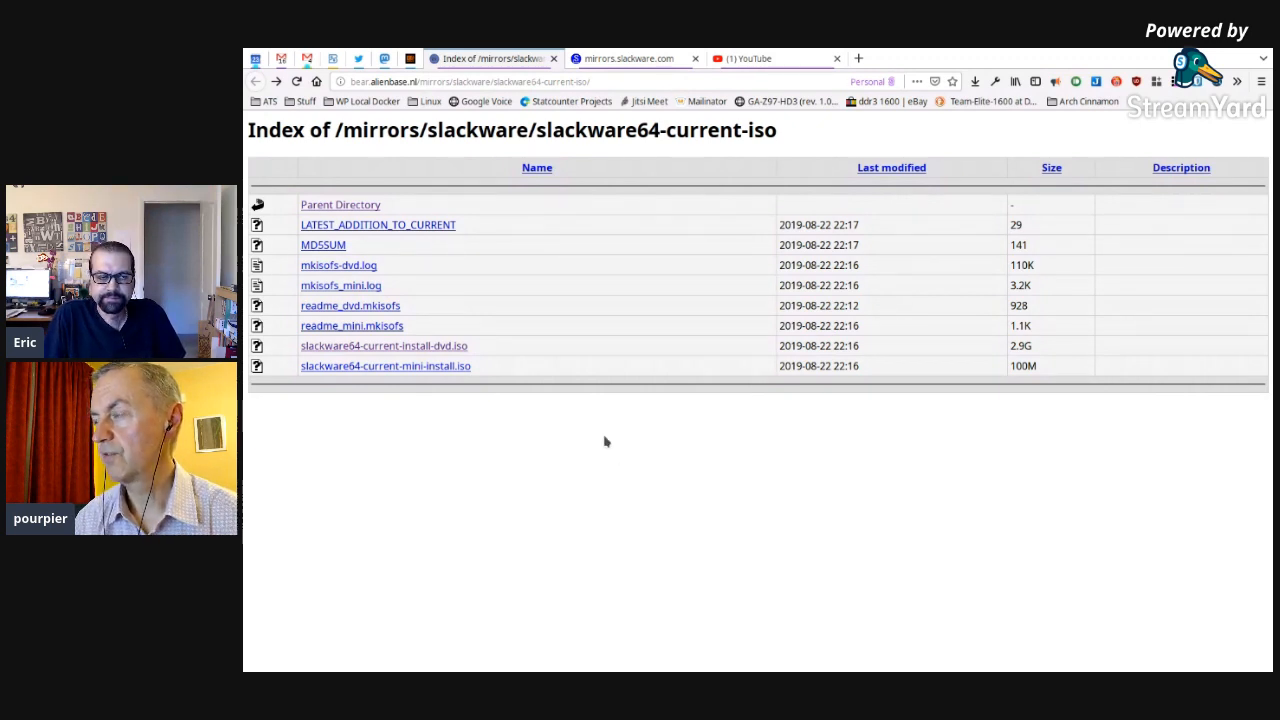
Step: Choose slackware64-current-install-dvd.iso for download from the slackware64-current-iso directory listing
left_click(447, 347)
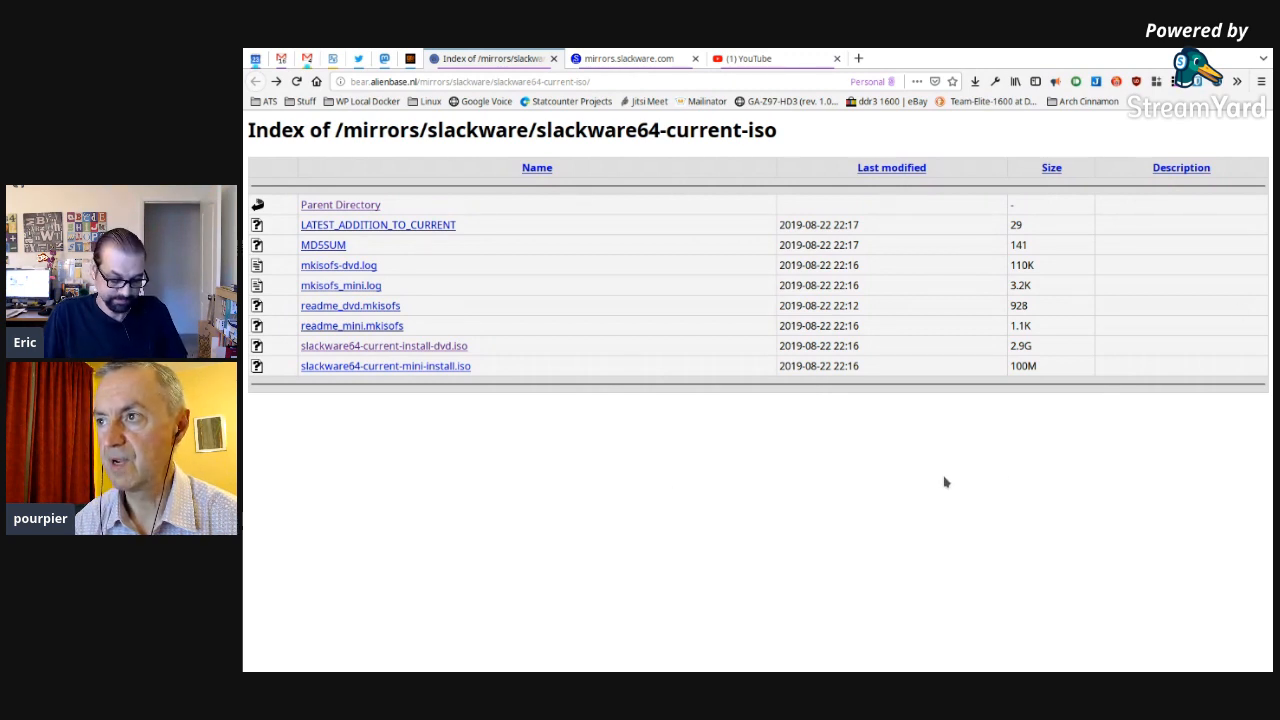
Step: Try to look up slackware64-current-install-dvd.iso from the address bar of a new browser tab
key("ctrl+k")
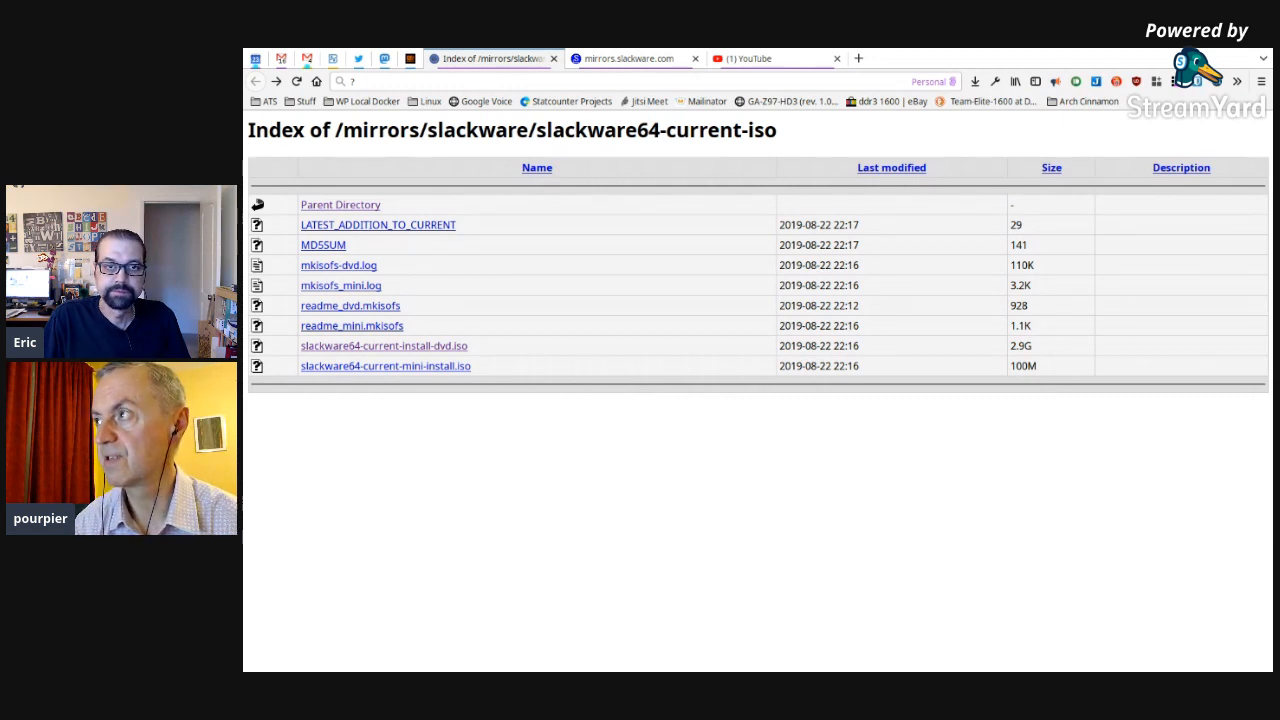
left_click(860, 58)
type("slackware-current")
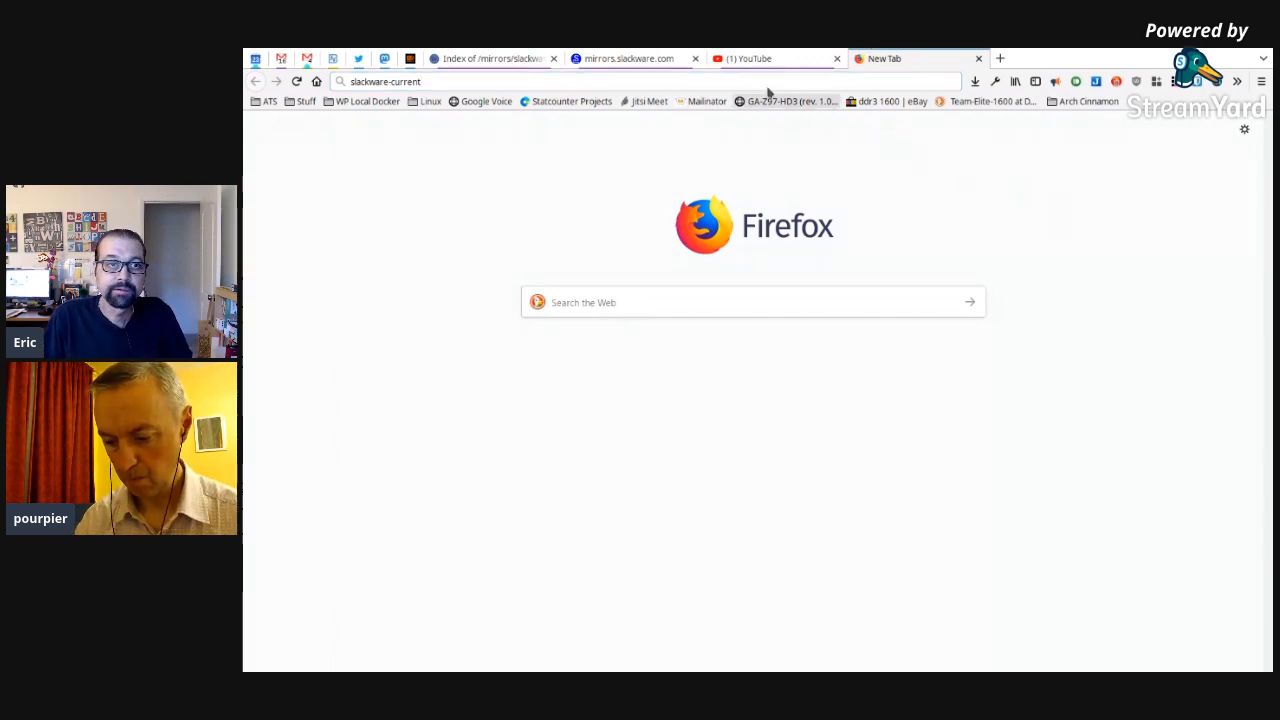
key("ctrl+l")
type("slackware")
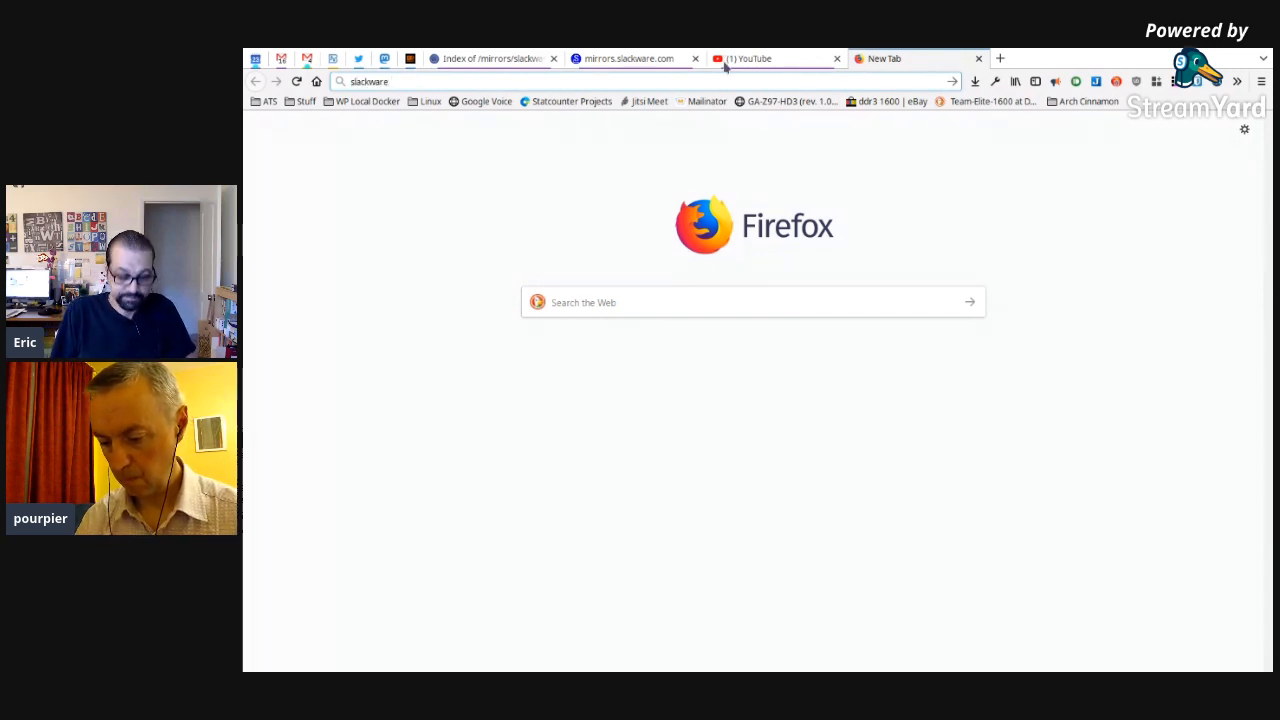
type("64-current")
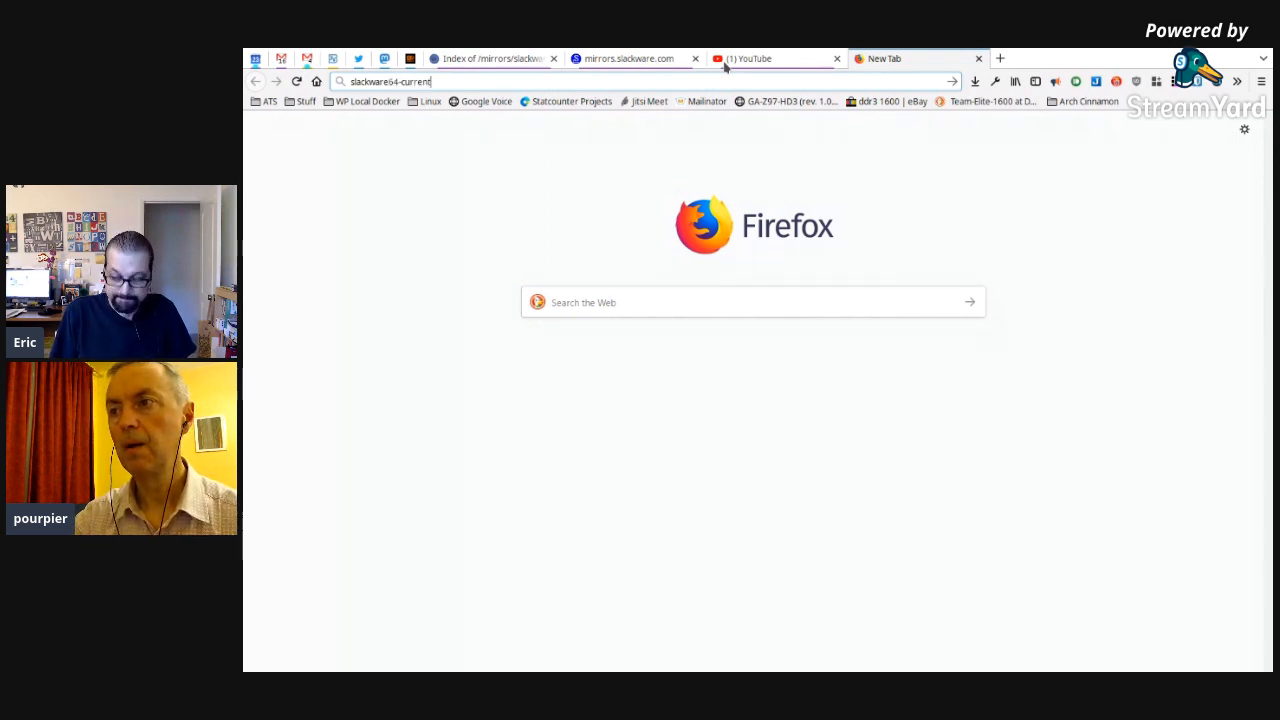
type("-install-dvd.iso")
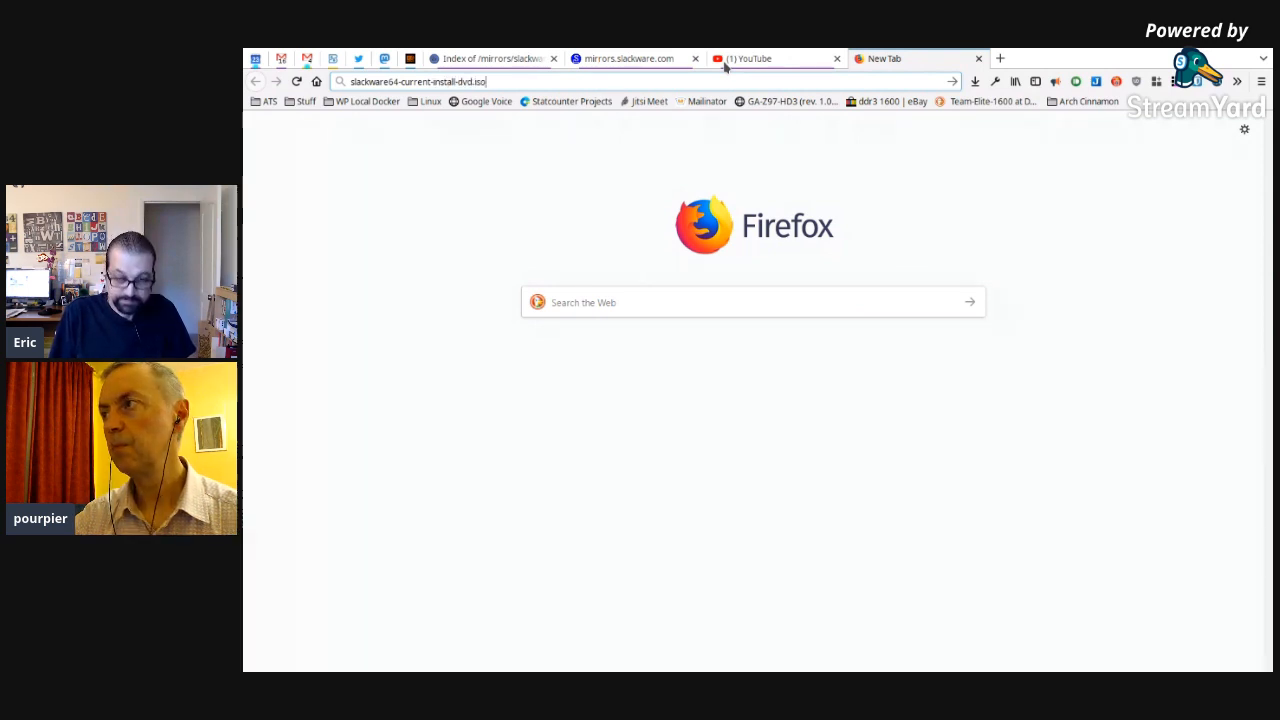
key("Return")
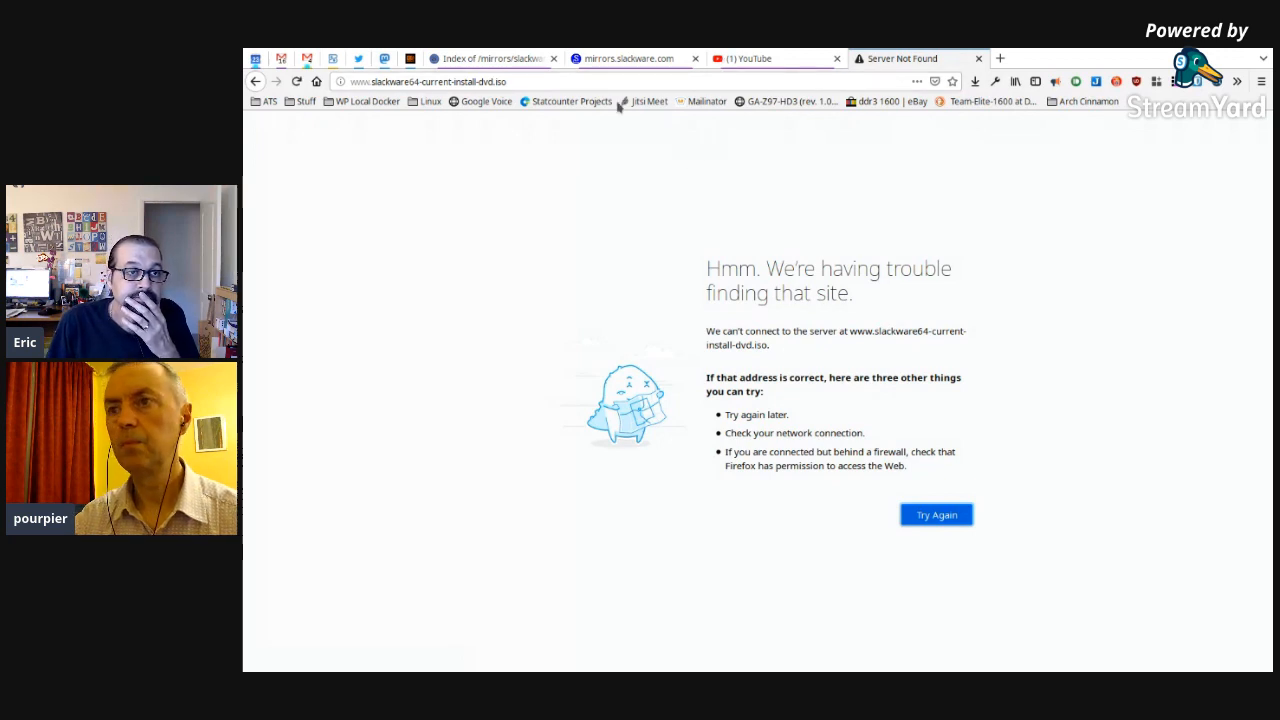
Step: Copy the file name slackware64-current-install-dvd.iso from the failed address and run a web search for it from the new tab page
left_click_drag(371, 81, 508, 81)
key("ctrl+c")
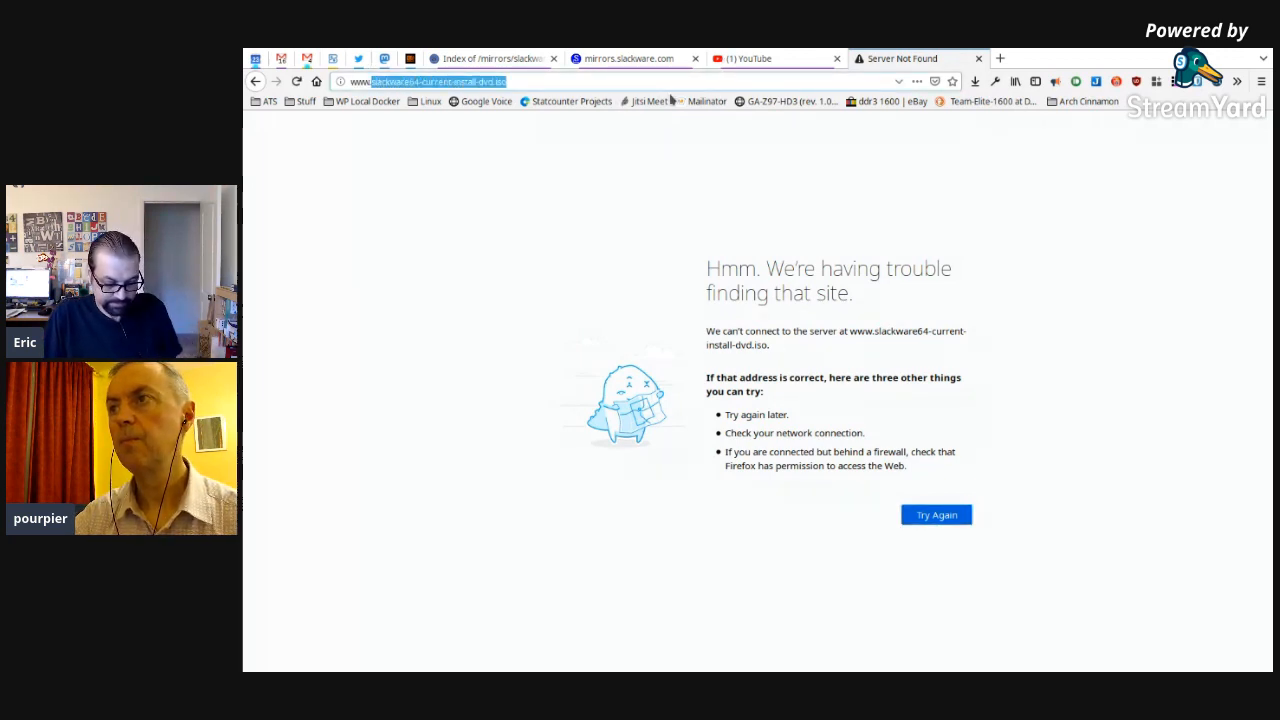
left_click(316, 81)
key("ctrl+v")
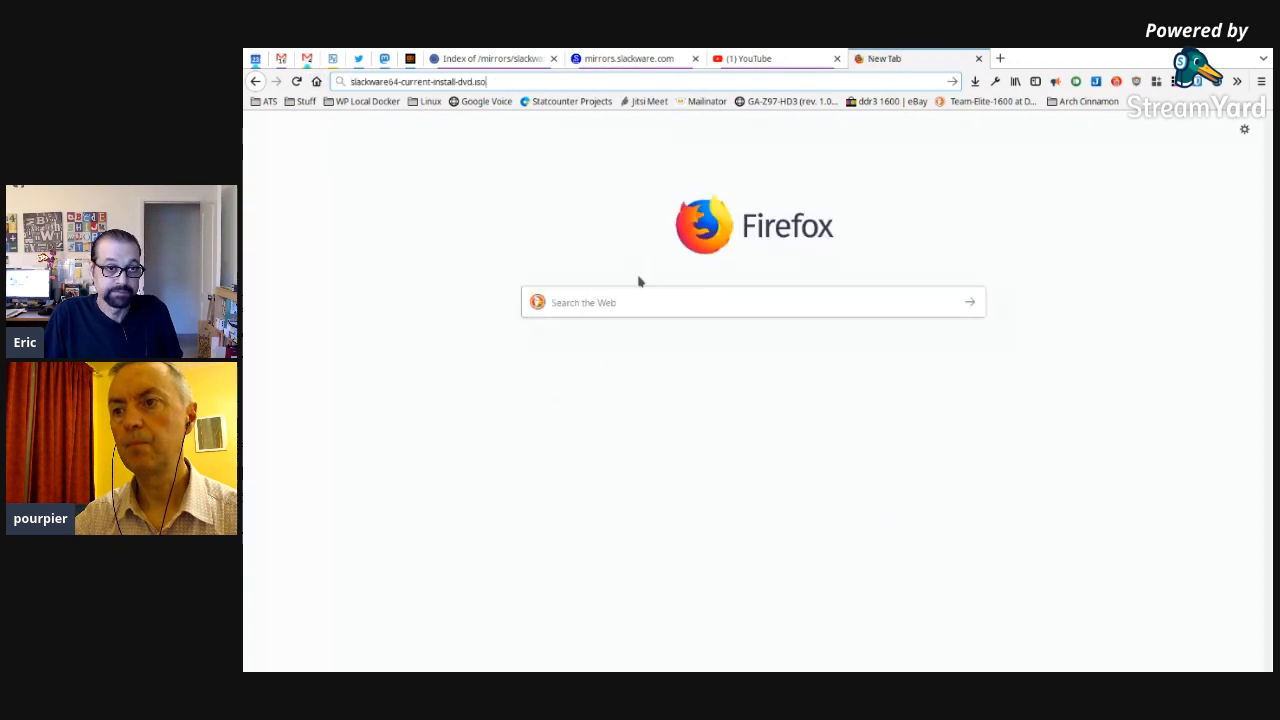
left_click(634, 286)
key("ctrl+v")
key("Return")
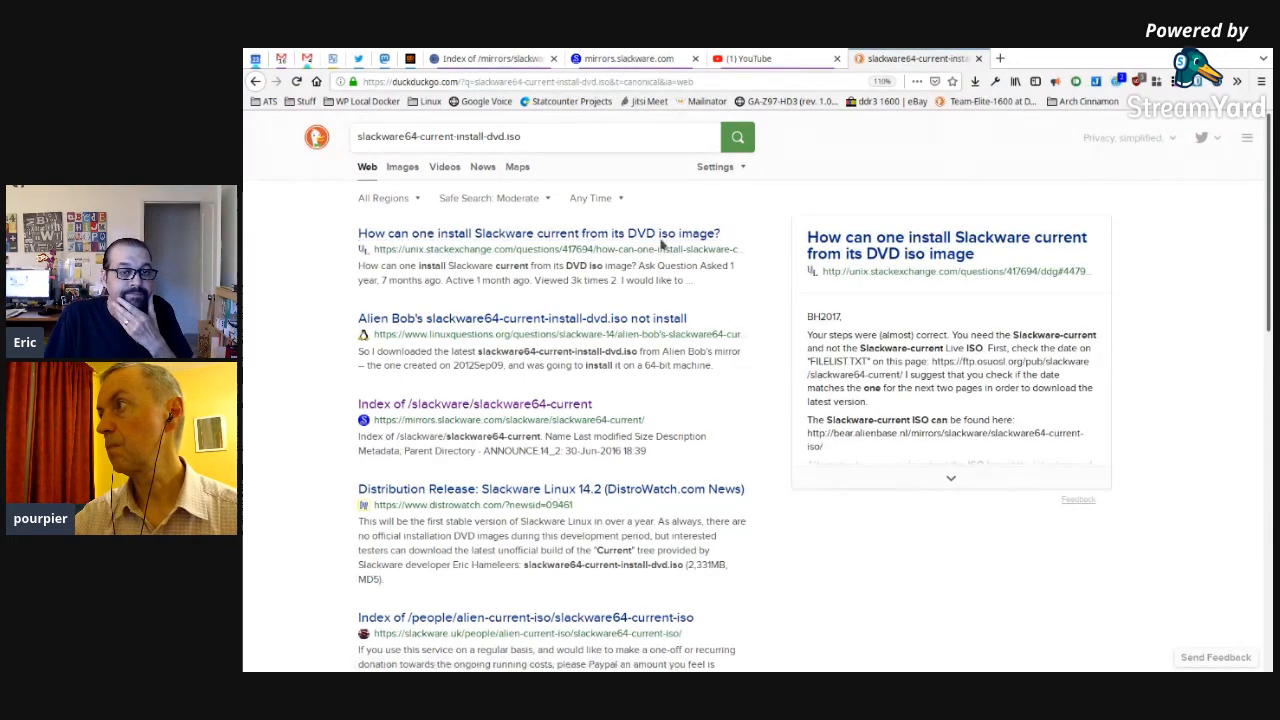
Step: Check the Alien Bob install-dvd.iso thread and the mirrors.slackware.com slackware64-current index, returning to the search results after each
left_click(652, 312)
key("alt+Left")
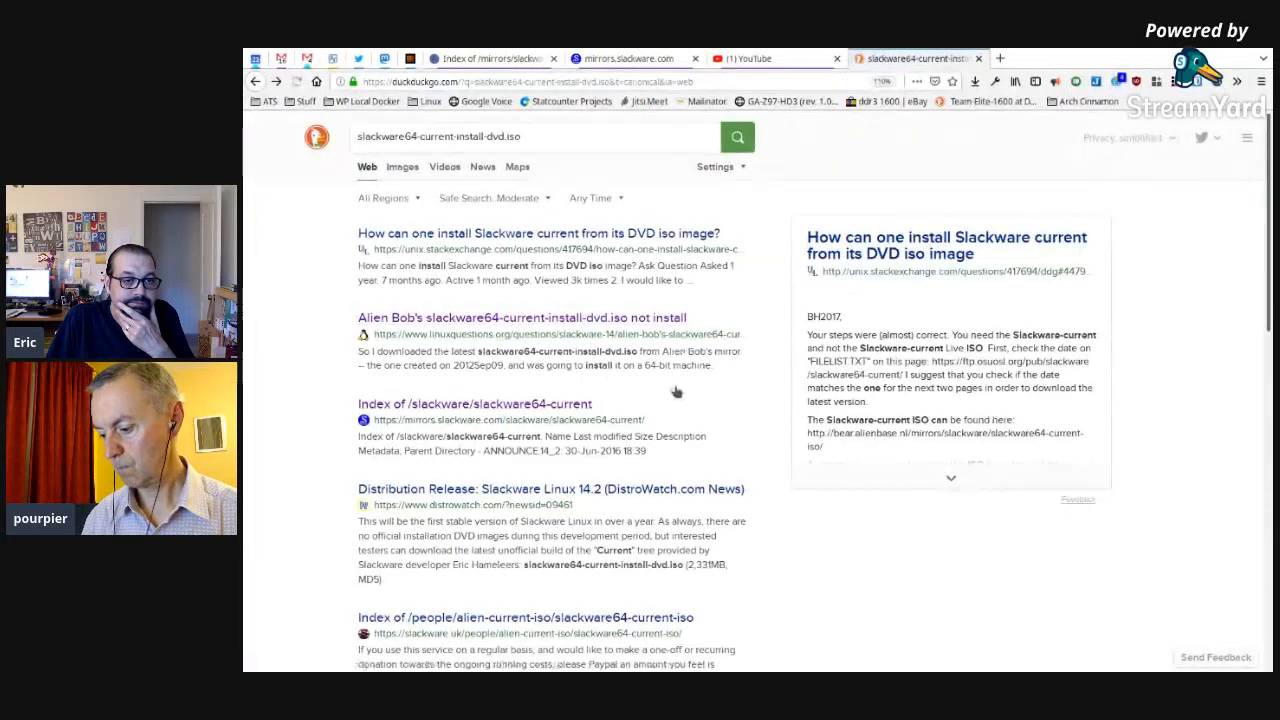
scroll(705, 335, "down", 1)
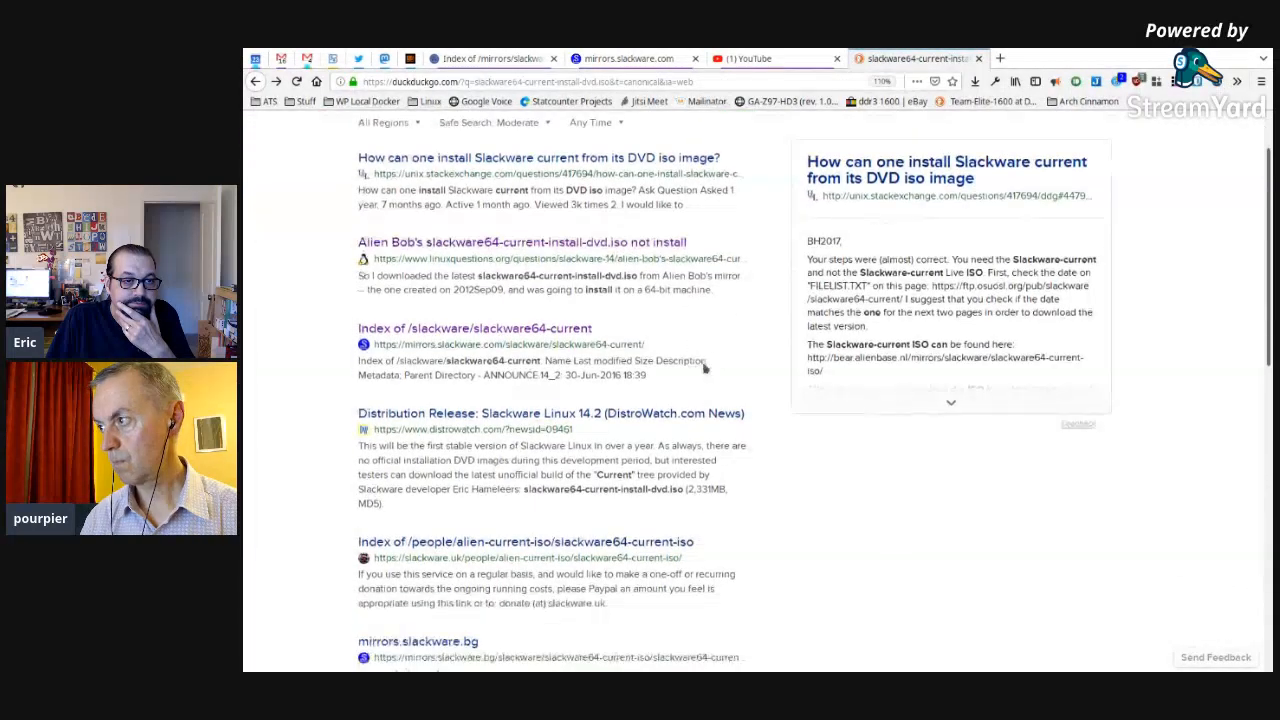
left_click(546, 326)
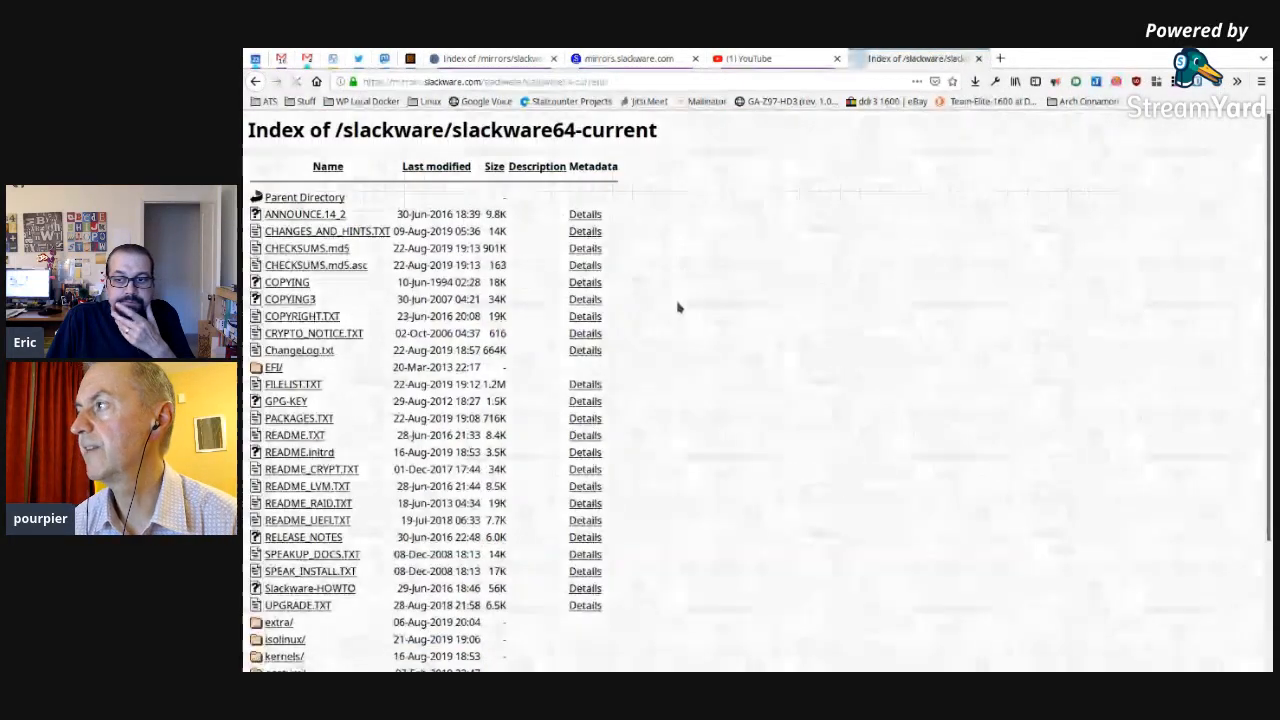
key("alt+Left")
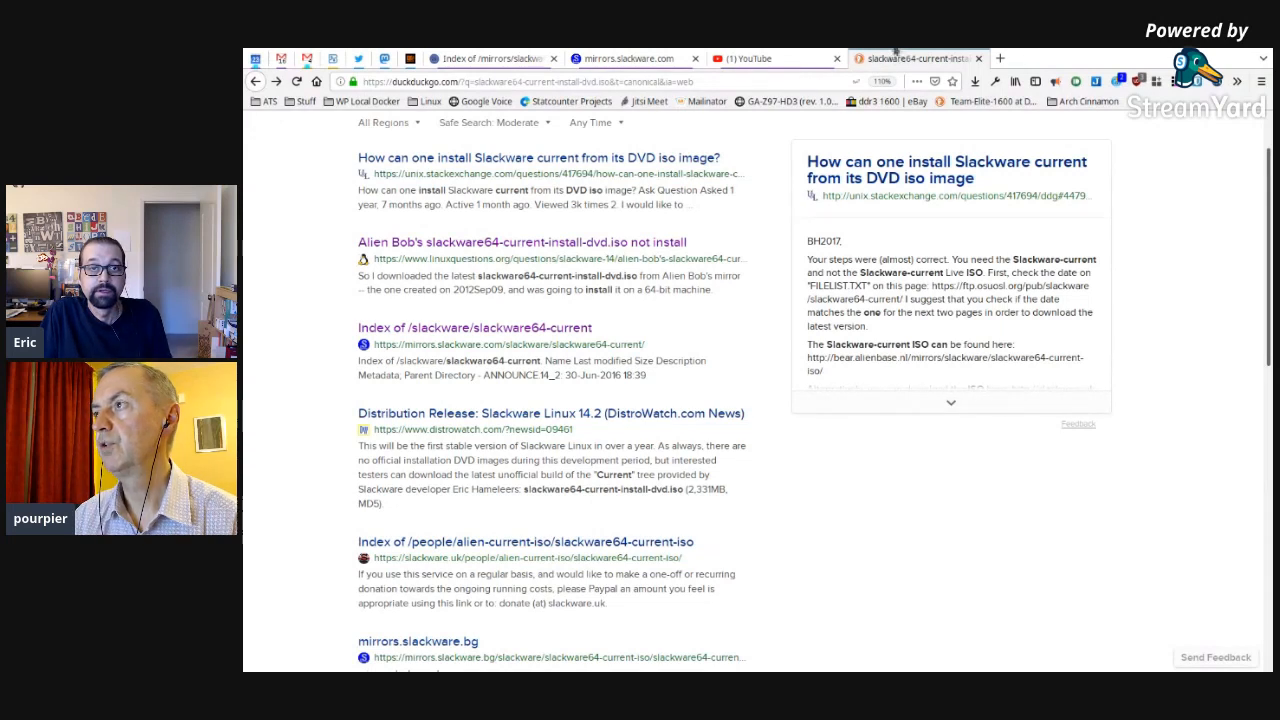
left_click(805, 82)
key("ctrl+a")
type("https://ftp.heanet.ie/mirrors/slackware/pub/slackware/slackware-iso/slackware-current-iso/")
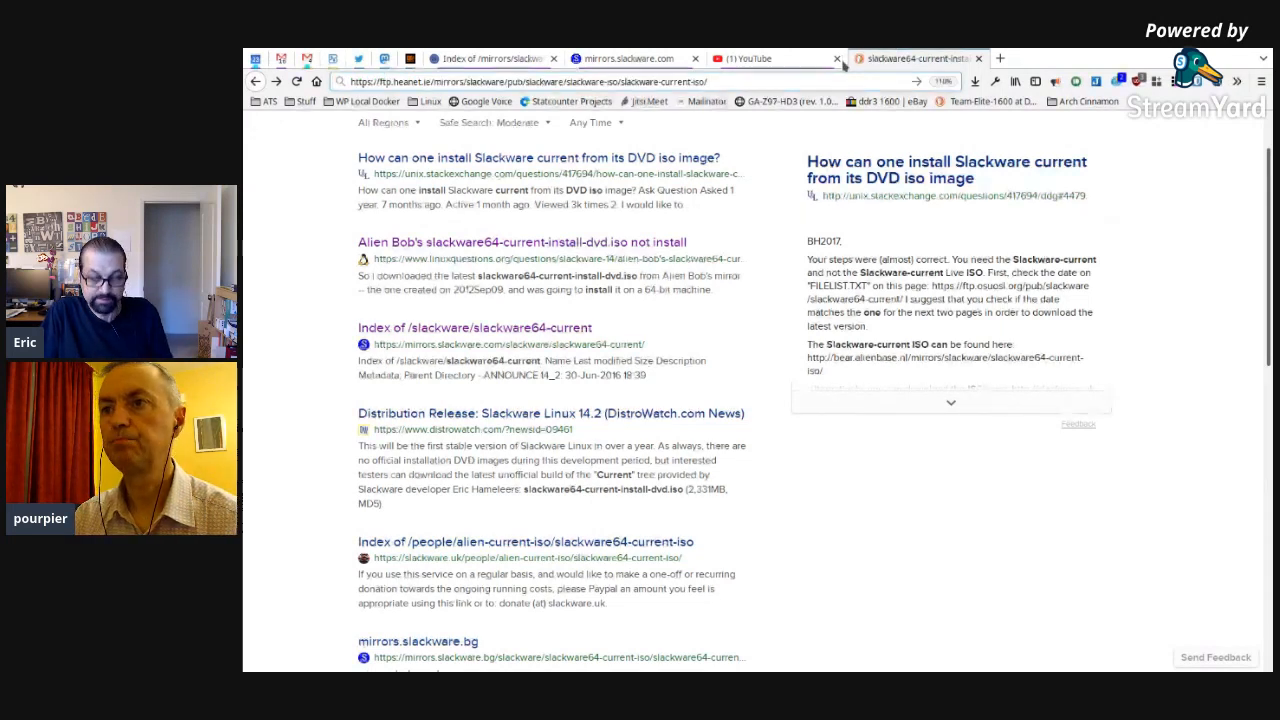
key("Return")
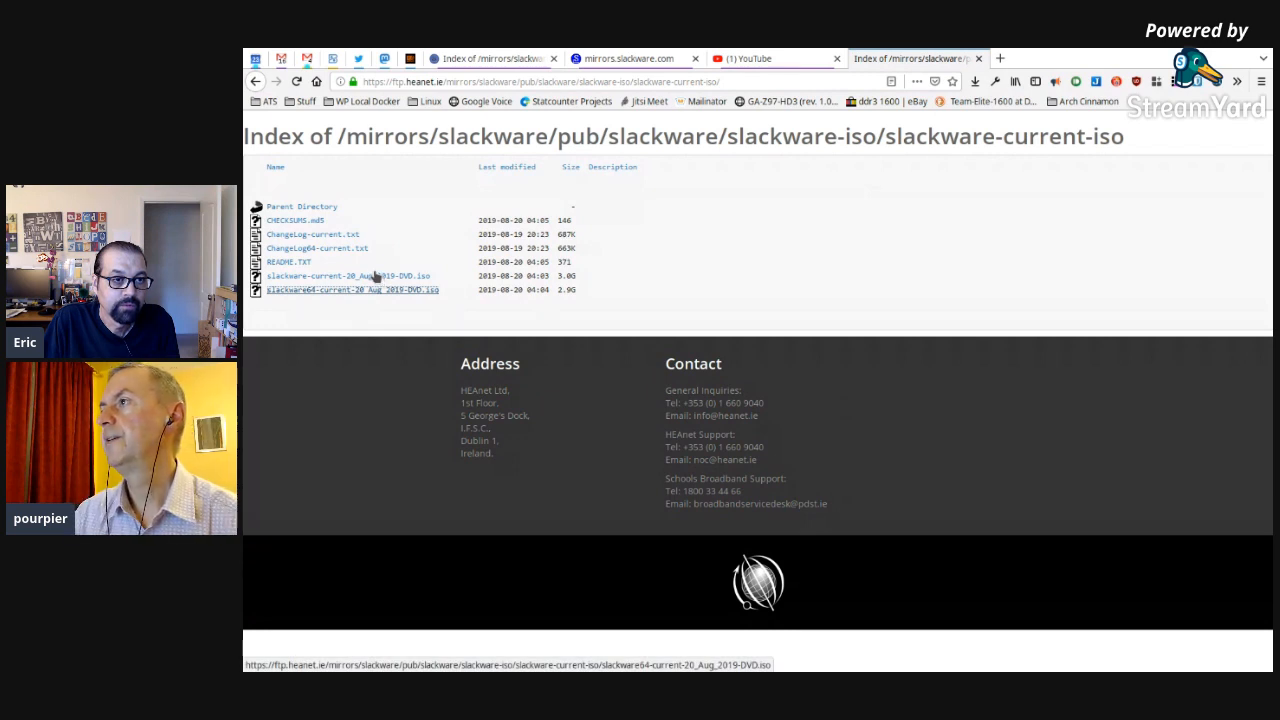
left_click(398, 290)
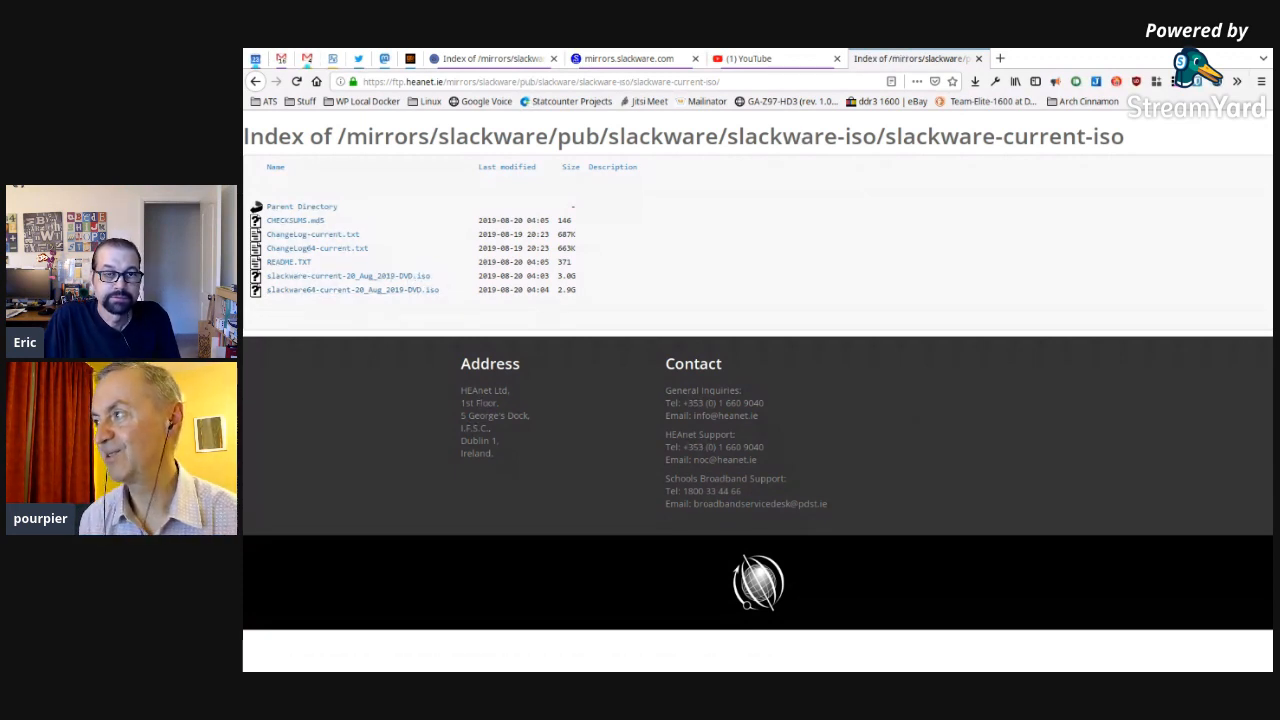
left_click(1202, 453)
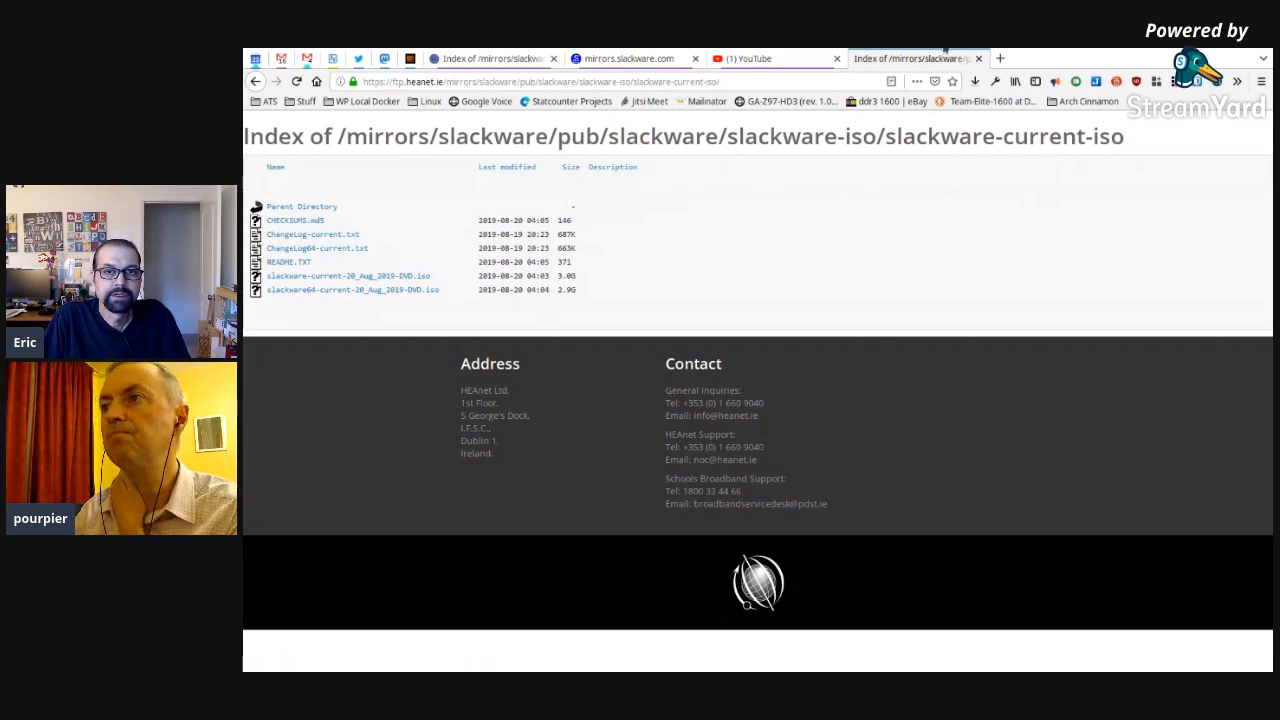
Step: Go back to the search results, check the slackware.uk alien-current-iso index and look through the remaining results for another mirror
key("alt+Left")
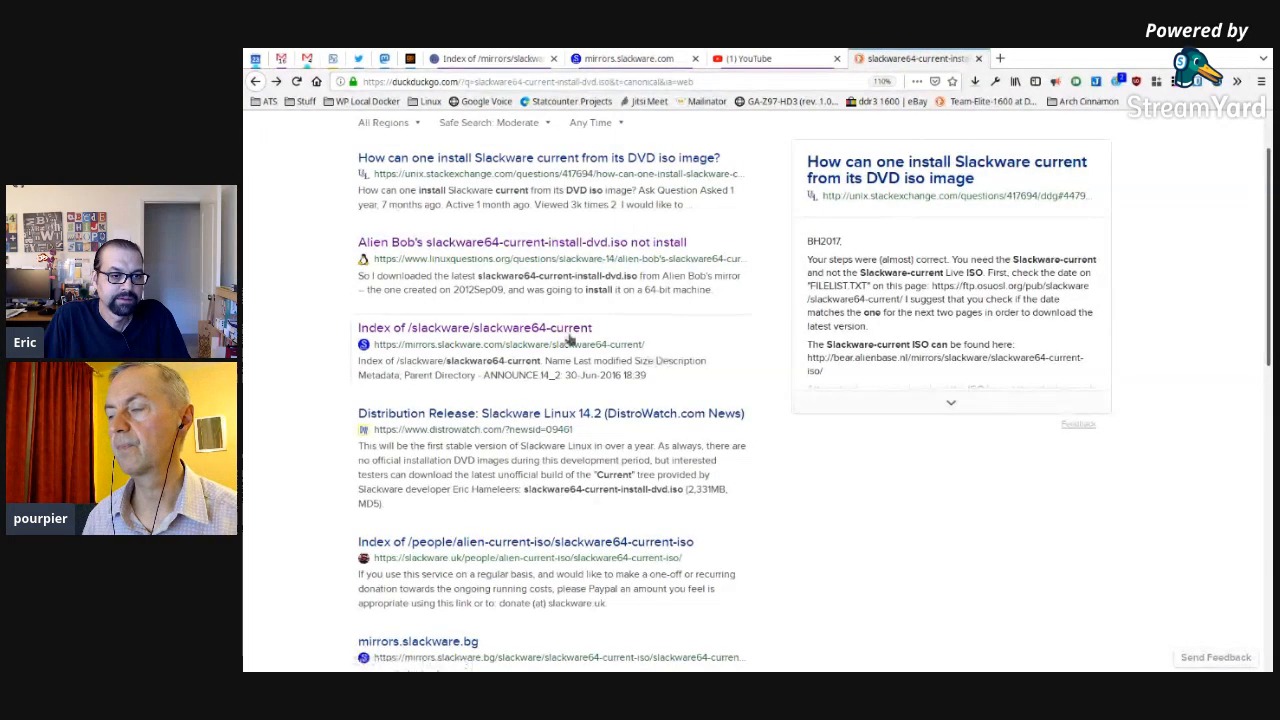
scroll(306, 337, "down", 4)
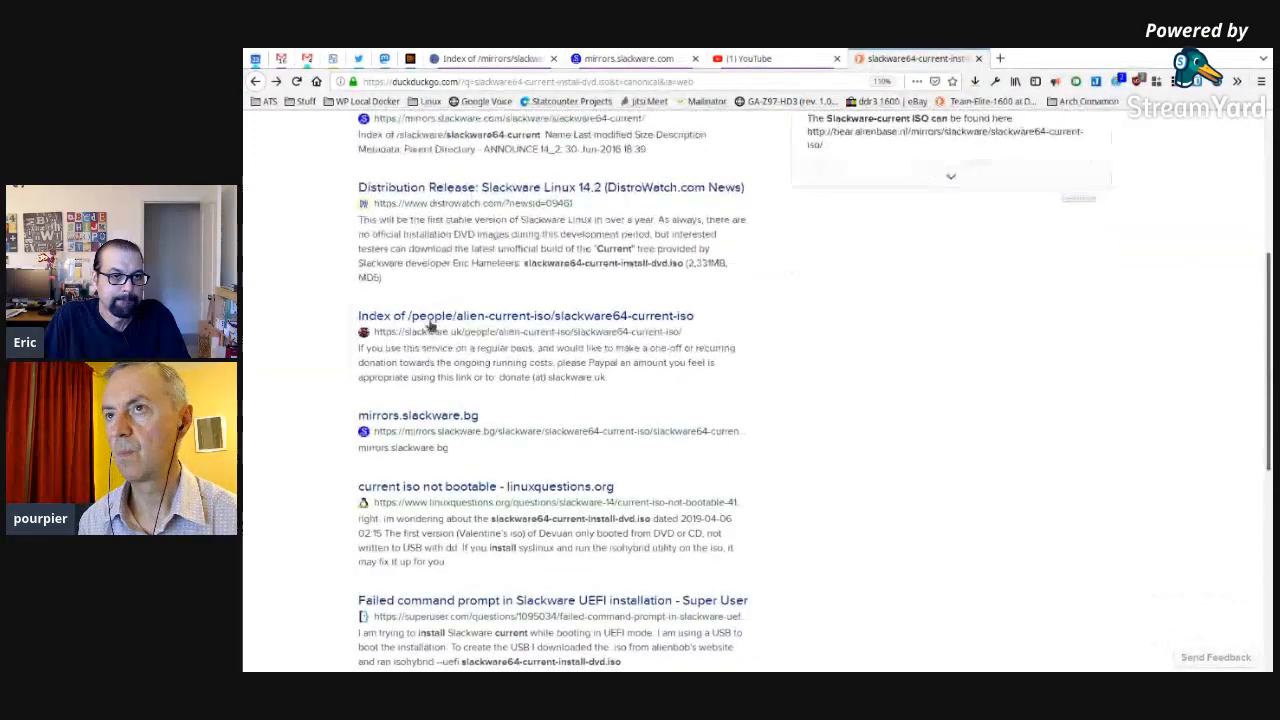
left_click(430, 305)
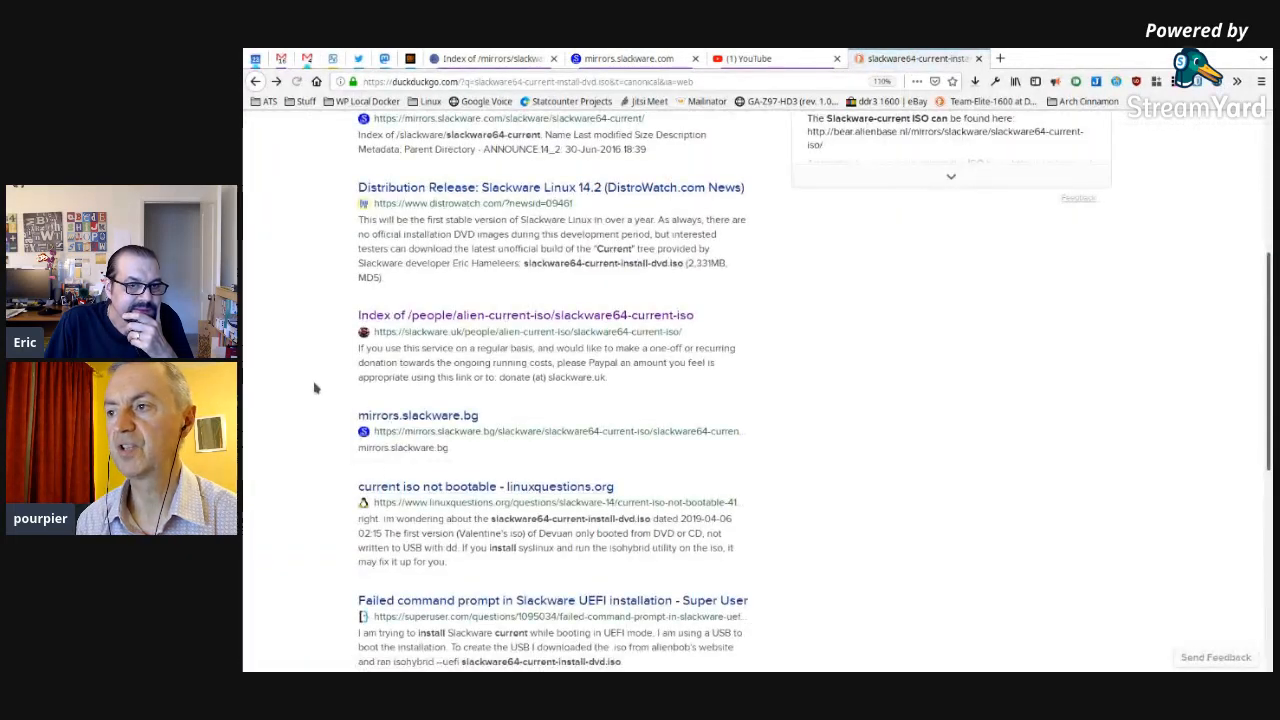
scroll(323, 371, "down", 3)
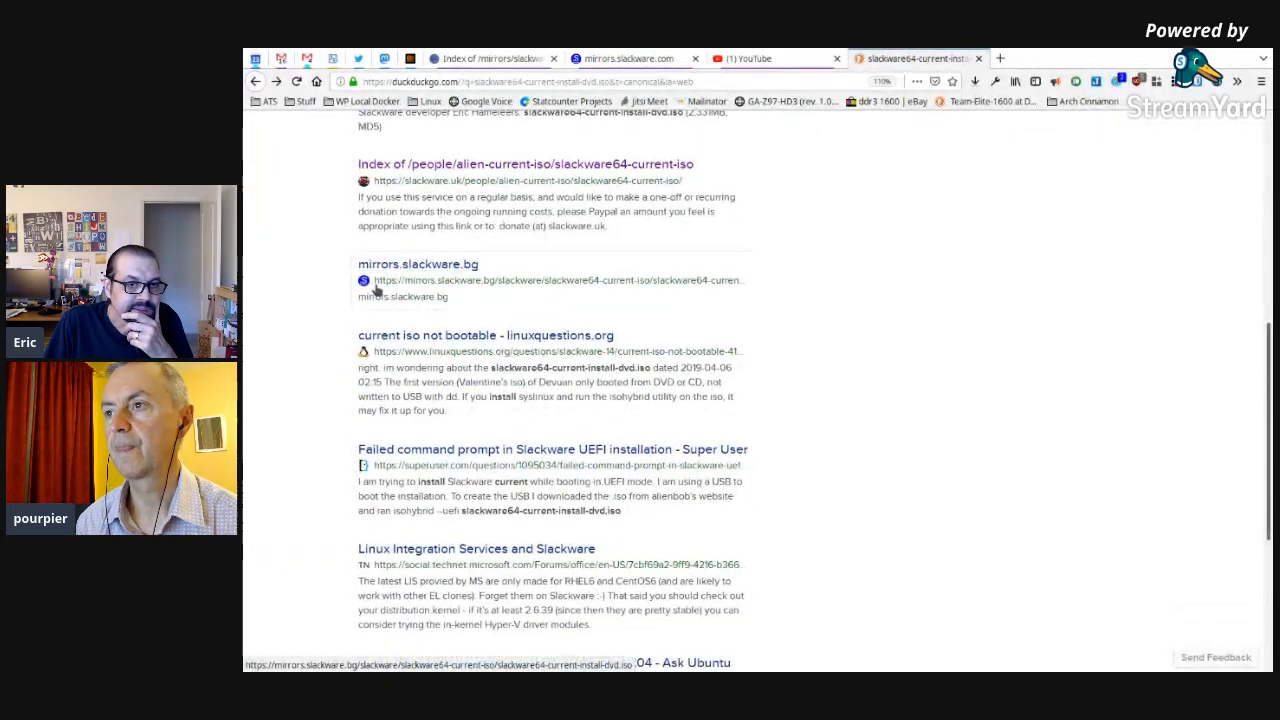
scroll(507, 397, "up", 7)
scroll(507, 397, "up", 2)
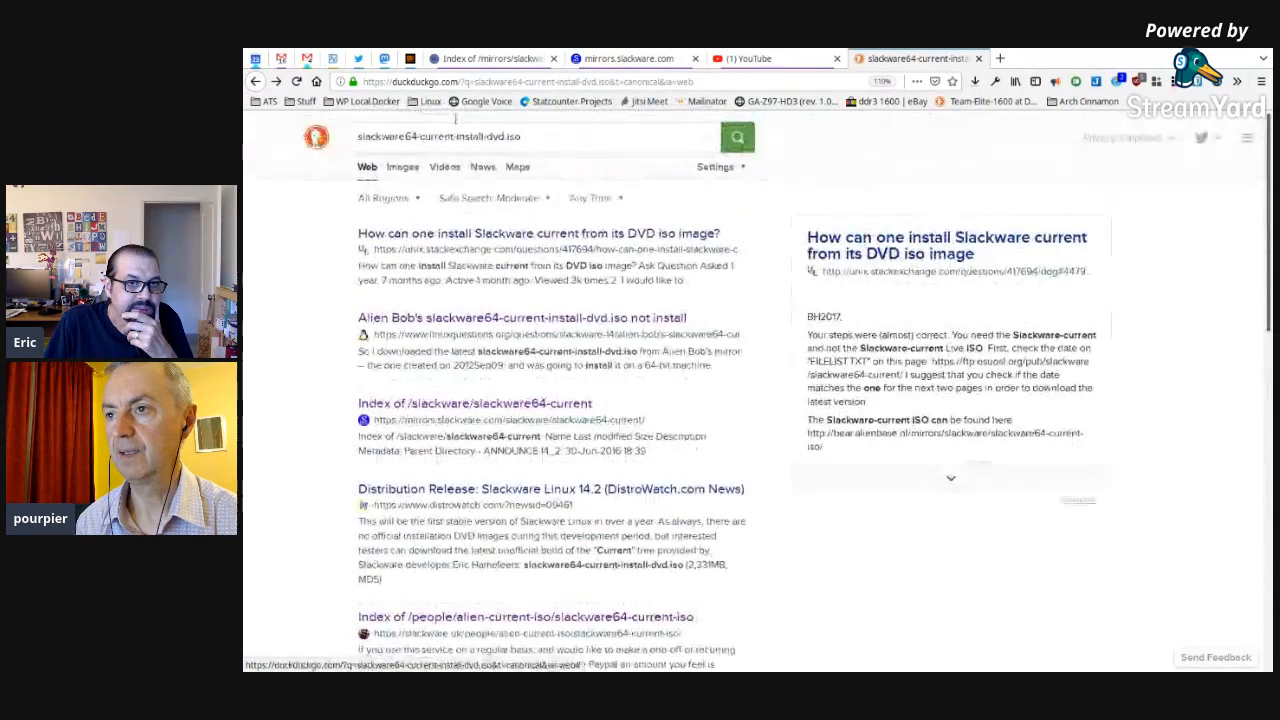
Step: Refine the web search to "slackware64-current-install-dvd.iso us mirror"
left_click(551, 124)
type("un")
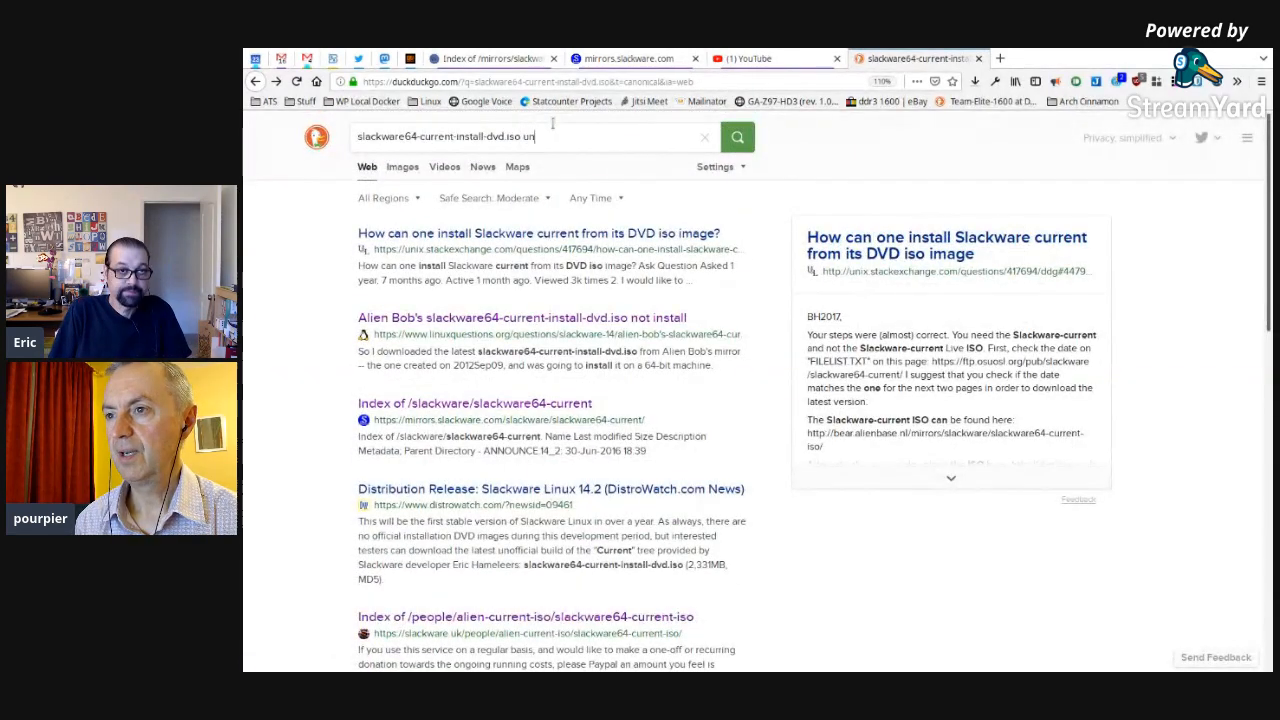
key("BackSpace")
type("s mirror")
key("Return")
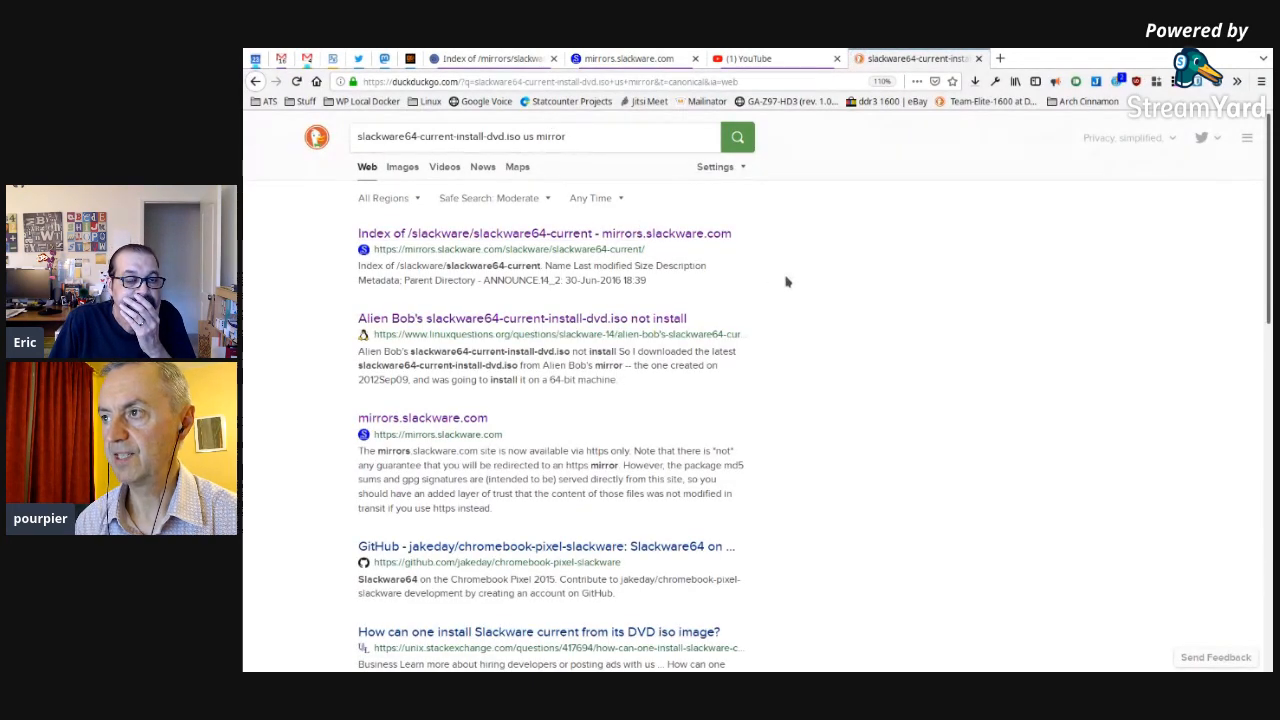
Step: Check the mirrors.slackware.com slackware64-current index for an ISO file and return to the search results
scroll(786, 268, "down", 1)
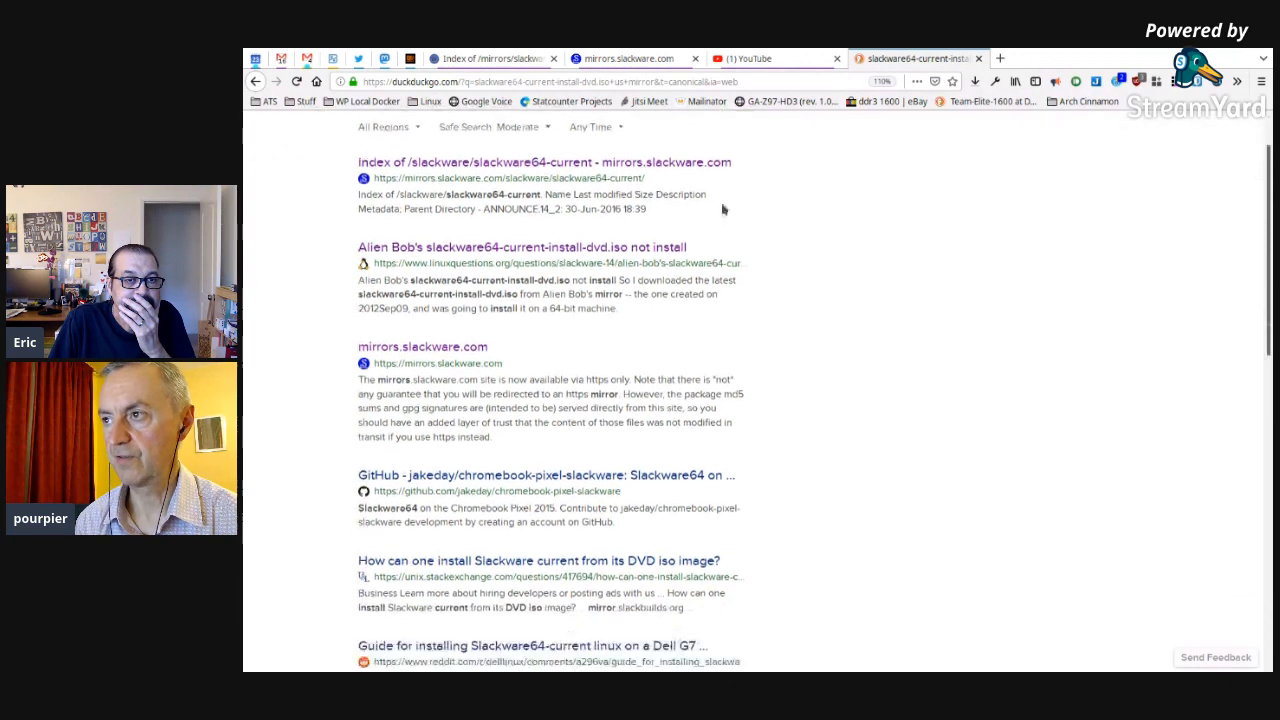
left_click(687, 167)
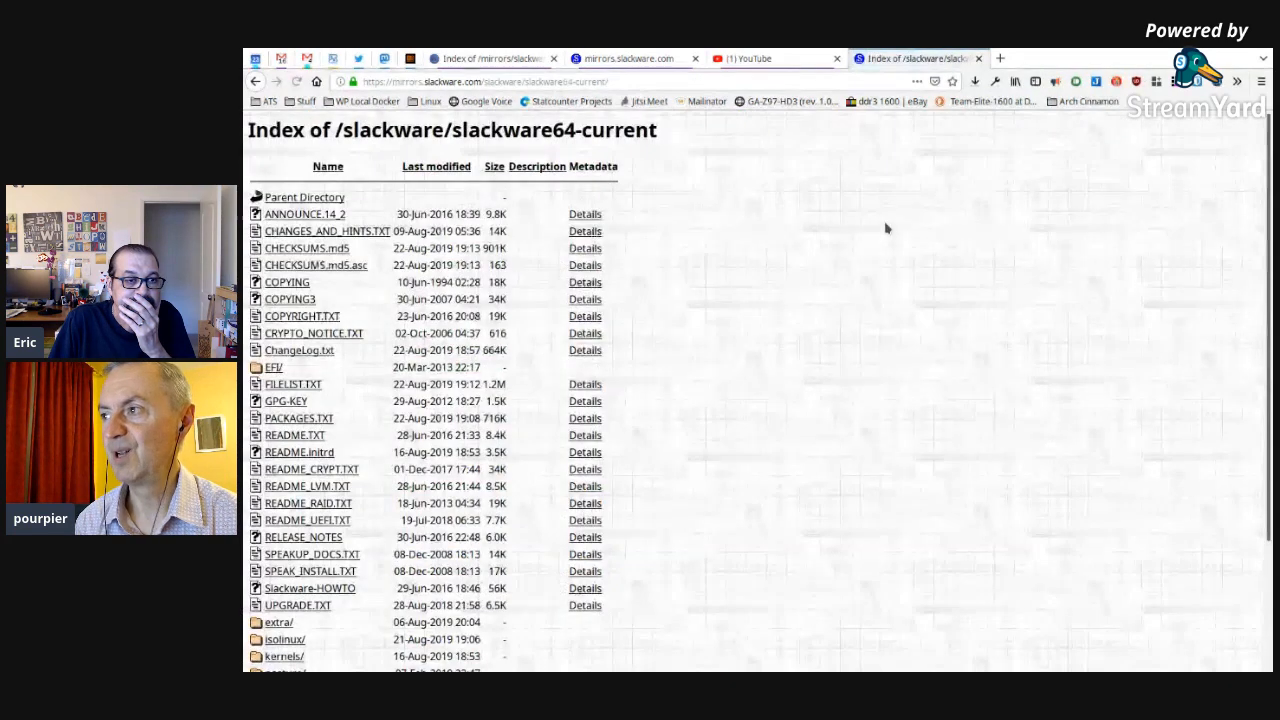
scroll(775, 298, "down", 3)
key("alt+Left")
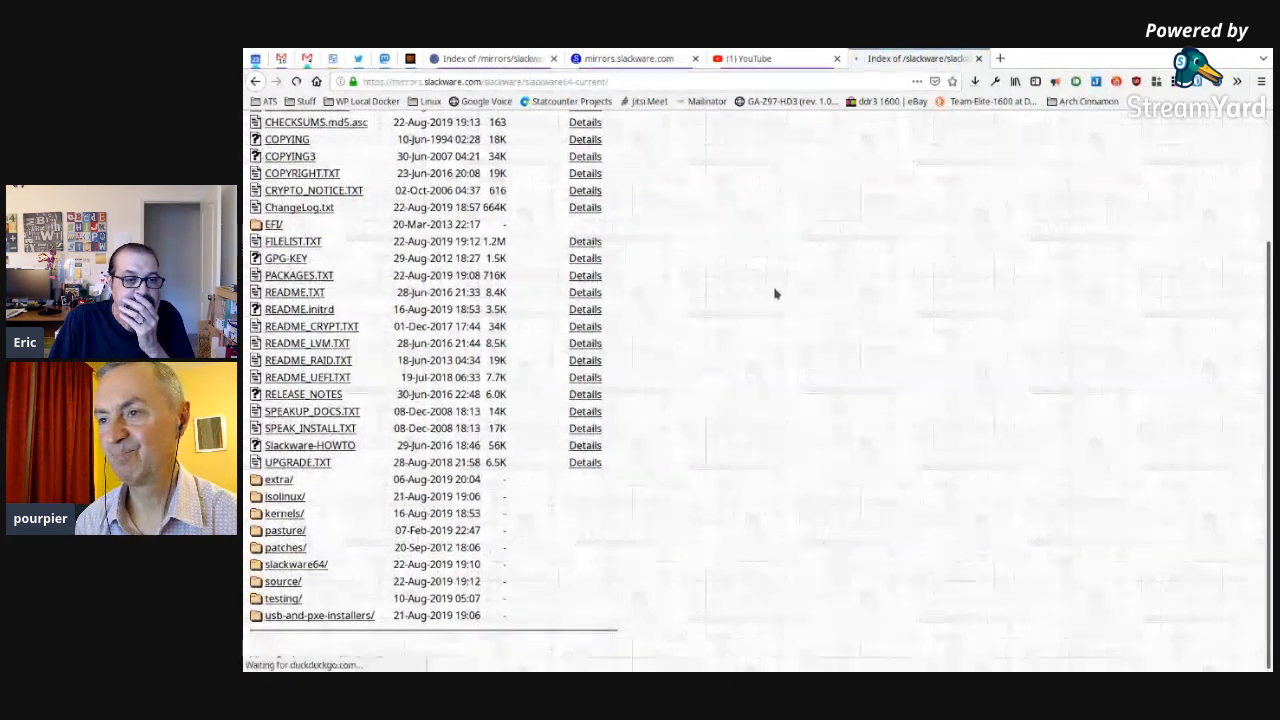
Step: Examine the full list of search results for a US mirror offering the slackware64-current install DVD ISO
scroll(851, 283, "down", 1)
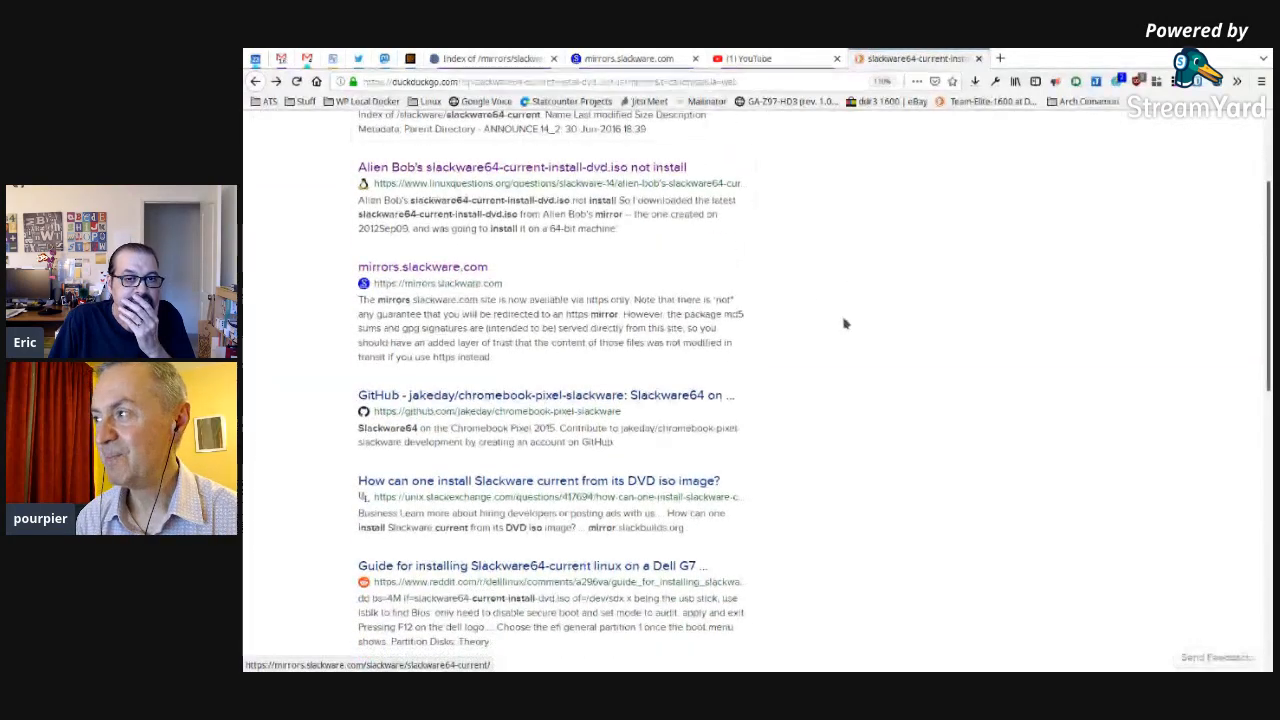
scroll(820, 378, "down", 1)
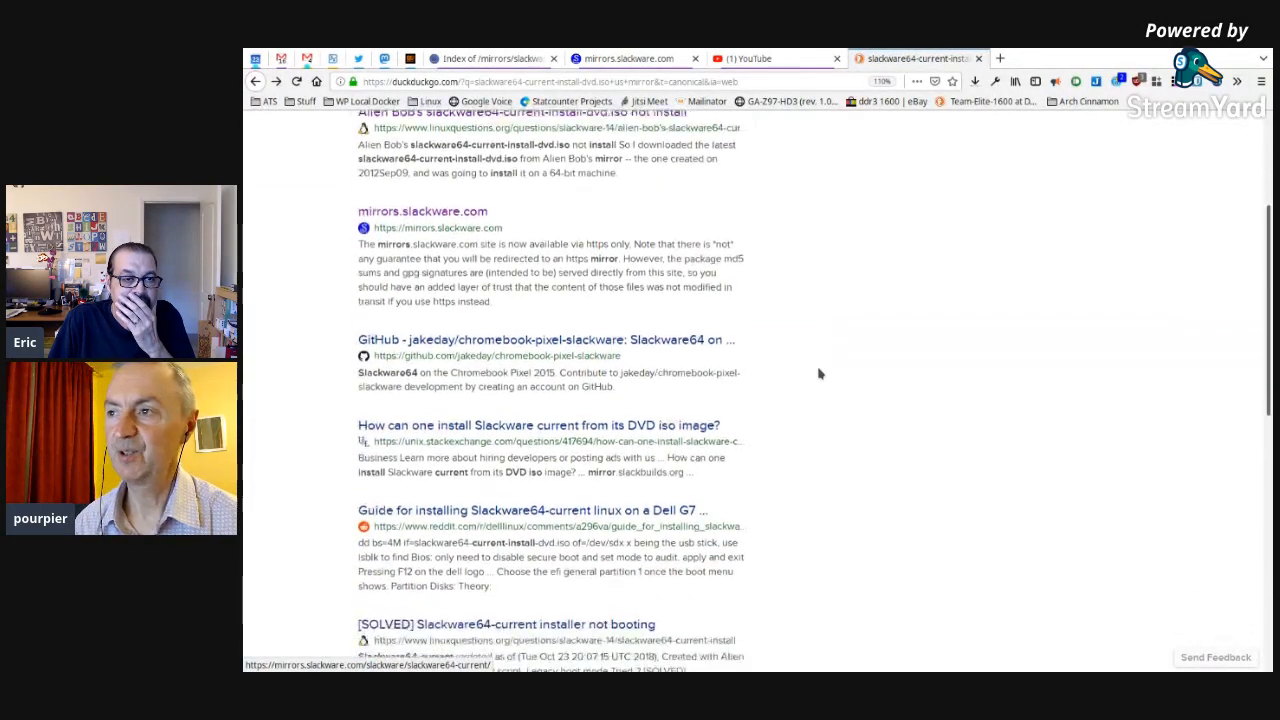
scroll(818, 373, "down", 2)
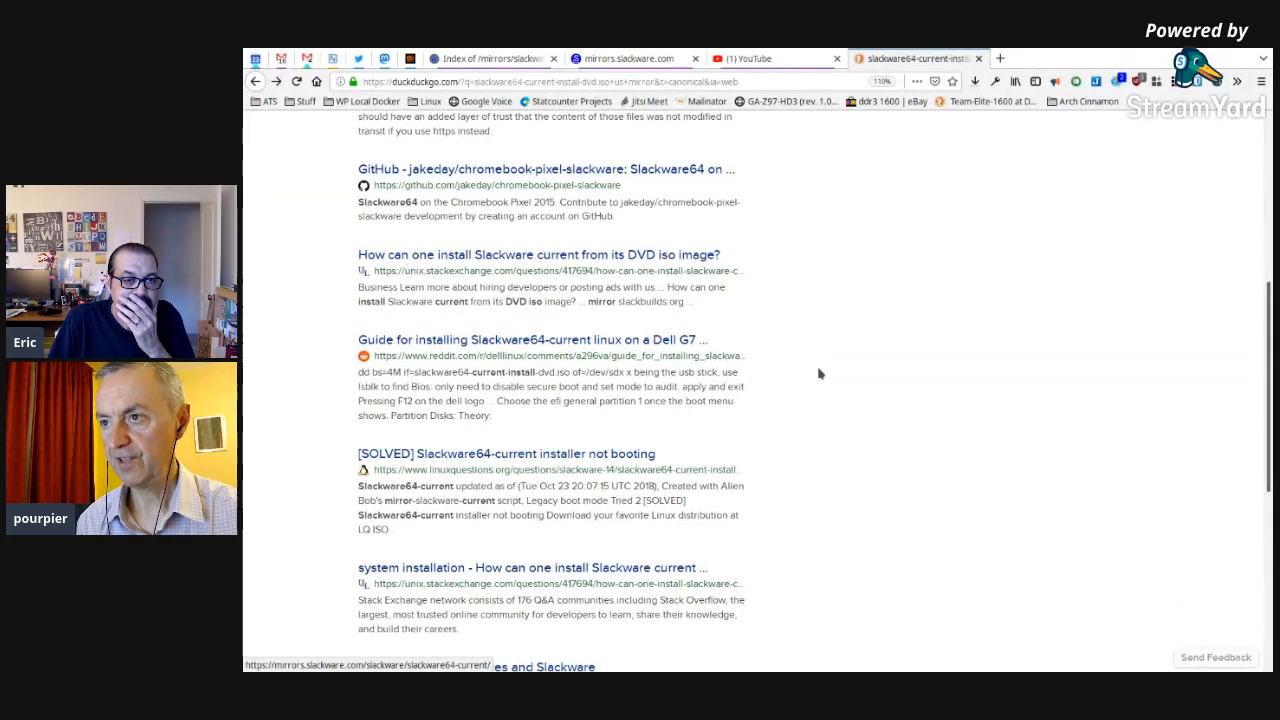
scroll(820, 375, "up", 3)
scroll(821, 376, "down", 4)
scroll(824, 378, "down", 5)
scroll(828, 371, "up", 4)
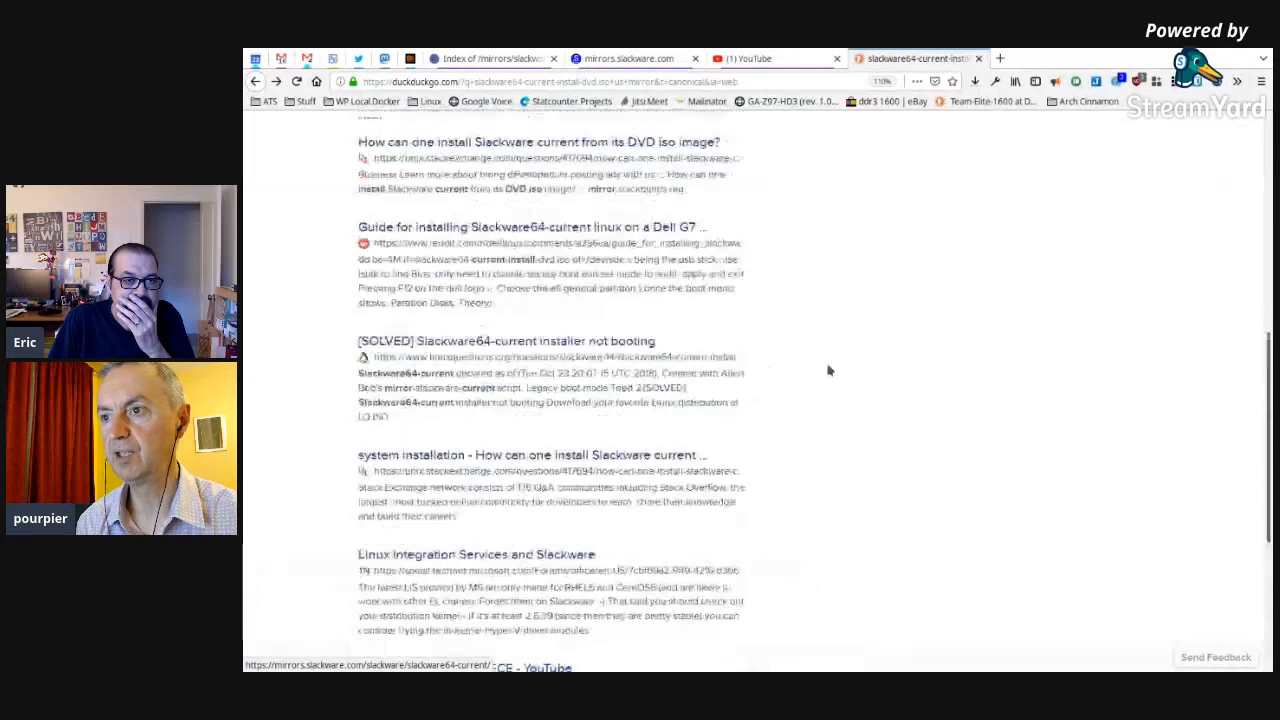
scroll(828, 371, "up", 6)
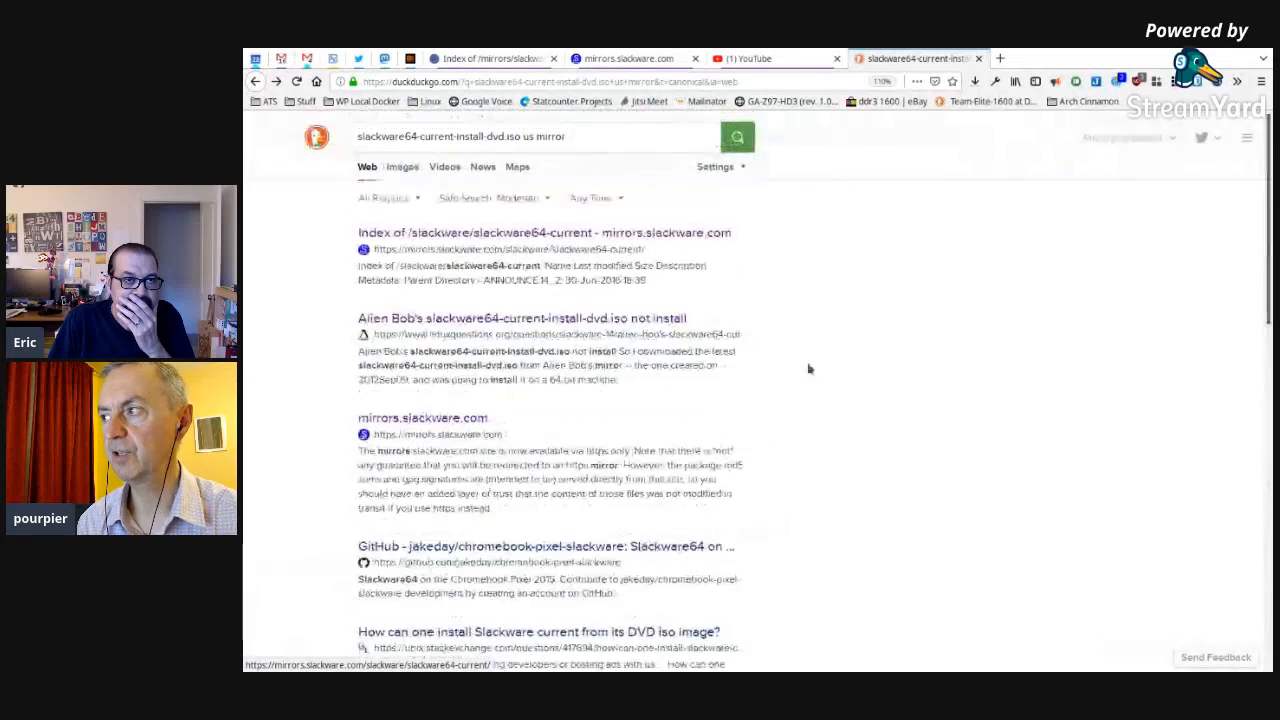
Step: Rerun the US mirror search on Google by prefixing the query with !g
left_click(359, 120)
type("!g")
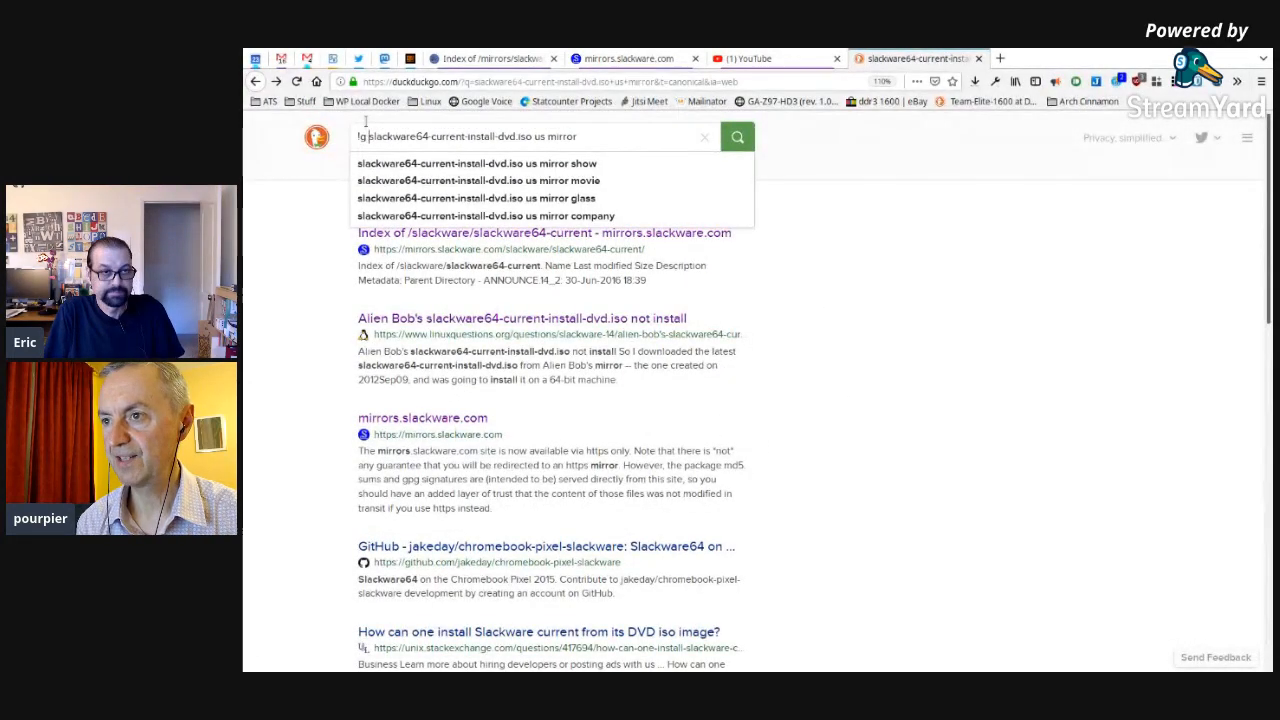
key("Return")
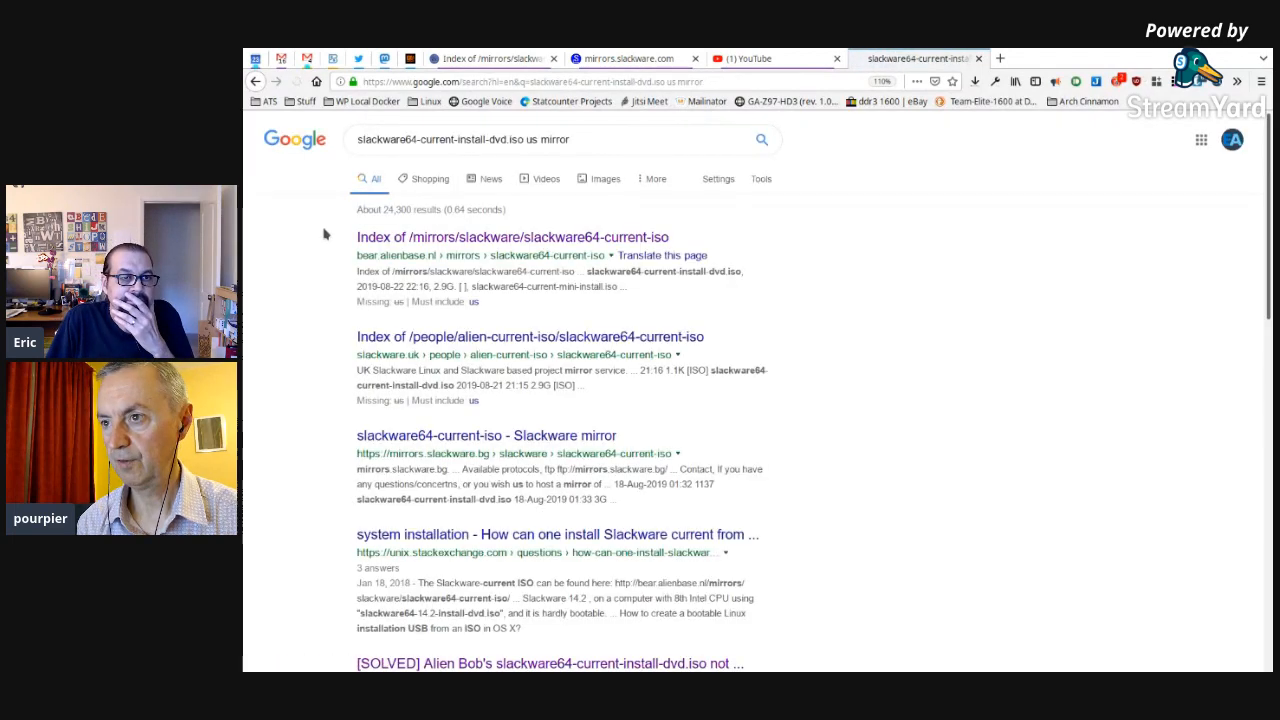
Step: Open the slackware.uk alien-current-iso index from the Google results and download slackware64-current-install-dvd.iso
scroll(324, 275, "down", 2)
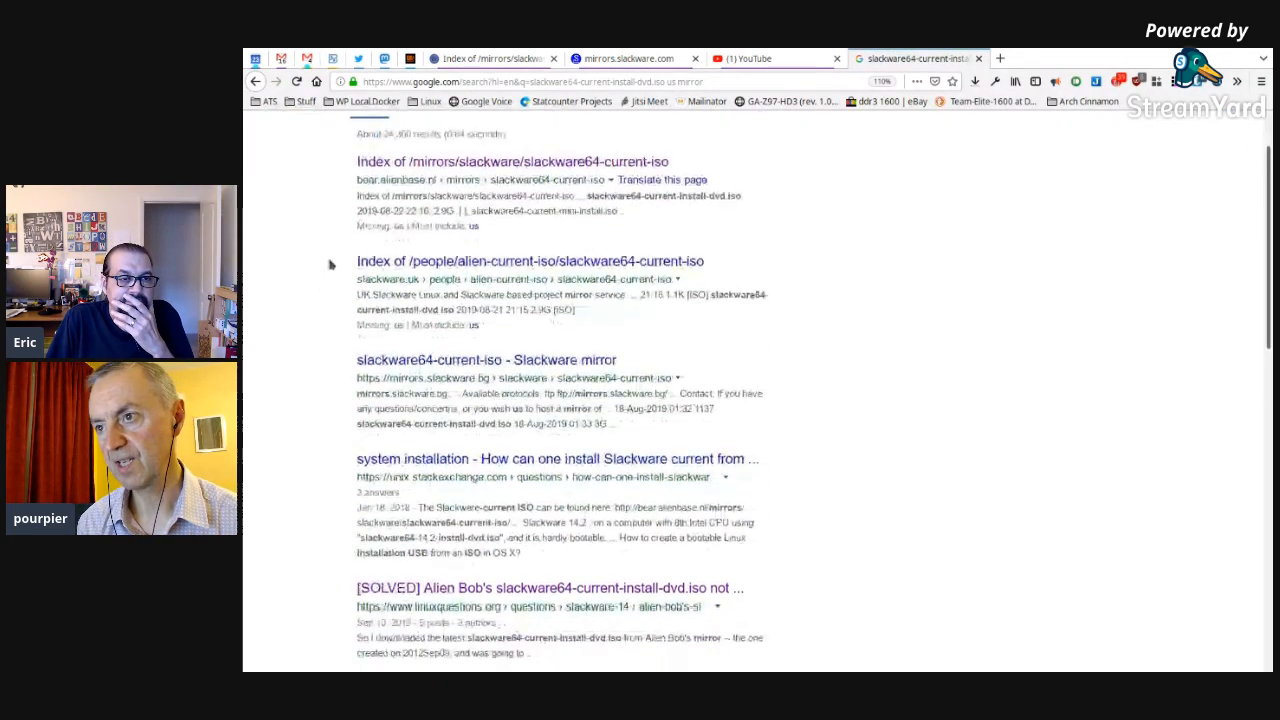
left_click(382, 256)
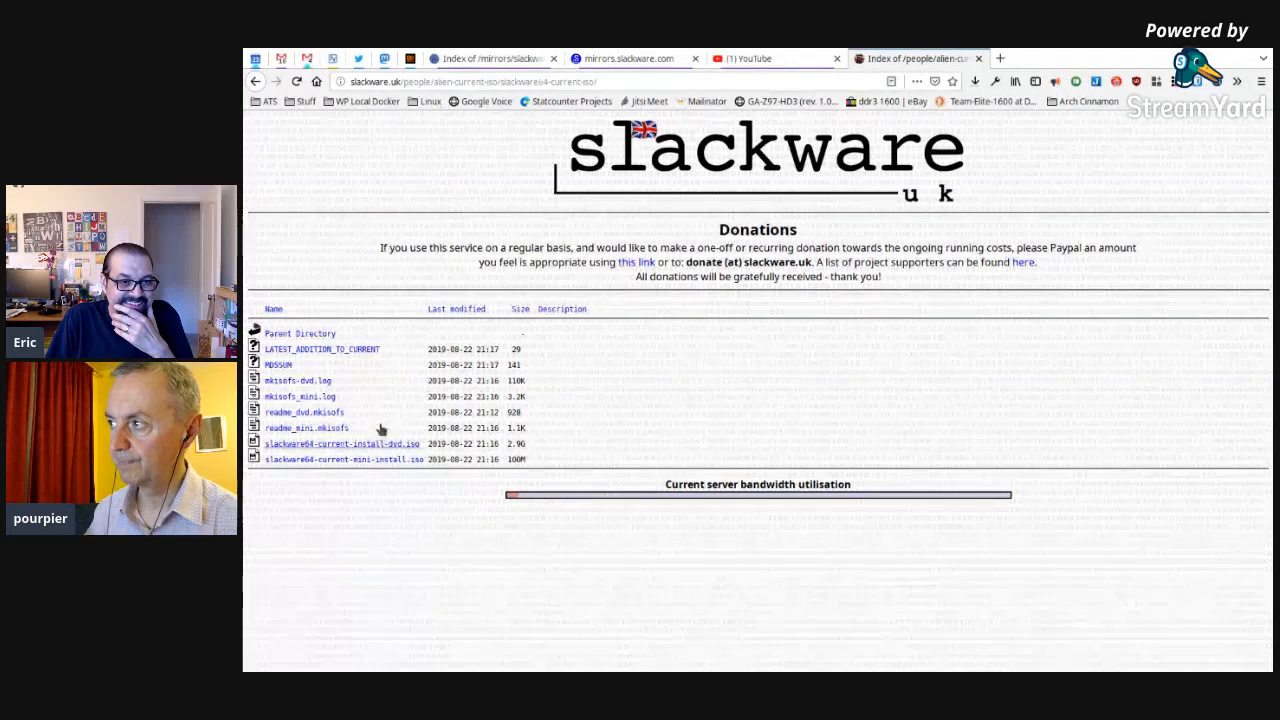
left_click(380, 443)
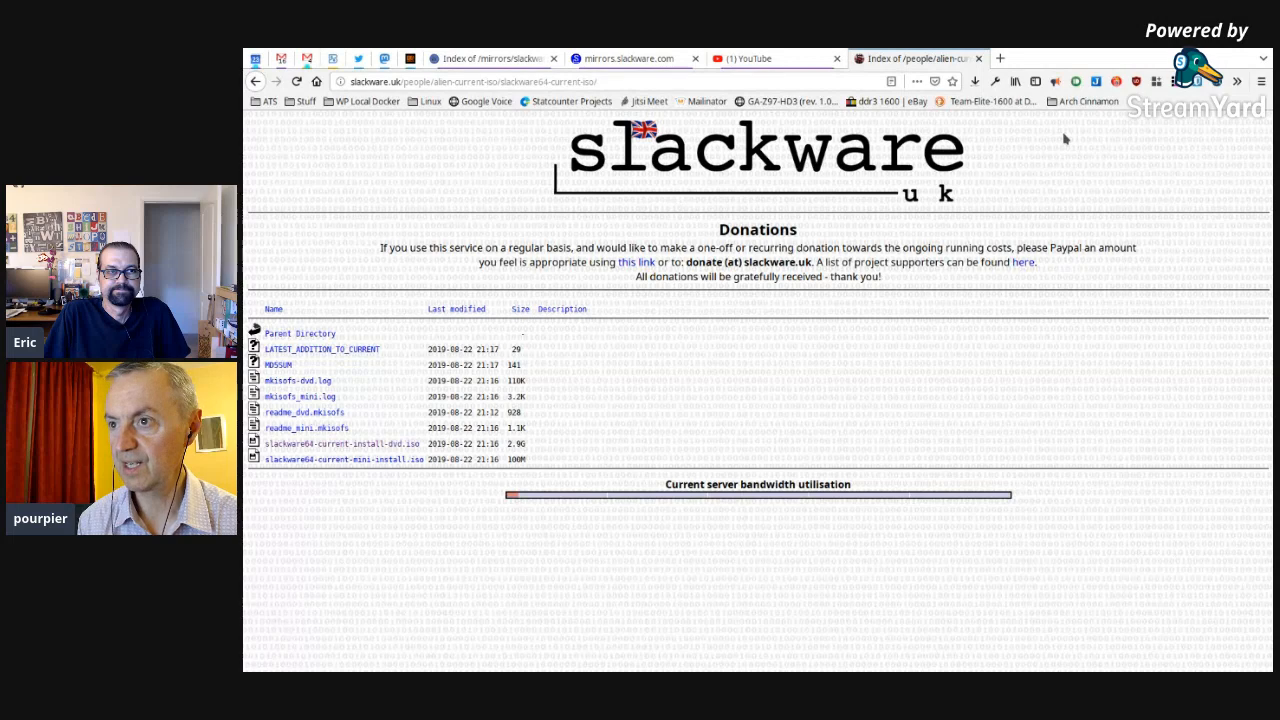
left_click(307, 58)
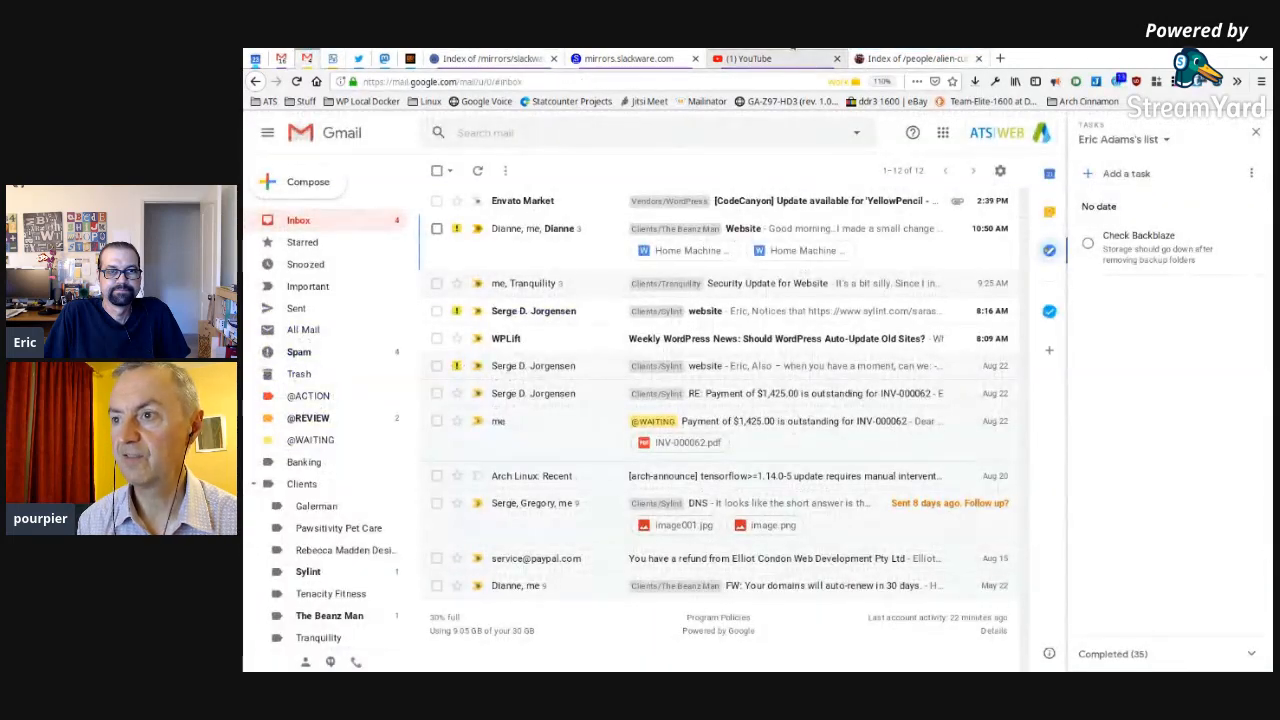
left_click(748, 58)
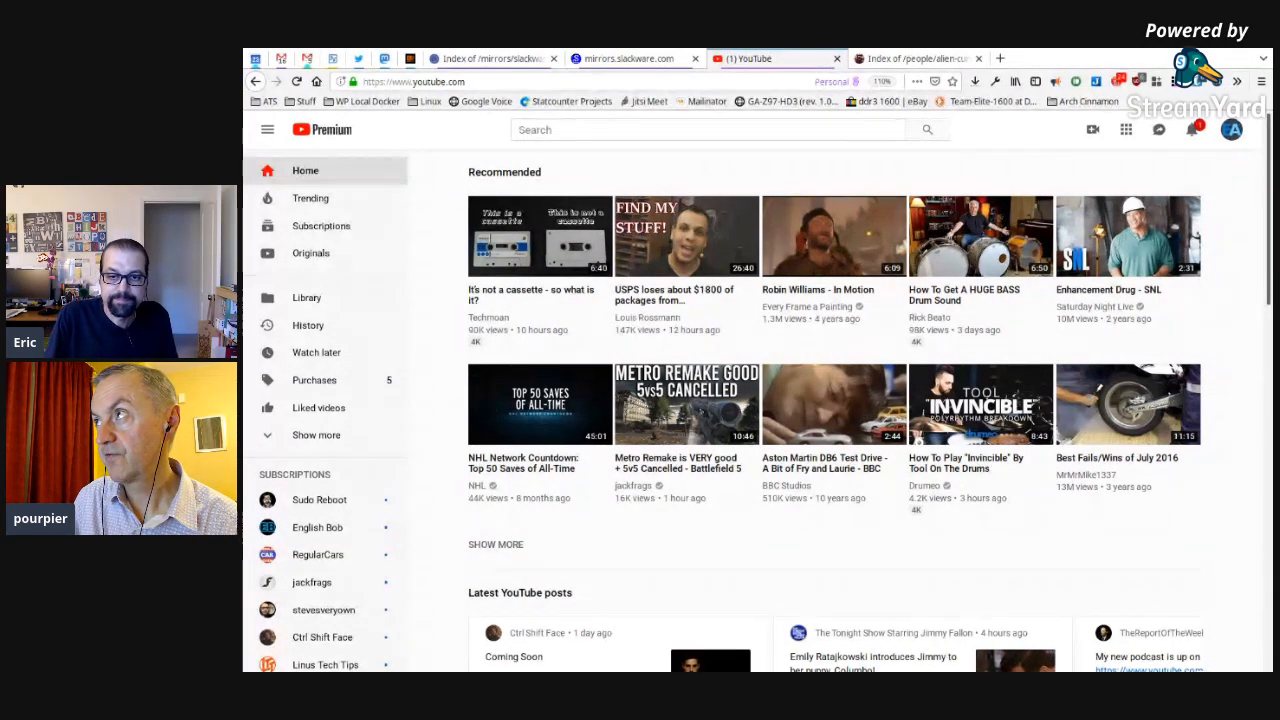
left_click(630, 59)
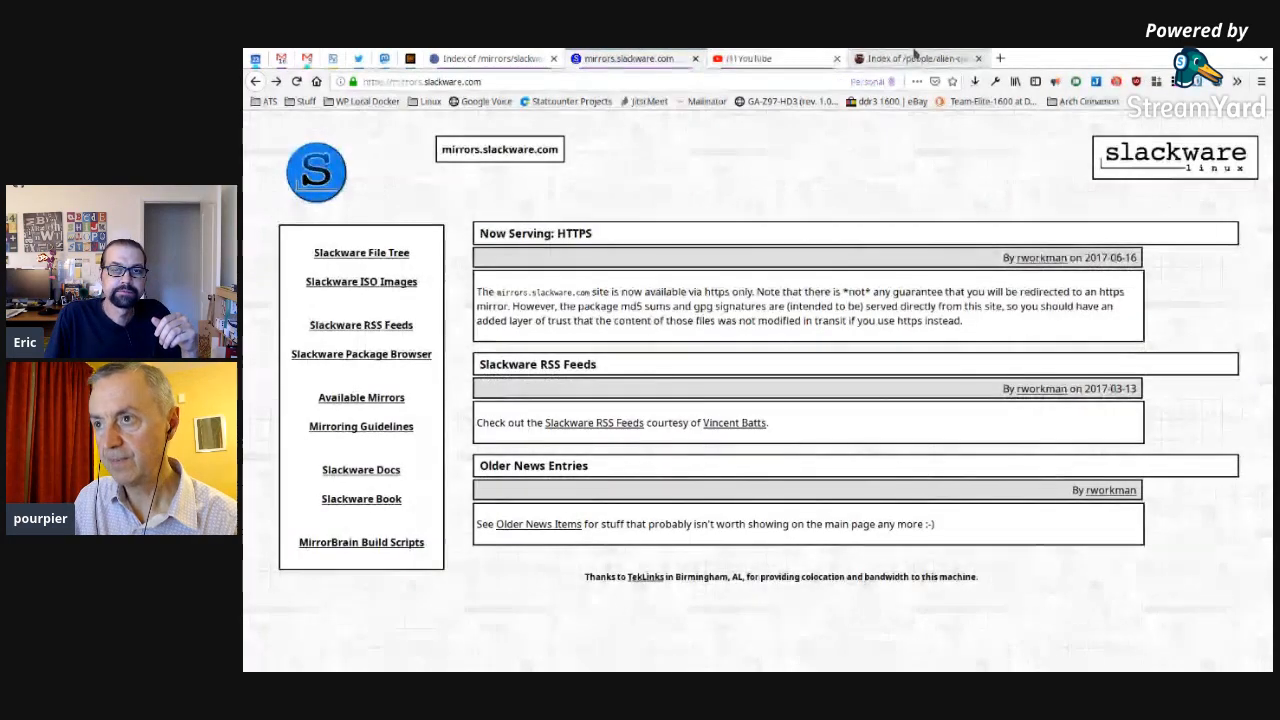
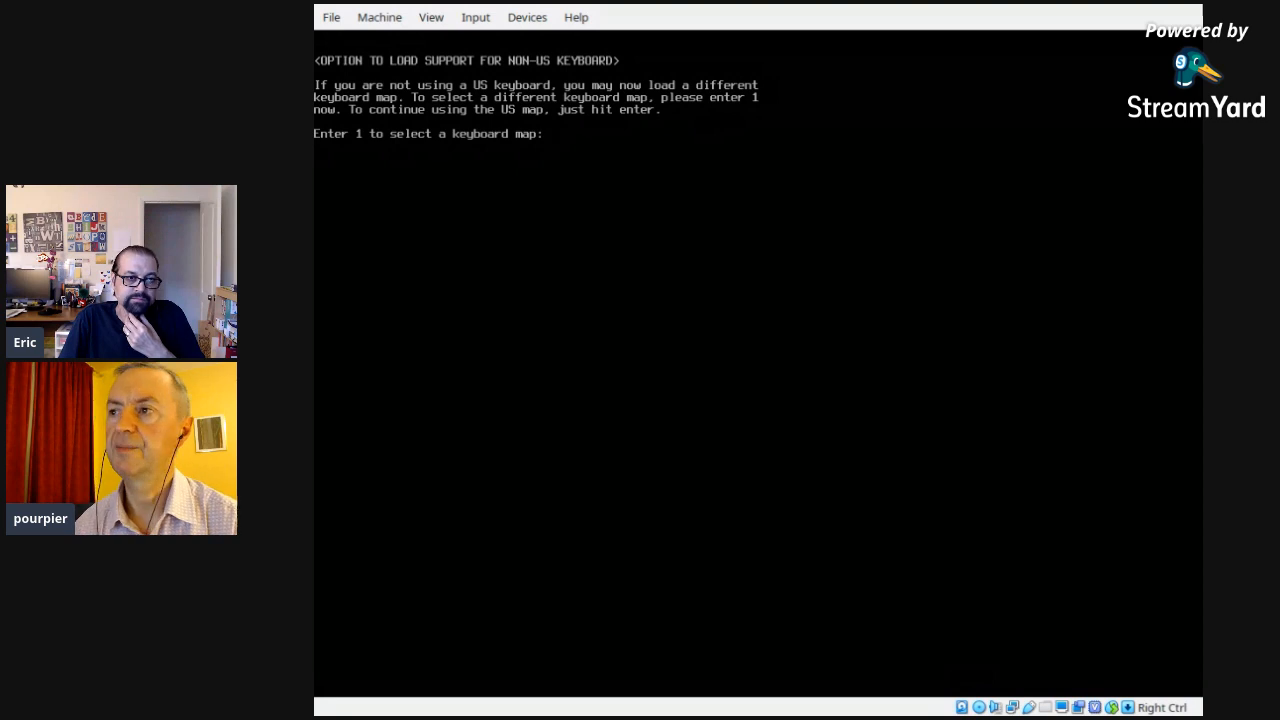
Step: Bring up the Slackware installer's keyboard map selection with option 1 and look through the available keyboard maps
type("1")
key("Return")
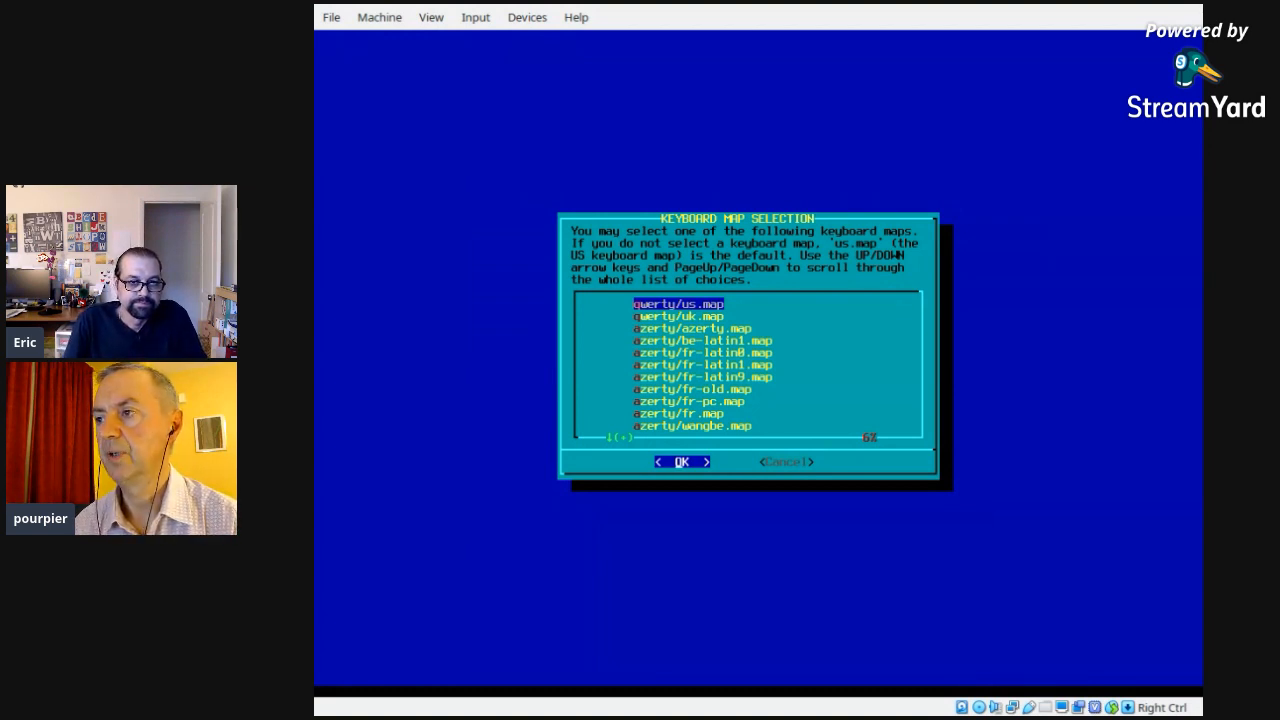
key("Down")
key("Down")
key("Up")
key("Up")
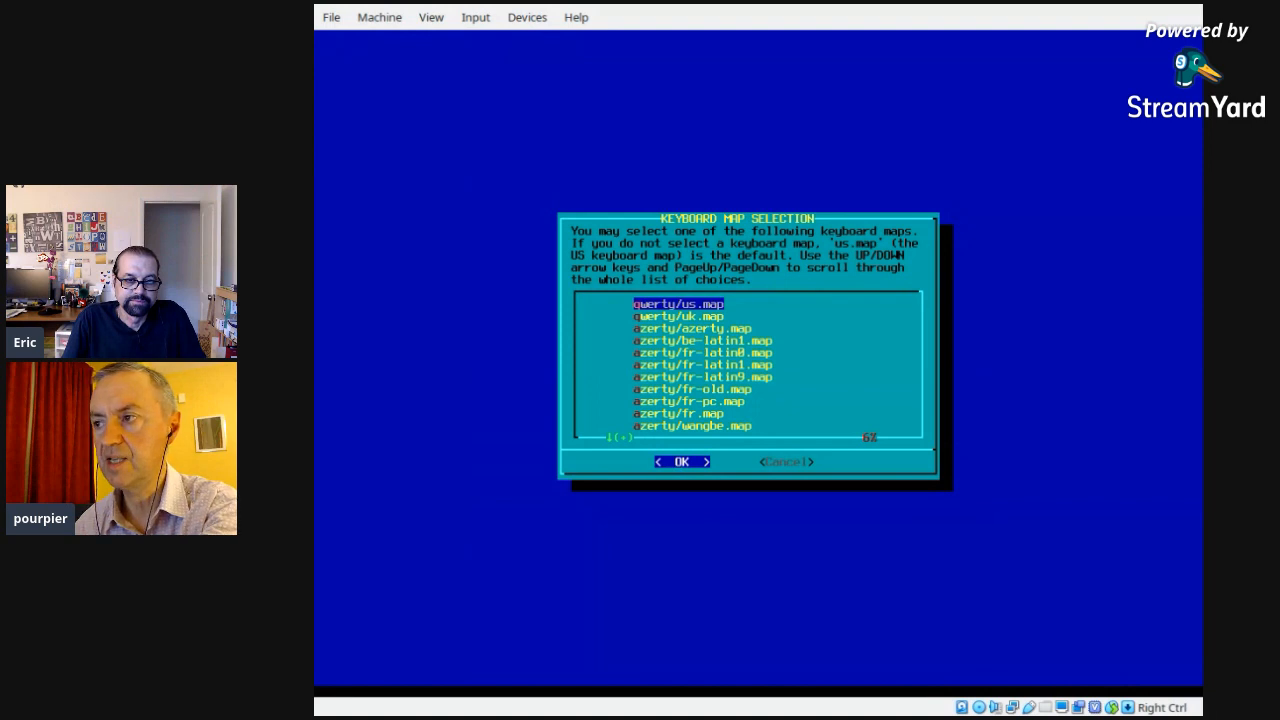
key("Down")
key("Down")
key("Down")
key("Down")
key("Down")
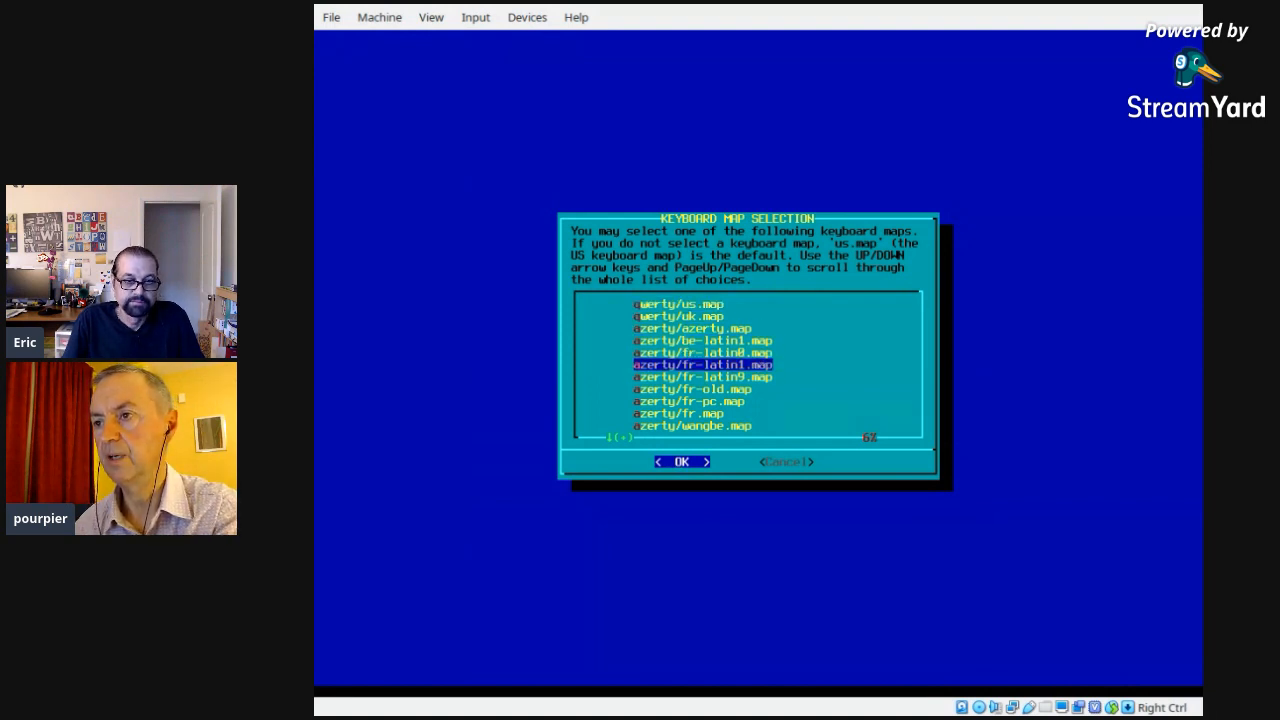
key("Home")
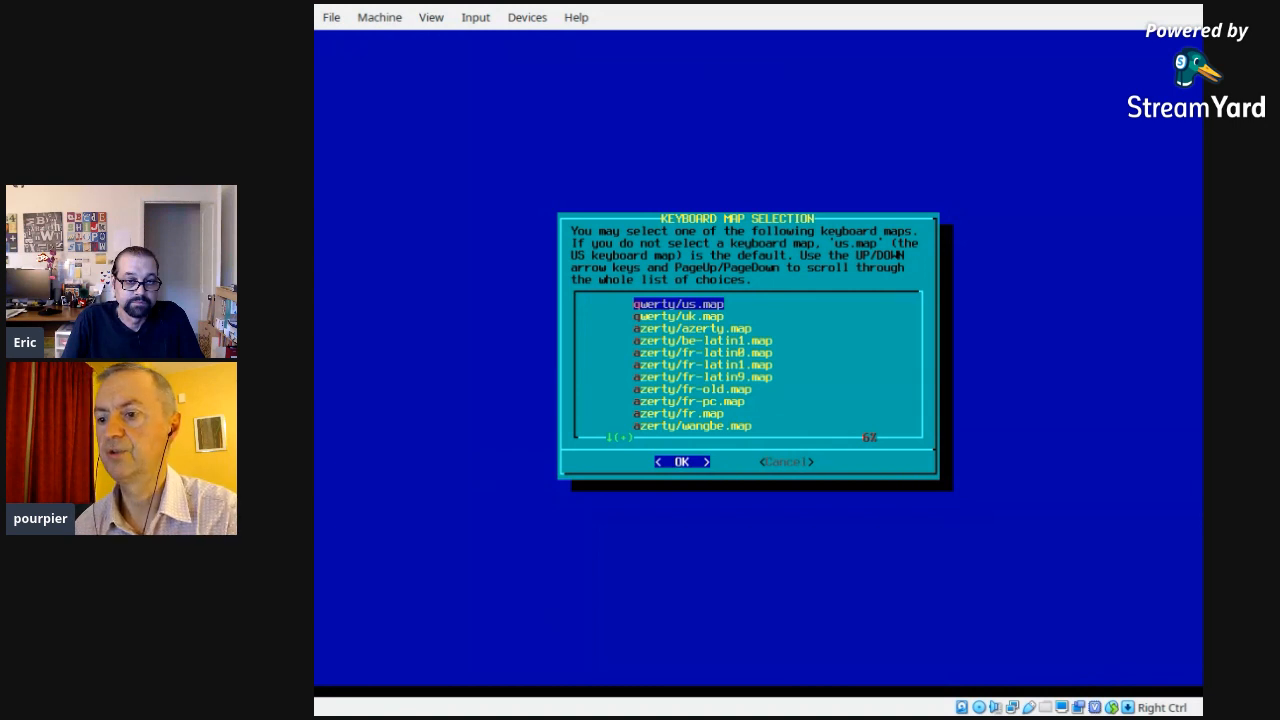
key("Down")
key("Down")
key("Down")
key("Down")
key("Down")
key("Down")
key("Down")
key("Down")
key("Down")
key("Down")
key("Down")
key("Down")
key("Down")
key("Down")
key("Down")
key("Down")
key("Down")
key("Down")
key("Down")
key("Down")
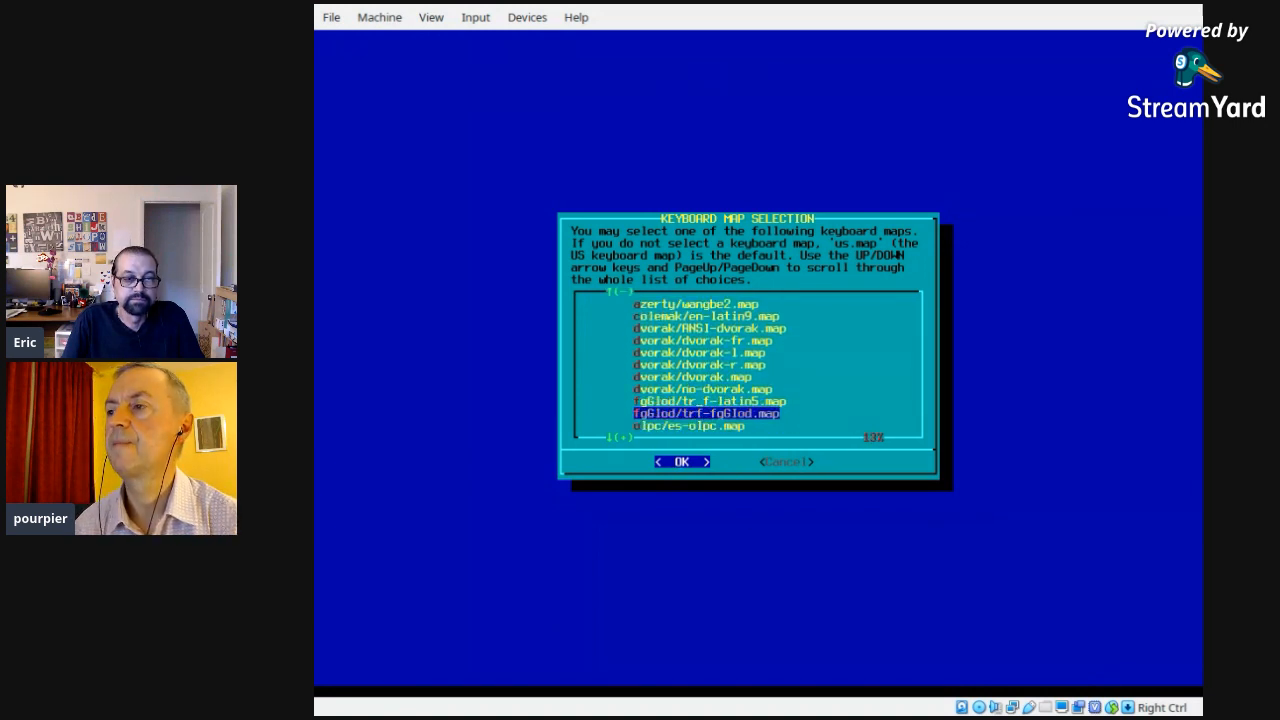
Step: Load the qwerty/us.map keyboard map, and test it by entering "Hello there?" and erasing the text again
key("Home")
key("Return")
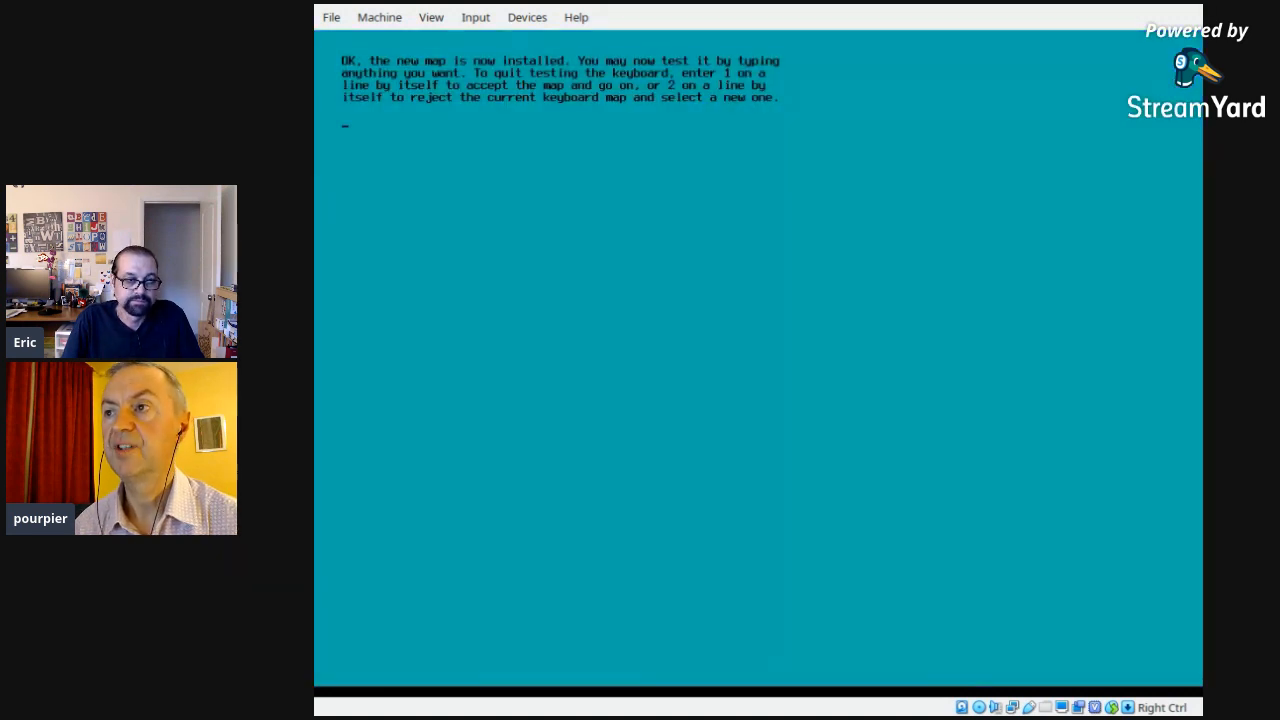
type("Hello there")
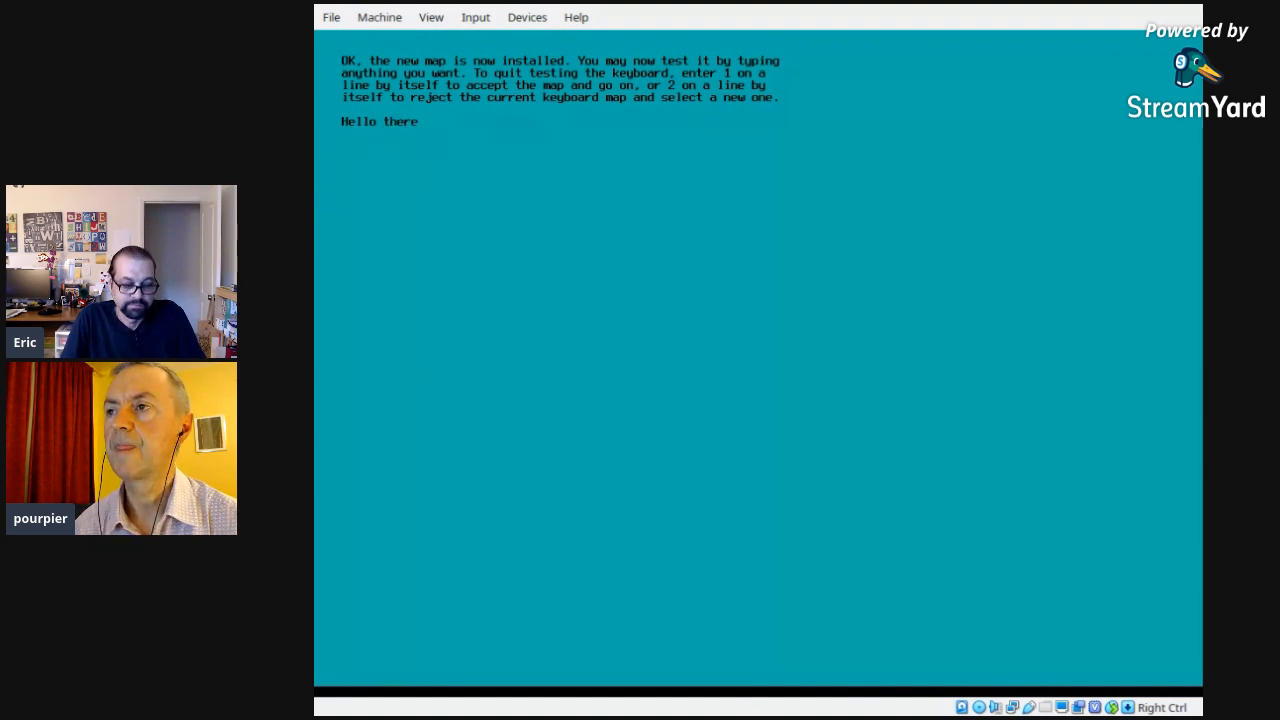
type("?")
key("BackSpace")
key("BackSpace")
key("BackSpace")
key("BackSpace")
key("BackSpace")
key("BackSpace")
key("BackSpace")
key("BackSpace")
key("BackSpace")
key("BackSpace")
key("BackSpace")
key("BackSpace")
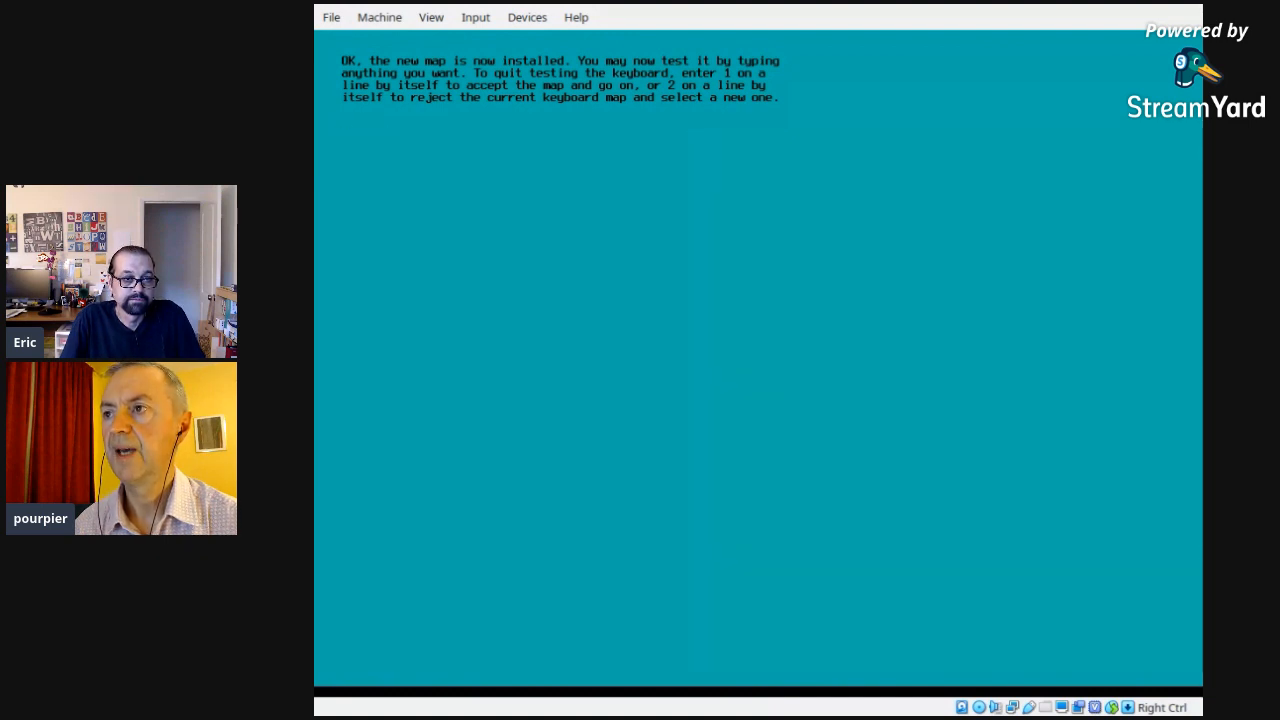
Step: Accept the tested keyboard map with option 1 and log in to the installation system as root
type("1")
key("Return")
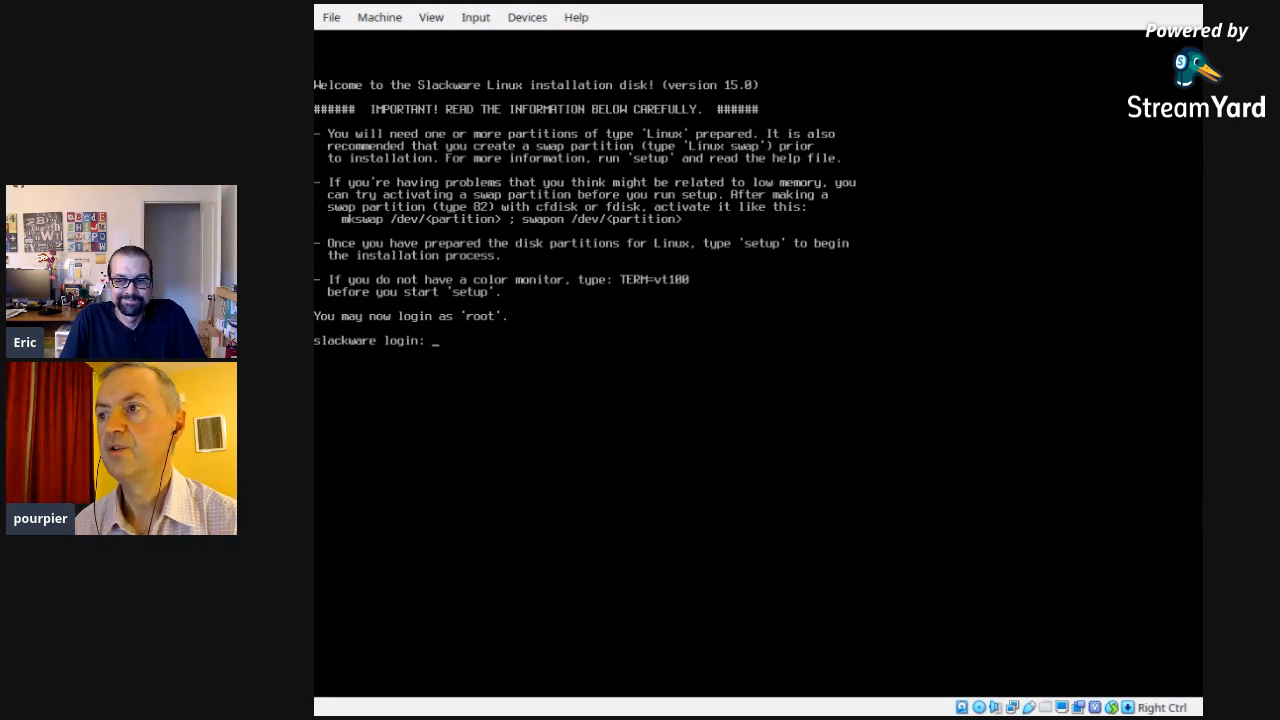
type("root")
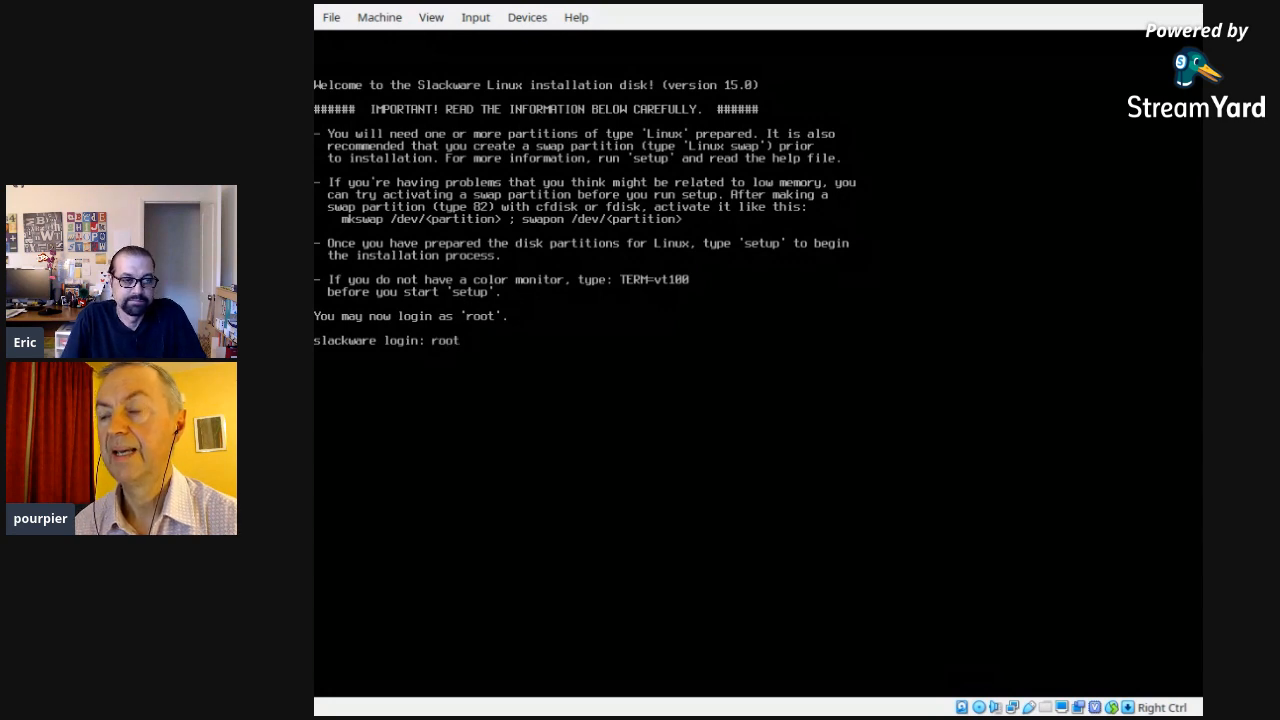
key("Return")
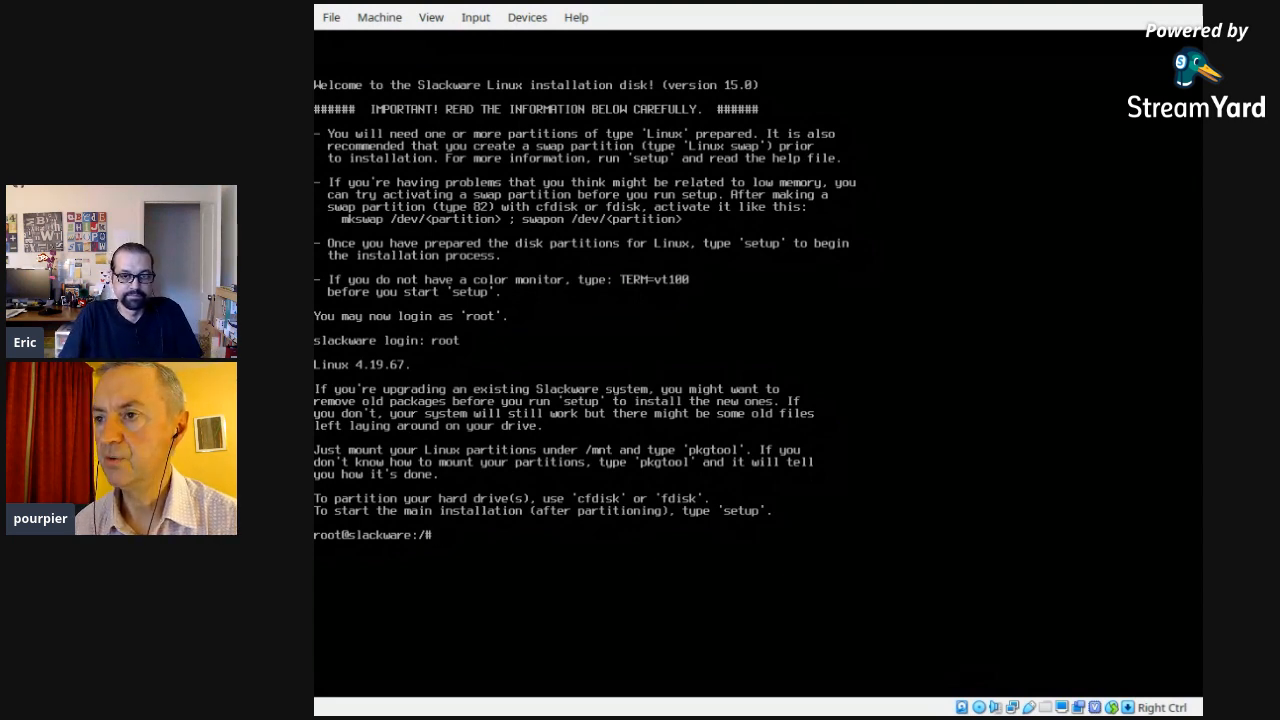
type("cfdisk")
key("BackSpace")
key("BackSpace")
key("BackSpace")
key("BackSpace")
key("BackSpace")
key("BackSpace")
Step: Start gdisk on /dev/sda and list its available commands
type("gdisk")
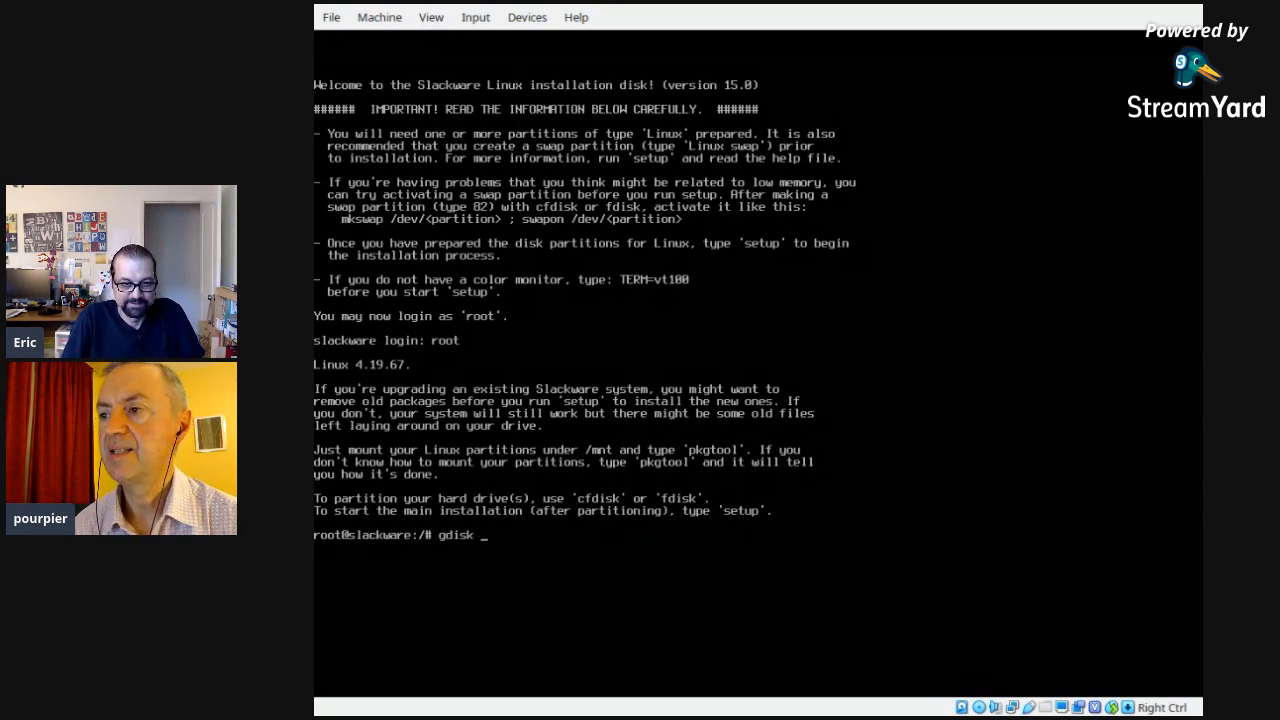
type("/da")
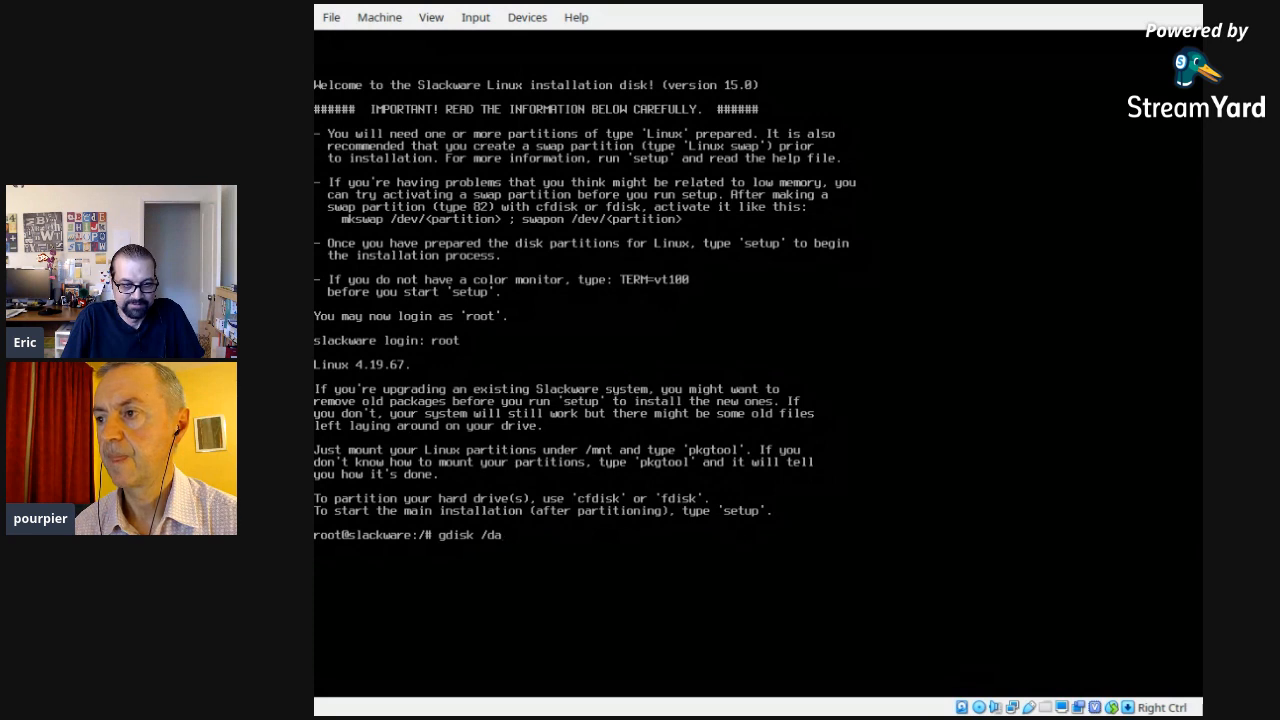
key("BackSpace")
type("ev/da")
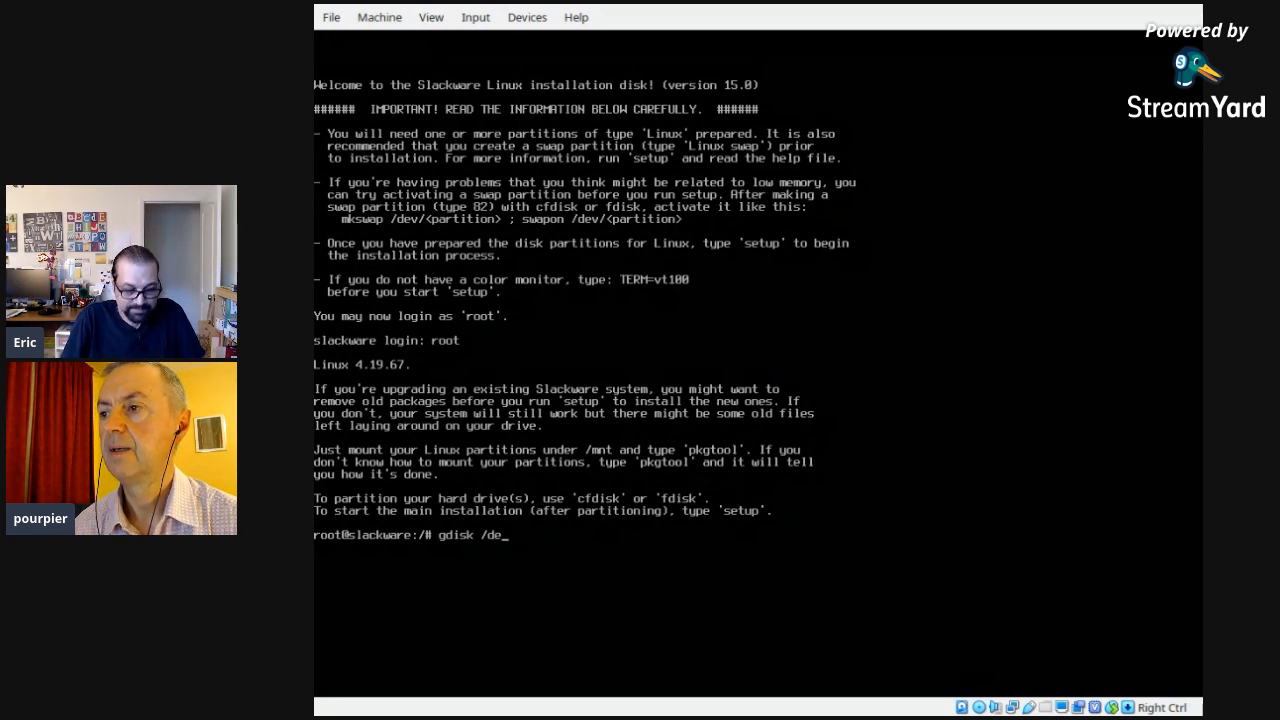
key("BackSpace")
key("BackSpace")
type("sda")
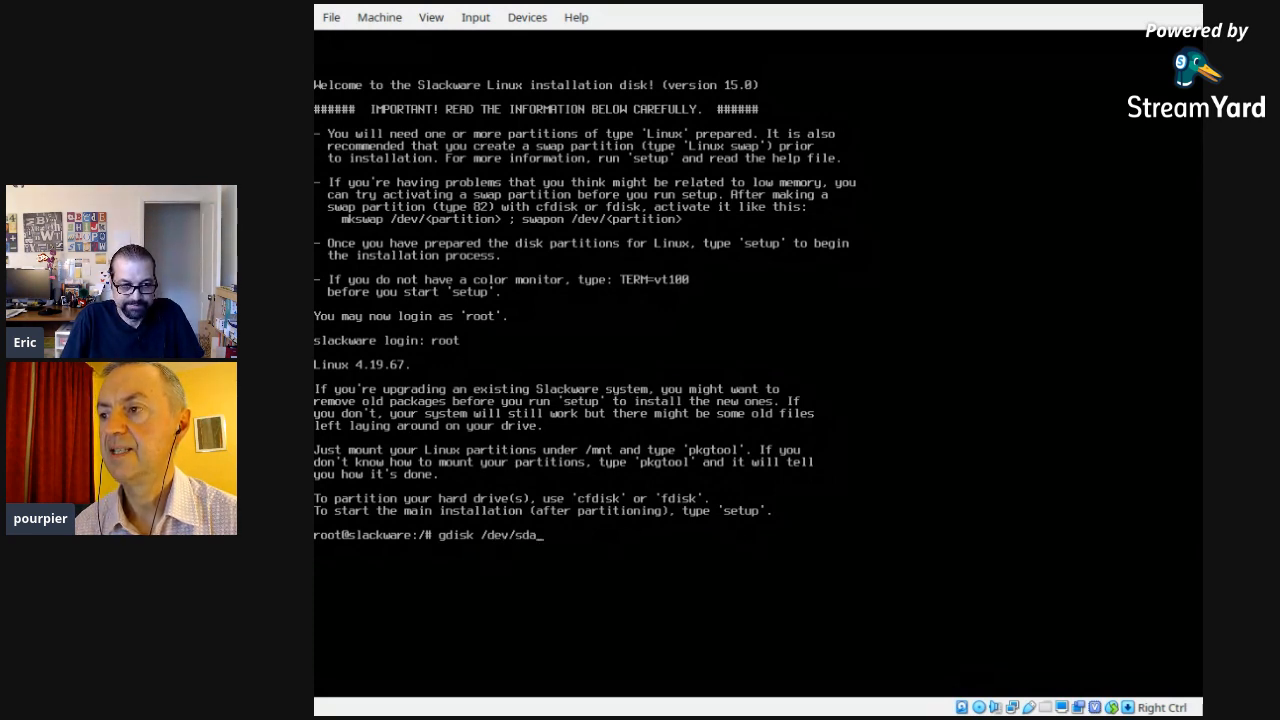
key("Return")
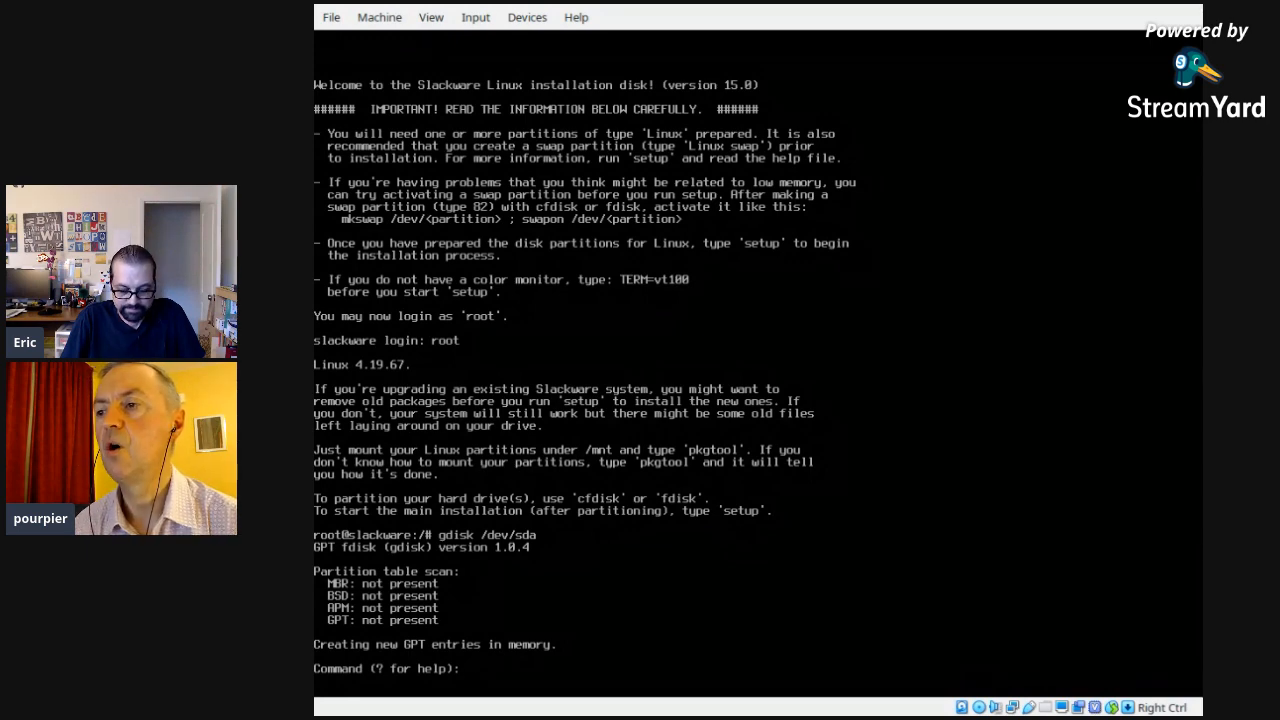
type("?")
key("Return")
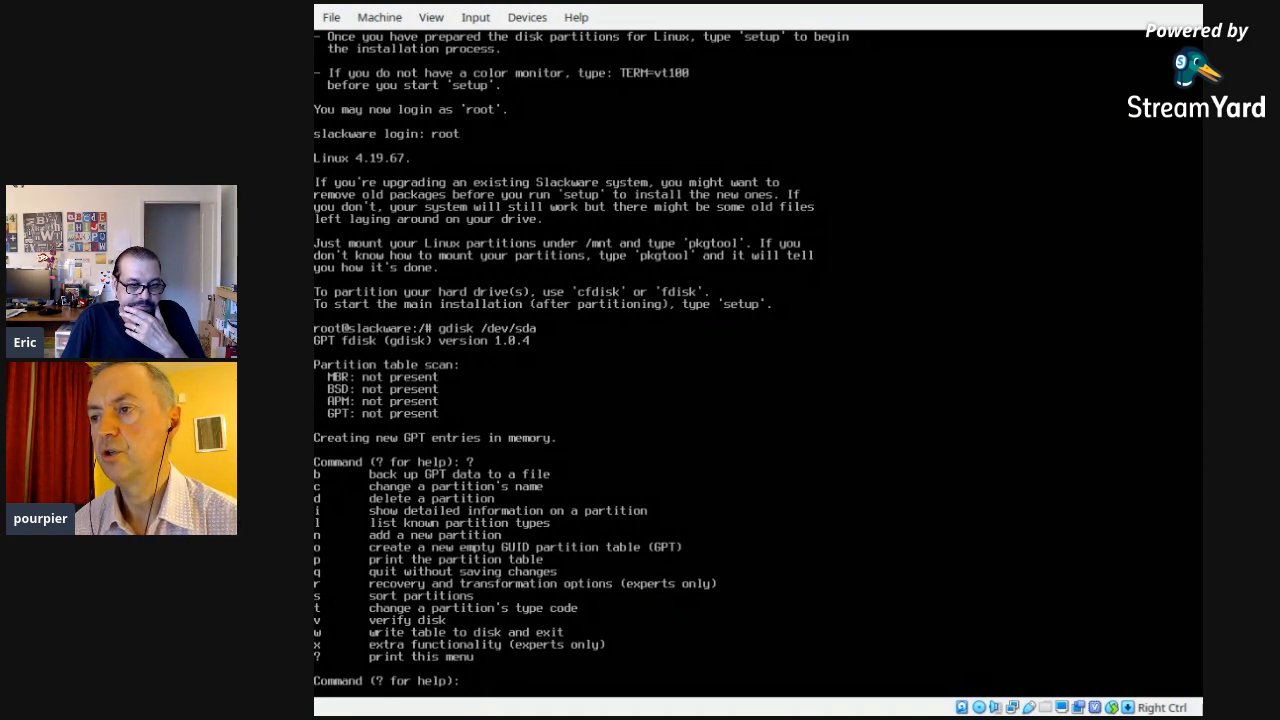
Step: Create a first partition with the default number and first sector, a size of +2M, and type code ef02
type("n")
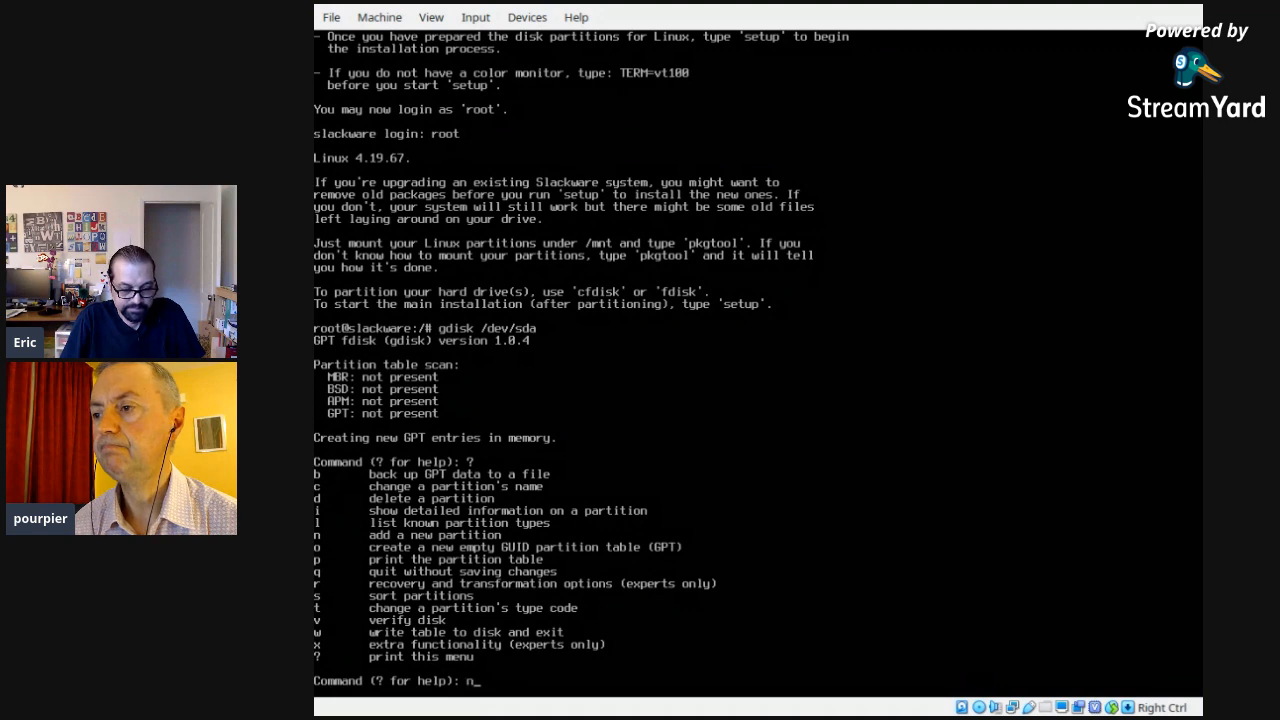
key("Return")
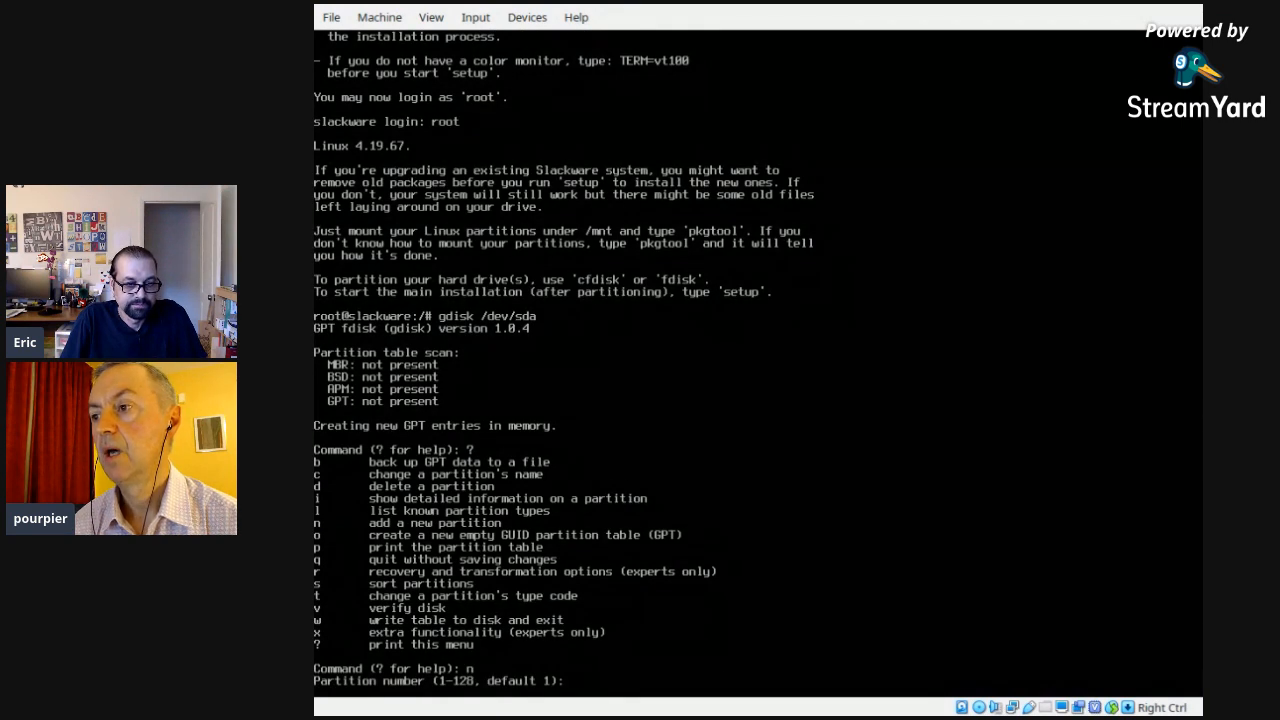
key("Return")
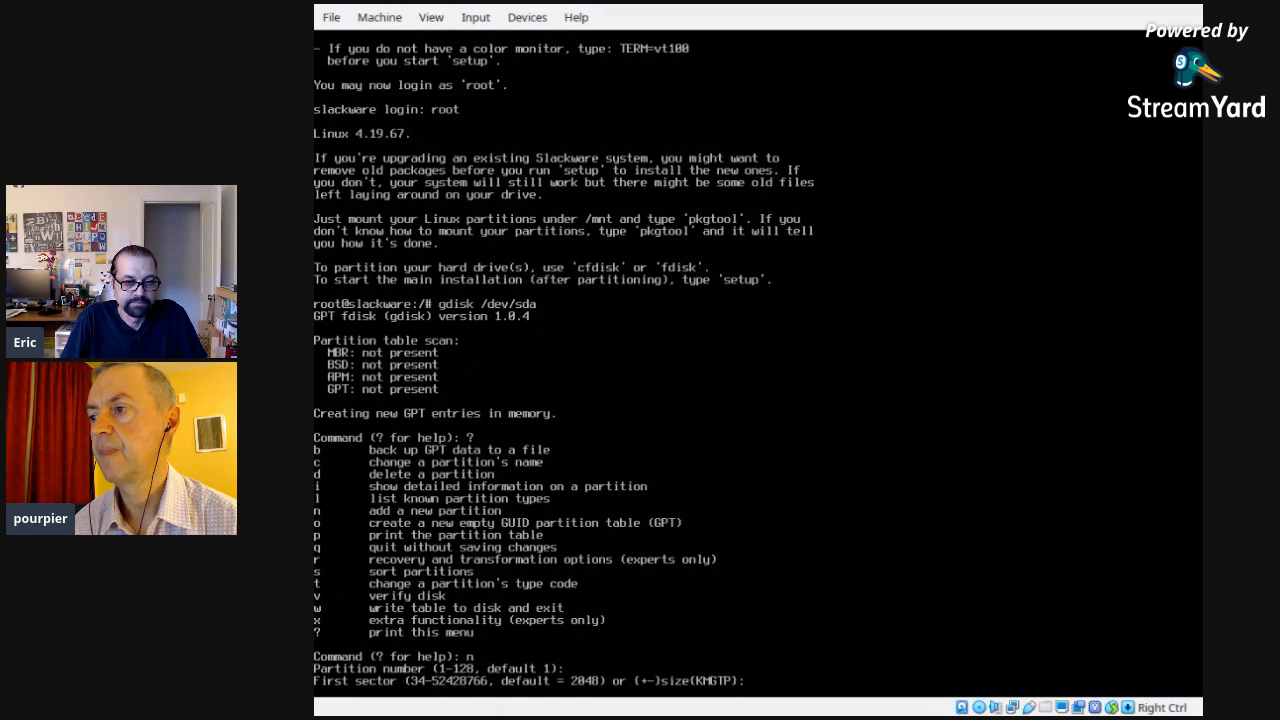
key("Return")
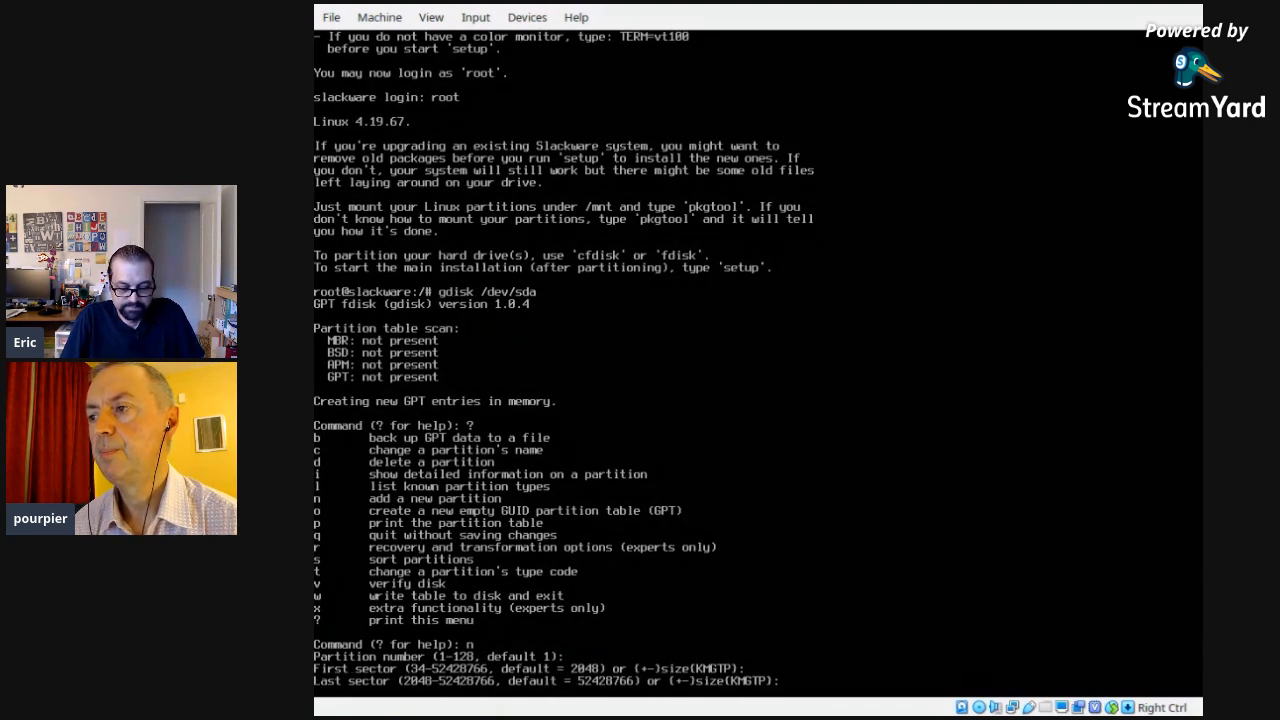
type("+2M")
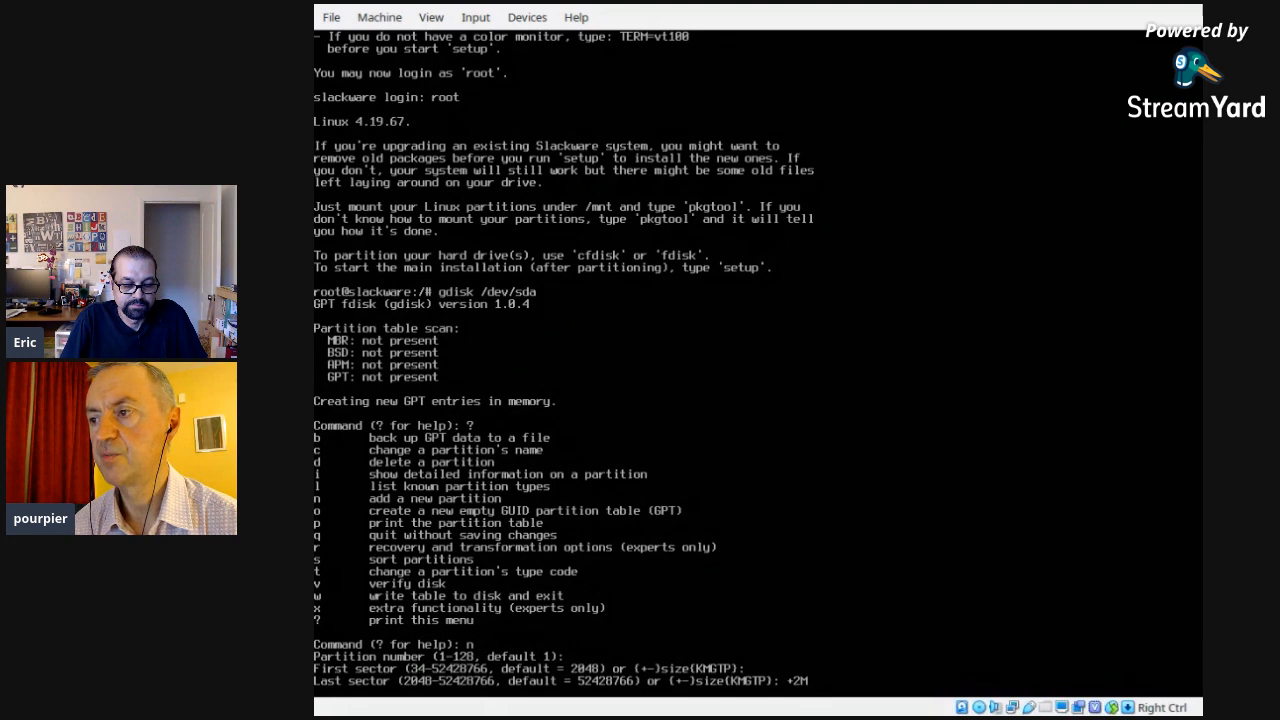
key("Return")
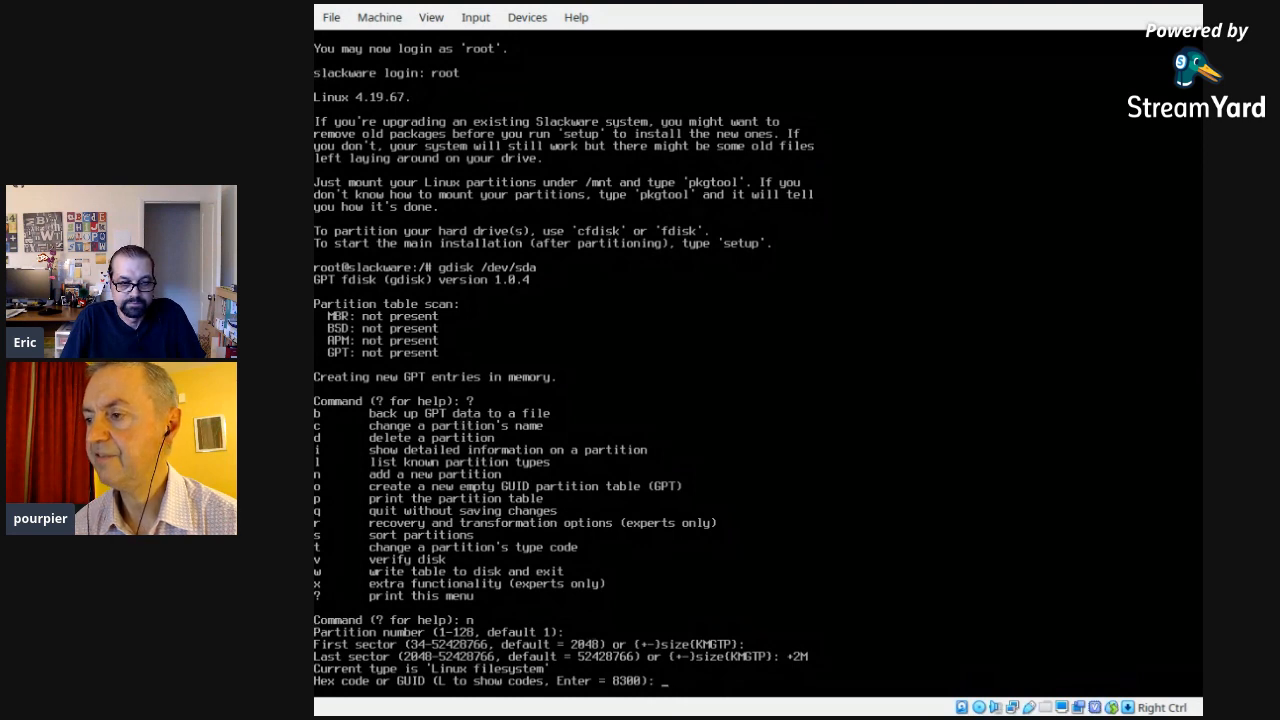
type("ef")
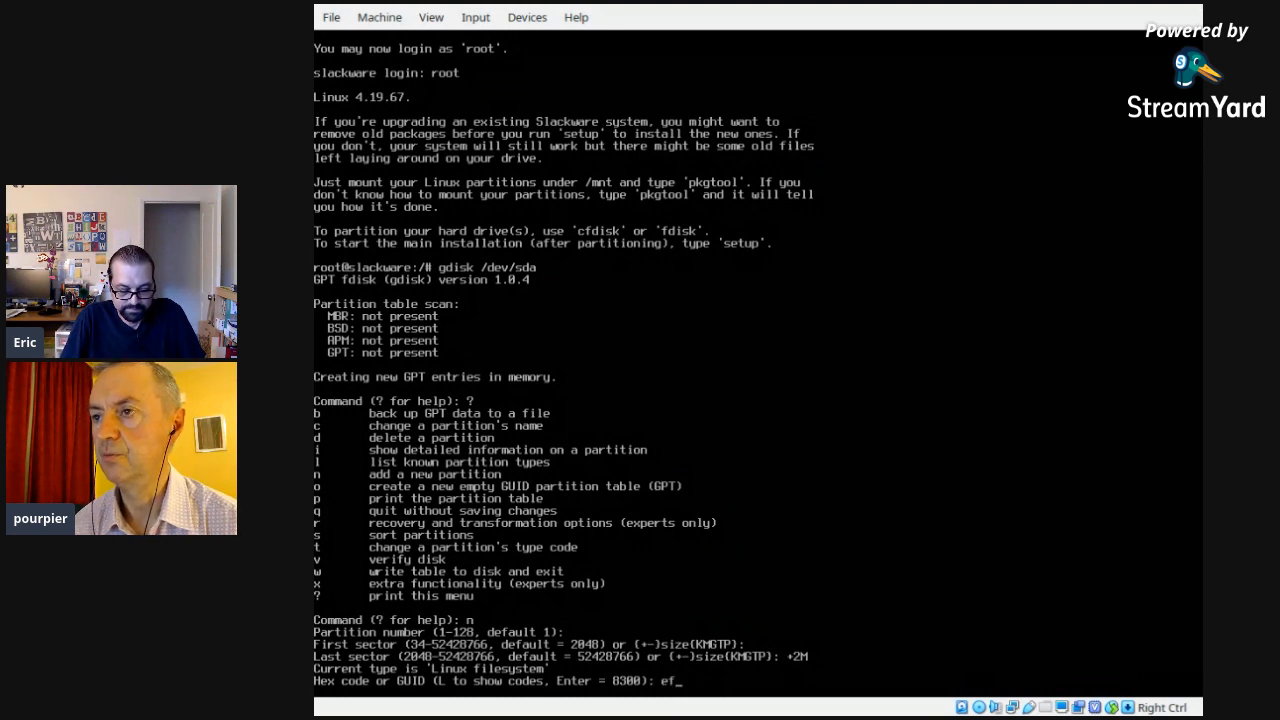
type("02")
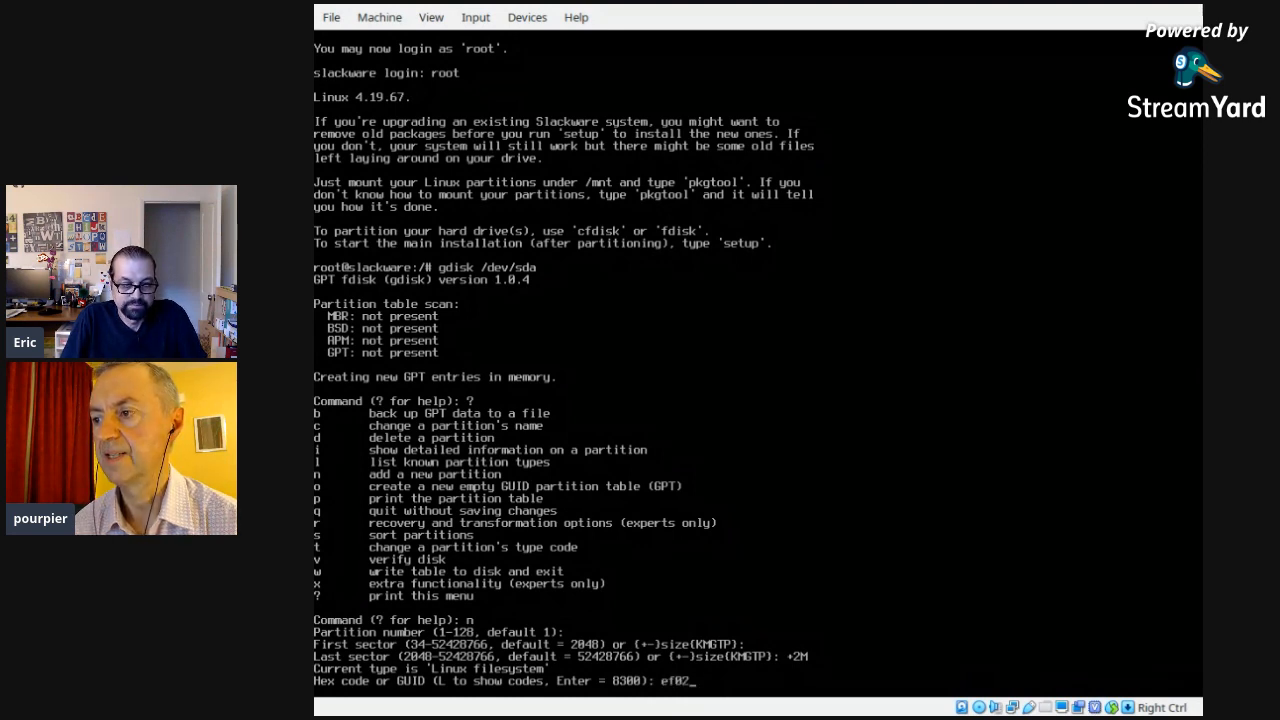
key("Return")
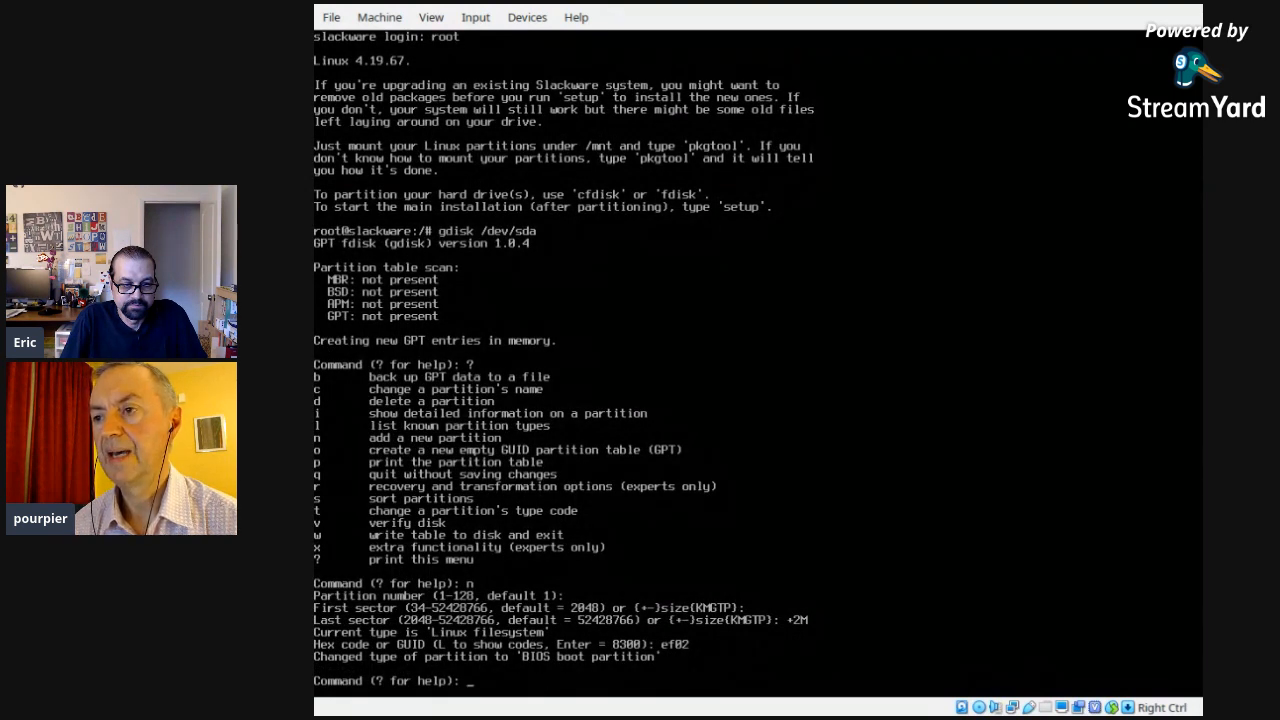
Step: Create a second partition with the default number and first sector, a size of +500M, and type code ef00
type("n")
key("Return")
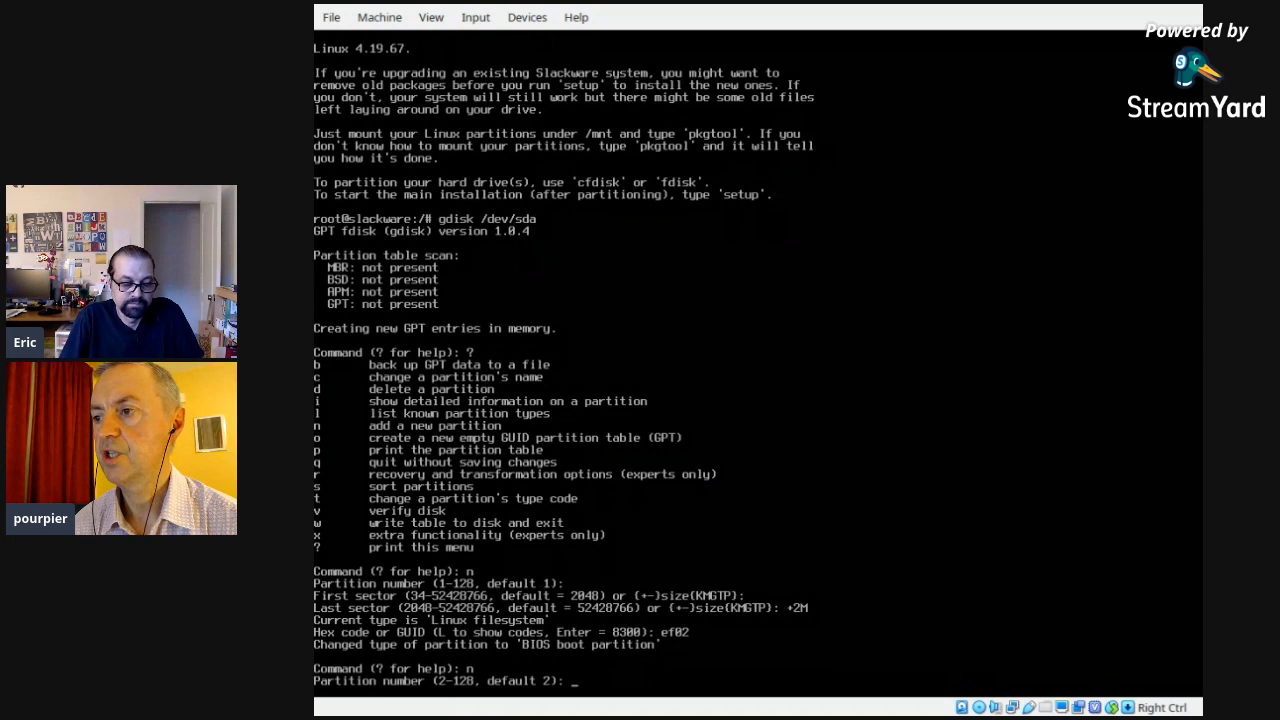
key("Return")
key("Return")
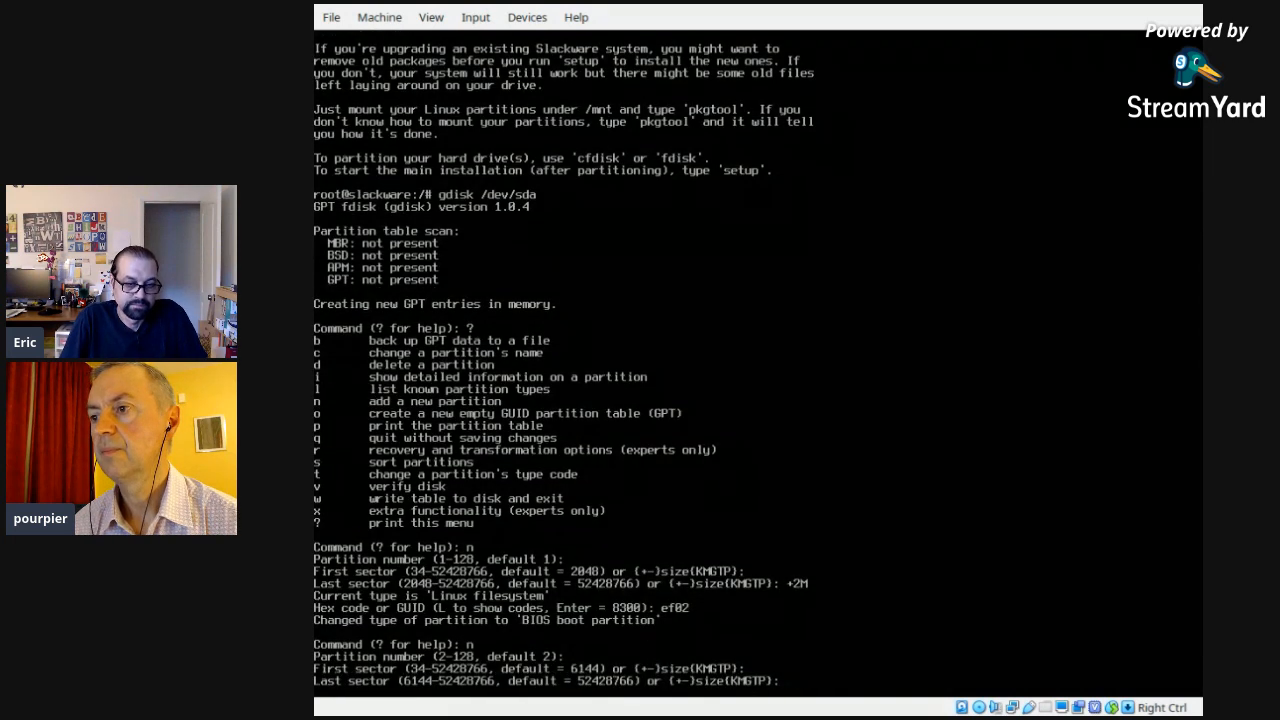
type("+")
type("500M")
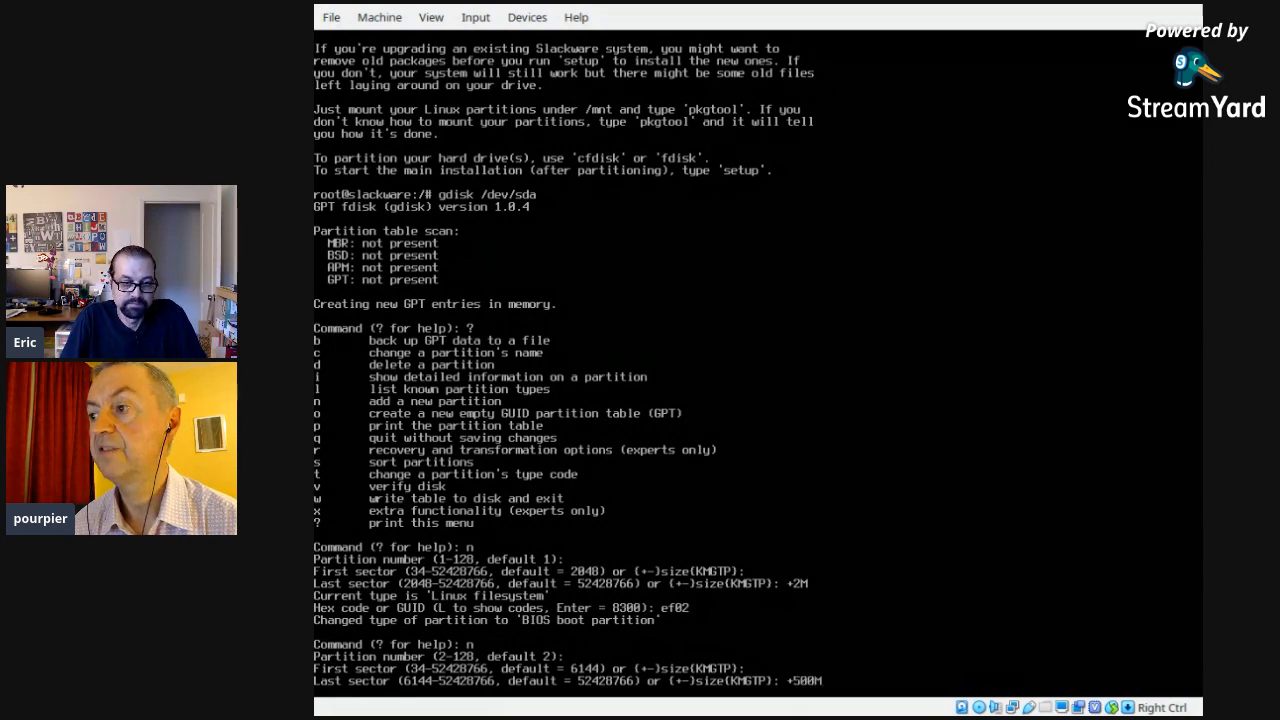
key("Return")
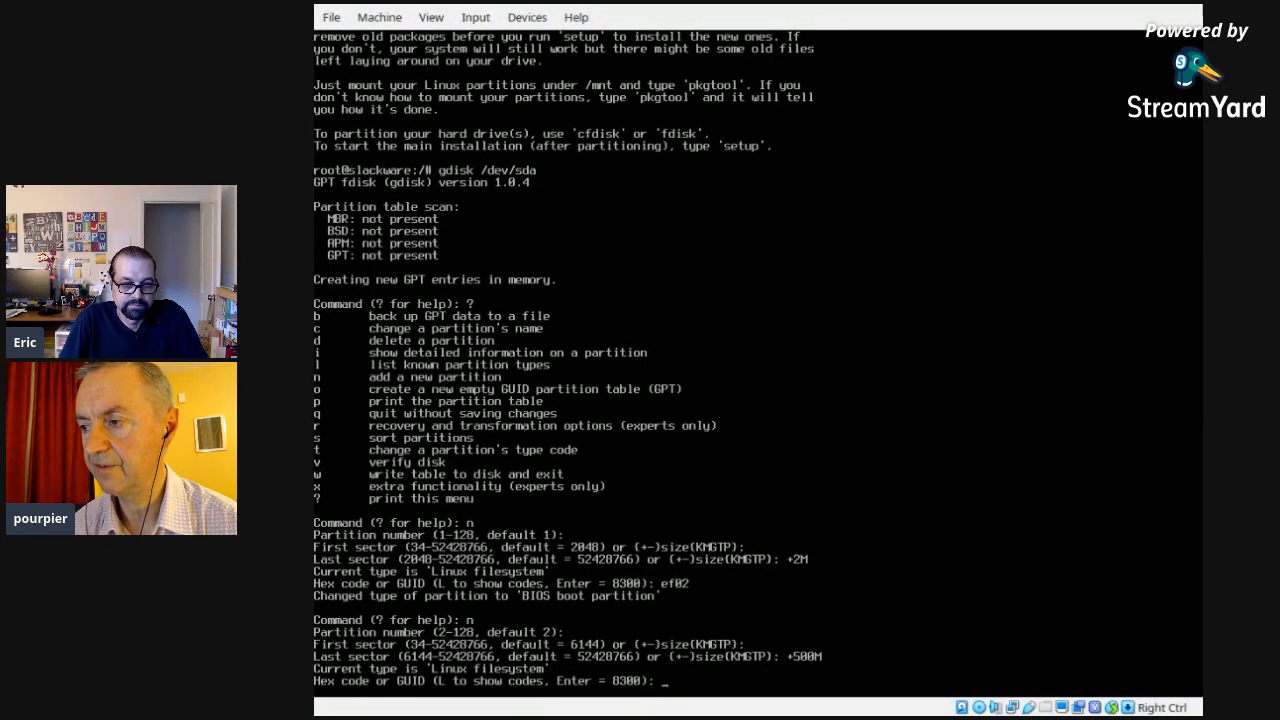
type("ef00")
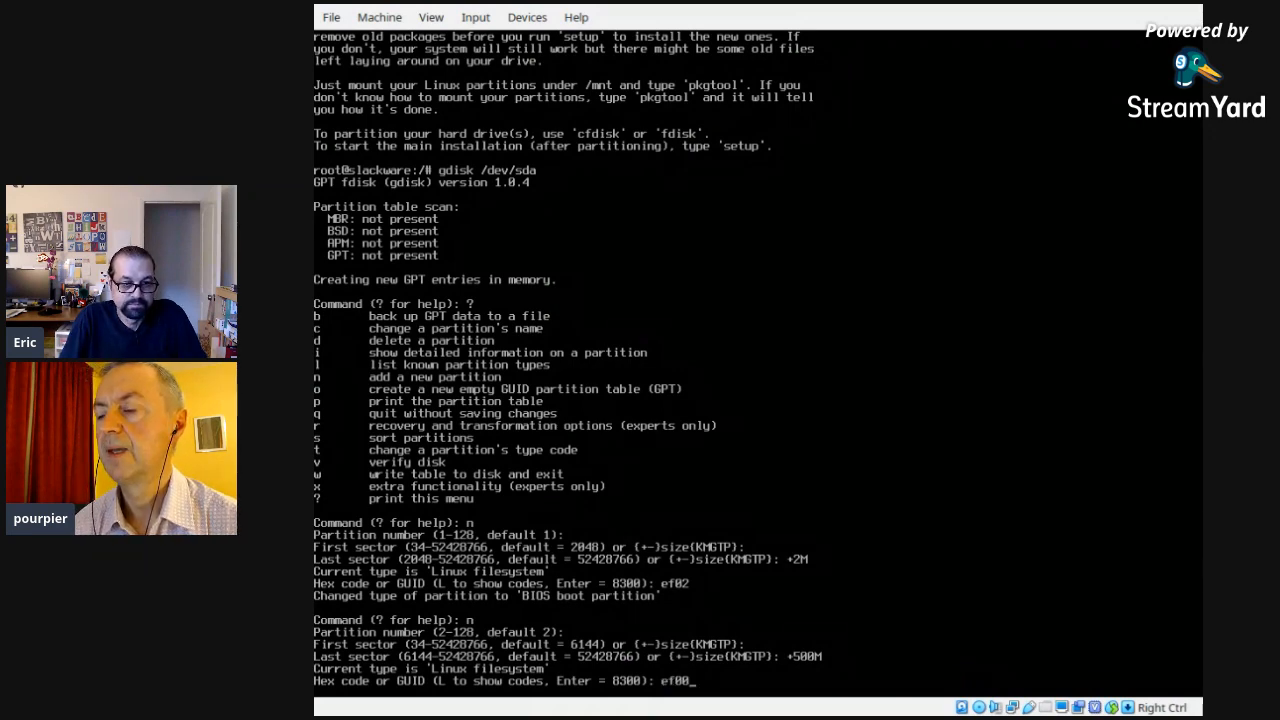
key("Return")
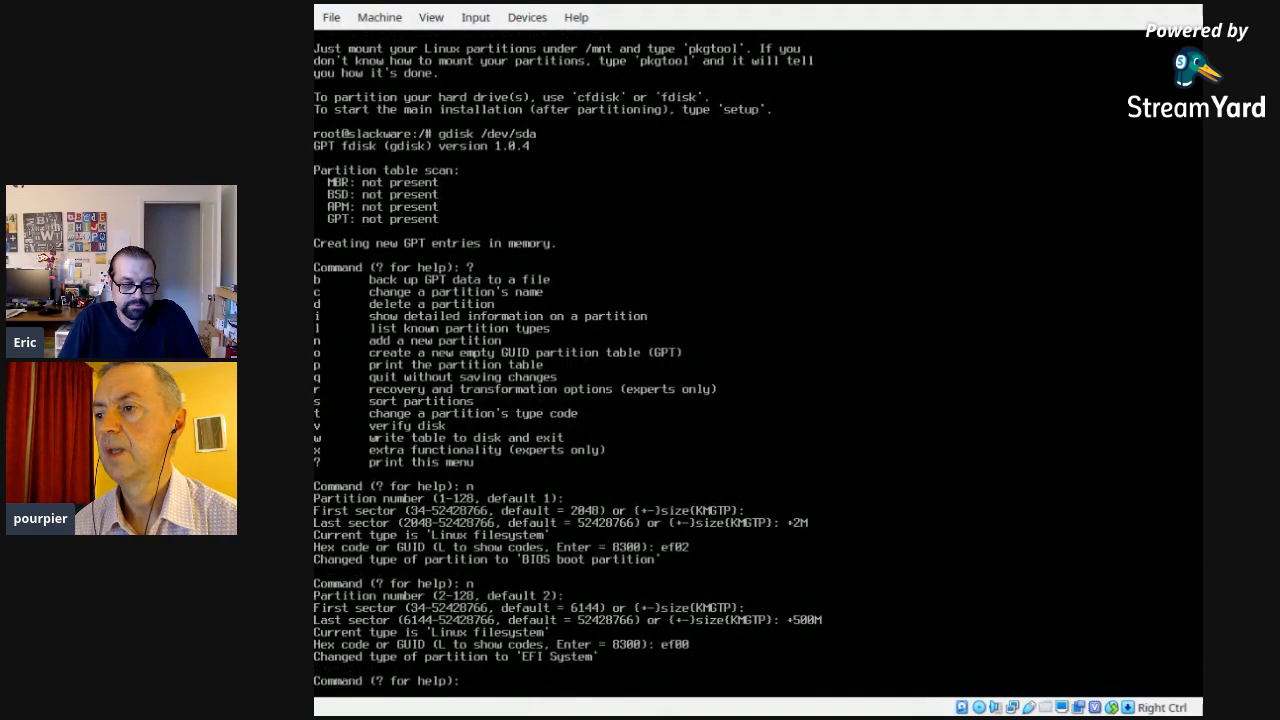
Step: Create a third partition with the default number and first sector, a size of +500M, and the default type code 8300
type("n")
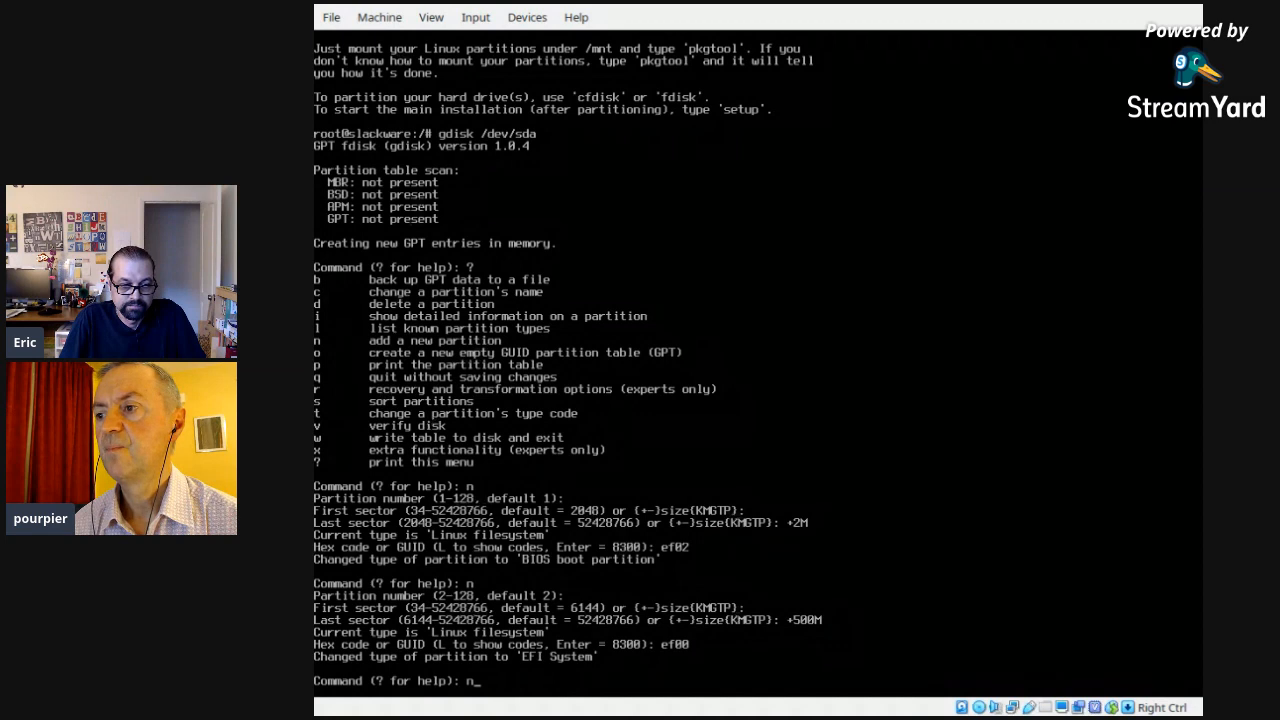
key("Return")
key("Return")
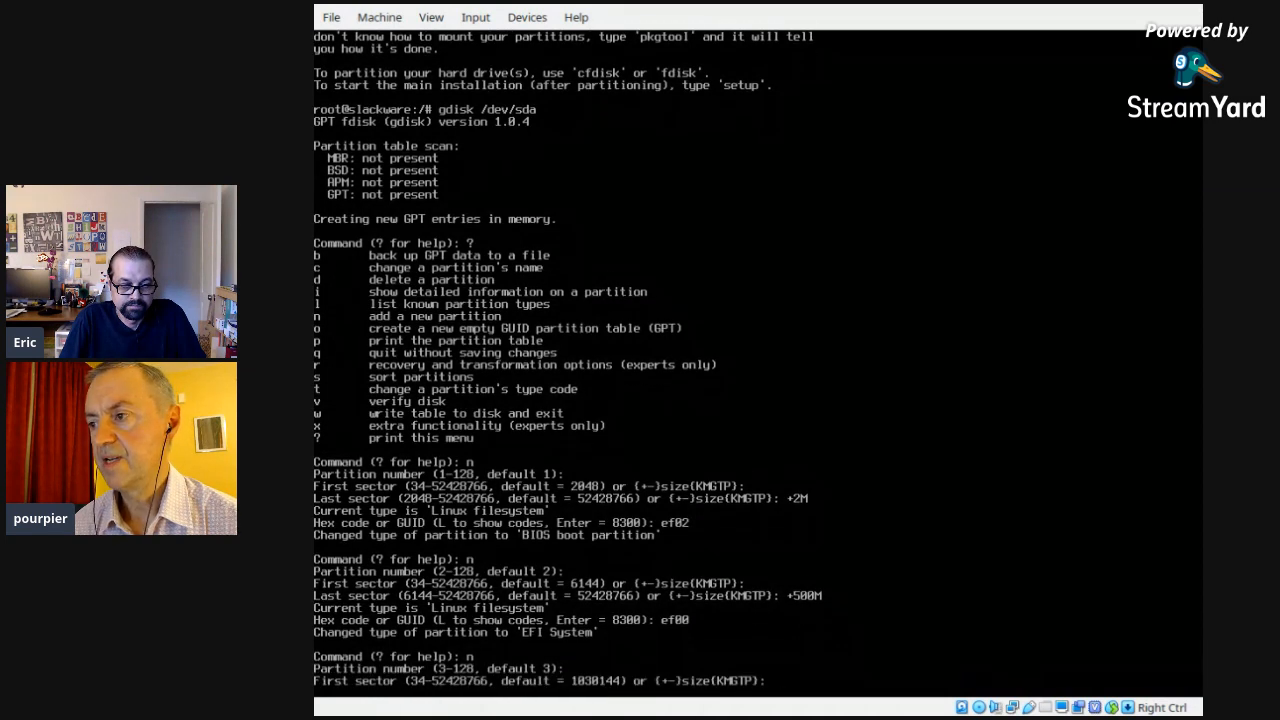
key("Return")
type("+")
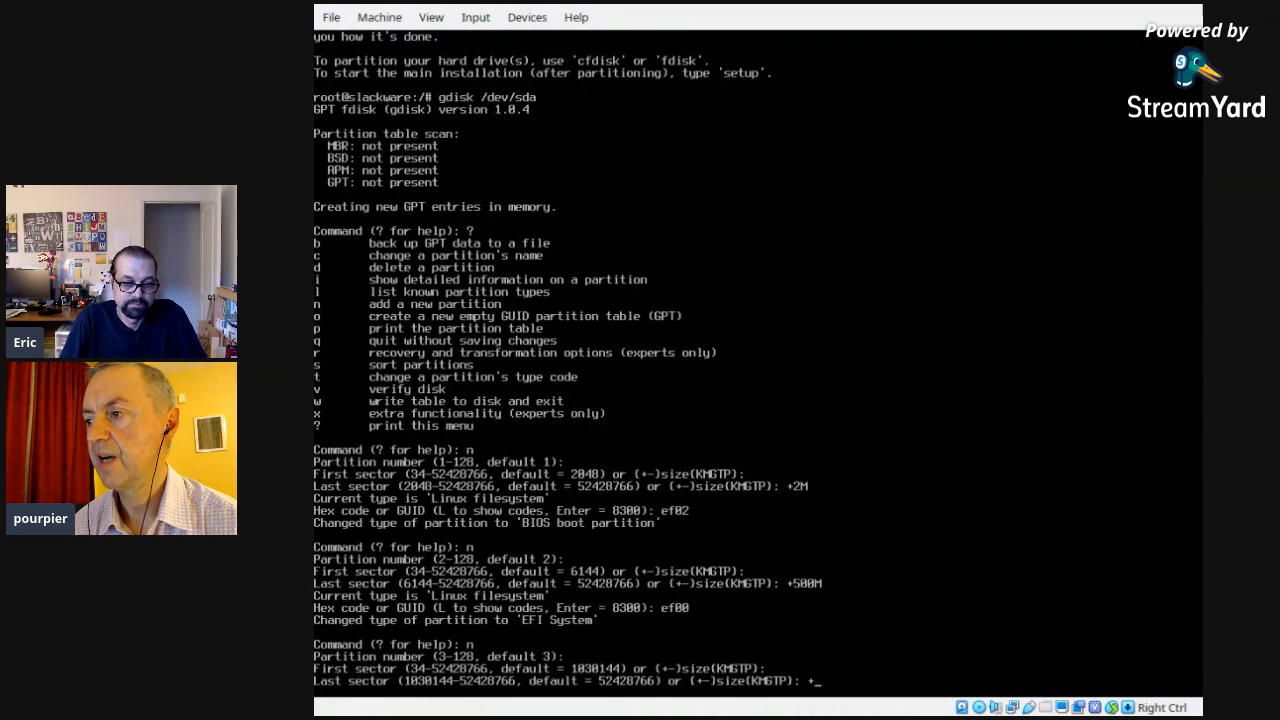
type("500M")
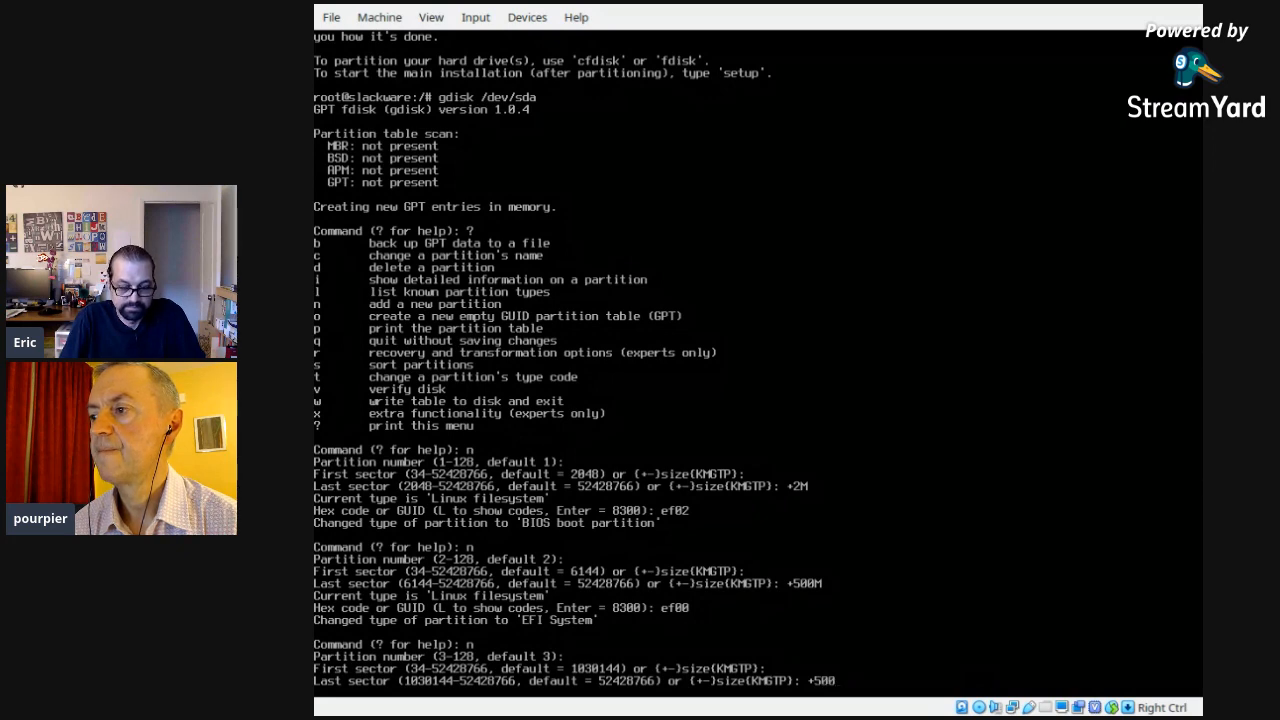
key("Return")
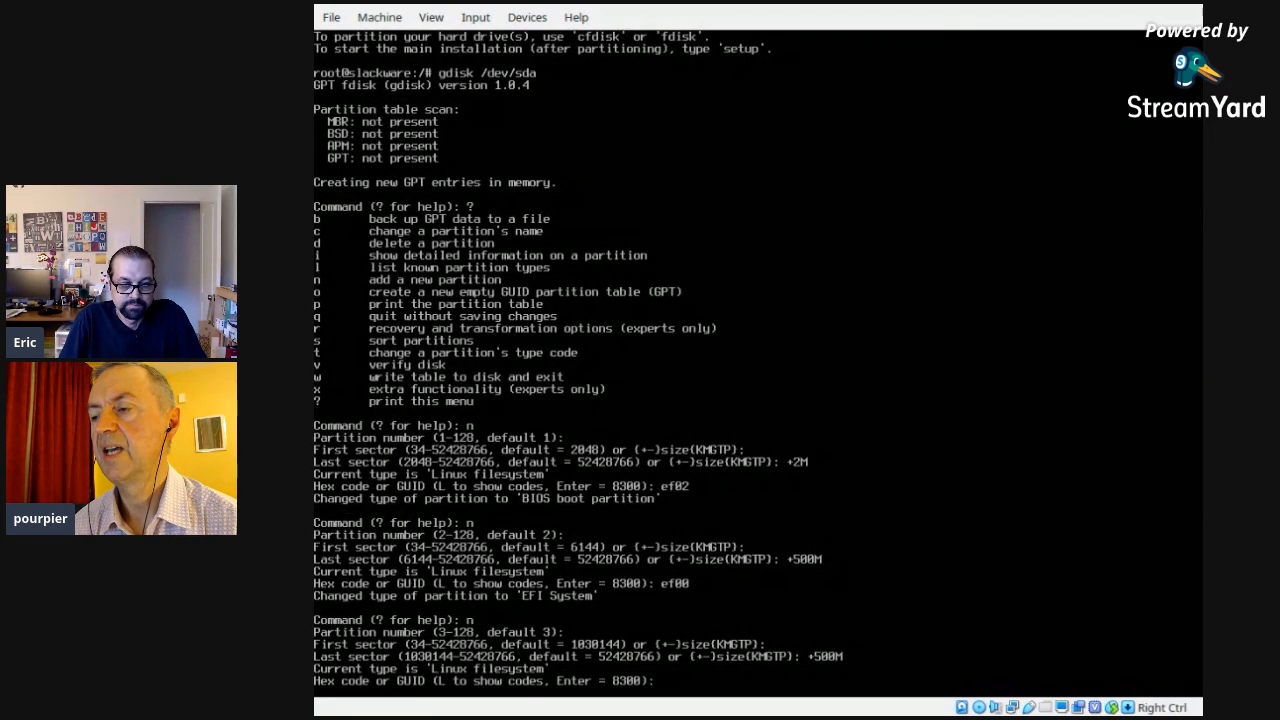
key("Return")
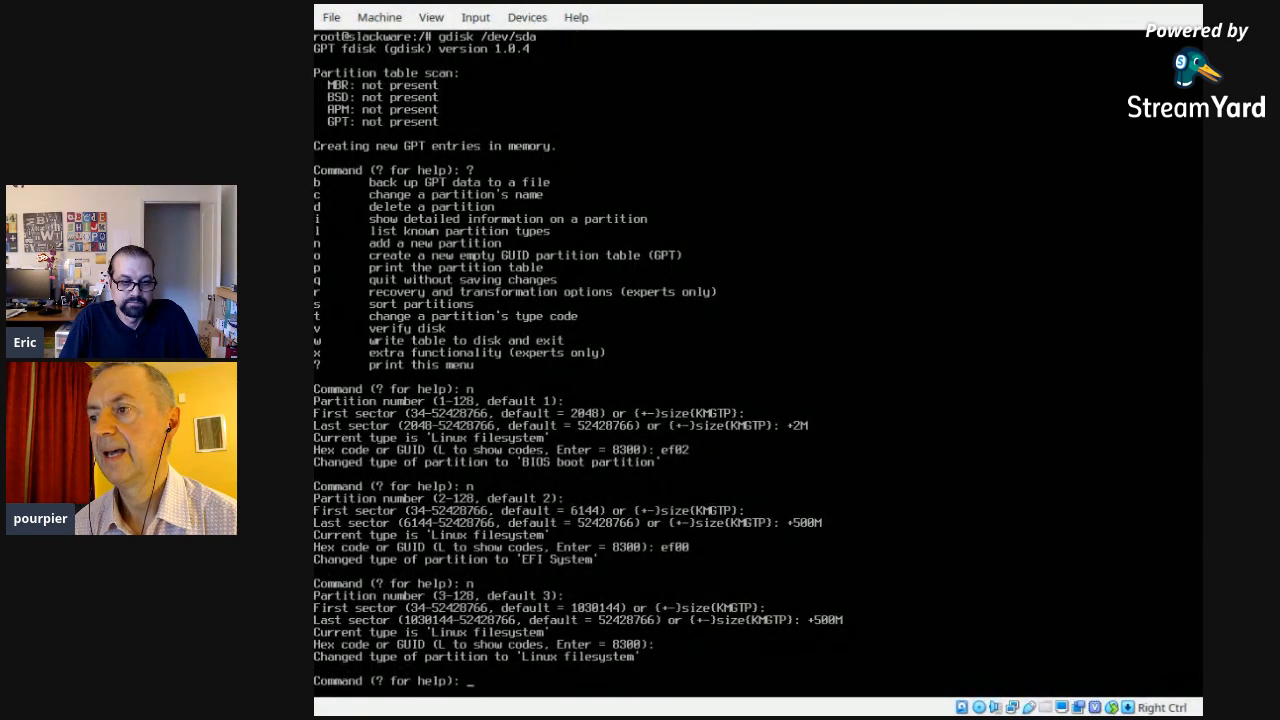
Step: Create a fourth partition from the remaining space with default number, sectors and type code, and print the partition table
type("n")
key("Return")
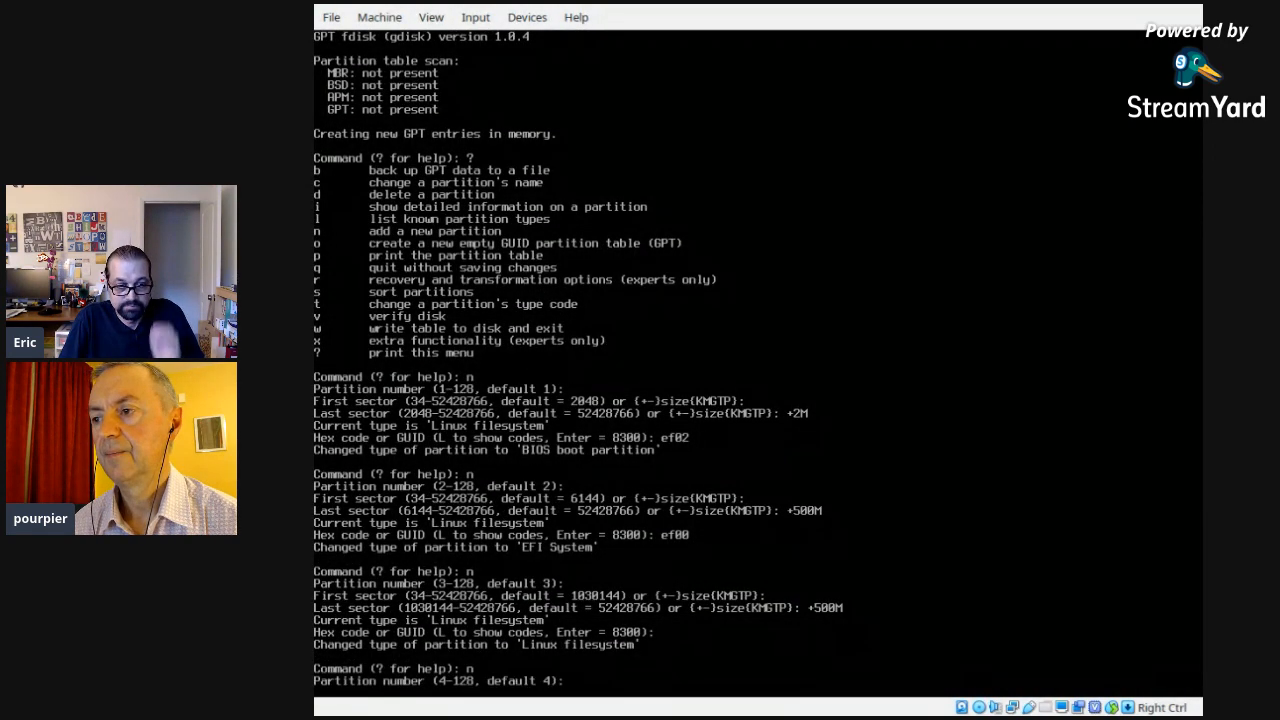
key("Return")
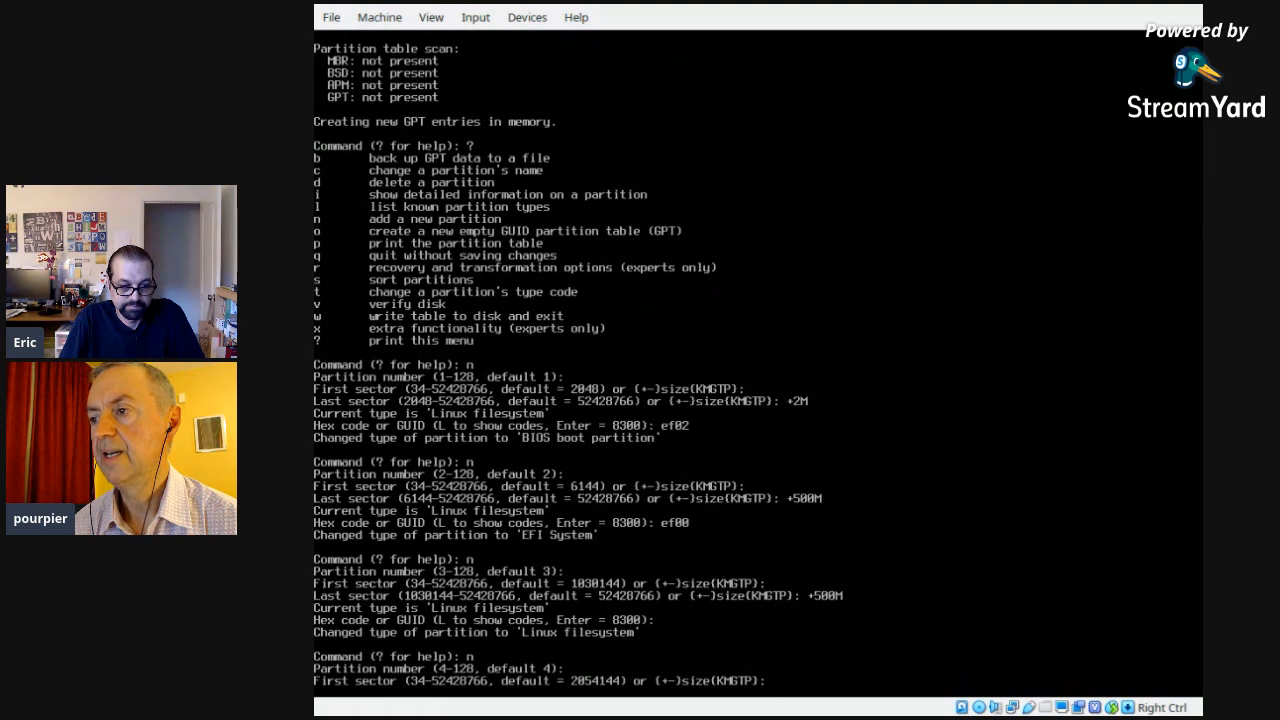
key("Return")
type("+")
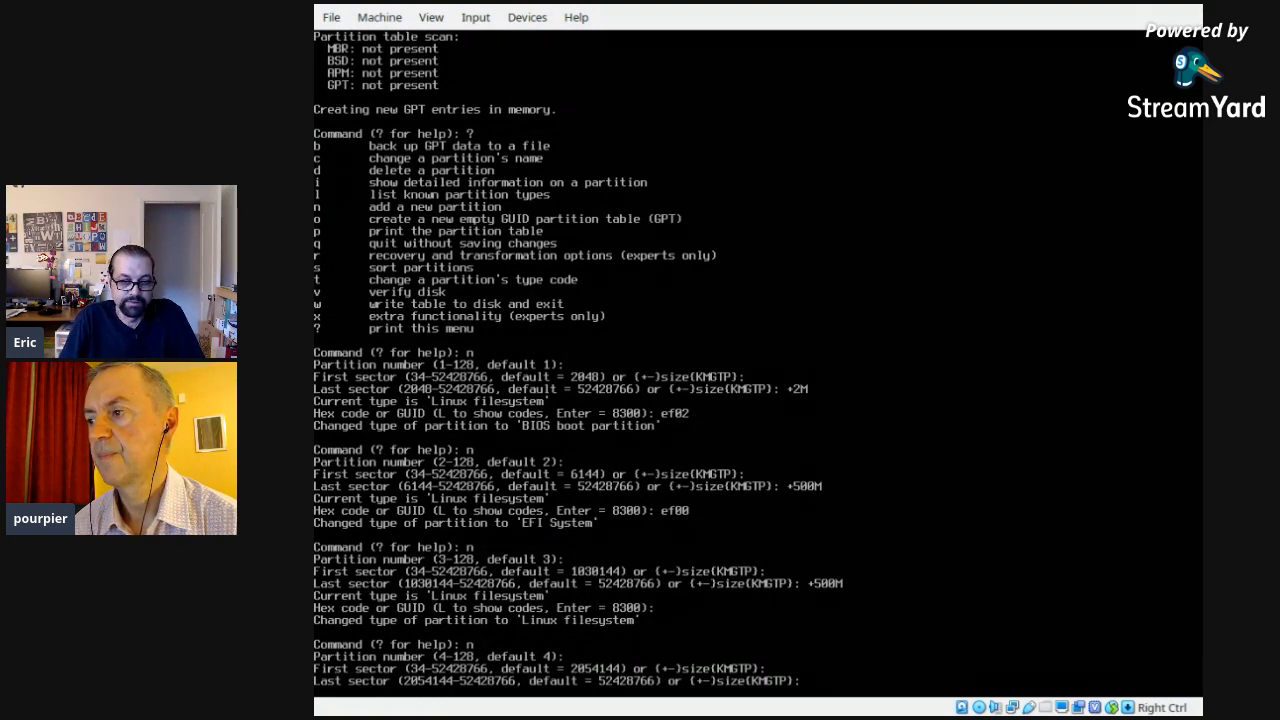
key("Return")
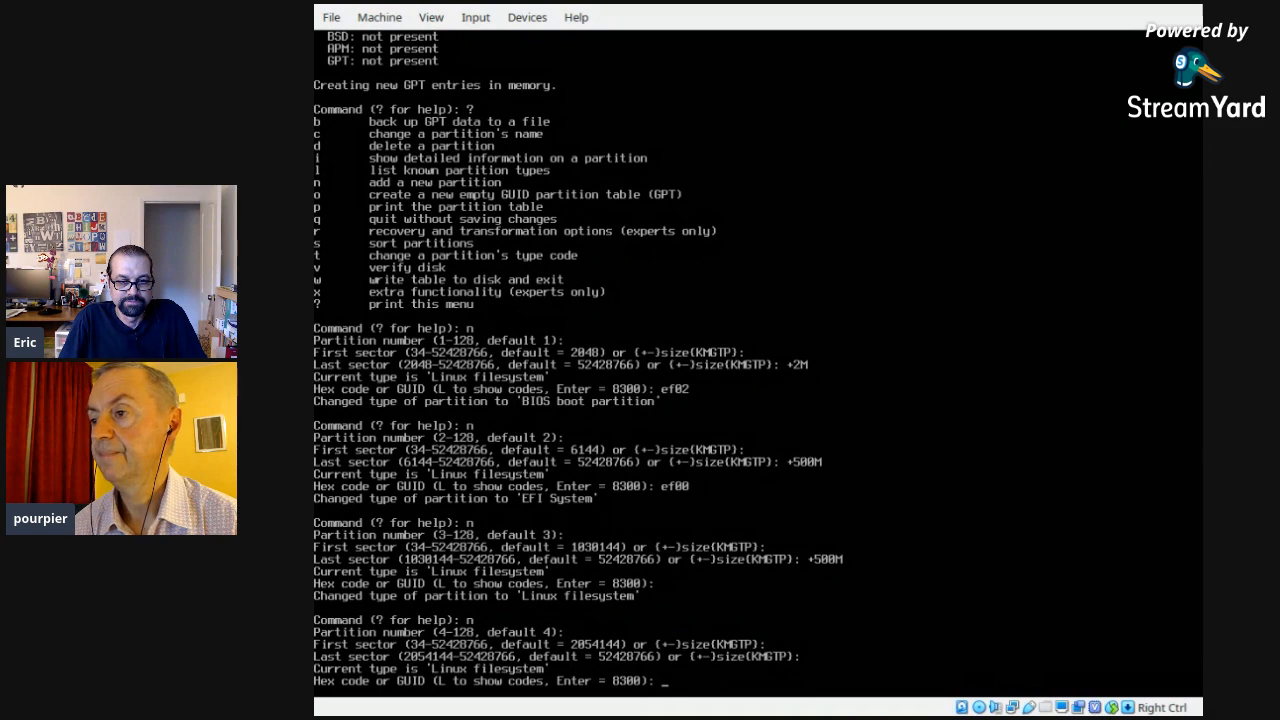
key("Return")
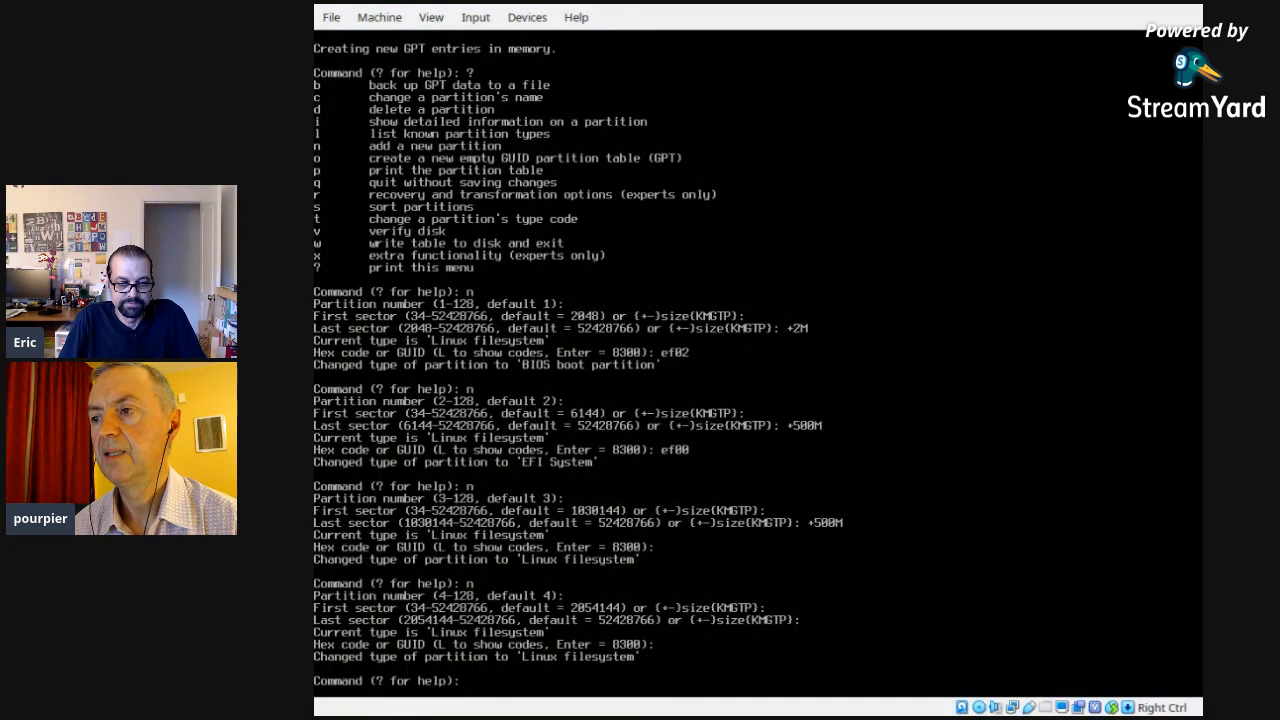
type("p")
key("Return")
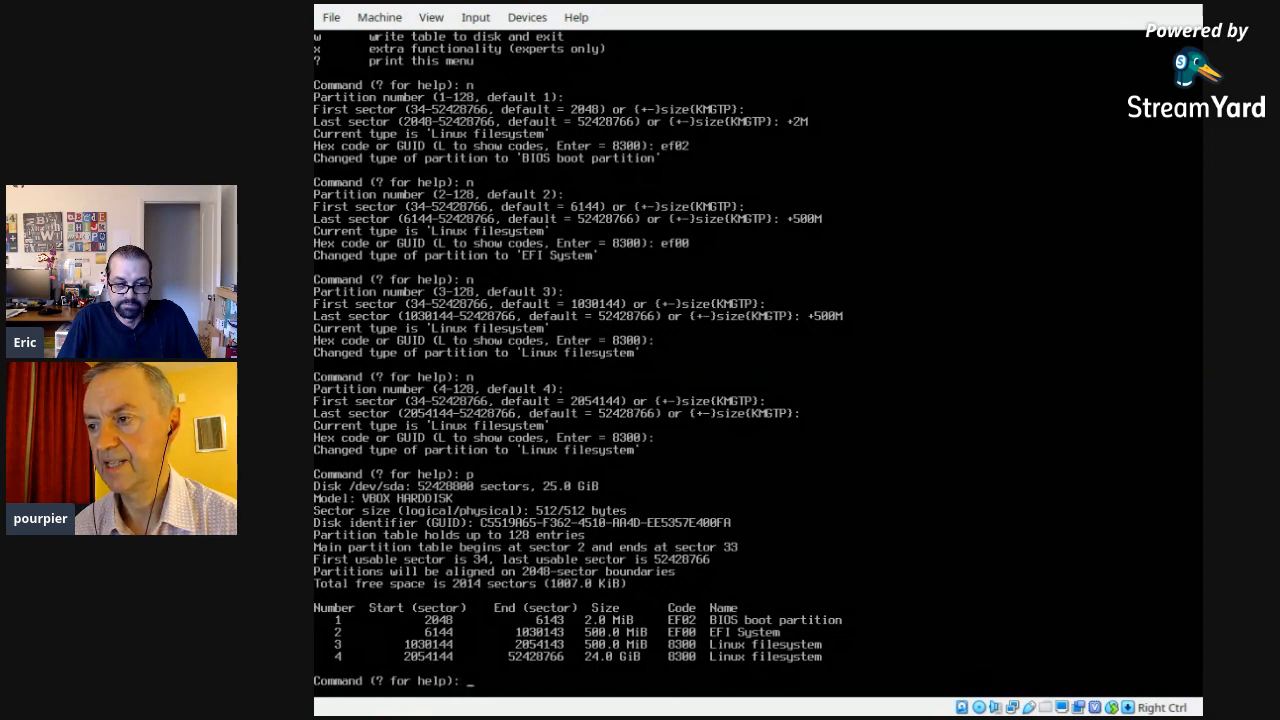
Step: Change the name of partition 3 to "boot partition"
type("c")
key("Return")
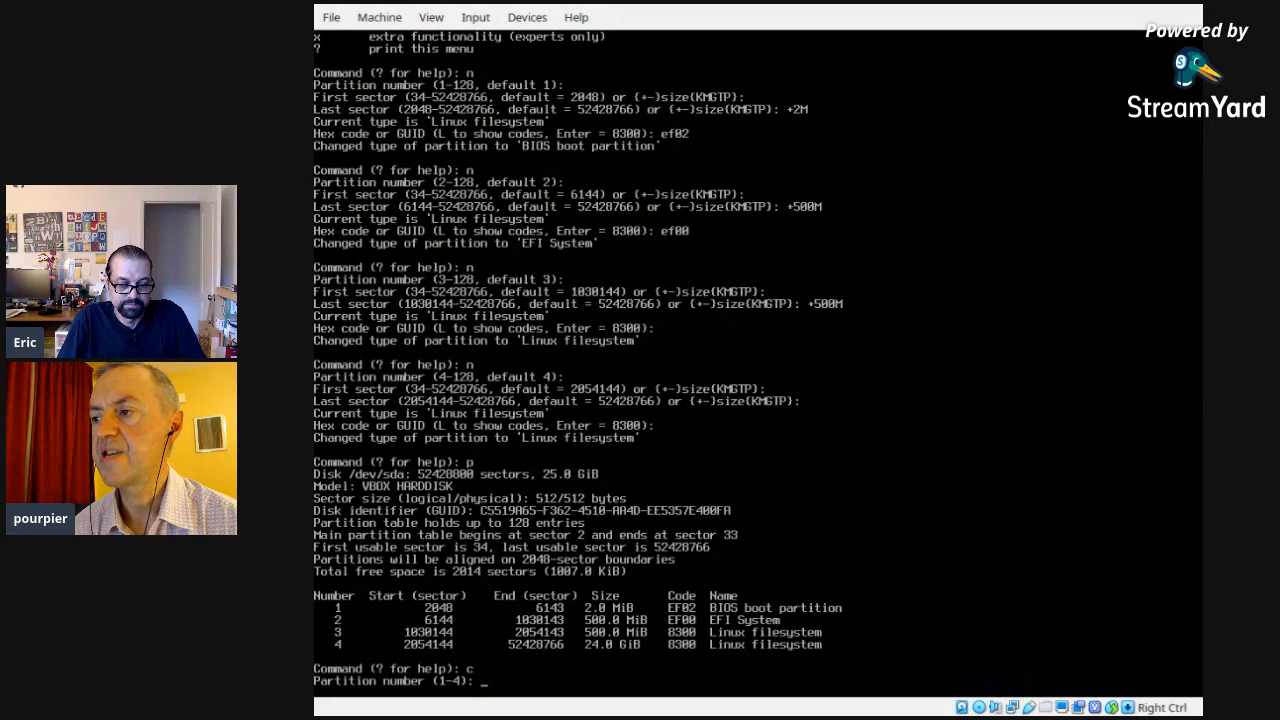
type("3")
key("Return")
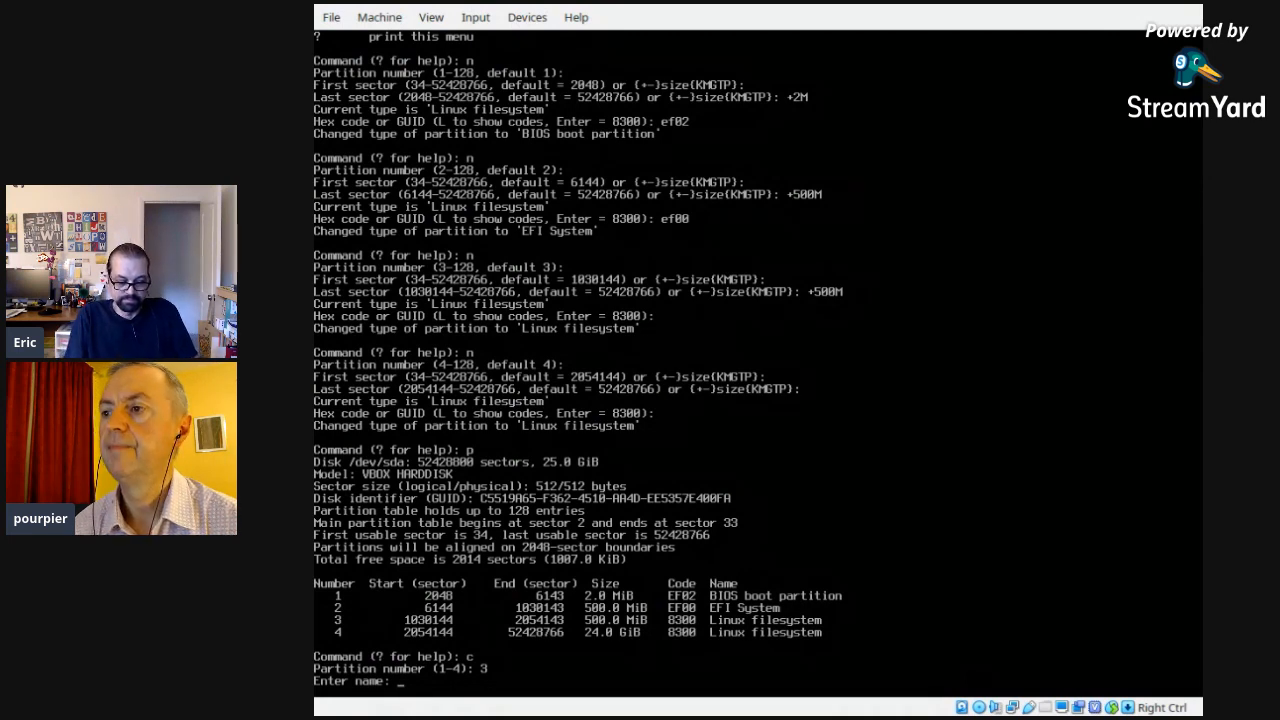
type("boot partition")
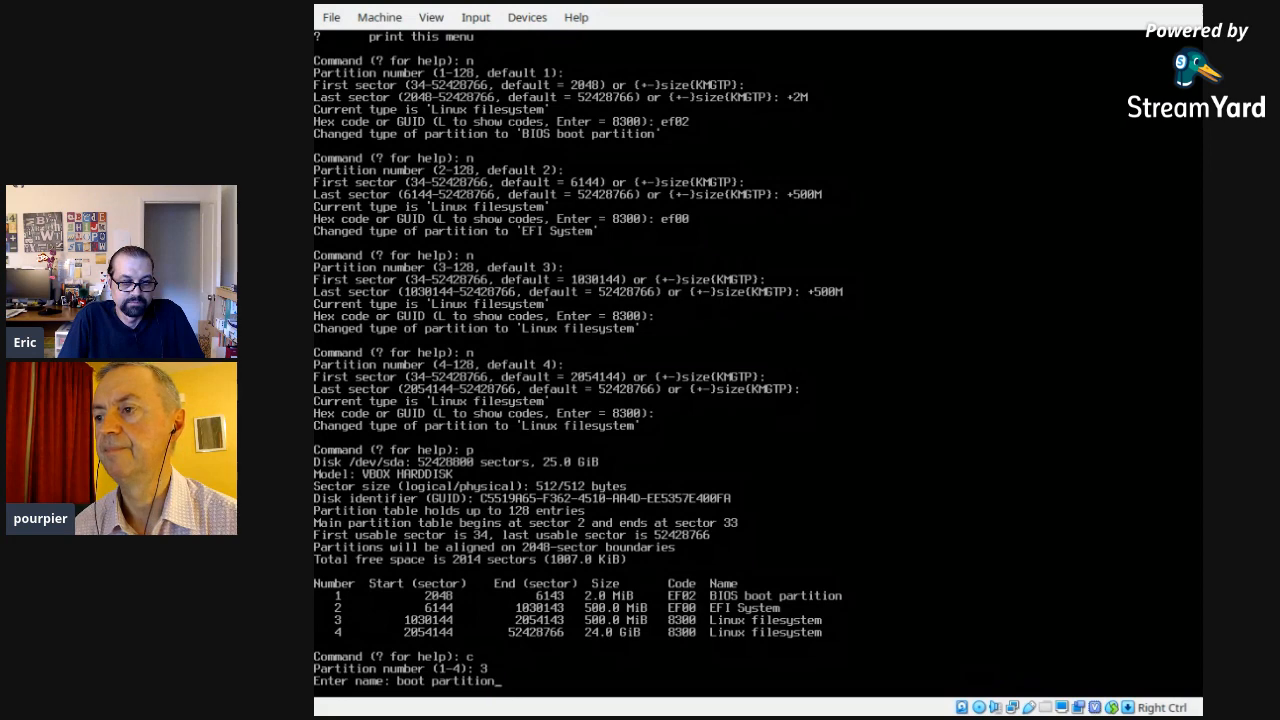
key("Return")
Step: Change the name of partition 4 to "root partition" and print the partition table again
type("c")
key("Return")
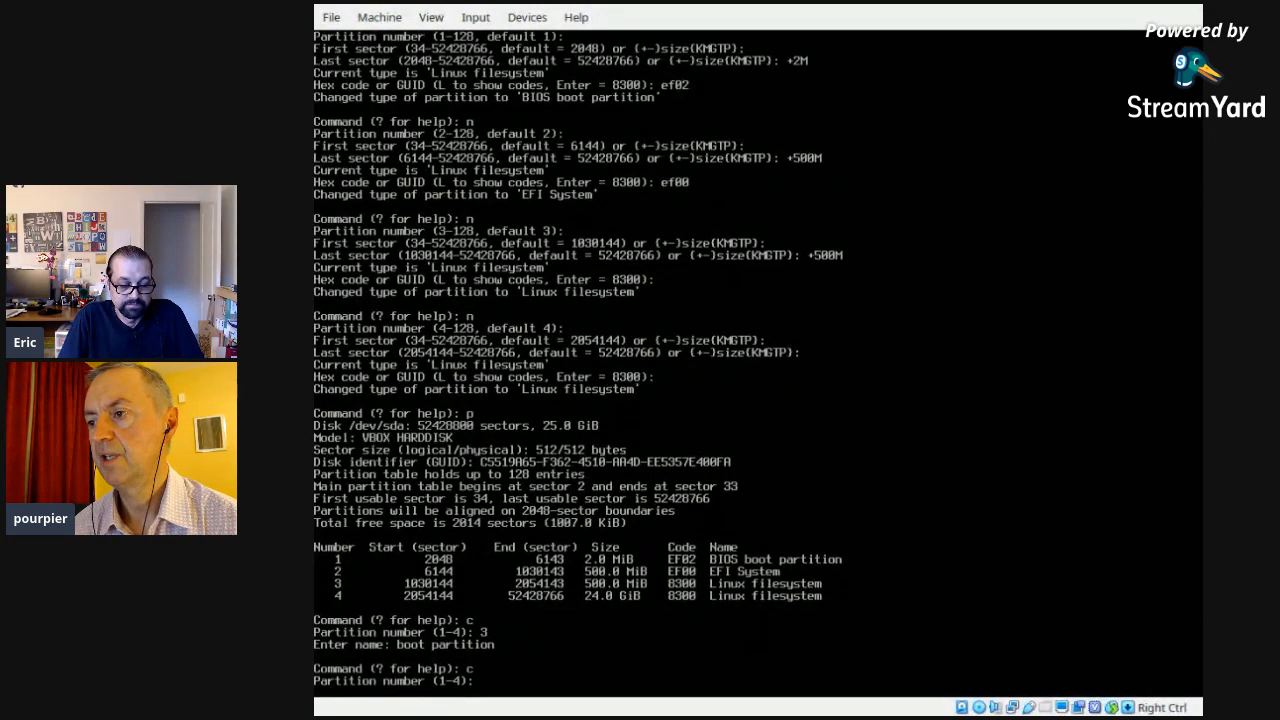
type("4")
key("Return")
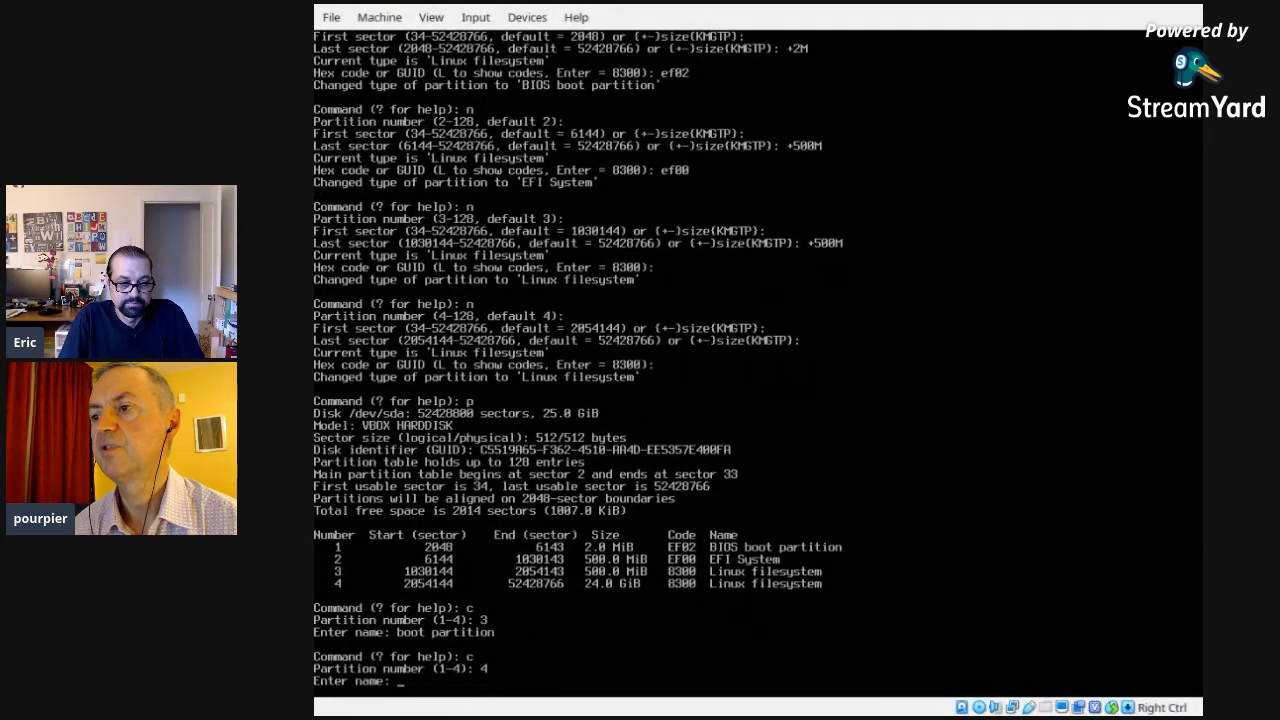
type("root partition")
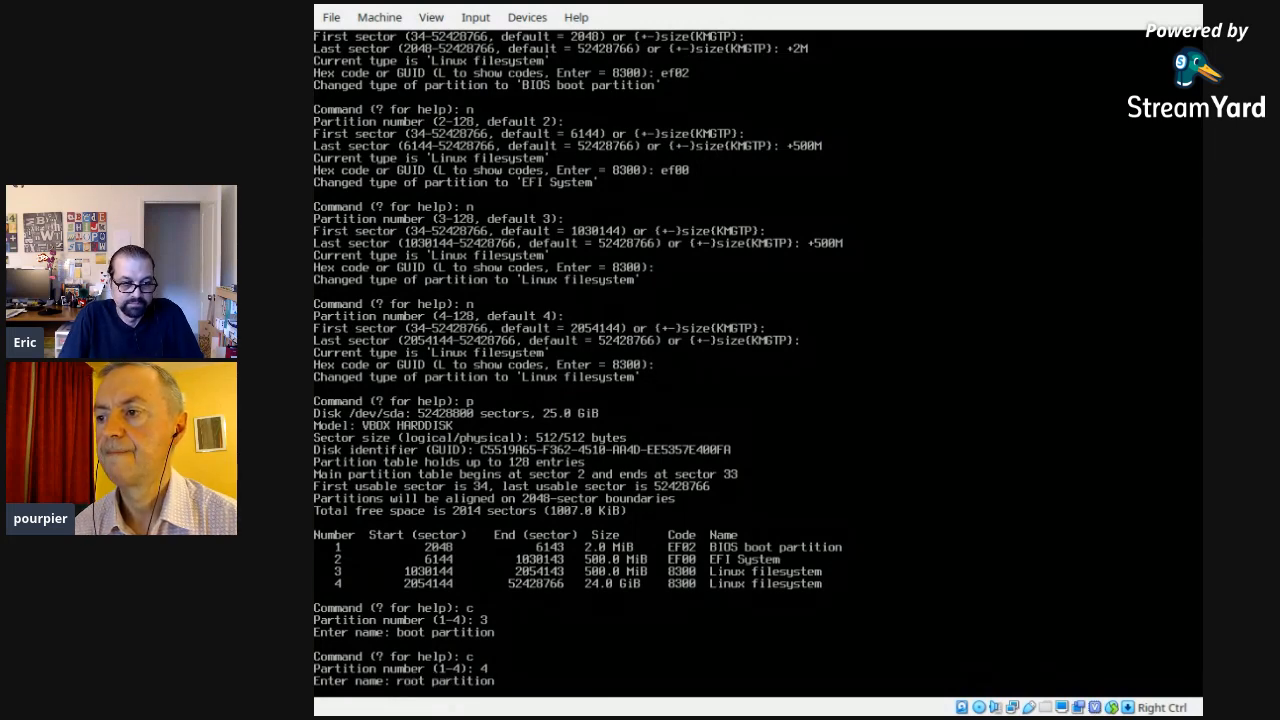
key("Return")
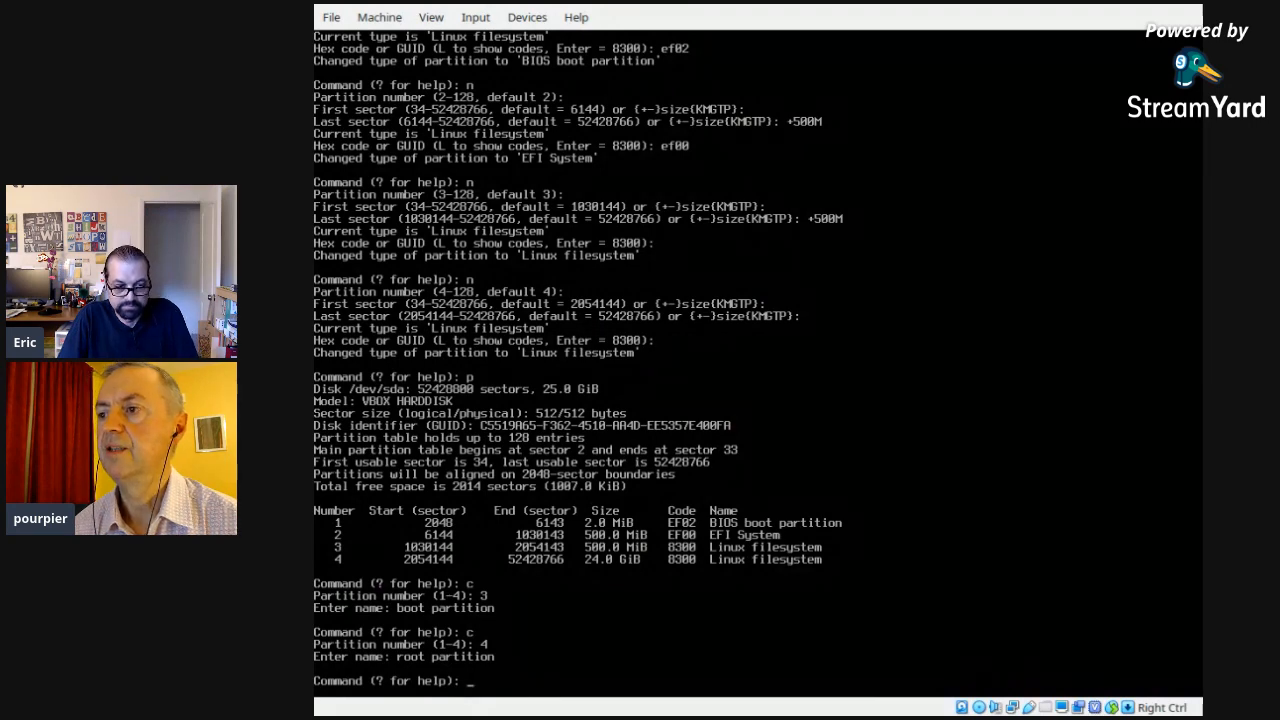
type("p")
key("Return")
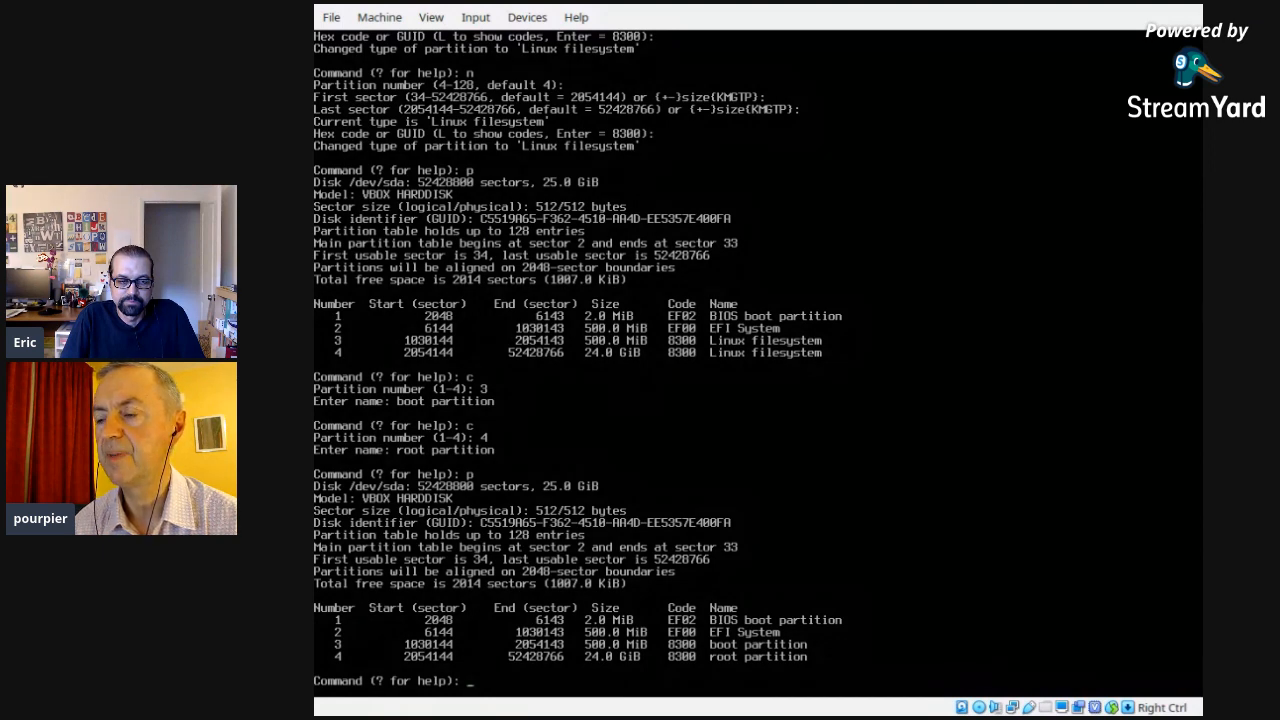
Step: Switch gdisk to its expert mode and list the available expert commands
type("x")
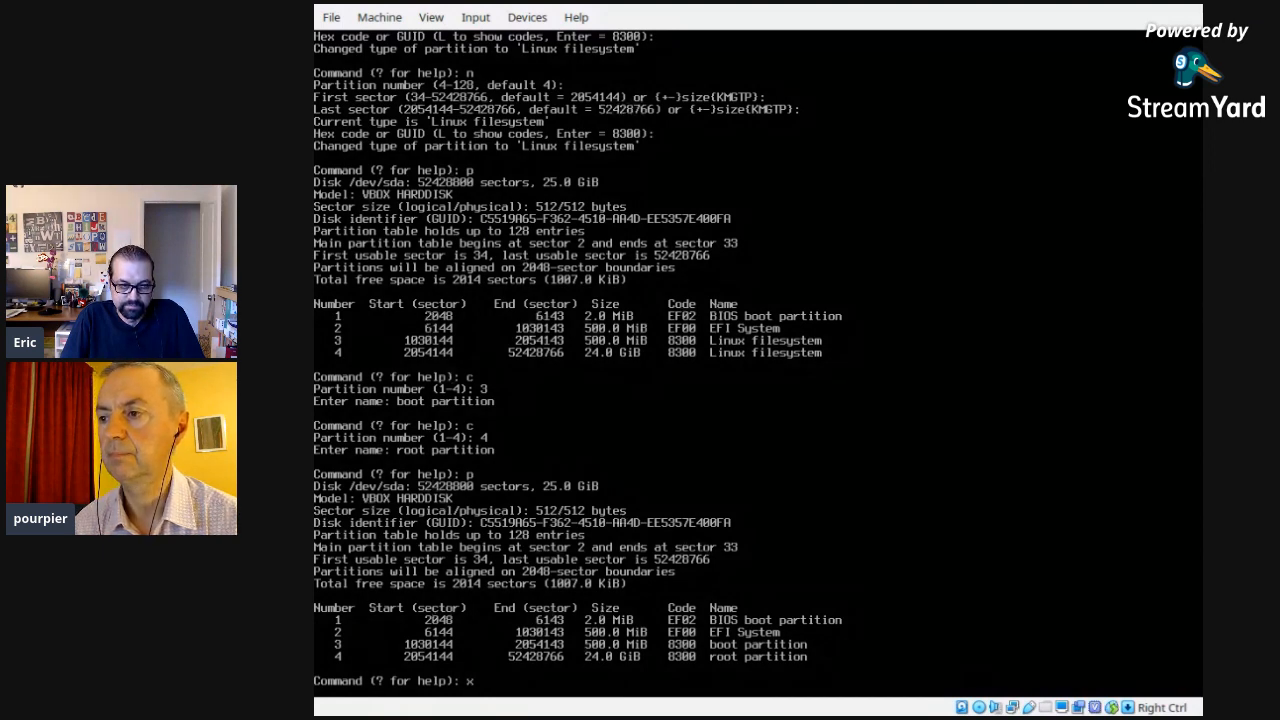
key("Return")
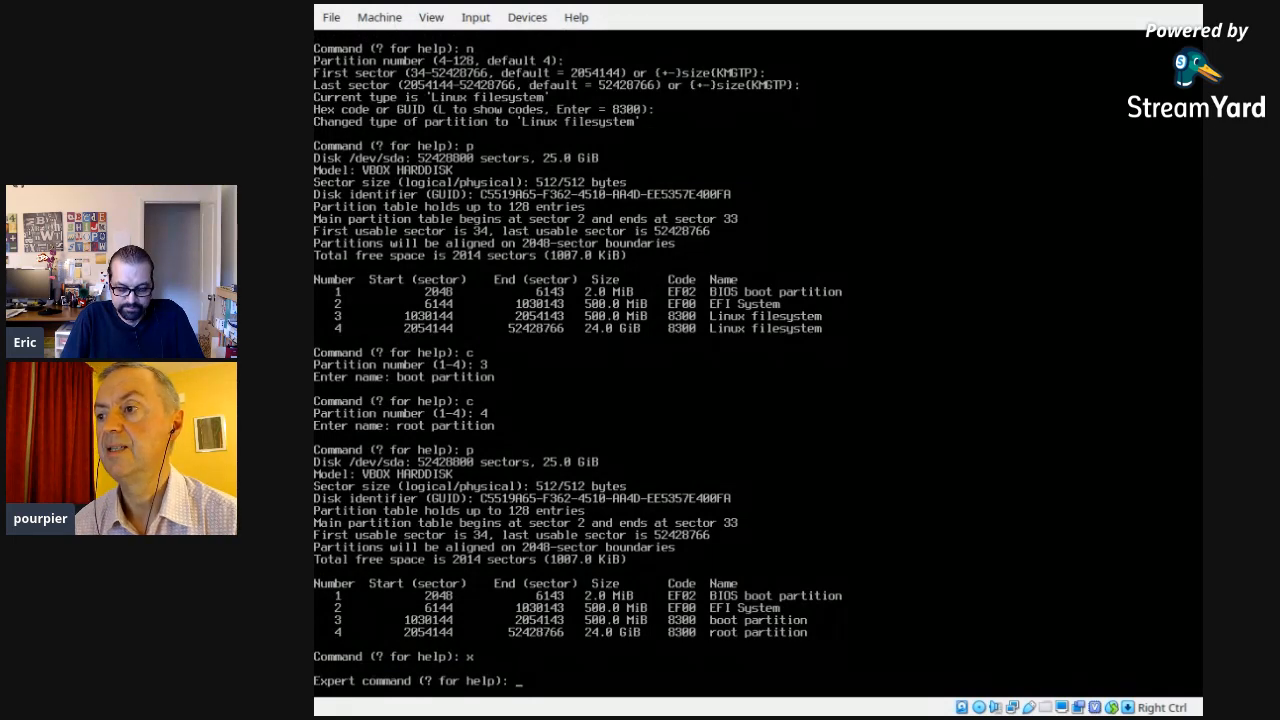
type("?")
key("Return")
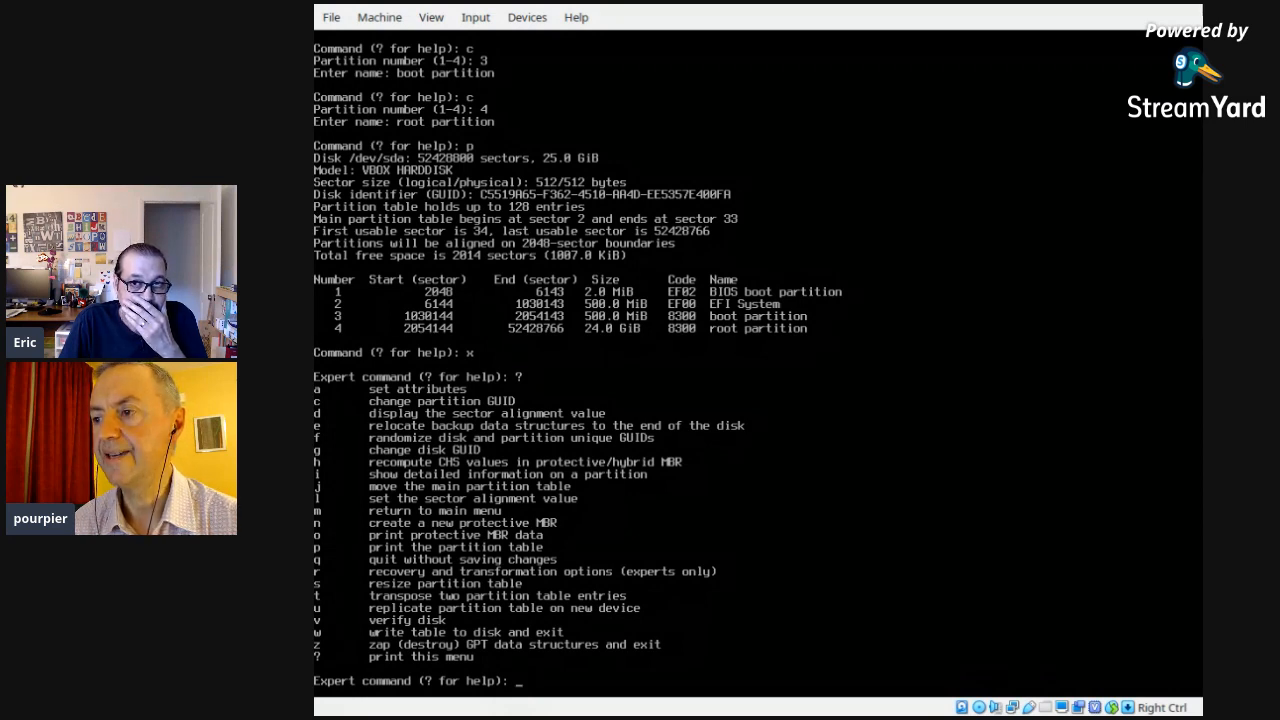
Step: Enable attribute field 2, legacy BIOS bootable, on partition 3
type("a")
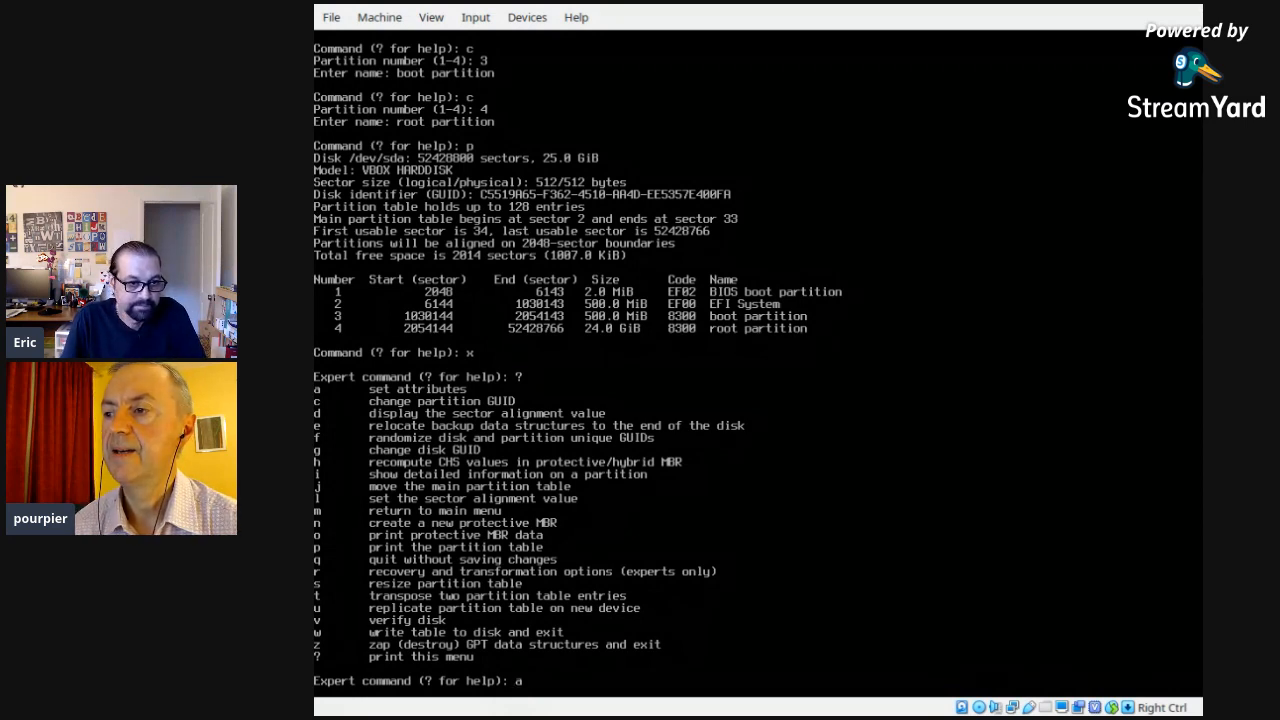
key("Return")
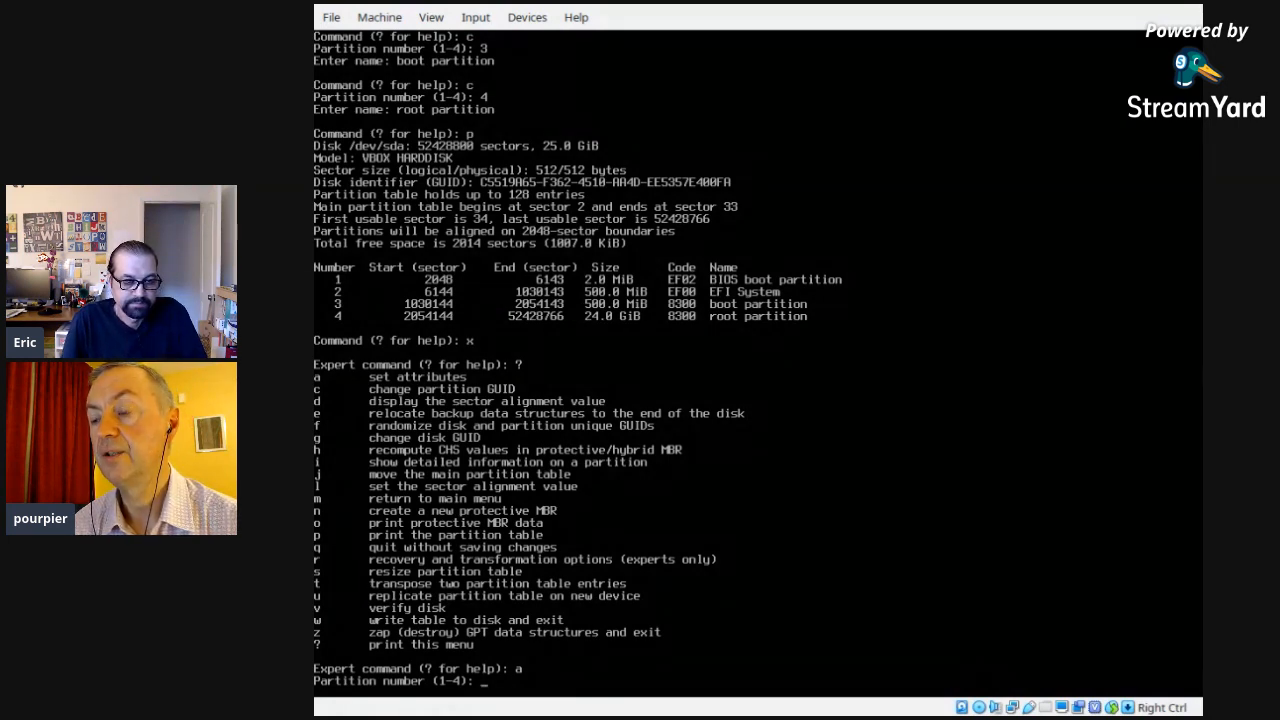
type("3")
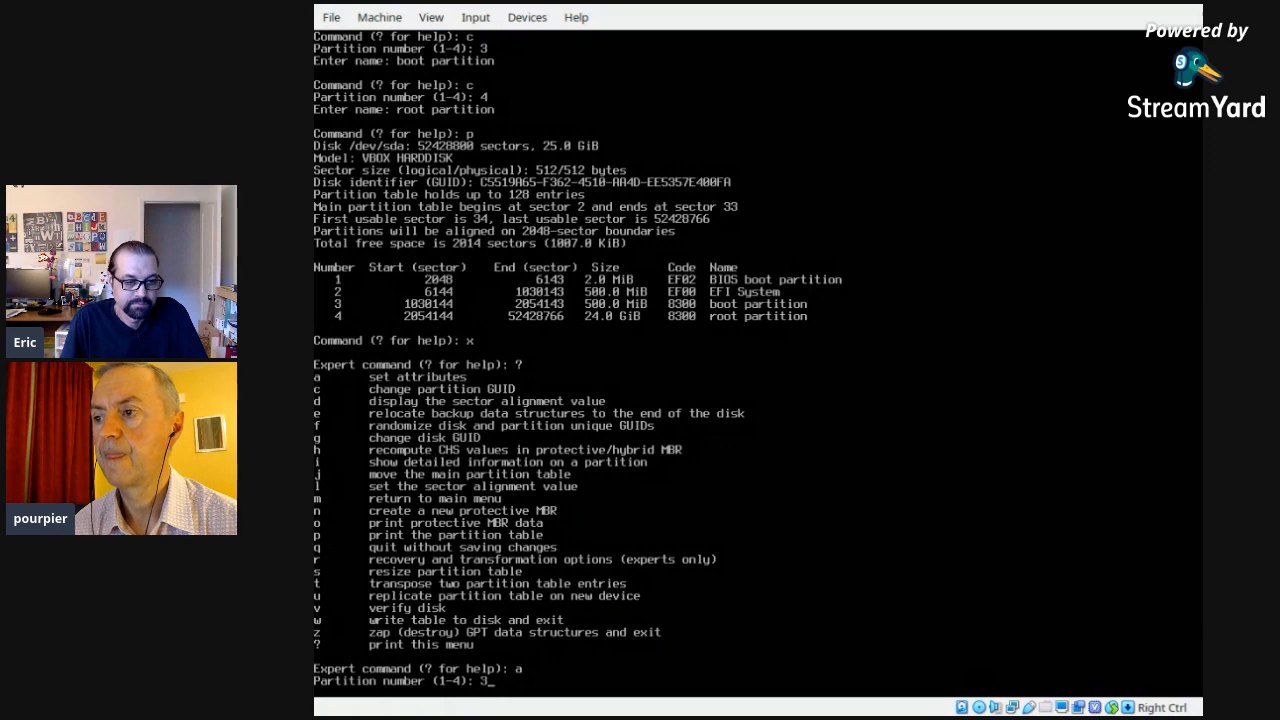
key("Return")
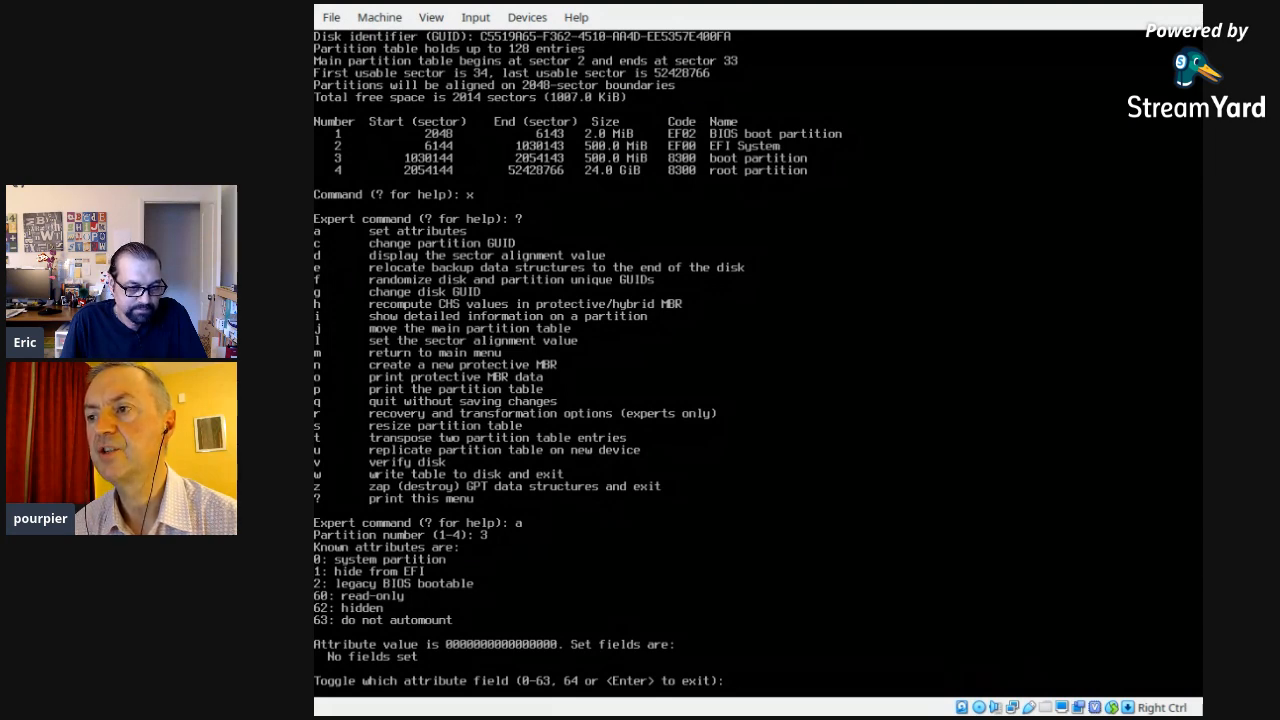
type("2")
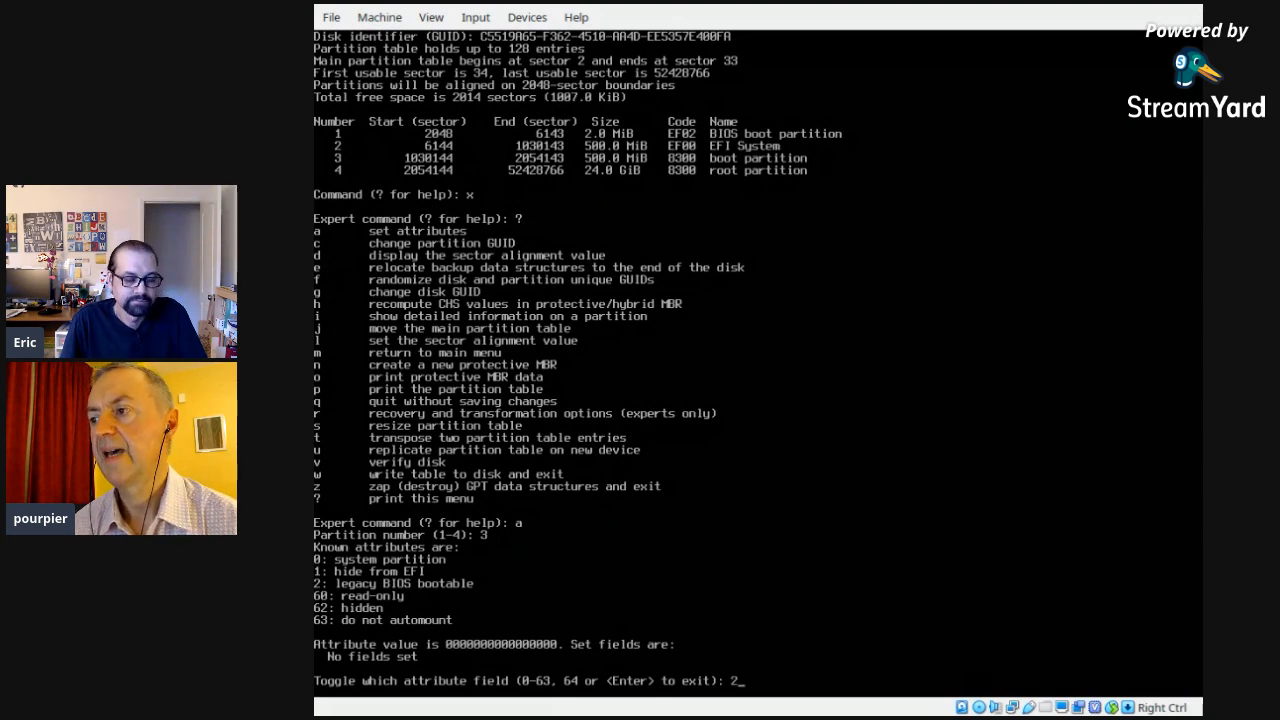
key("Return")
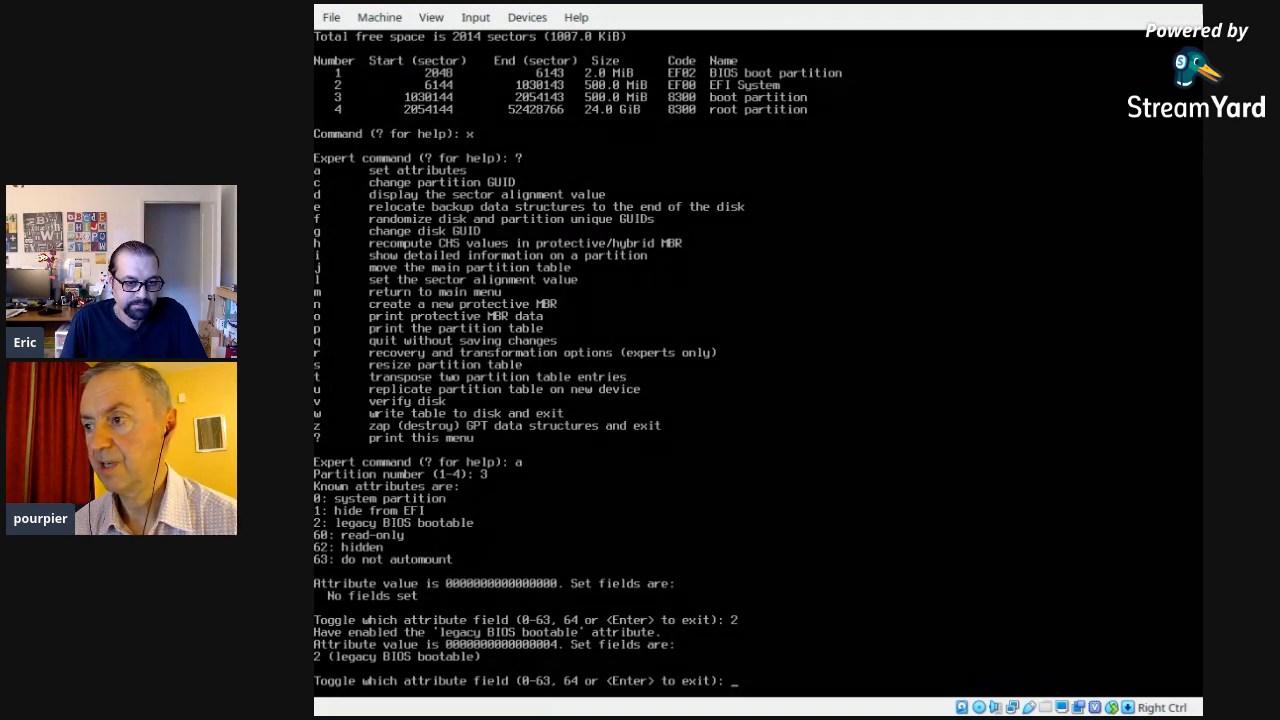
Step: Return from the expert mode to gdisk's main menu and write the new GPT partition table to /dev/sda
key("Return")
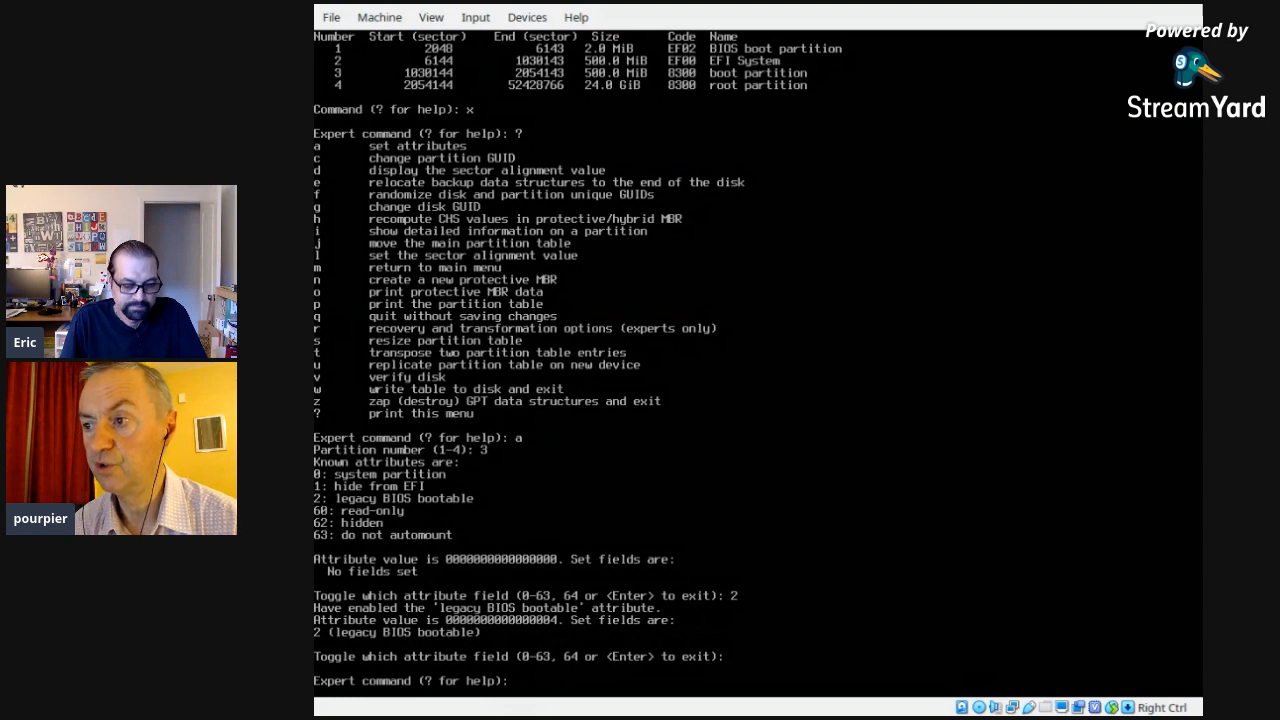
type("m")
key("Return")
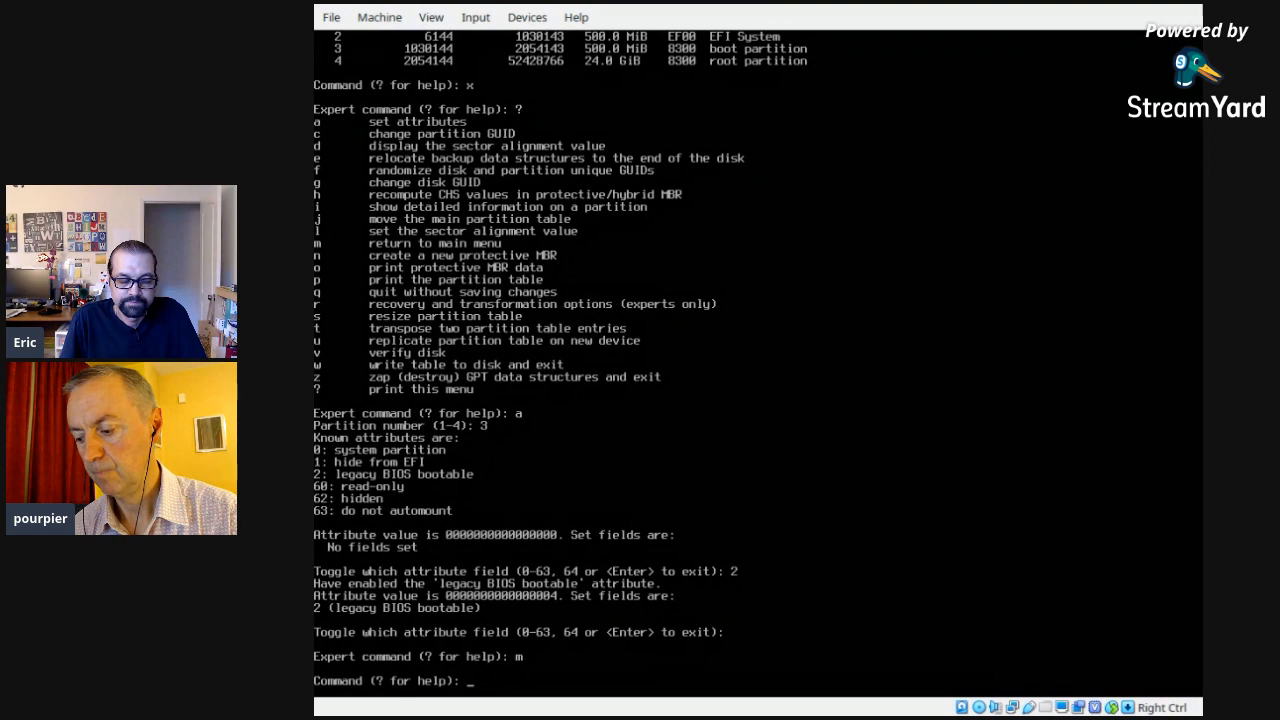
type("w")
key("Return")
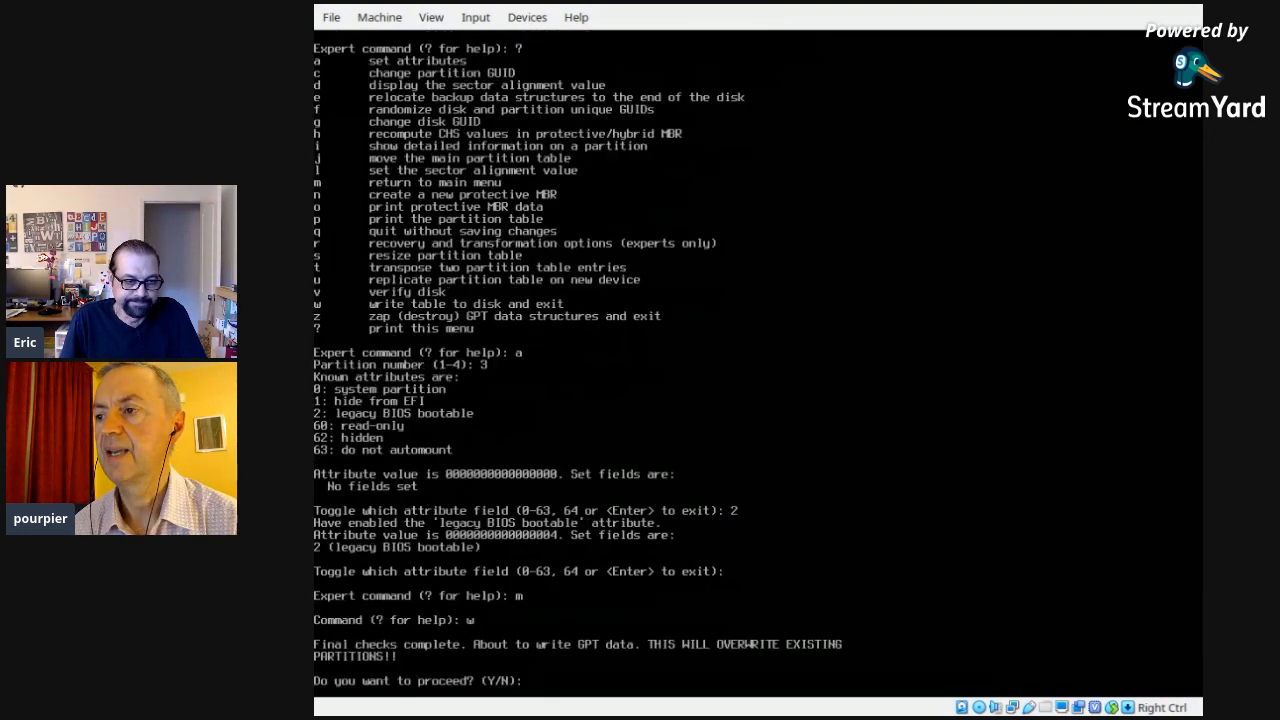
type("y")
key("Return")
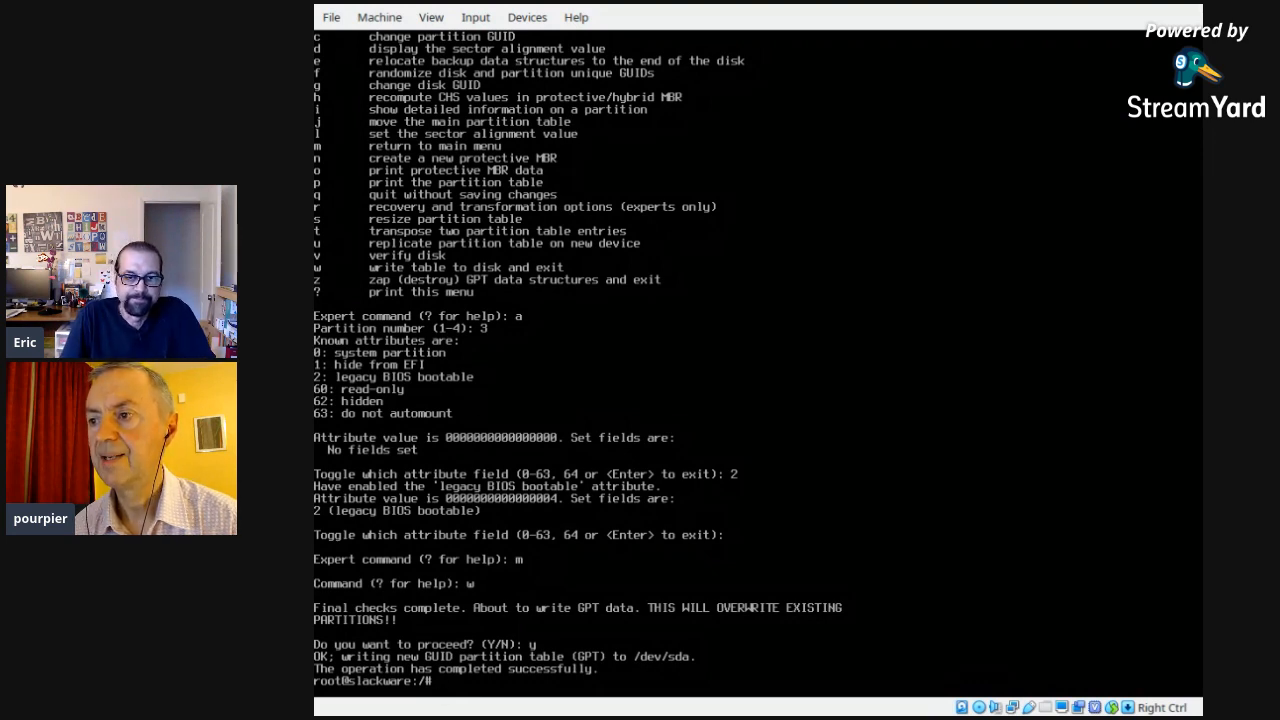
Step: Launch the Slackware setup program from the shell
type("setup")
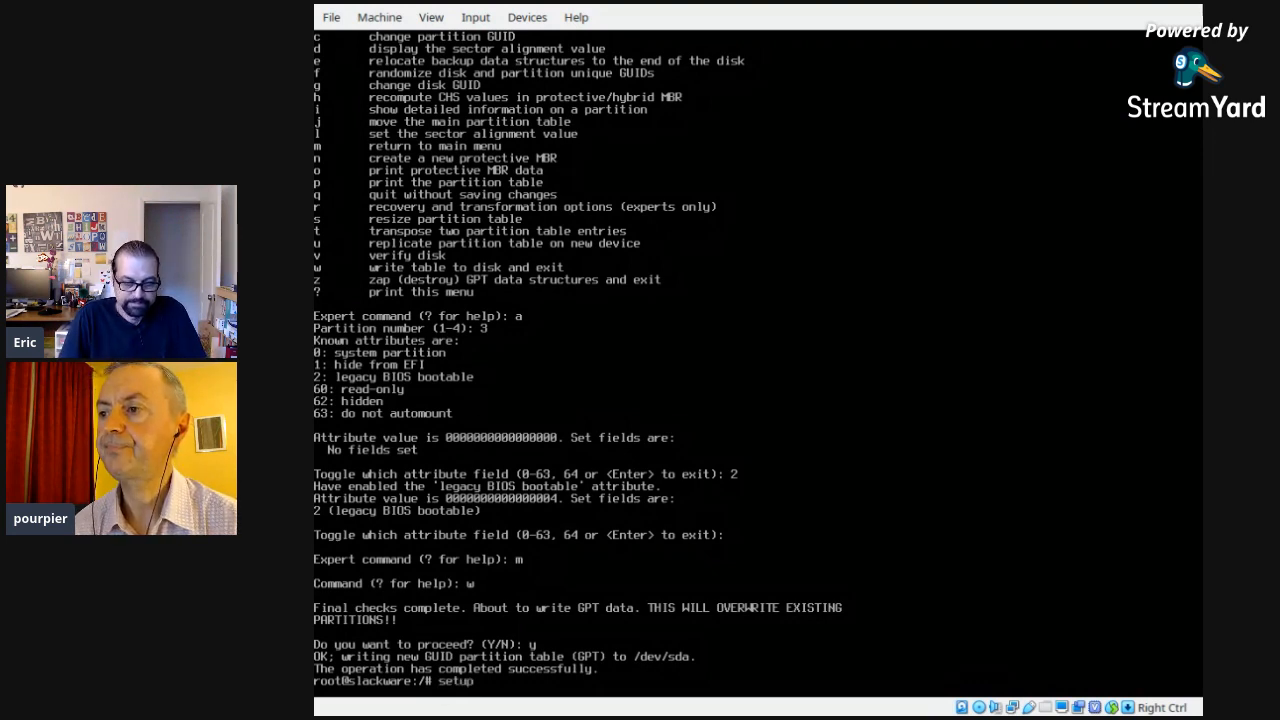
key("Return")
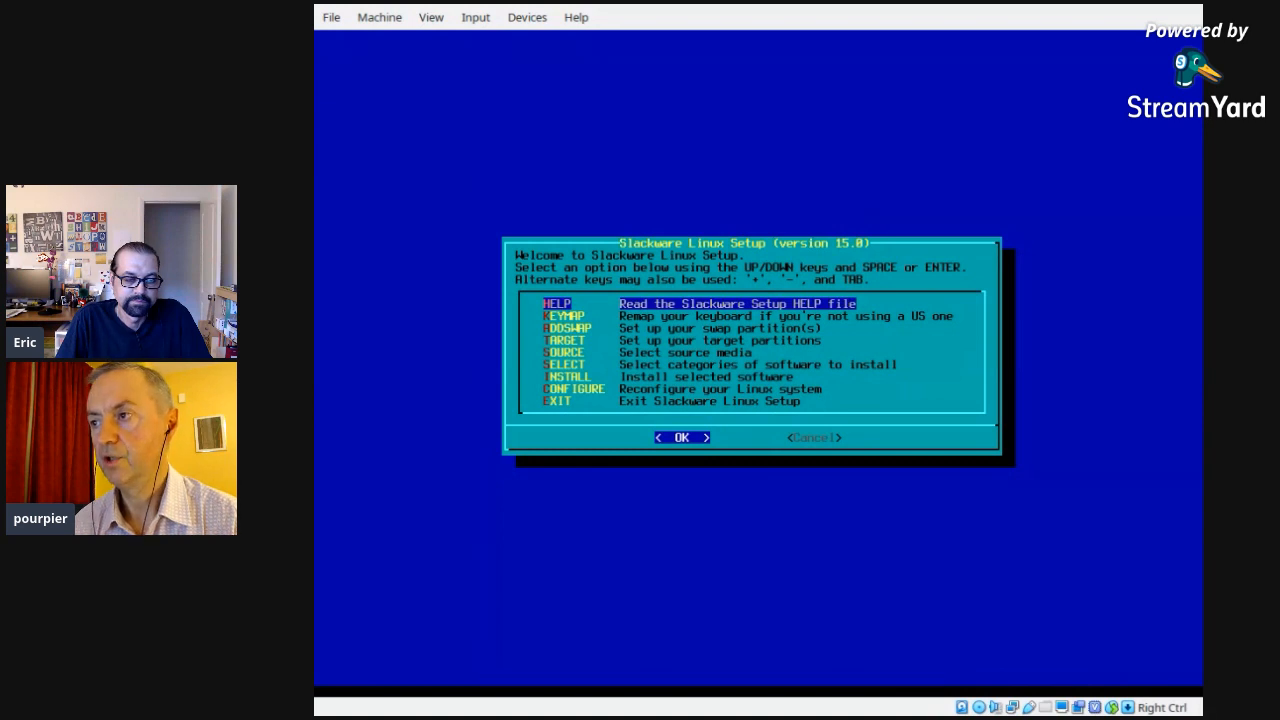
Step: Read through the Slackware Setup HELP file, from the viewer commands to the partitioning and swap sections, and return to the main menu
key("Return")
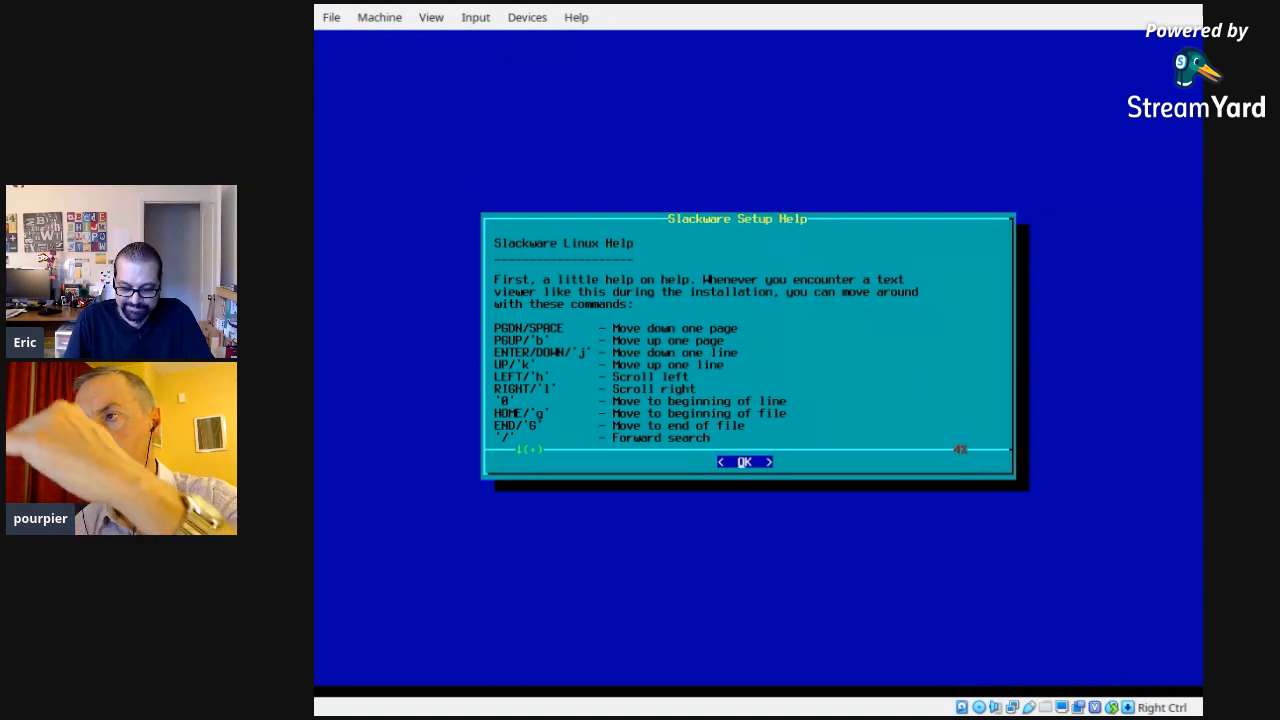
key("Down")
key("Down")
key("Down")
key("Down")
key("Down")
key("Down")
key("Down")
key("Down")
key("Down")
key("Down")
key("Down")
key("Down")
key("Down")
key("Down")
key("Down")
key("Down")
key("Down")
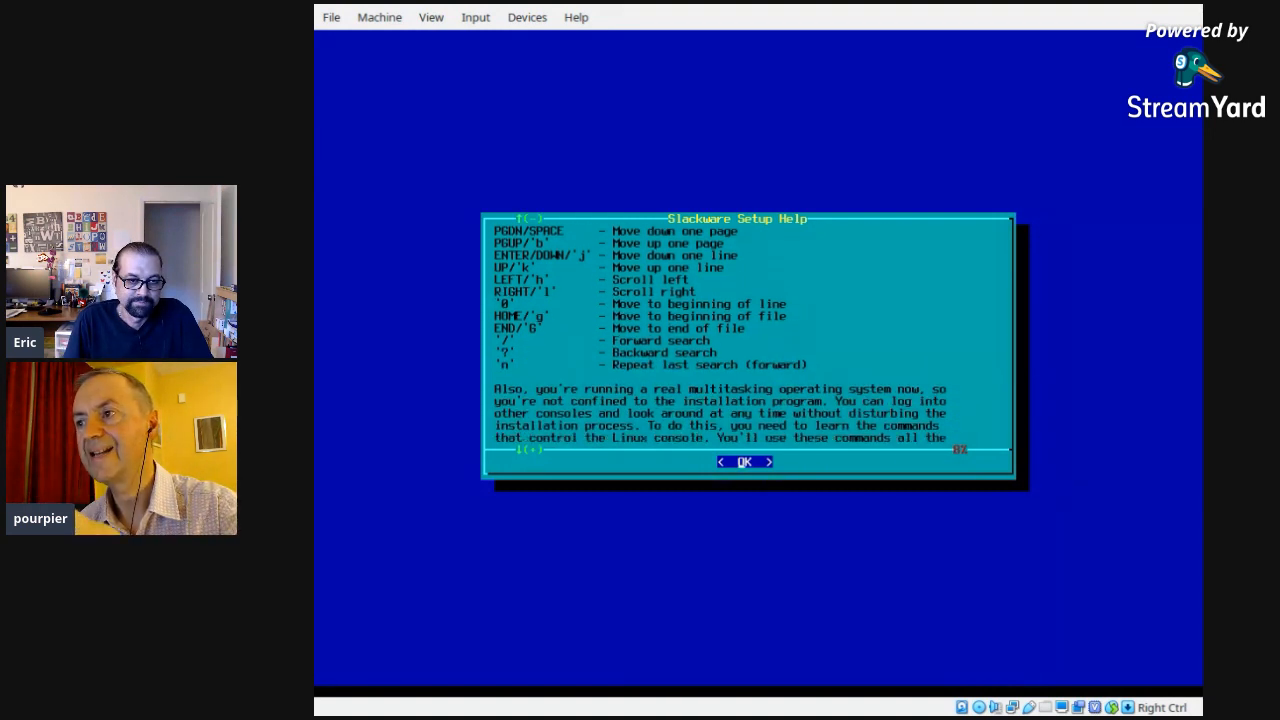
key("Down")
key("Down")
key("Down")
key("Down")
key("Down")
key("Down")
key("Down")
key("Down")
key("Down")
key("Down")
key("Down")
key("Down")
key("Down")
key("Down")
key("Down")
key("Down")
key("Down")
key("Down")
key("Down")
key("Down")
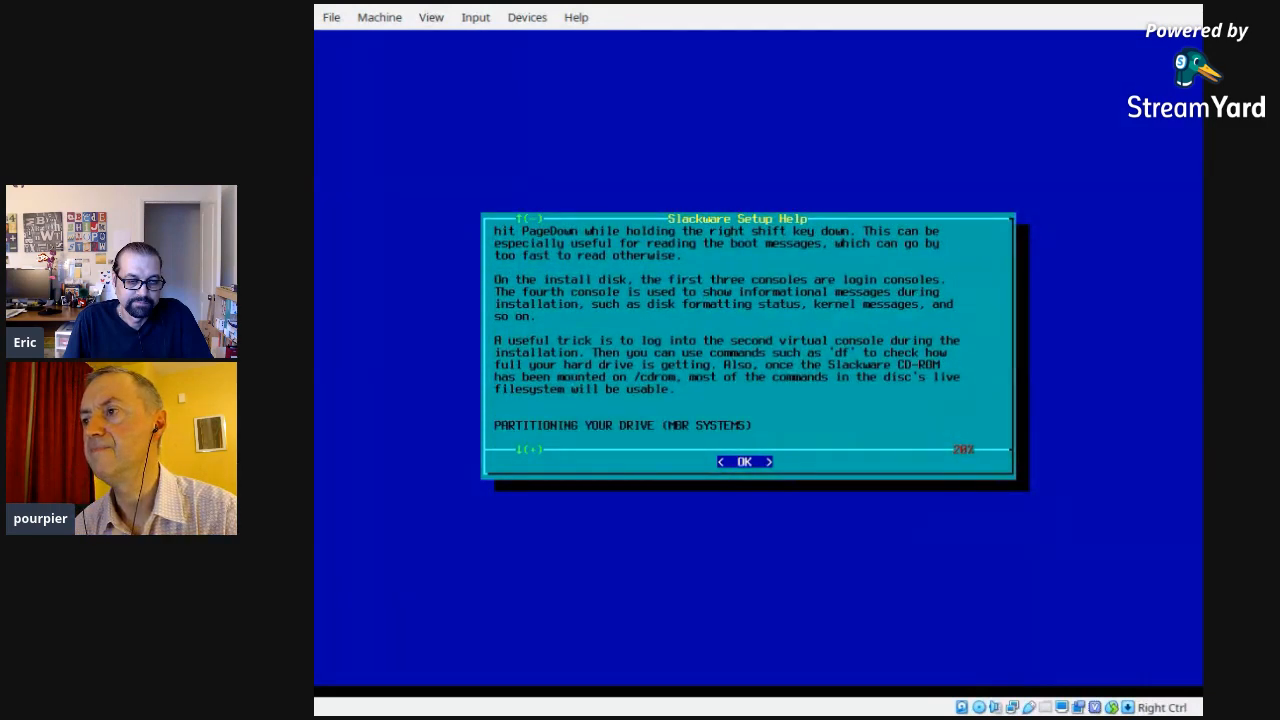
key("Down")
key("Page_Down")
key("Page_Down")
key("Page_Down")
key("Page_Down")
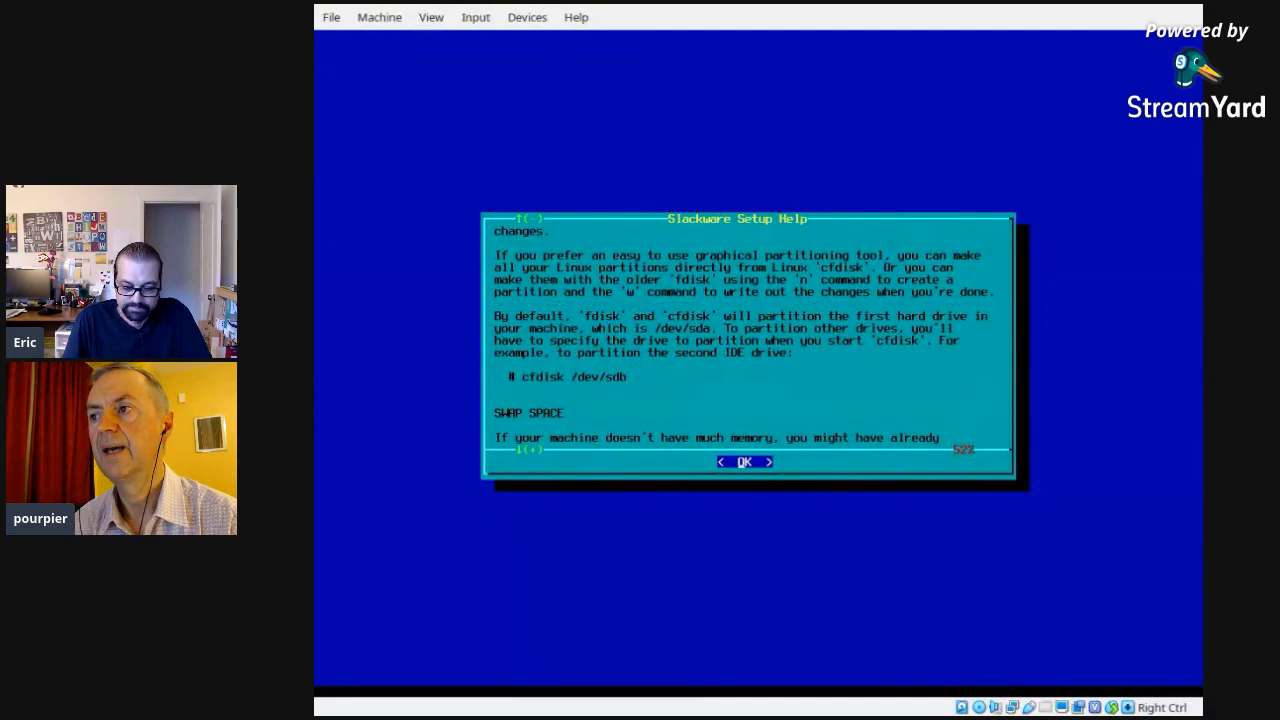
key("Home")
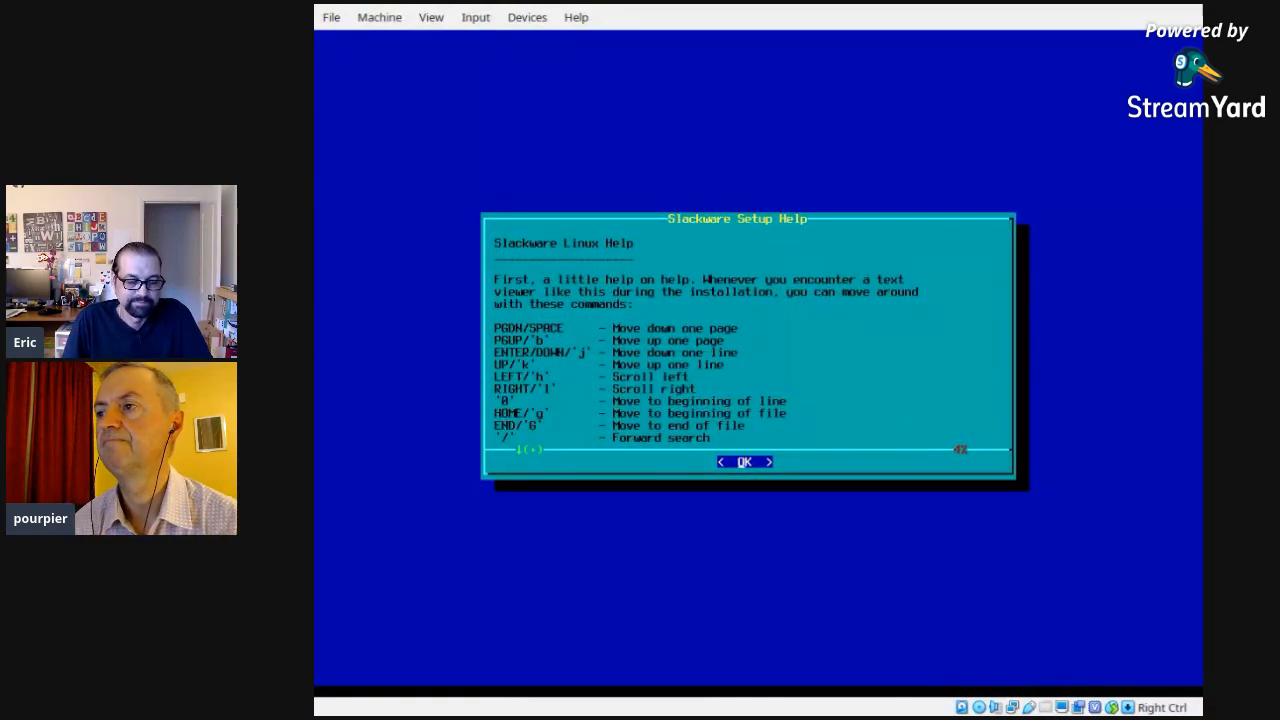
key("Return")
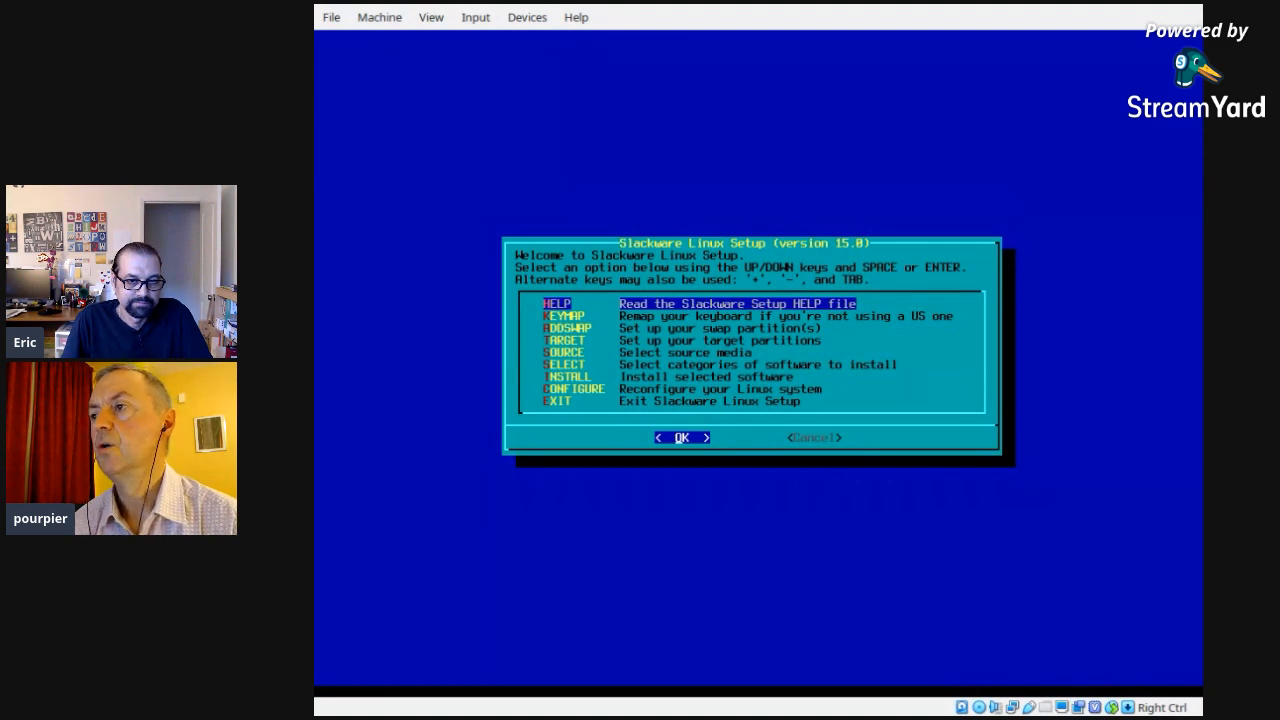
Step: Set up the target partitions with /dev/sda4 as the root (/) partition, quick-formatted with ext4
key("Down")
key("Down")
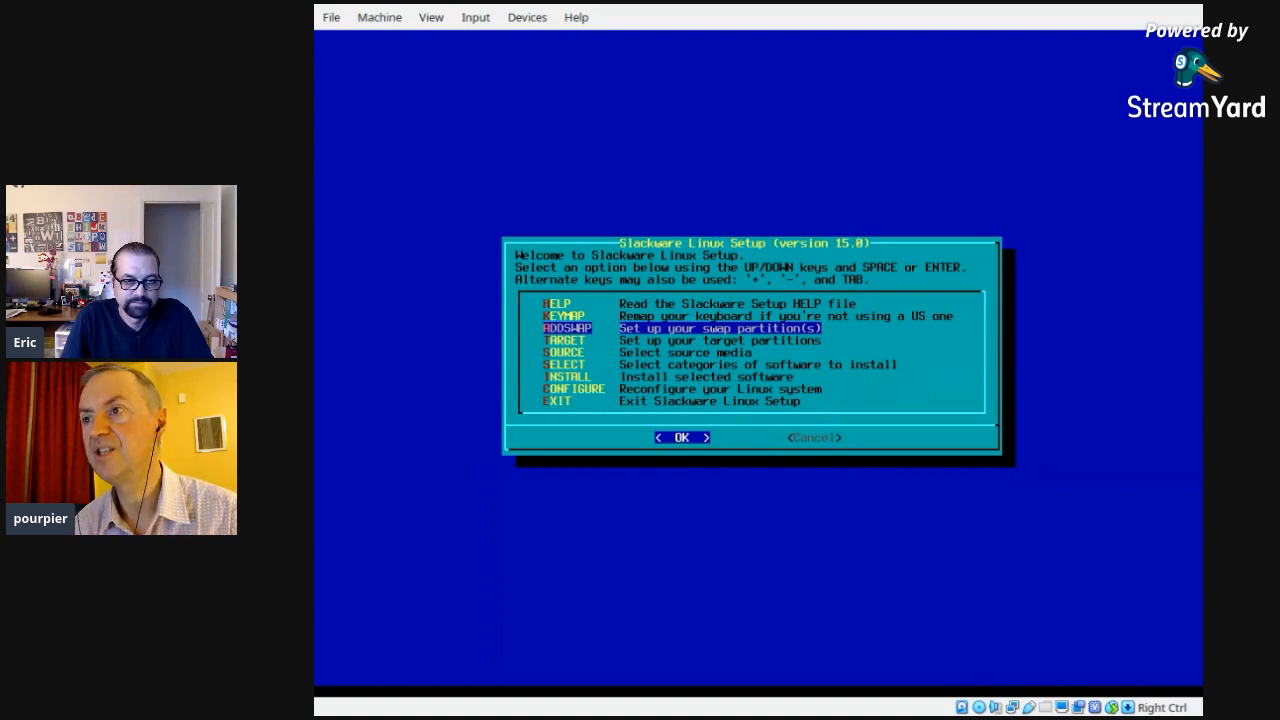
key("Up")
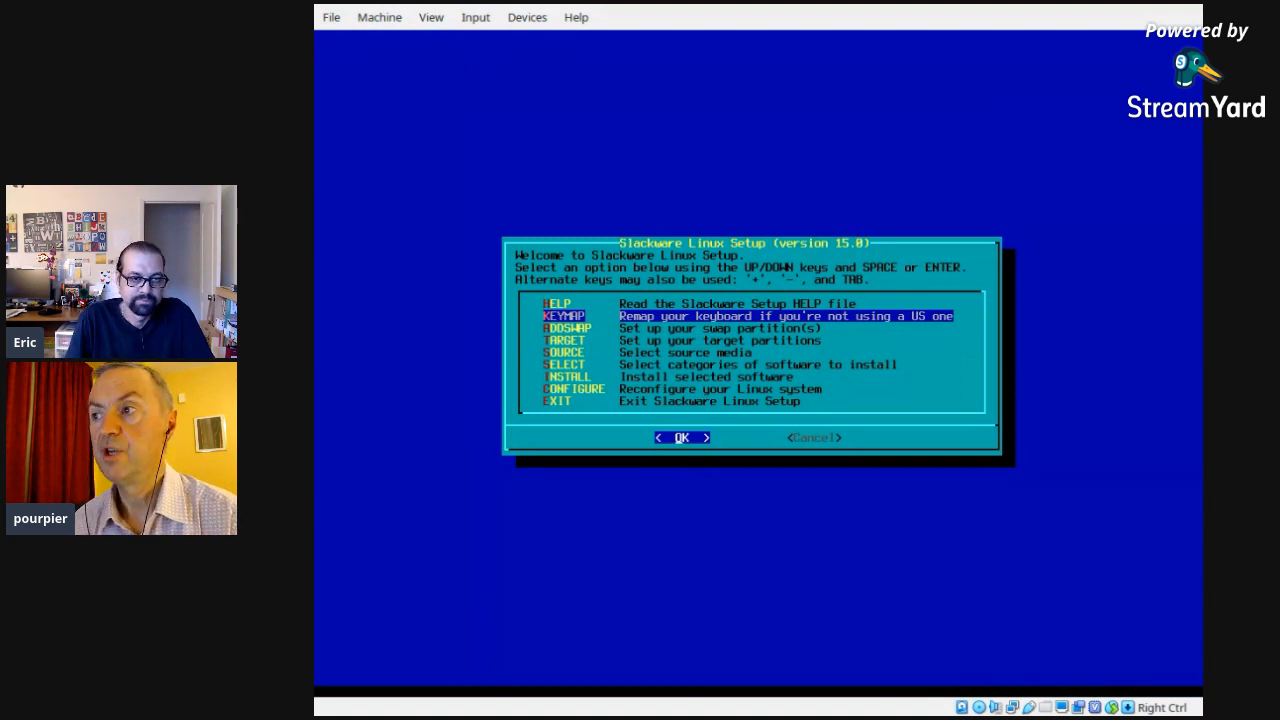
key("Down")
key("Down")
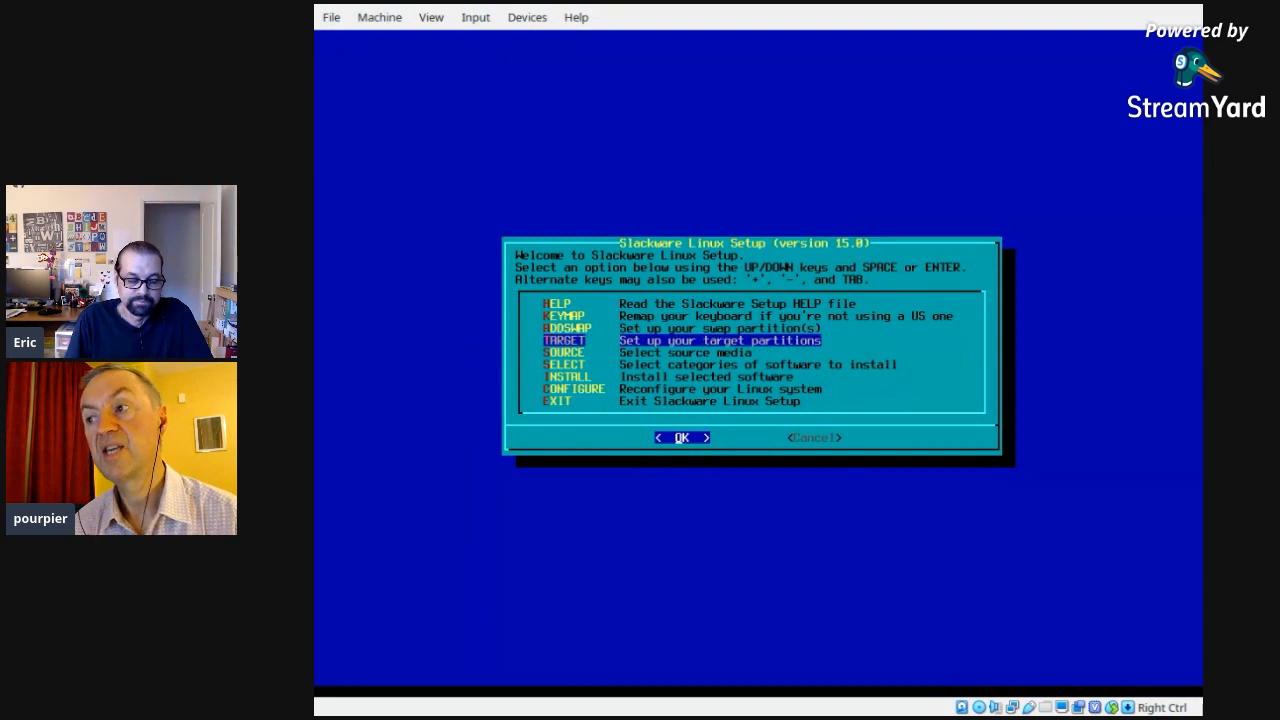
key("Up")
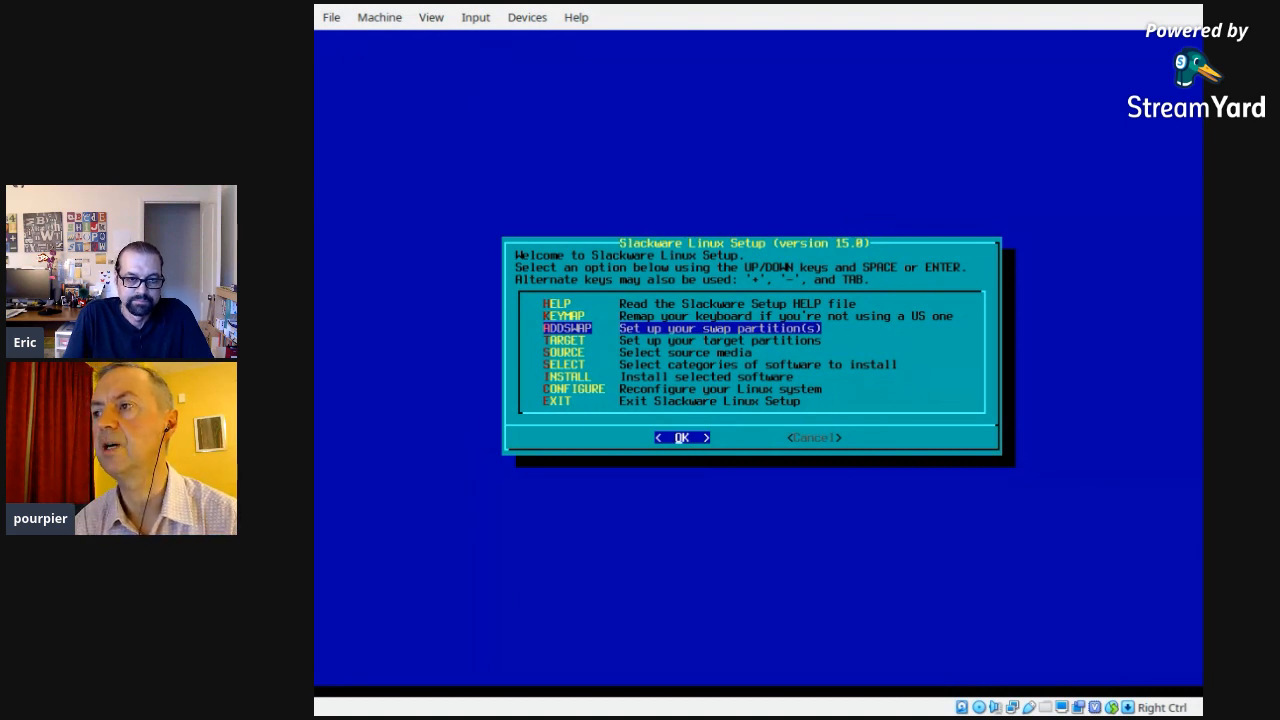
key("Down")
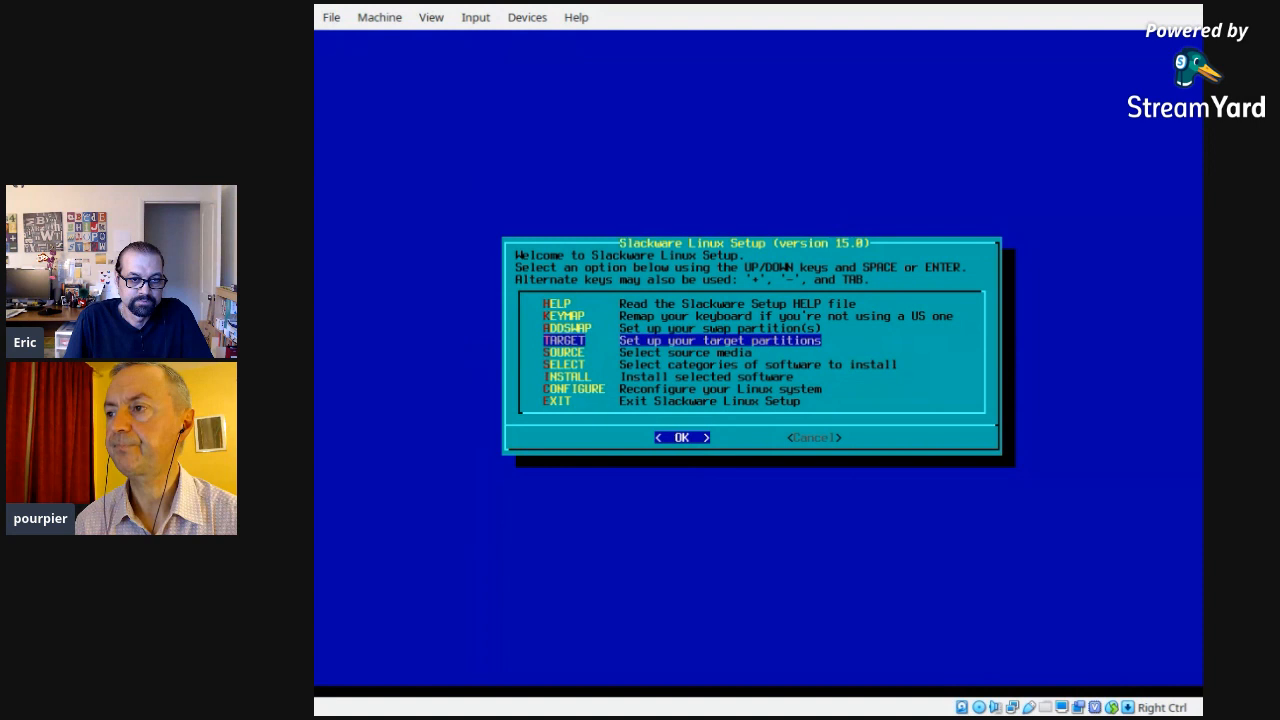
key("Return")
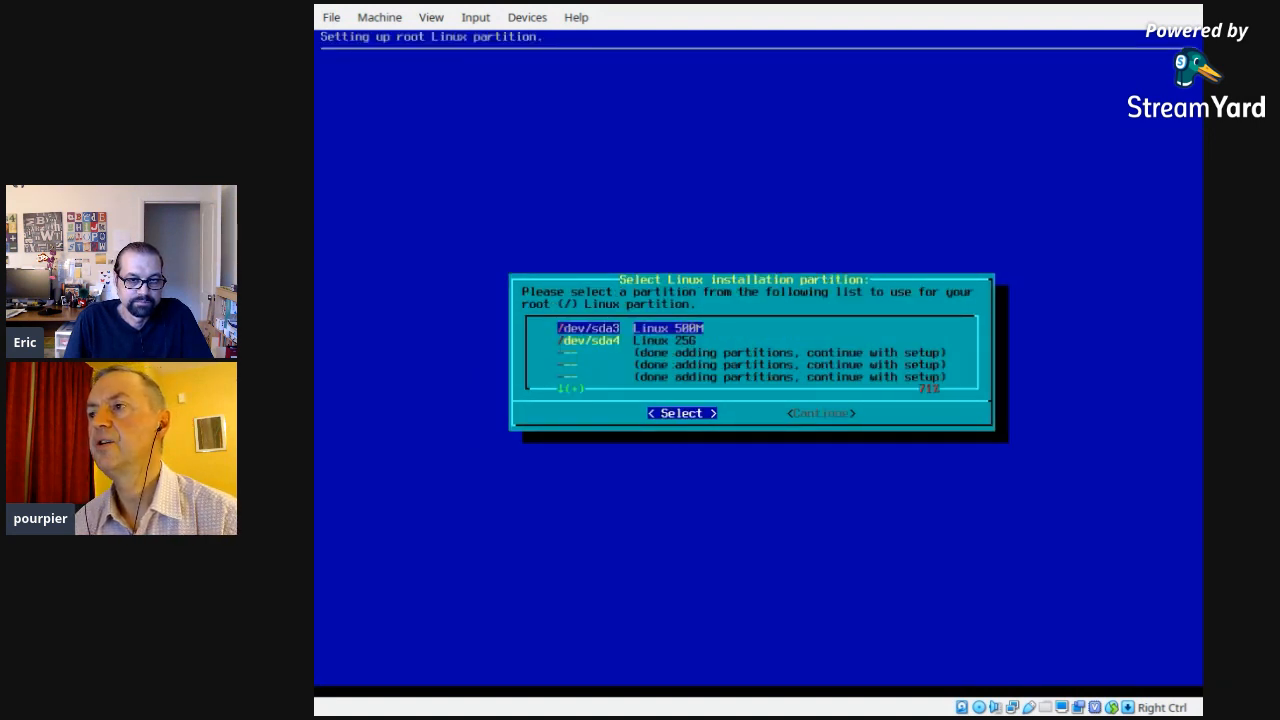
key("Down")
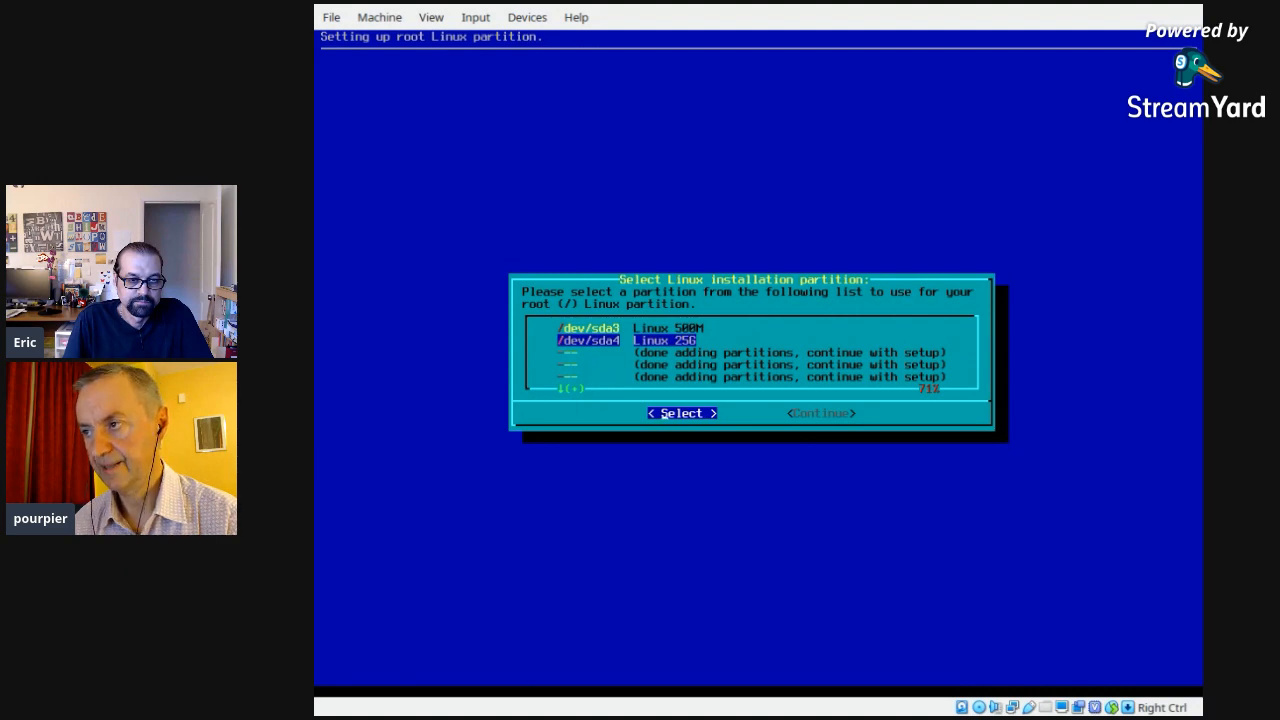
key("Return")
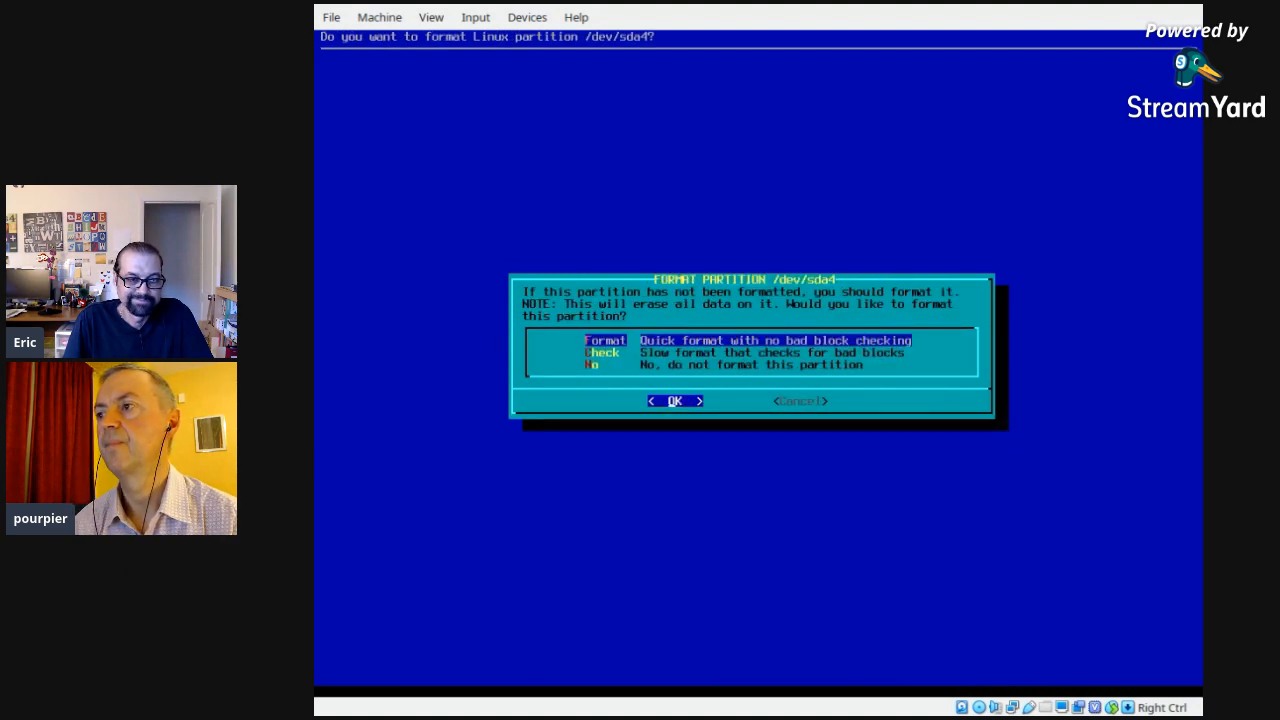
key("Return")
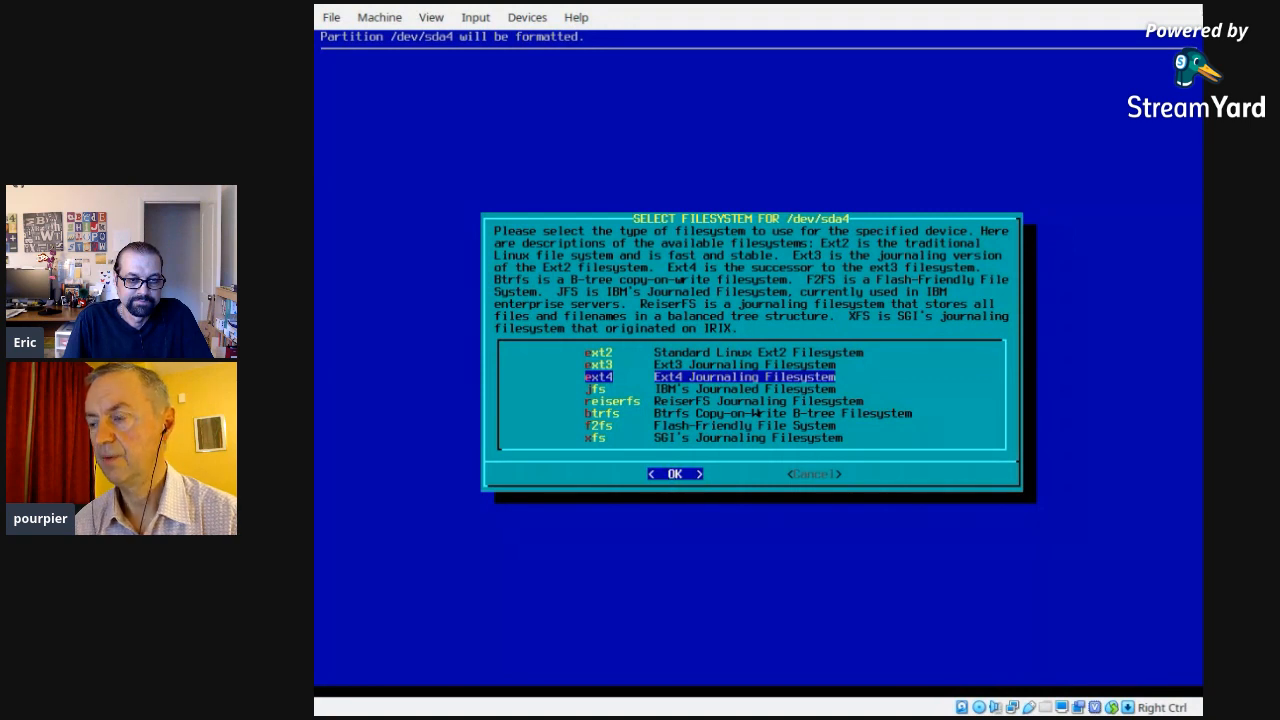
key("Return")
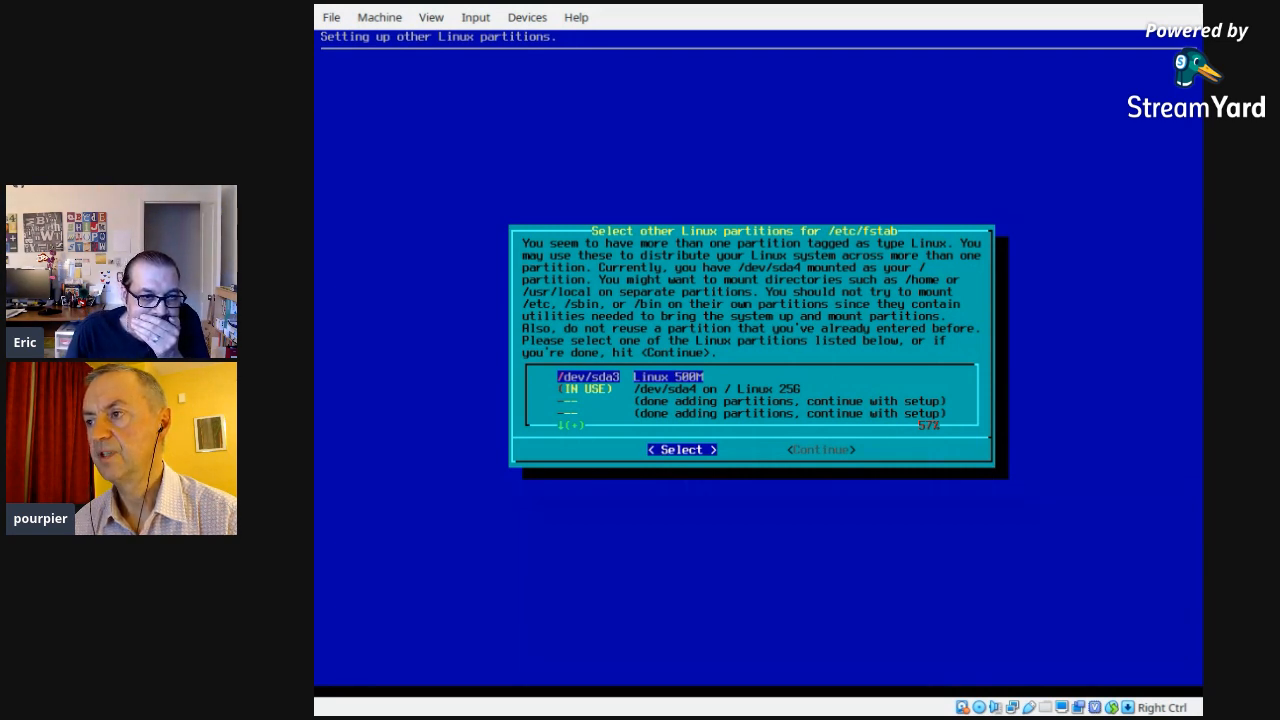
Step: Add /dev/sda3 with a quick ext4 format and the mount point /boot, and accept the Linux partition entries for /etc/fstab
key("Return")
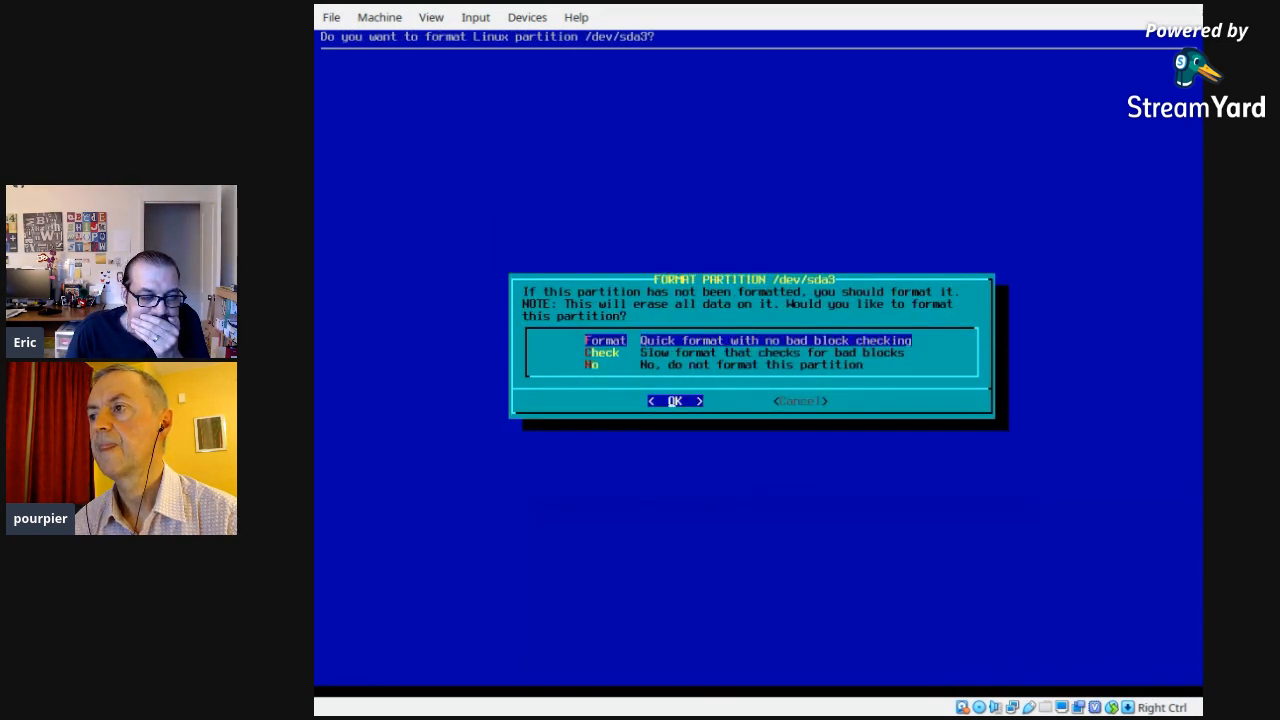
key("Return")
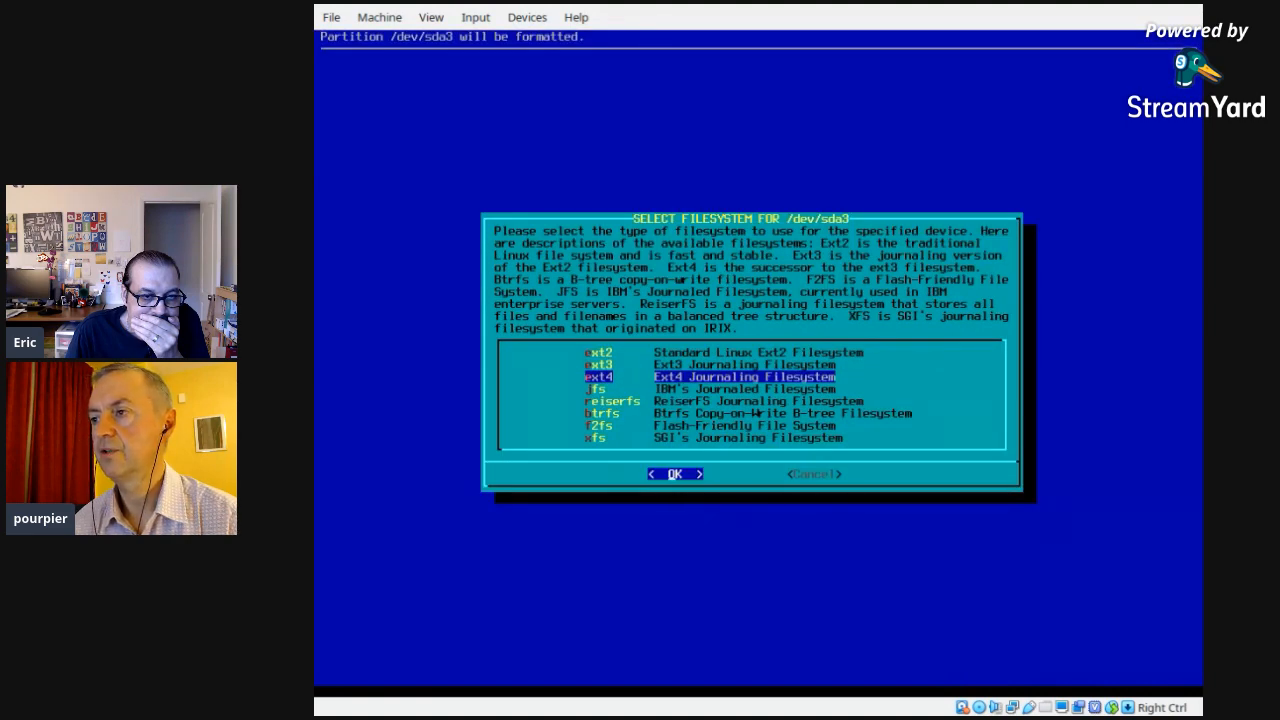
key("Return")
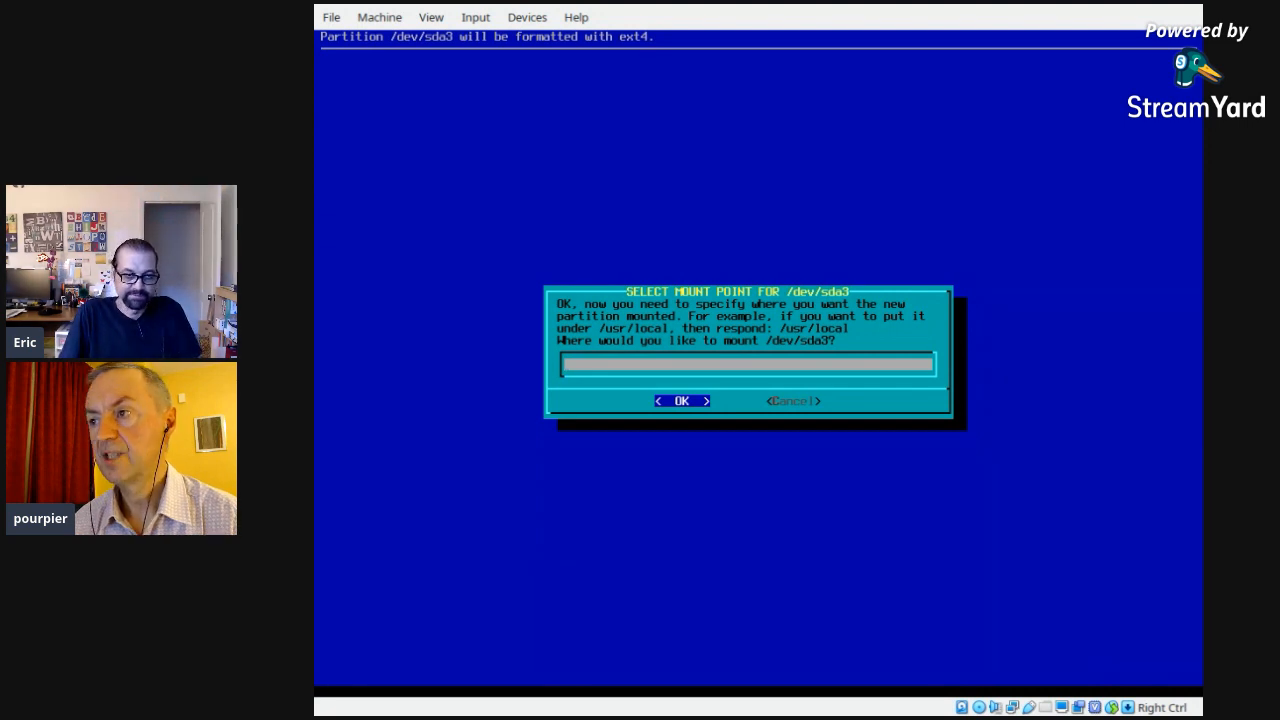
type("/boot")
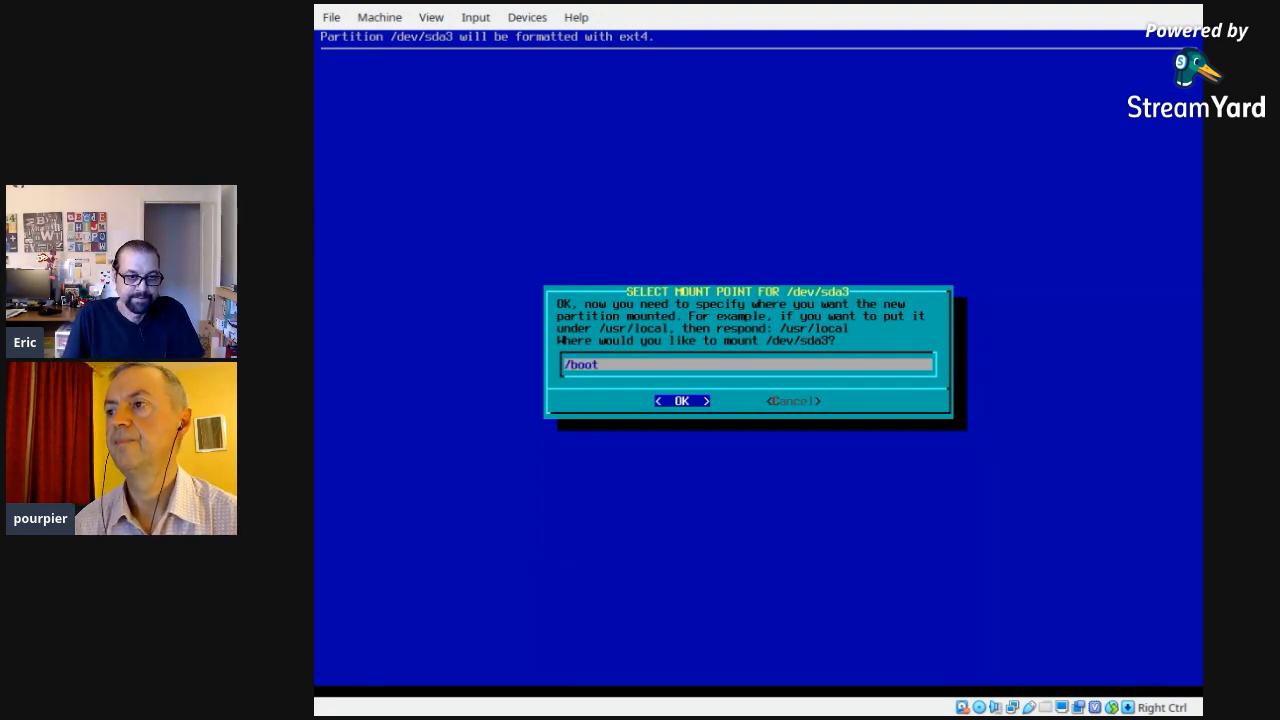
key("Return")
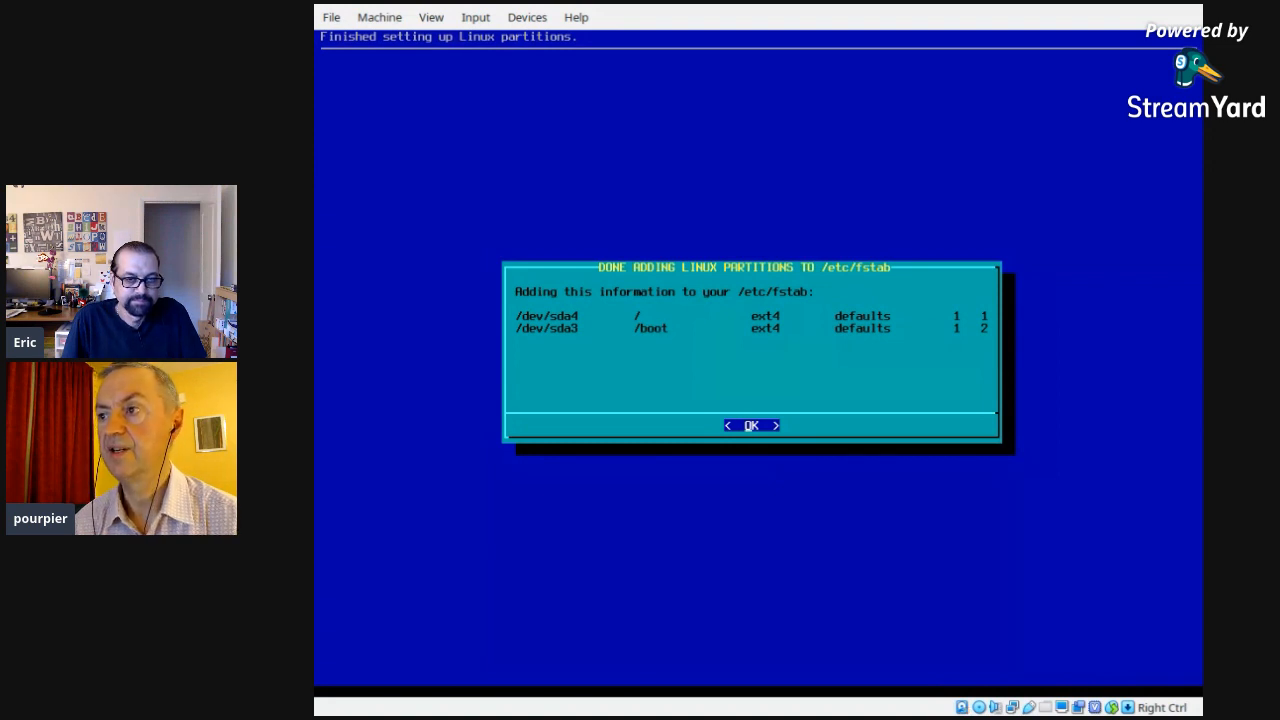
key("Return")
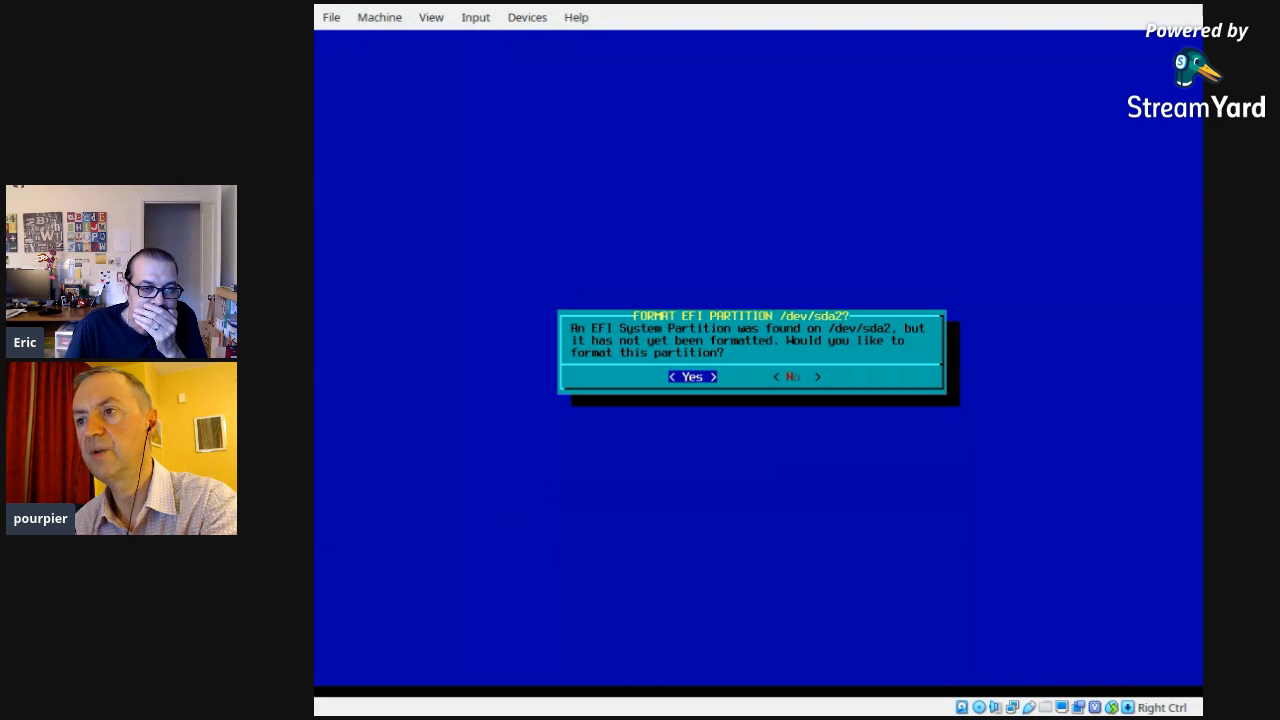
Step: Format the EFI System Partition /dev/sda2 and accept its /boot/efi entry for /etc/fstab
key("Return")
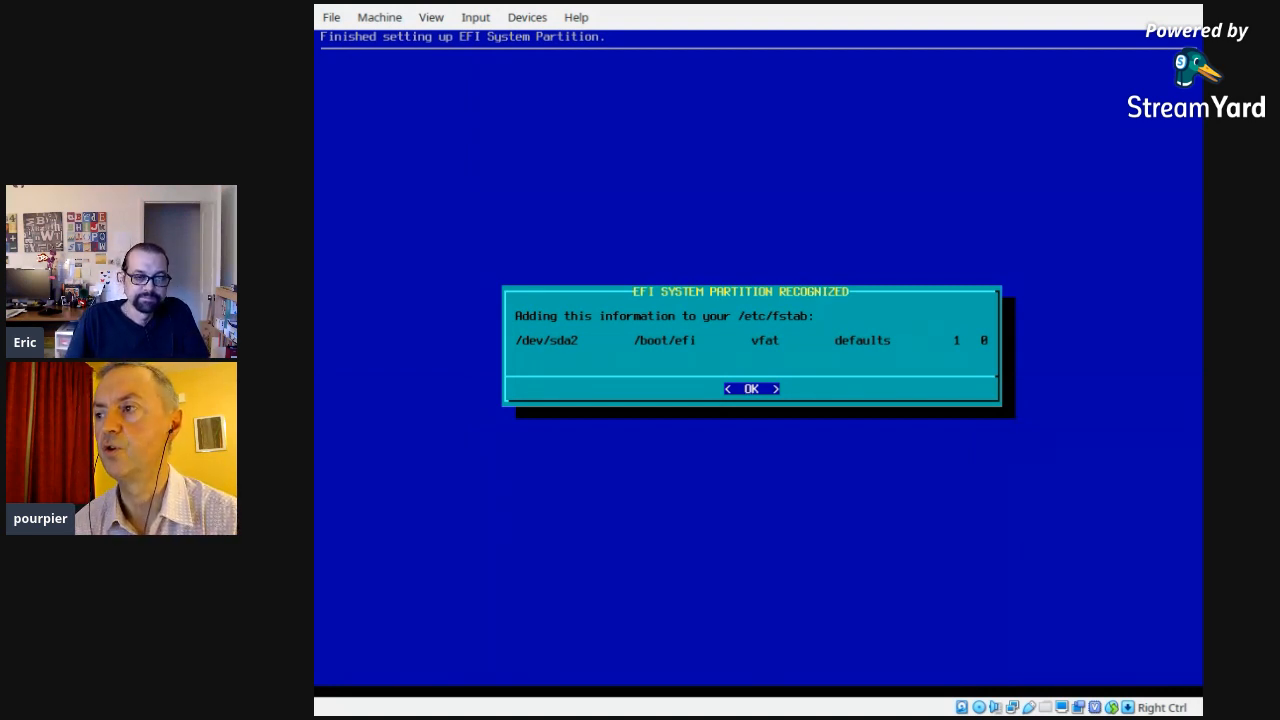
key("Return")
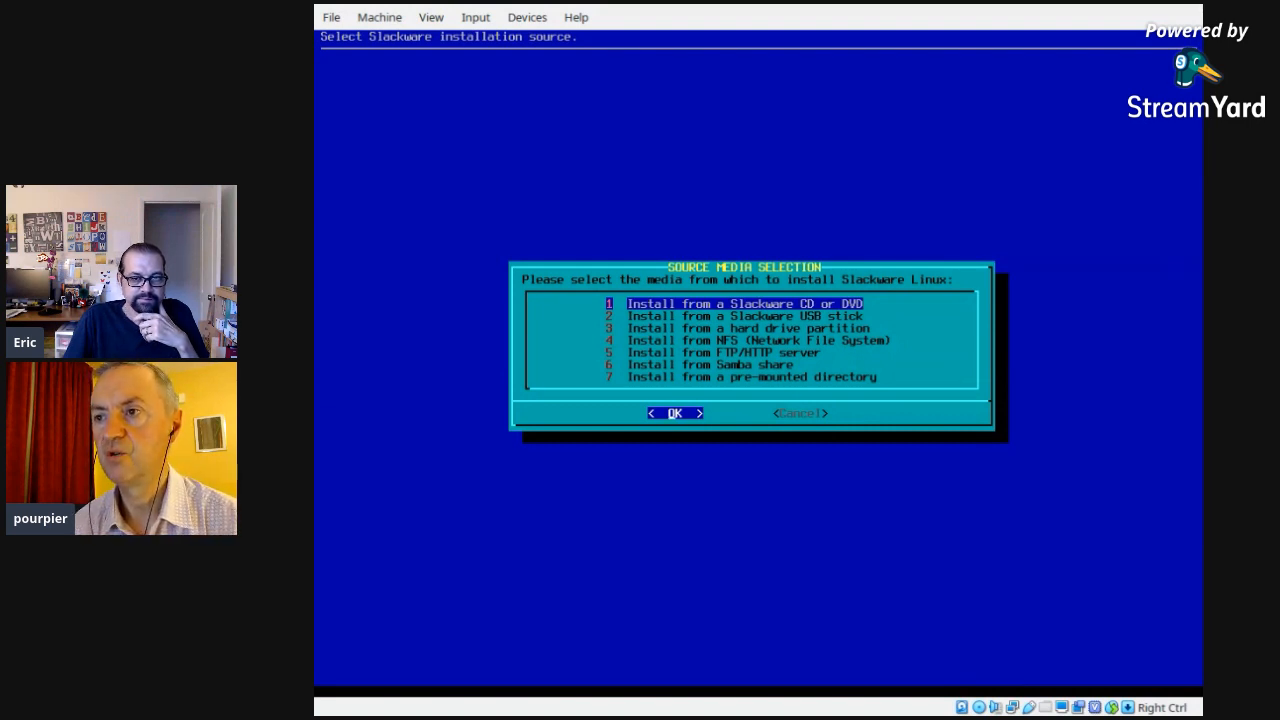
Step: Choose a Slackware CD or DVD as the installation source and scan for the drive automatically
key("Return")
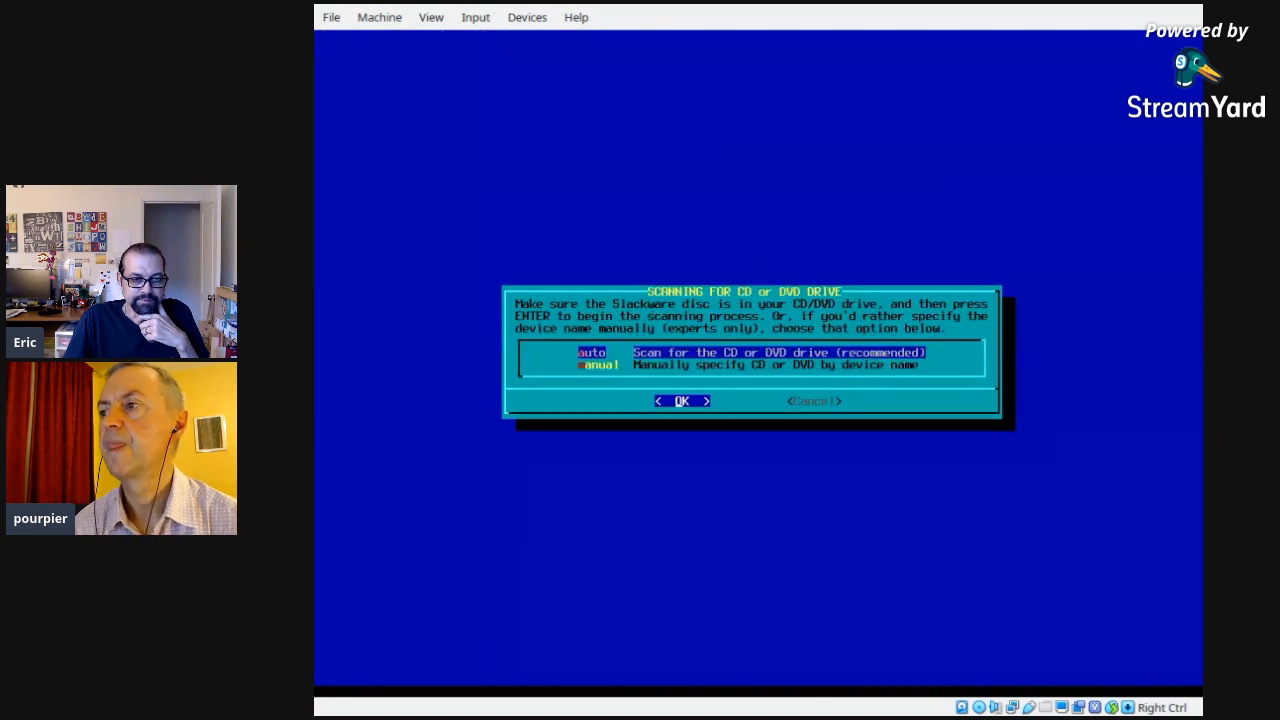
key("Return")
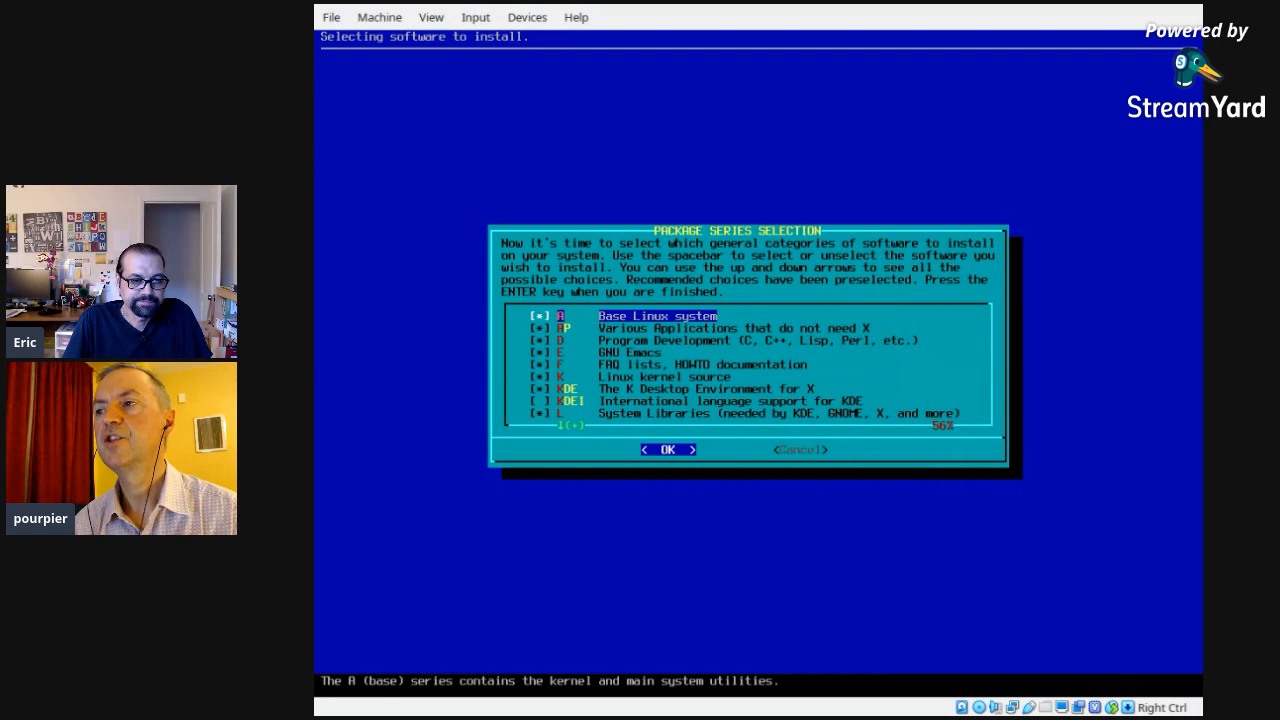
Step: Deselect the E series (GNU Emacs) in the package series selection
key("Down")
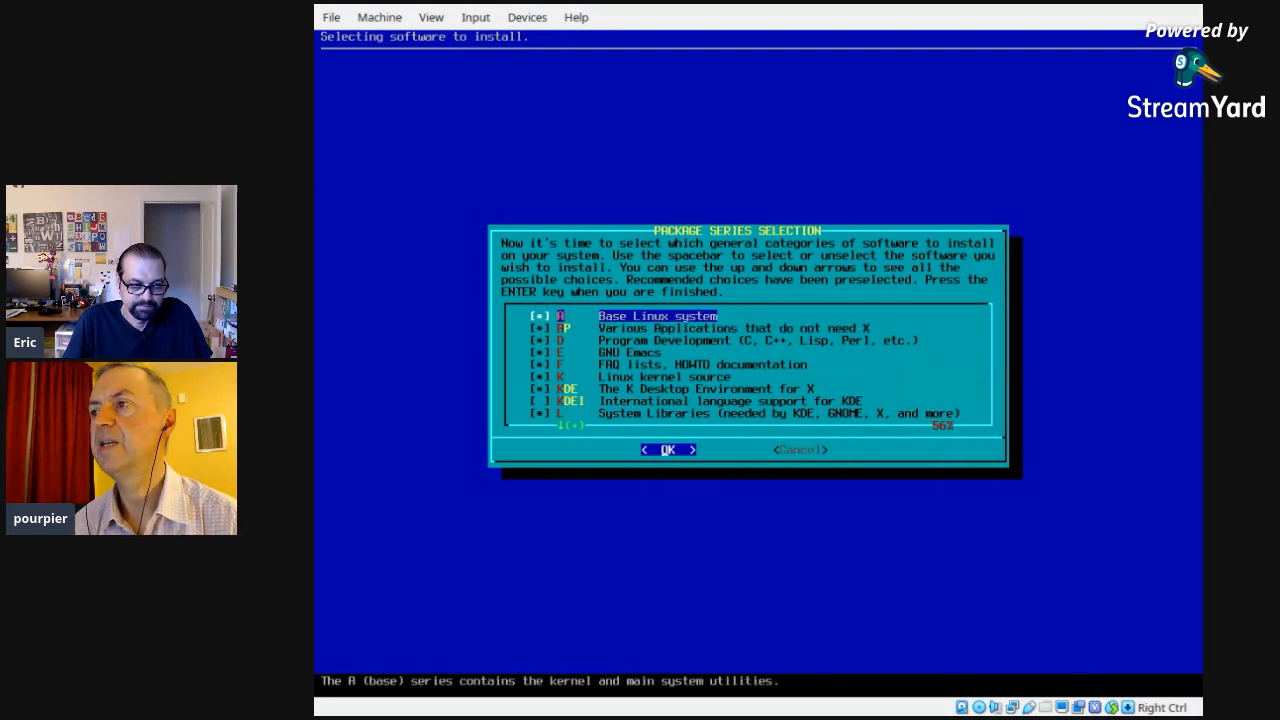
key("Down")
key("Down")
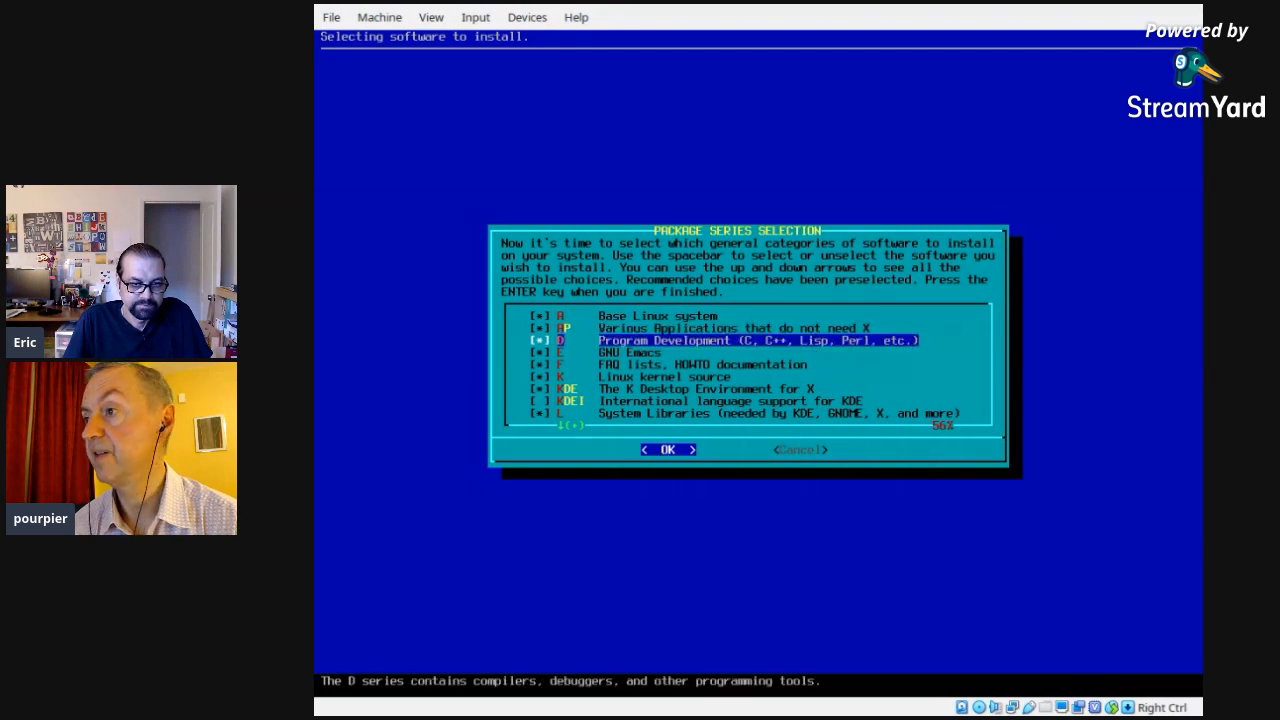
key("Down")
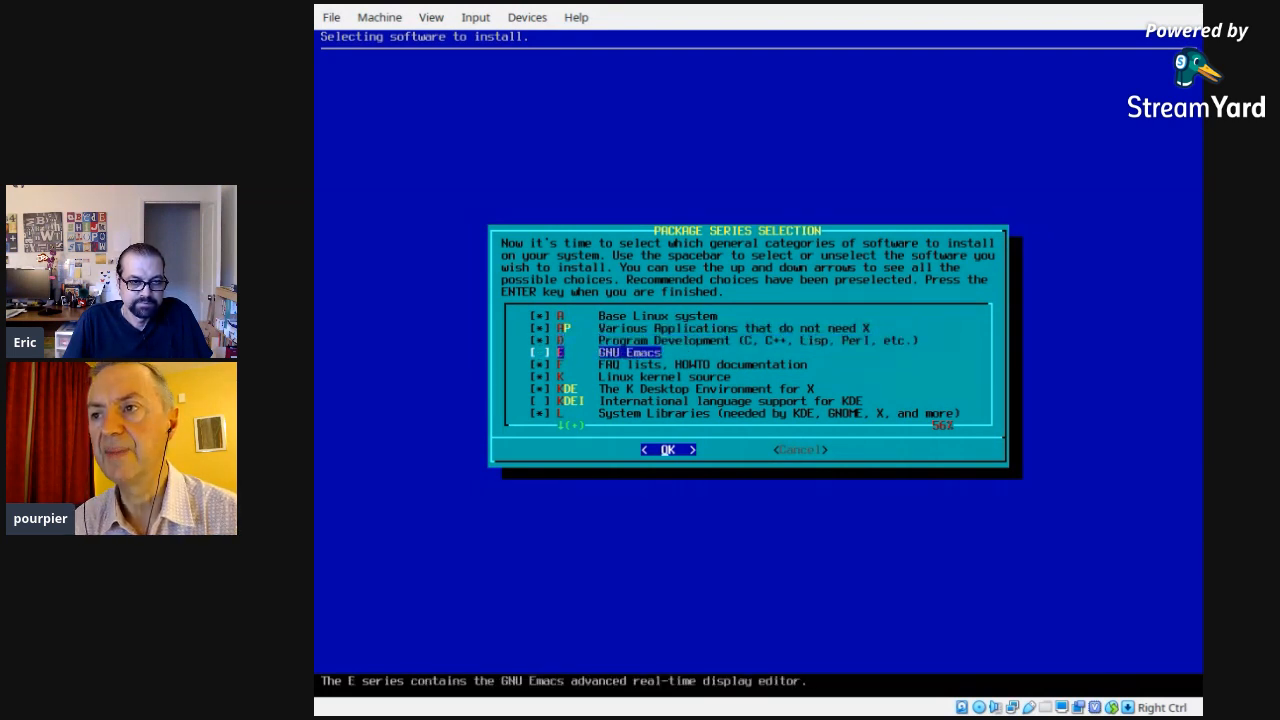
Step: Deselect the F series (FAQ lists, HOWTO documentation) and the KDE series (K Desktop Environment) in the package series selection
key("Down")
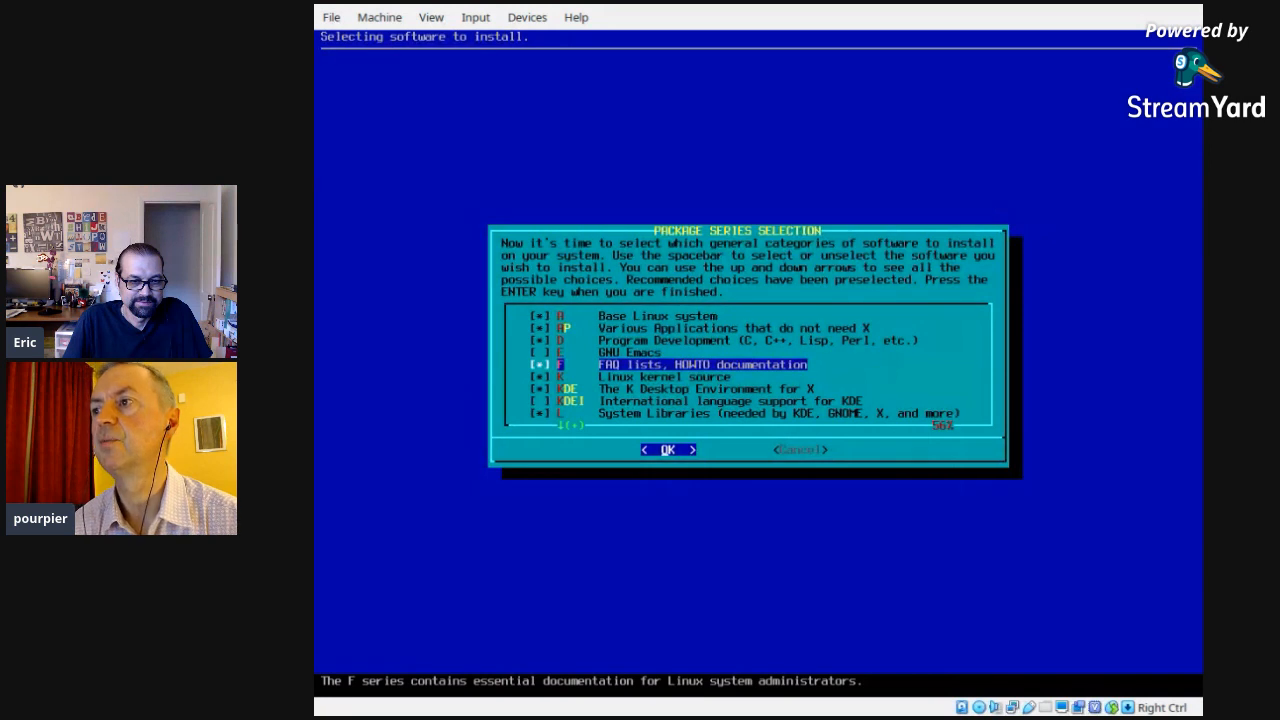
key("Down")
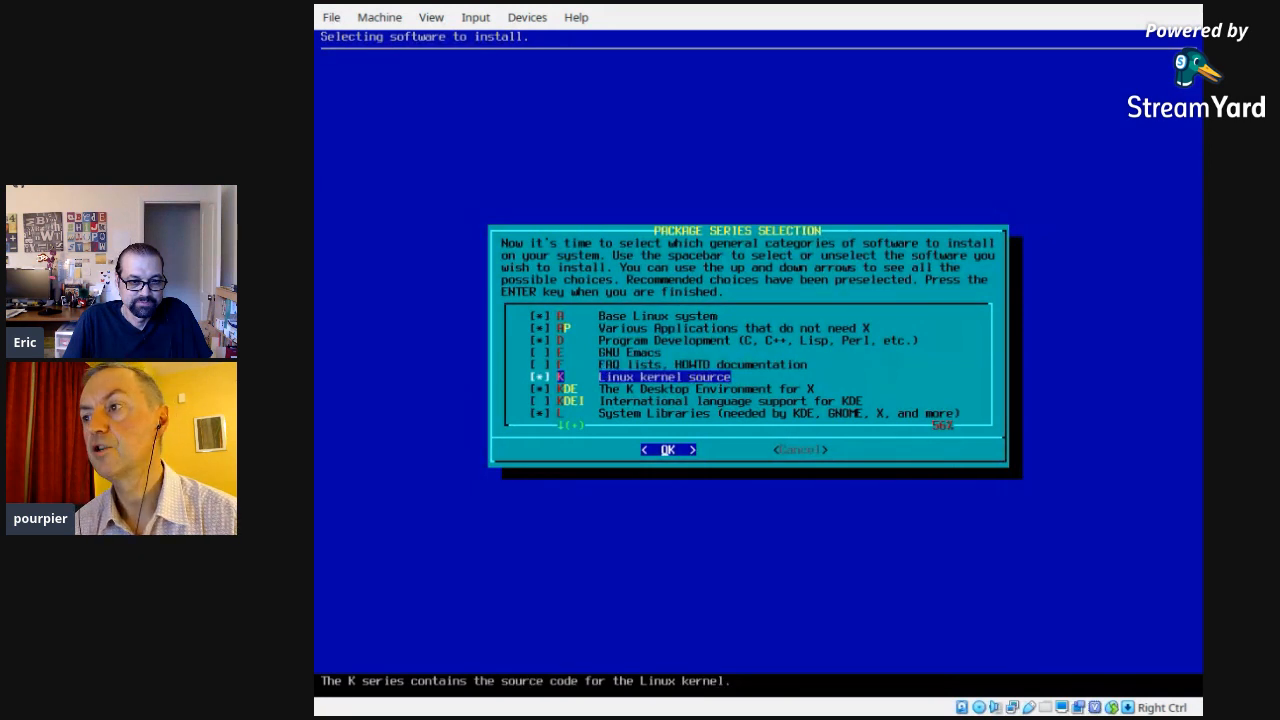
key("Down")
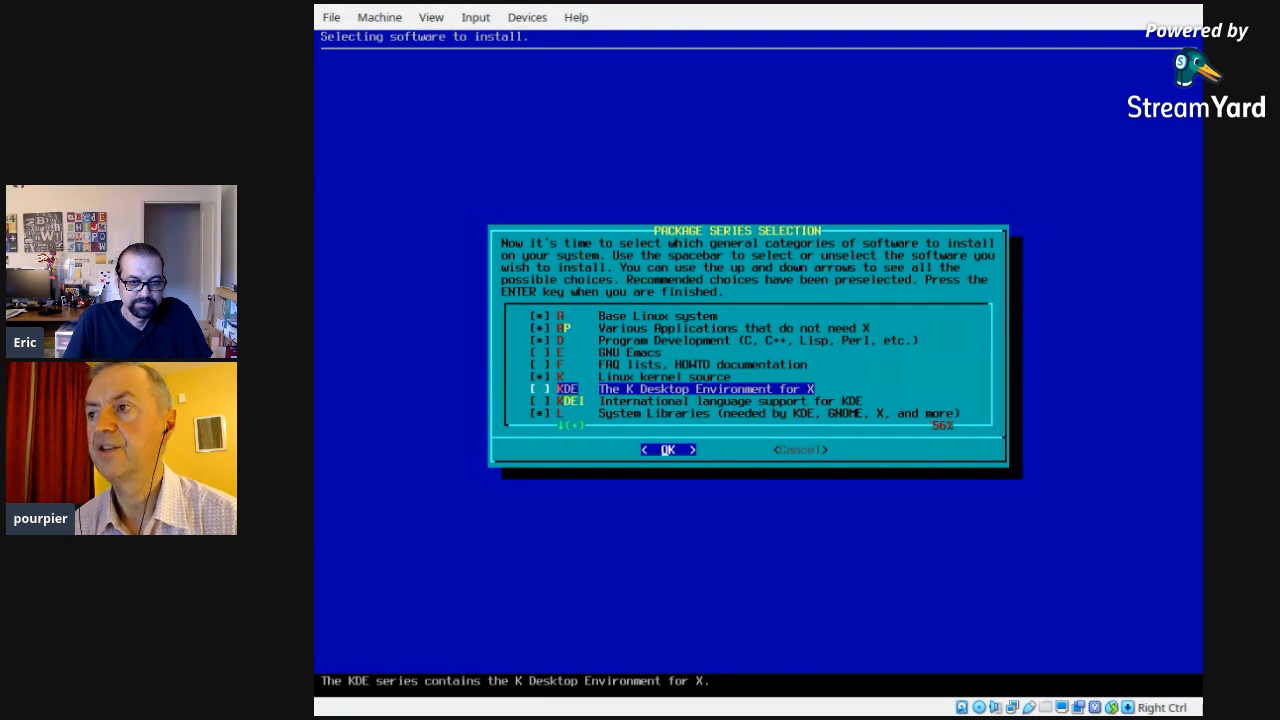
key("Down")
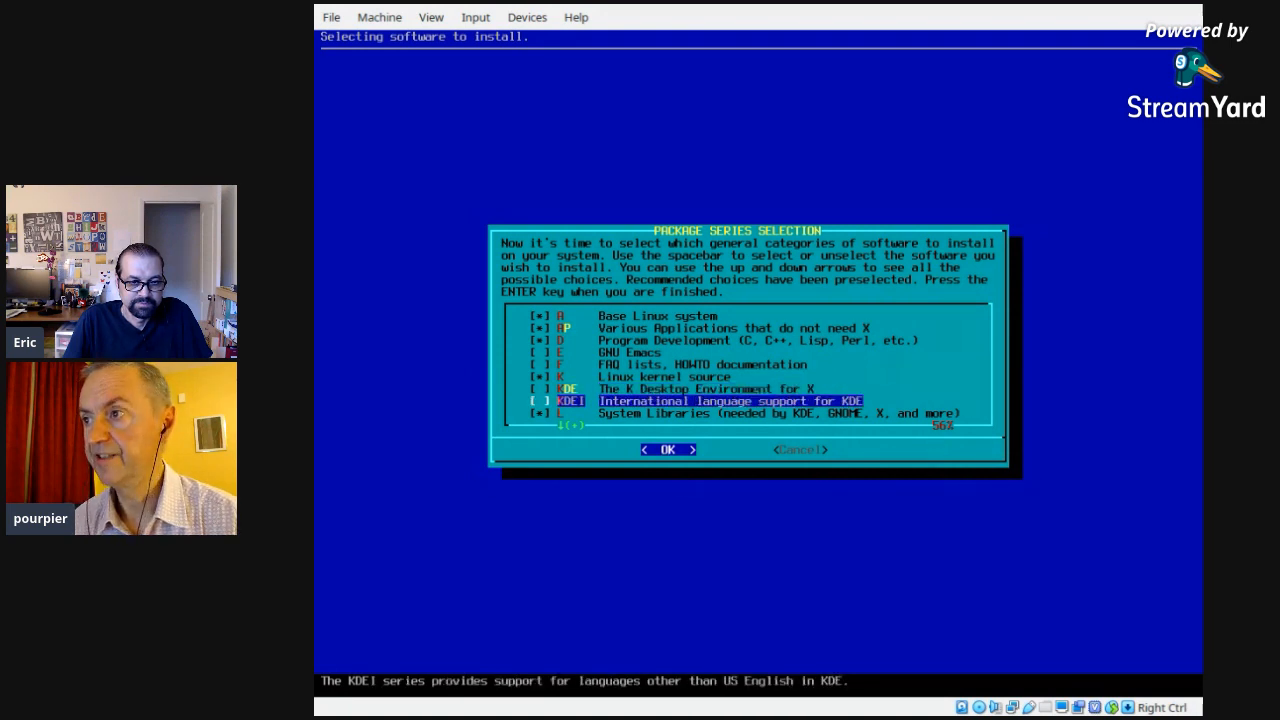
Step: Review the remaining package series down to XAP, and check the T series (TeX typesetting software)
key("Down")
key("Down")
key("Down")
key("Down")
key("Down")
key("Down")
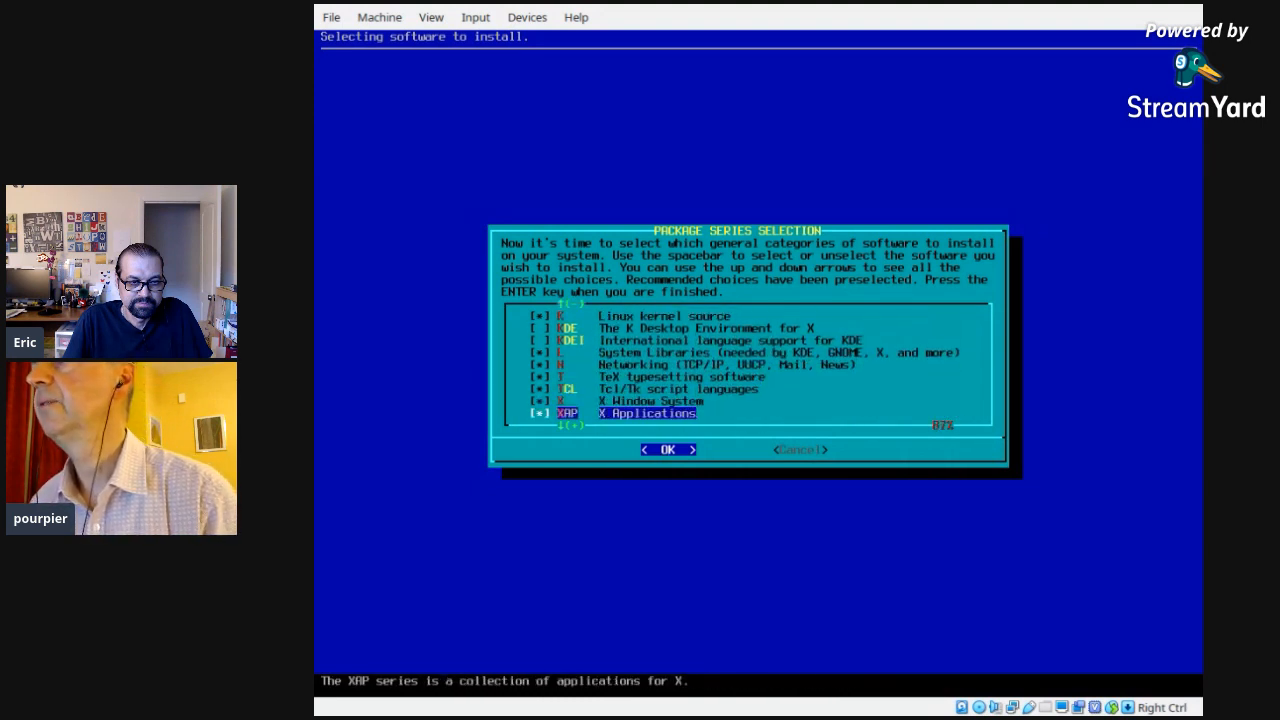
key("Up")
key("Up")
key("Up")
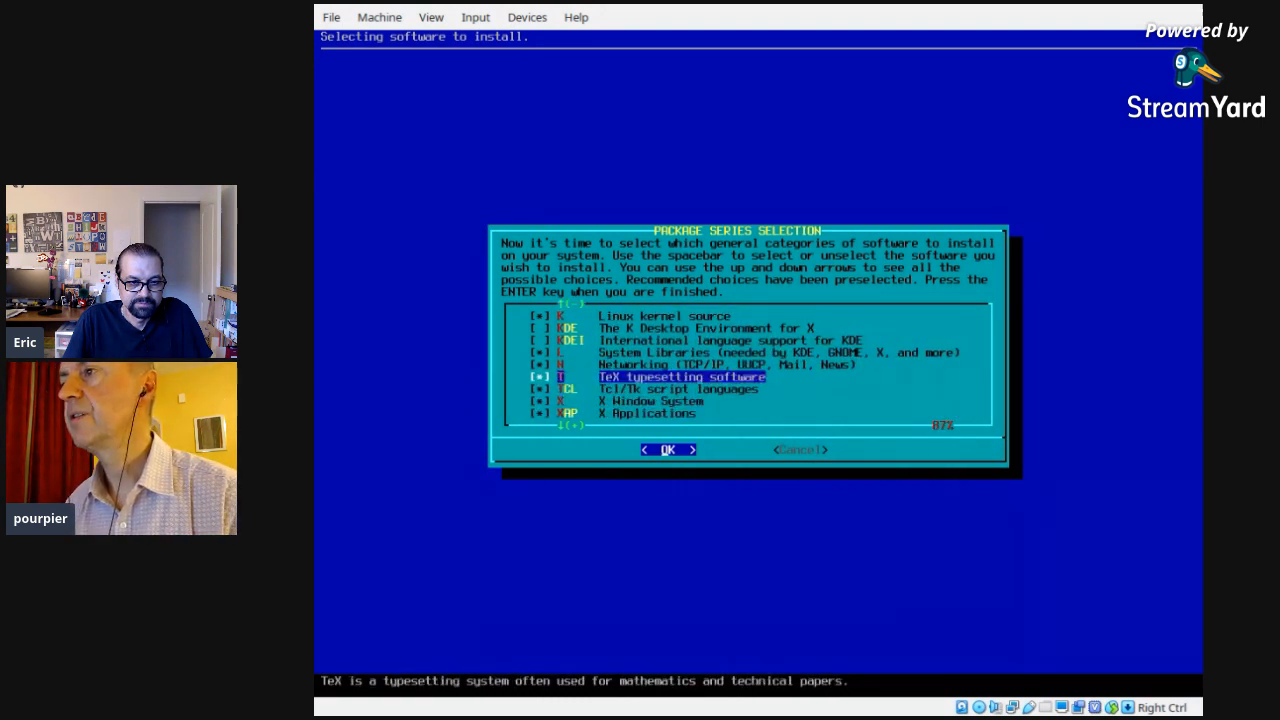
key("Down")
key("Up")
key("space")
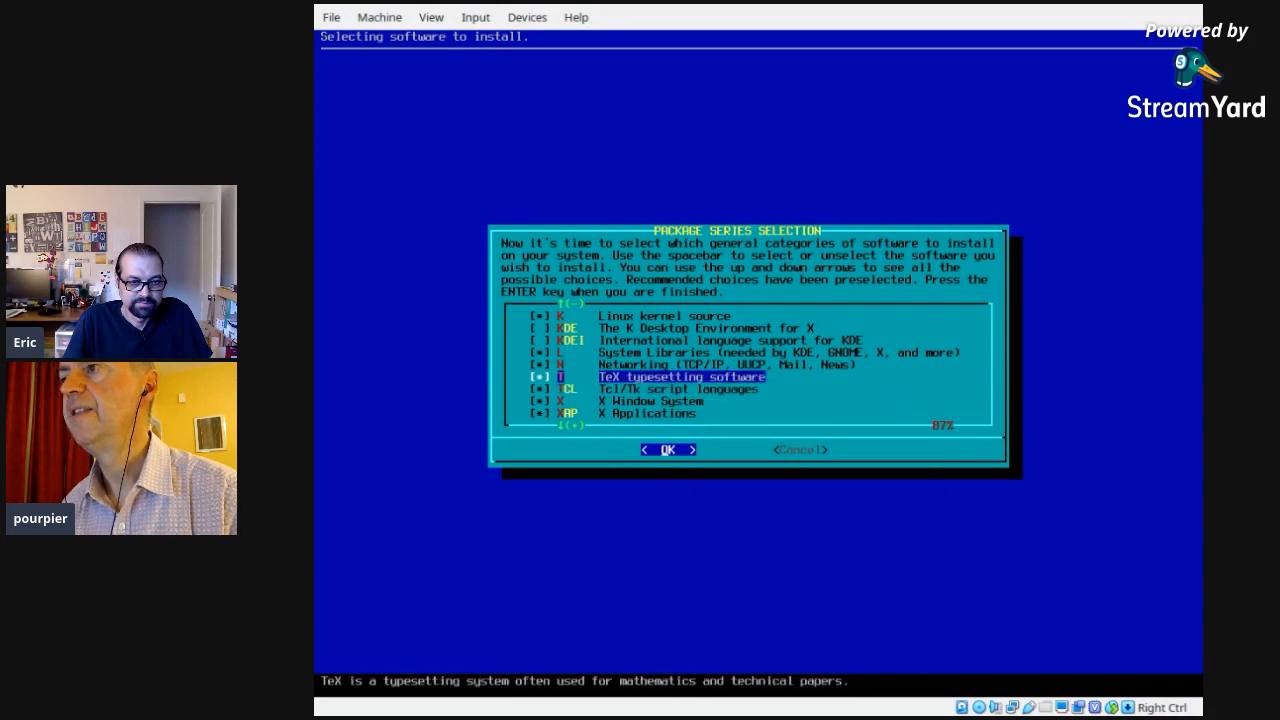
Step: Deselect the XFCE series (Xfce Desktop Environment) in the package series selection
key("Down")
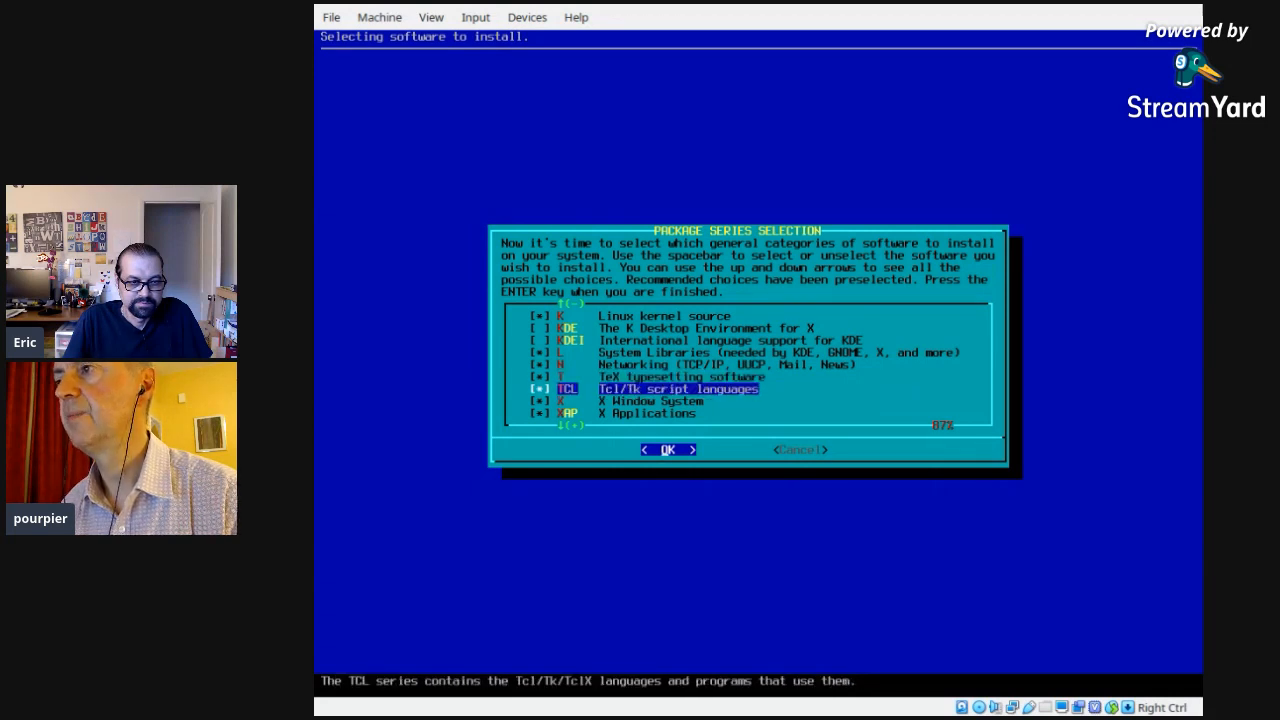
key("Down")
key("Down")
key("Down")
key("Down")
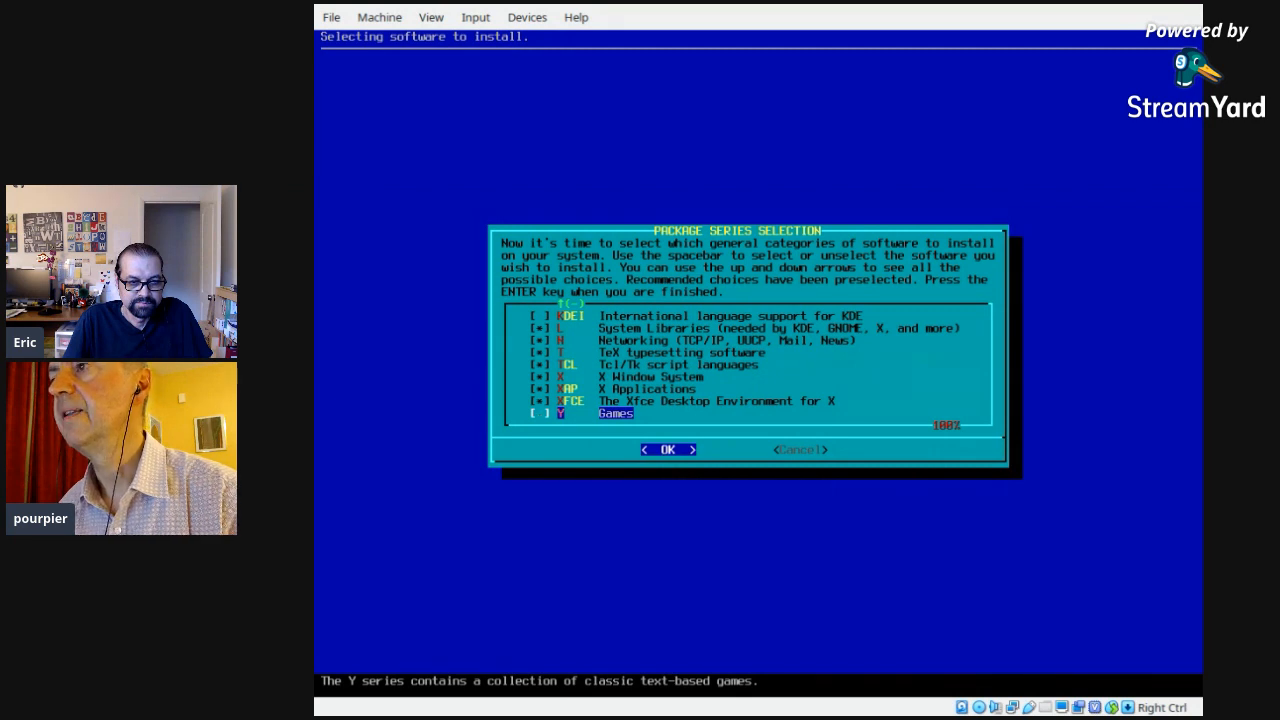
key("Up")
key("space")
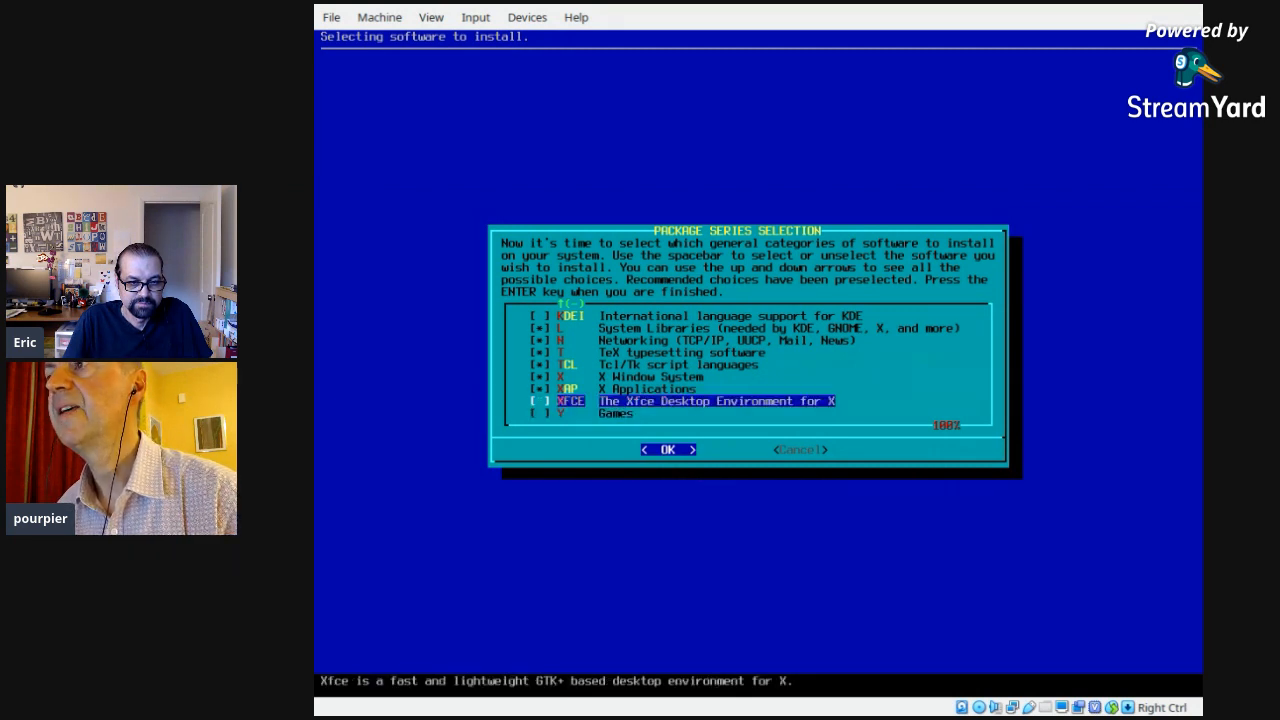
Step: Accept the package series selection and install the packages with the terse prompting mode
key("Right")
key("Left")
key("Return")
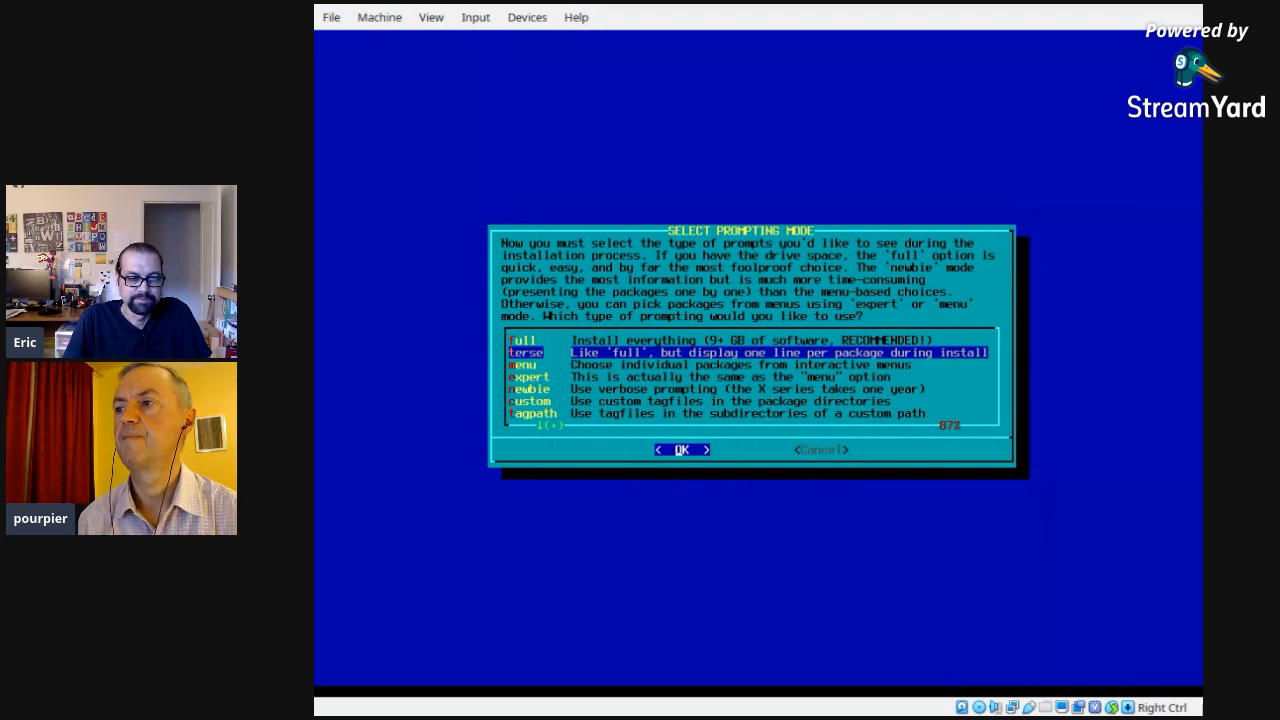
key("Return")
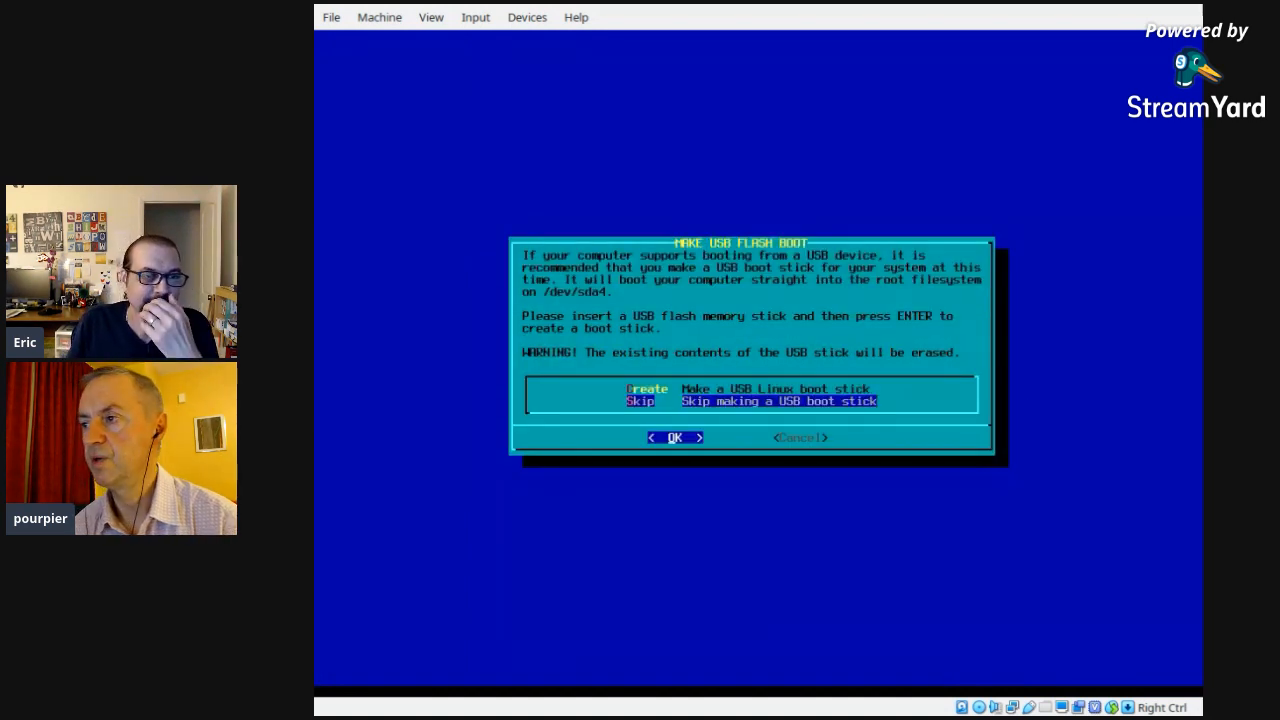
Step: Skip making a USB boot stick, and install neither the LILO nor the ELILO boot loader
key("Return")
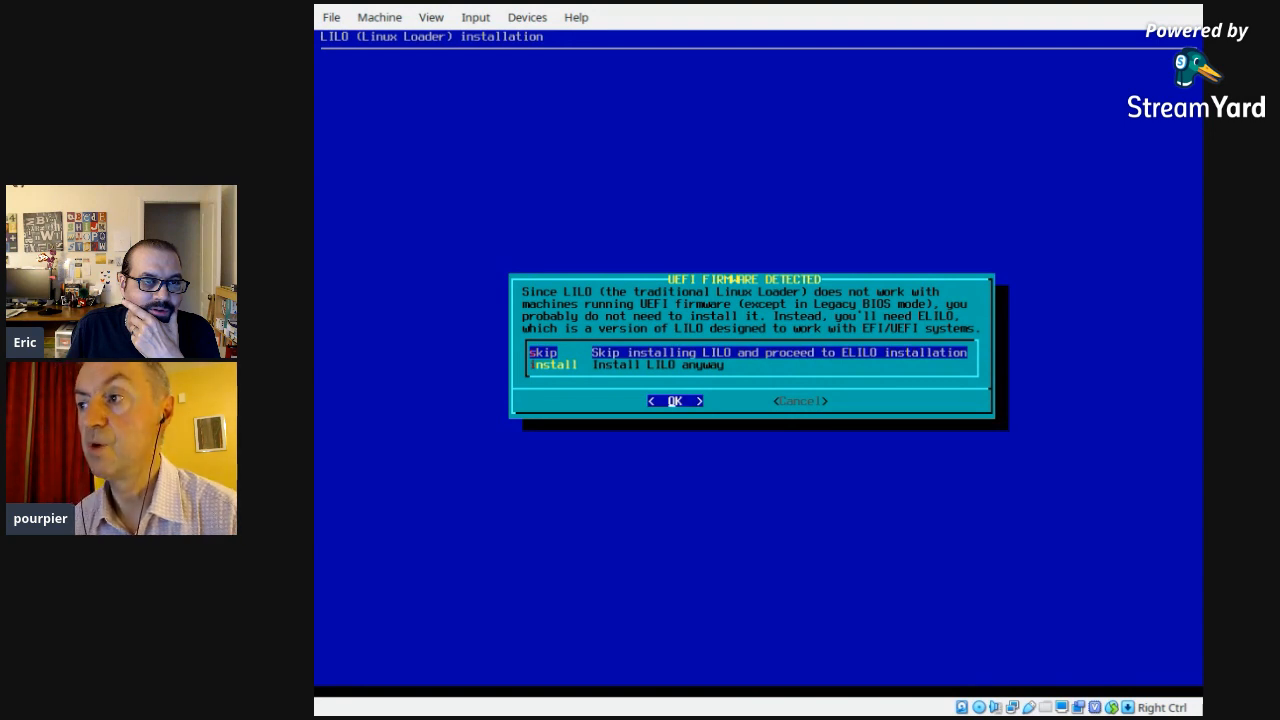
key("Return")
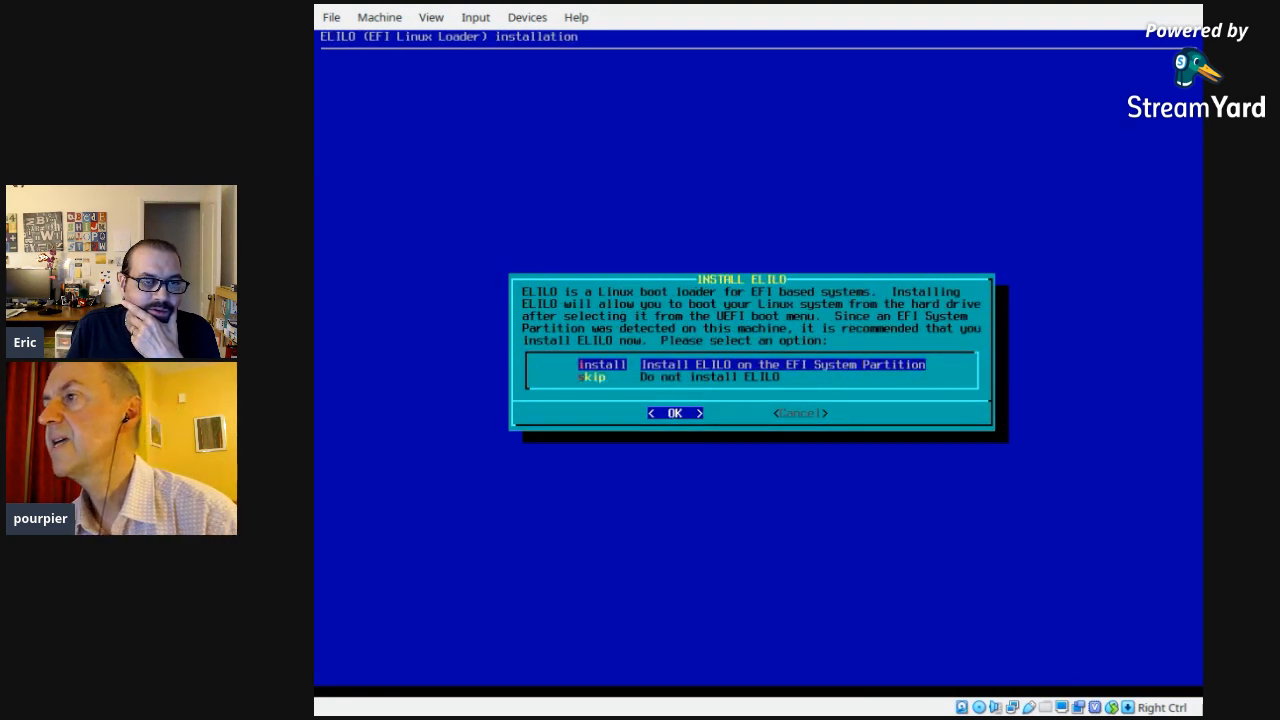
key("Down")
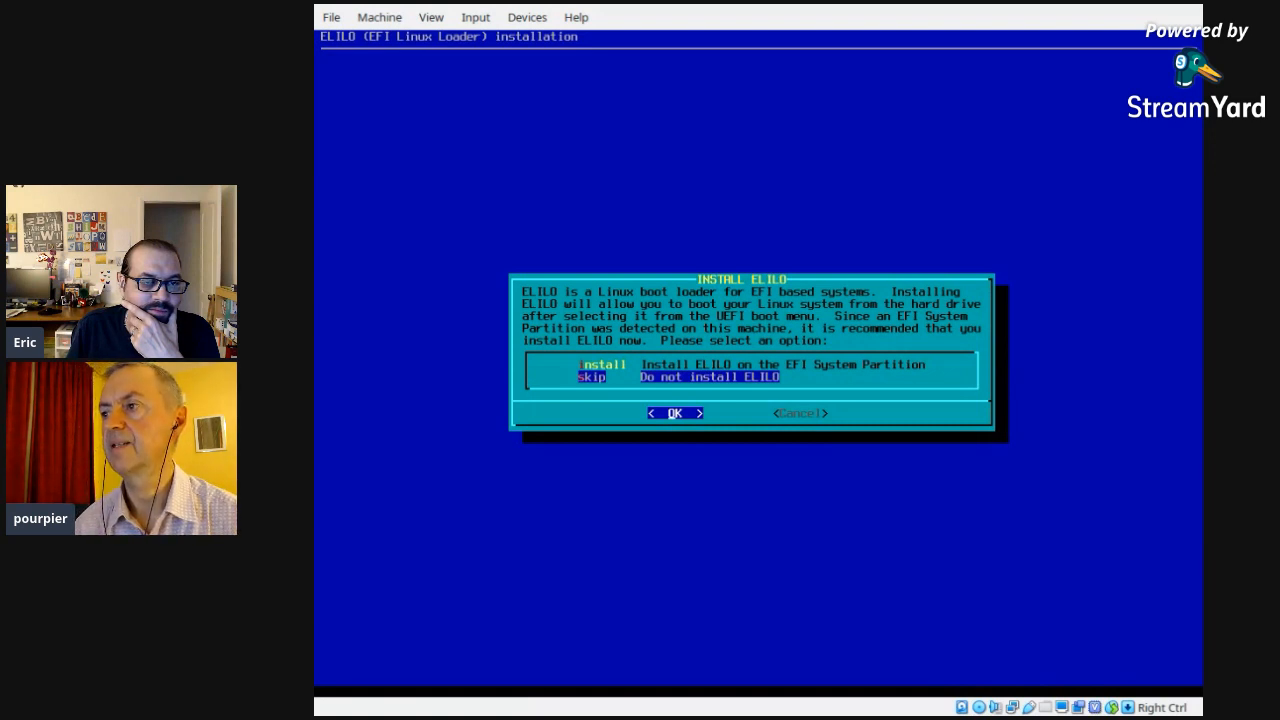
key("Return")
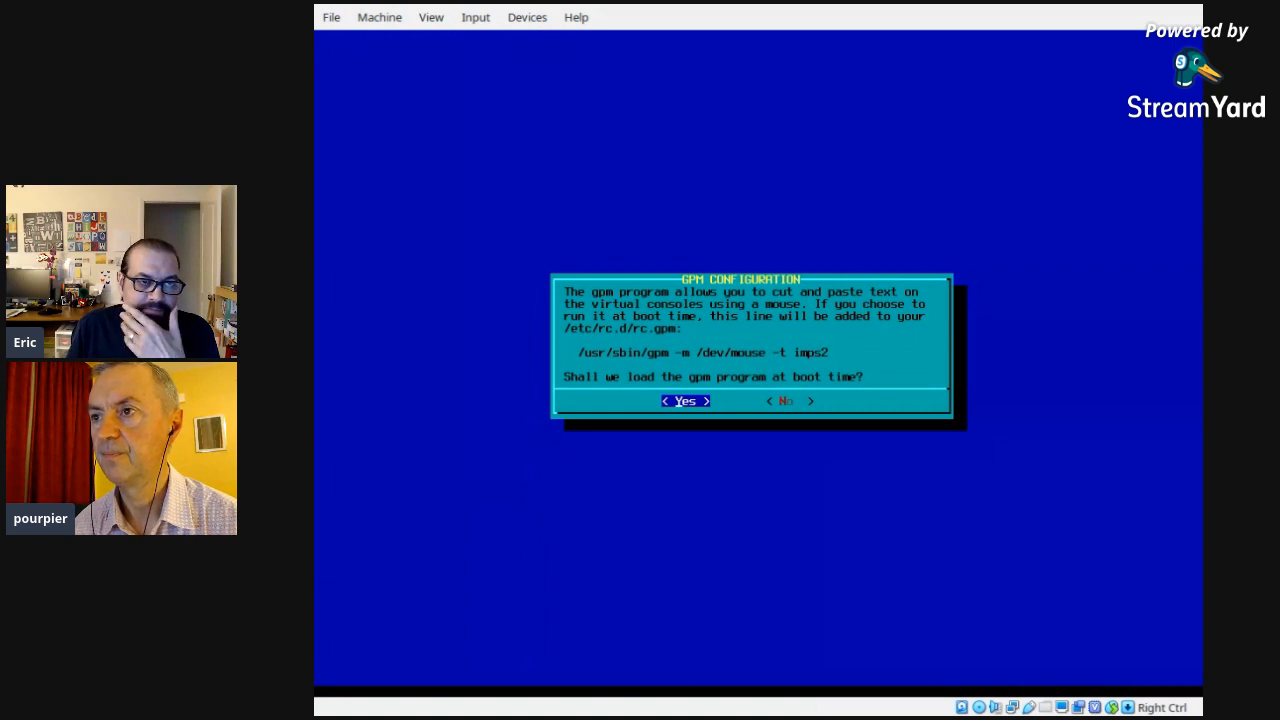
Step: Load gpm at boot time, and configure the network with the hostname slackware-vm and the domain name localdomain
key("Return")
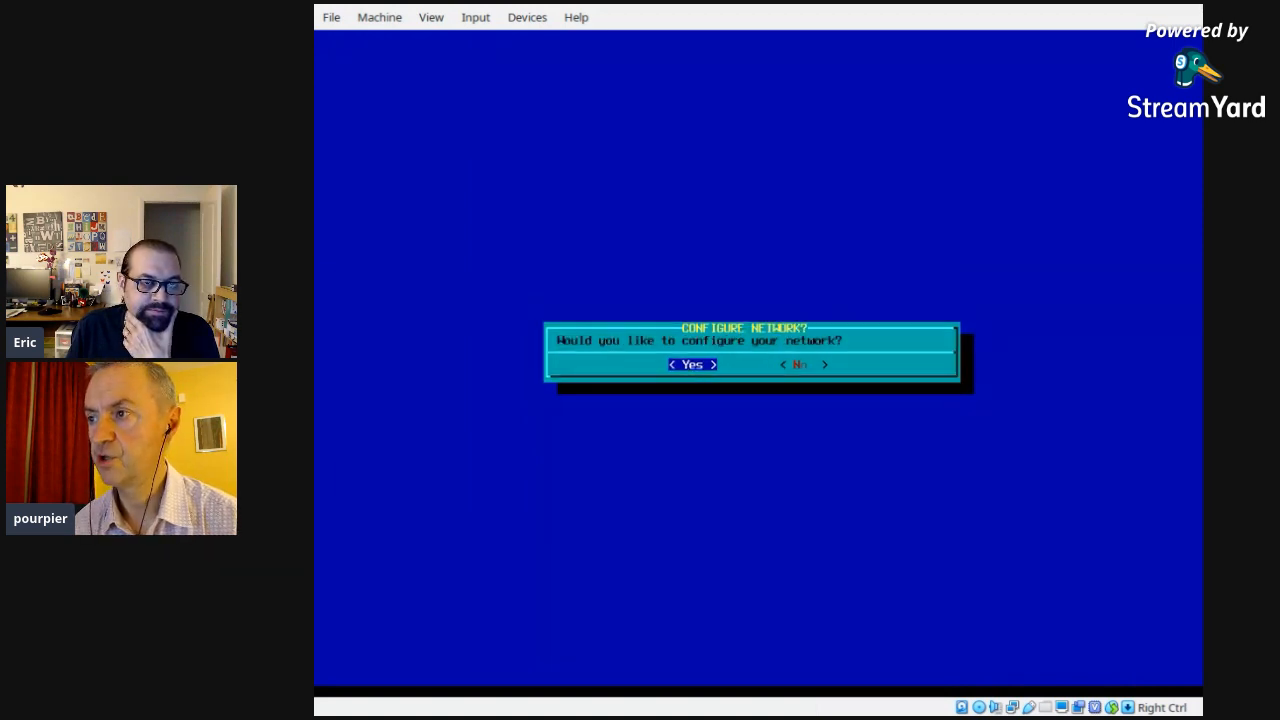
key("Return")
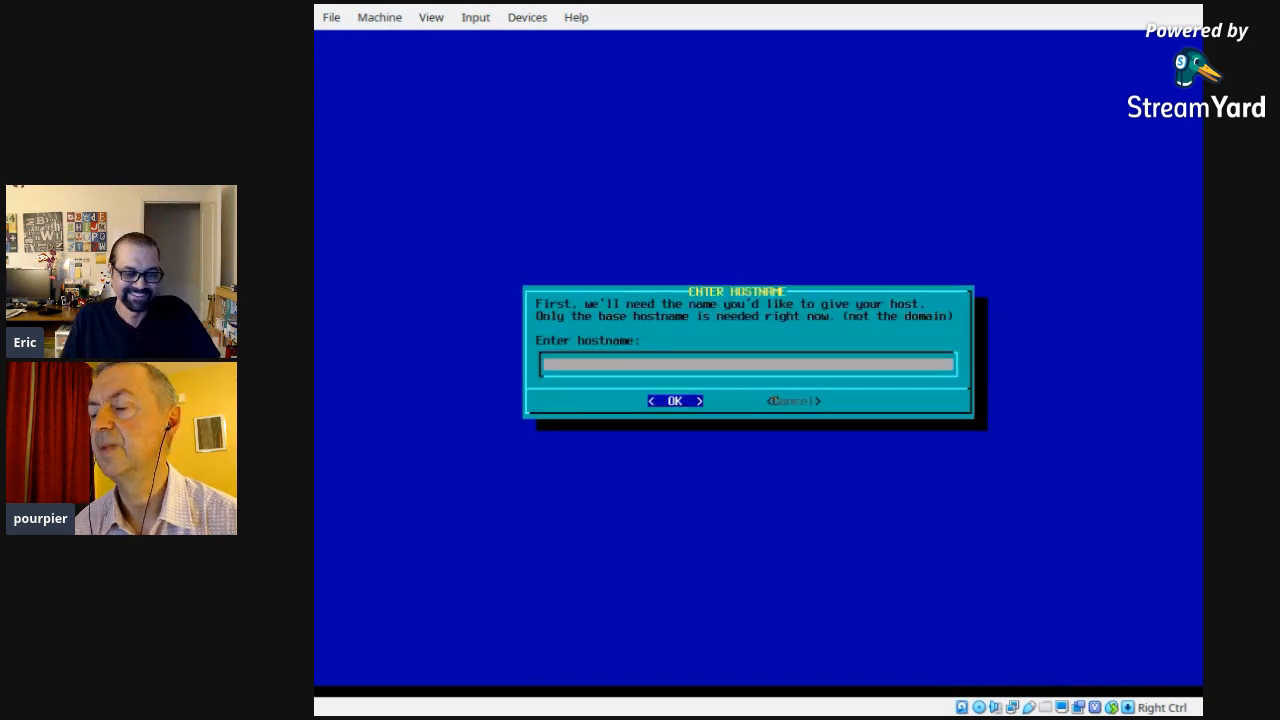
type("slackwa")
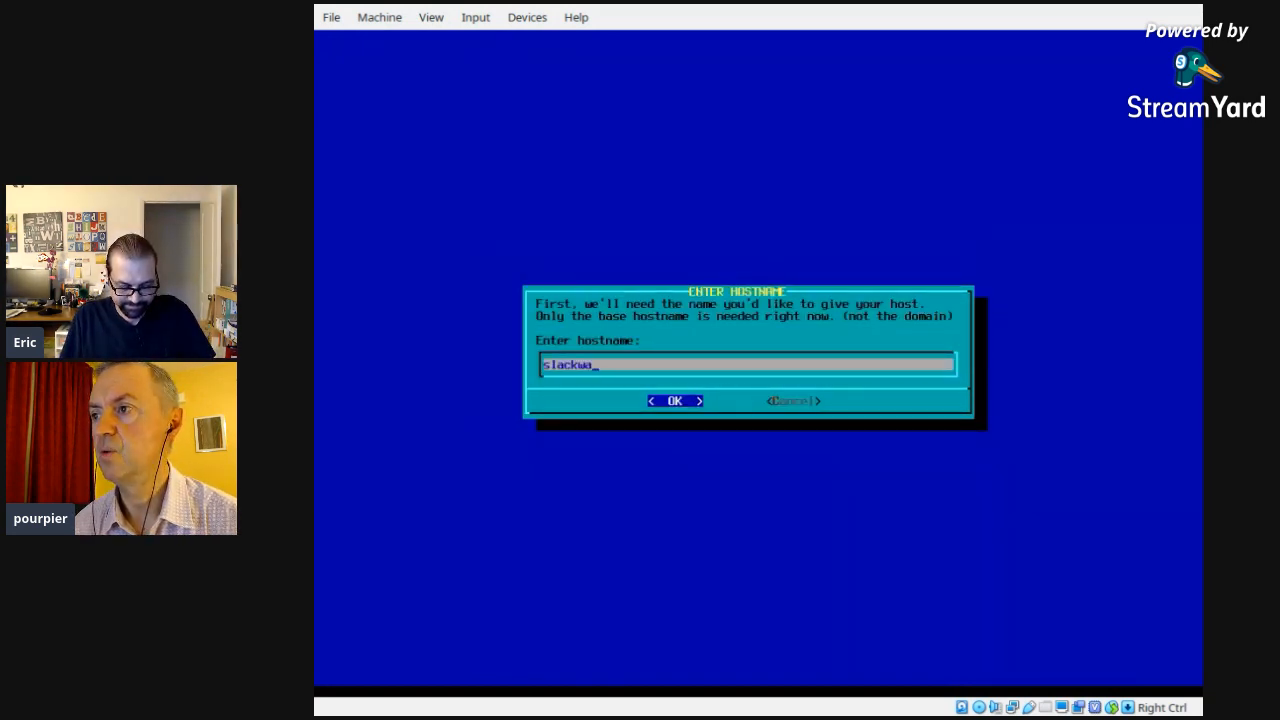
type("re-vm")
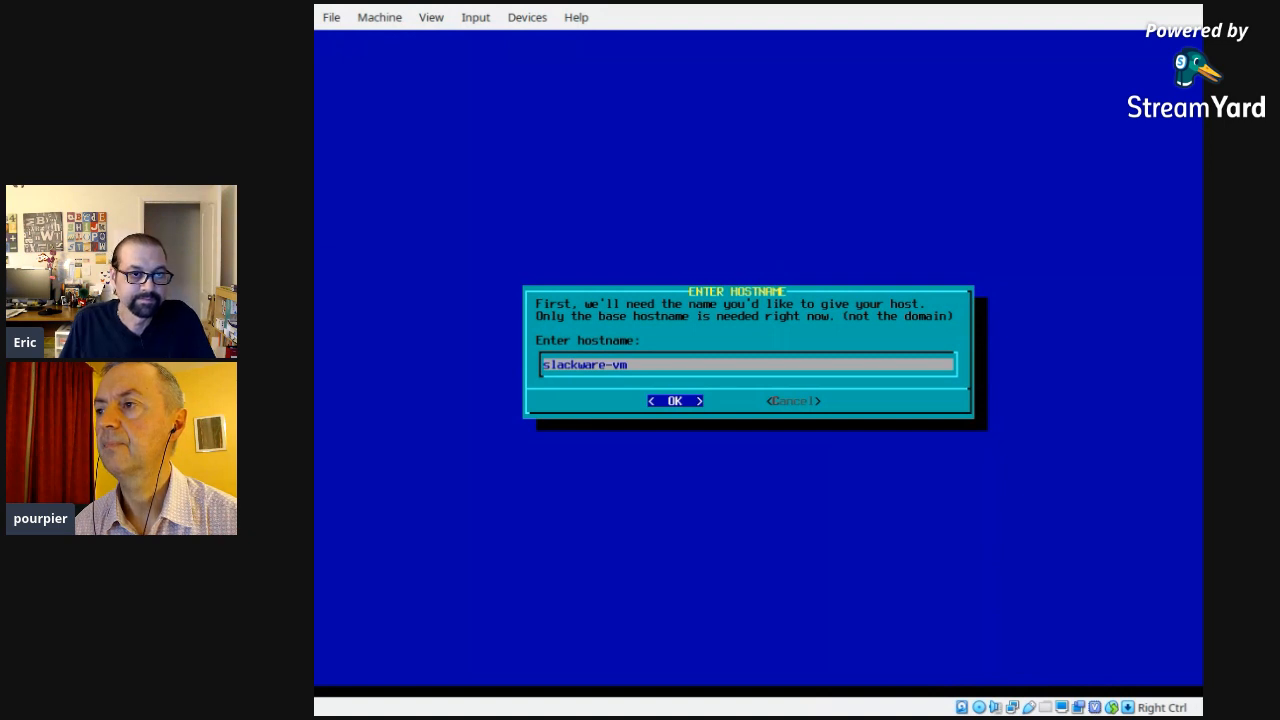
key("Return")
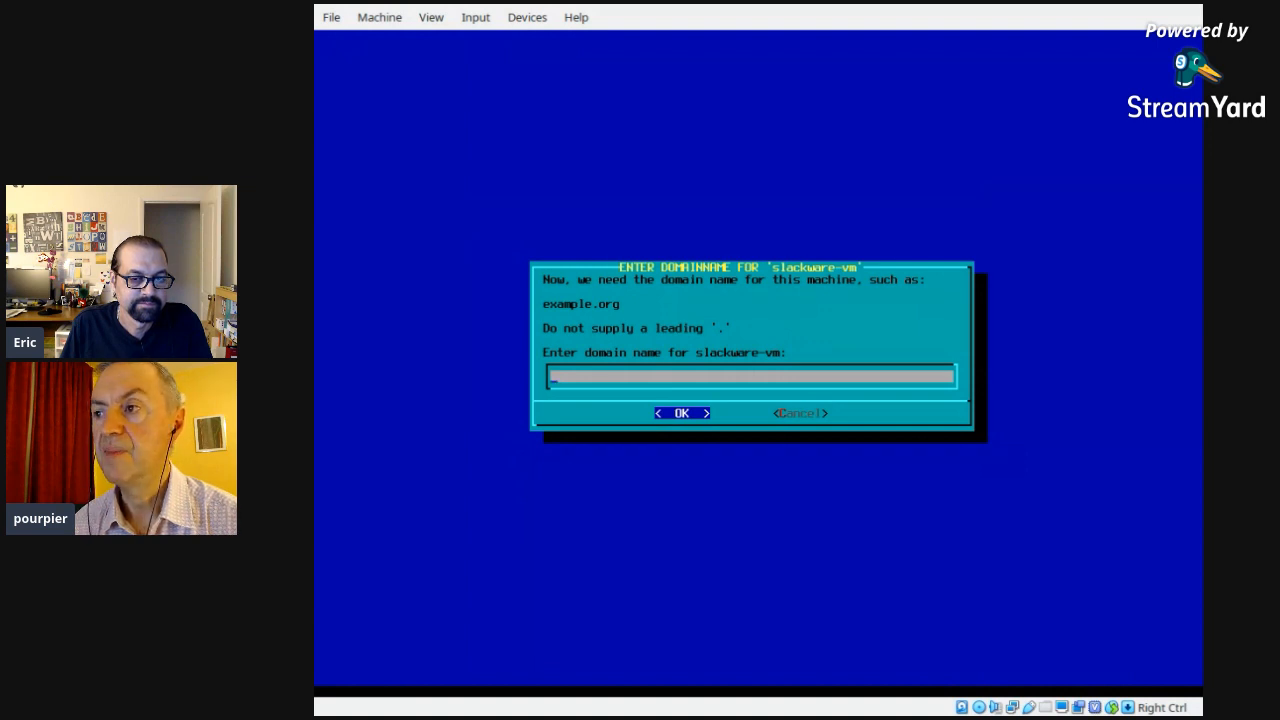
type("localdomain")
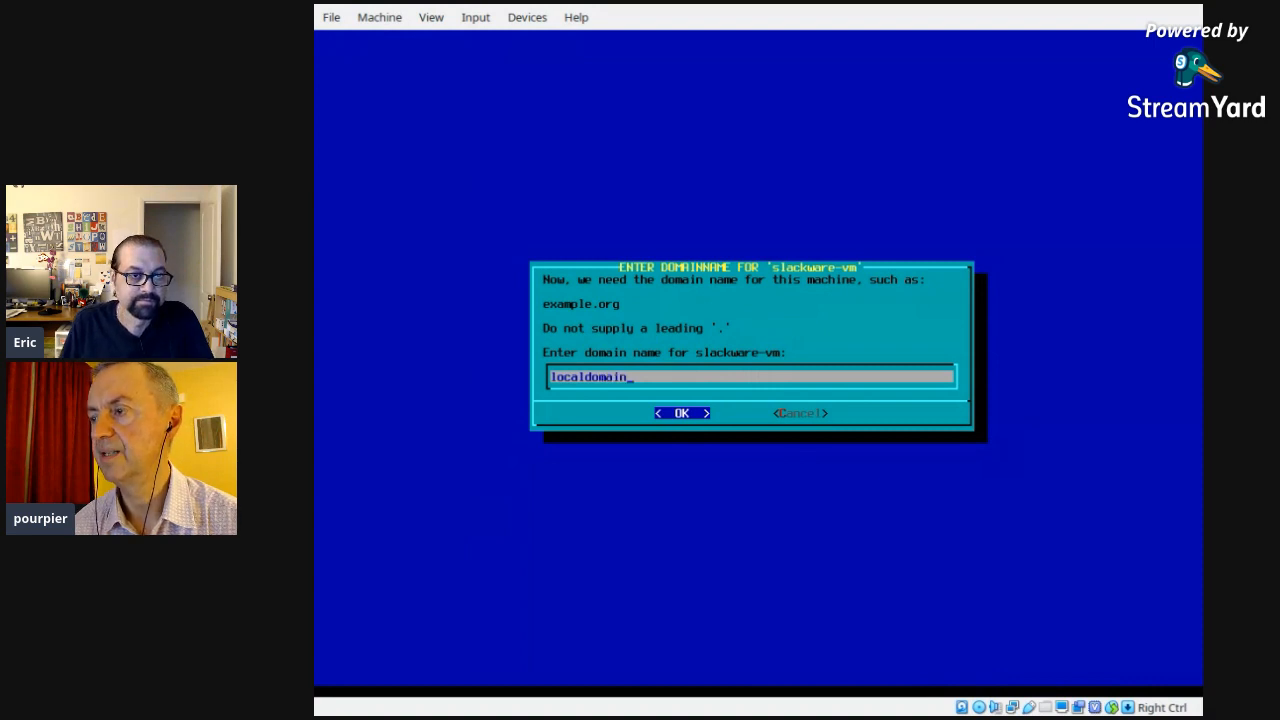
key("Return")
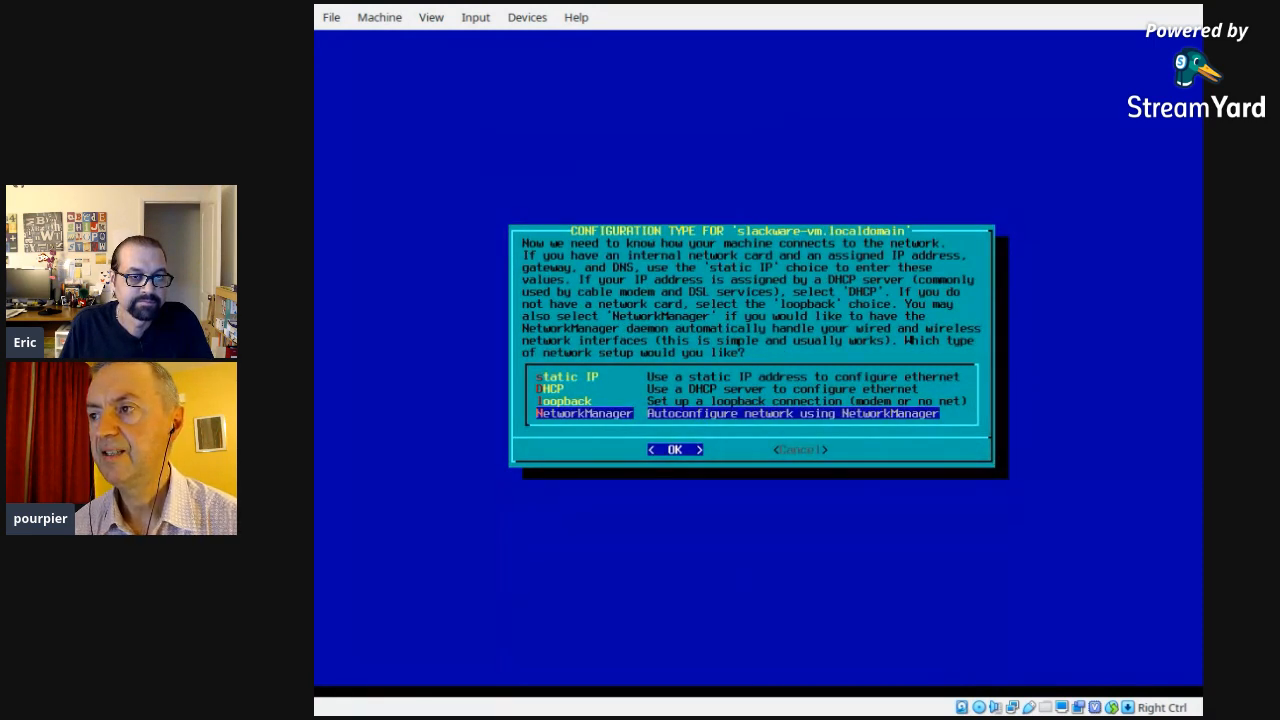
Step: Set the network configuration type to DHCP without a DHCP hostname, and confirm the network setup
key("Up")
key("Up")
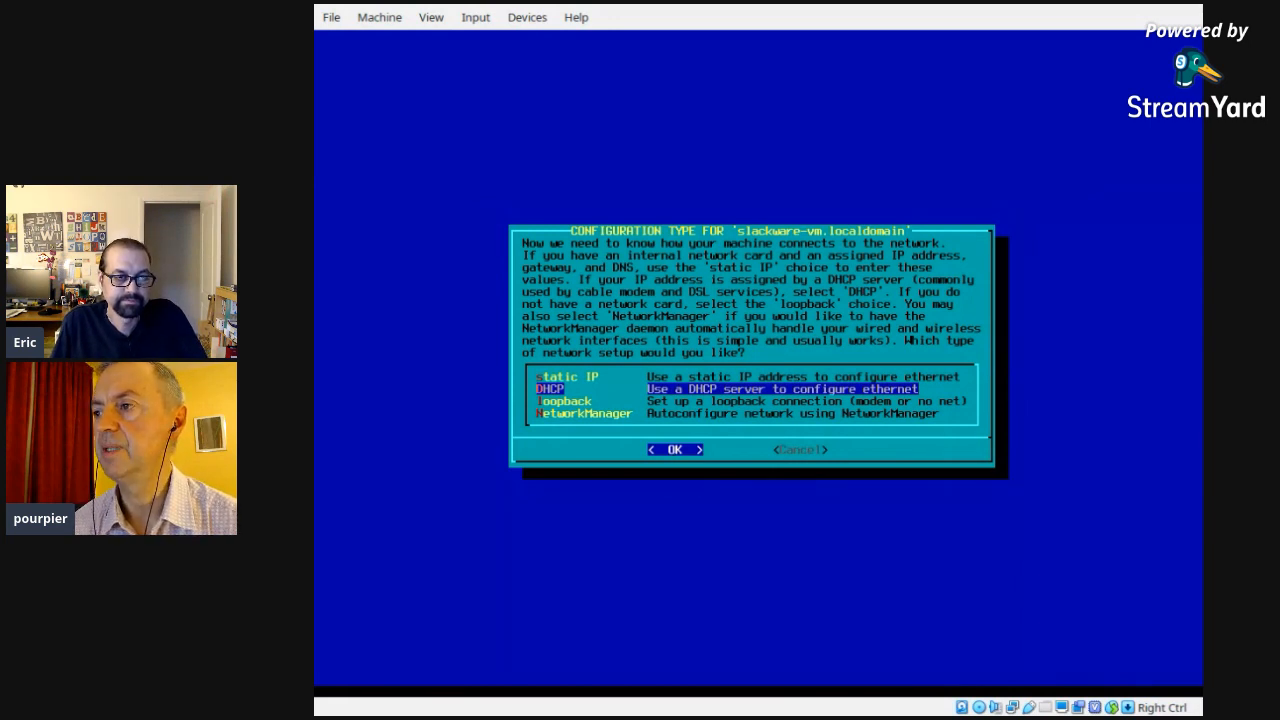
key("Return")
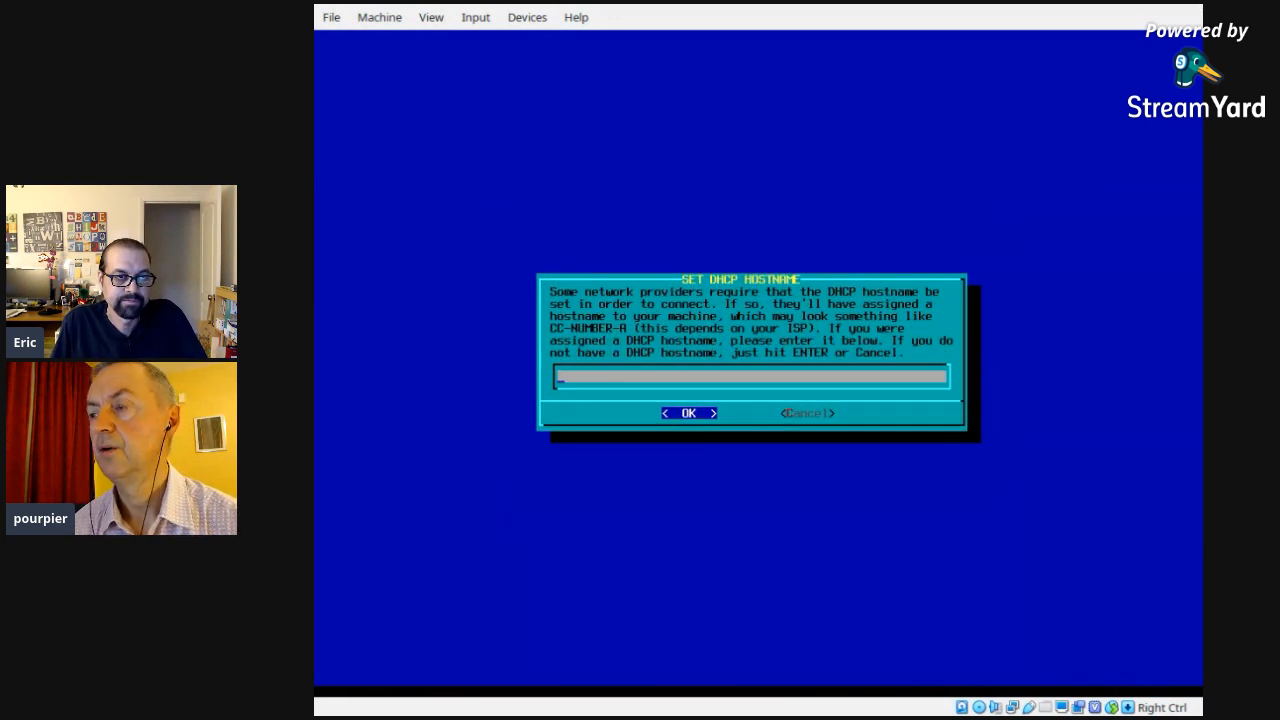
key("Return")
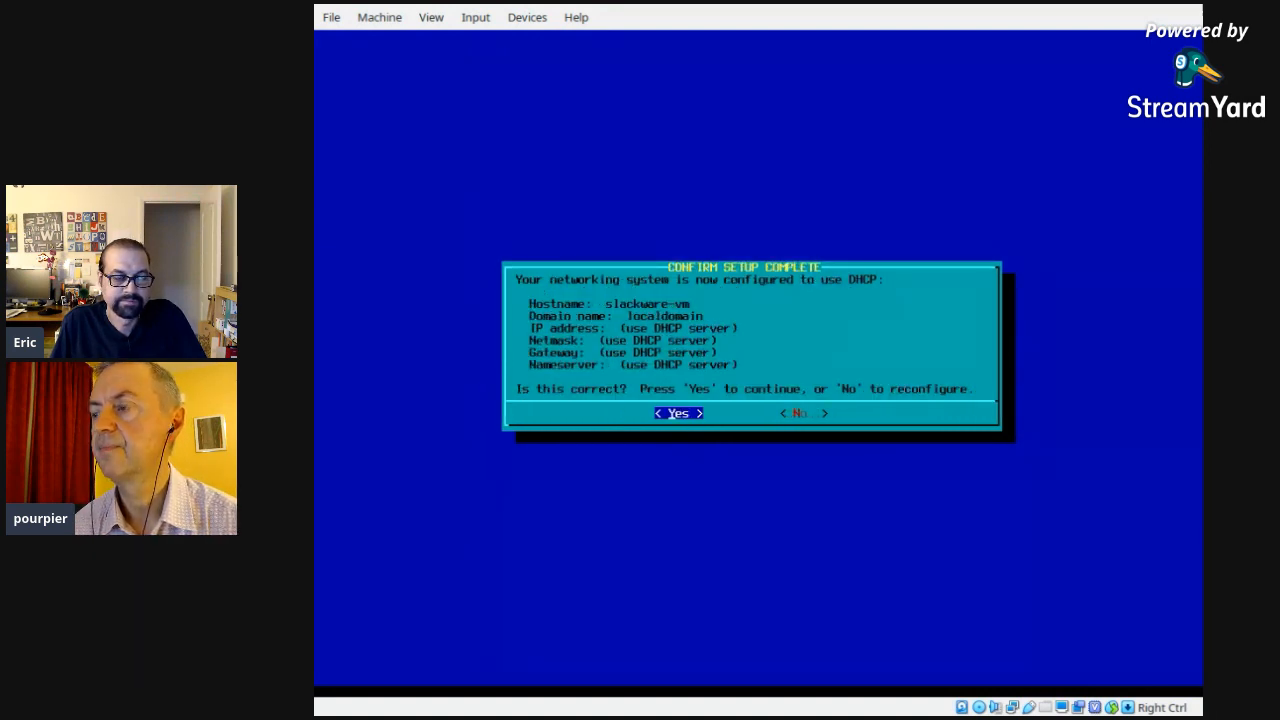
key("Return")
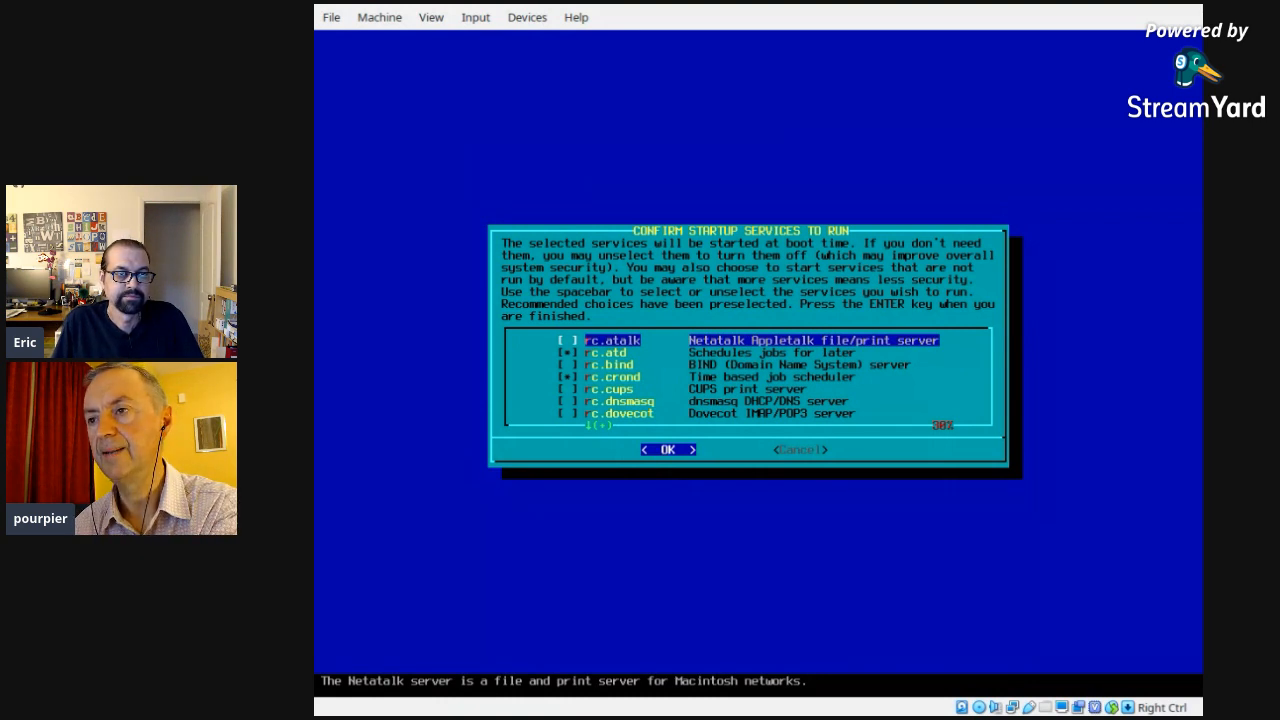
Step: Examine the list of startup services from rc.atalk to rc.pcmcia and return to its beginning
key("Down")
key("Down")
key("Down")
key("Down")
key("Down")
key("Down")
key("Down")
key("Down")
key("Down")
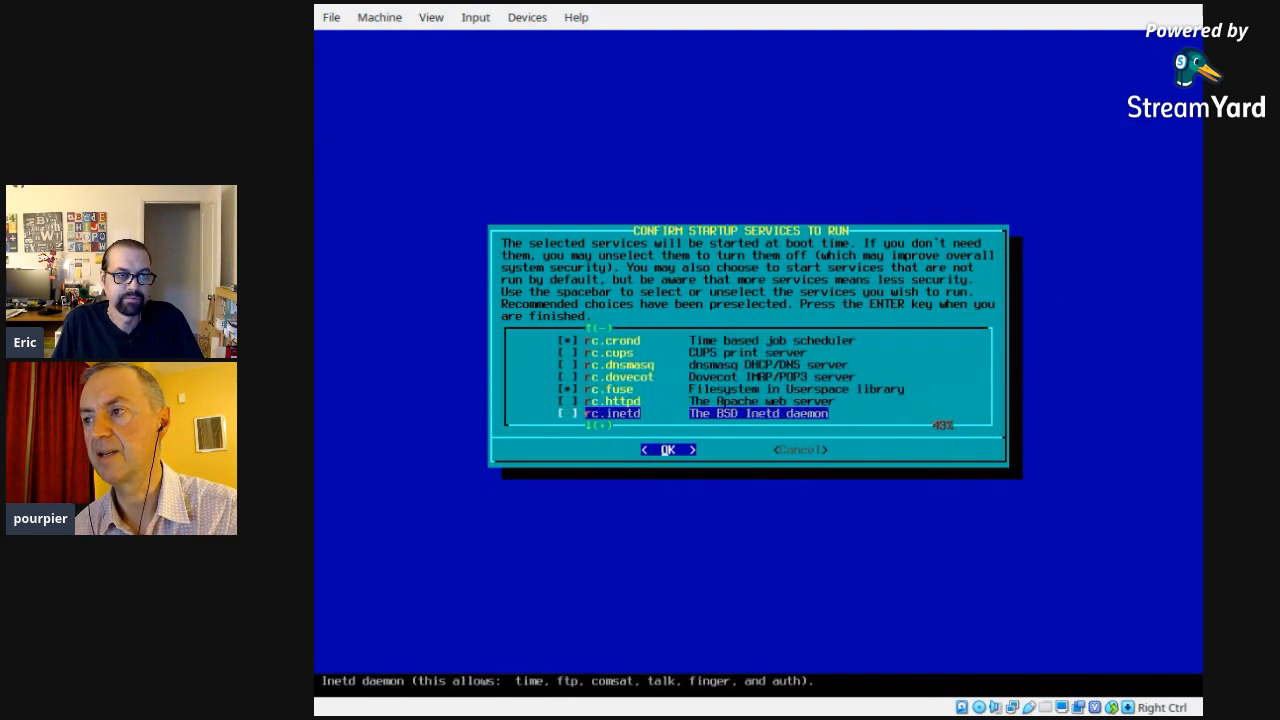
key("Down")
key("Down")
key("Down")
key("Down")
key("Down")
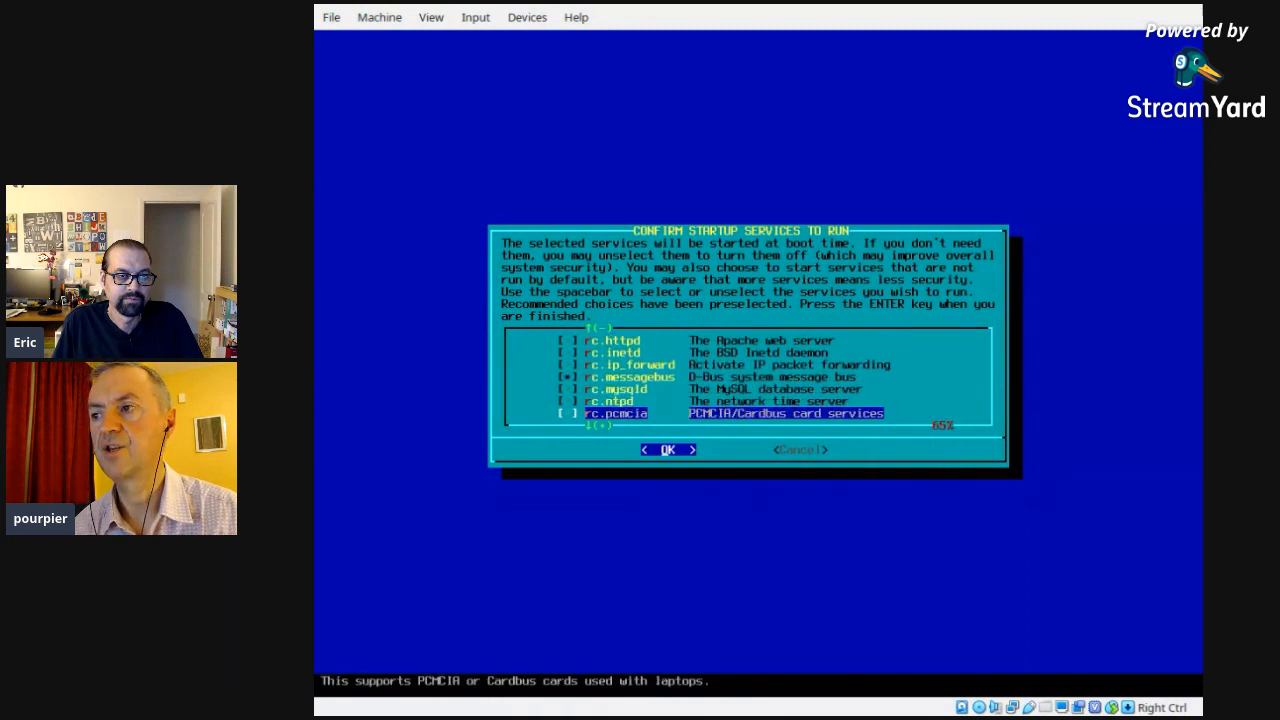
key("Up")
key("Up")
key("Up")
key("Up")
key("Up")
key("Up")
key("Up")
key("Up")
key("Up")
key("Up")
key("Up")
key("Up")
key("Up")
key("Up")
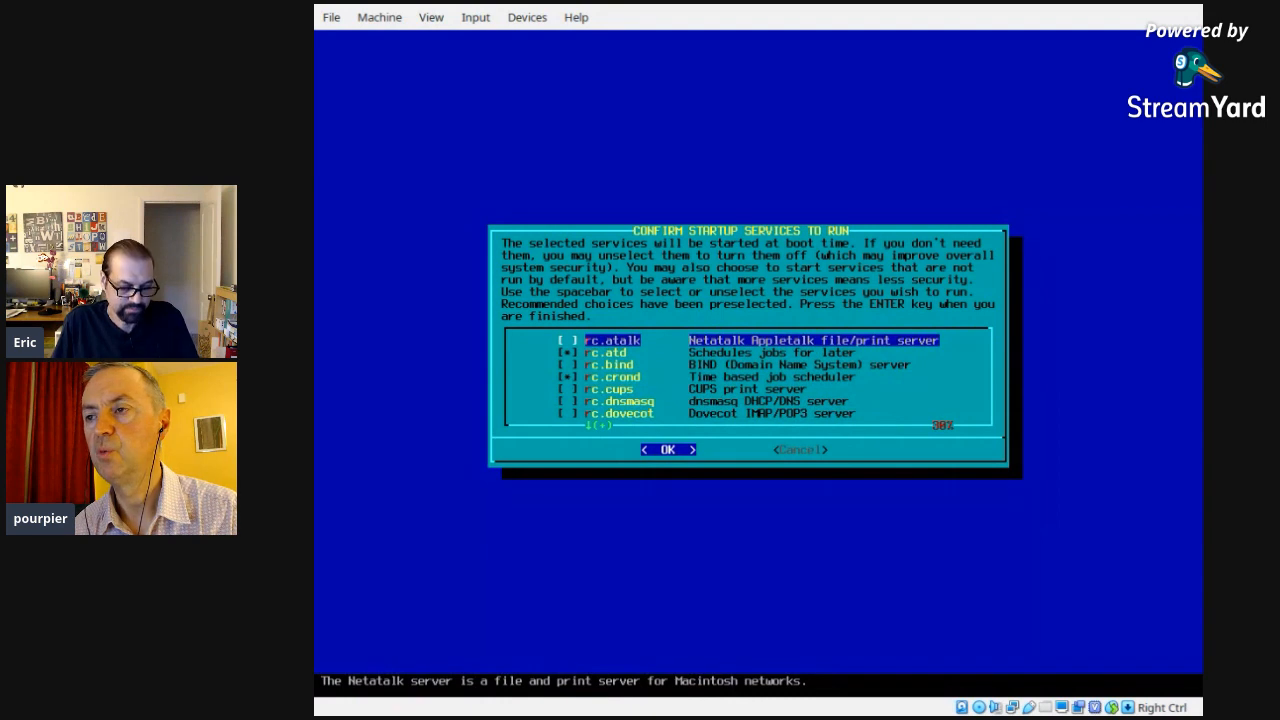
Step: Accept the preselected startup services to run at boot time
key("Right")
key("Left")
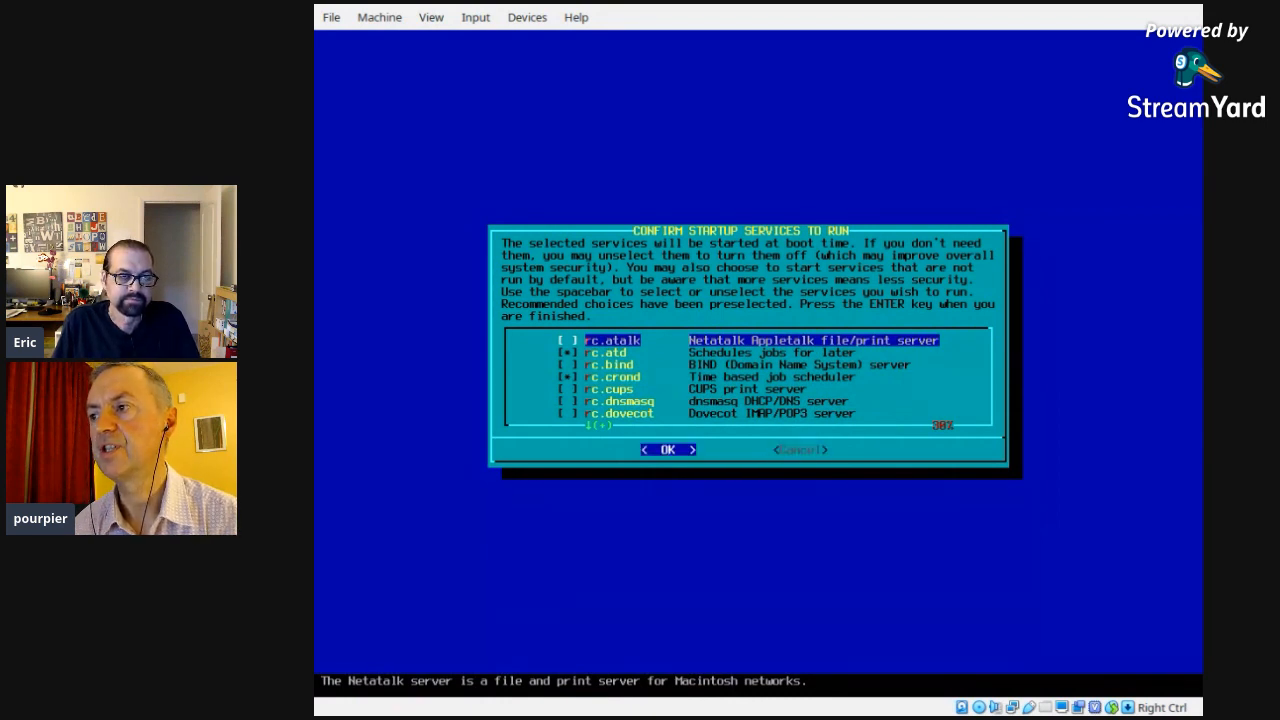
key("Return")
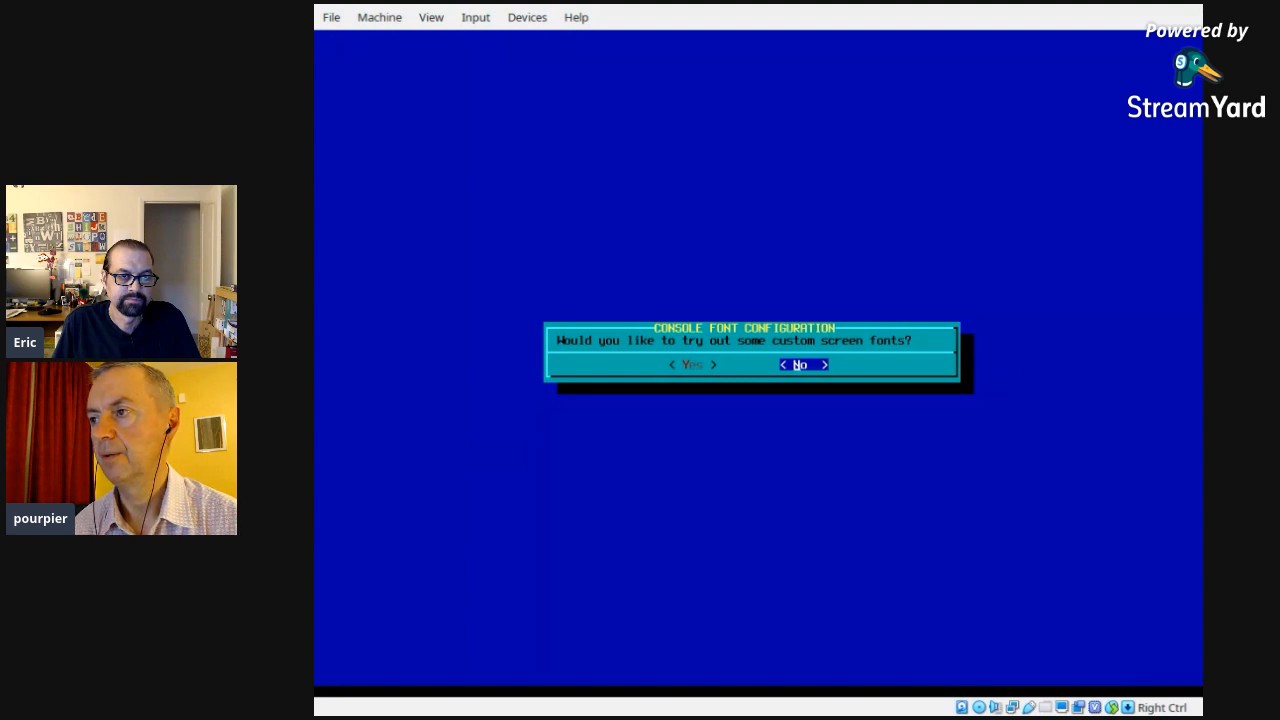
Step: Decline trying custom screen fonts, and specify that the hardware clock is set to UTC
key("Return")
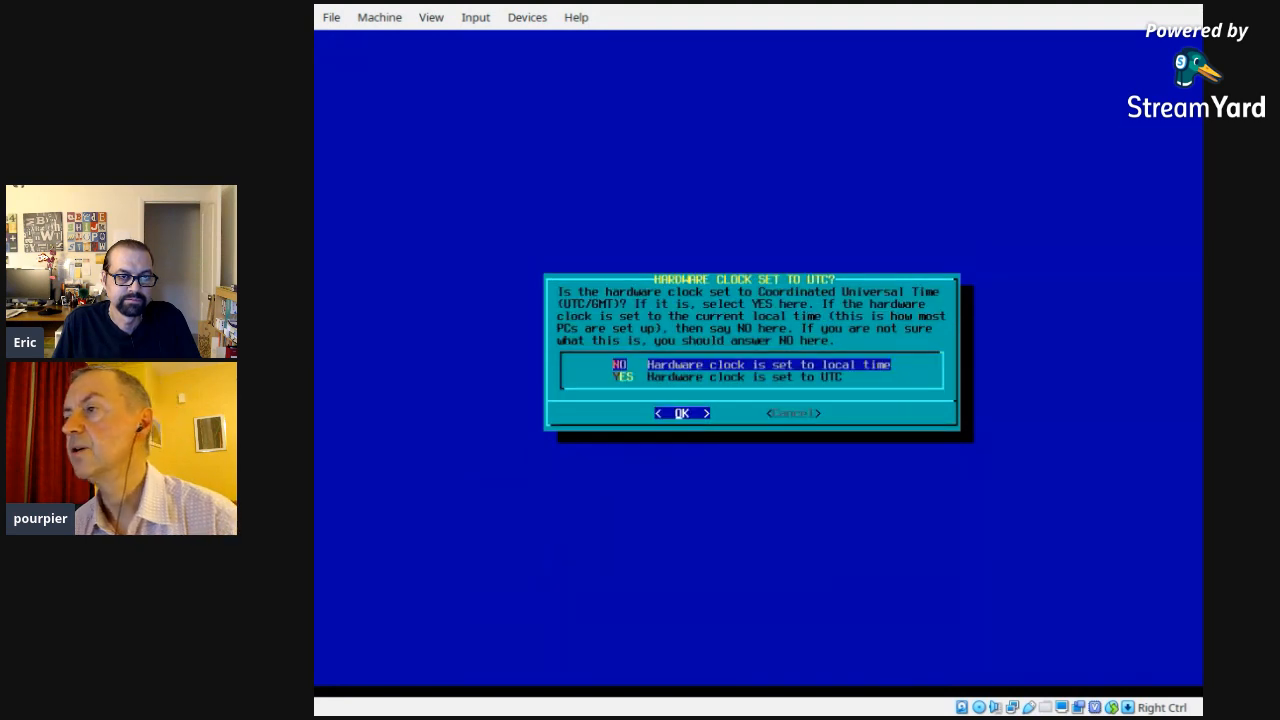
key("Down")
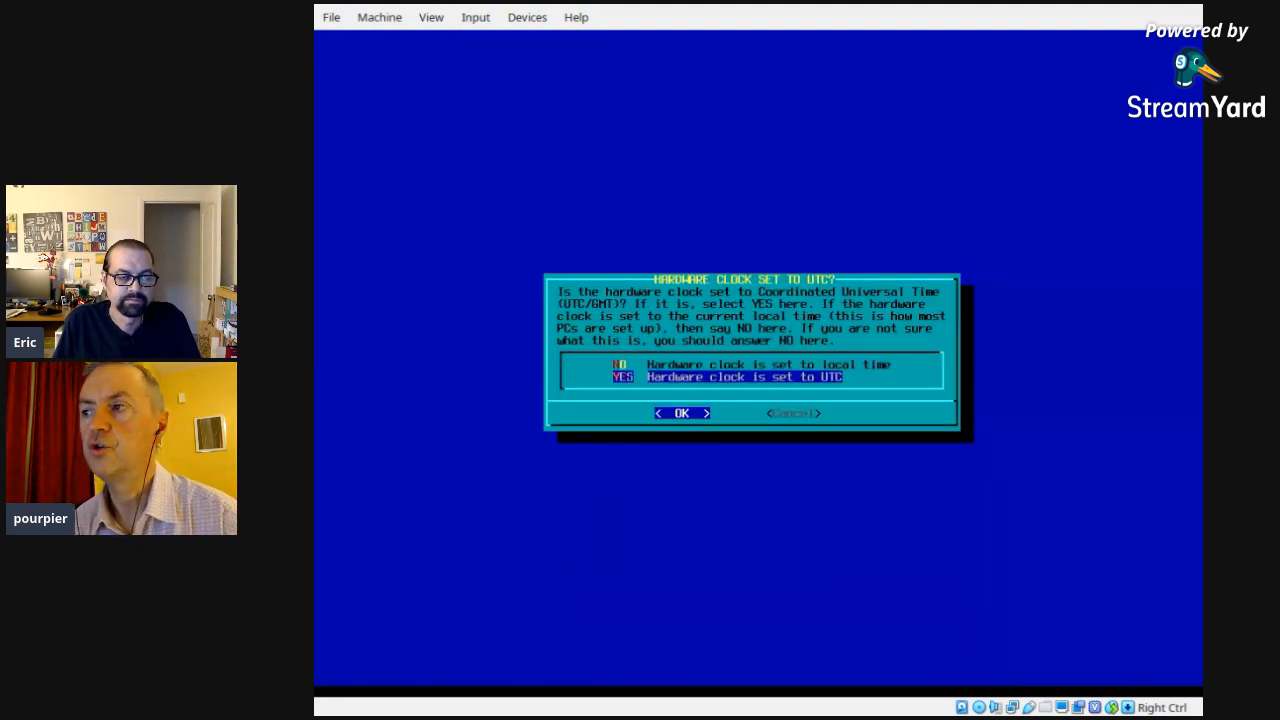
key("Return")
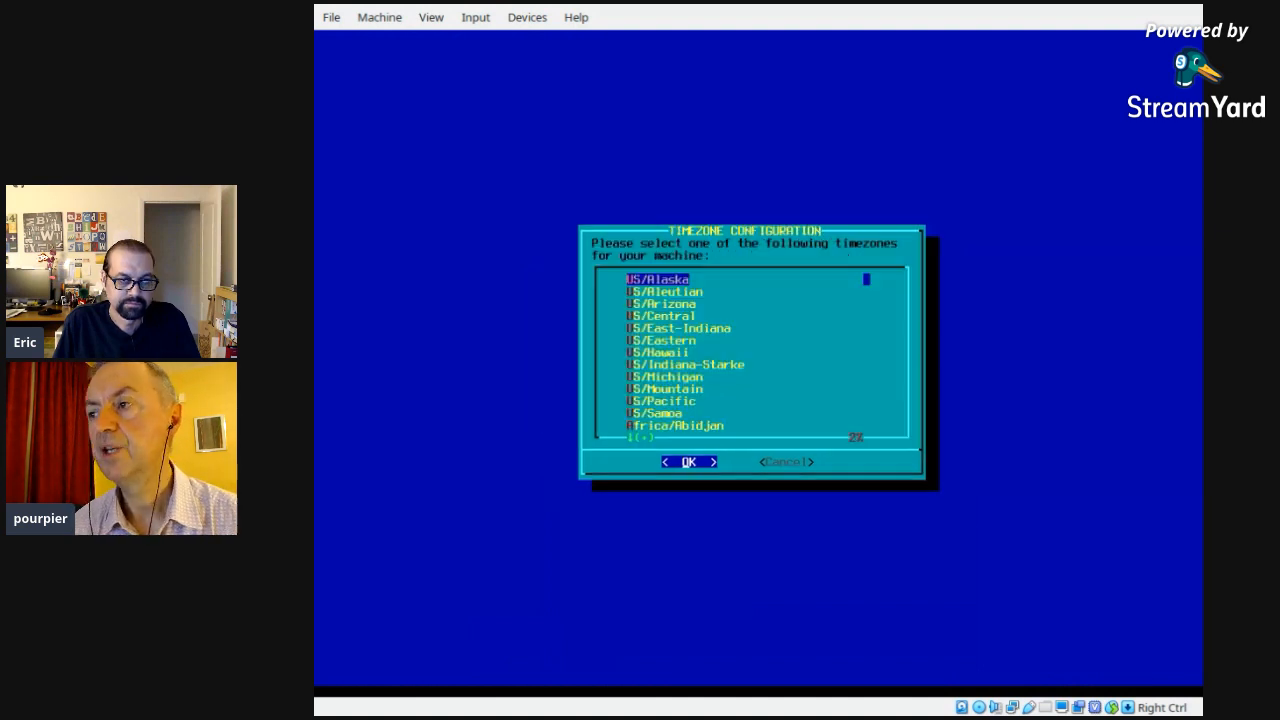
Step: Set the machine's timezone to US/Central, and skip choosing a default window manager for X
key("Down")
key("Down")
key("Down")
key("Down")
key("Down")
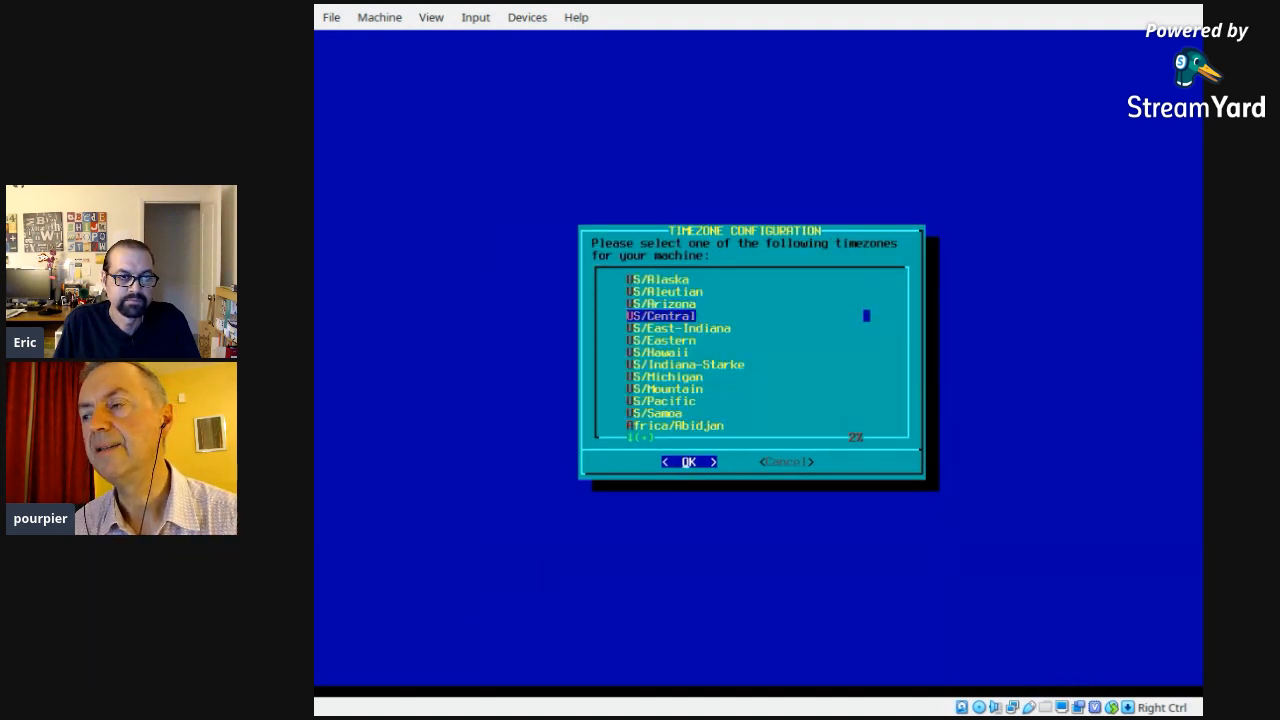
key("Return")
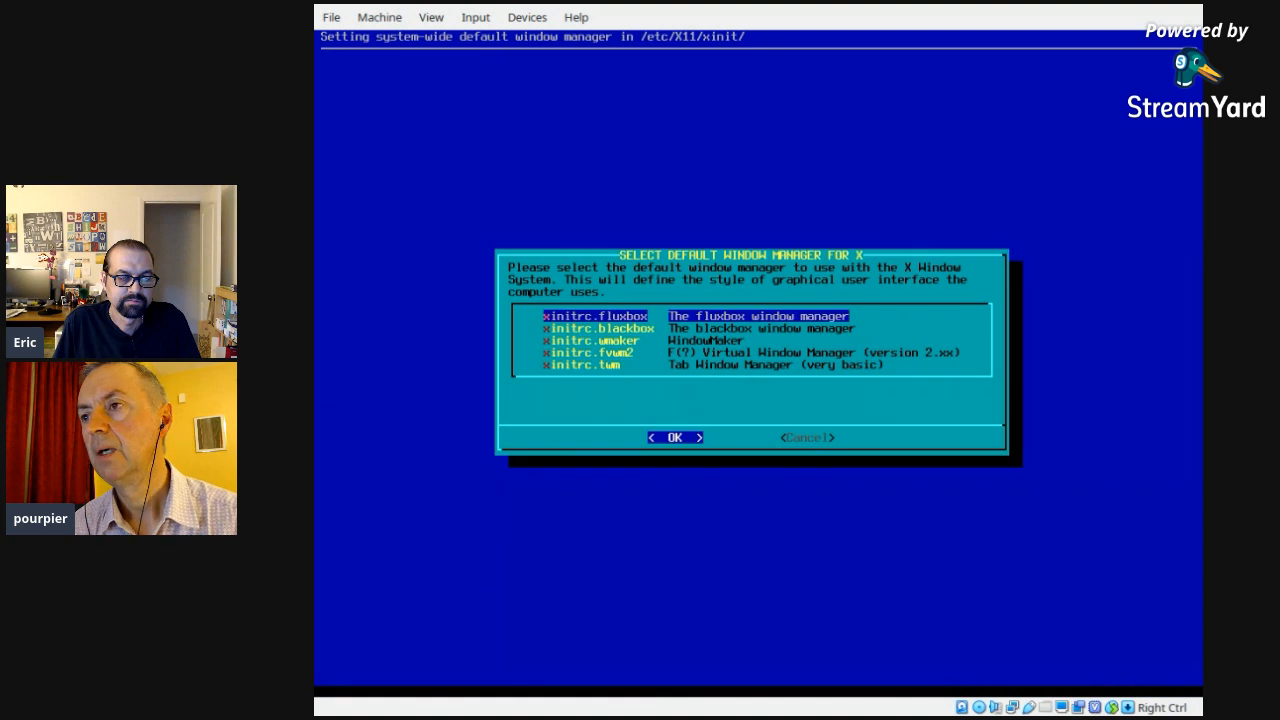
key("Tab")
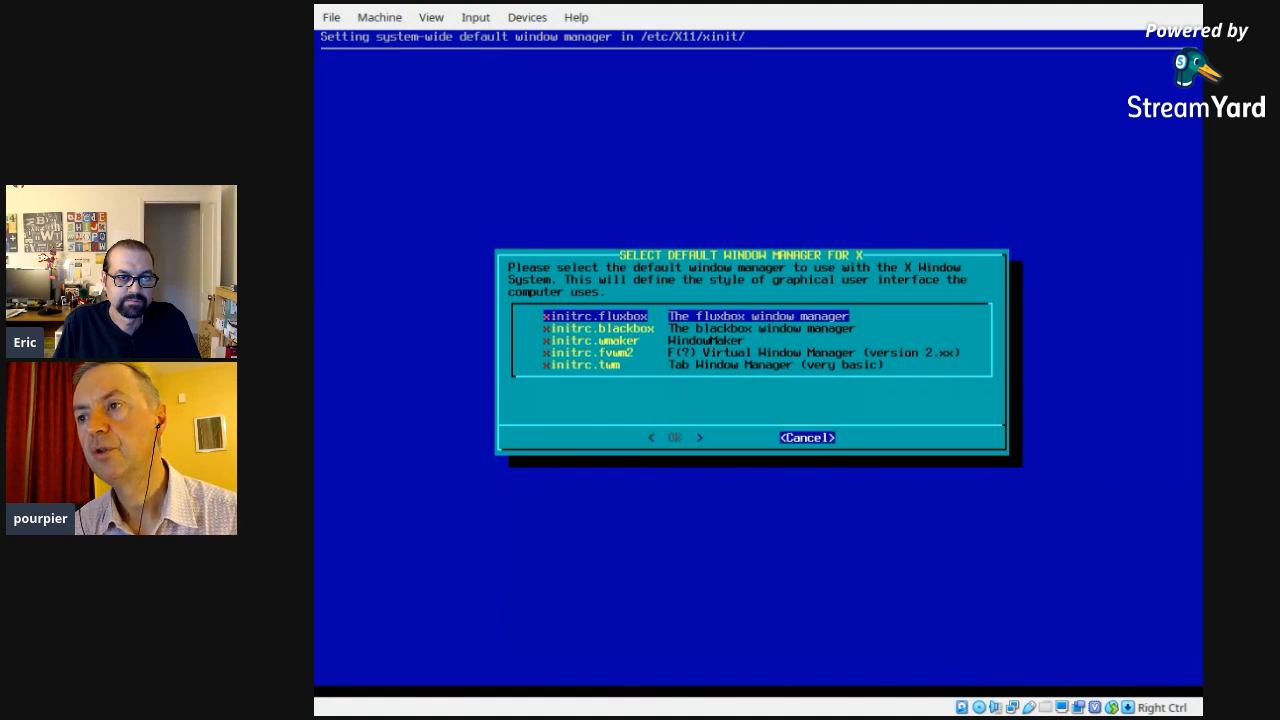
key("Return")
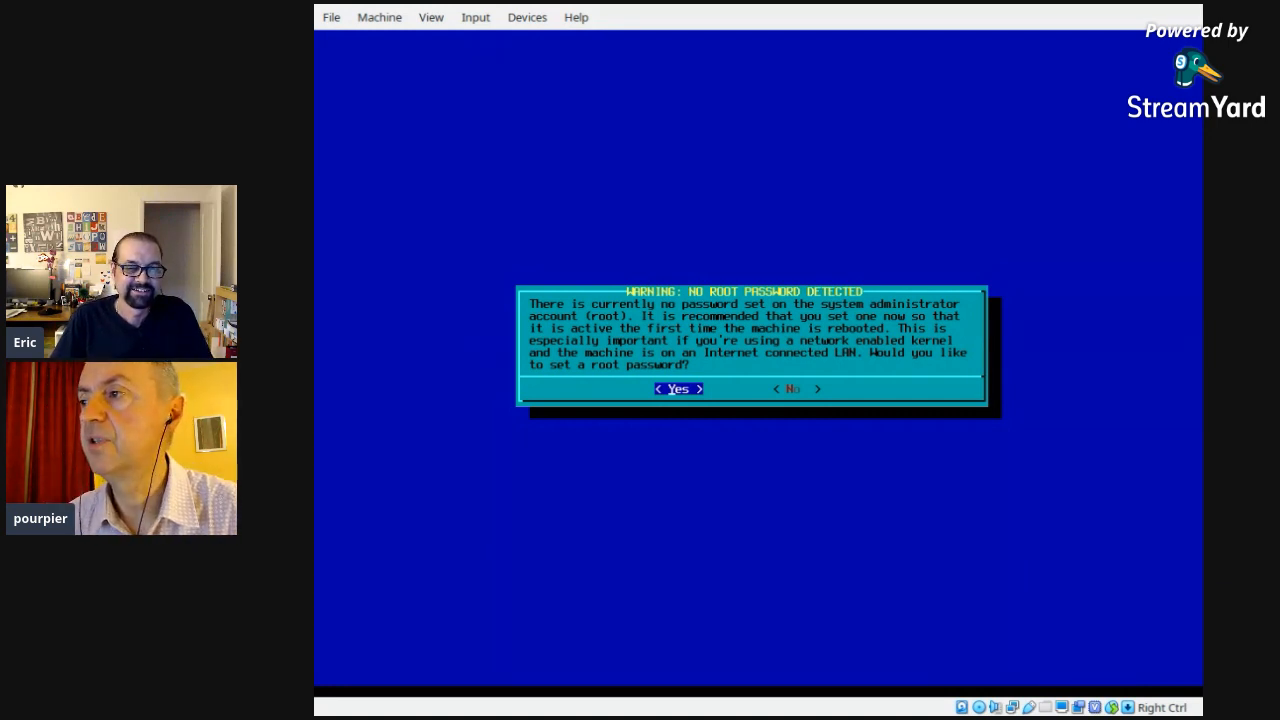
Step: Agree to set a root password, enter and re-enter the password, and acknowledge that setup is complete
key("Return")
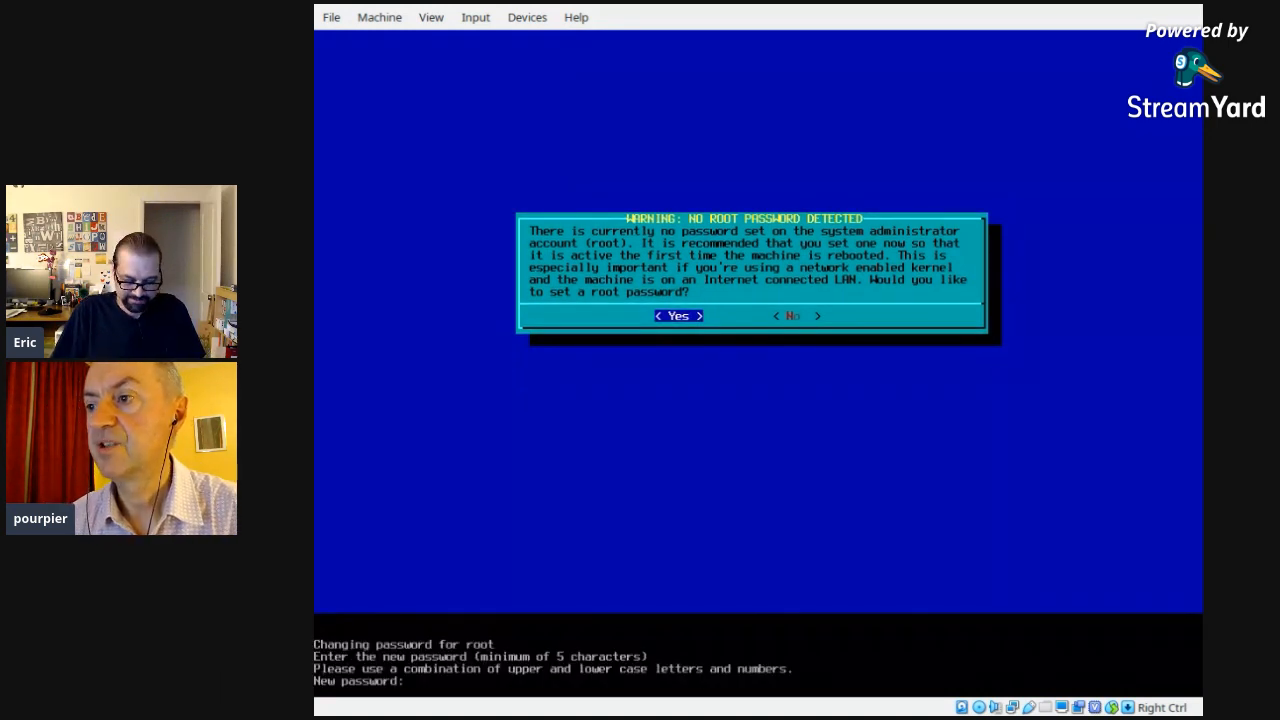
key("Return")
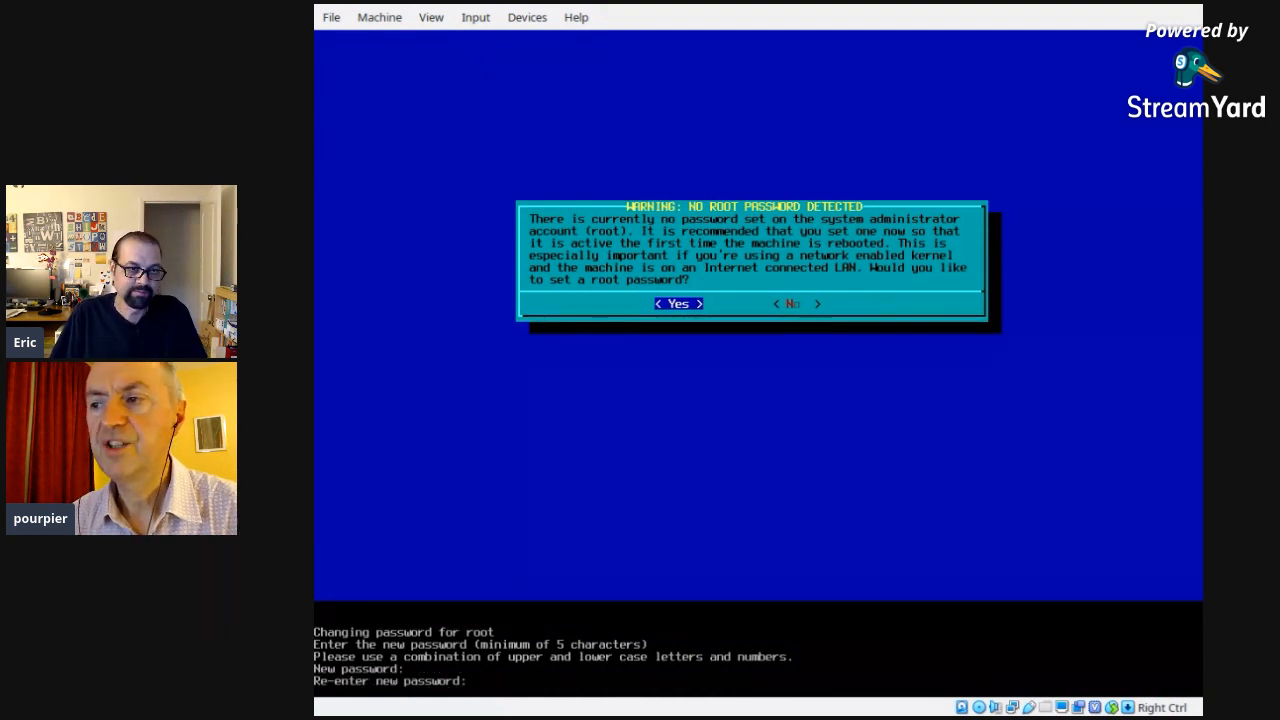
key("Return")
key("Return")
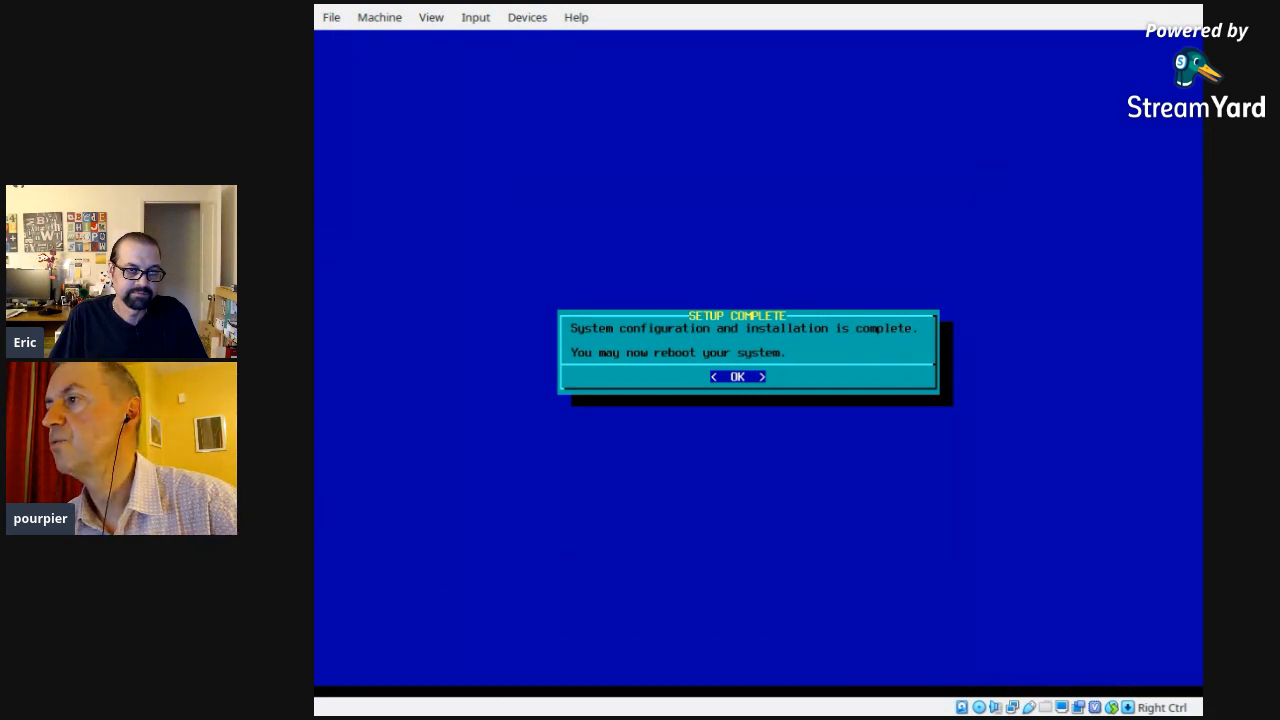
key("Return")
key("Down")
key("Down")
key("Down")
key("Down")
key("Down")
key("Down")
key("Down")
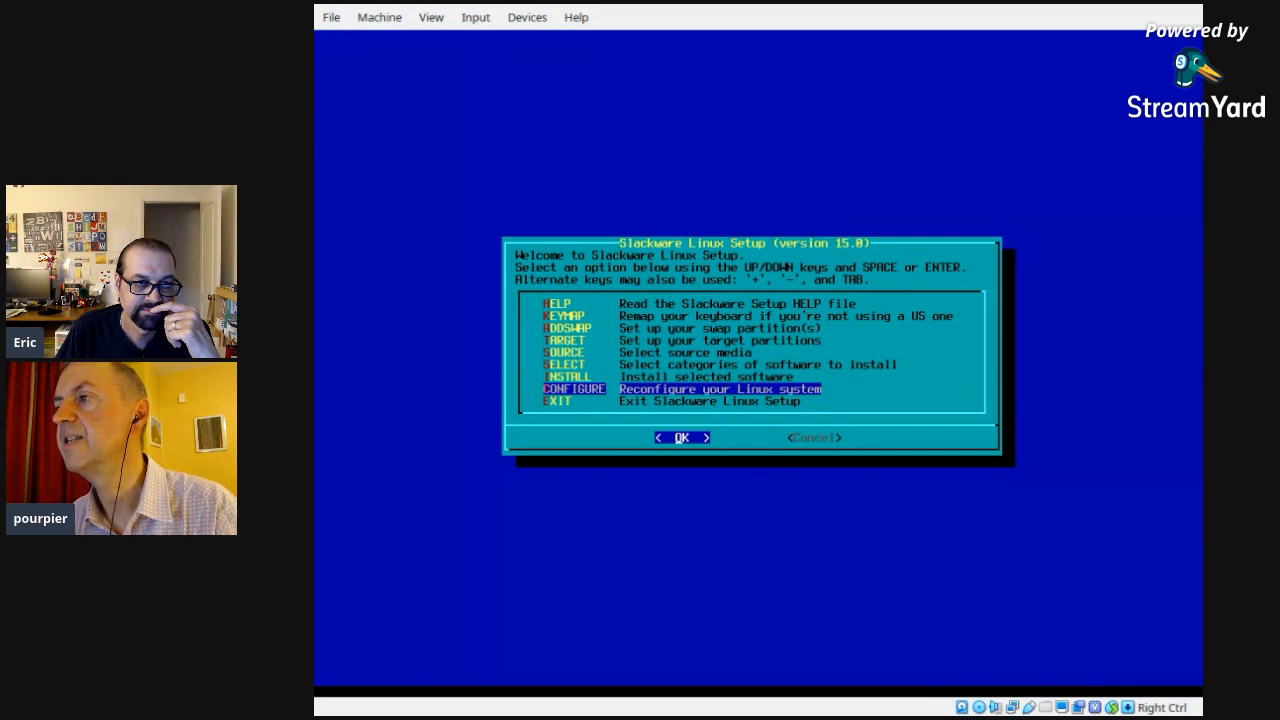
key("Return")
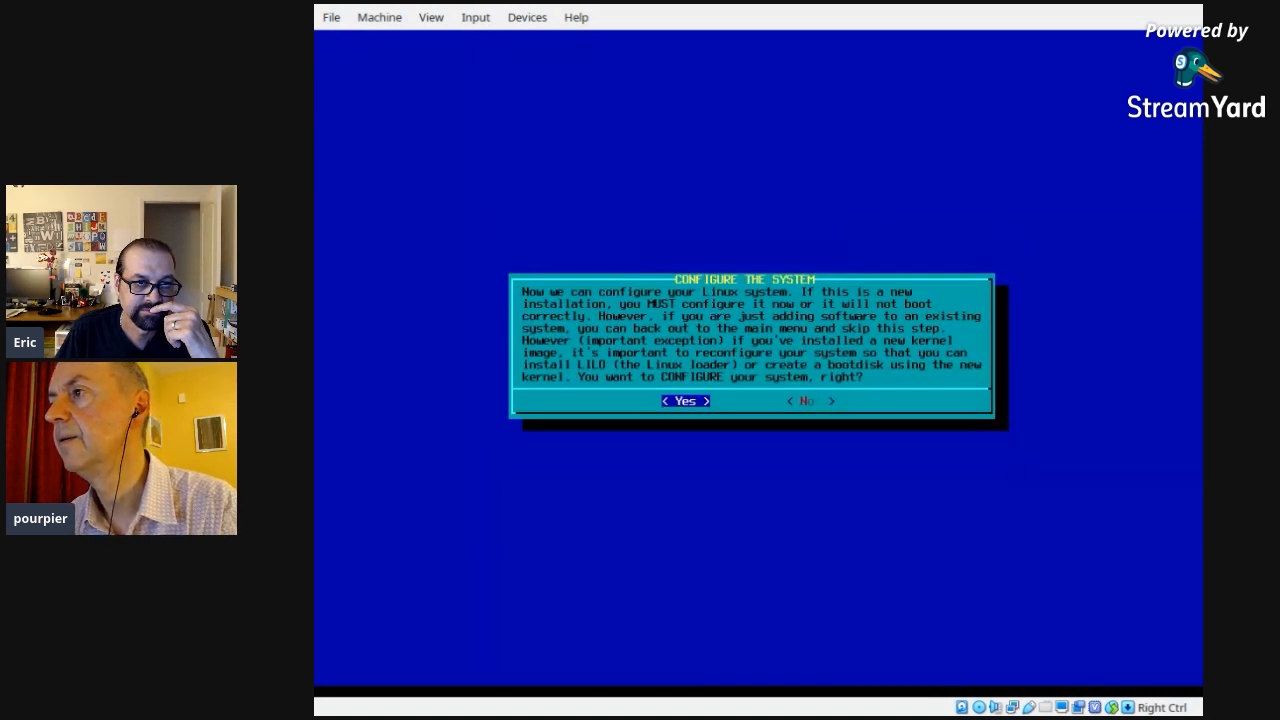
key("Tab")
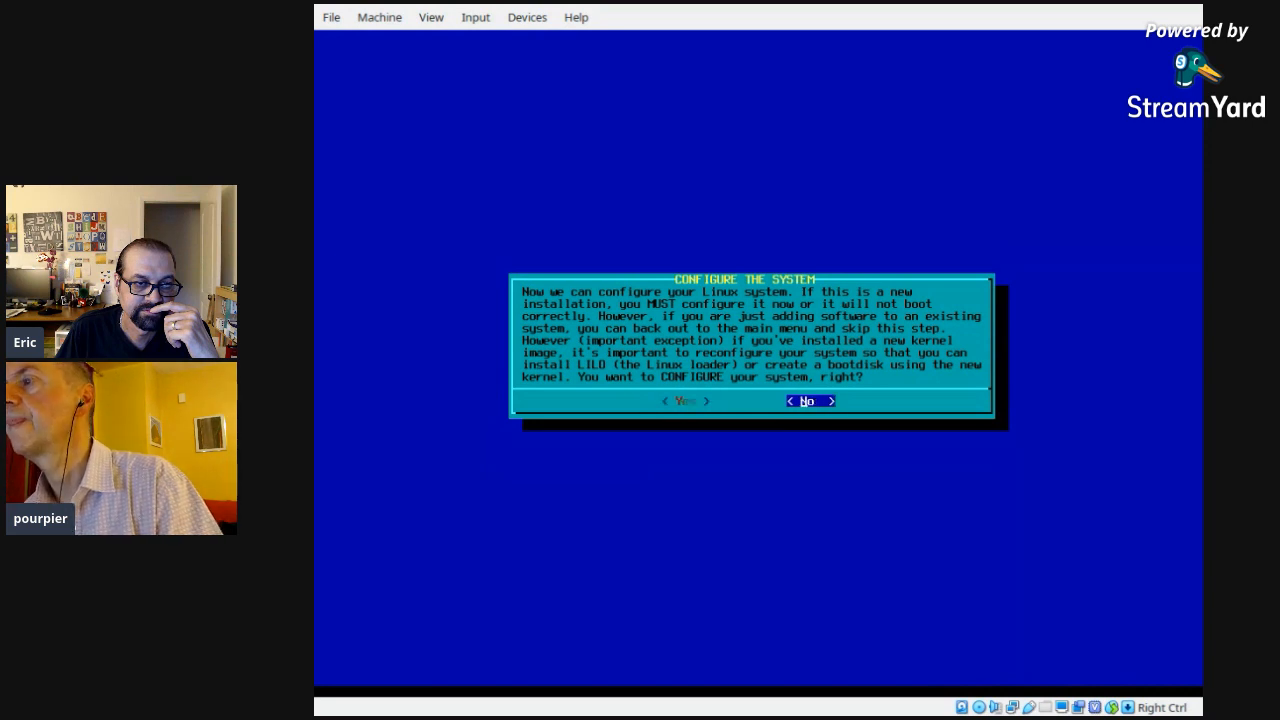
key("Return")
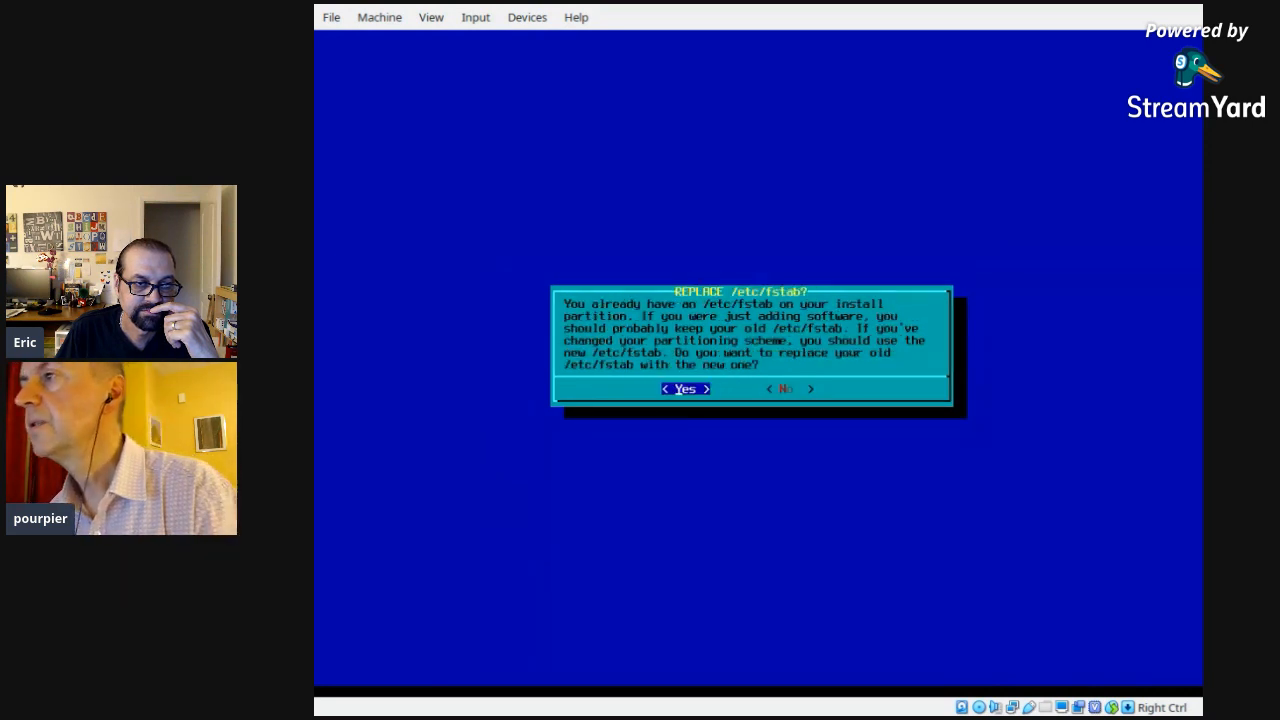
key("Tab")
key("Return")
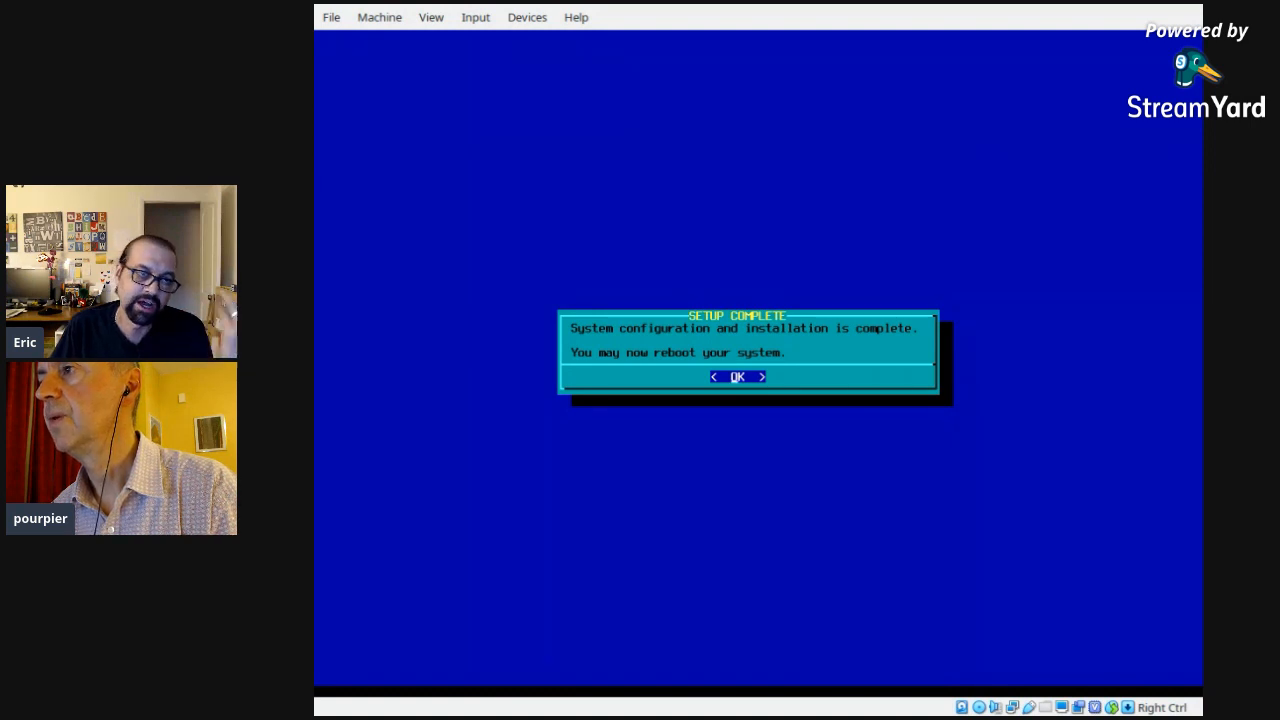
key("Return")
Step: Exit Slackware Linux Setup, acknowledge removal of the installation disc, and decline the reboot to drop to a shell
key("Down")
key("Down")
key("Down")
key("Down")
key("Down")
key("Down")
key("Down")
key("Down")
key("Return")
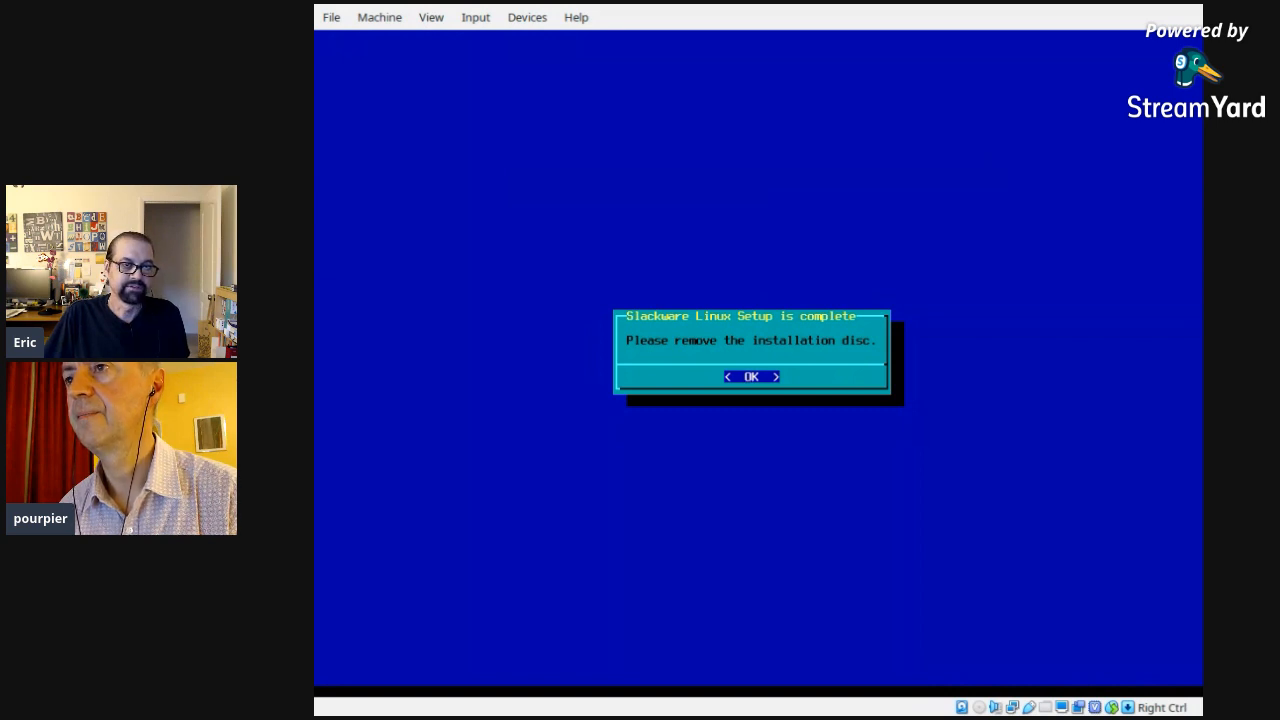
key("Return")
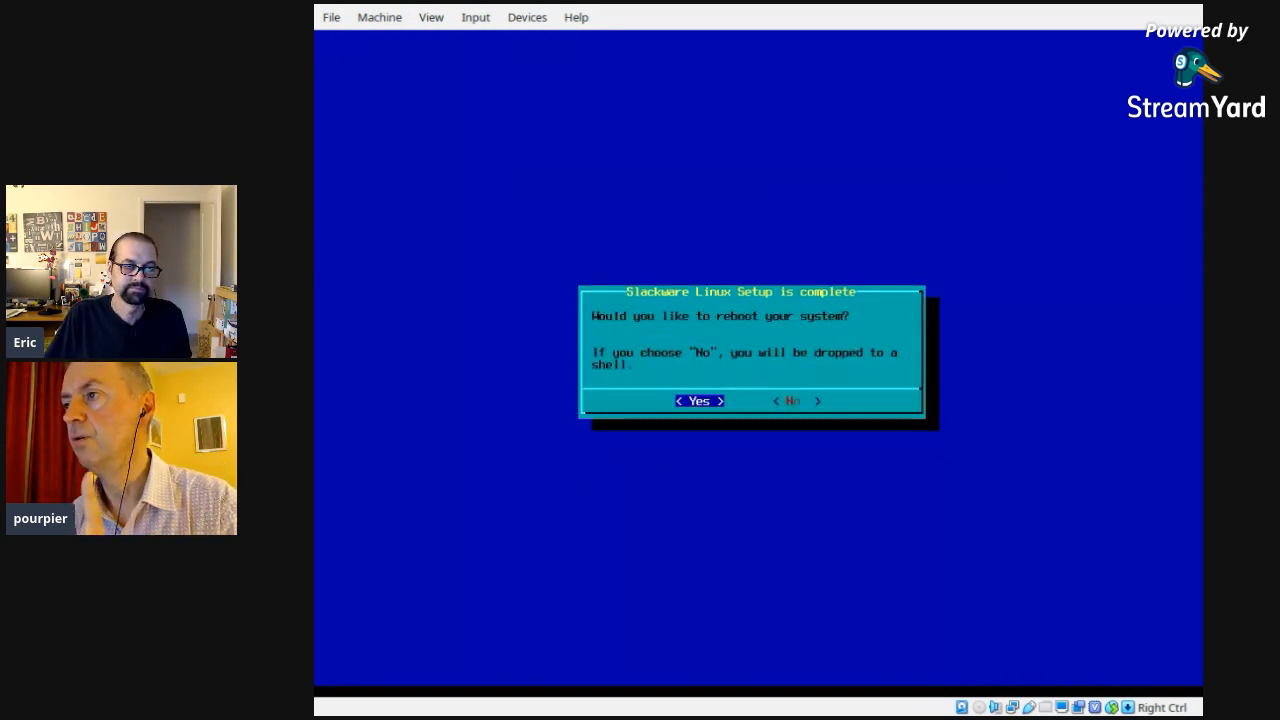
key("Right")
key("Return")
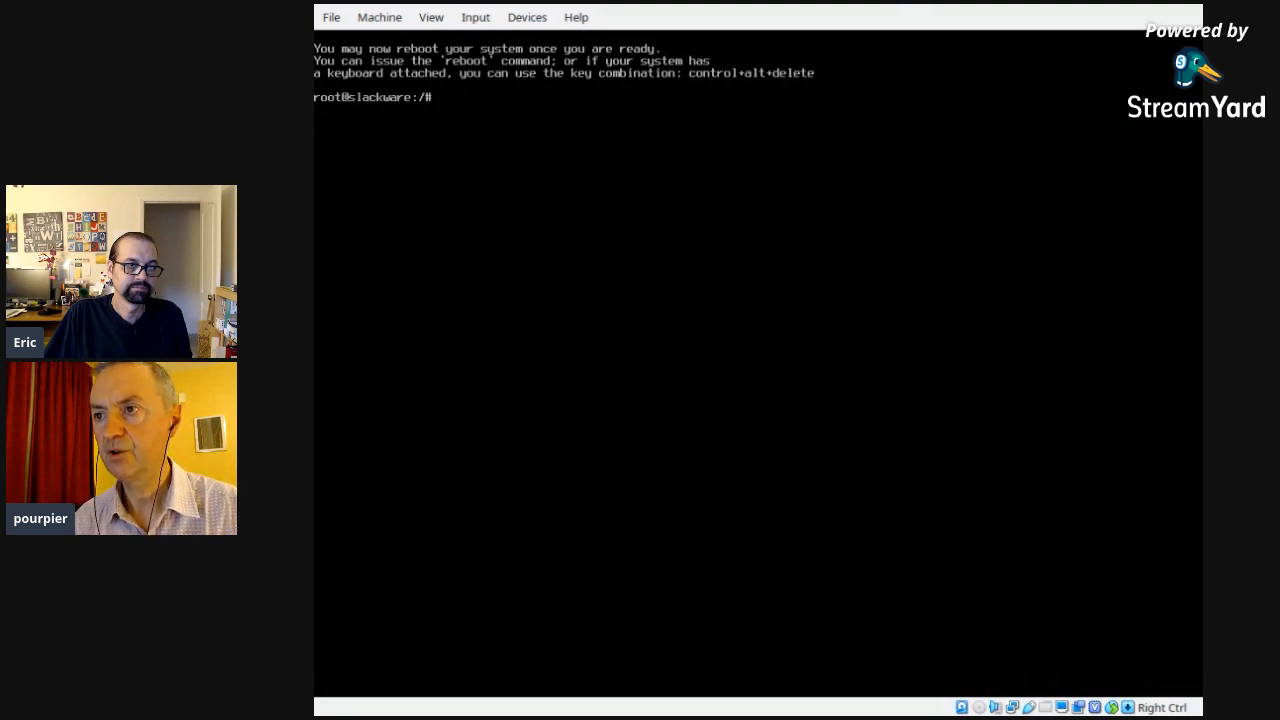
Step: List the mounted filesystems, and chroot into /mnt/ with /bin/bash as the shell
type("mount")
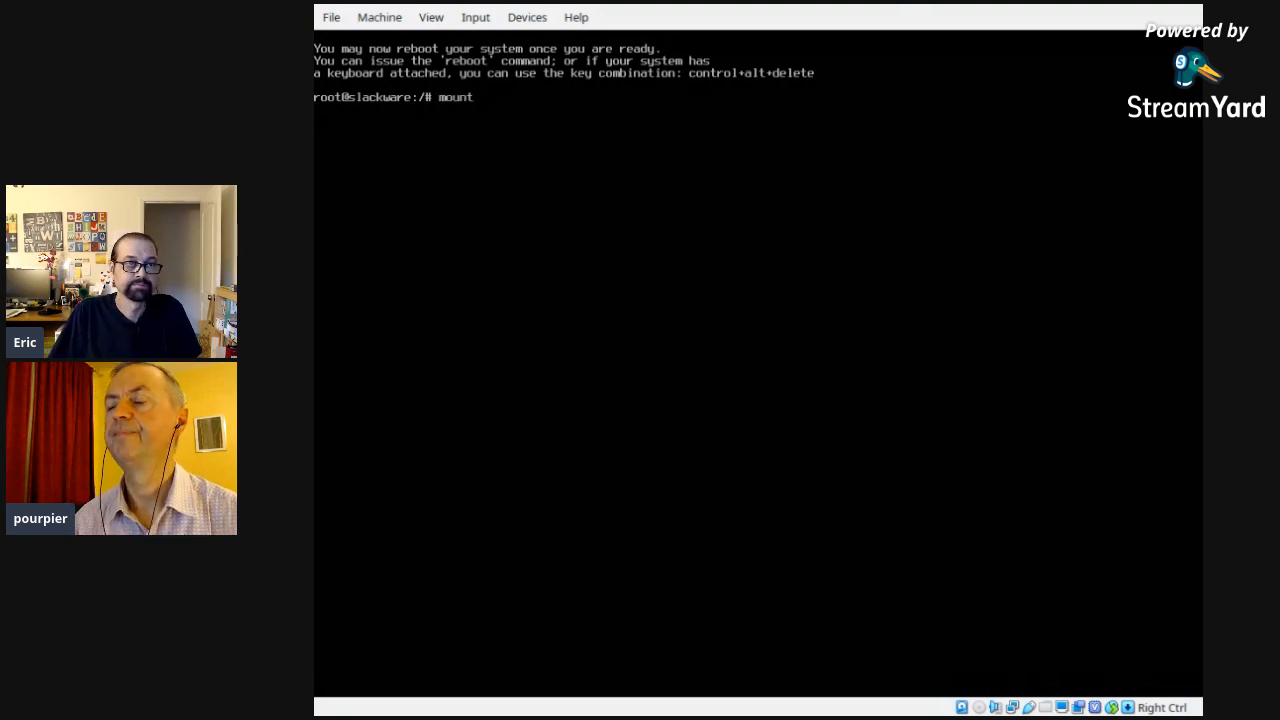
key("Return")
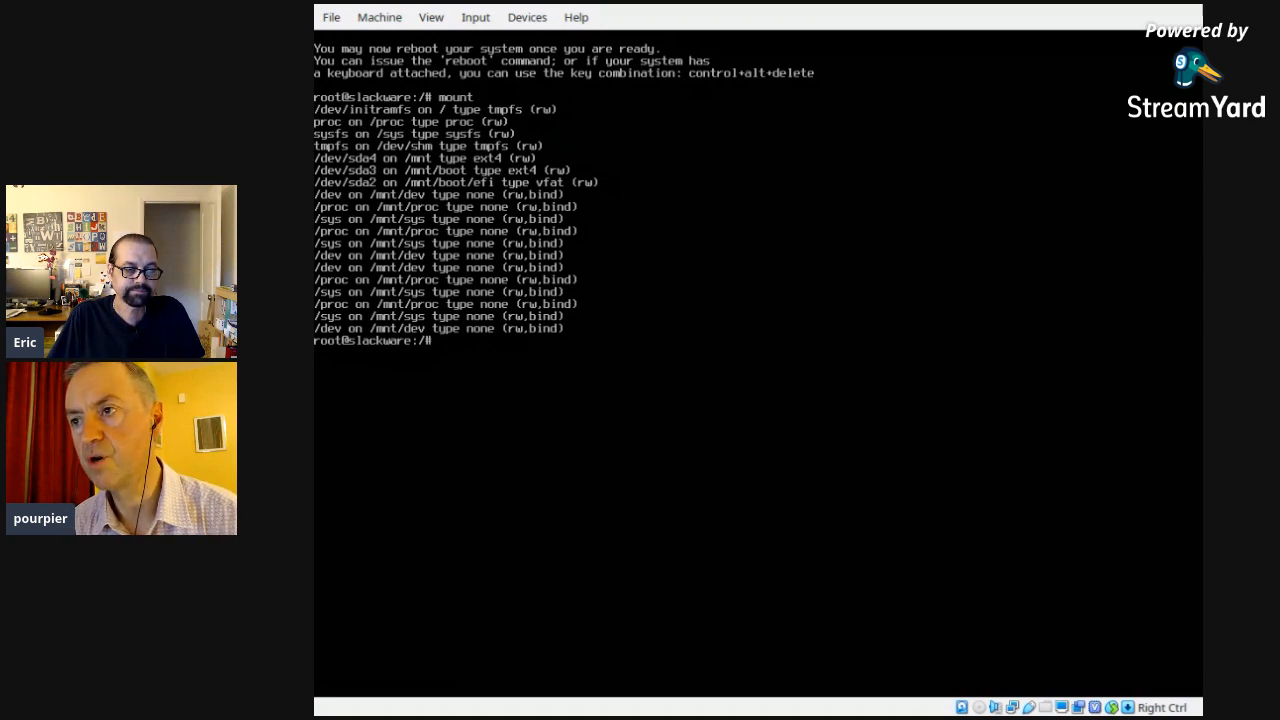
type("chrott")
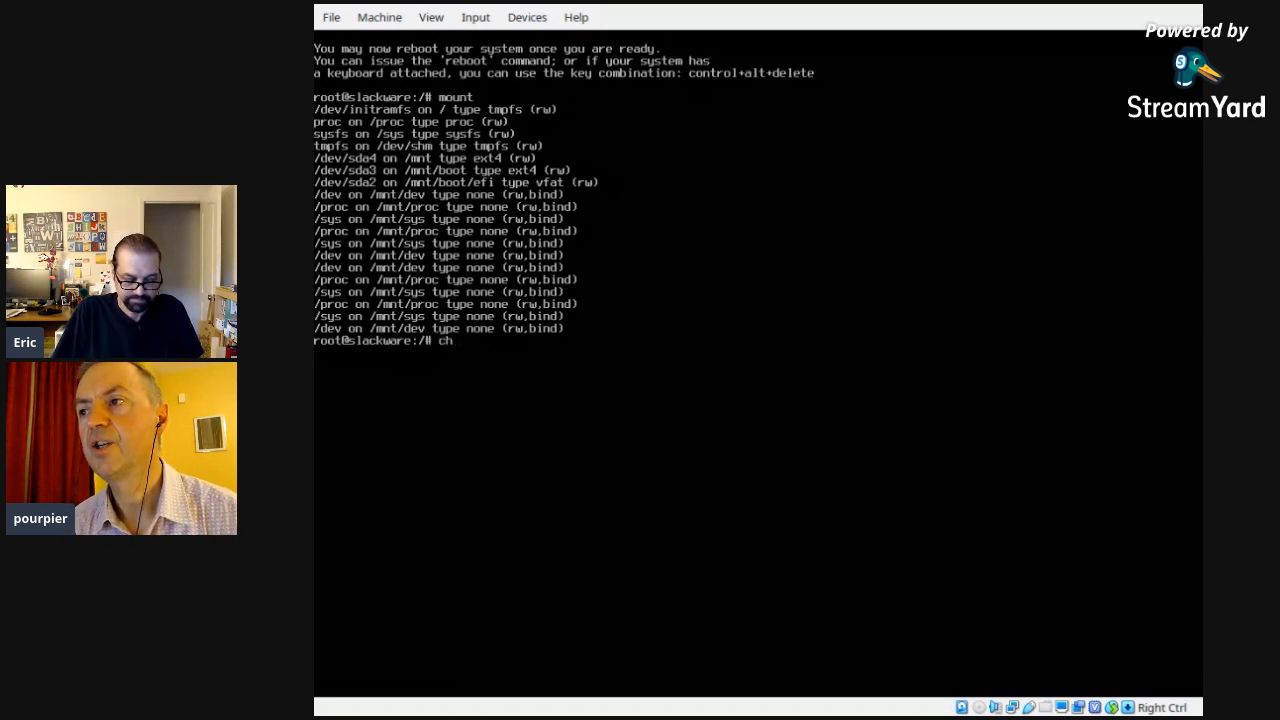
key("BackSpace")
key("BackSpace")
key("BackSpace")
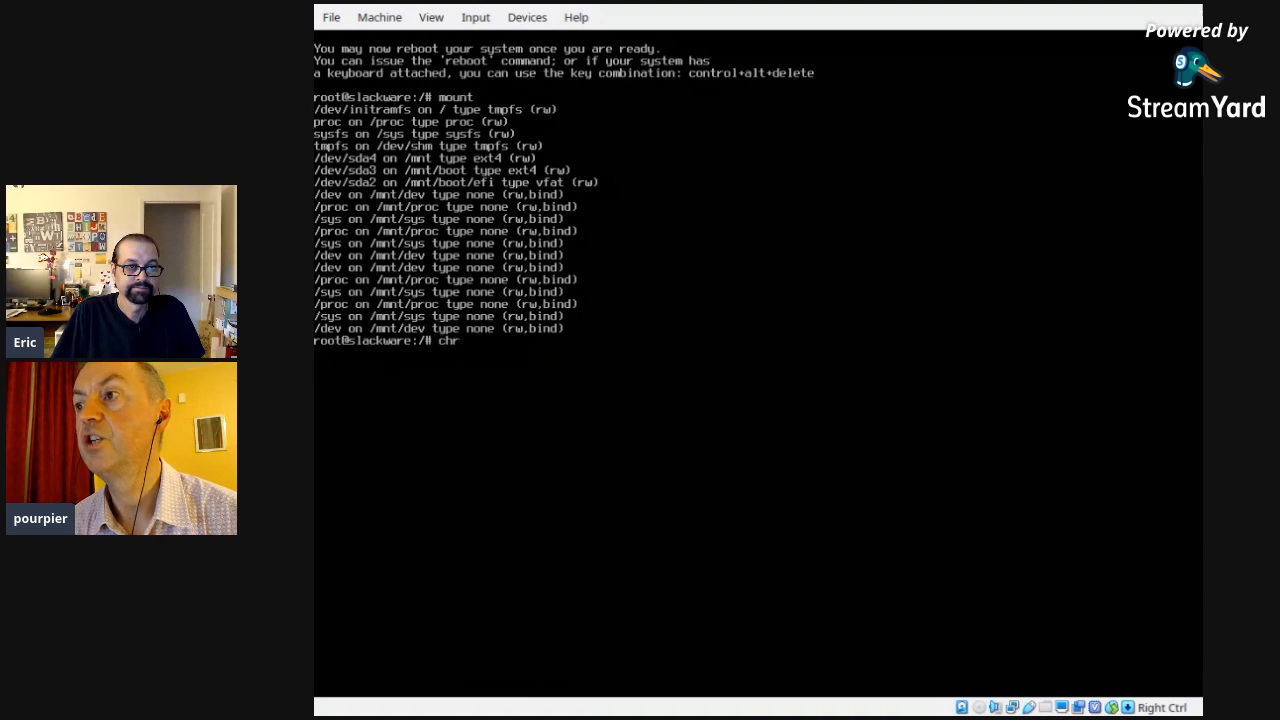
type("oot")
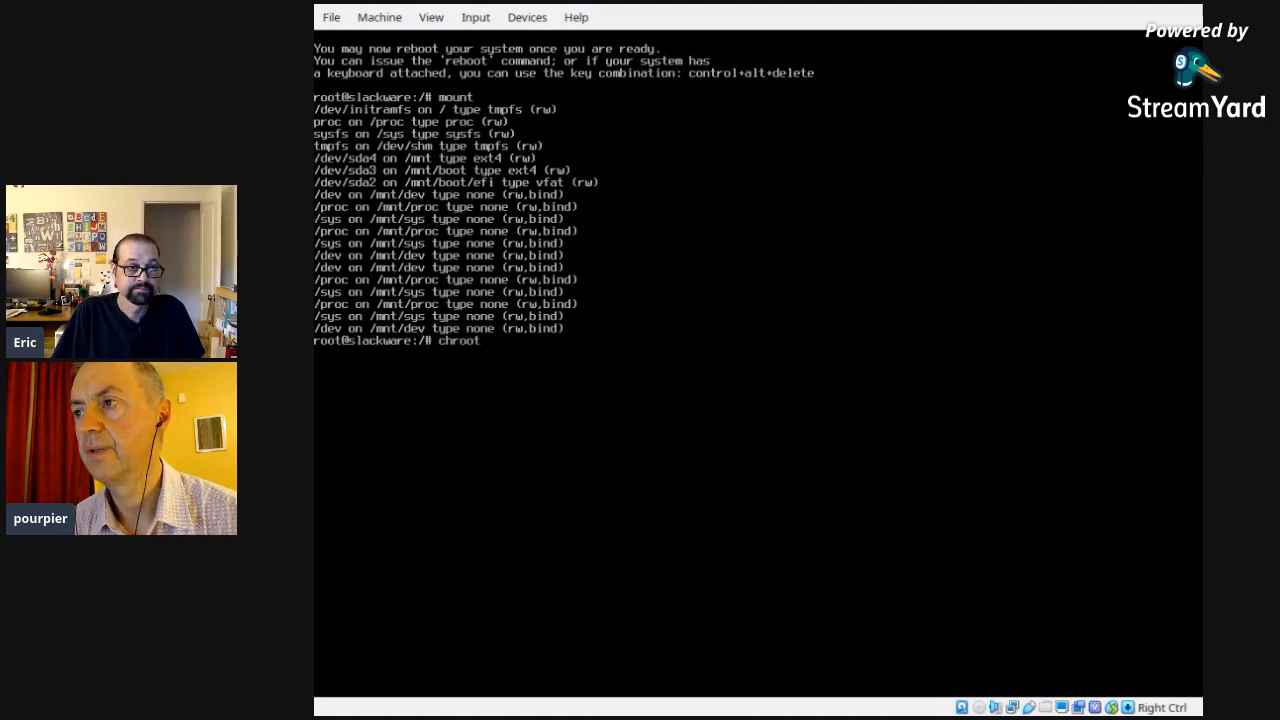
type(" /mnt/")
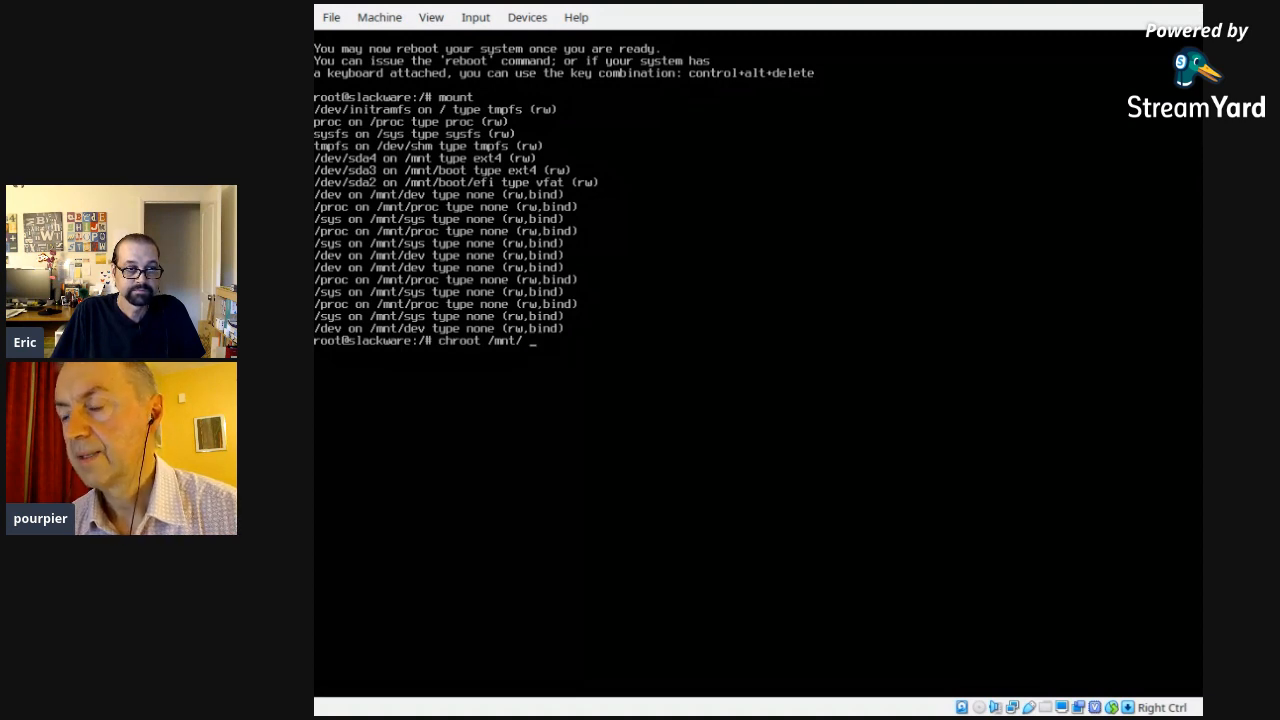
type("/bin/bash")
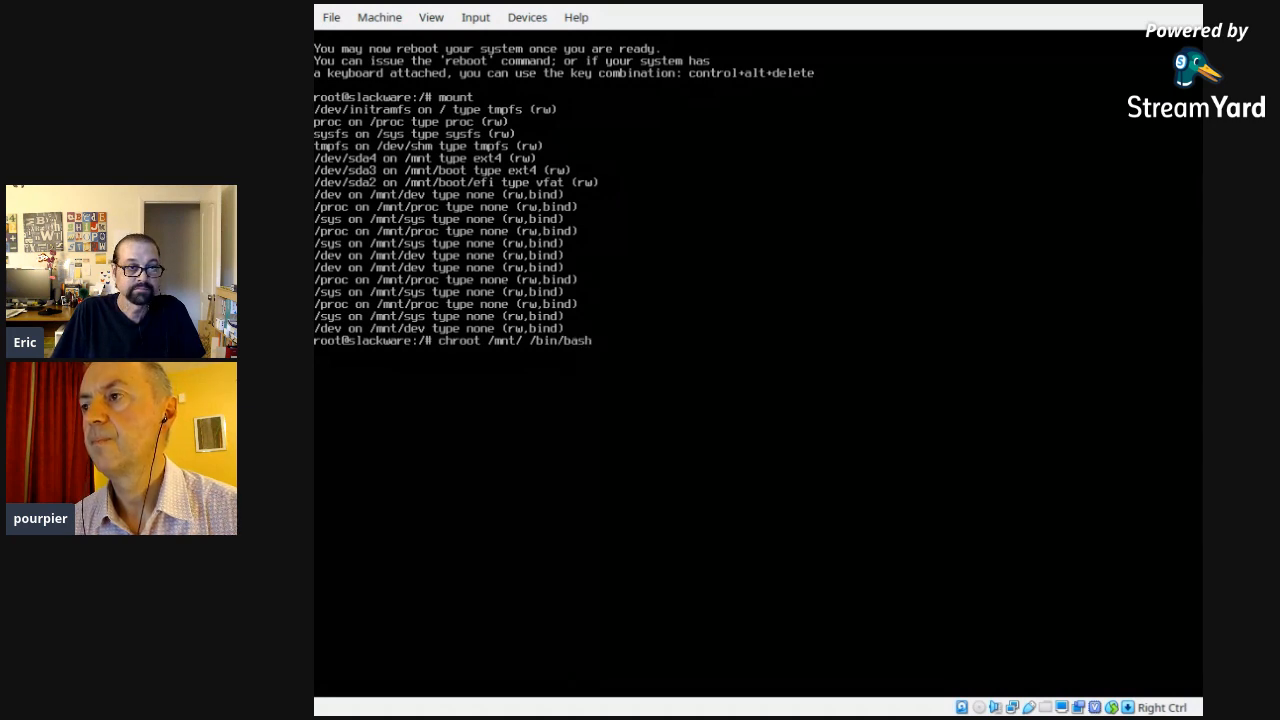
key("Return")
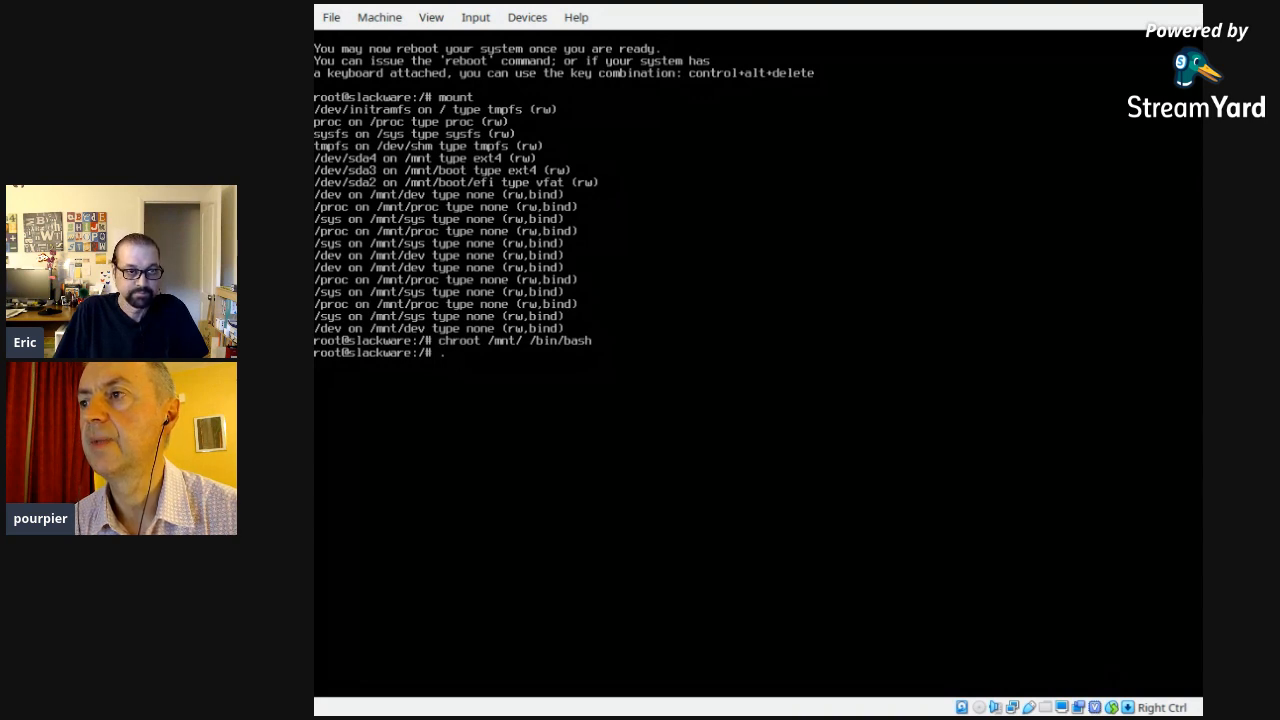
Step: Source /etc/profile in the chroot shell to load the installed system's environment
type("/etc")
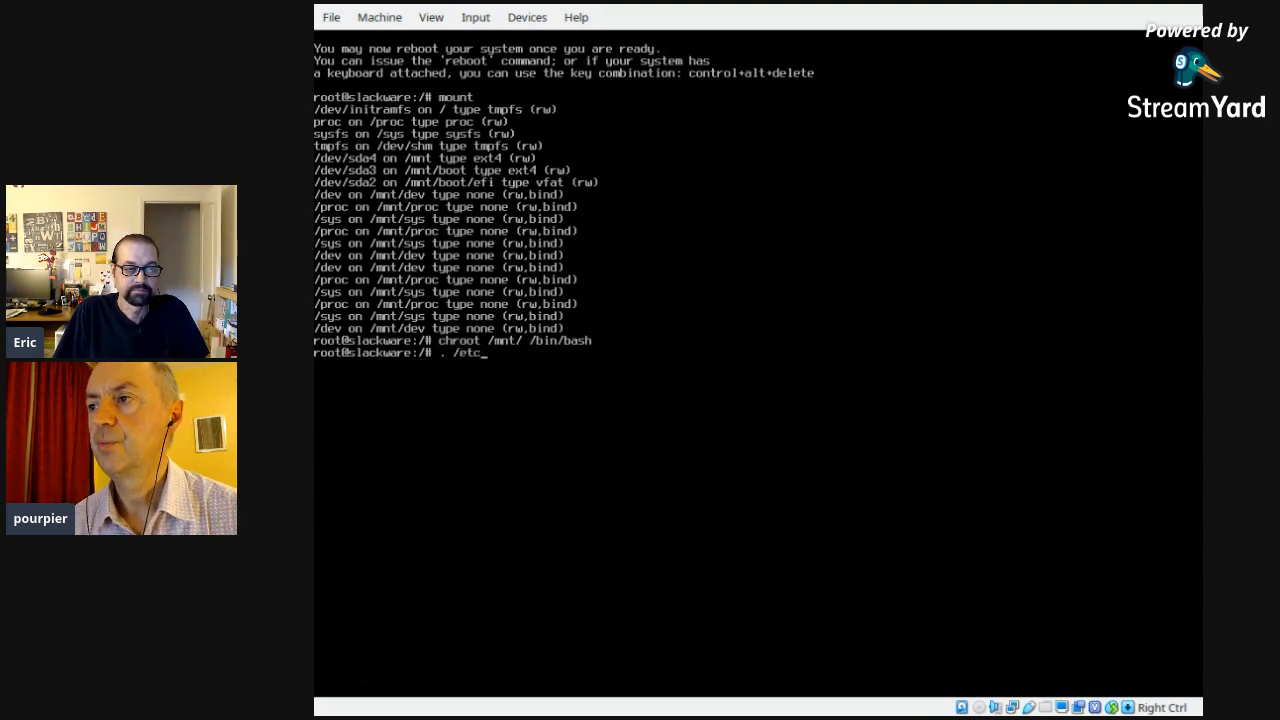
type("/prof")
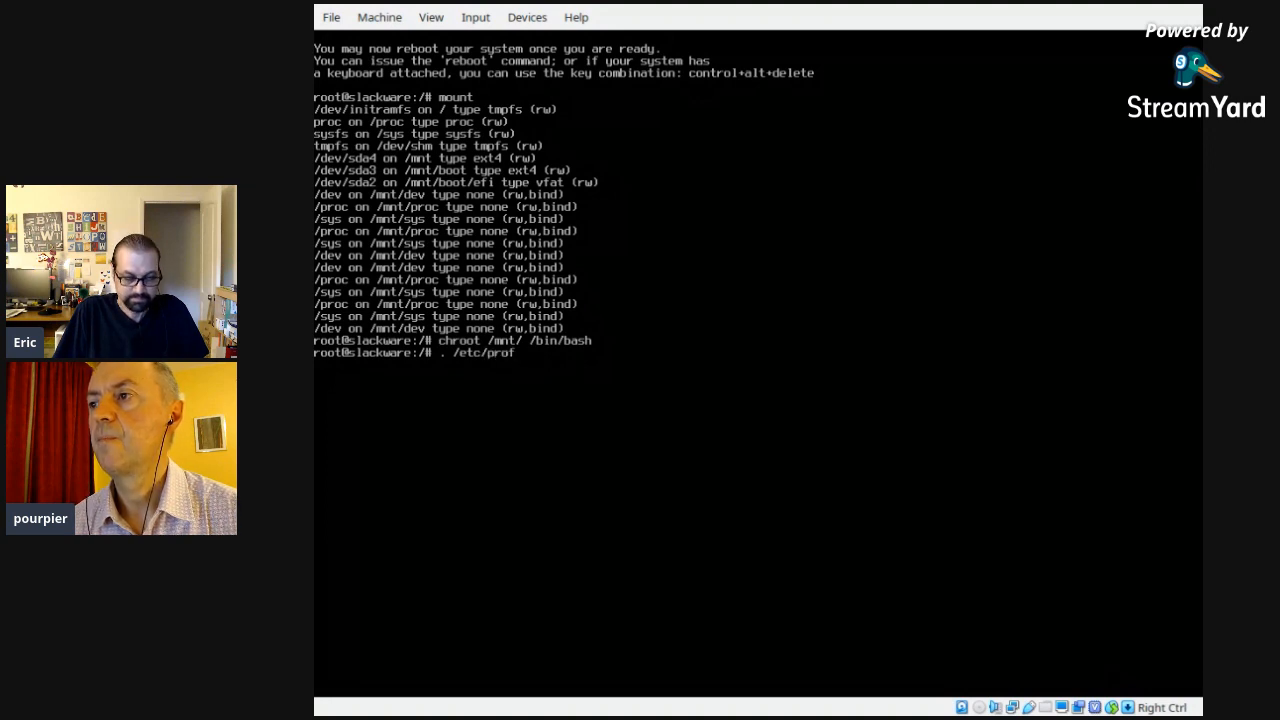
type("ile")
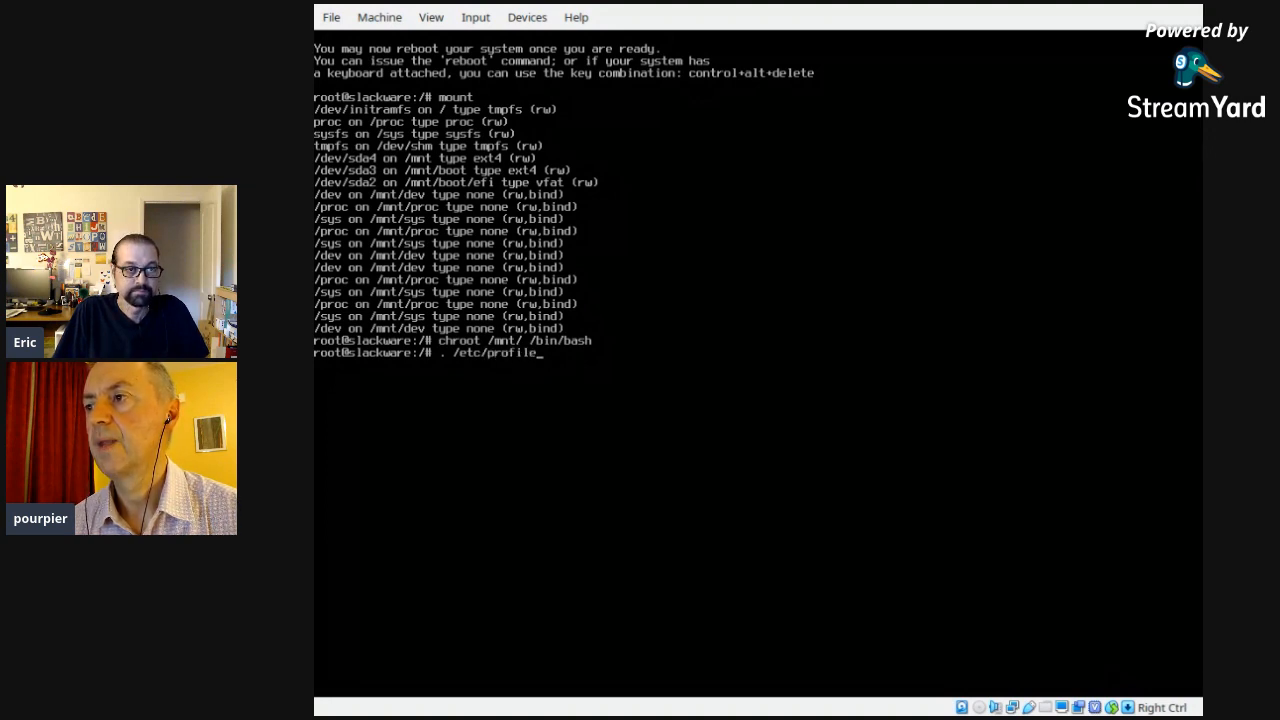
key("Return")
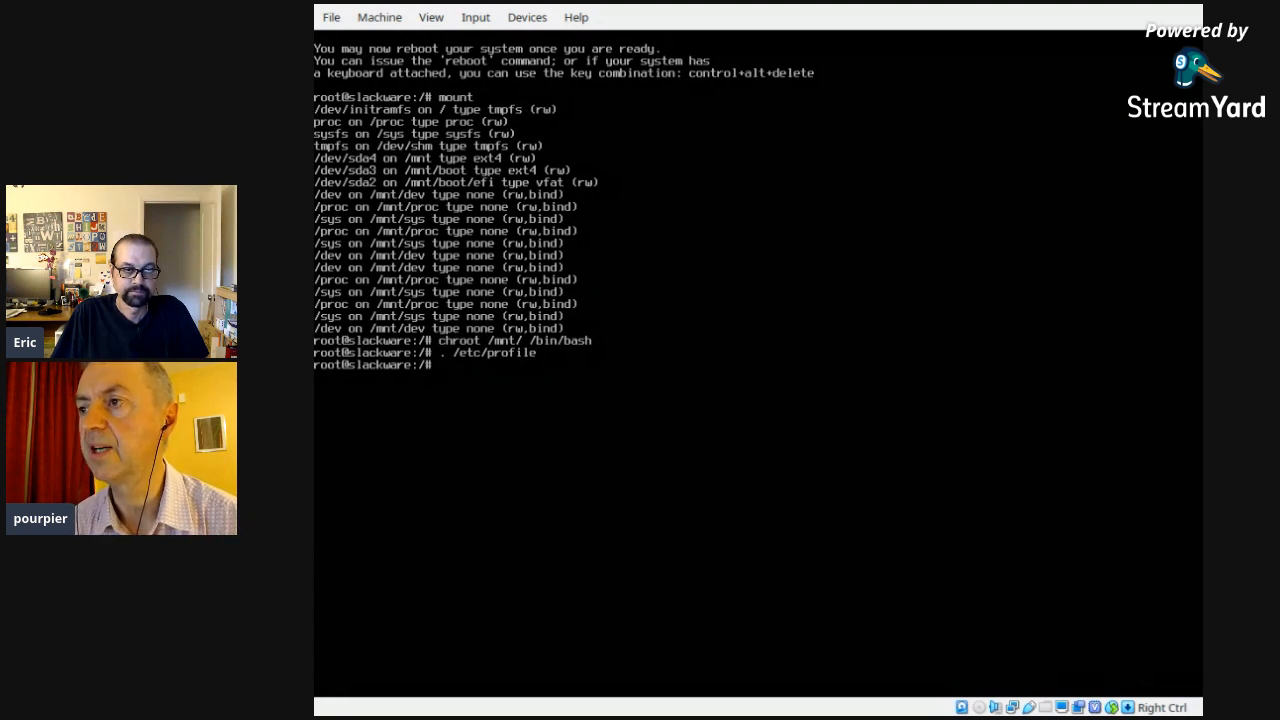
Step: Install GRUB with grub-install for target x86_64-efi, using /boot/efi as the EFI directory and grub as the bootloader ID
type("grub")
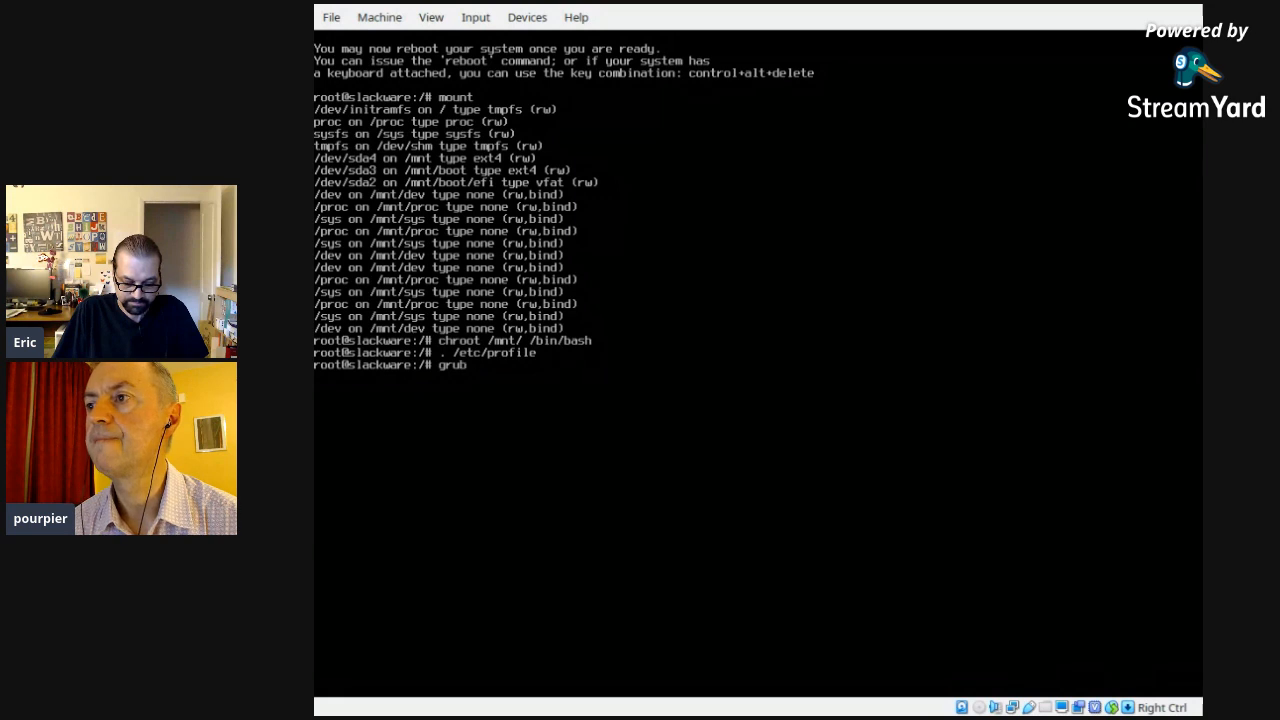
type("-install")
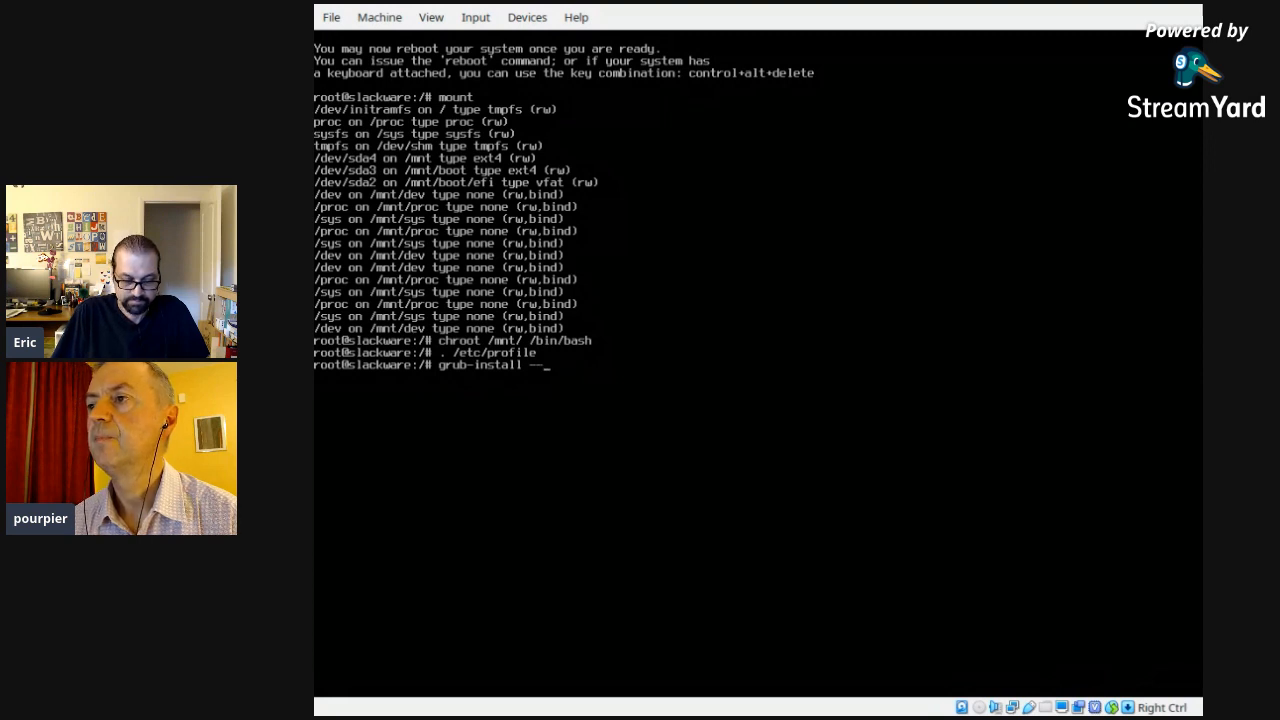
type("--target ")
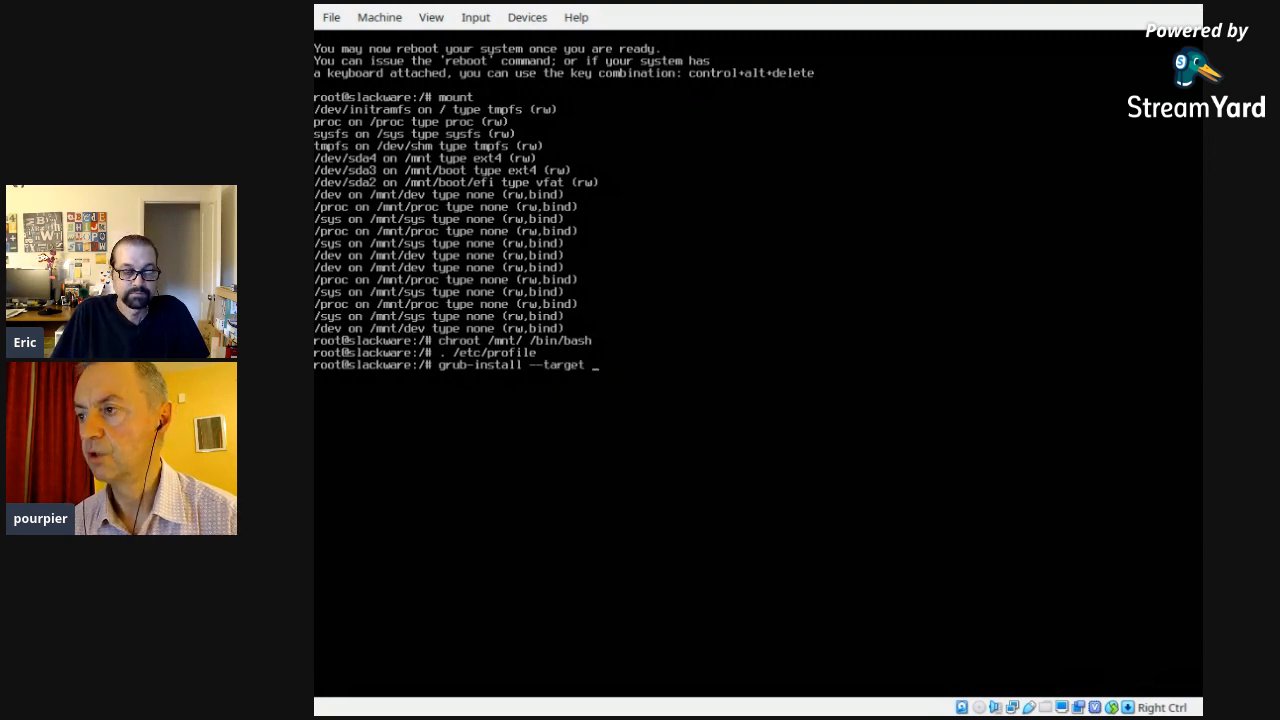
type("=")
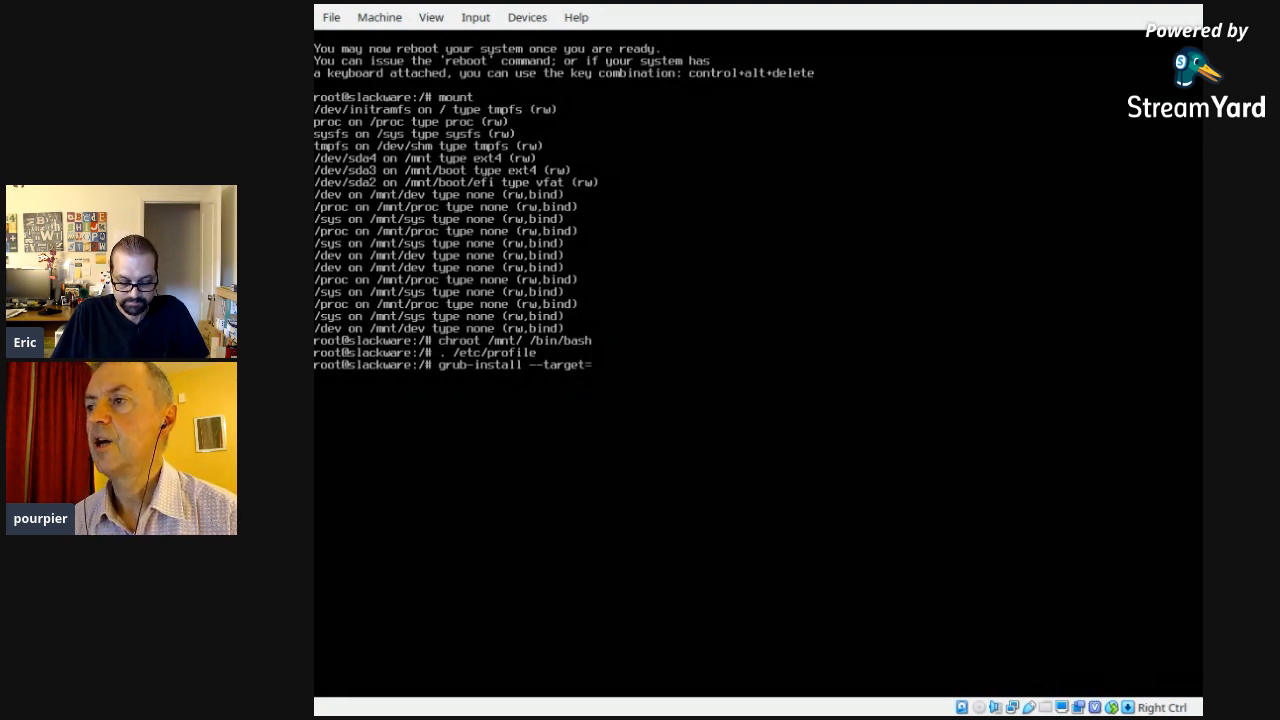
type("x8")
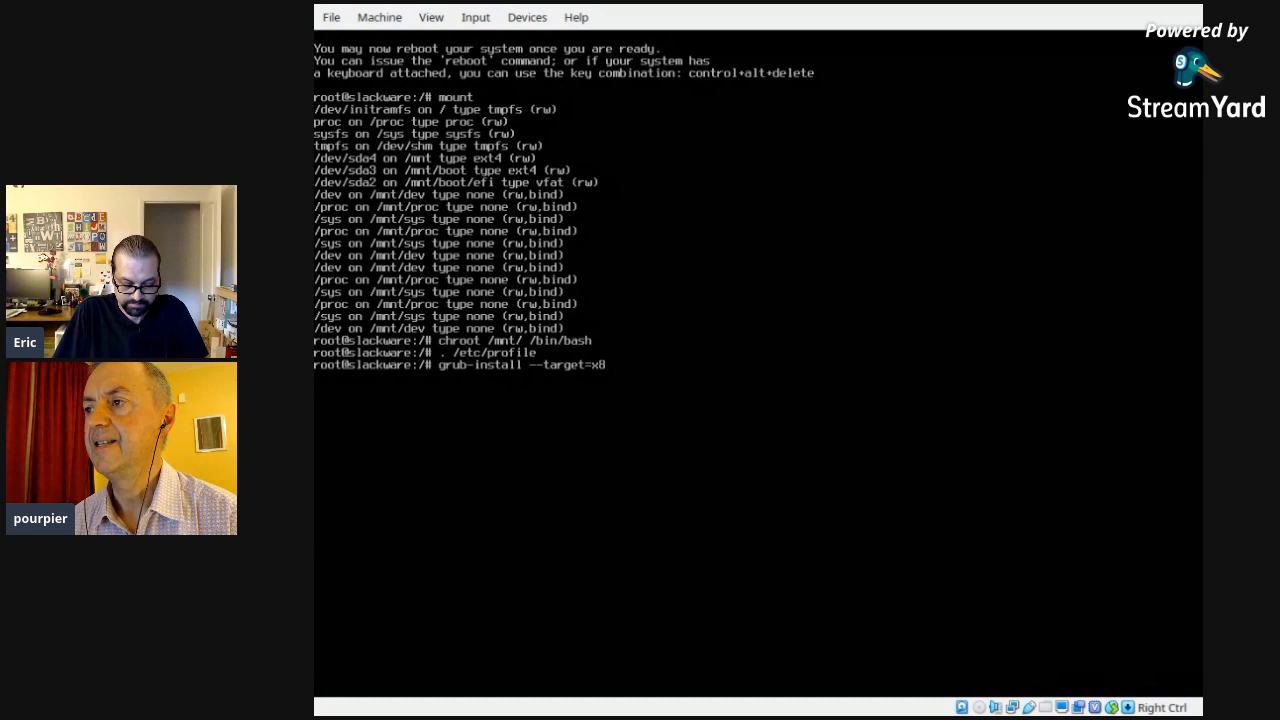
type("6_64")
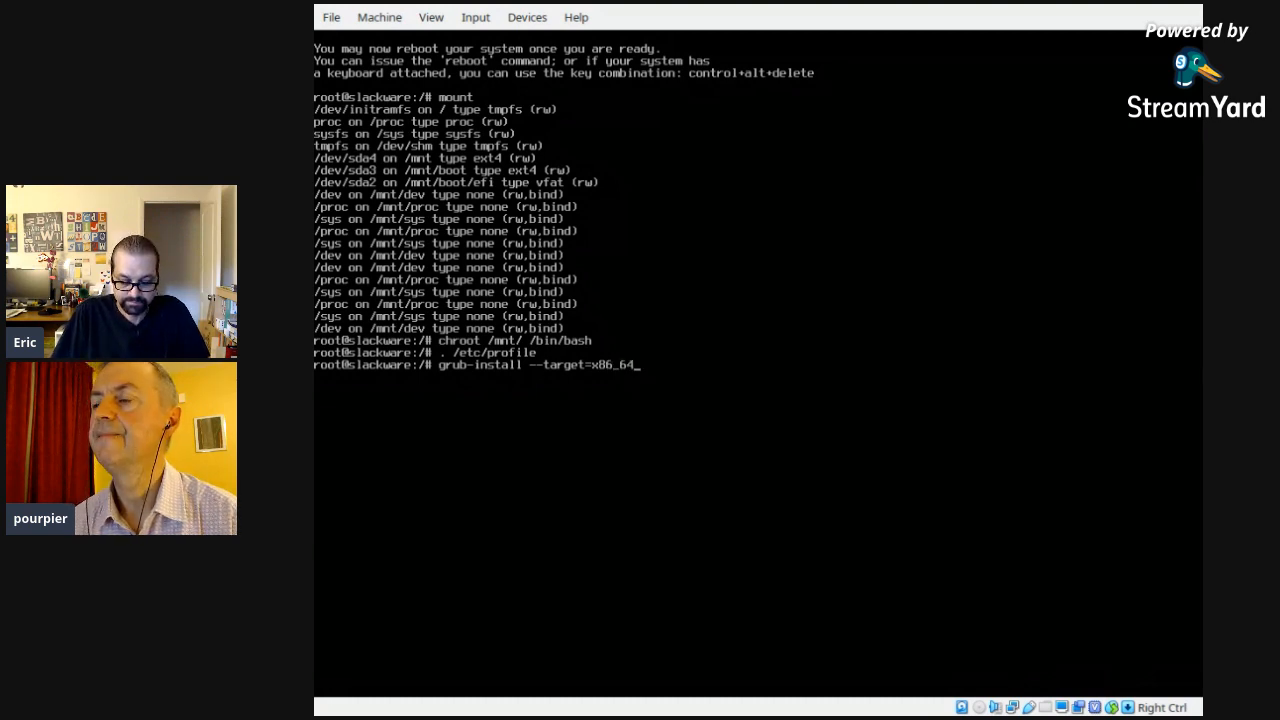
type("-efi")
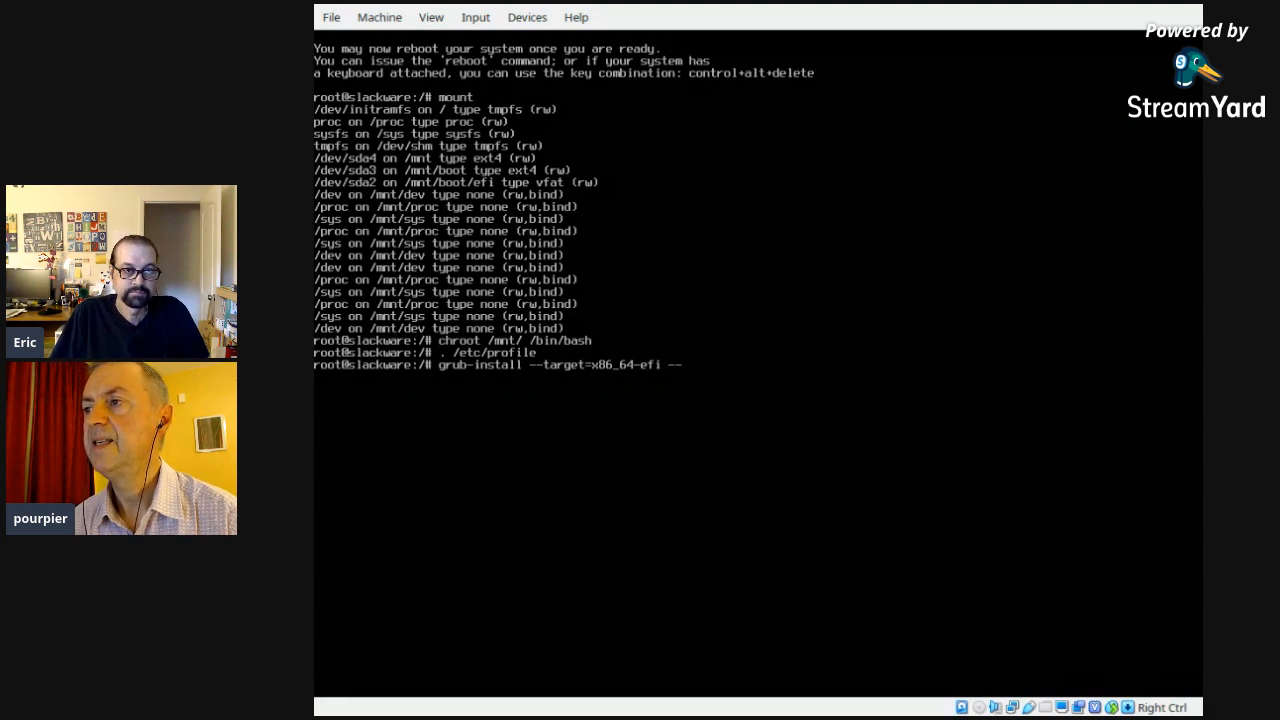
type("--ef")
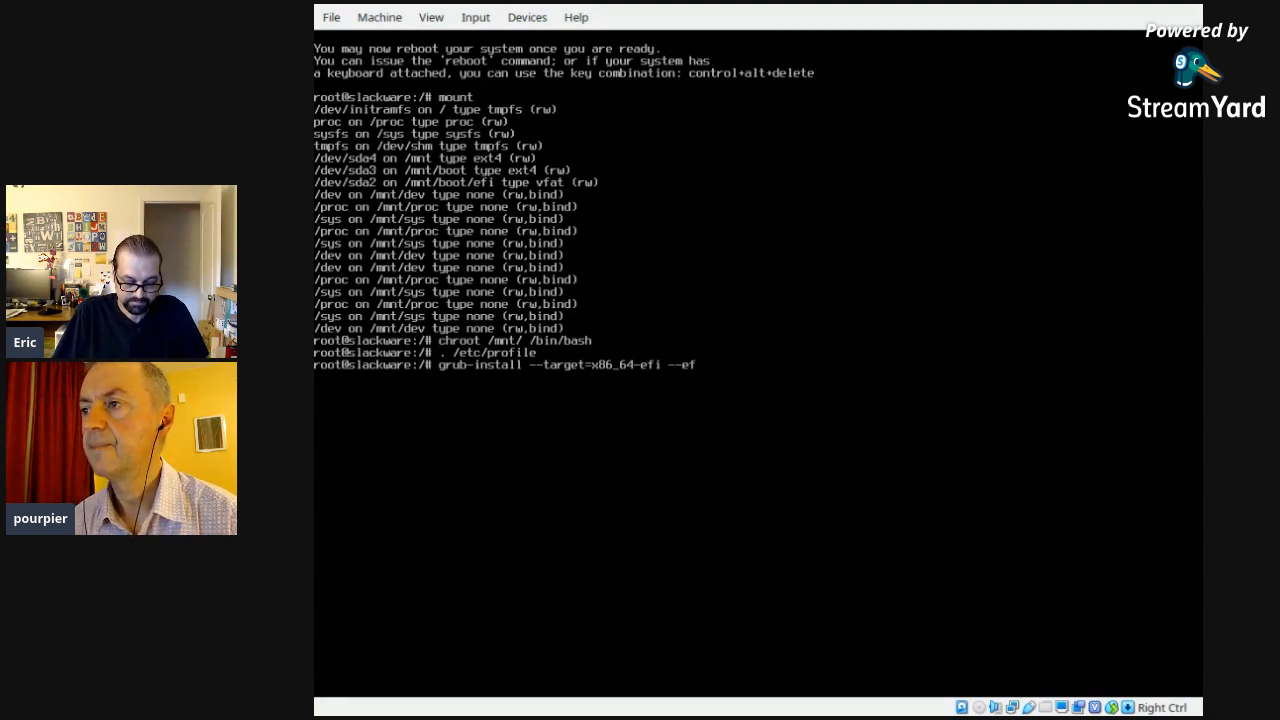
type("i-directory")
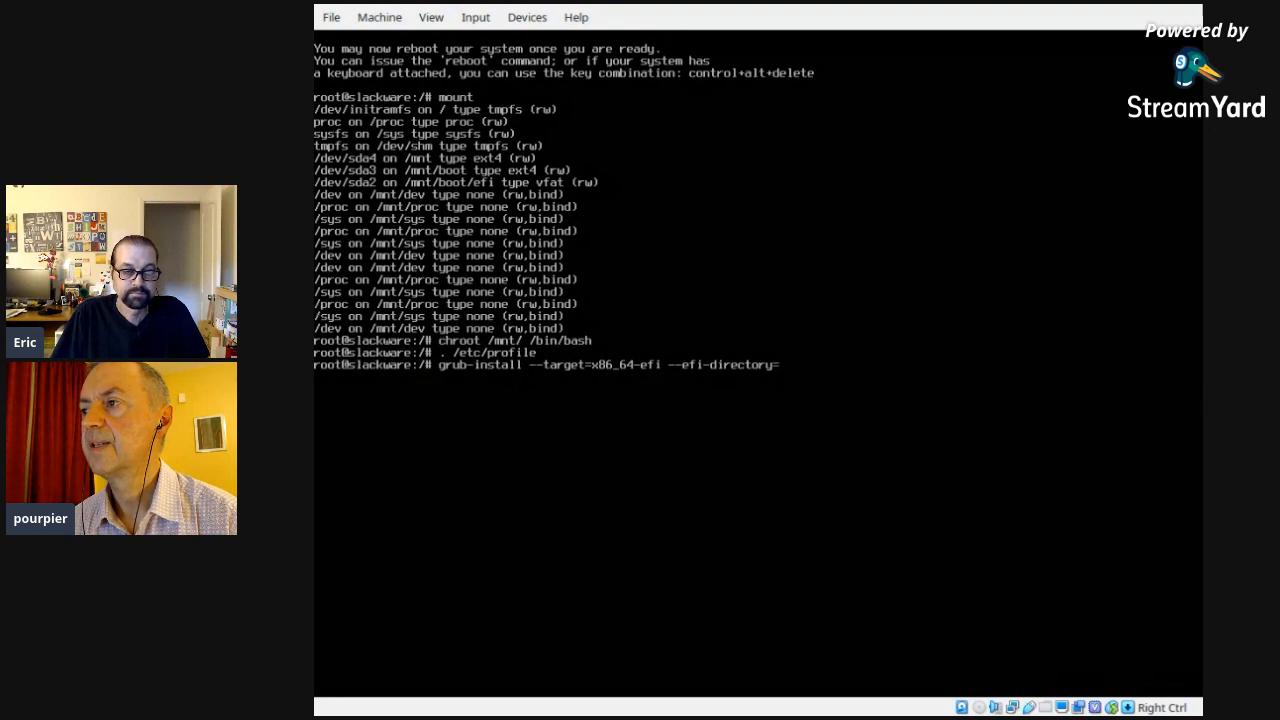
type("=/boot/efi")
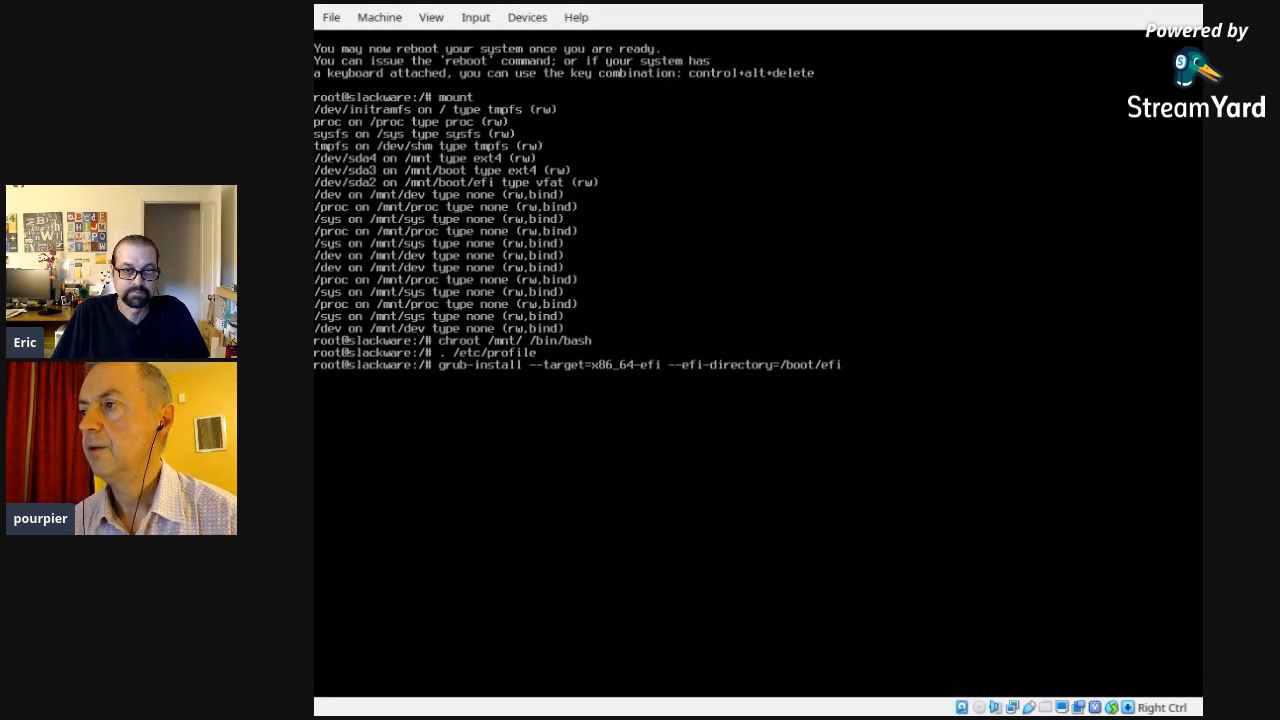
type(" --")
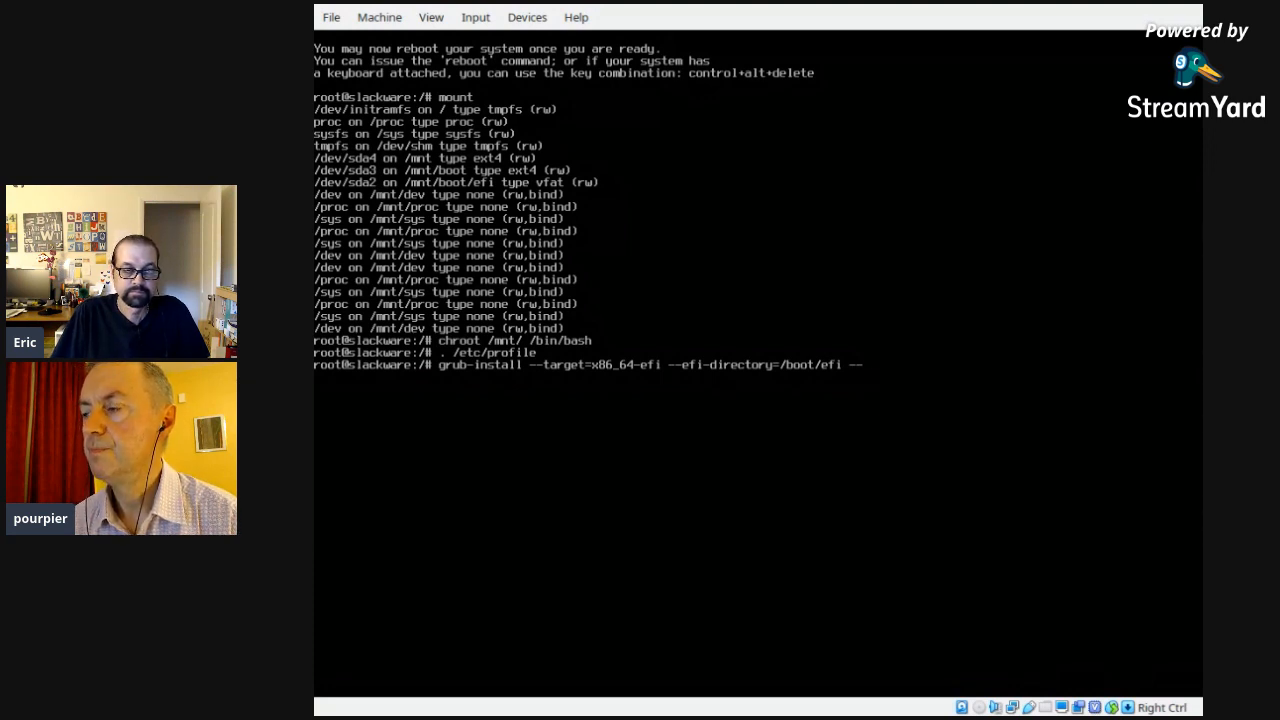
type("bootloader")
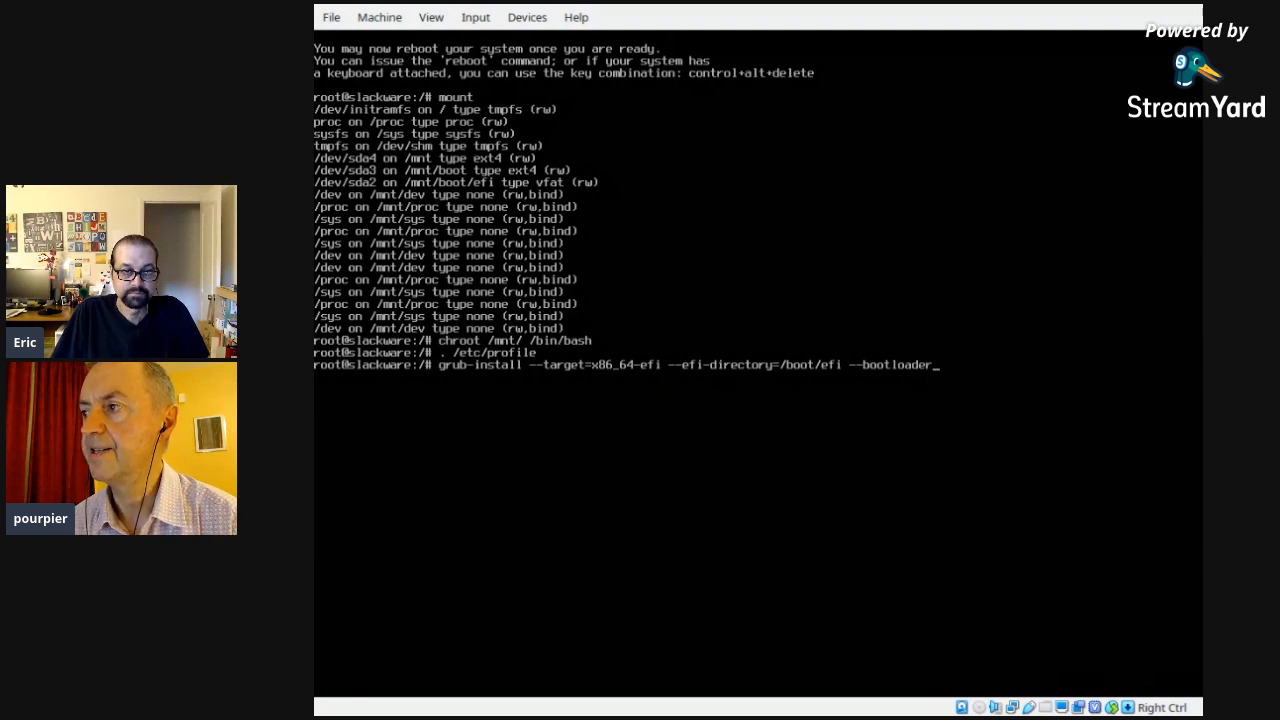
type("-id")
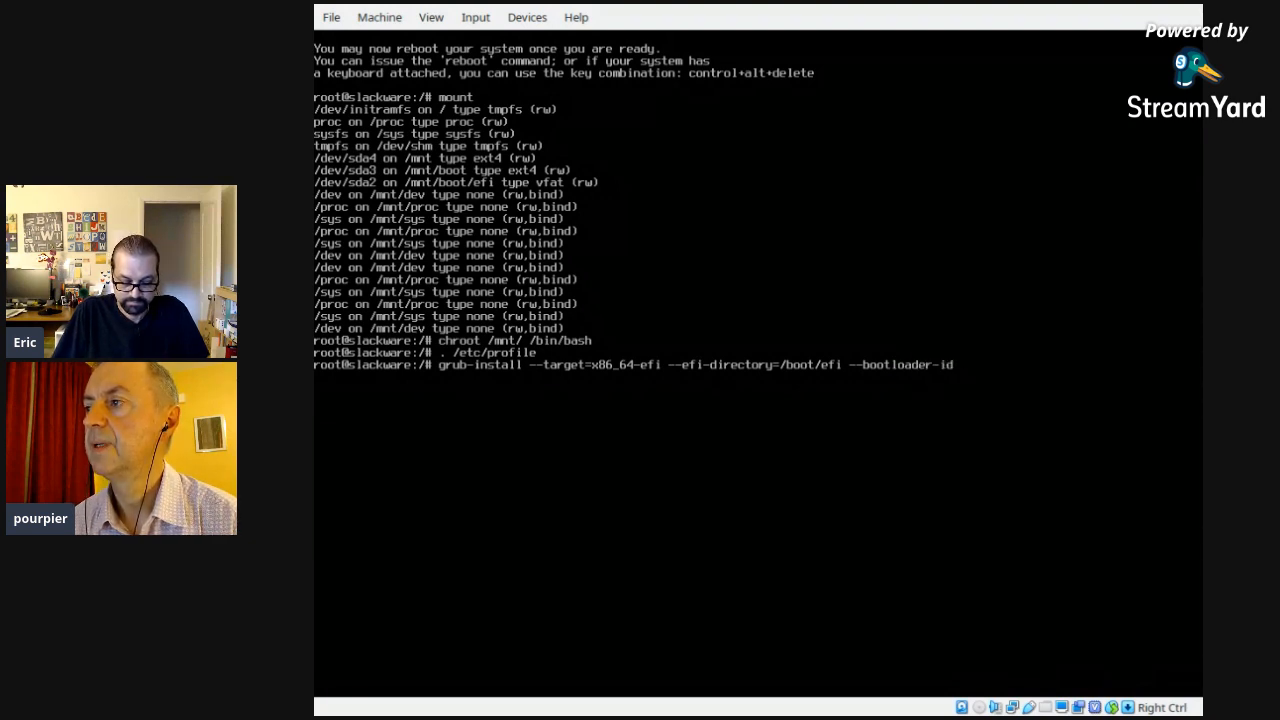
type("=grub")
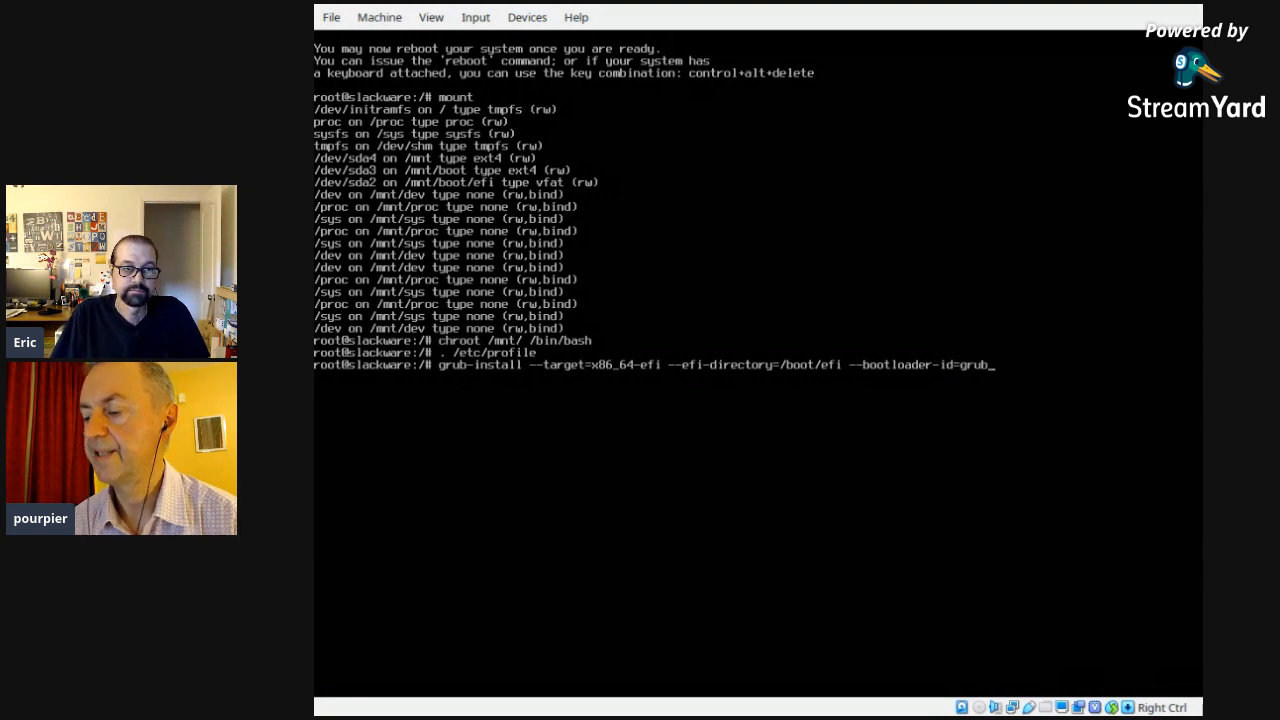
key("Return")
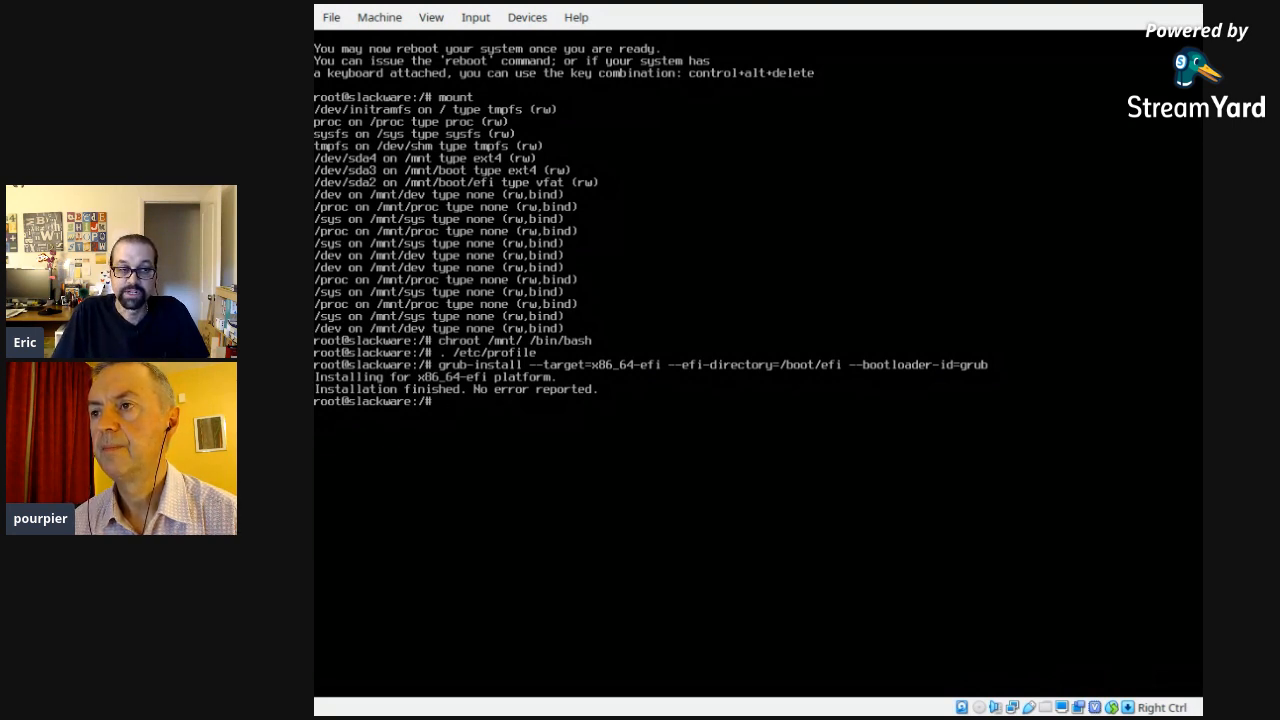
Step: Generate the GRUB configuration with grub-mkconfig, writing the output to /boot/grub/grub.cfg
type("grub")
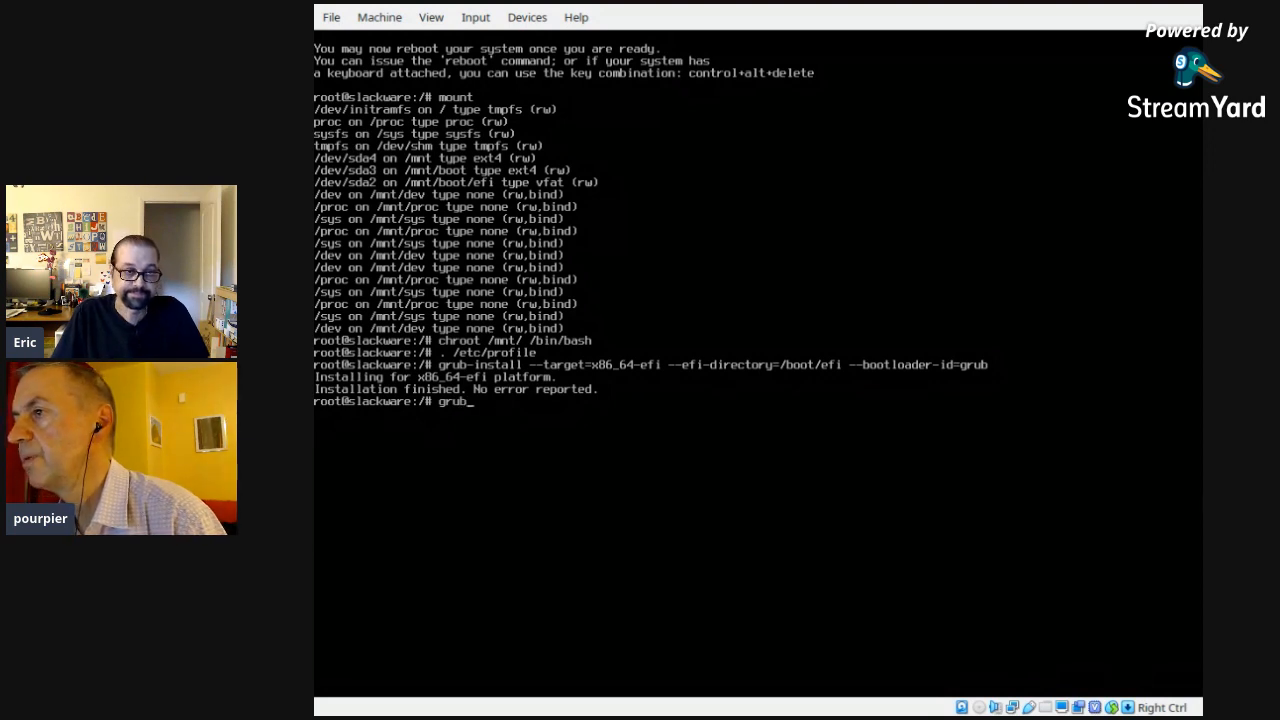
type("-")
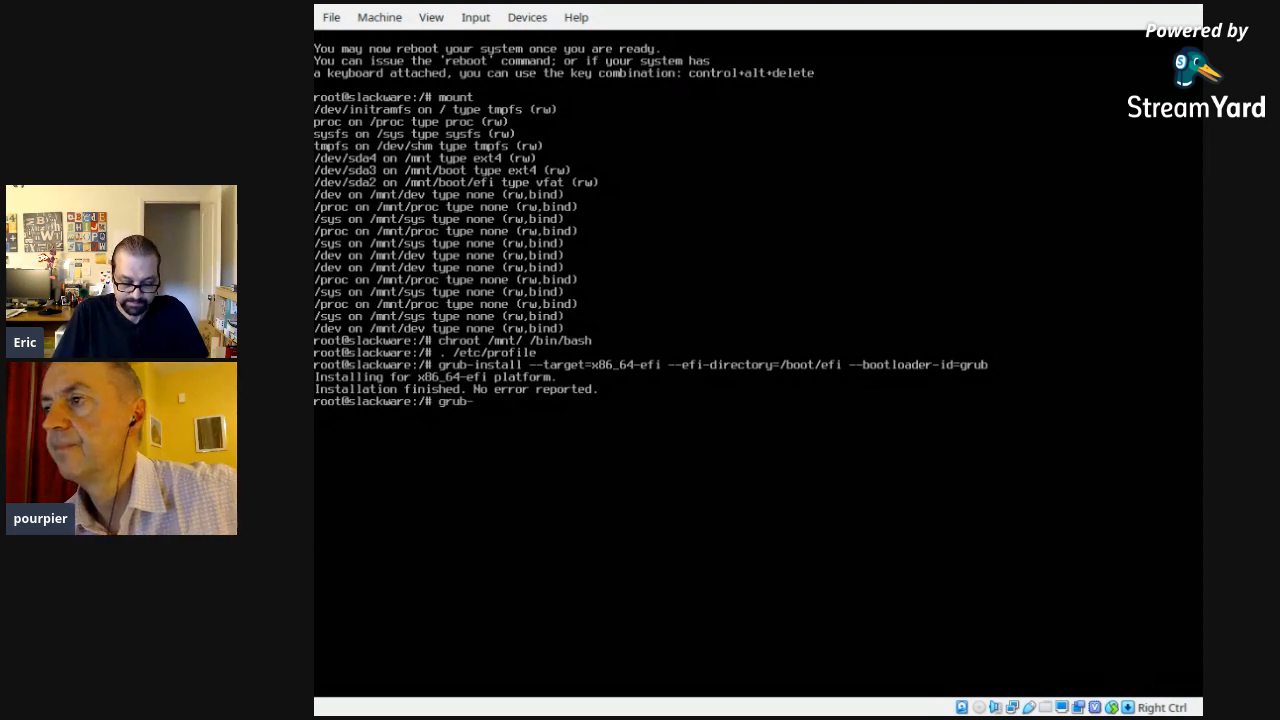
type("mkconfig ")
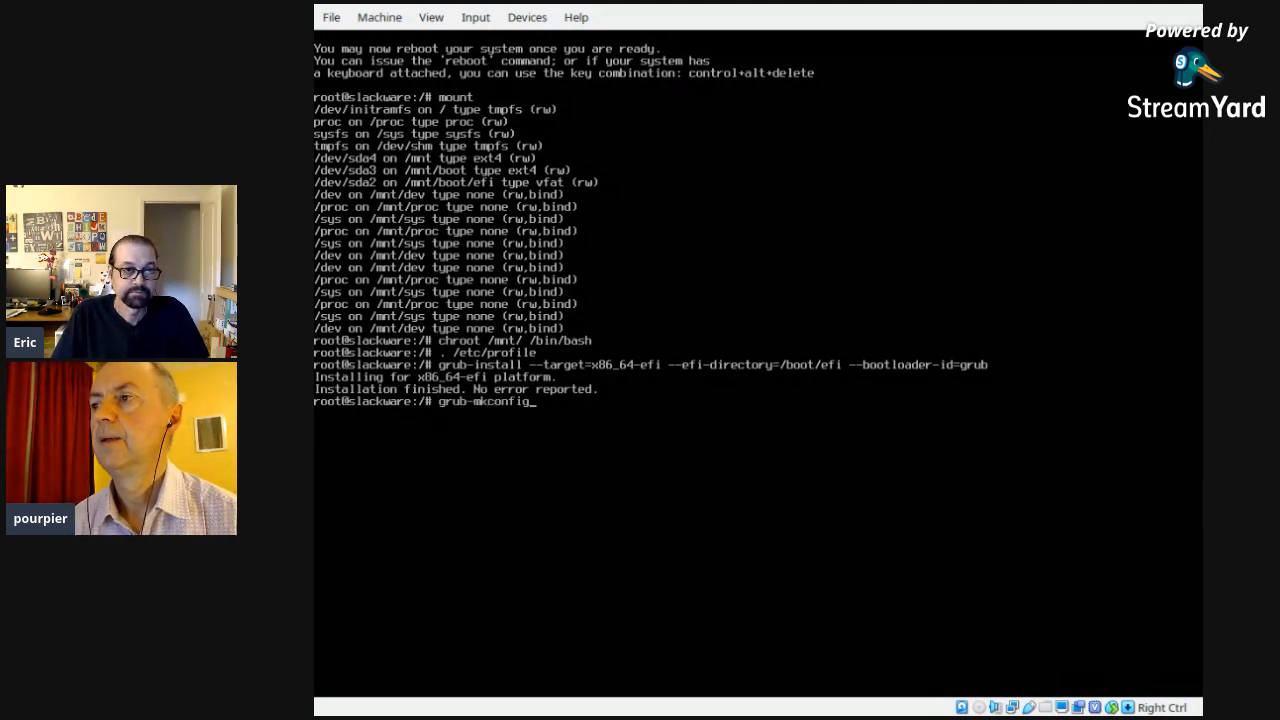
type("-o")
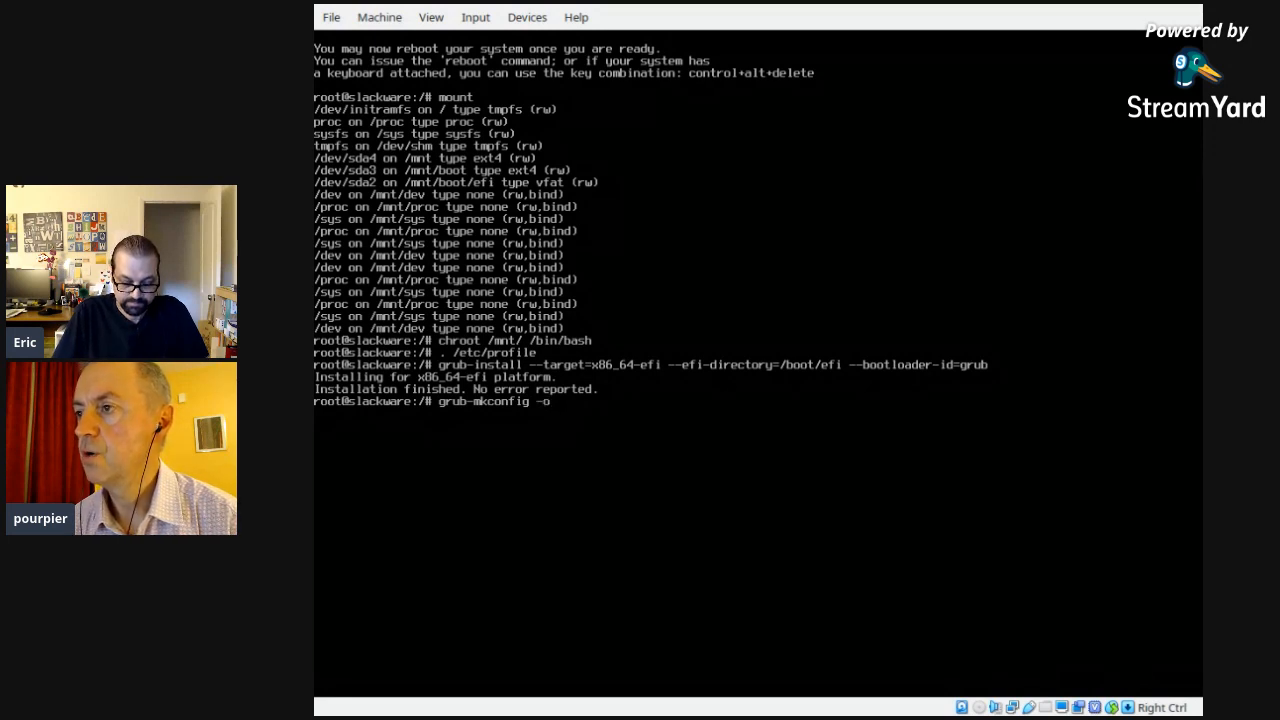
type(" /boot/efi")
key("BackSpace")
key("BackSpace")
key("BackSpace")
key("BackSpace")
type("/grub/")
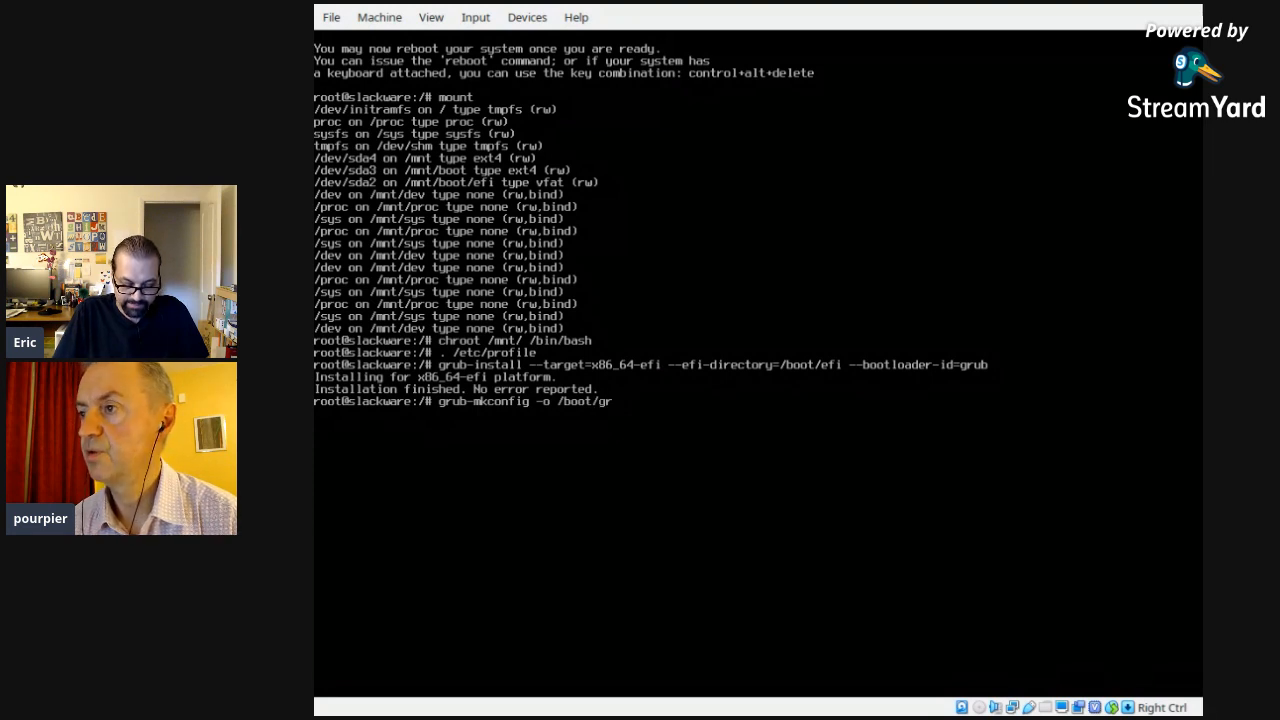
type("gru")
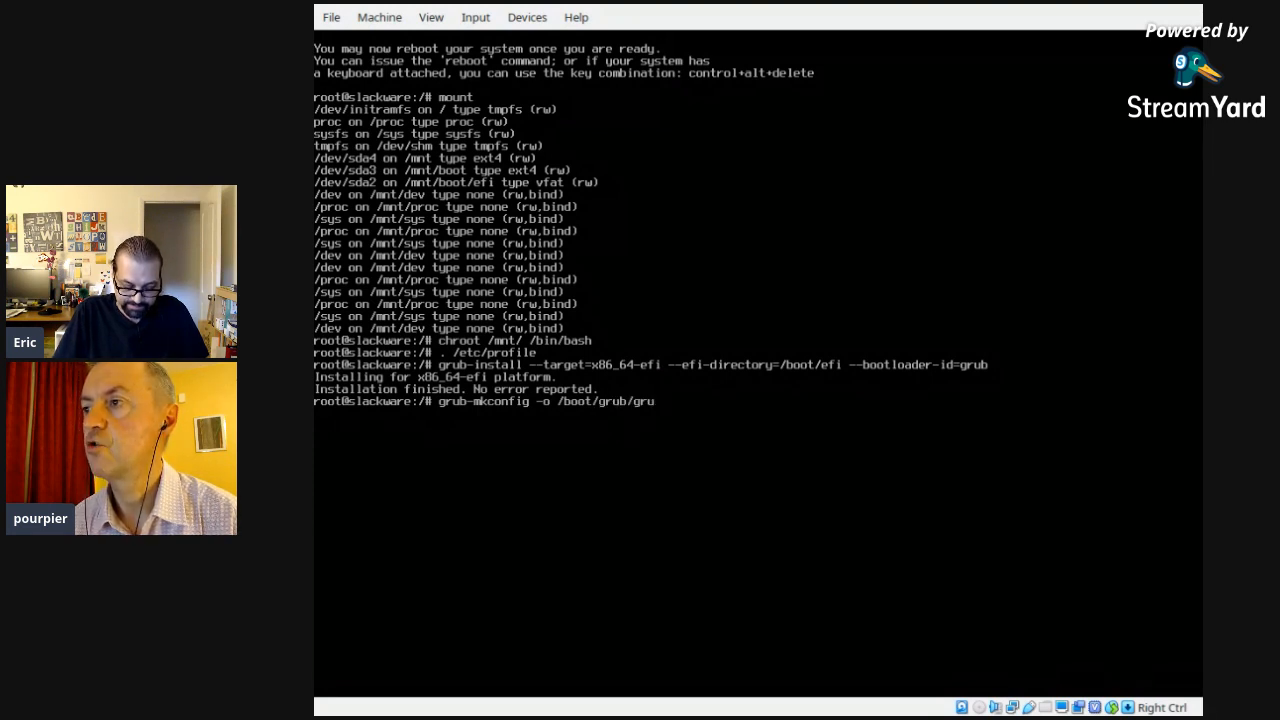
type("b.cfg")
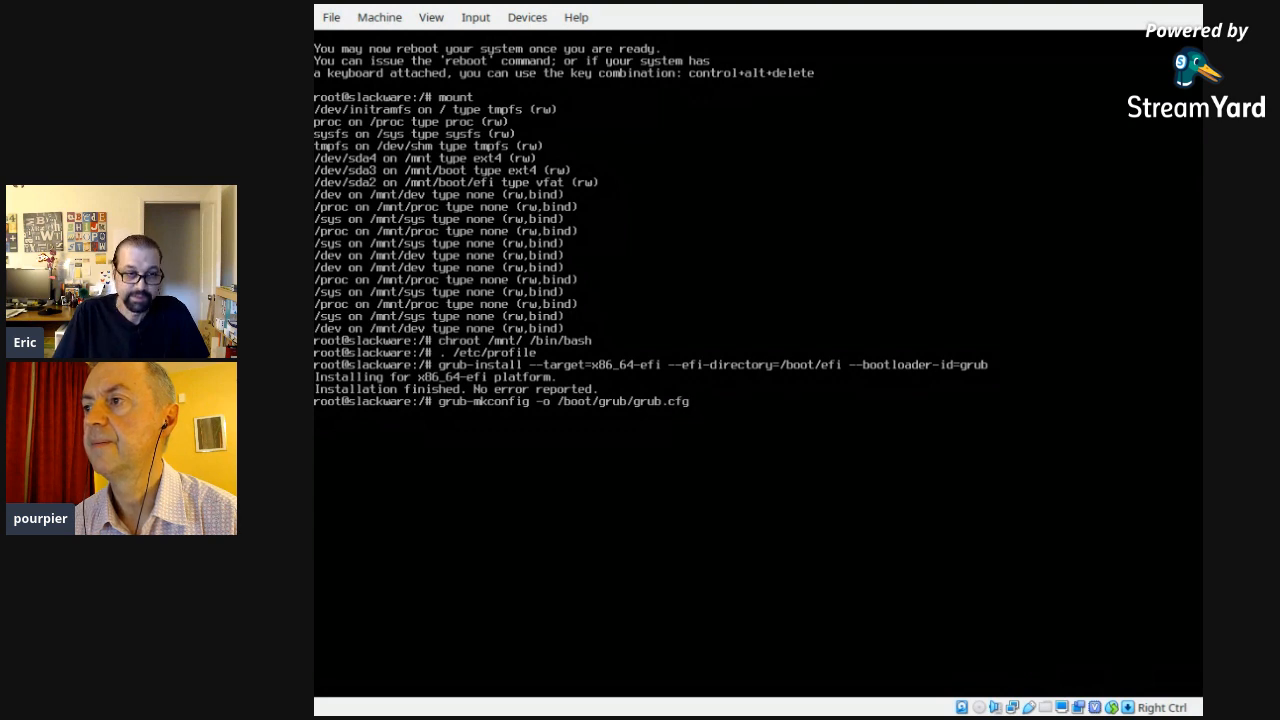
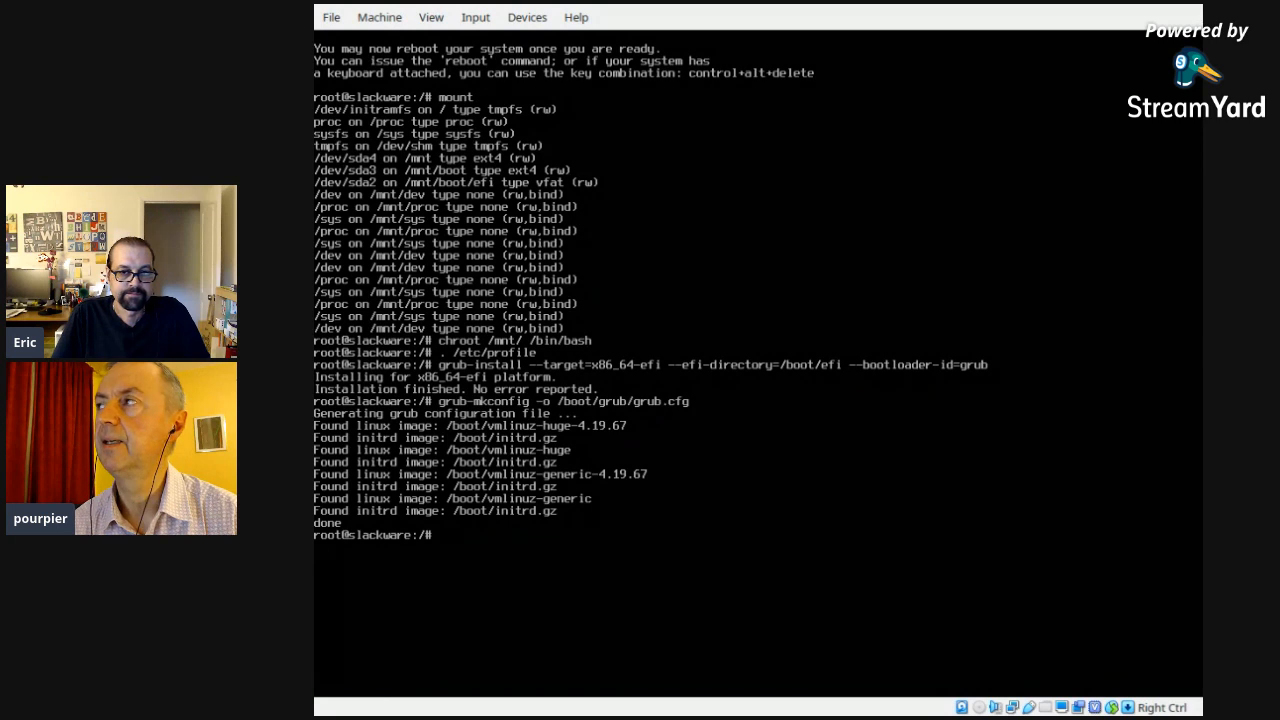
Step: Create the directory /boot/efi/EFI/boot with mkdir, including any missing parent directories (-p)
type("mkdior")
key("BackSpace")
key("BackSpace")
type("r")
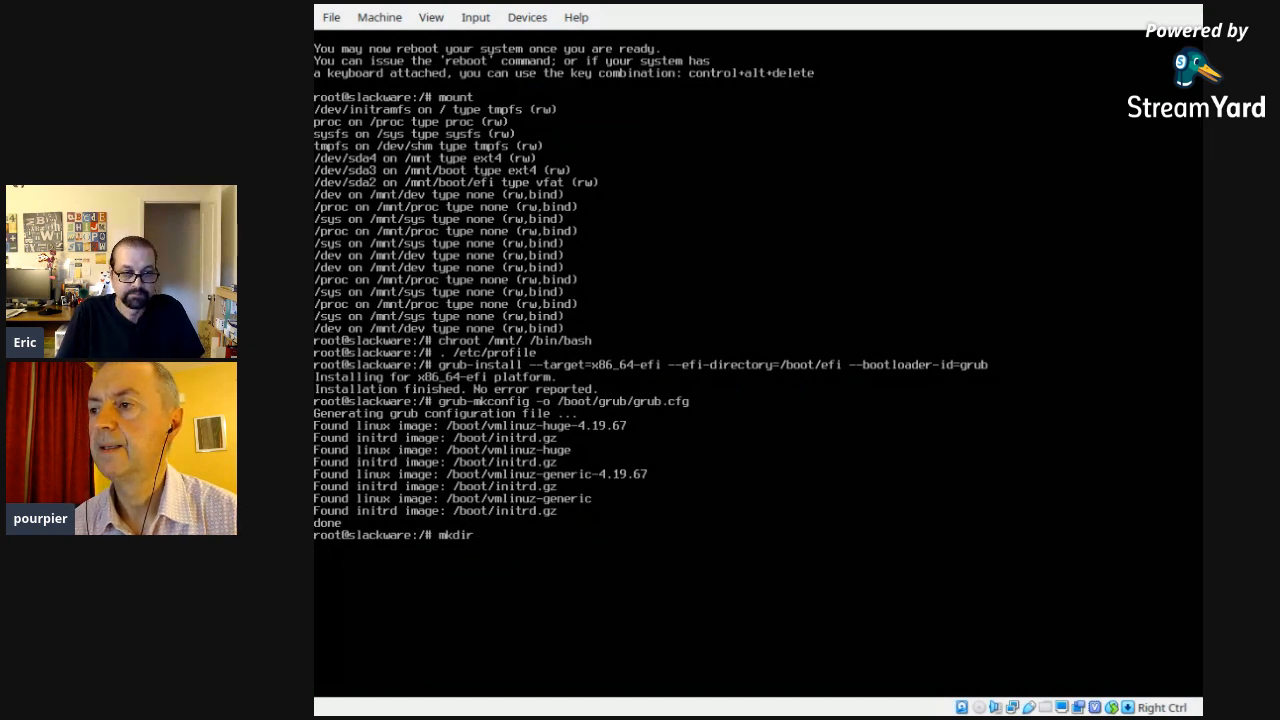
type(" -p")
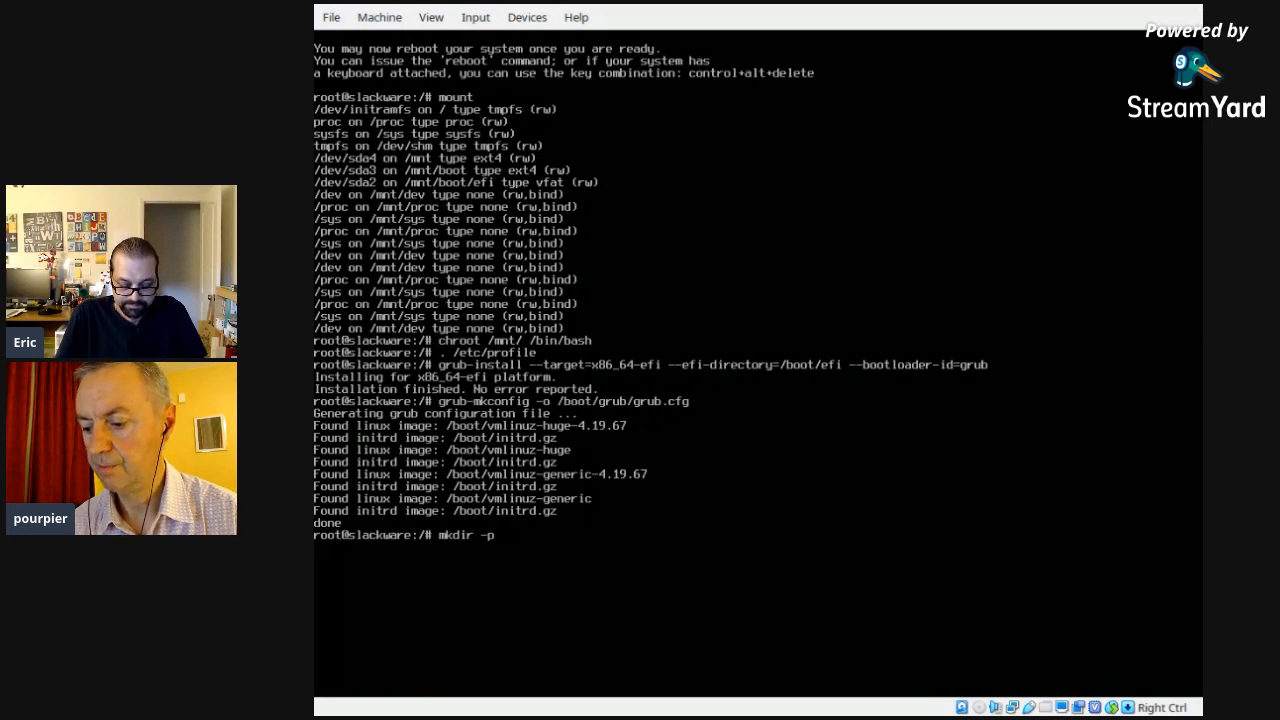
type(" /boot/")
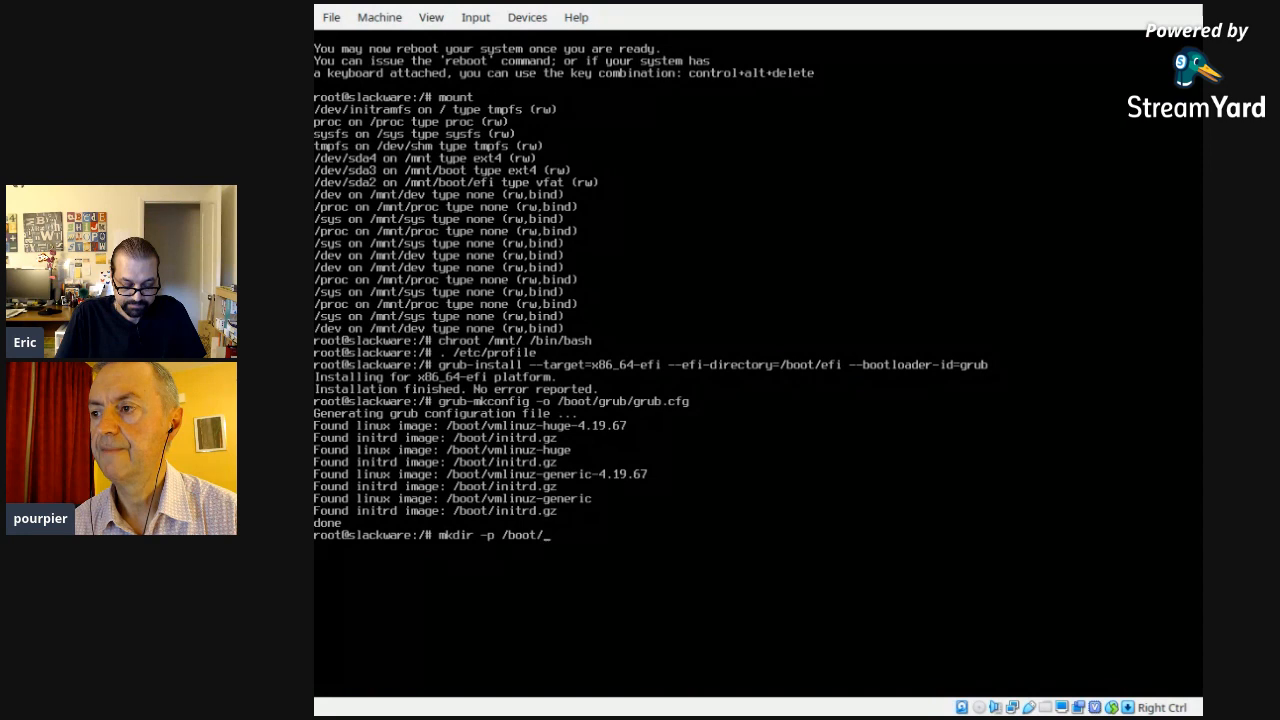
type("efi/EFI")
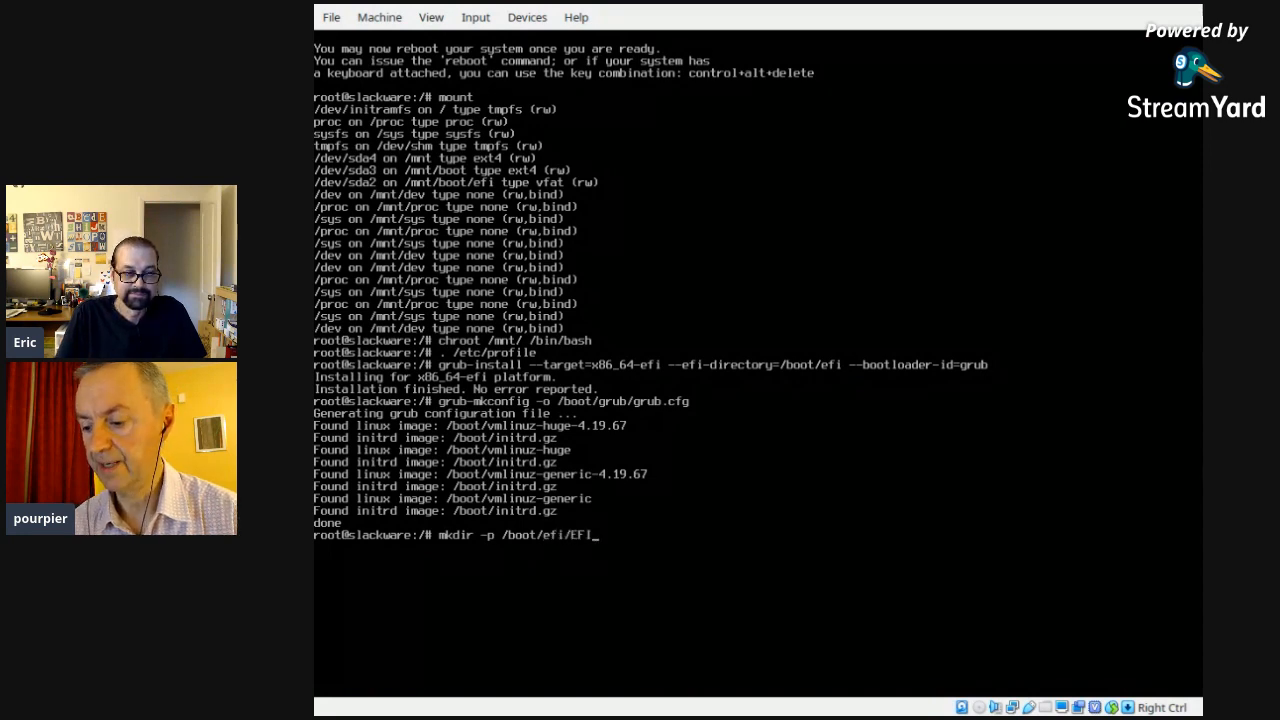
type("/boot")
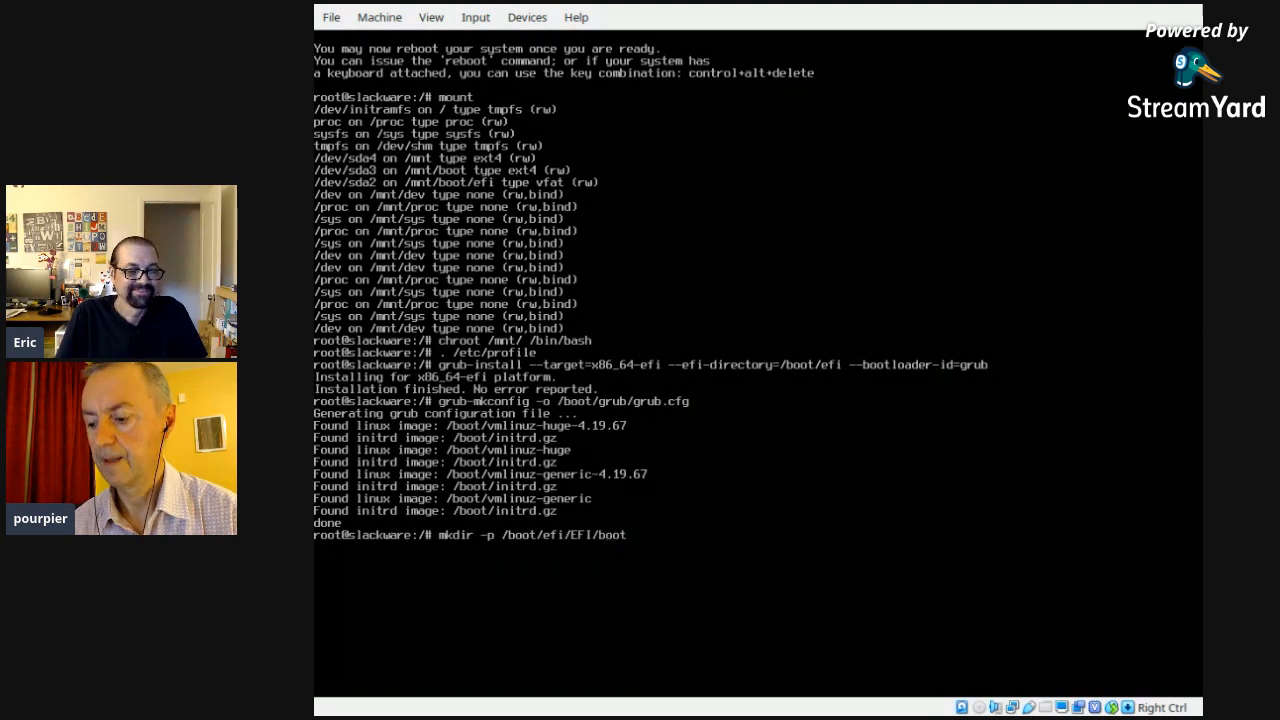
key("Return")
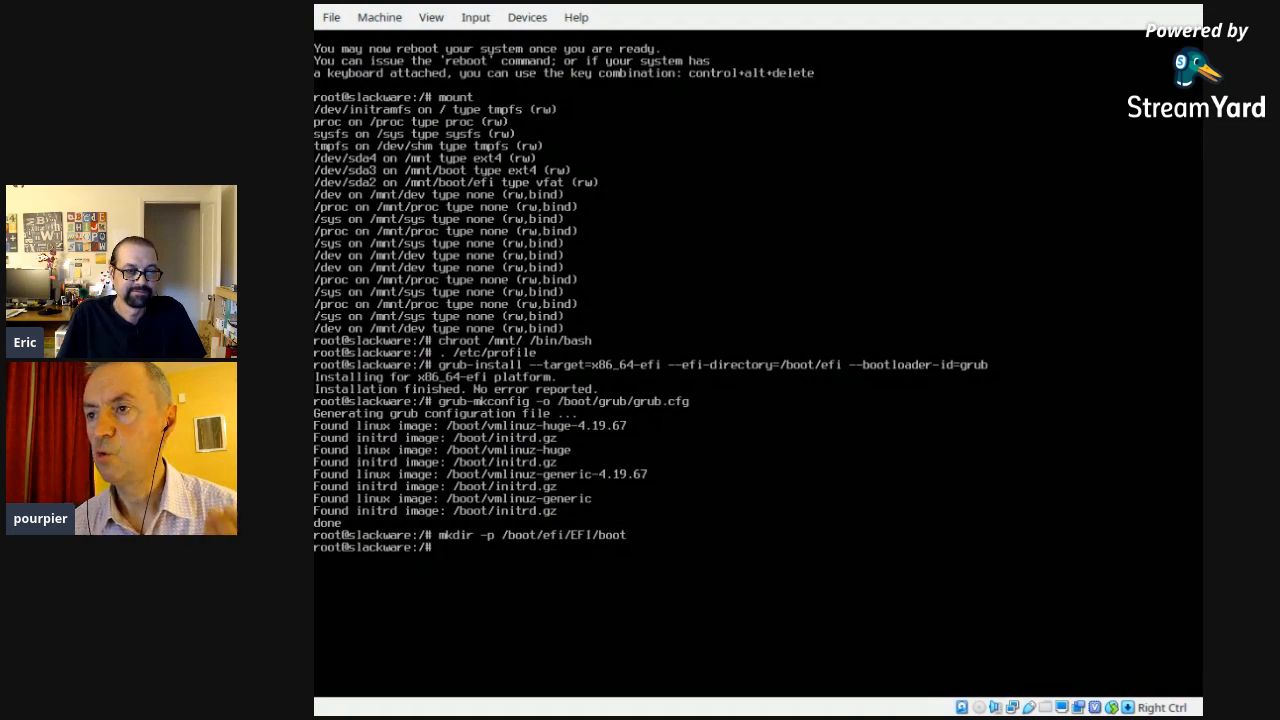
Step: Copy /boot/efi/EFI/grub/grubx64.efi with cp into /boot/efi/EFI/boot/ under a file name beginning with bootx
type("cp")
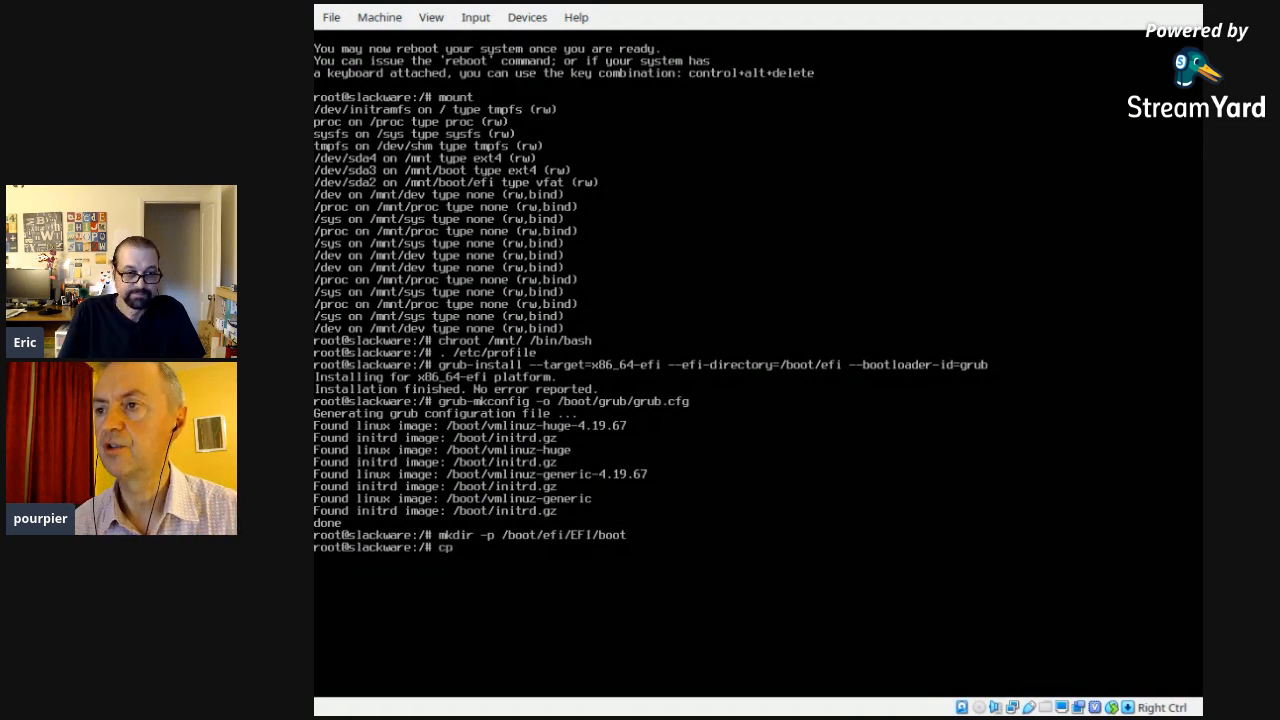
type(" /boot/")
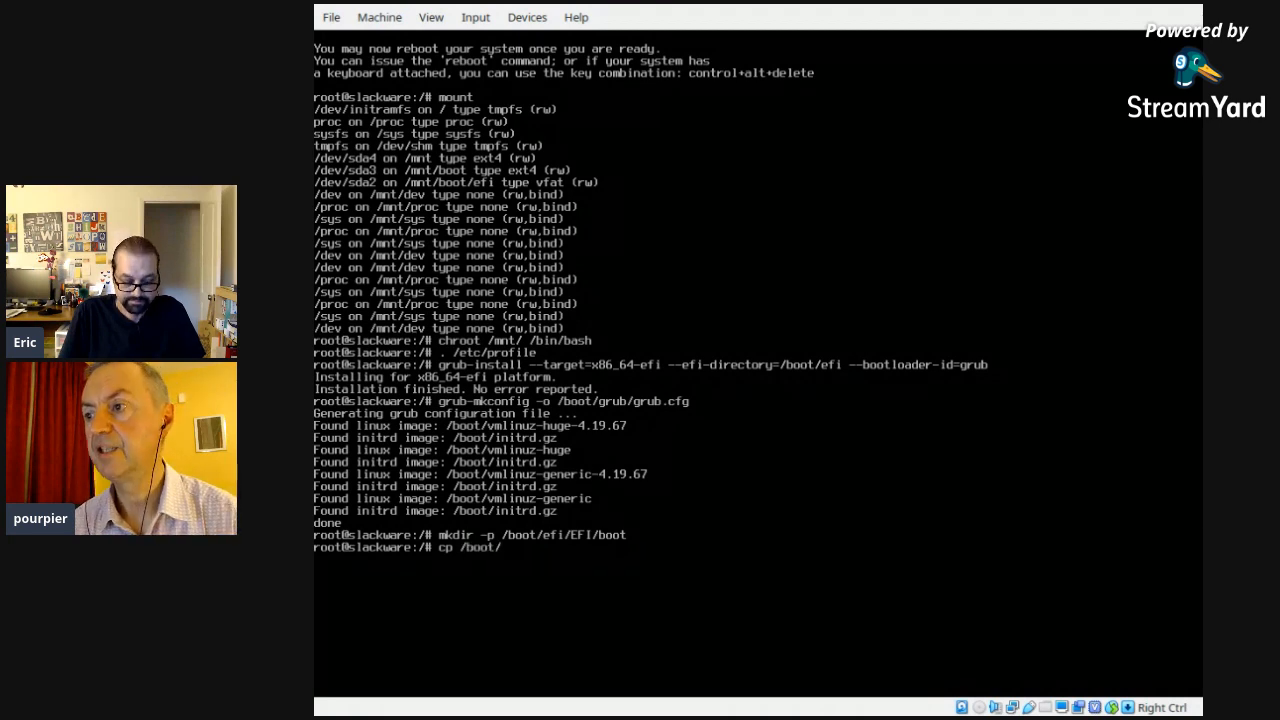
type("grub")
key("BackSpace")
key("BackSpace")
key("BackSpace")
key("BackSpace")
type("efi/")
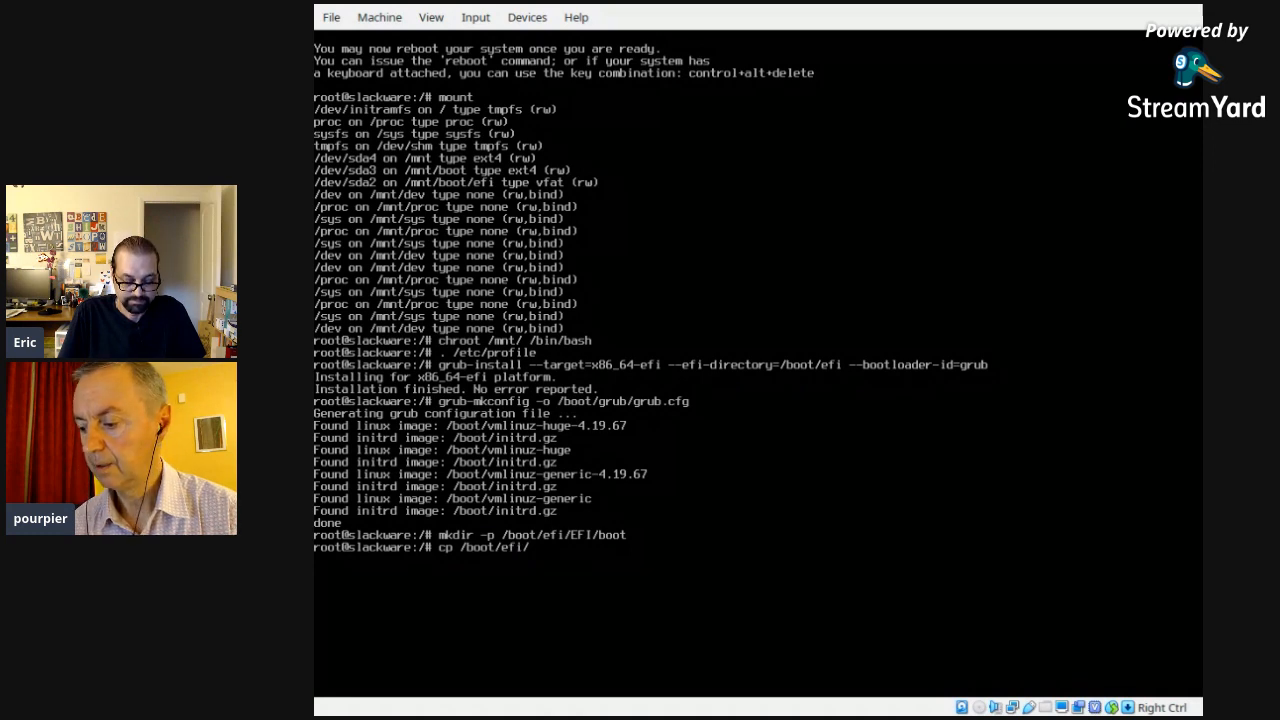
type("E")
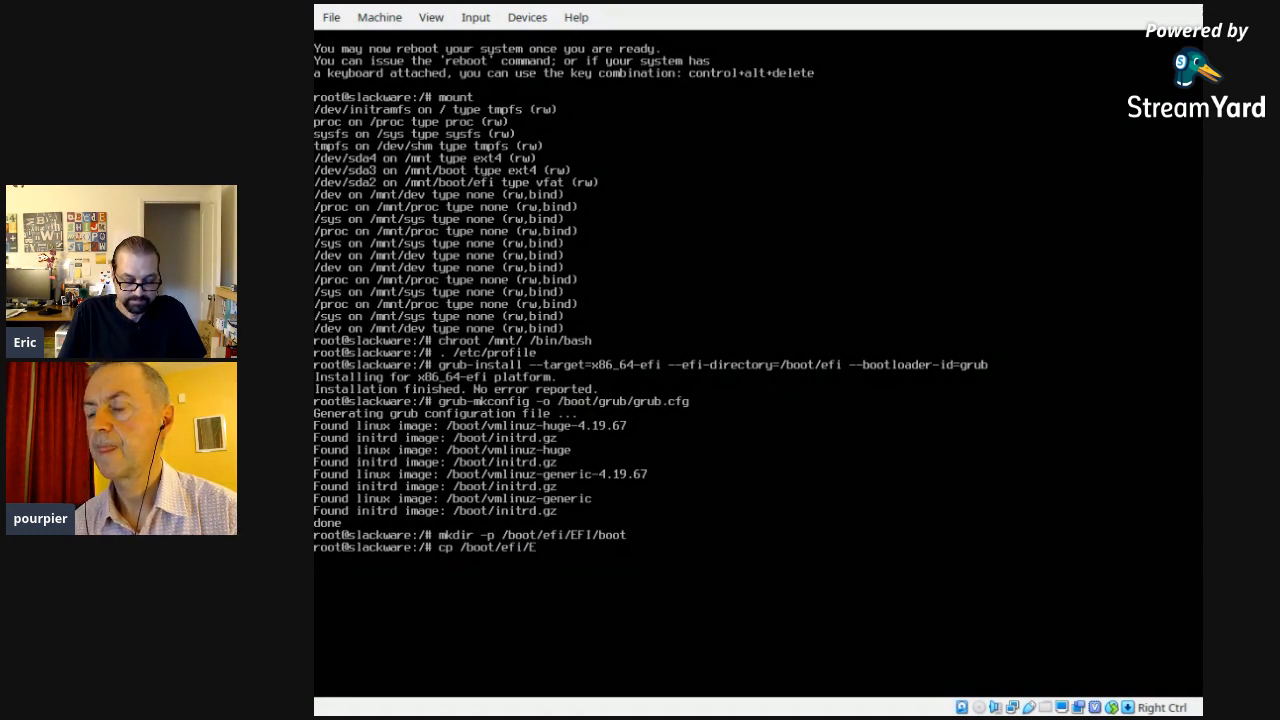
type("FI/")
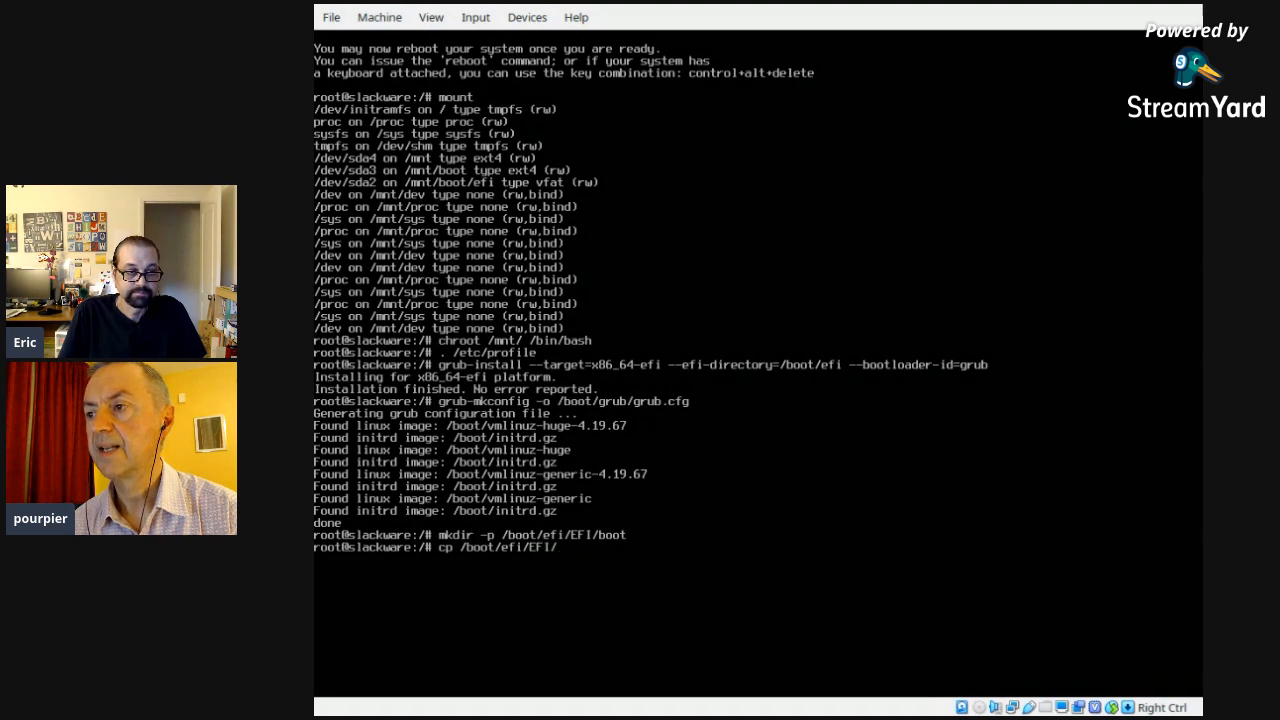
type("grub/")
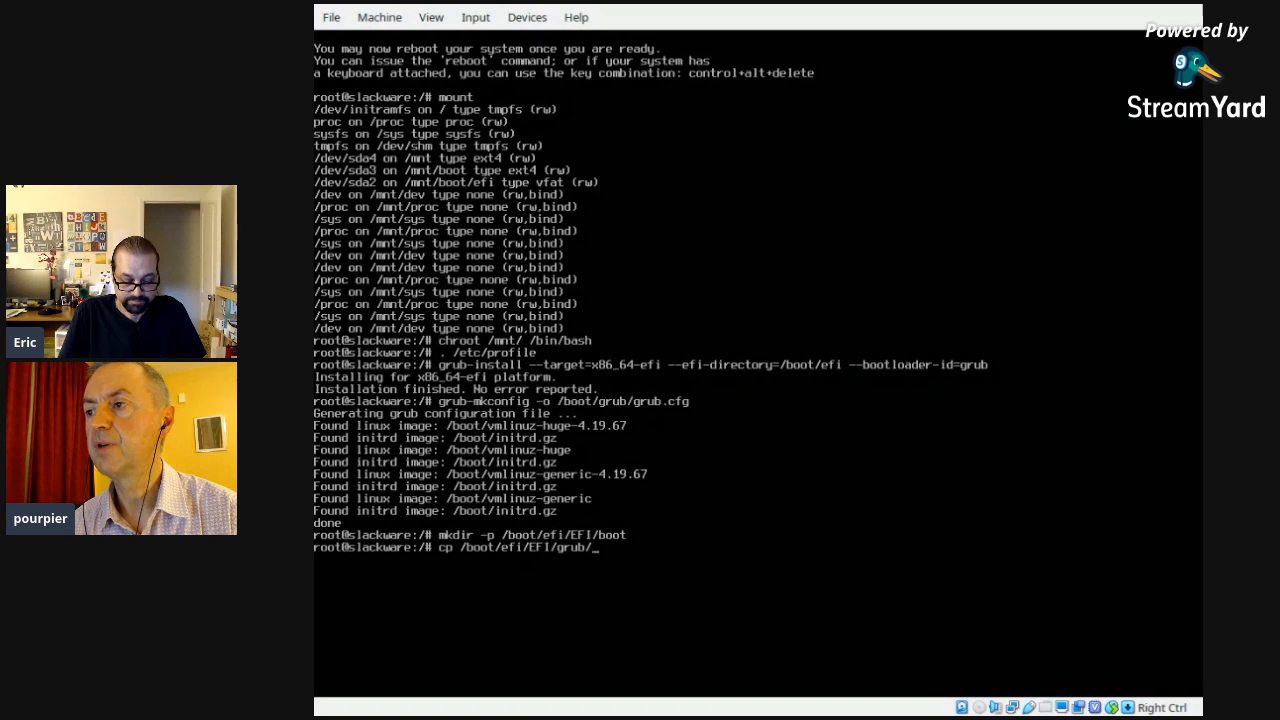
type("gru")
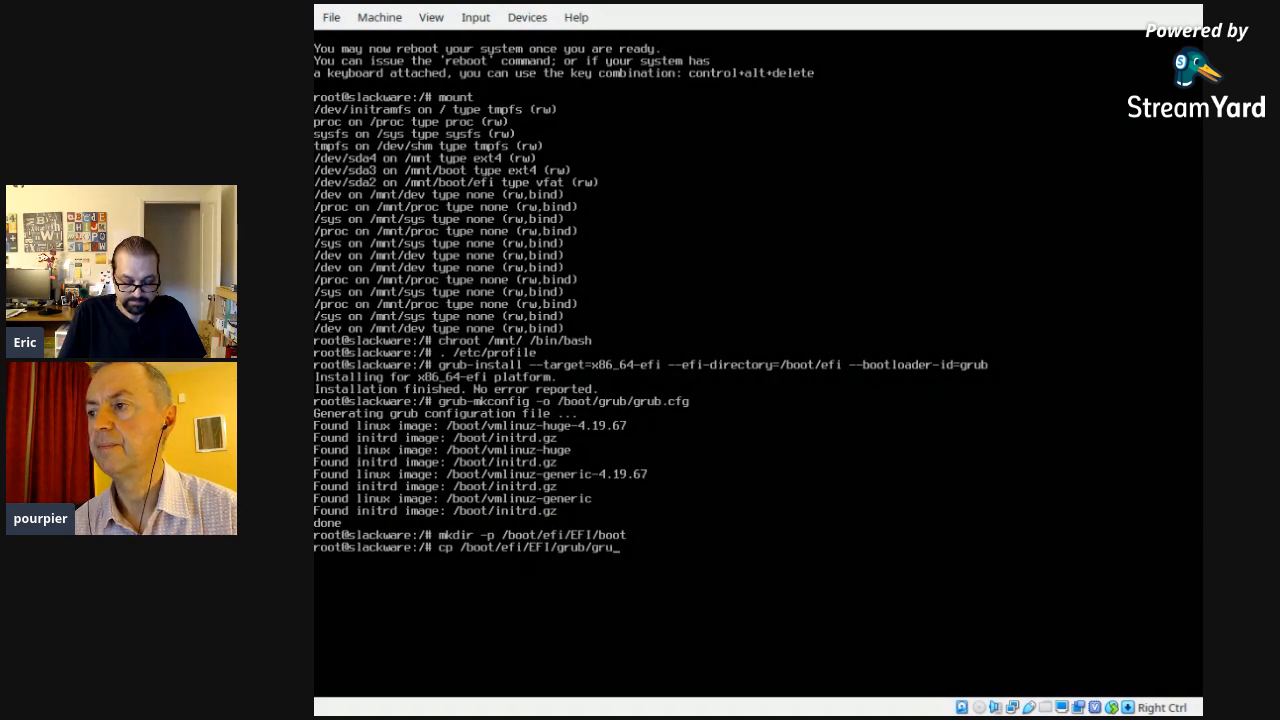
key("Tab")
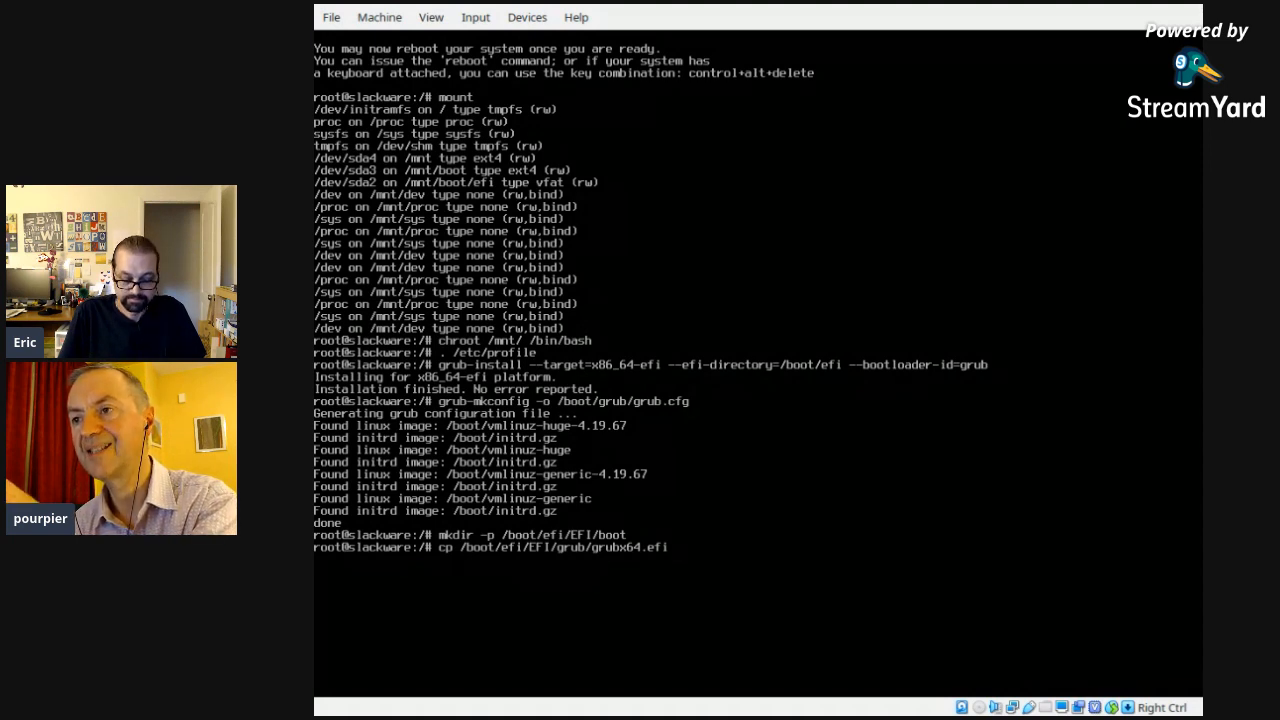
type("/")
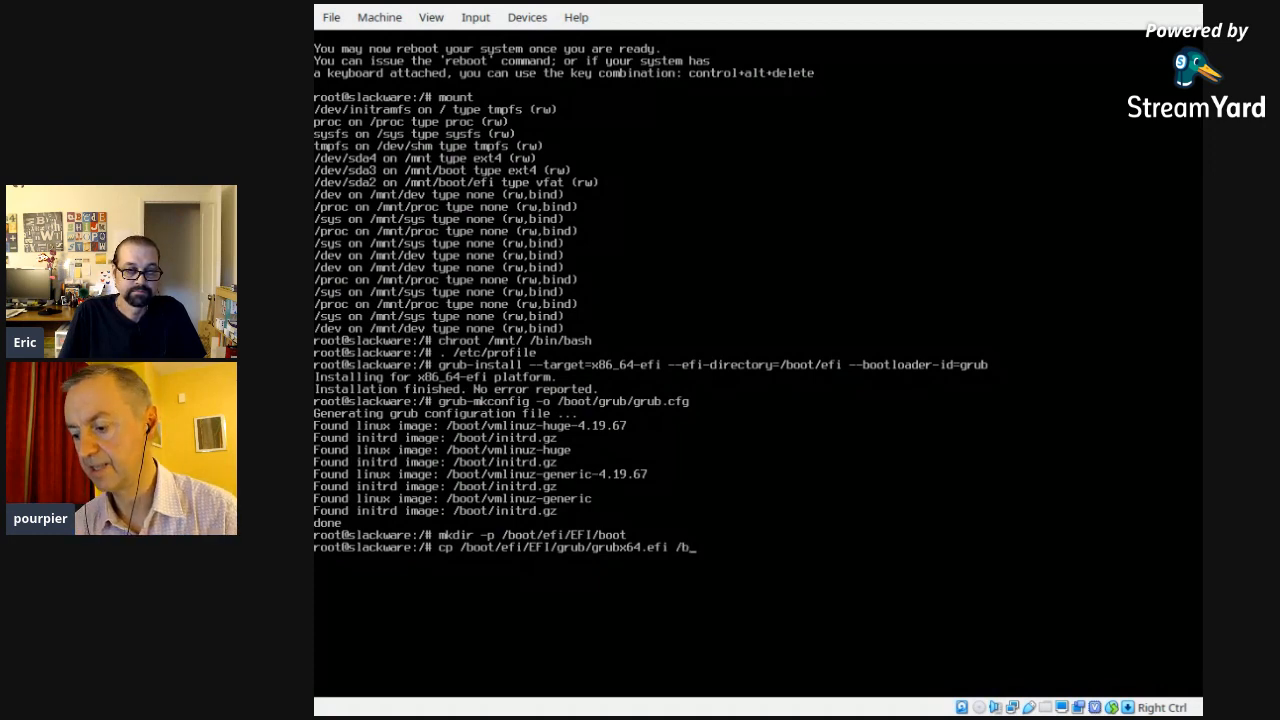
type("boot/")
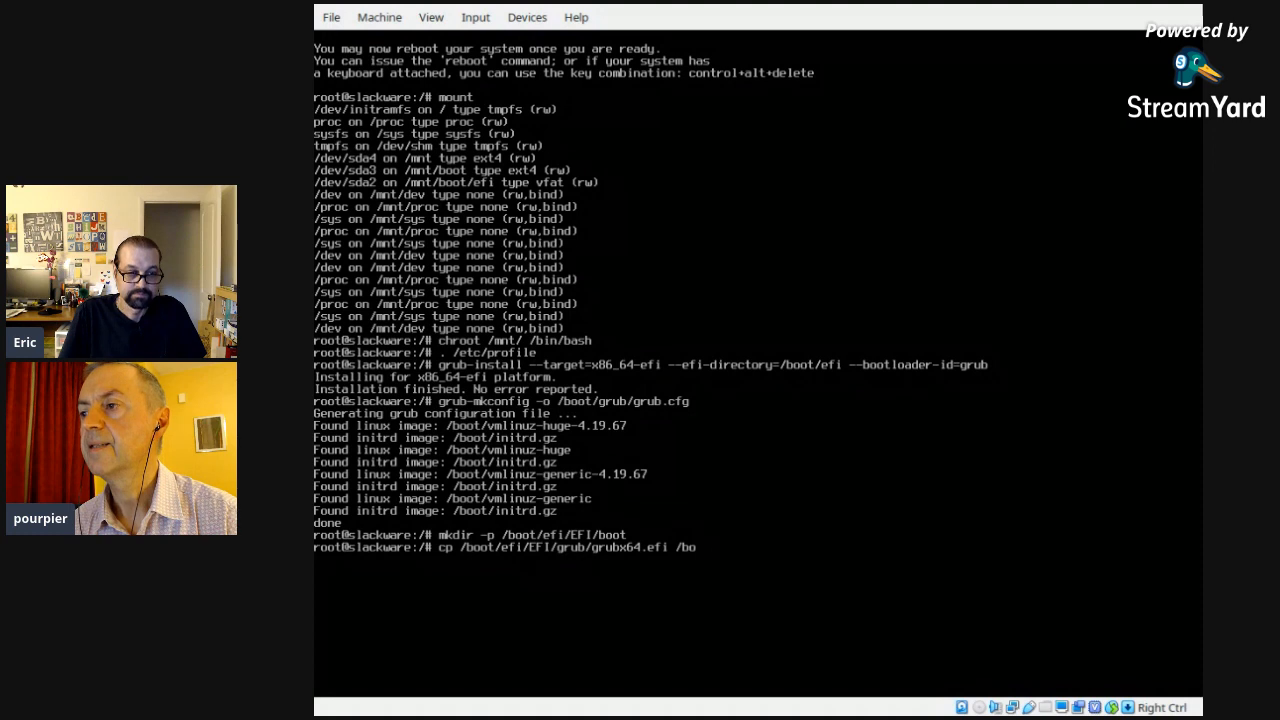
type("efi/")
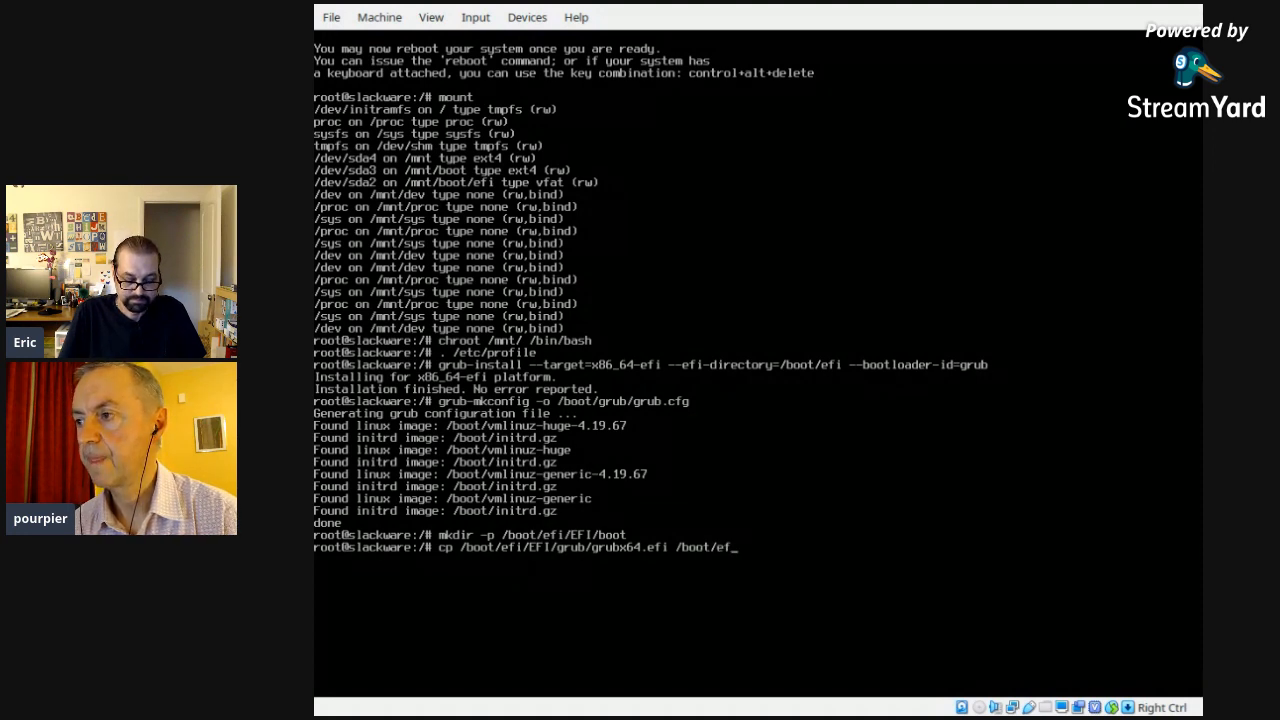
type("EFI/")
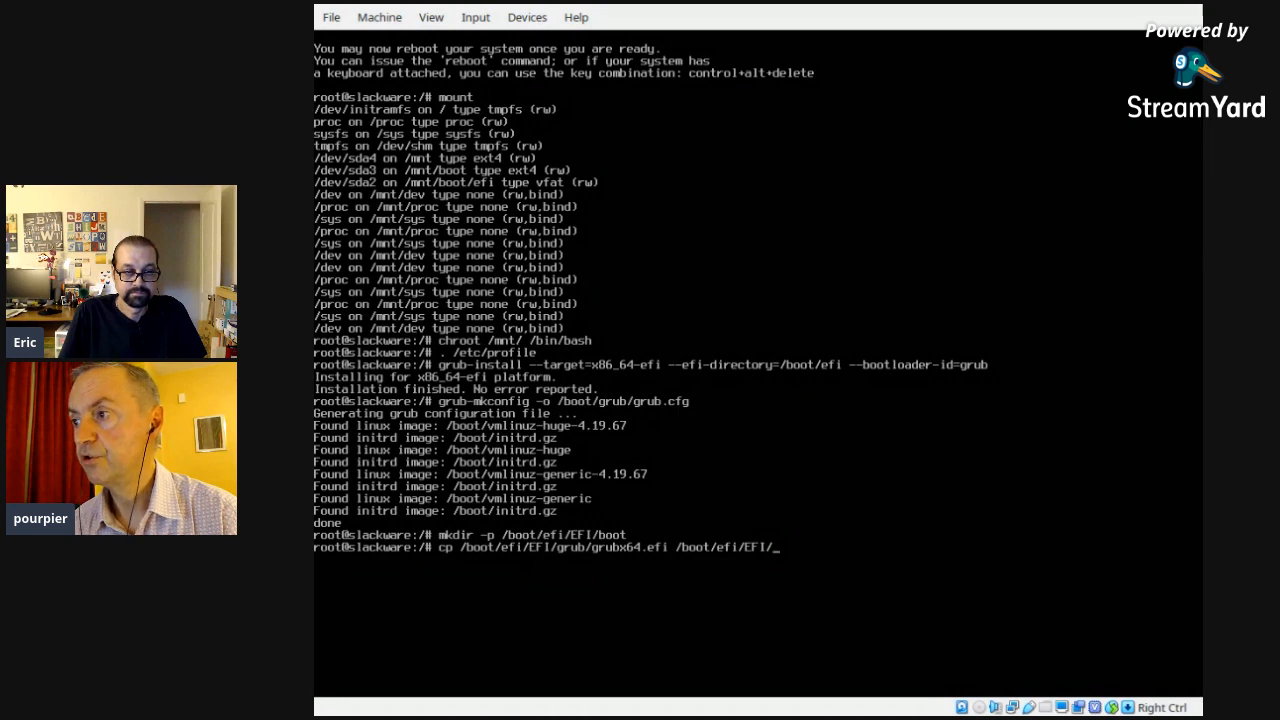
type("boot/")
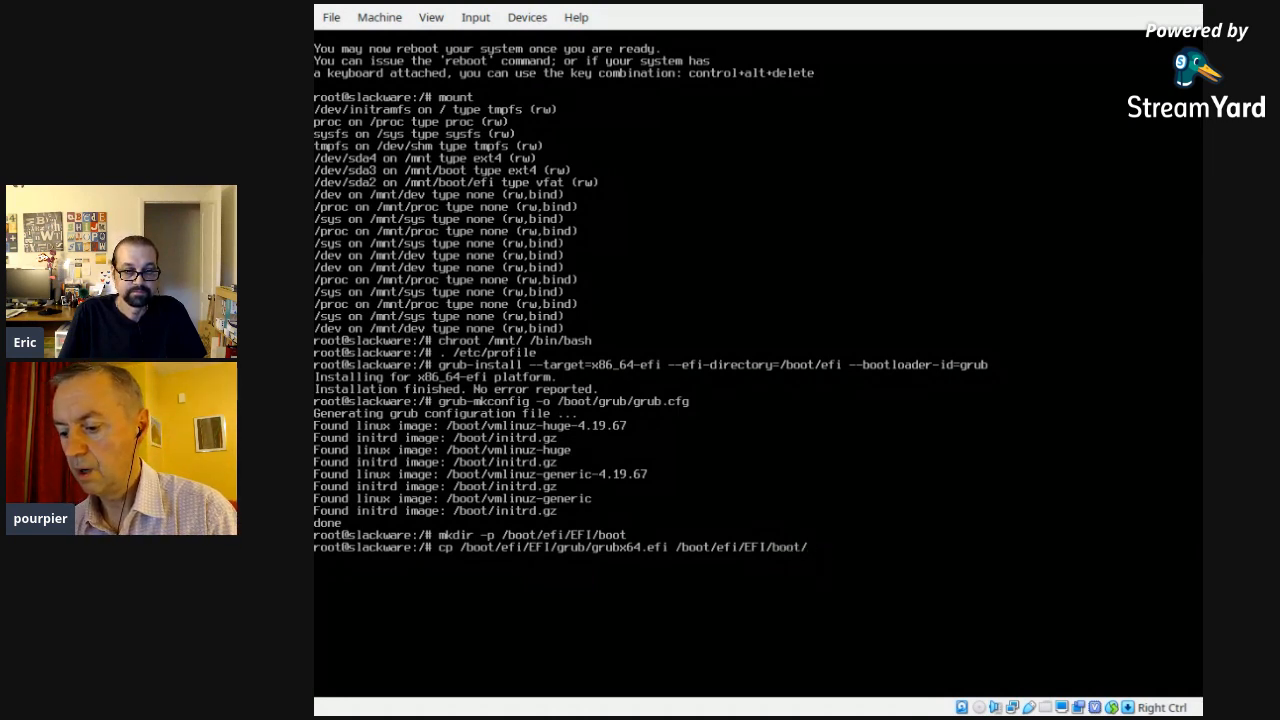
type("bootx")
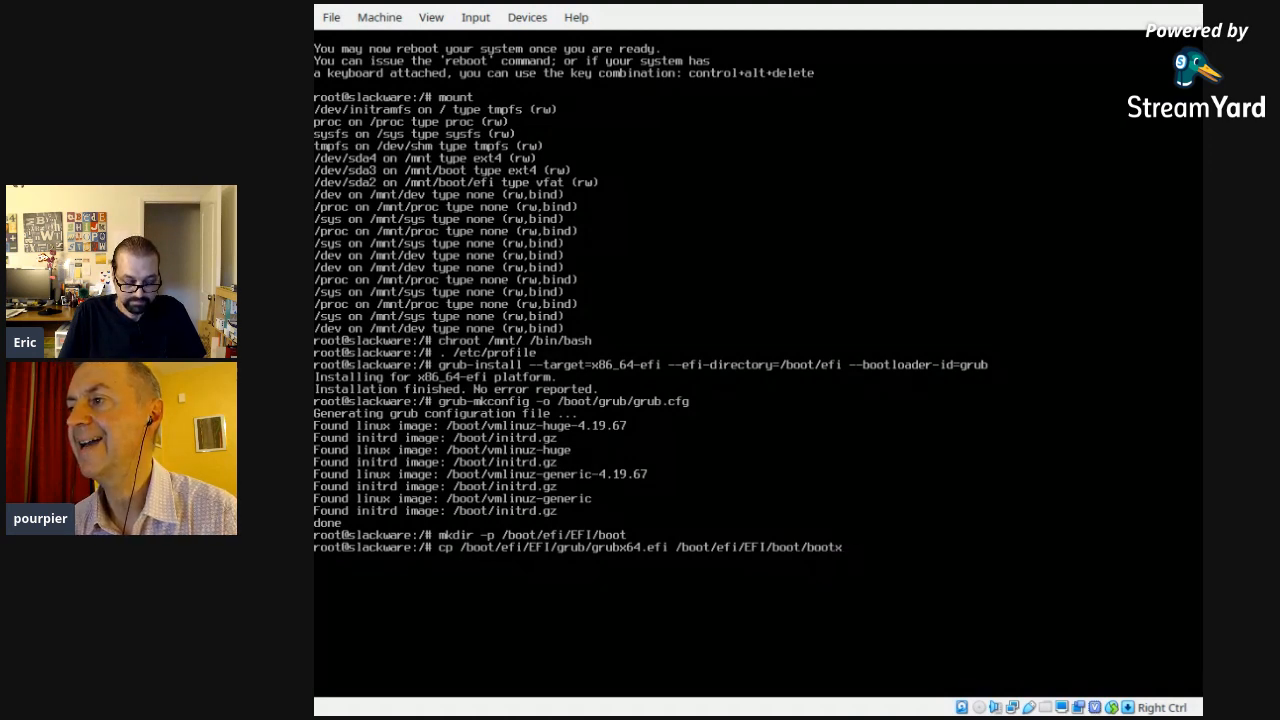
Step: Copy /boot/efi/EFI/grub/grubx64.efi to /boot/efi/EFI/boot/bootx64.efi
type("64.")
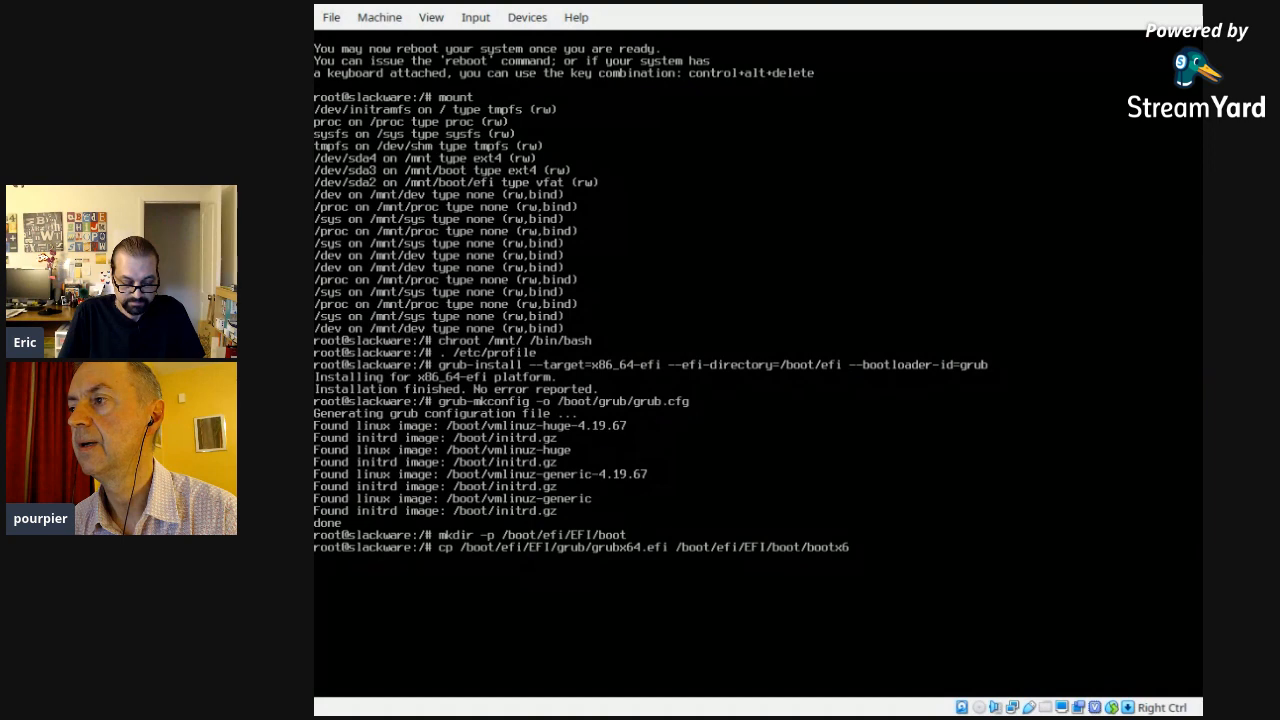
type("efi")
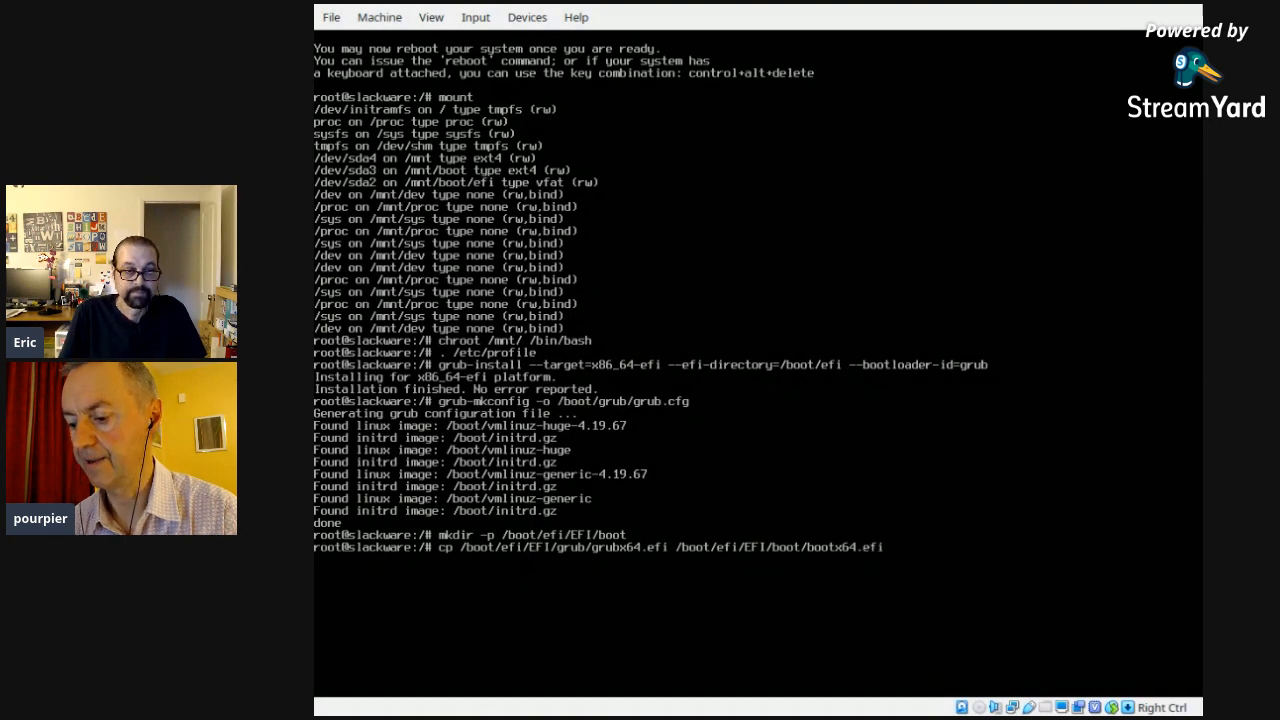
key("Return")
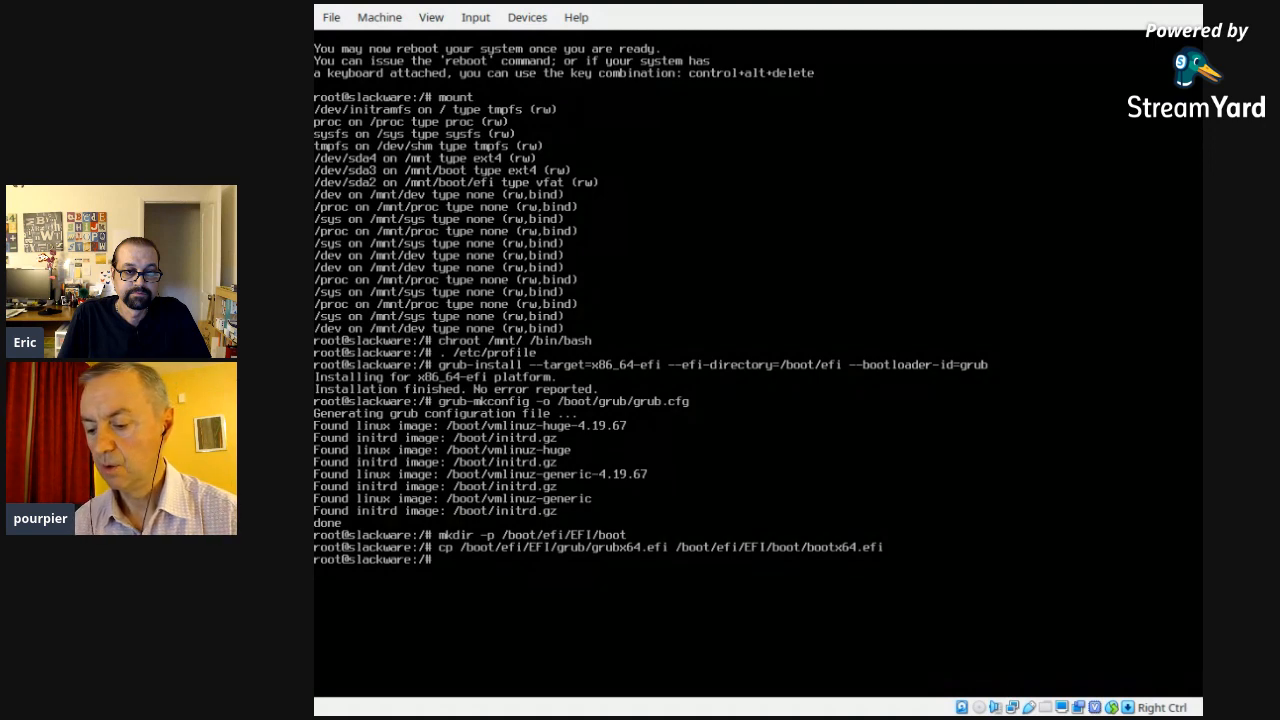
Step: Exit the chroot, reboot the virtual machine and boot the Slackware-14.2+ GNU/Linux entry
type("exit")
key("Return")
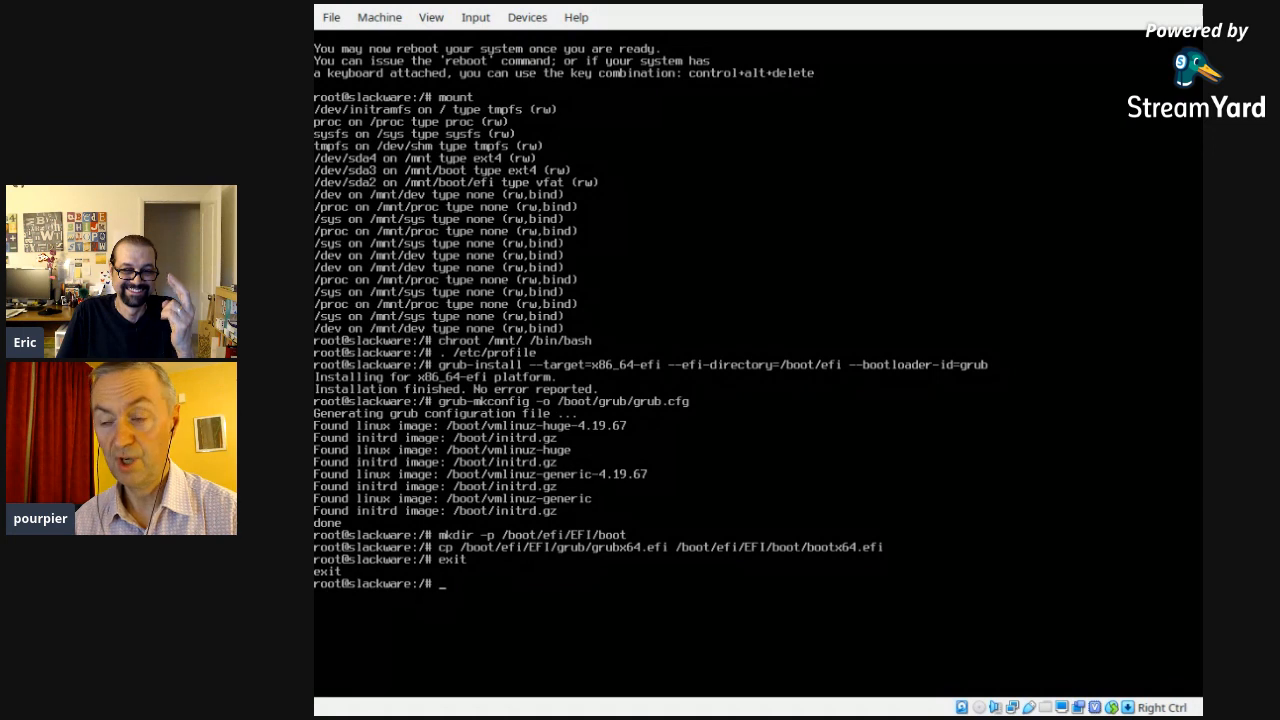
type("reboot")
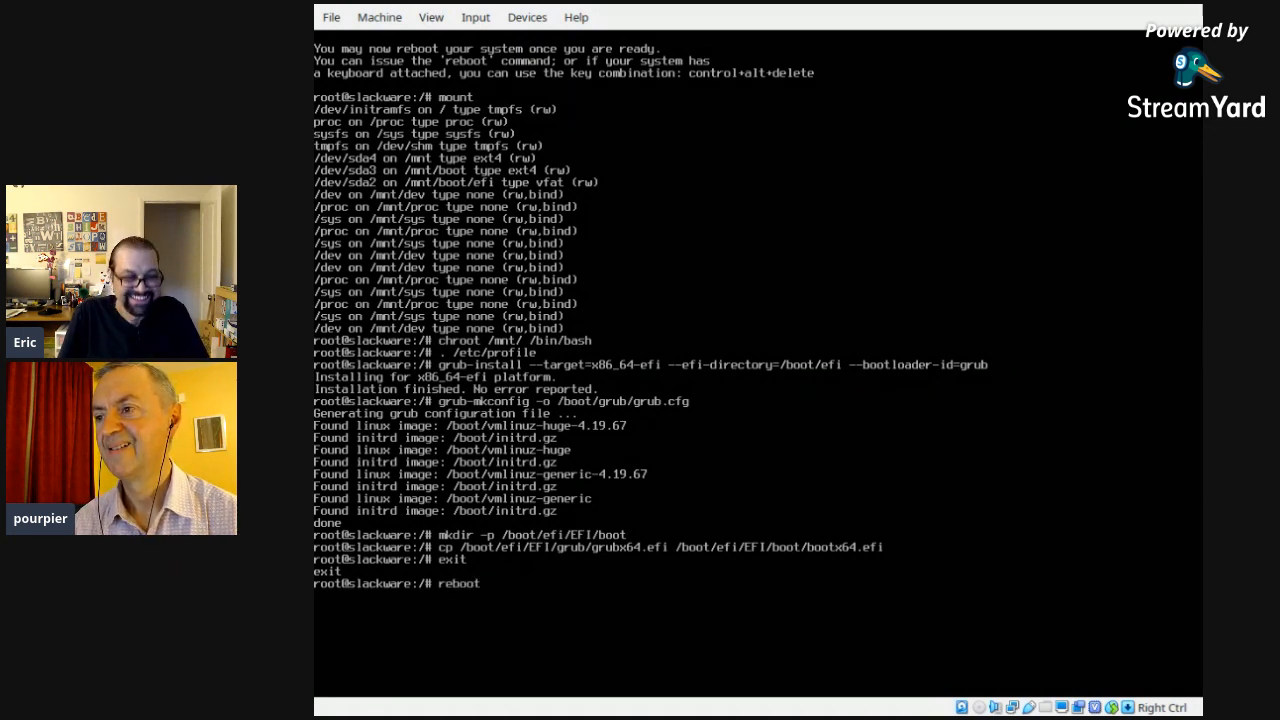
key("Return")
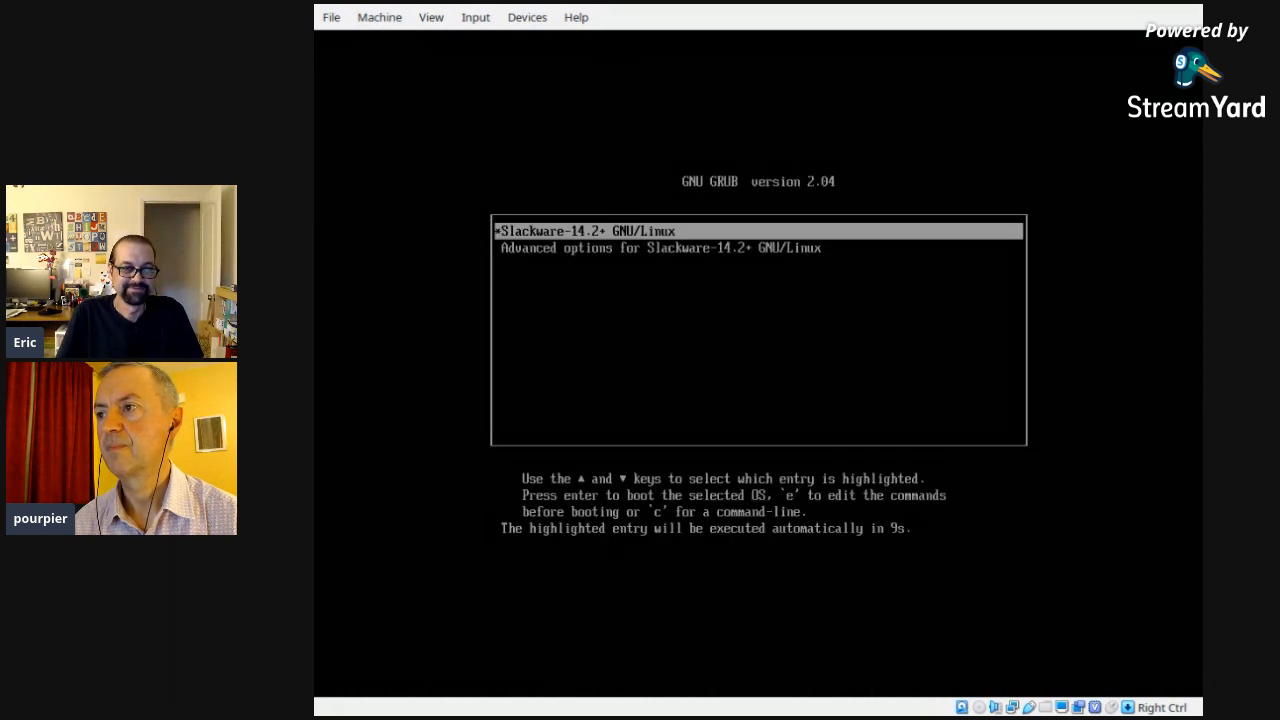
key("Return")
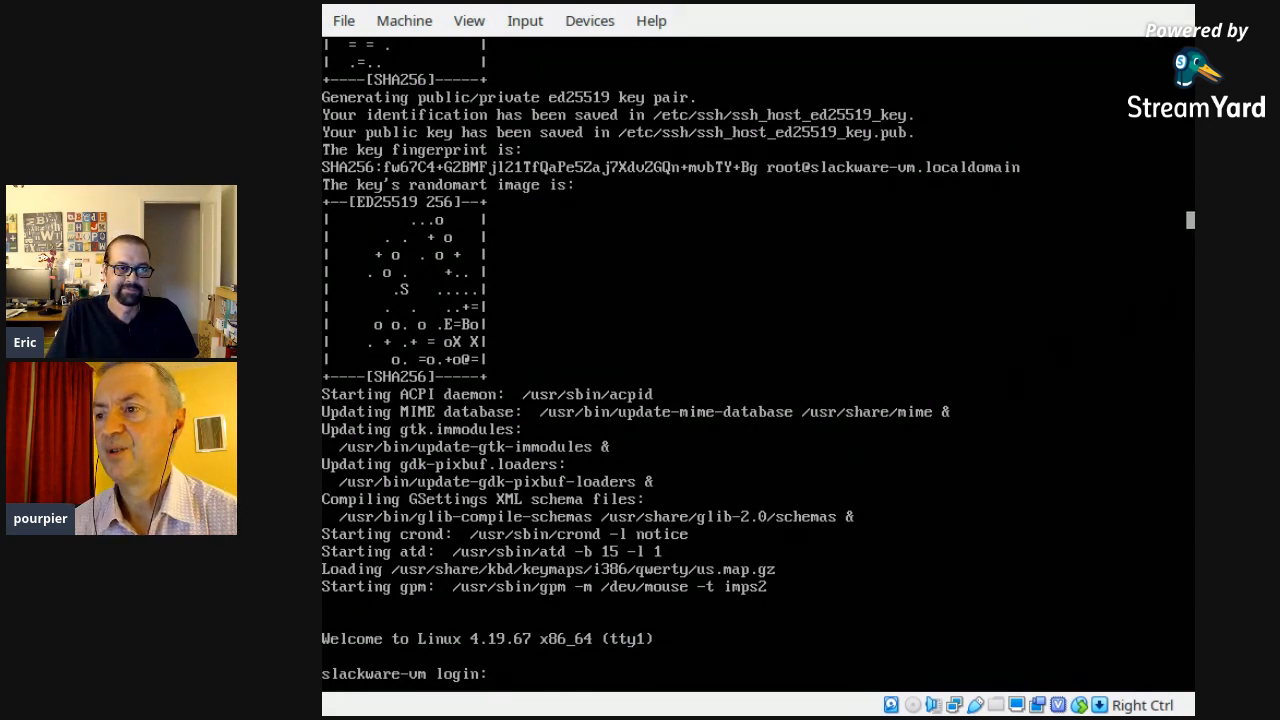
Step: Log in as root with the account password
type("root")
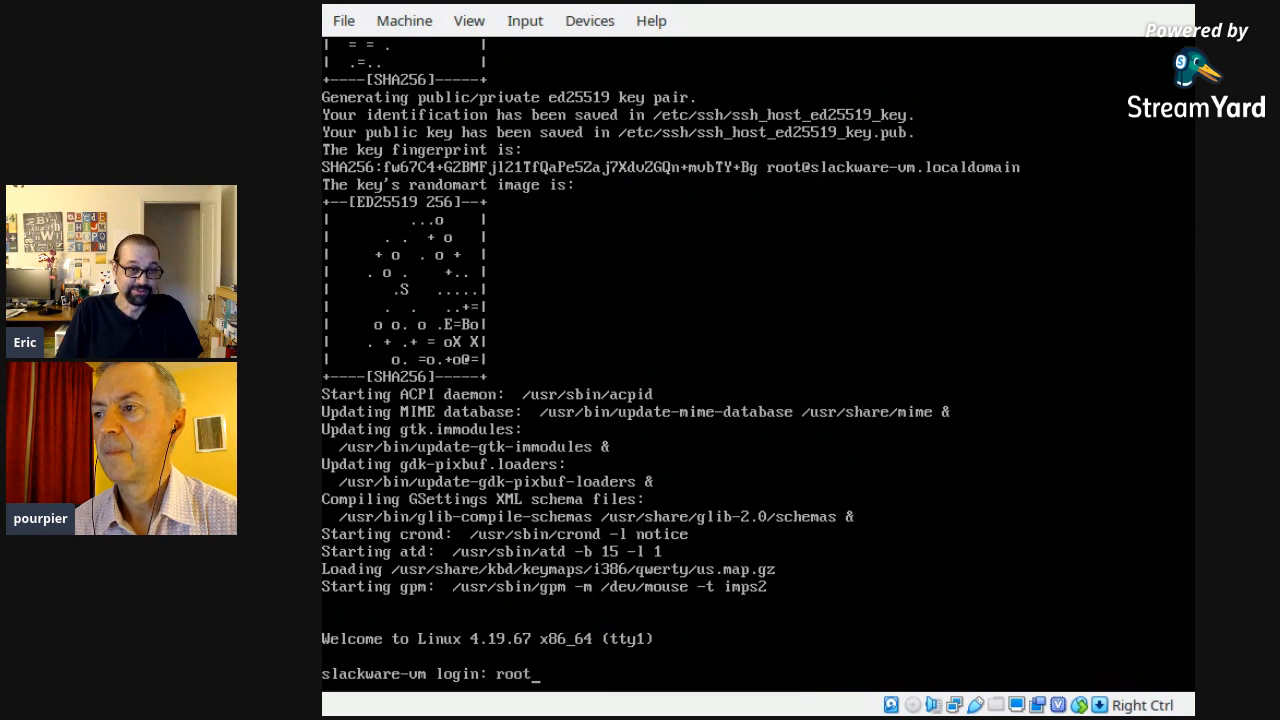
key("Return")
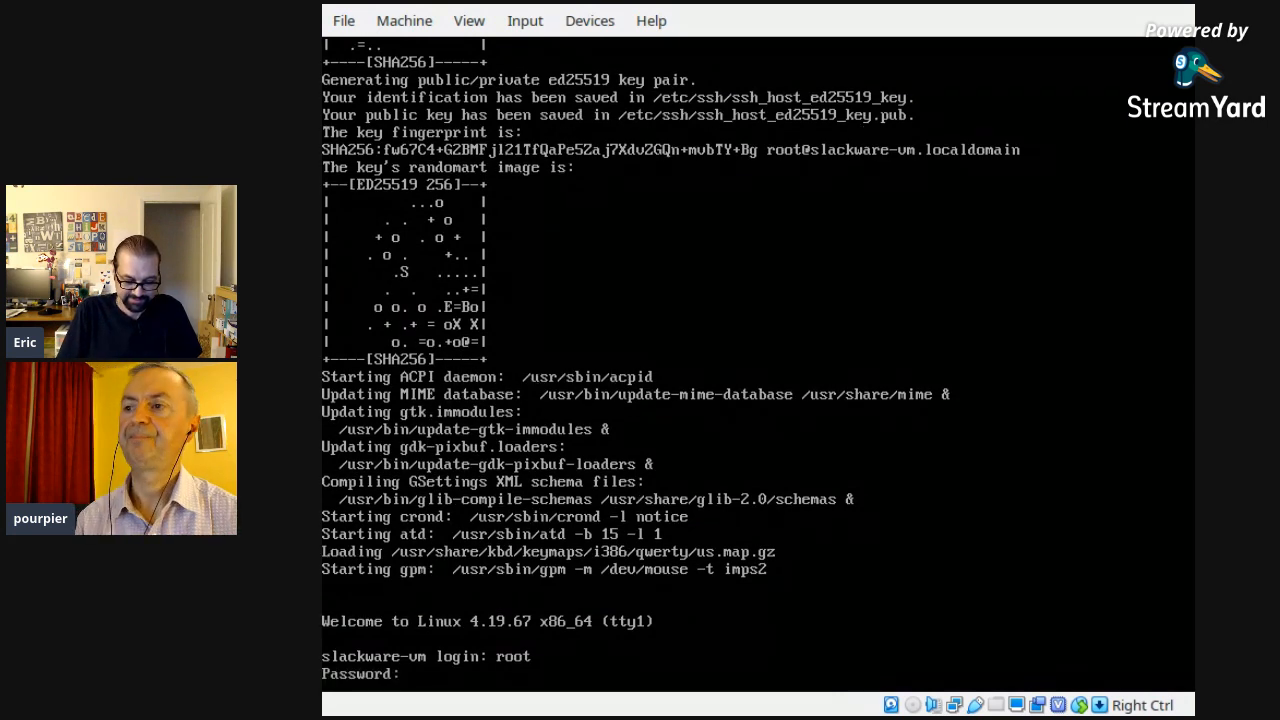
key("Return")
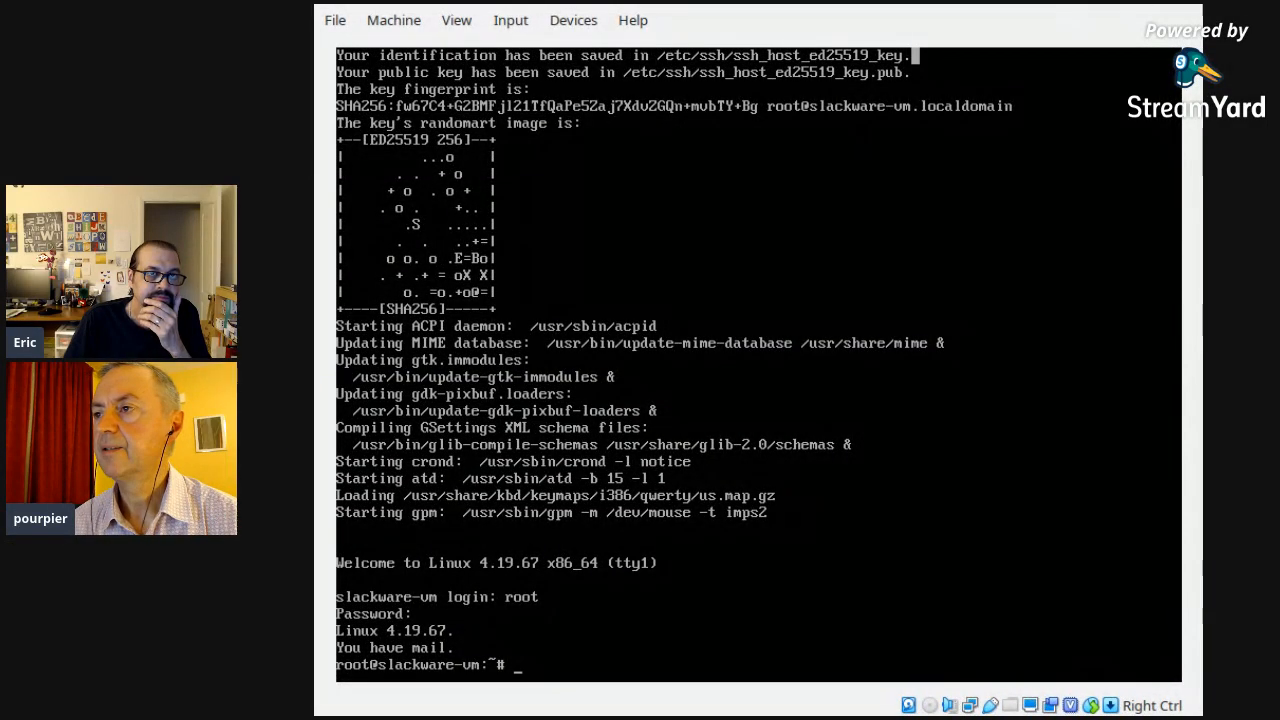
Step: Create a regular user with useradd, including a home directory, the groups audio,video,wheel,users and the shell /bin/bash
left_click(457, 18)
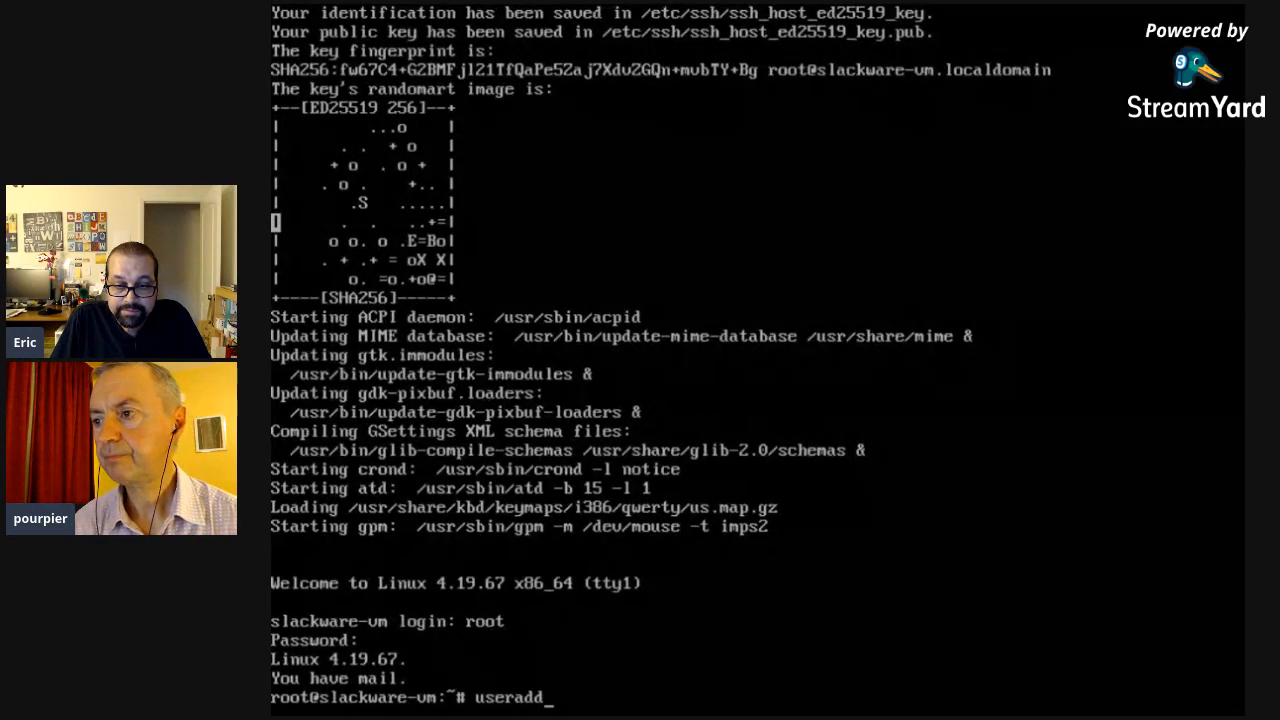
type("-")
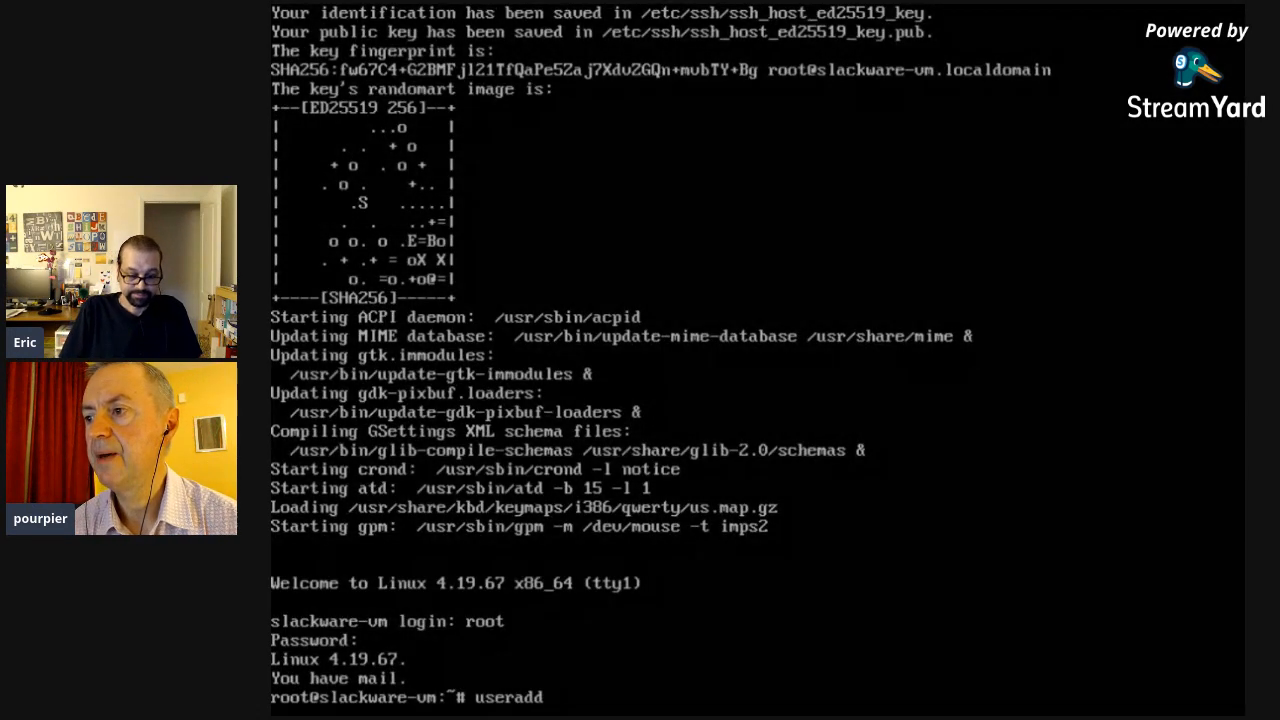
type("m")
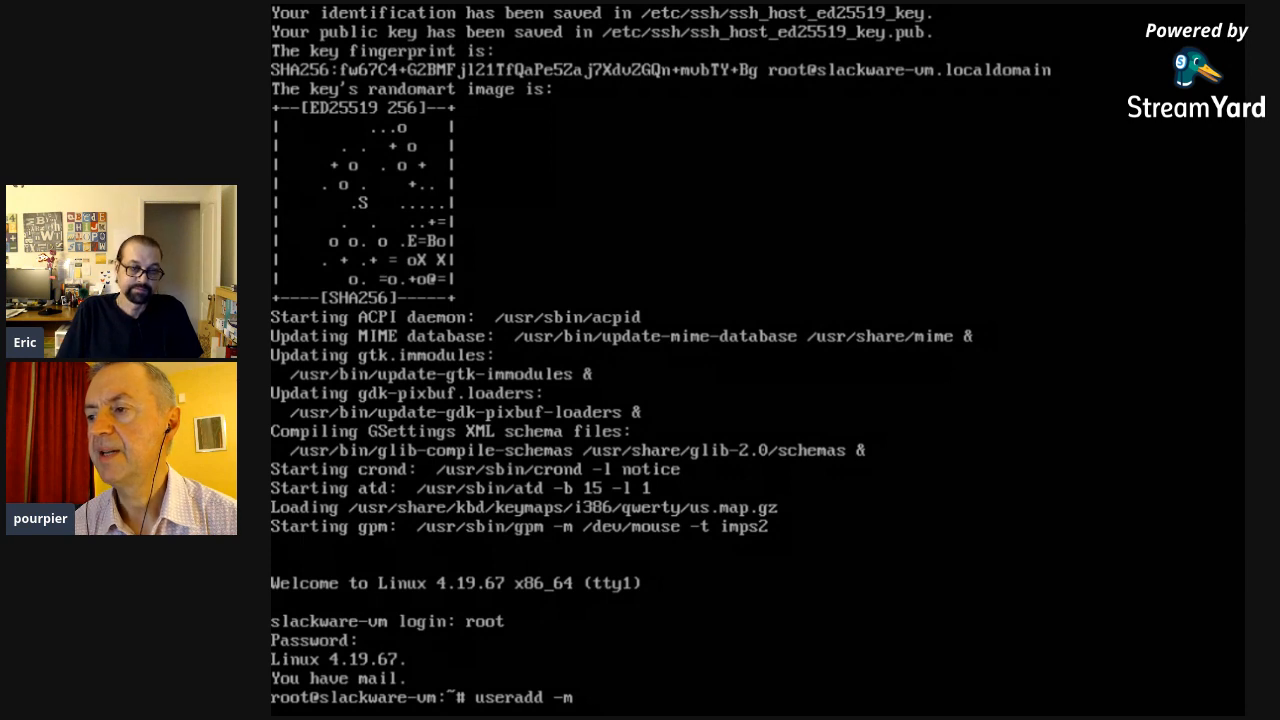
type(" -G")
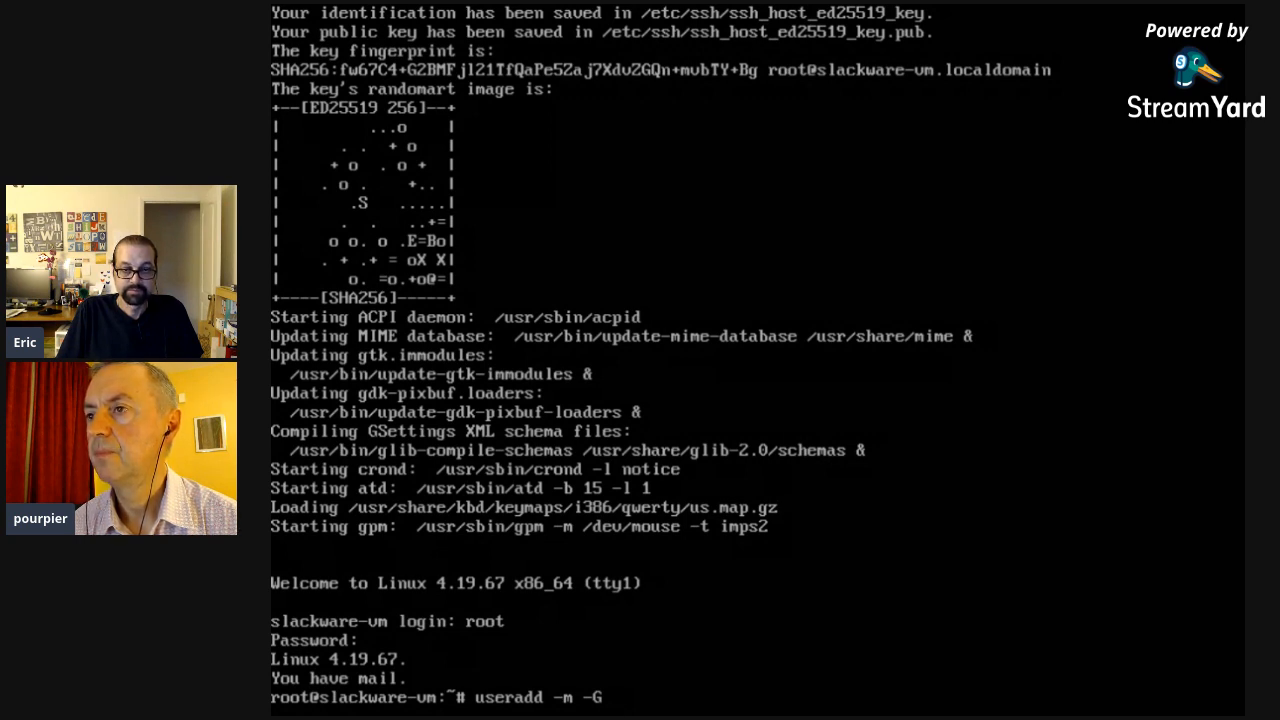
type(" audio")
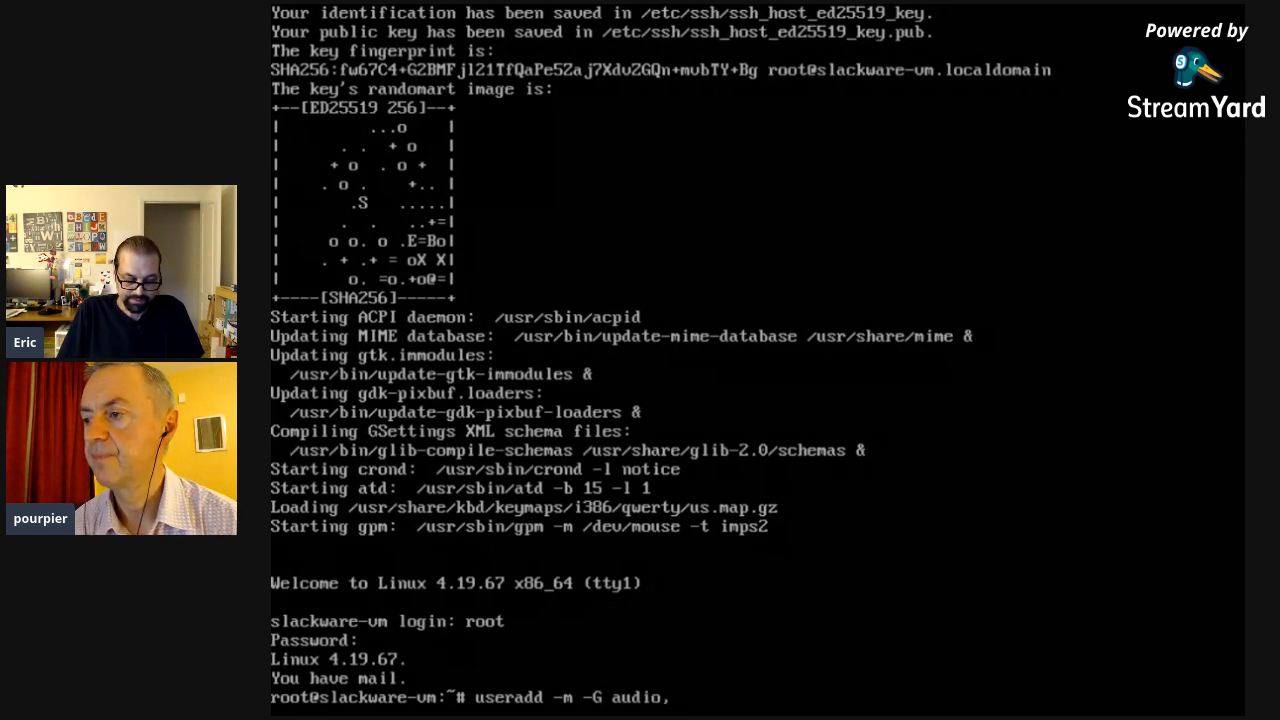
type(",video")
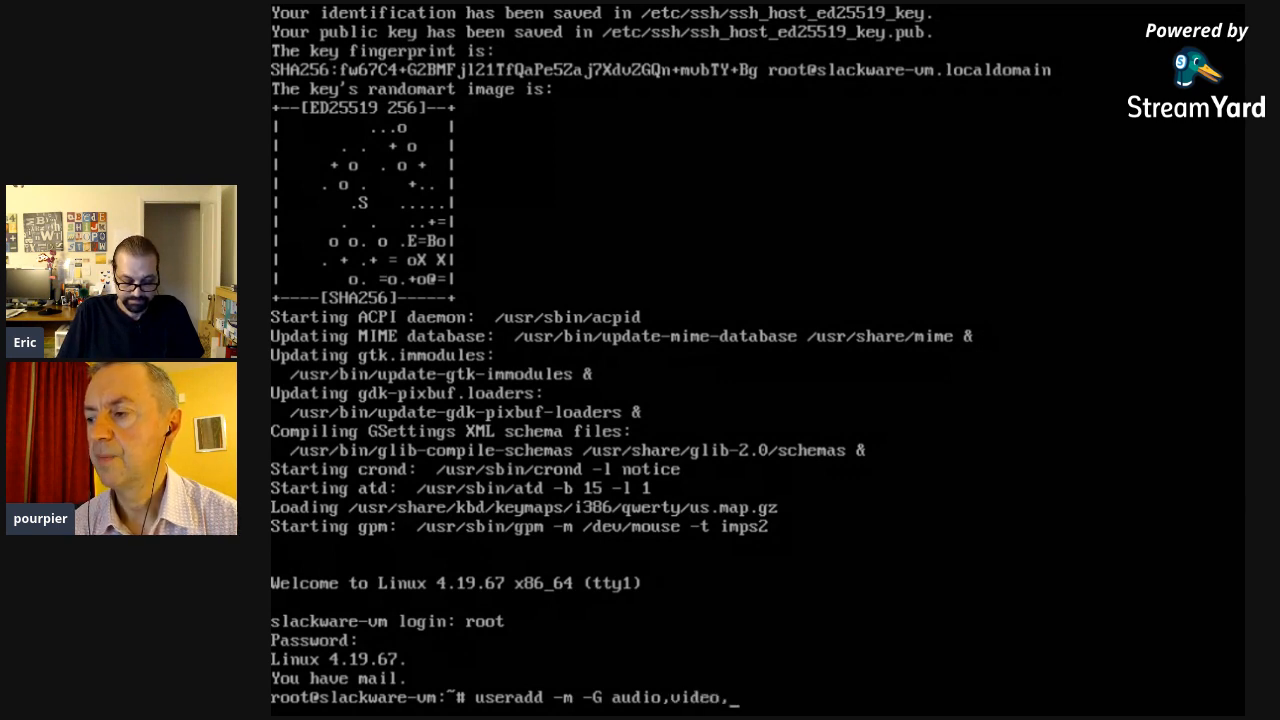
type(",wheel,")
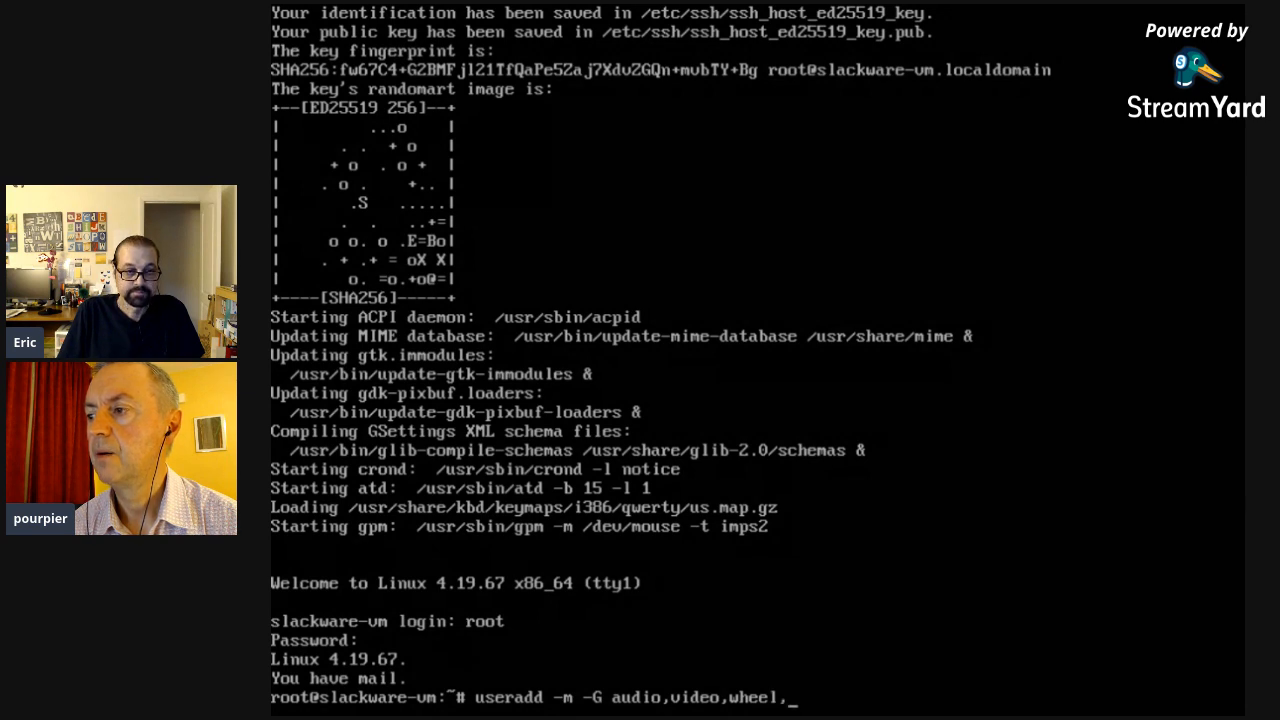
type("users")
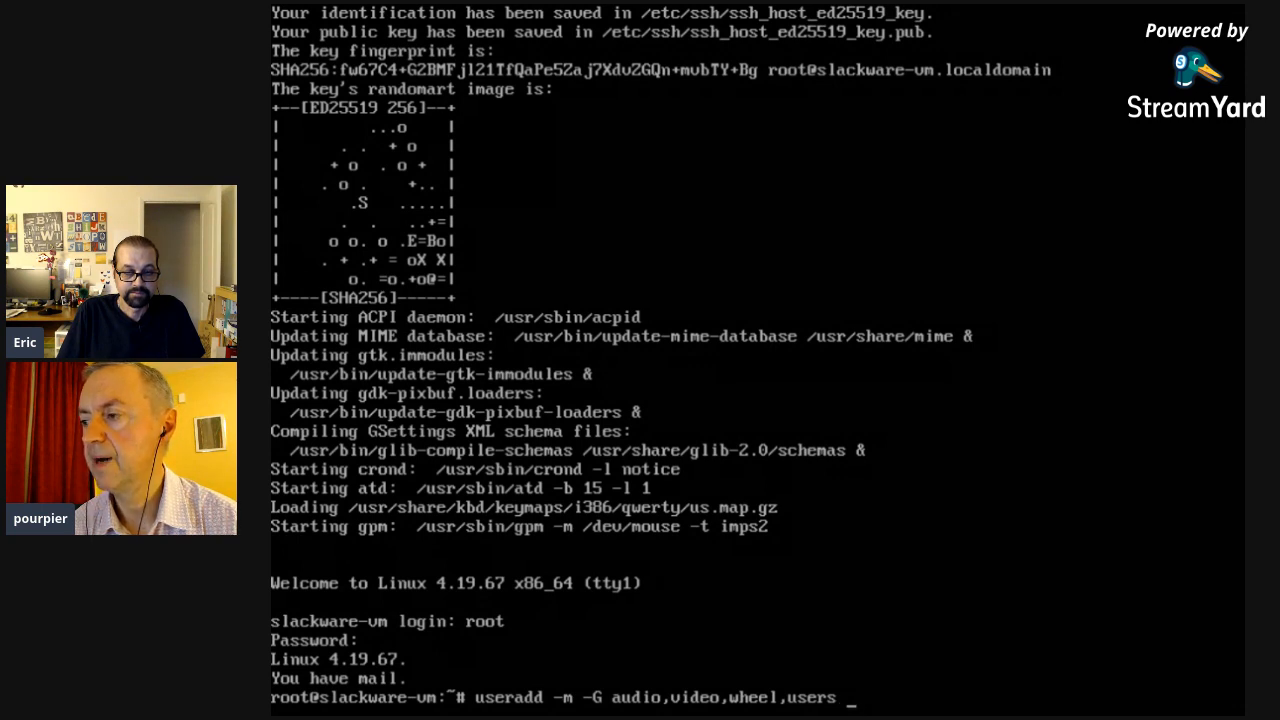
type(" -s")
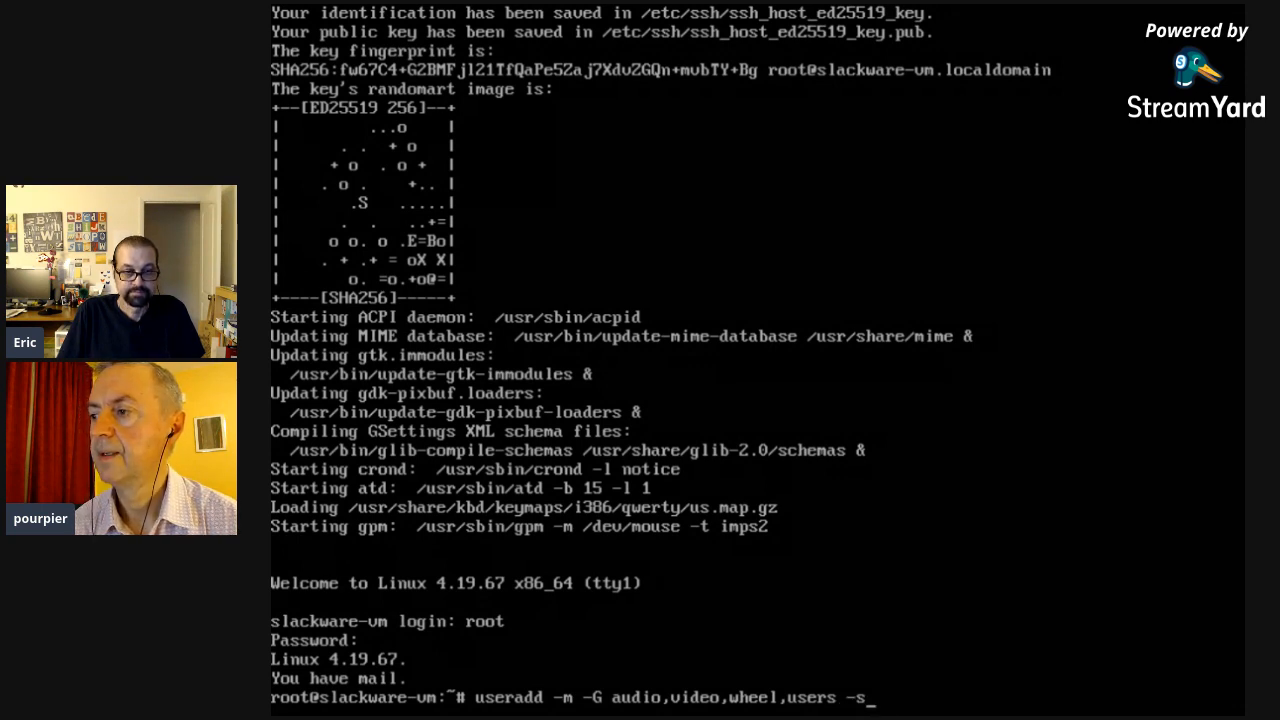
type(" /bin/bash ")
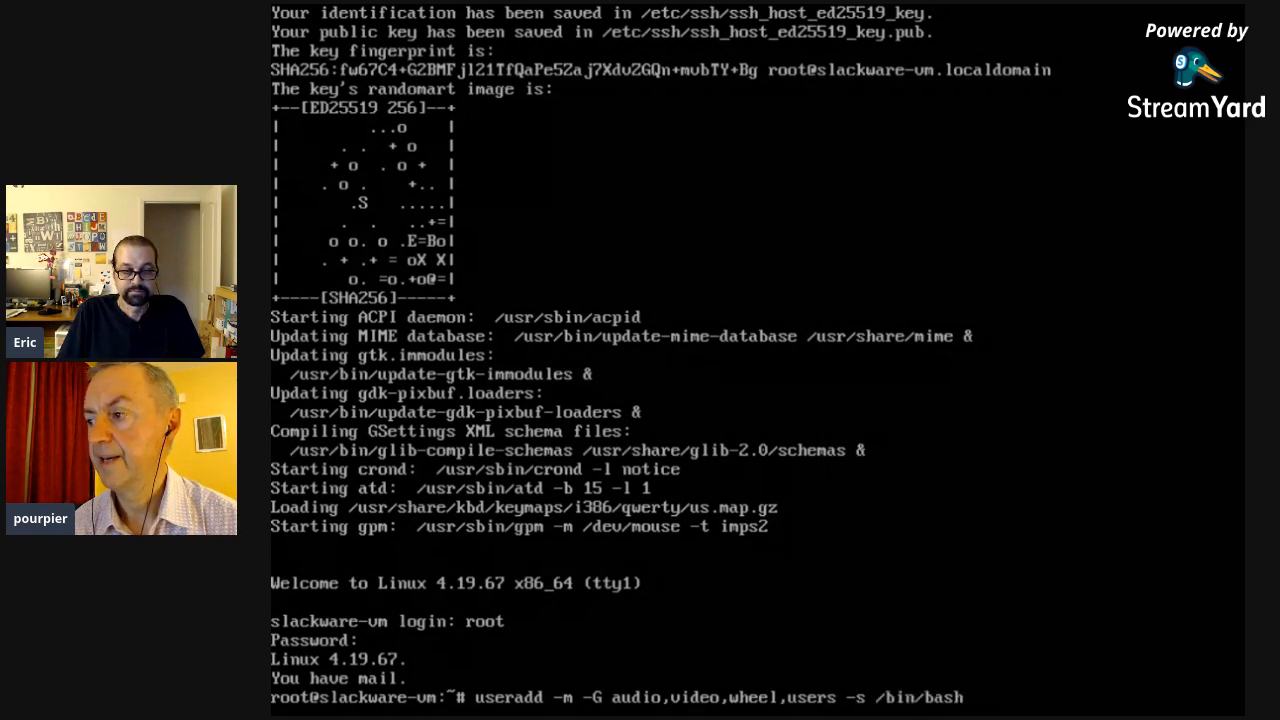
type("eric")
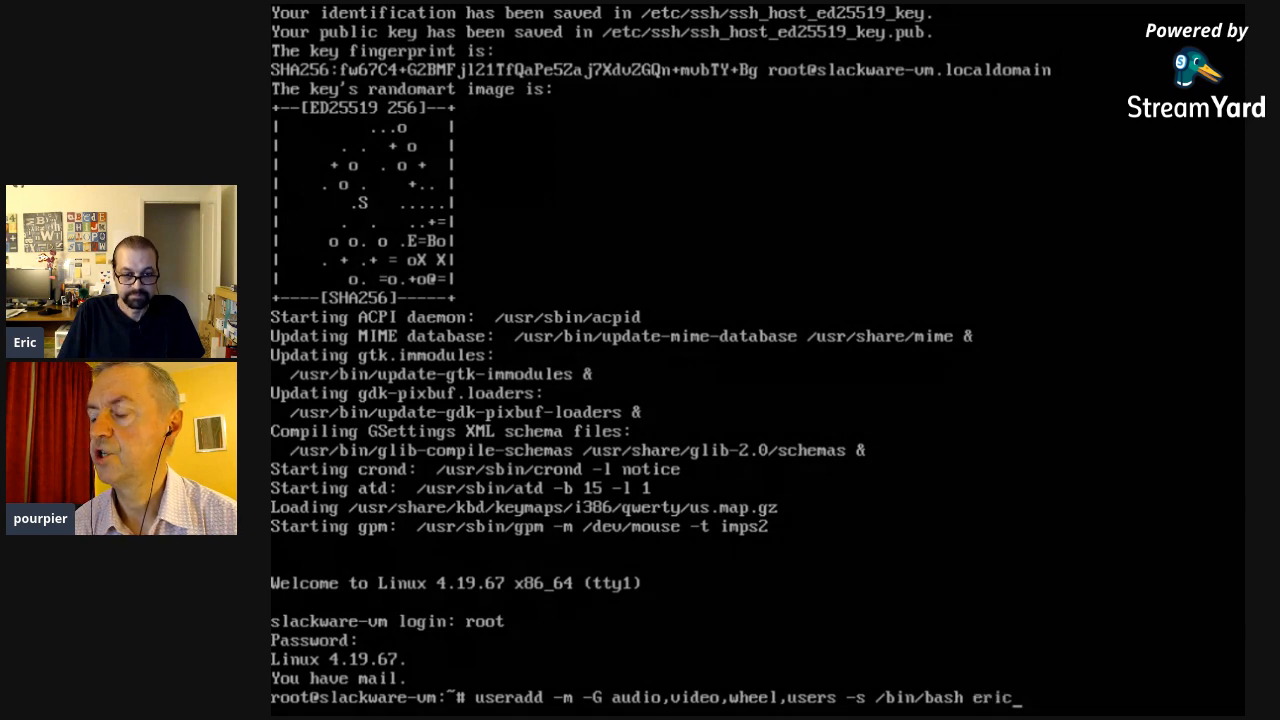
key("Return")
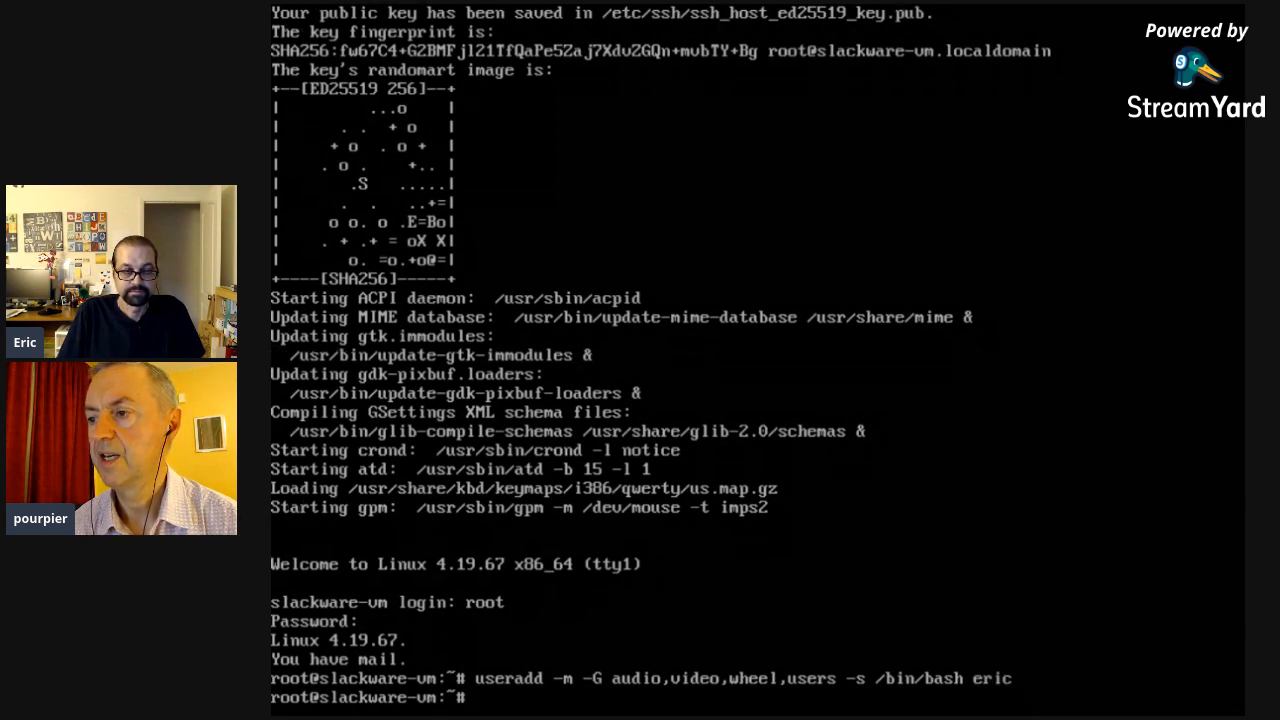
Step: Set the regular user's account password with passwd, entering it twice
type("passwd eric")
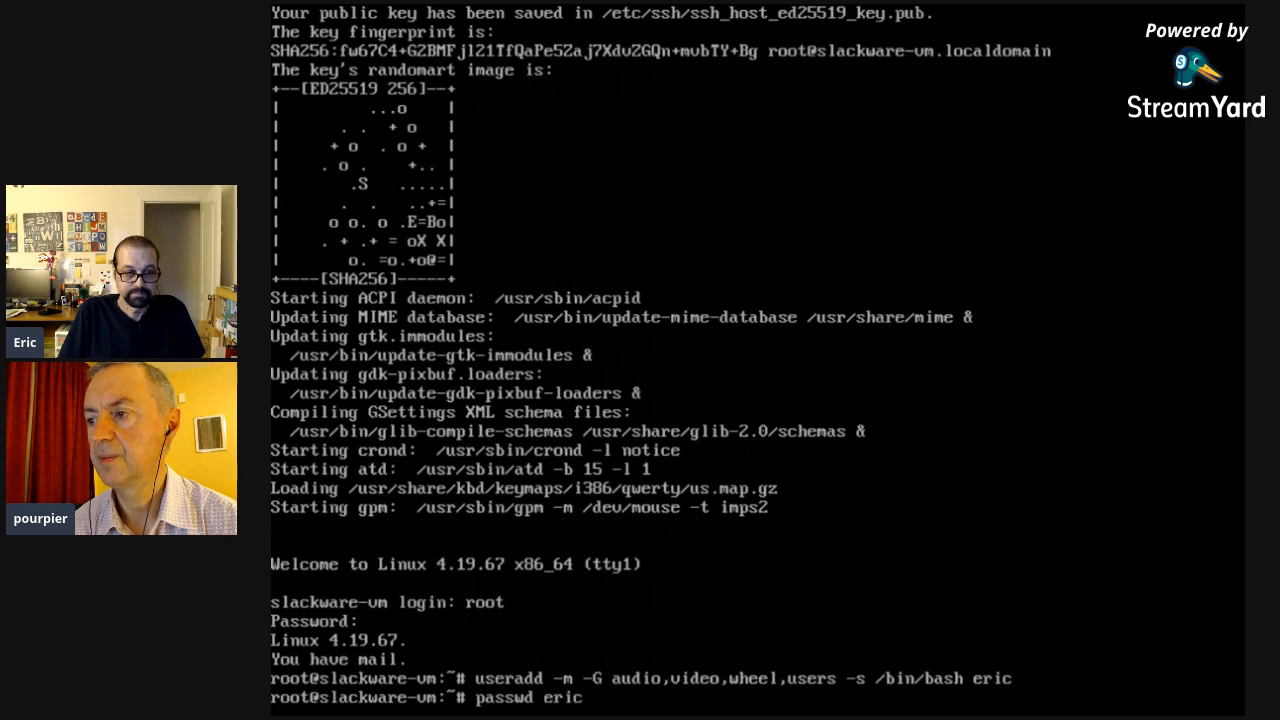
key("Return")
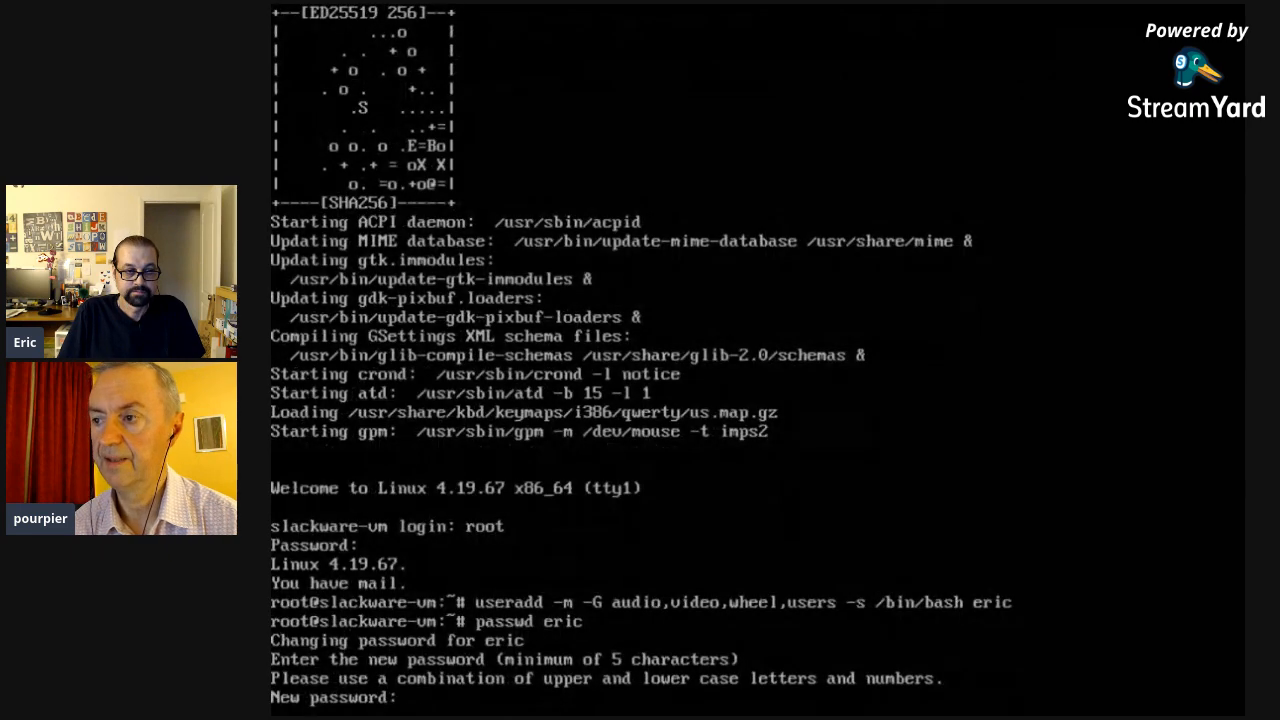
key("Return")
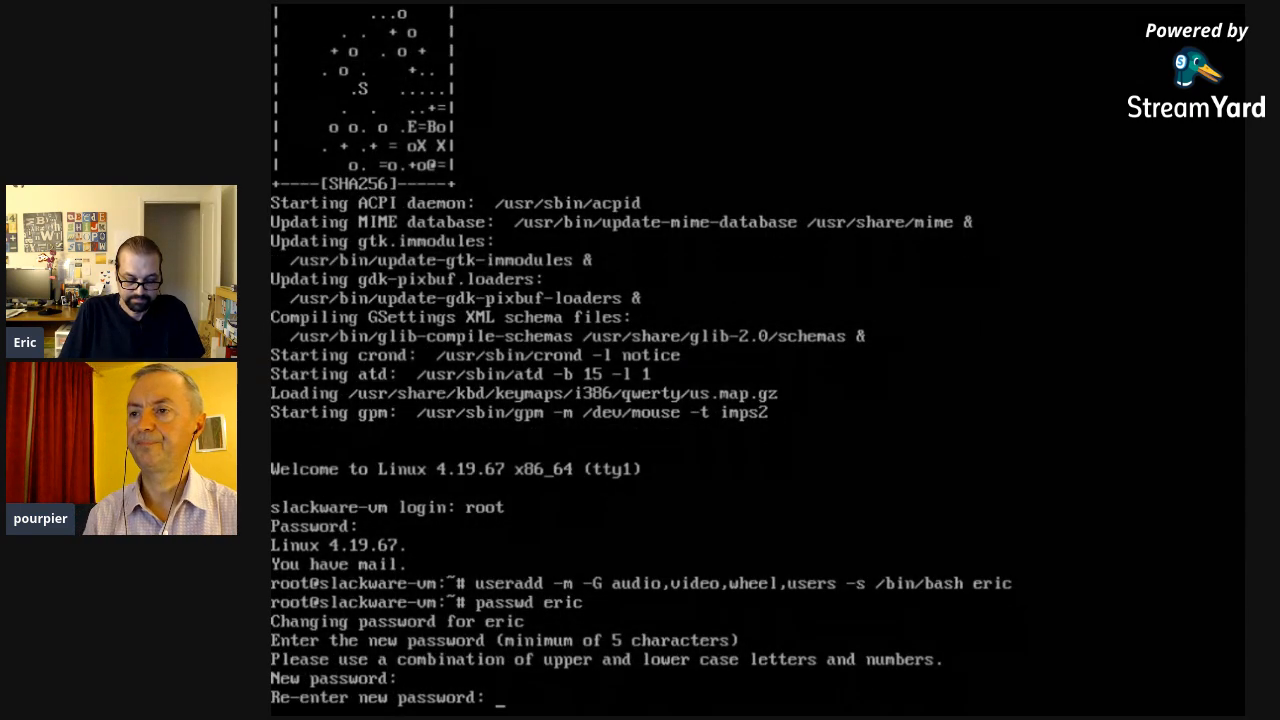
key("Return")
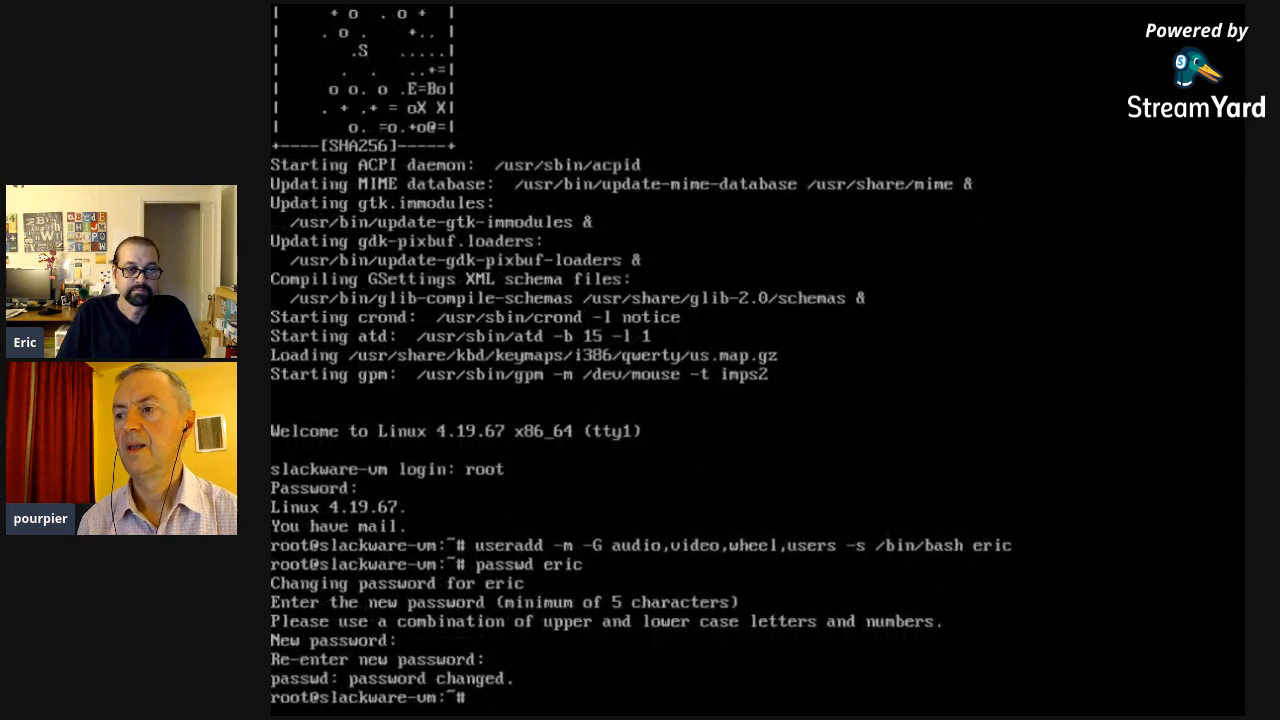
Step: Log out of root and log in as the regular user with the account password
type("exit")
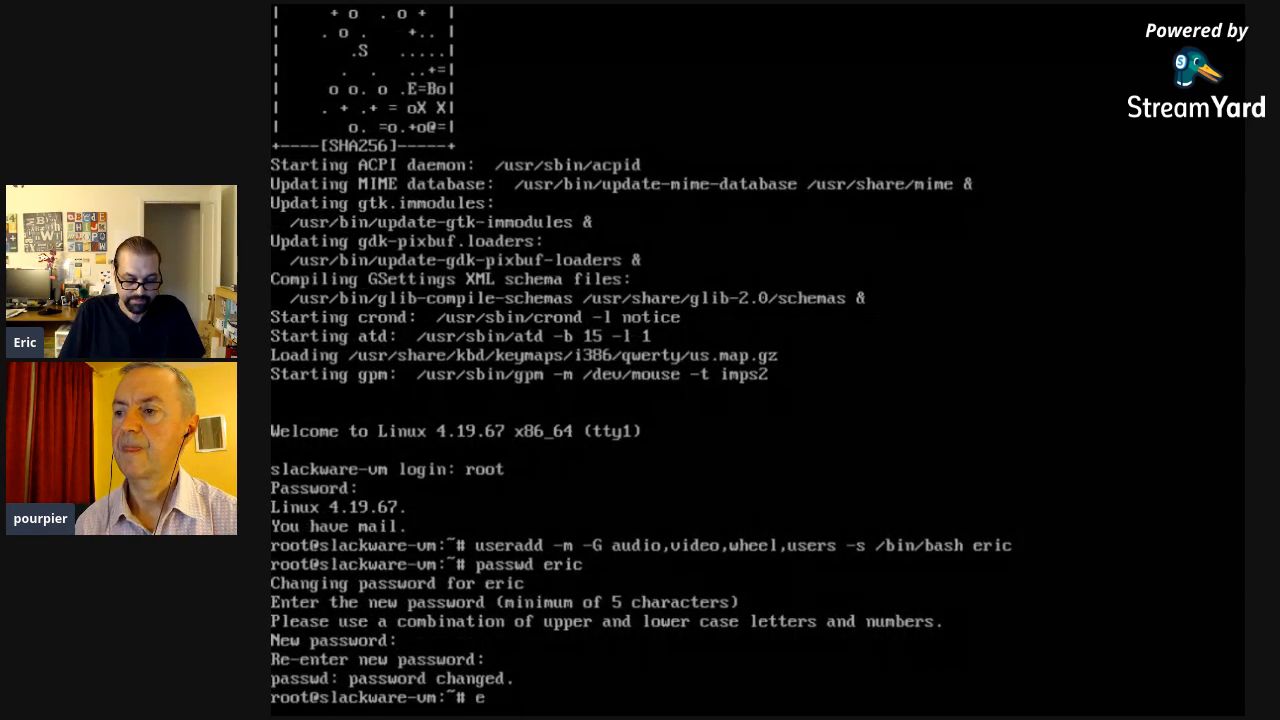
key("Return")
type("eric")
key("Return")
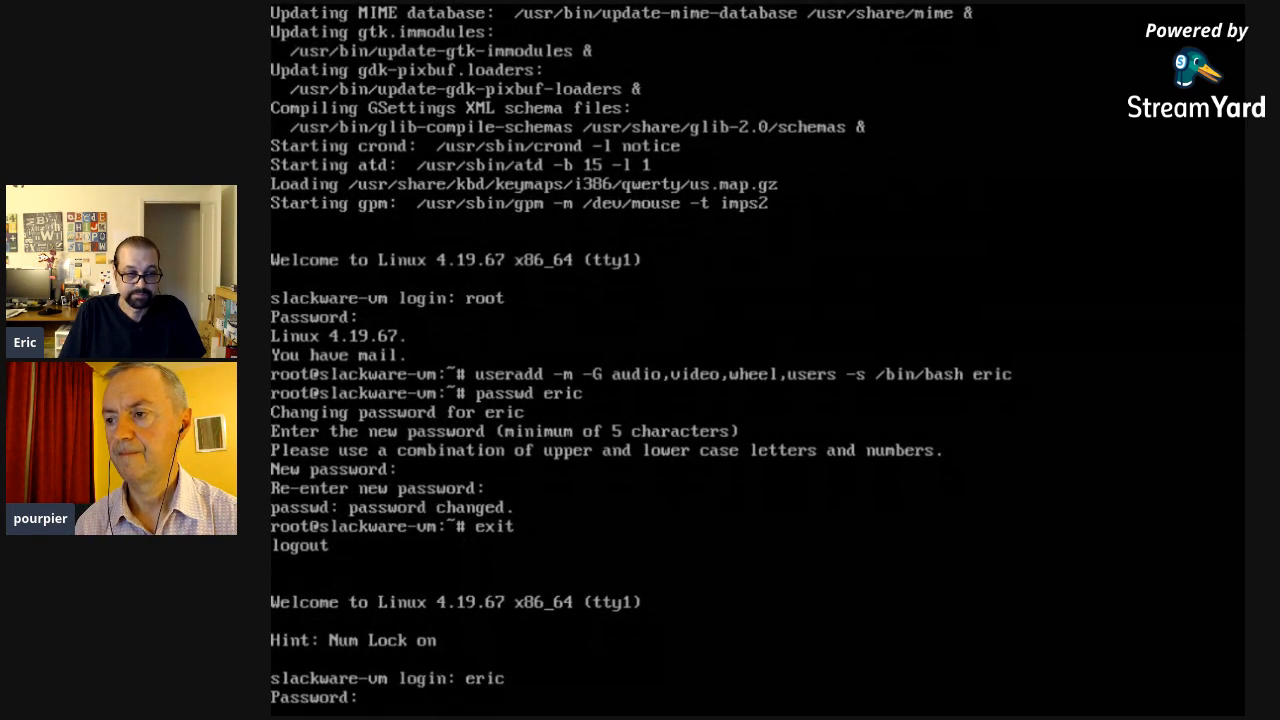
key("Return")
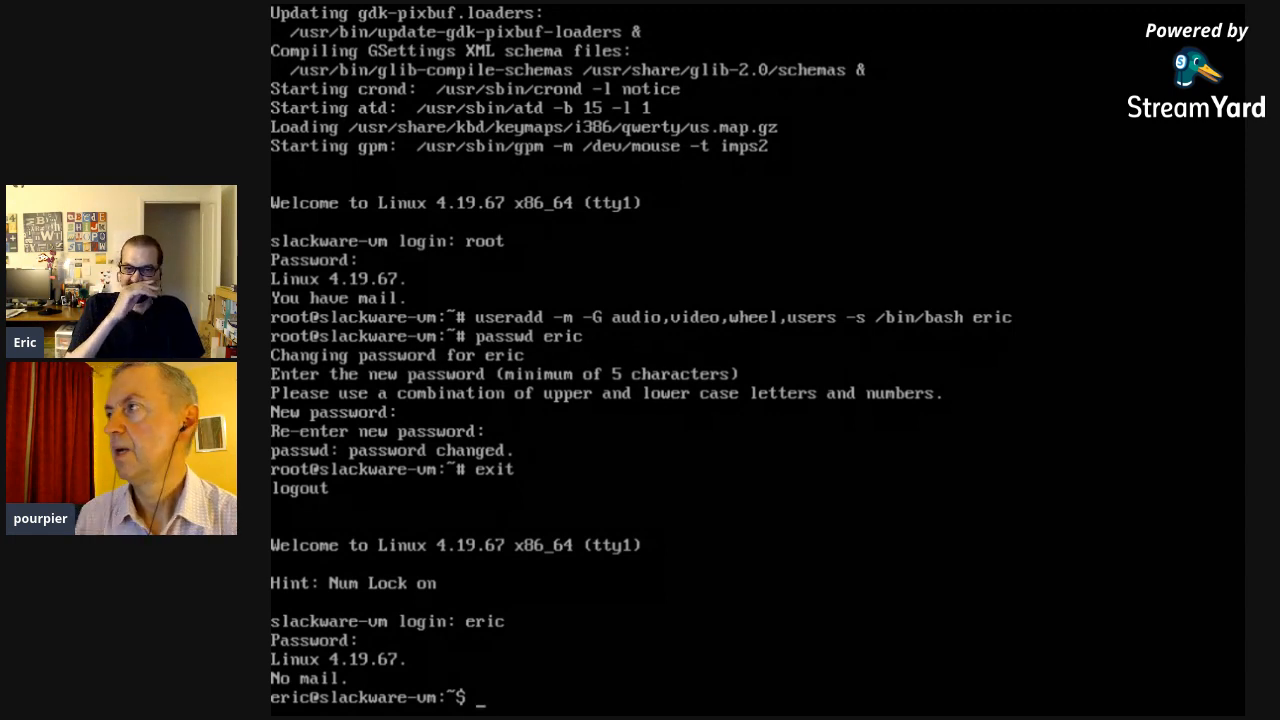
type("wget")
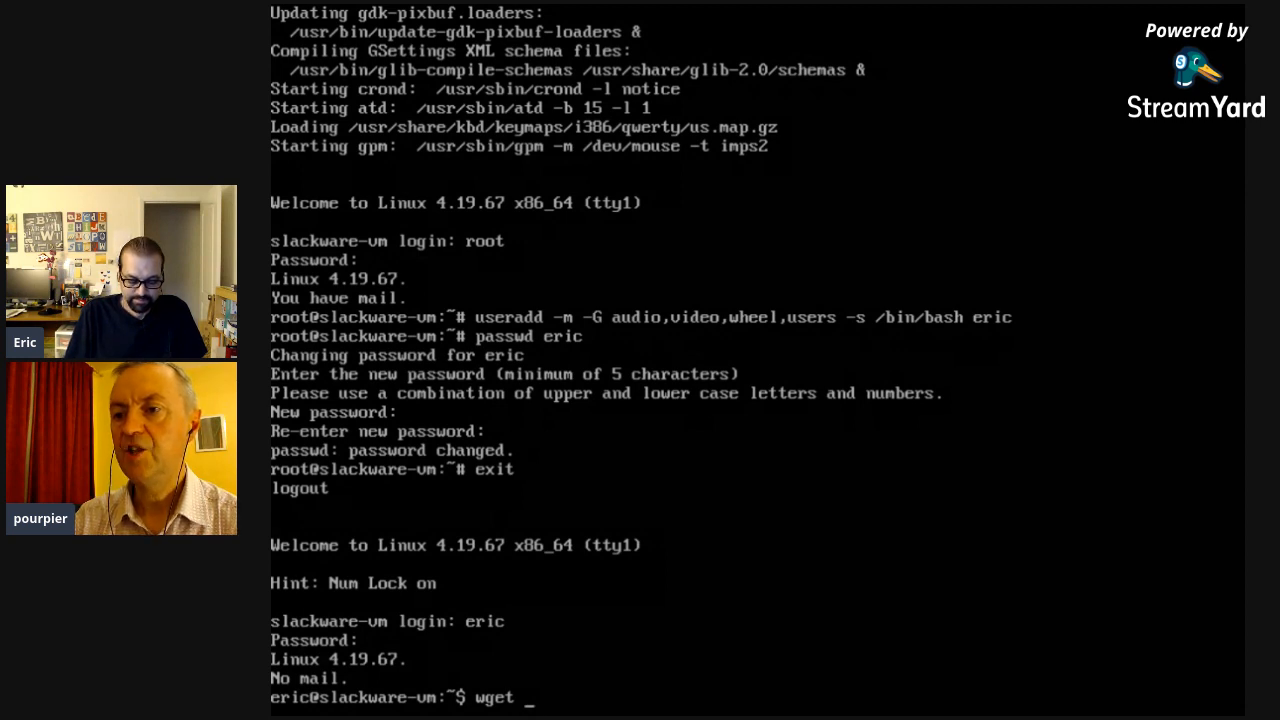
type("https://")
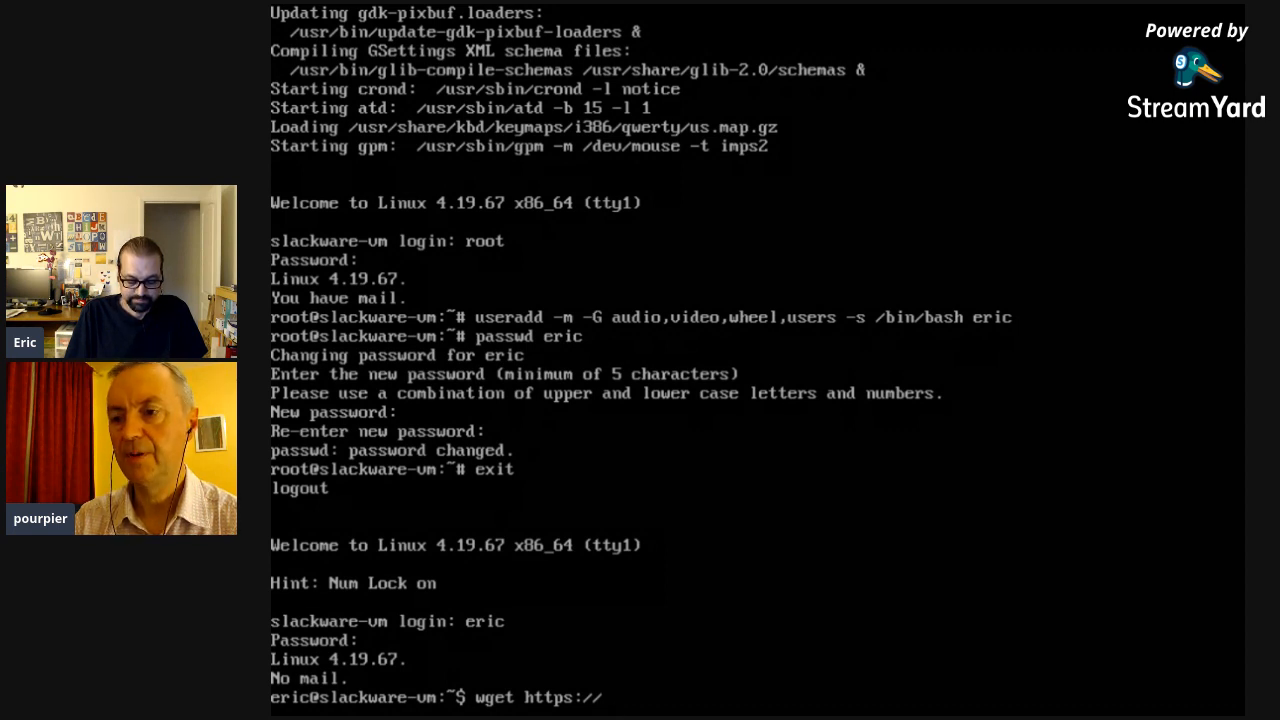
type("github.com/")
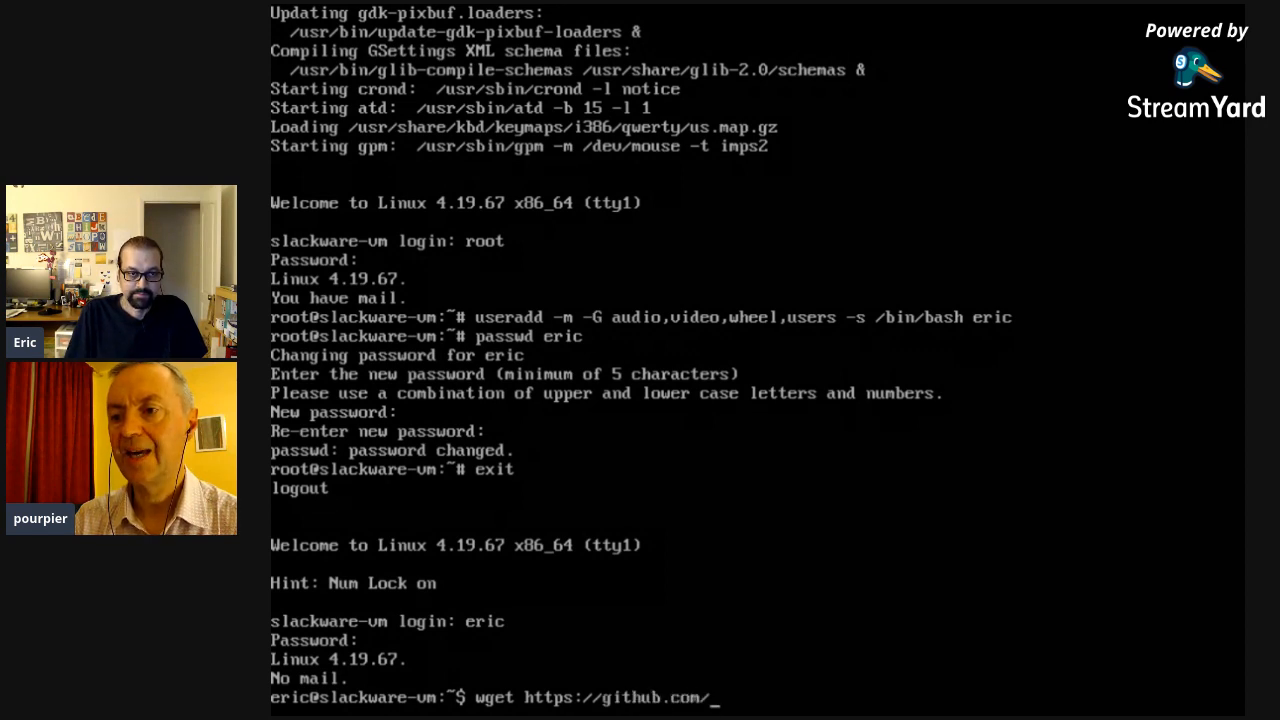
type("sb")
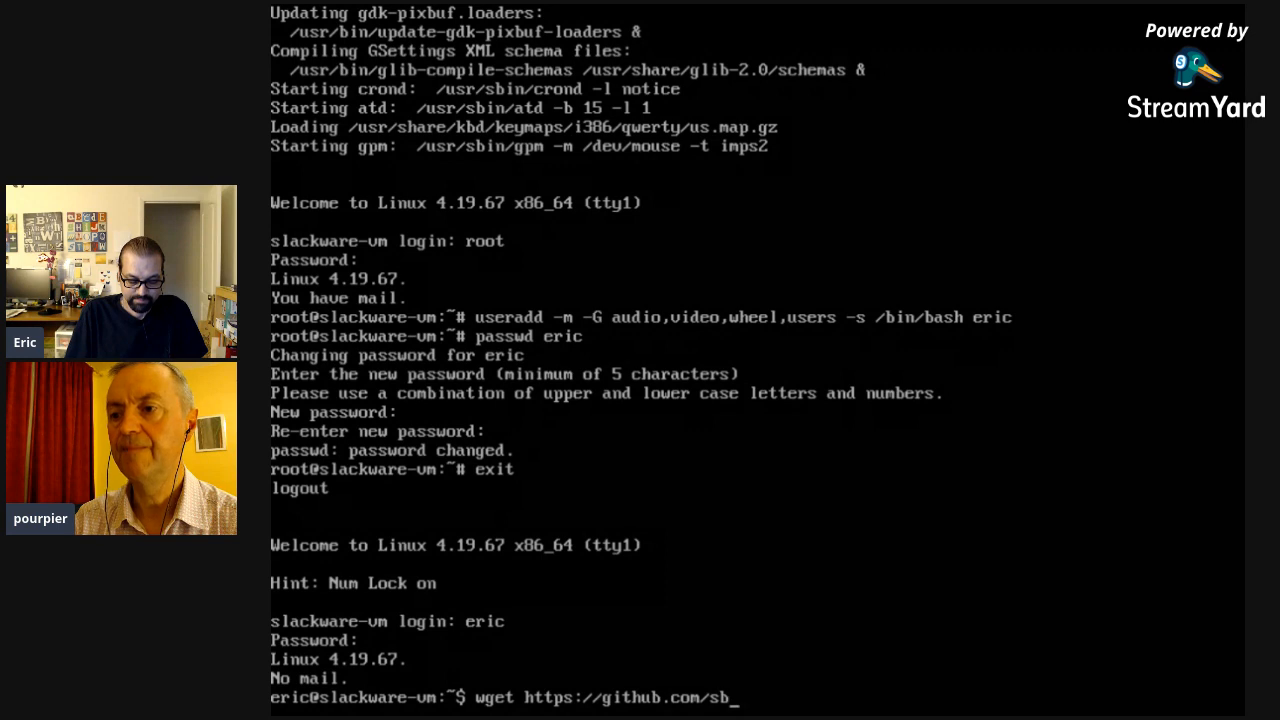
type("opkg/")
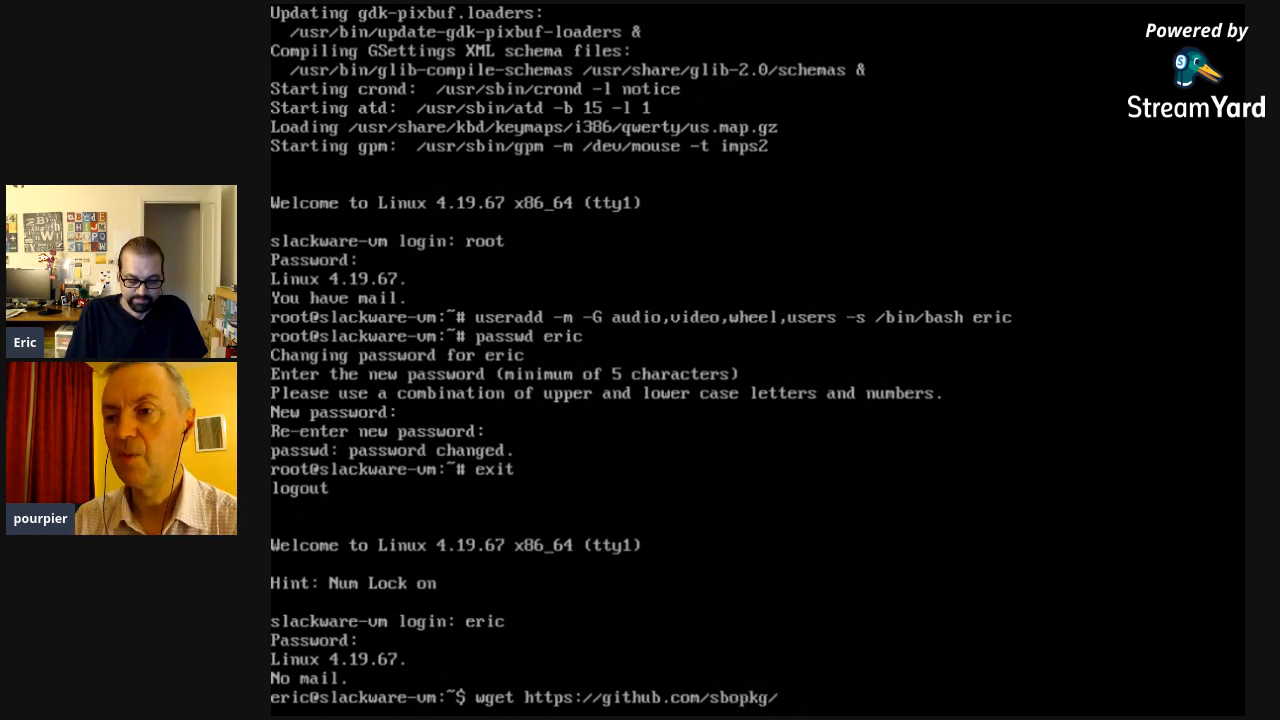
type("sbop")
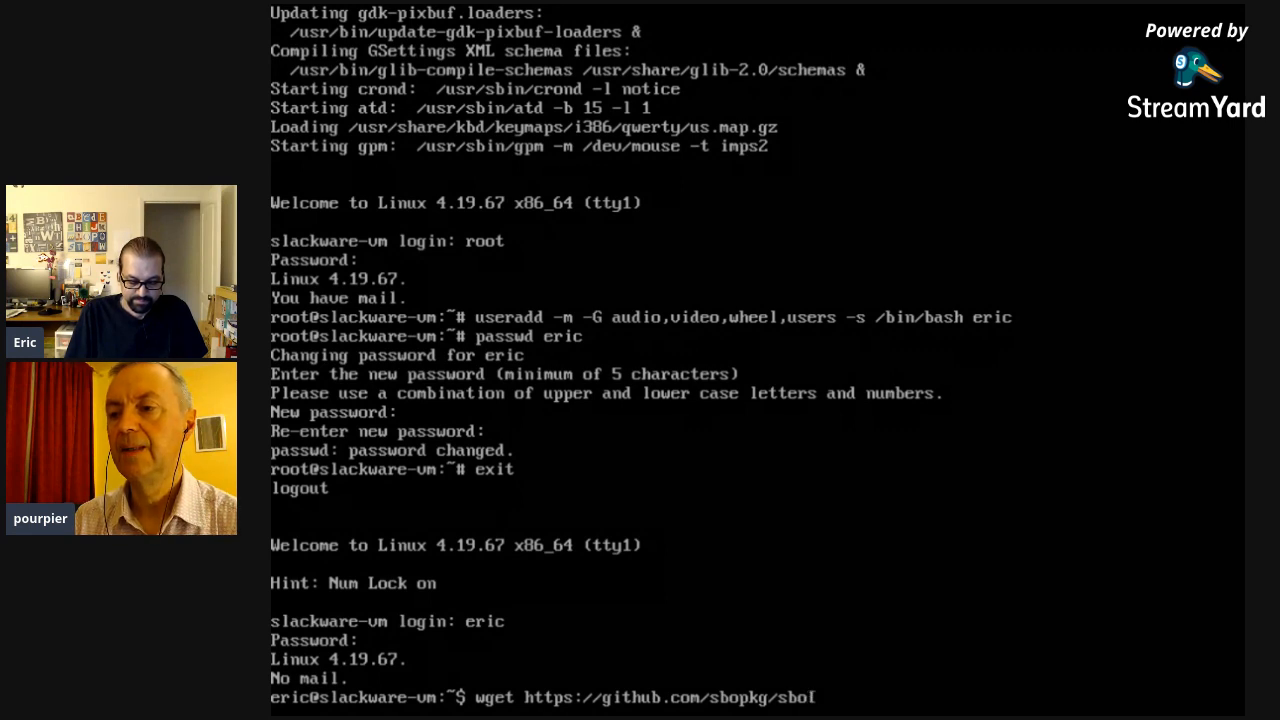
type("kg")
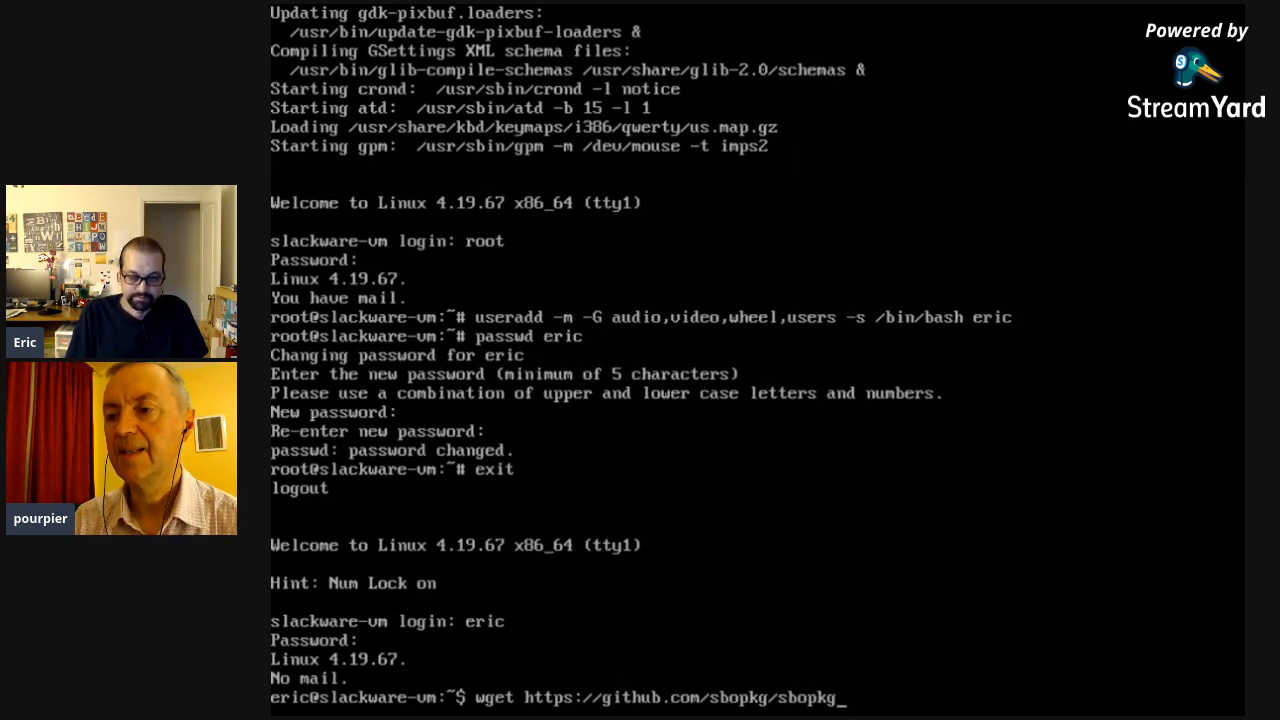
type("/releases")
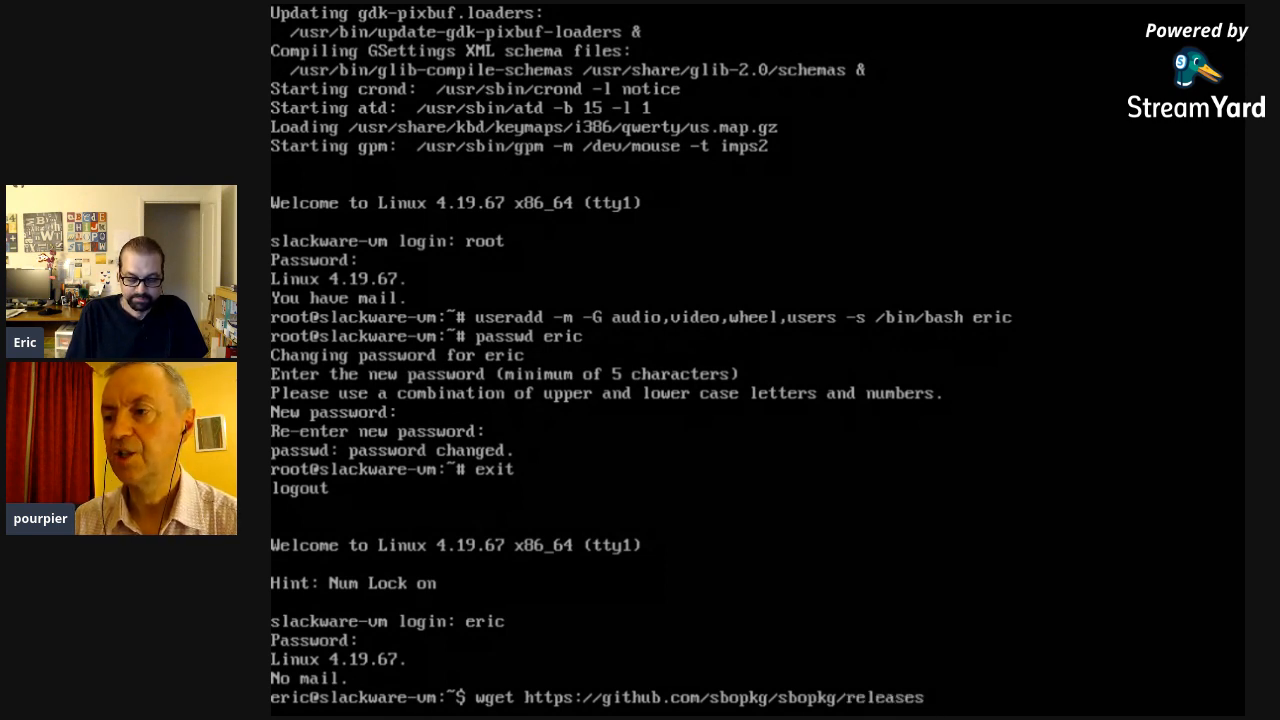
type("/download/")
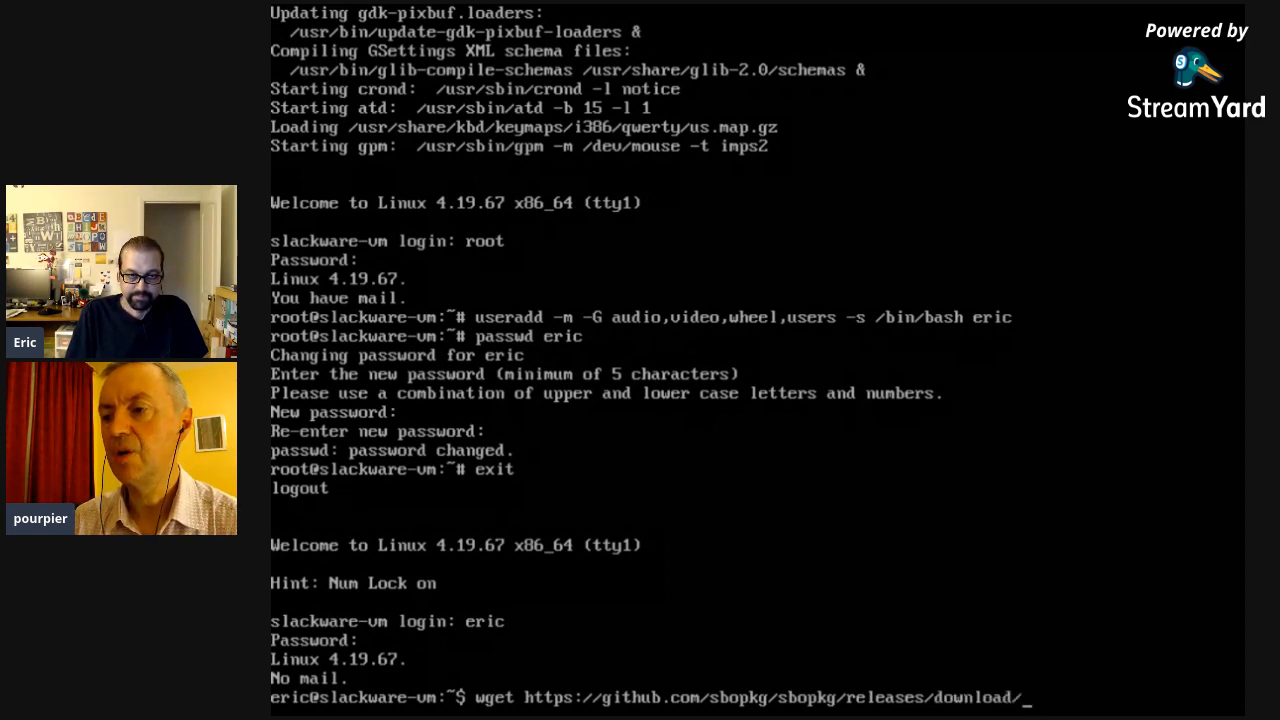
type("0")
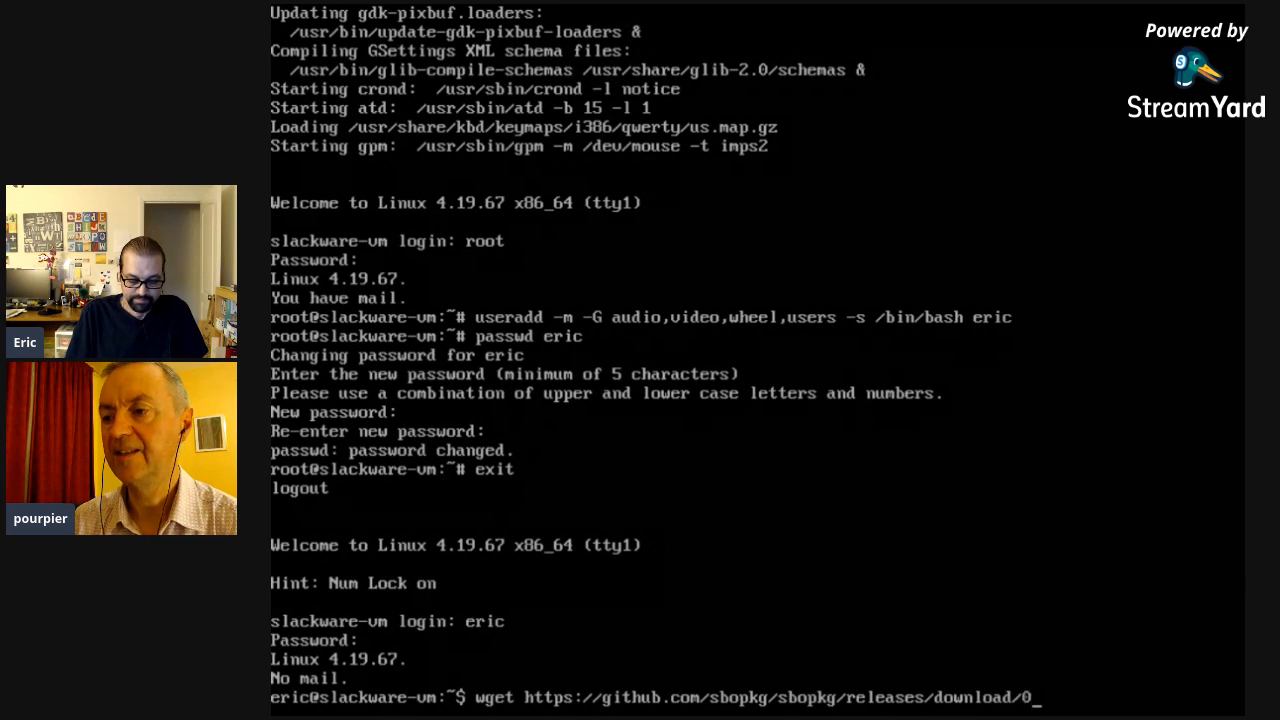
type(".38")
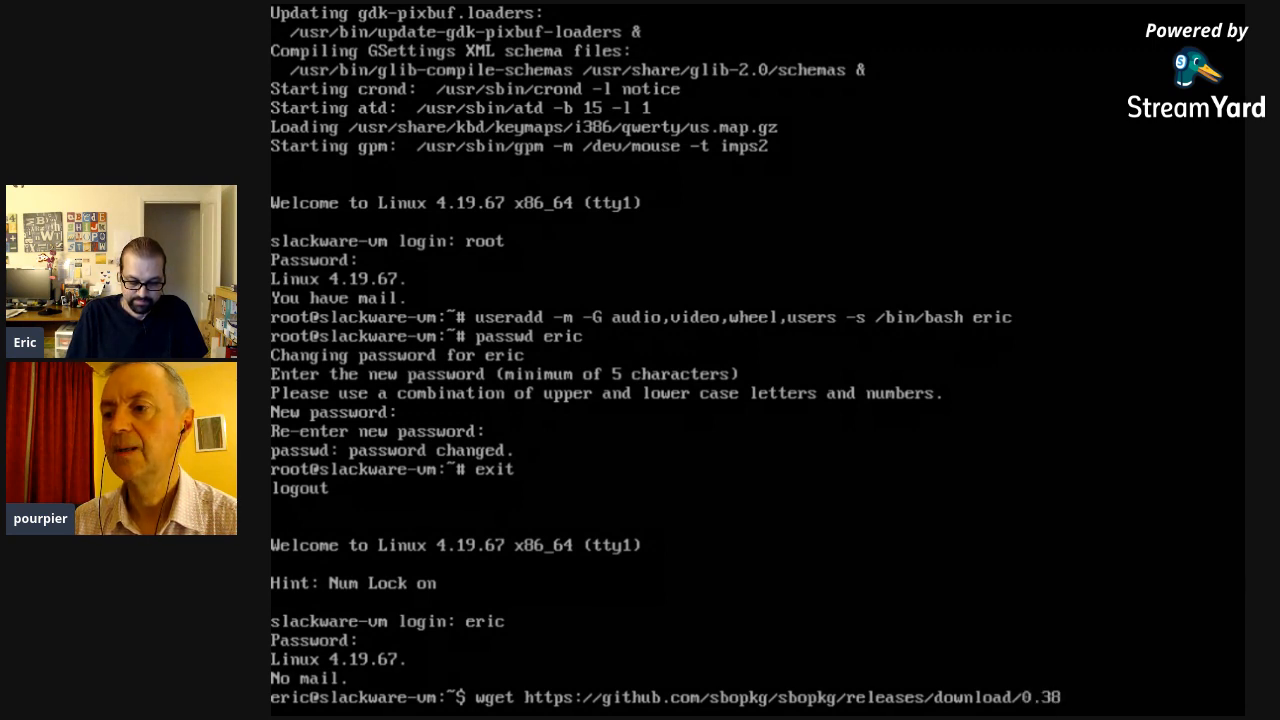
type(".1/")
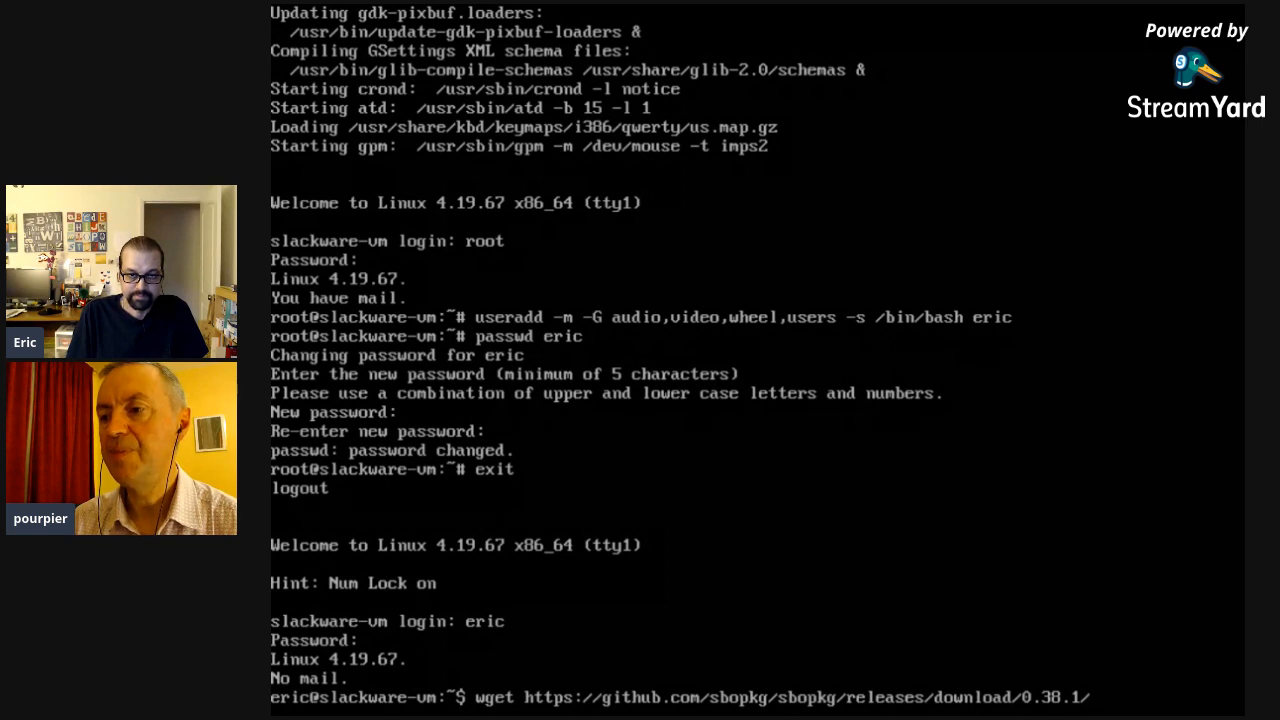
Step: Complete the wget address with the file name sbopkg-0.31.1-noarch-1_wsr.tgz and try to download it
type("sbopkg.")
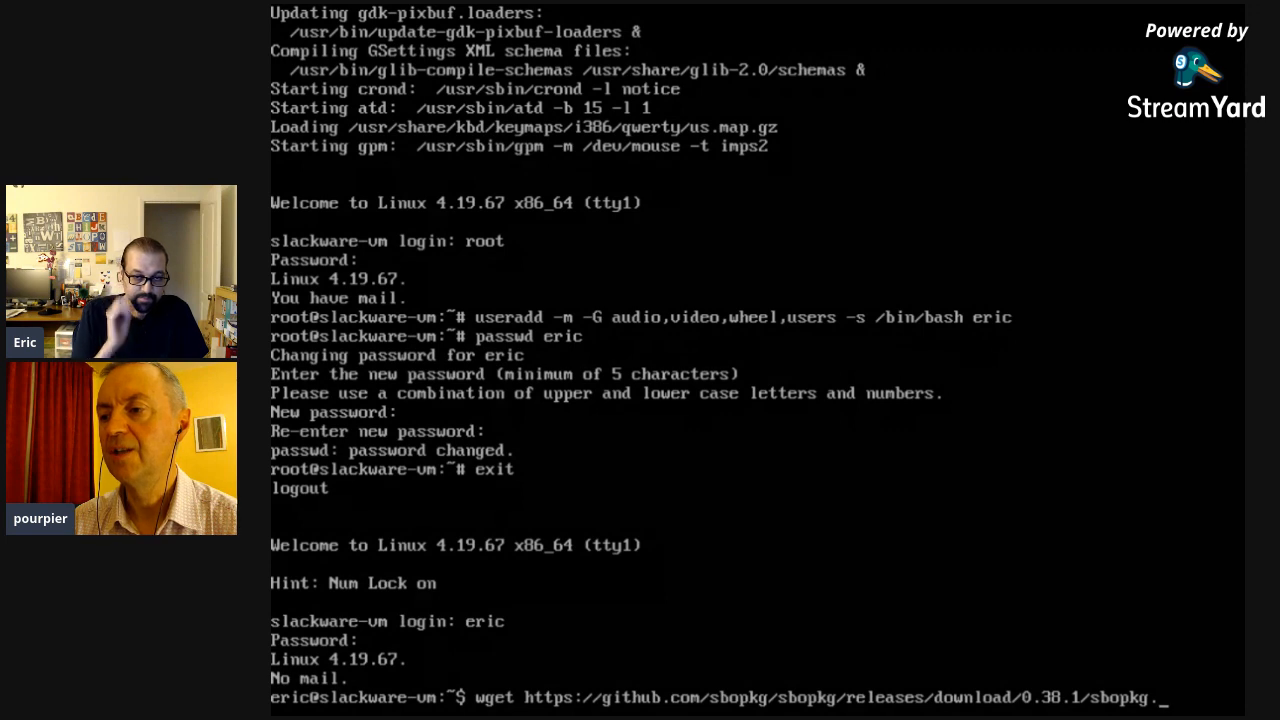
key("BackSpace")
type("-")
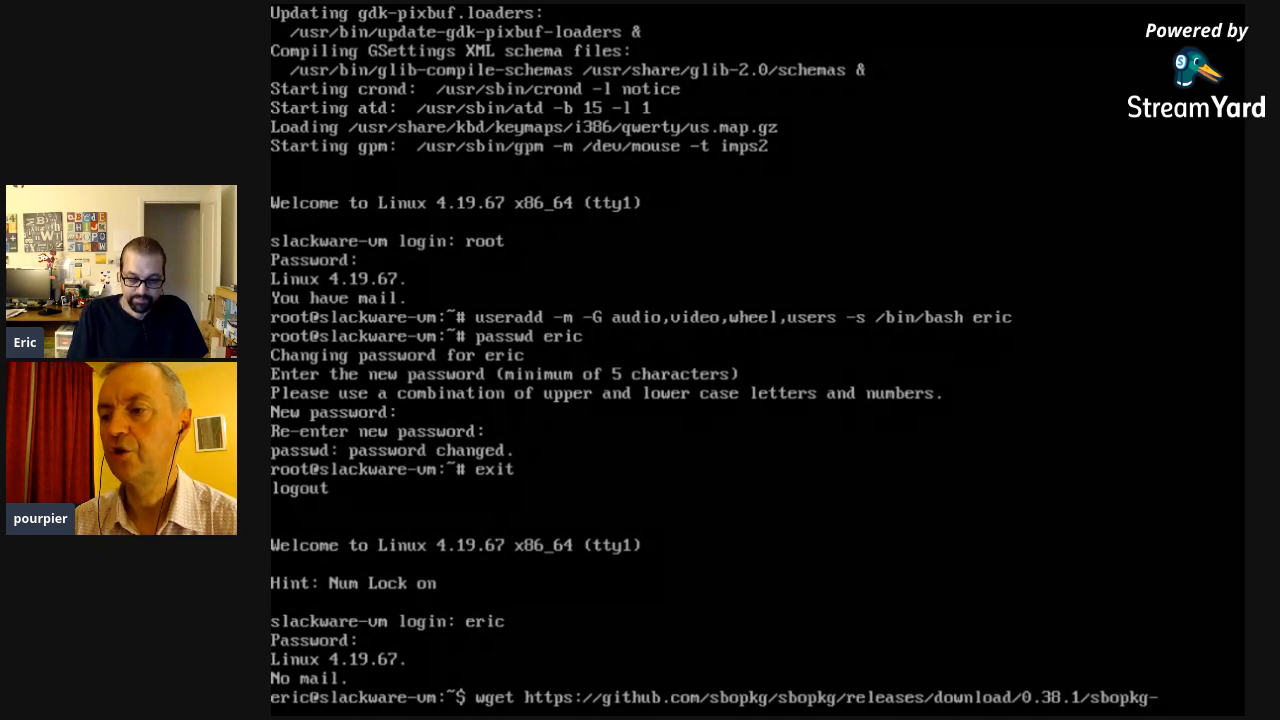
type("0.3")
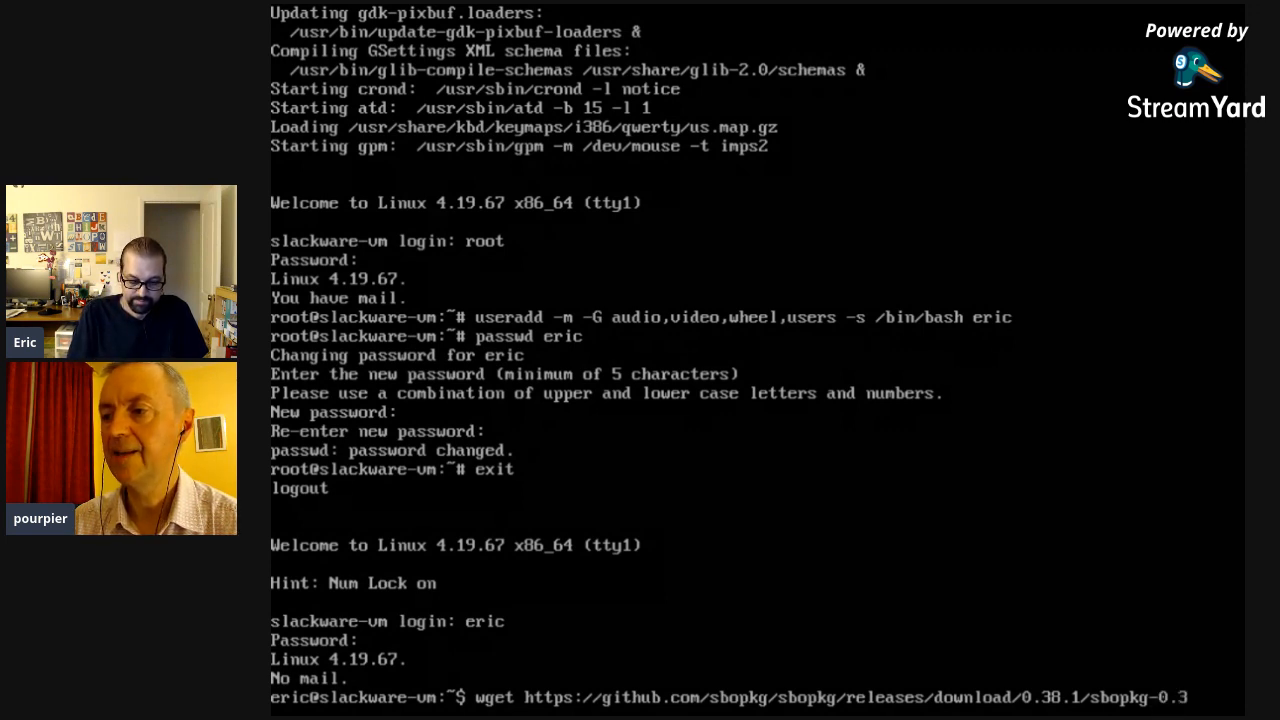
type("1.1")
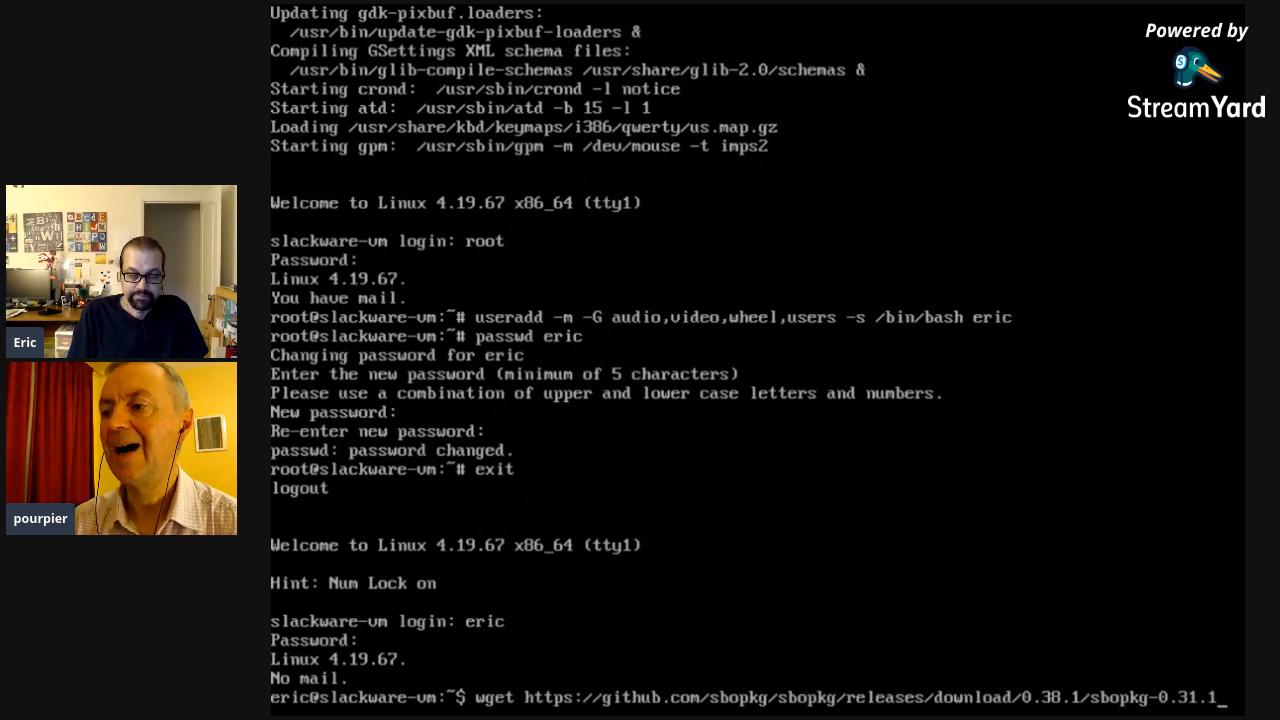
type("-")
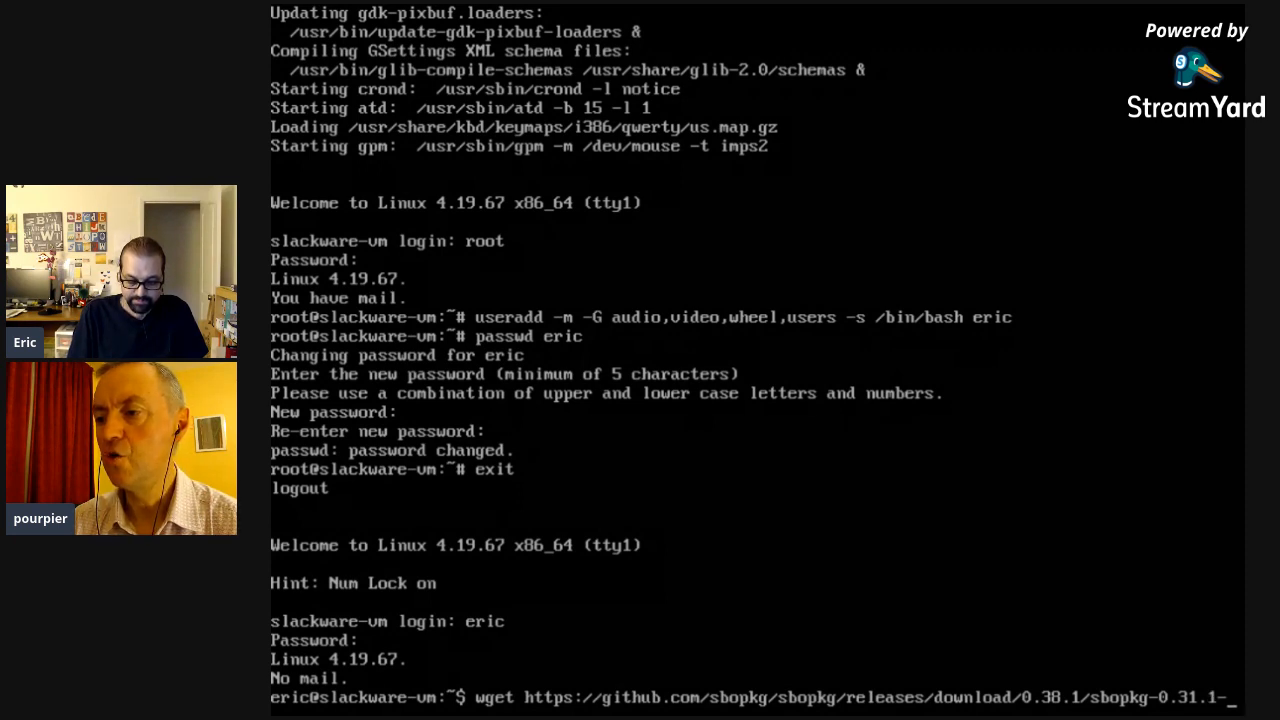
type("noarch")
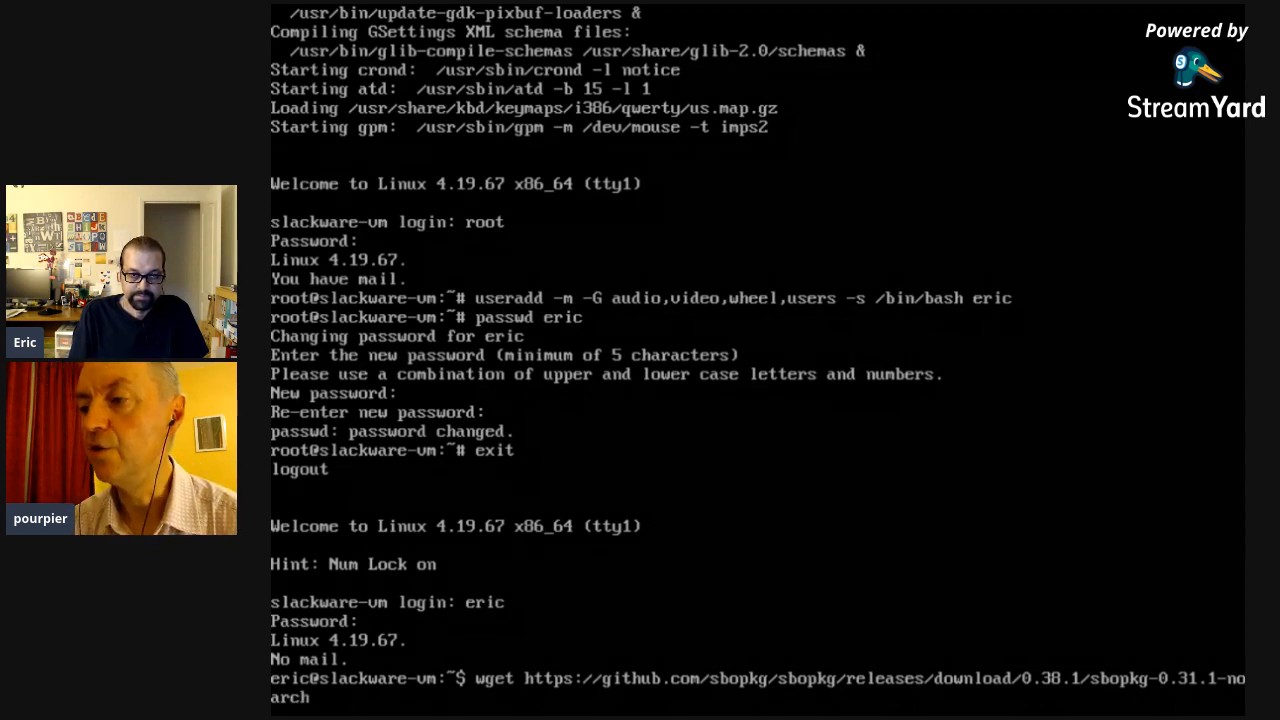
type("-1")
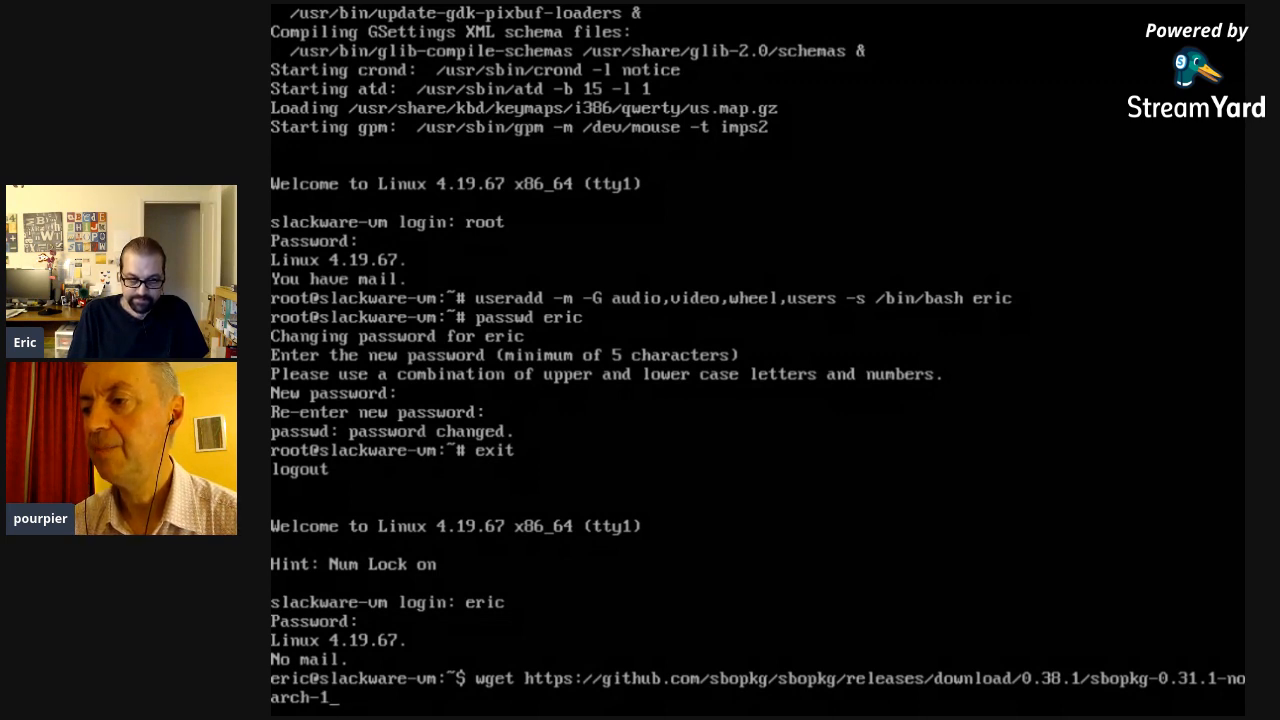
type("_wsr")
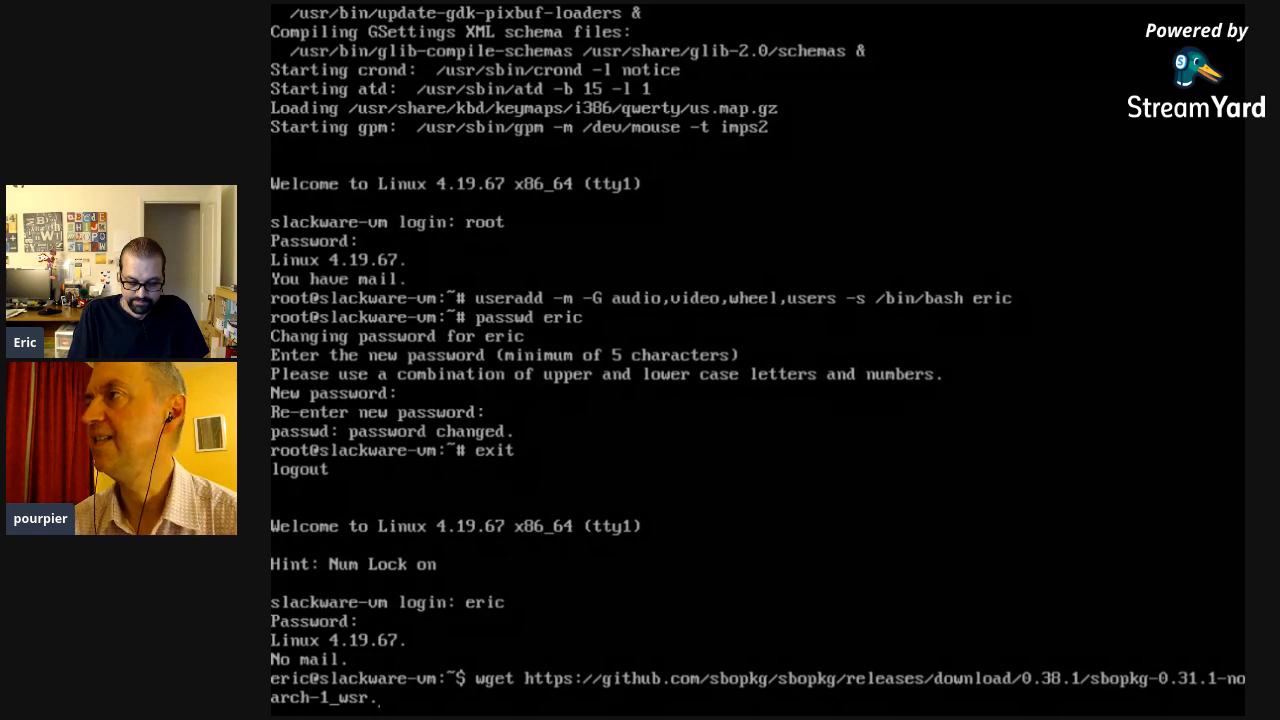
type(".")
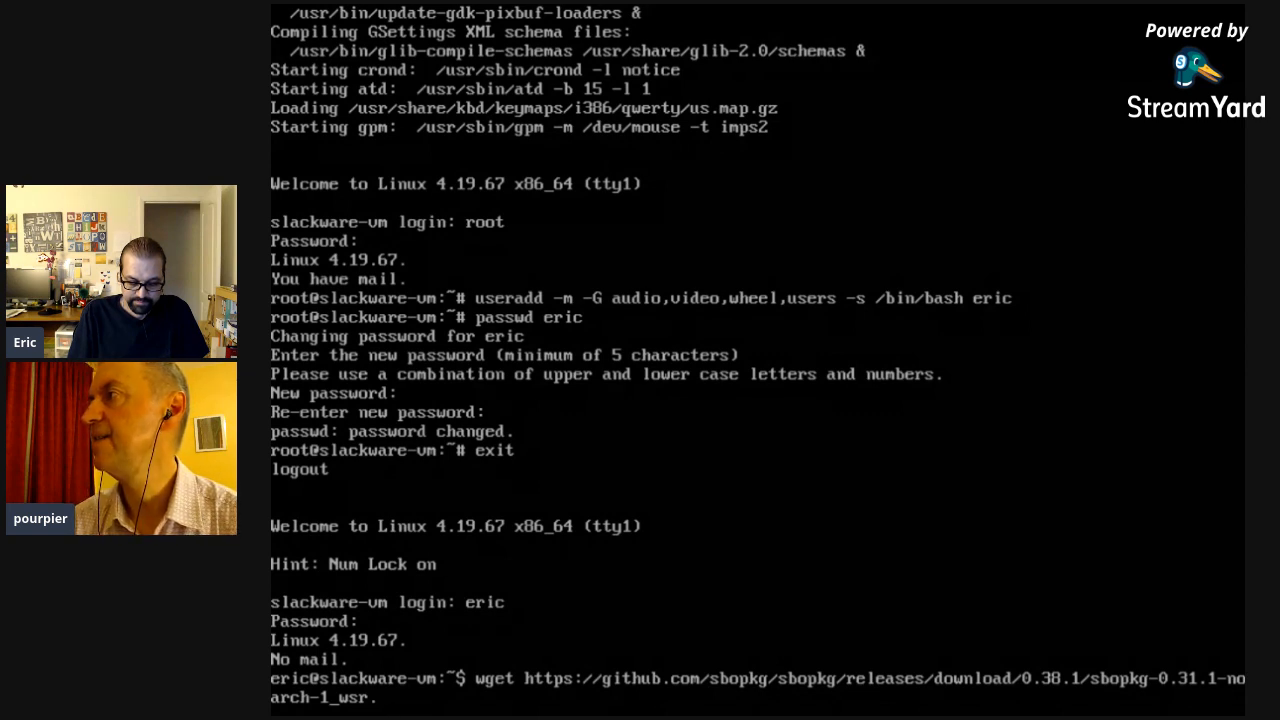
type("gz")
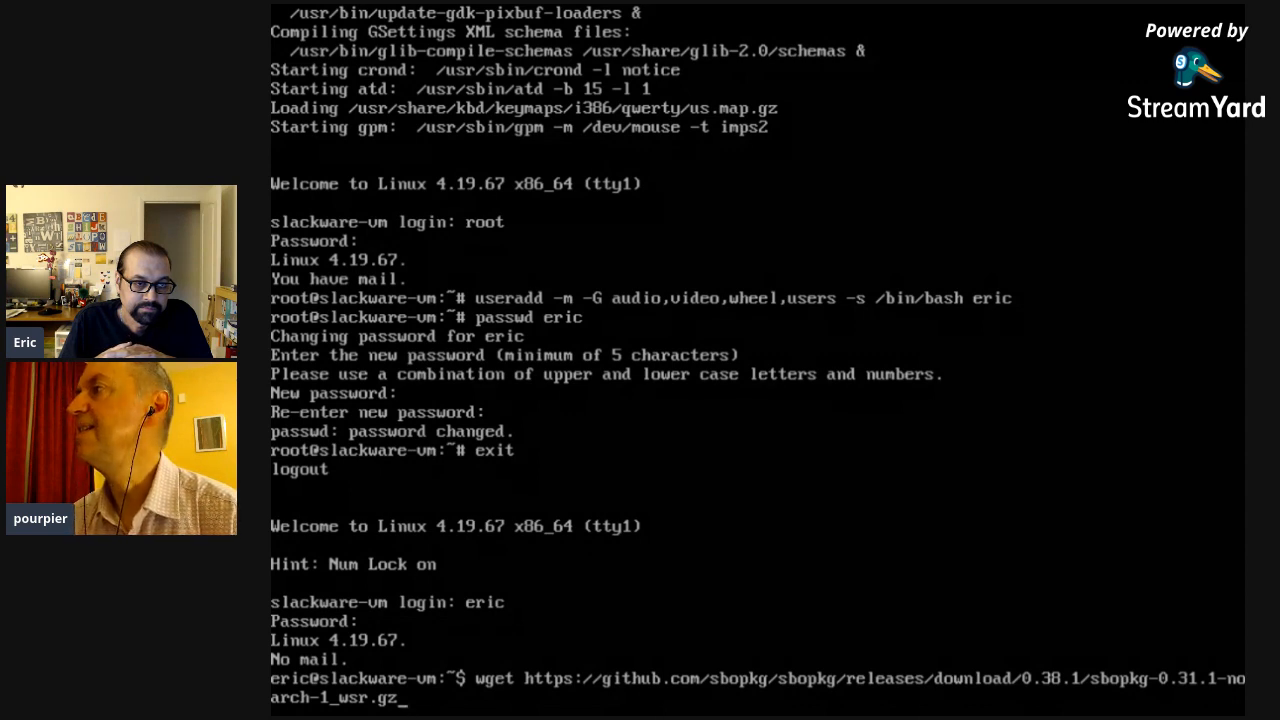
key("Left")
key("Left")
type("t")
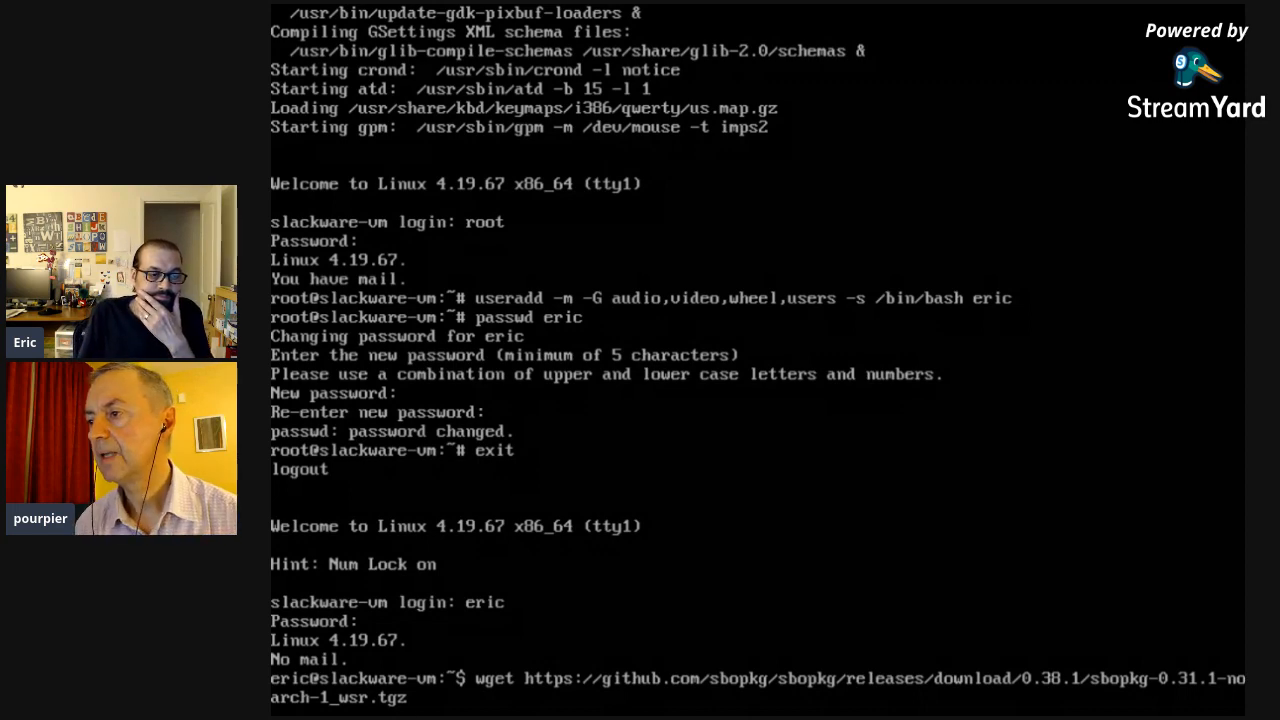
key("Return")
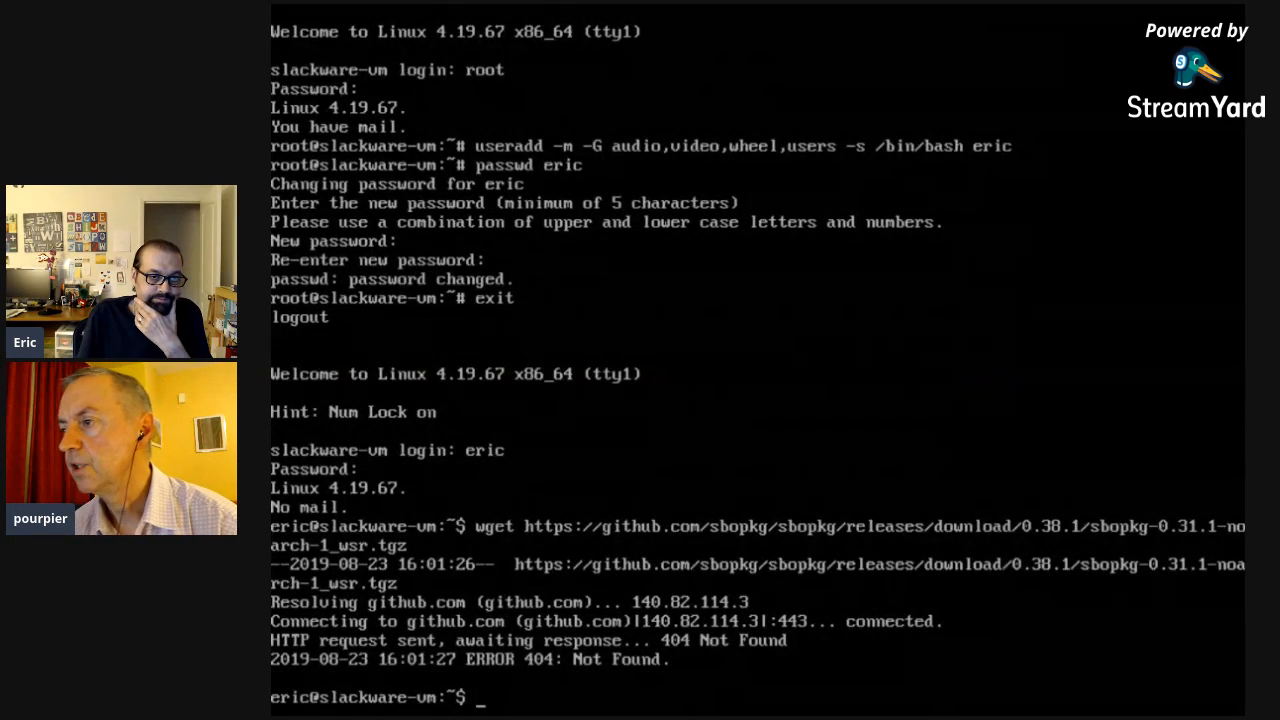
Step: Recall the wget command, correct the version in the package file name to 0.38.1, and download sbopkg-0.38.1-noarch-1_wsr.tgz
key("Up")
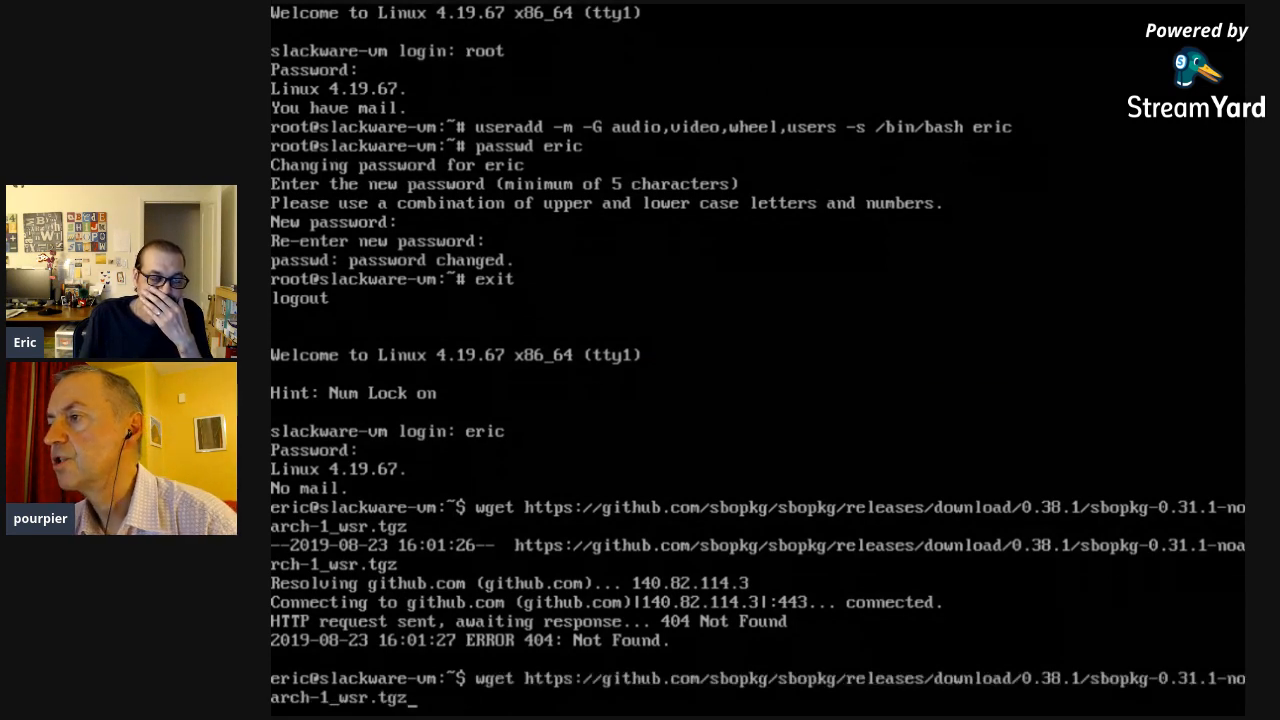
key("Left")
key("Left")
key("Left")
key("Left")
key("Left")
key("Left")
key("Left")
key("Left")
key("Left")
key("Left")
key("Left")
key("Left")
key("Left")
key("Left")
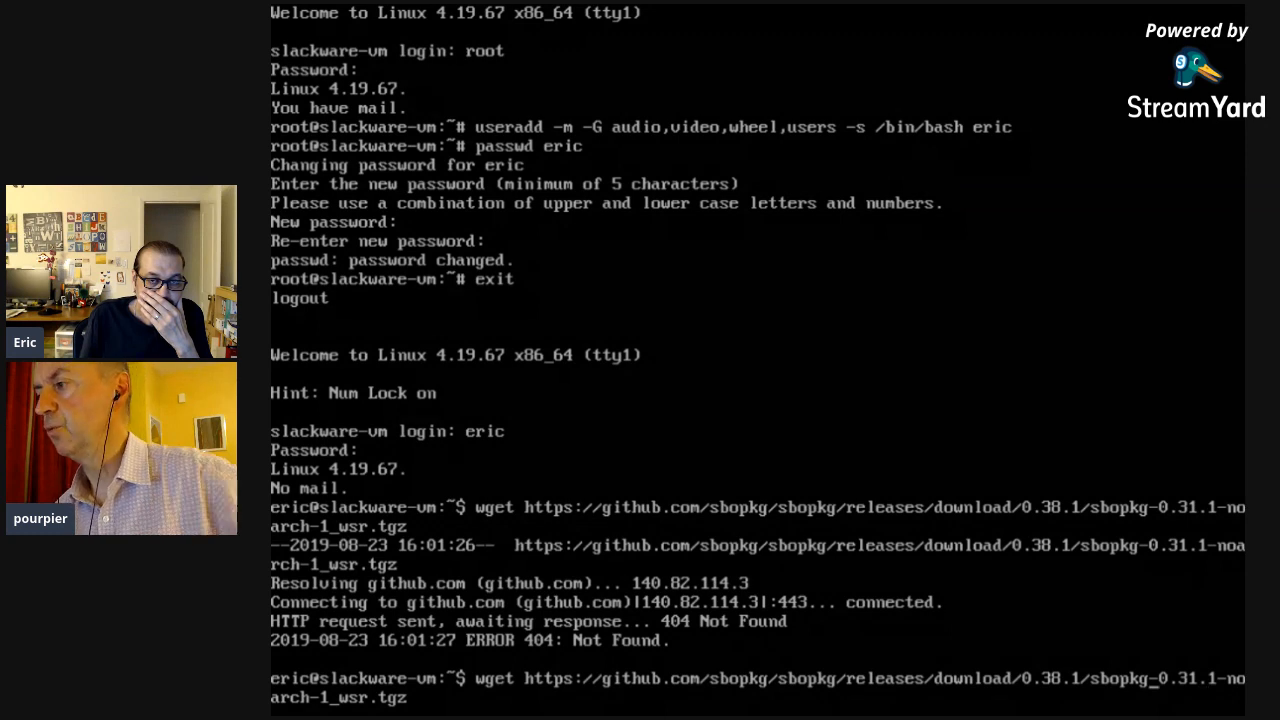
key("Left")
key("Left")
key("Left")
key("Right")
key("Right")
key("Right")
key("Right")
key("Right")
key("Right")
key("Right")
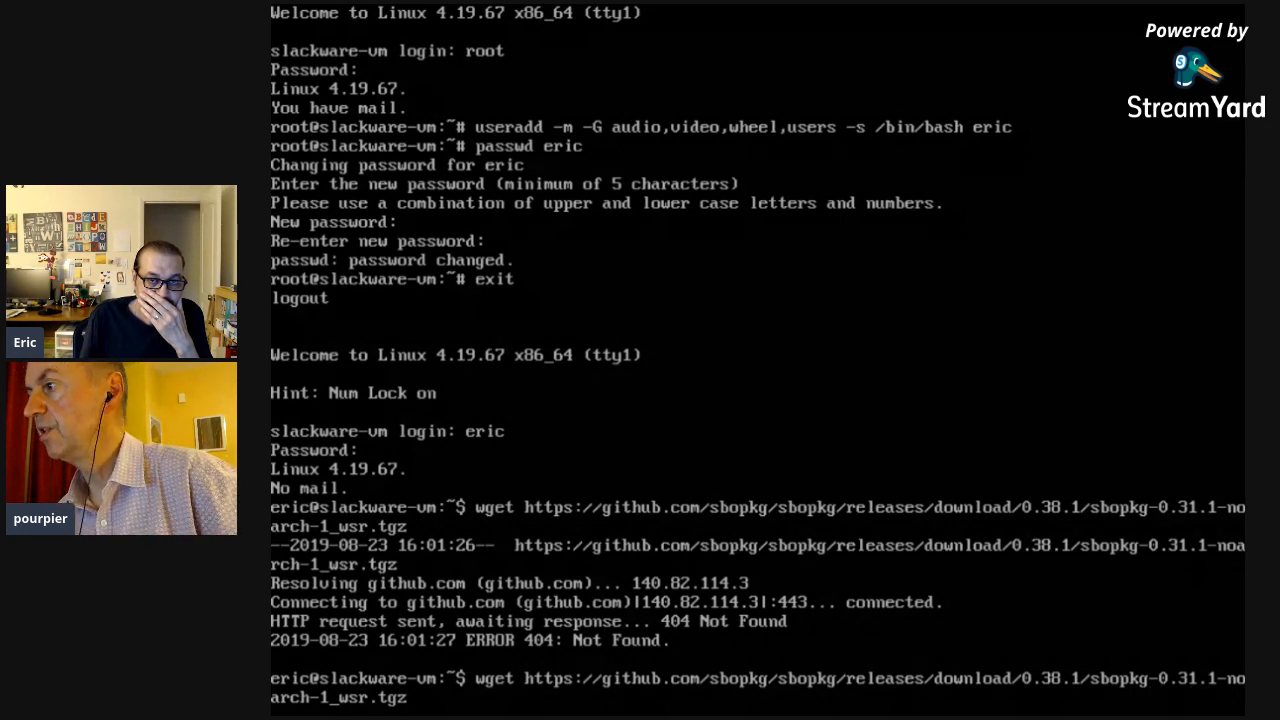
key("BackSpace")
type("8")
key("Return")
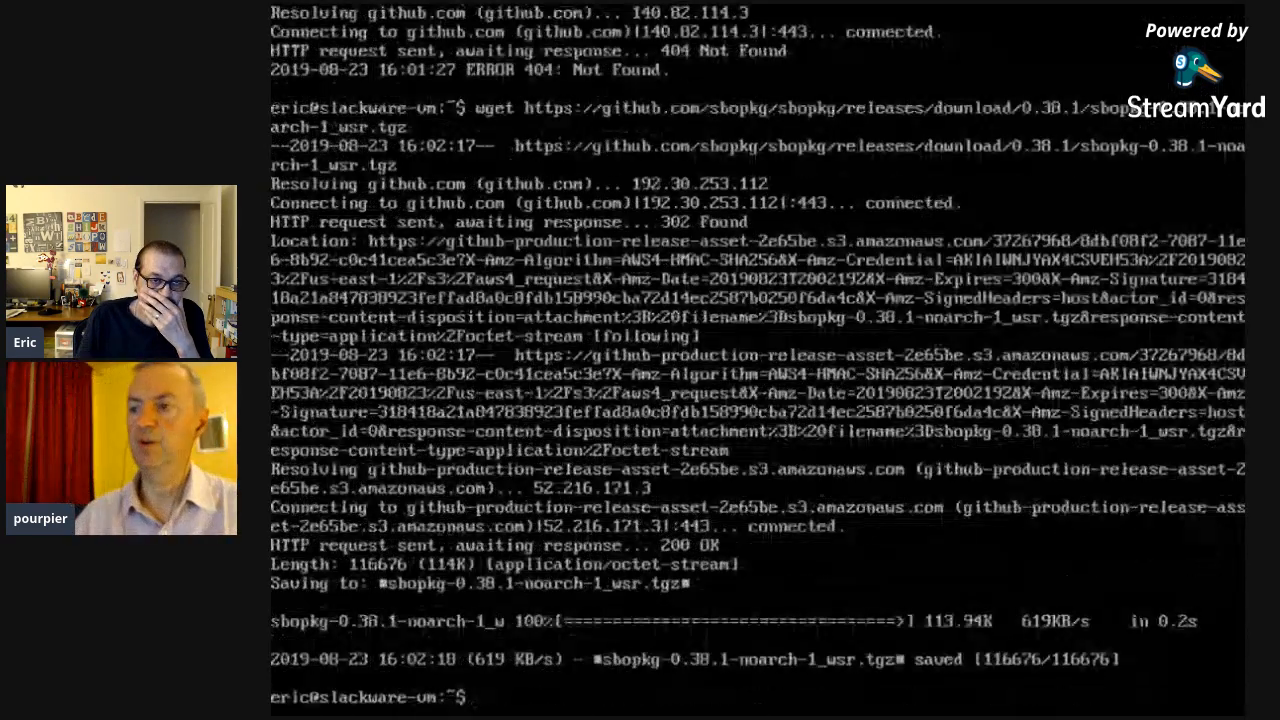
type("tar")
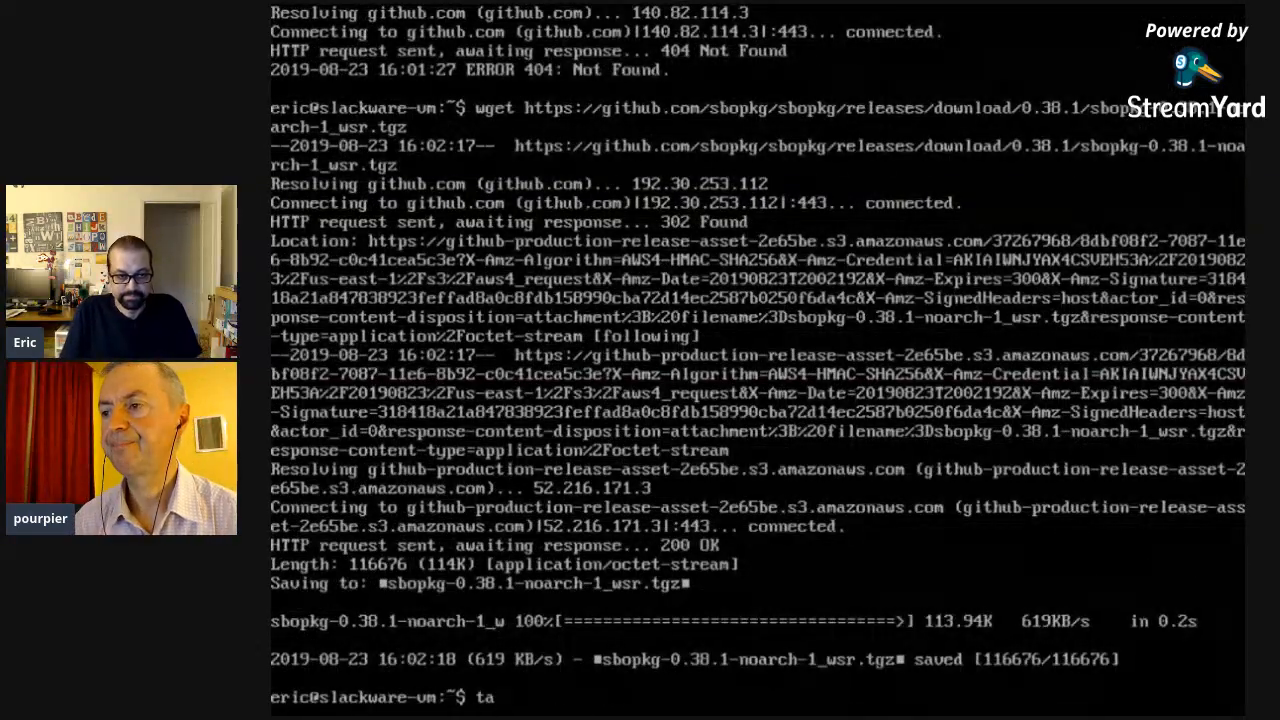
key("BackSpace")
key("BackSpace")
key("BackSpace")
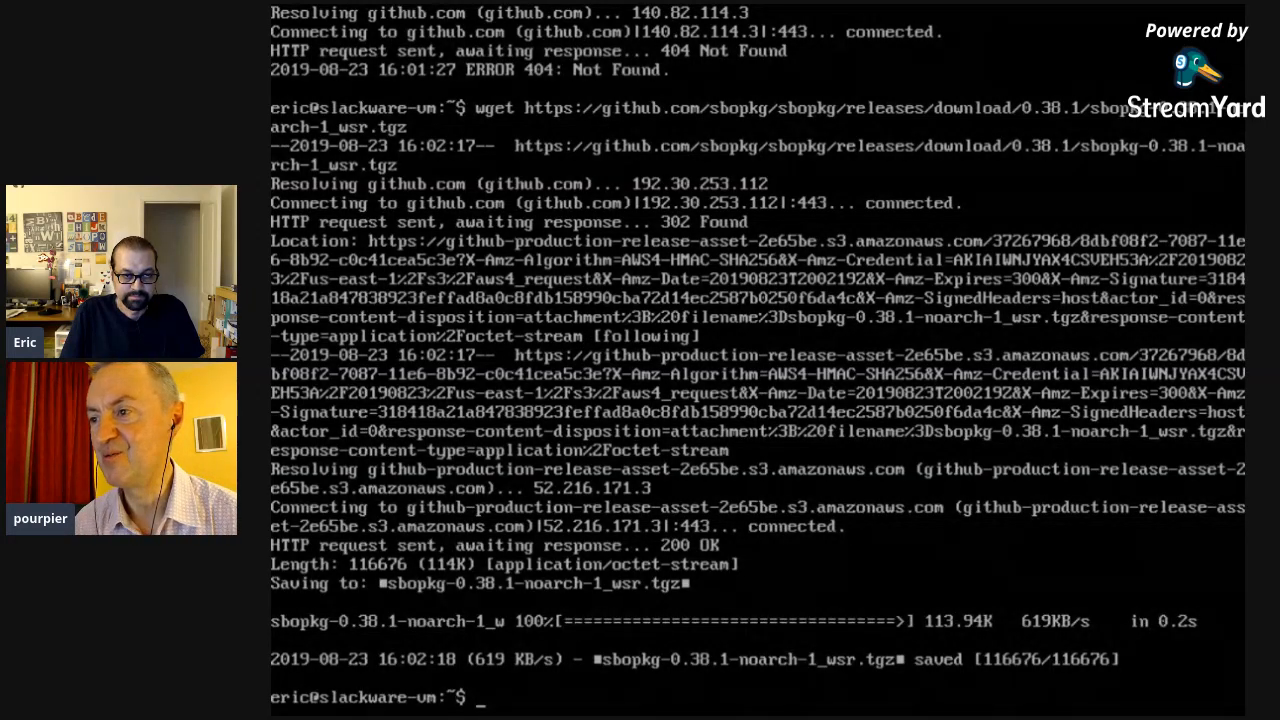
Step: List the files in the regular user's home directory with ls
type("ls")
key("Return")
type("tasr")
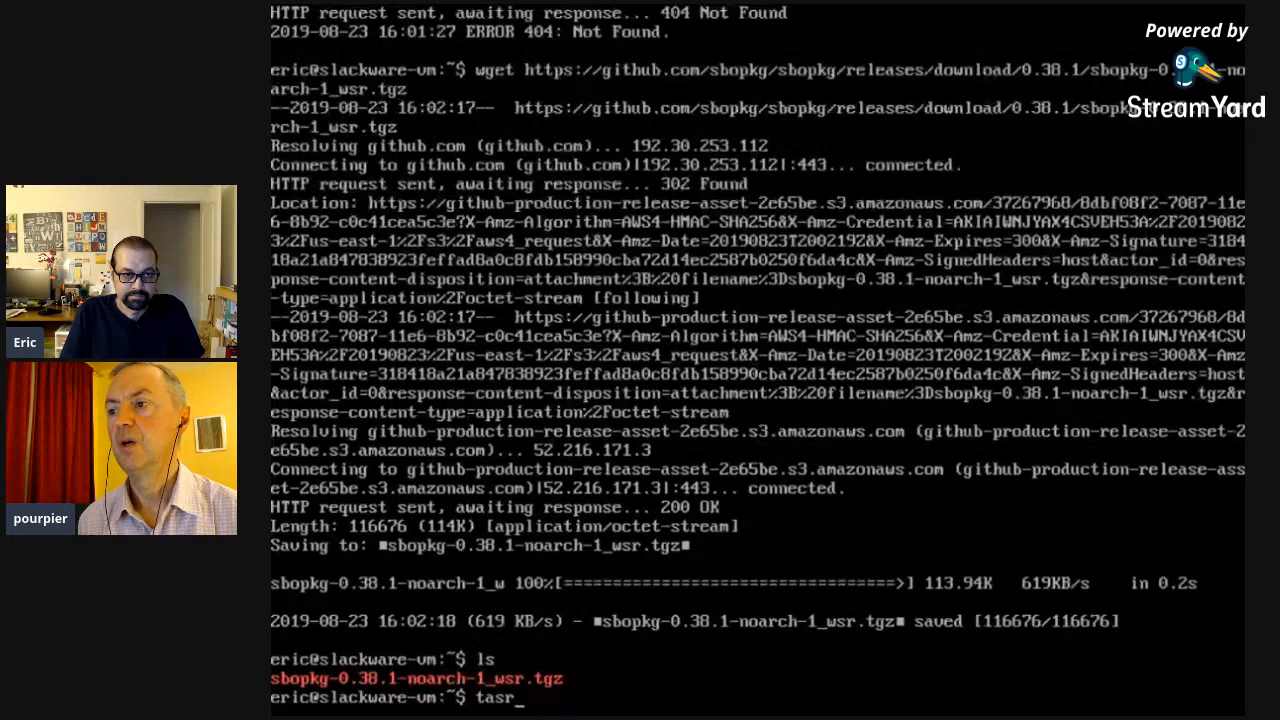
key("BackSpace")
type("r")
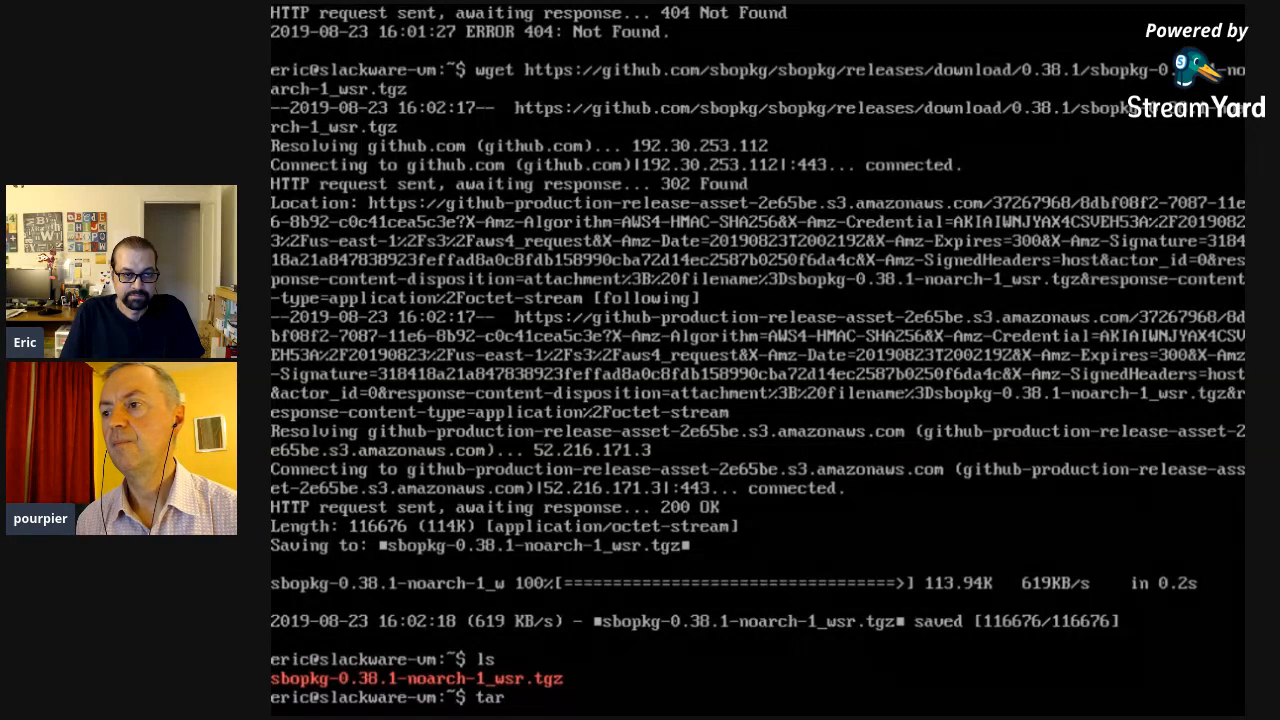
key("BackSpace")
key("BackSpace")
key("BackSpace")
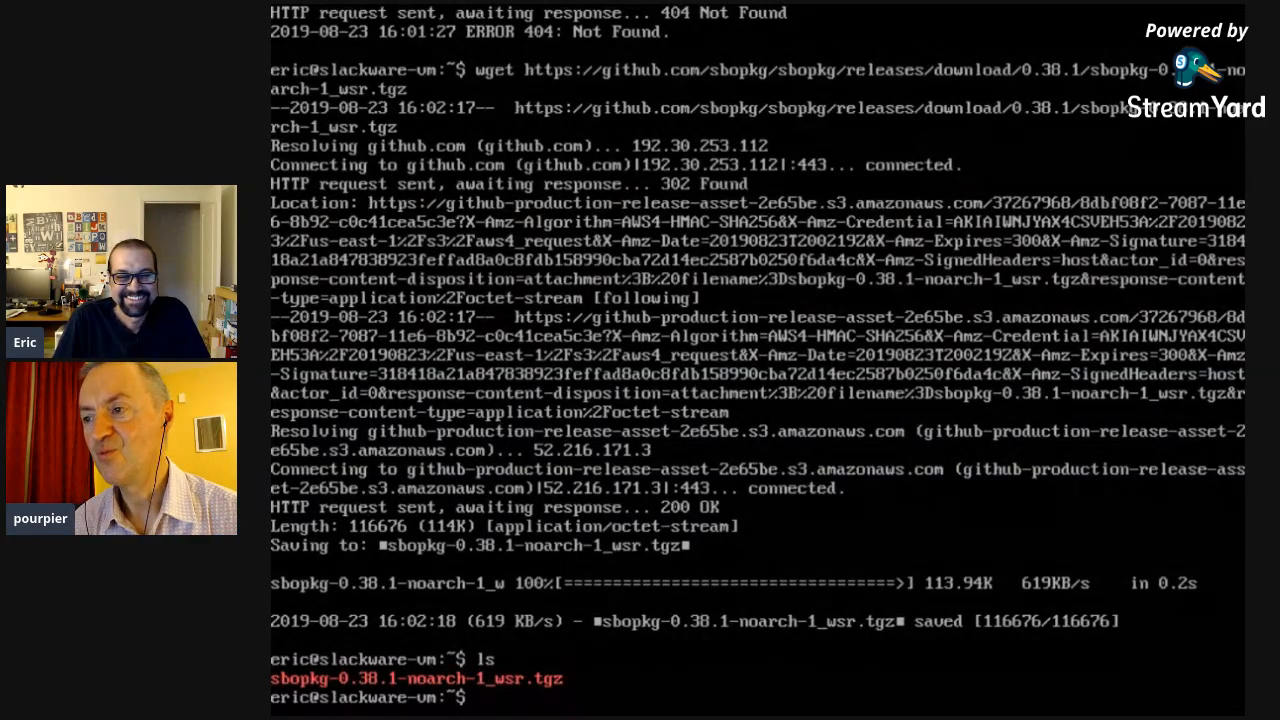
Step: Switch to root with su, entering the root password, and list the files in the current directory
type("su")
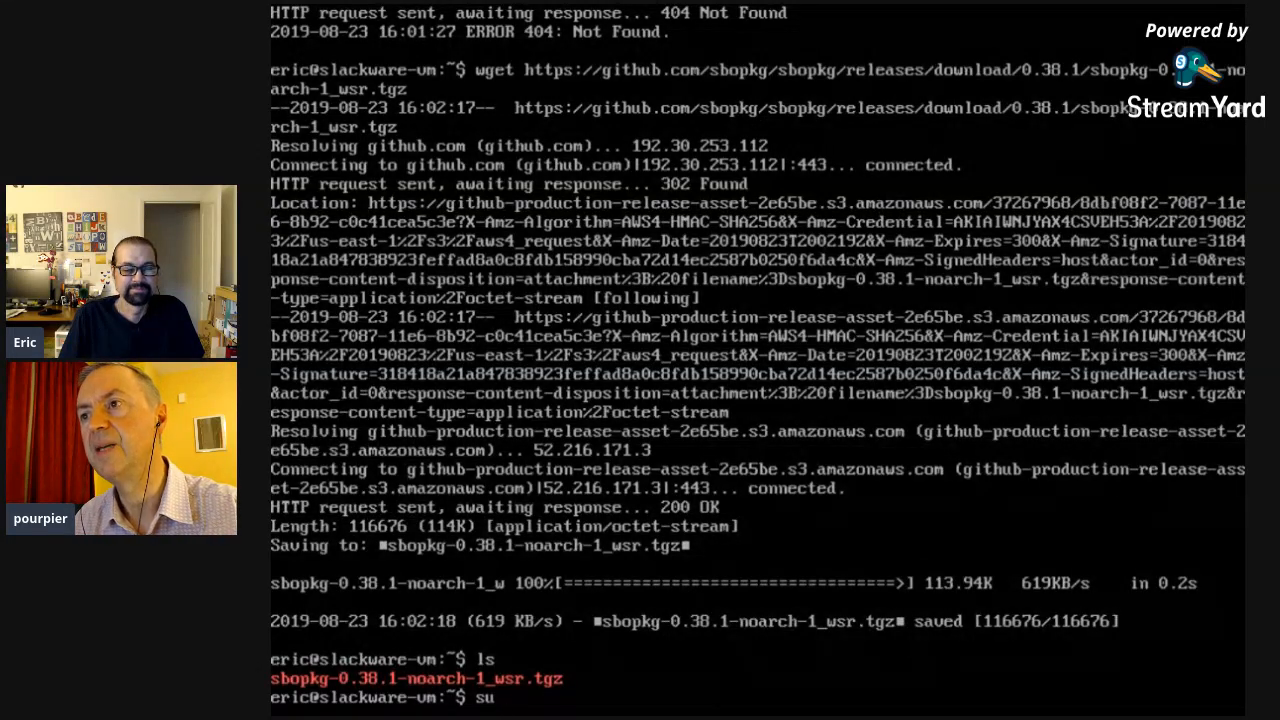
key("Return")
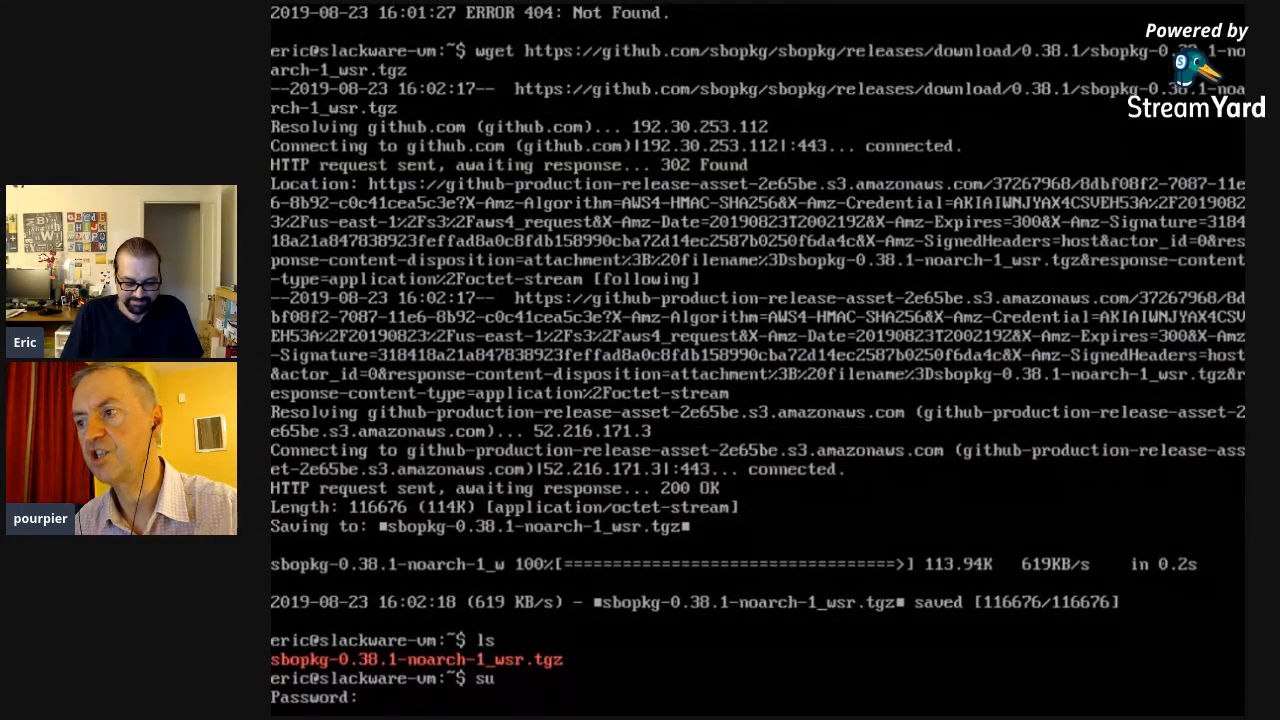
key("Return")
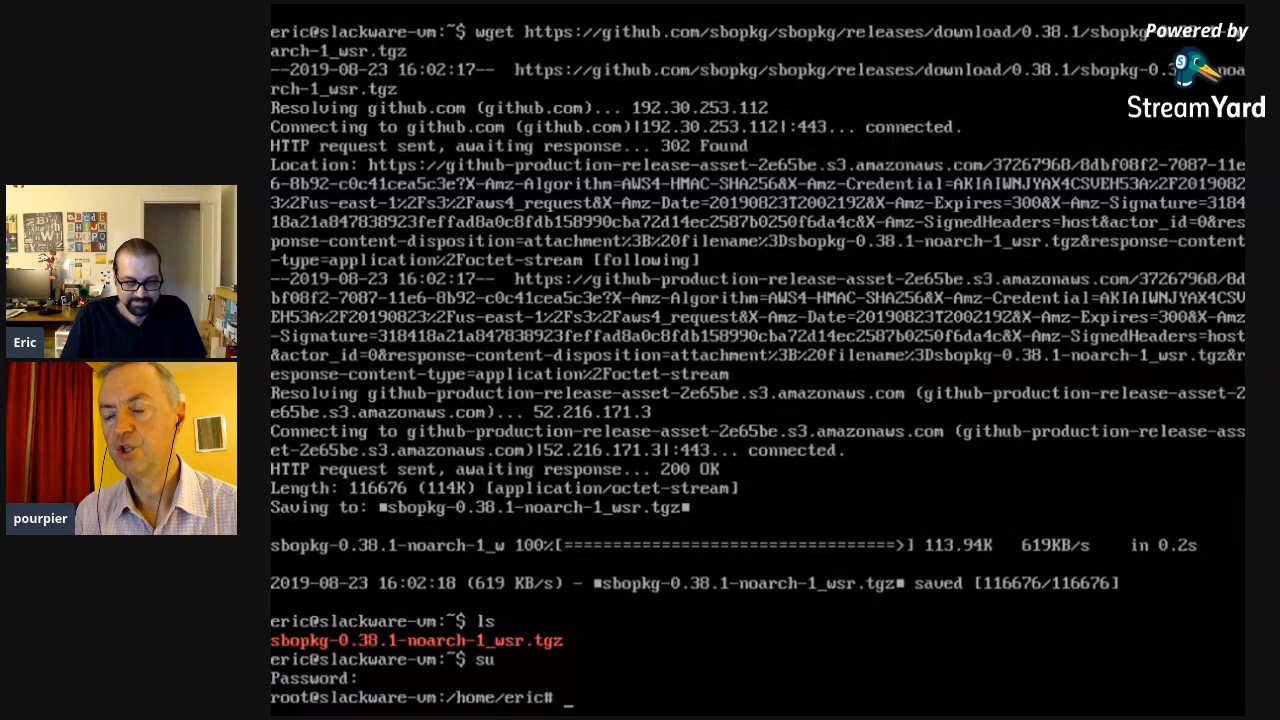
type("ls")
key("Return")
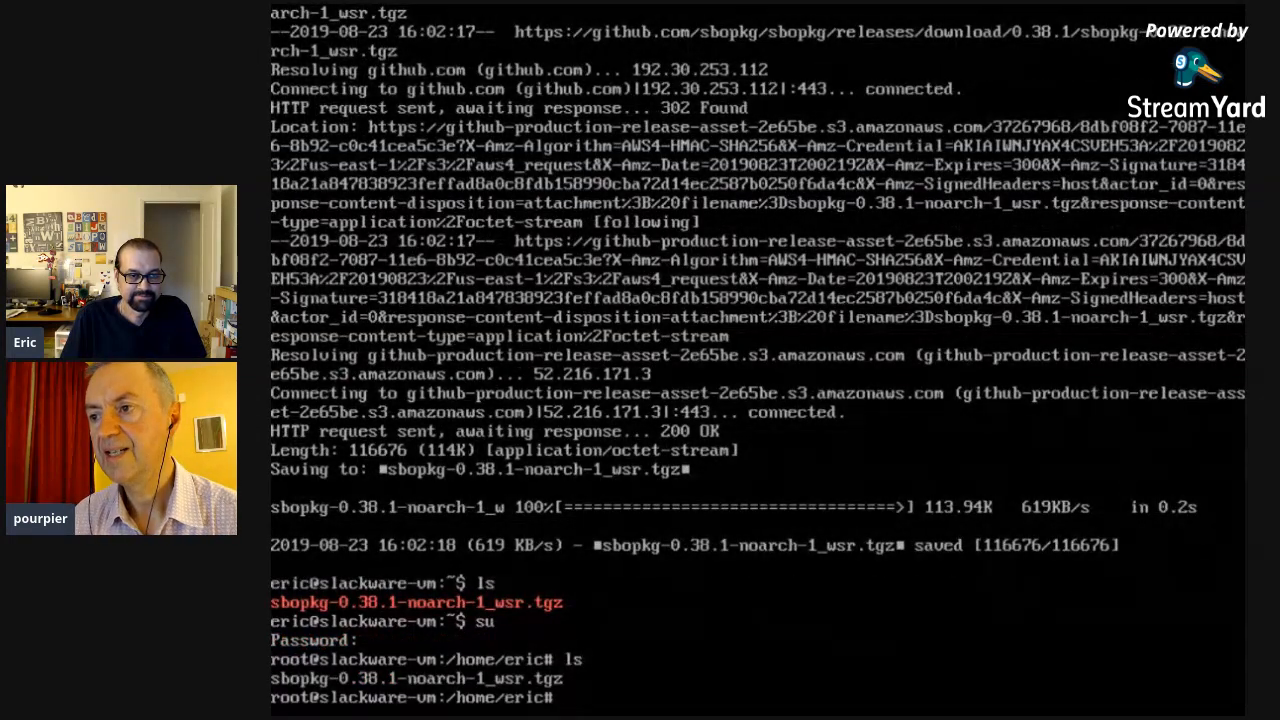
Step: Install the downloaded package sbopkg-0.38.1-noarch-1_wsr.tgz with installpkg
type("ins")
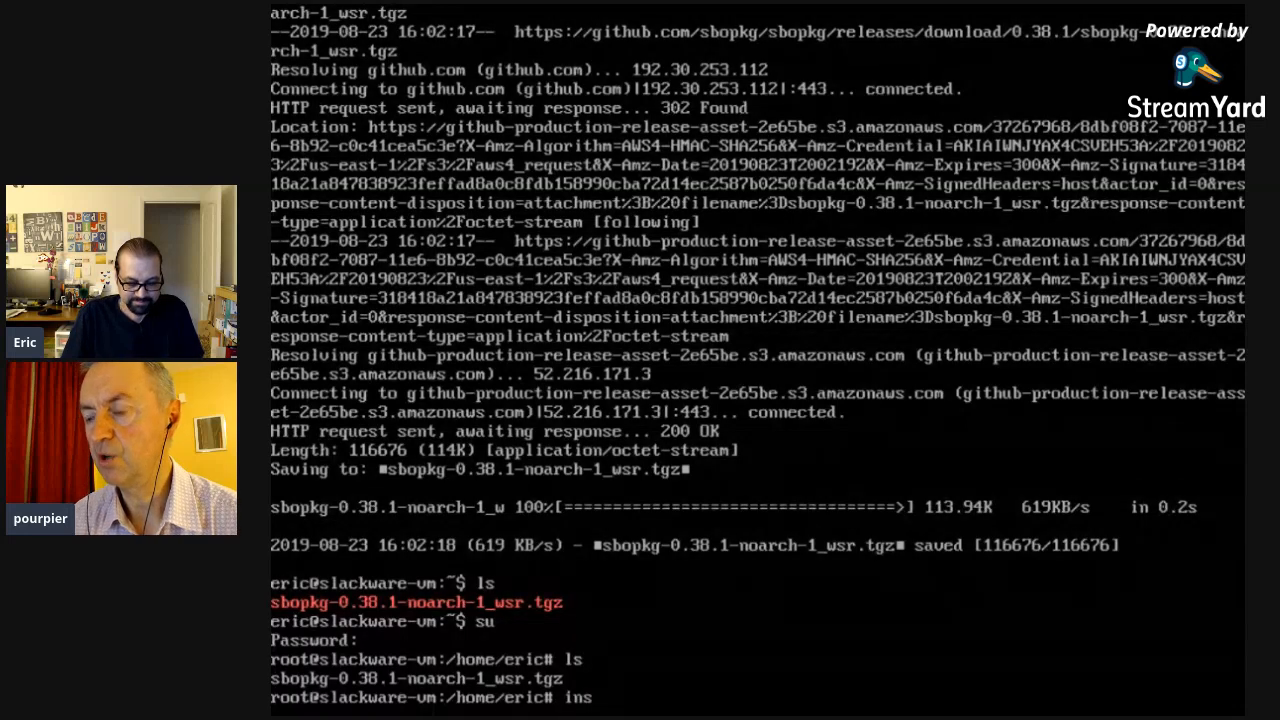
type("tallp")
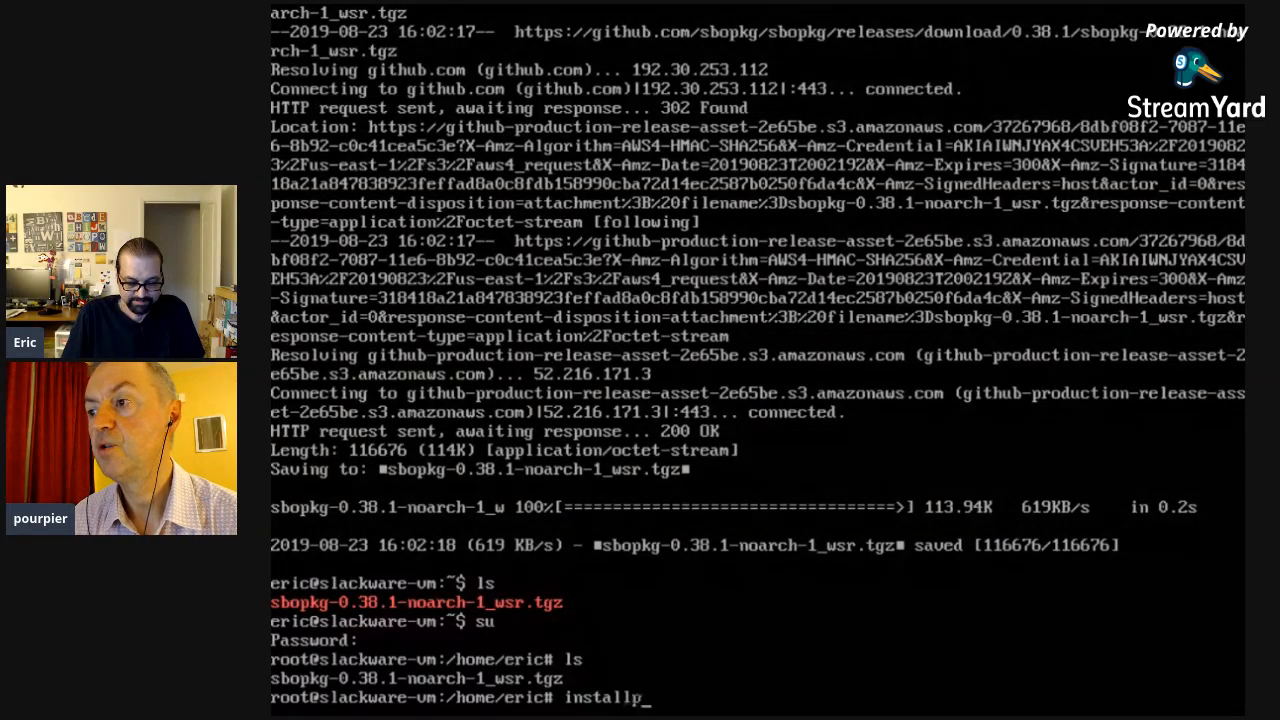
type("kg")
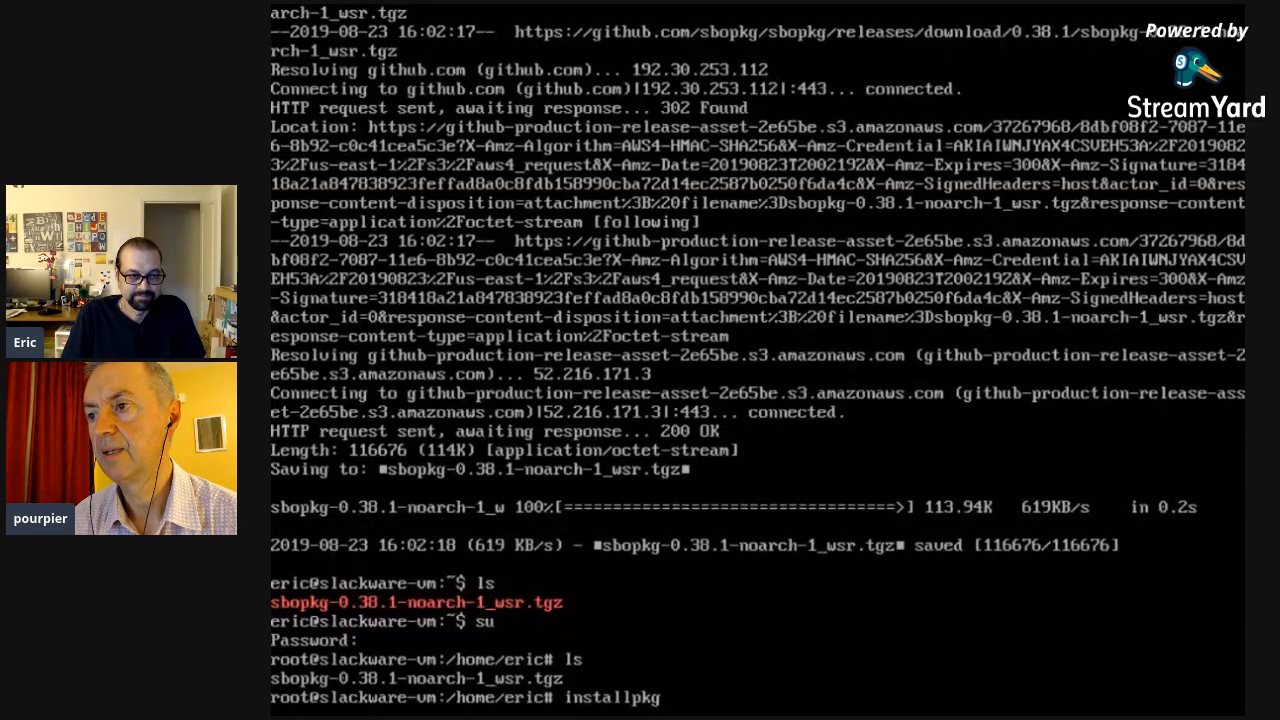
type(" s")
key("Tab")
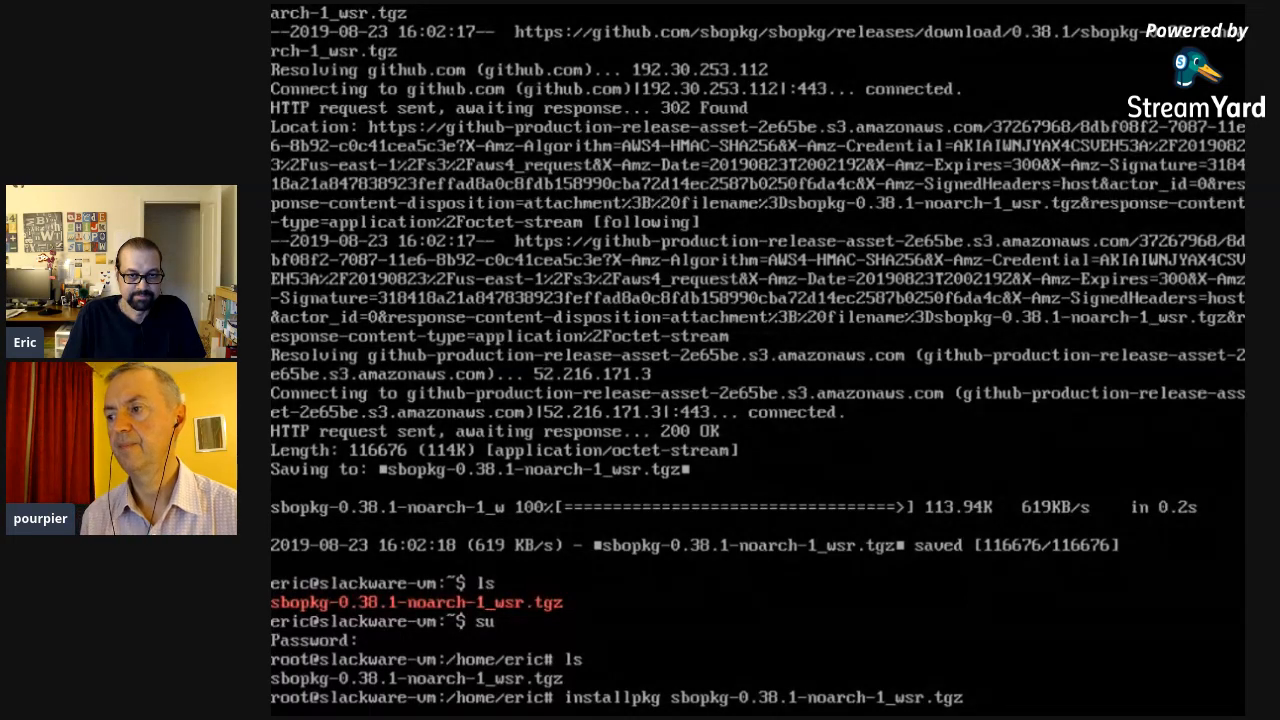
key("Return")
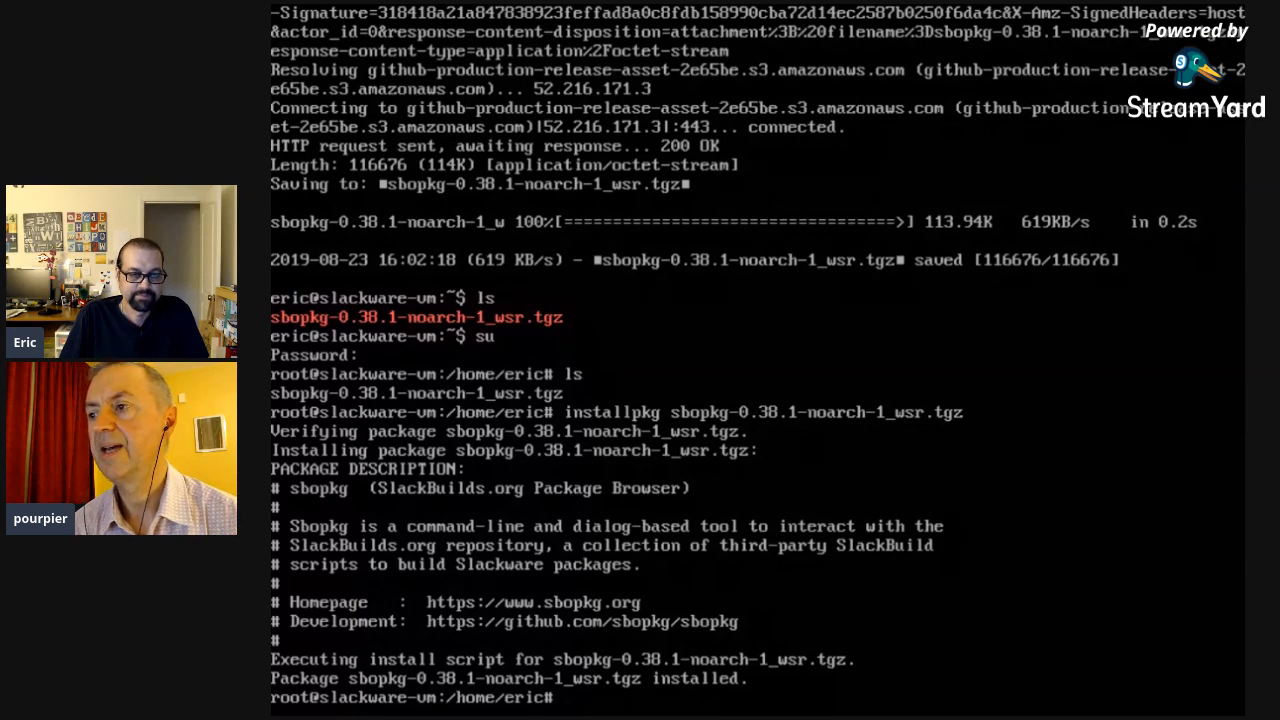
Step: Start sbopkg and have it create its missing repository, log, queue, source and temporary directories
type("sbopkg")
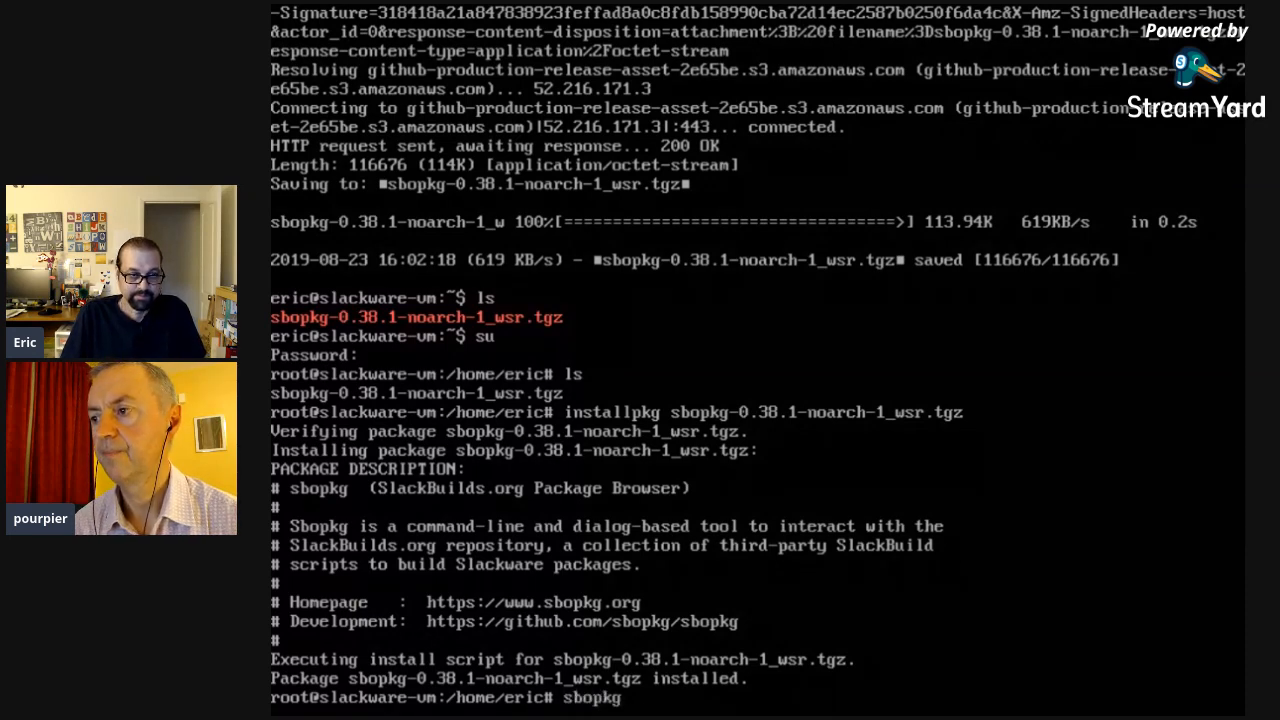
key("Return")
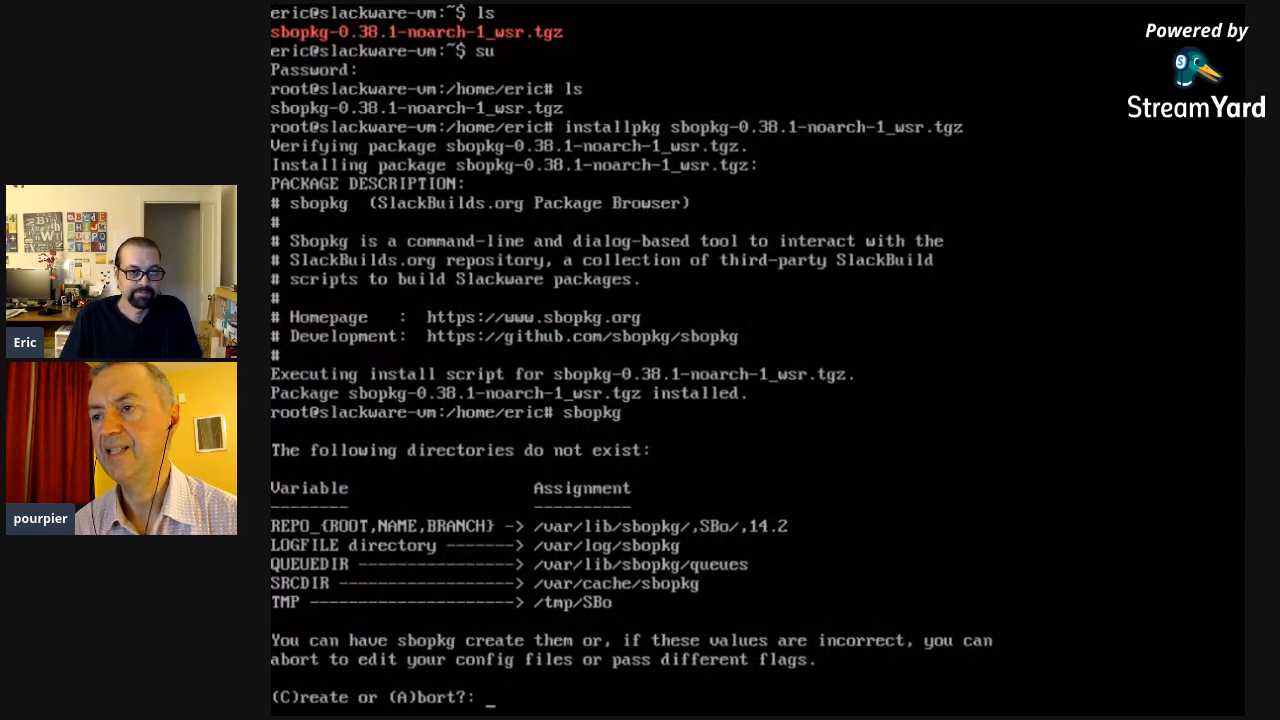
type("c")
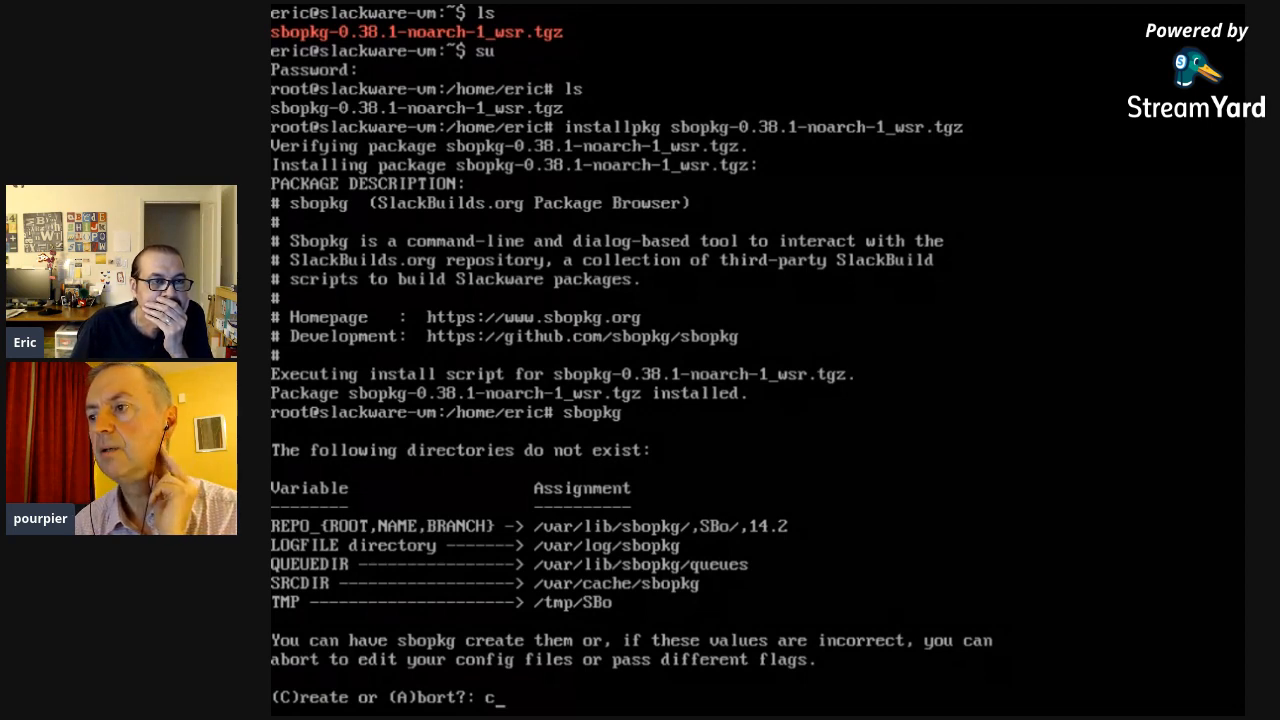
key("Return")
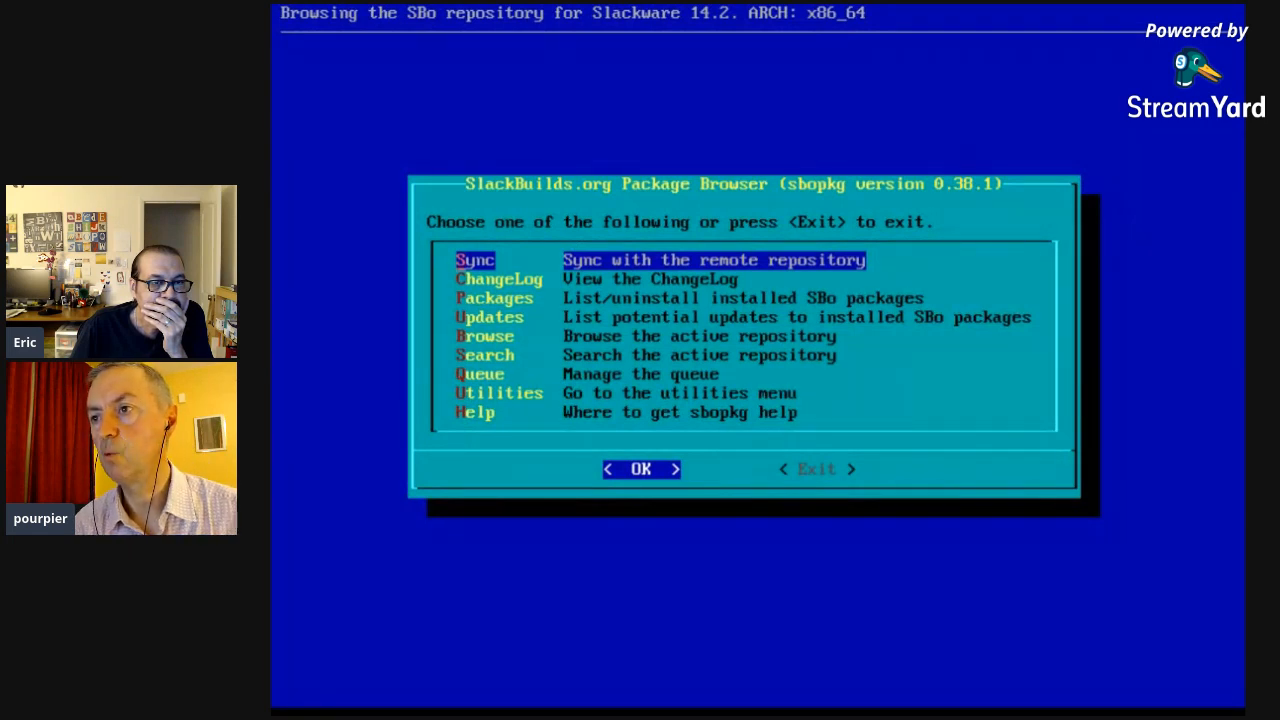
Step: Sync sbopkg with the remote SlackBuilds repository and exit to the shell
key("Return")
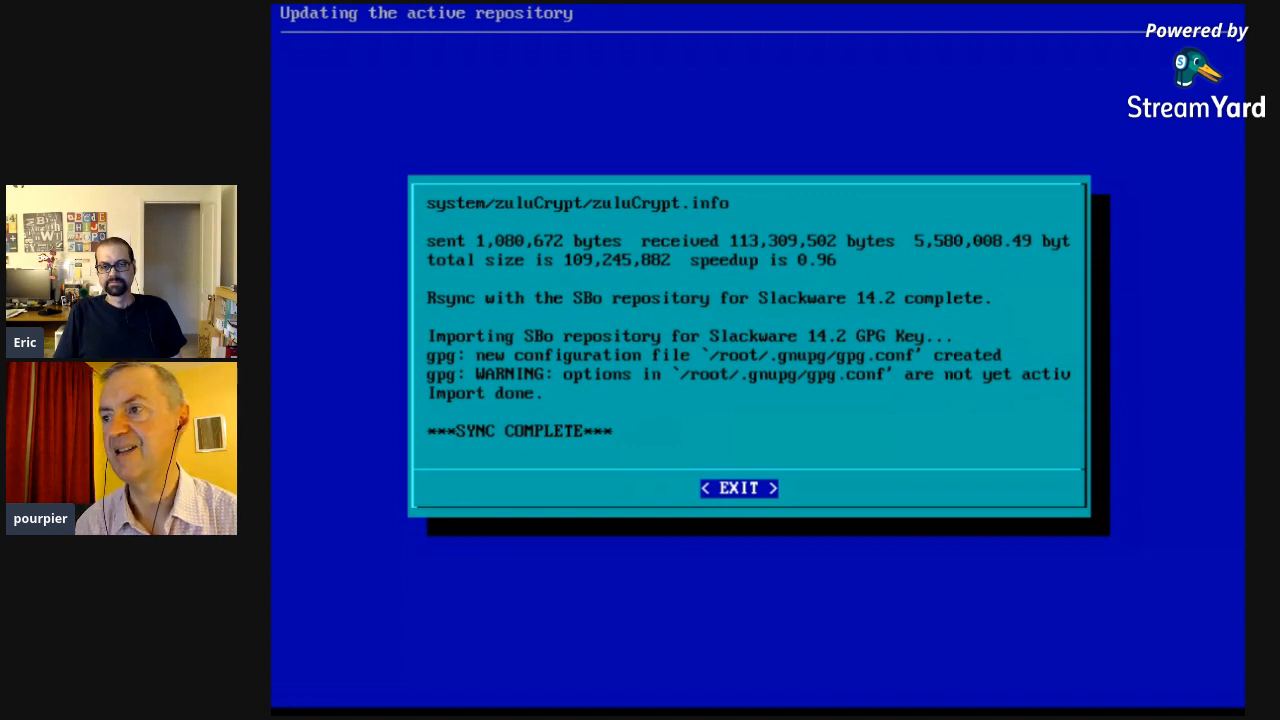
key("Return")
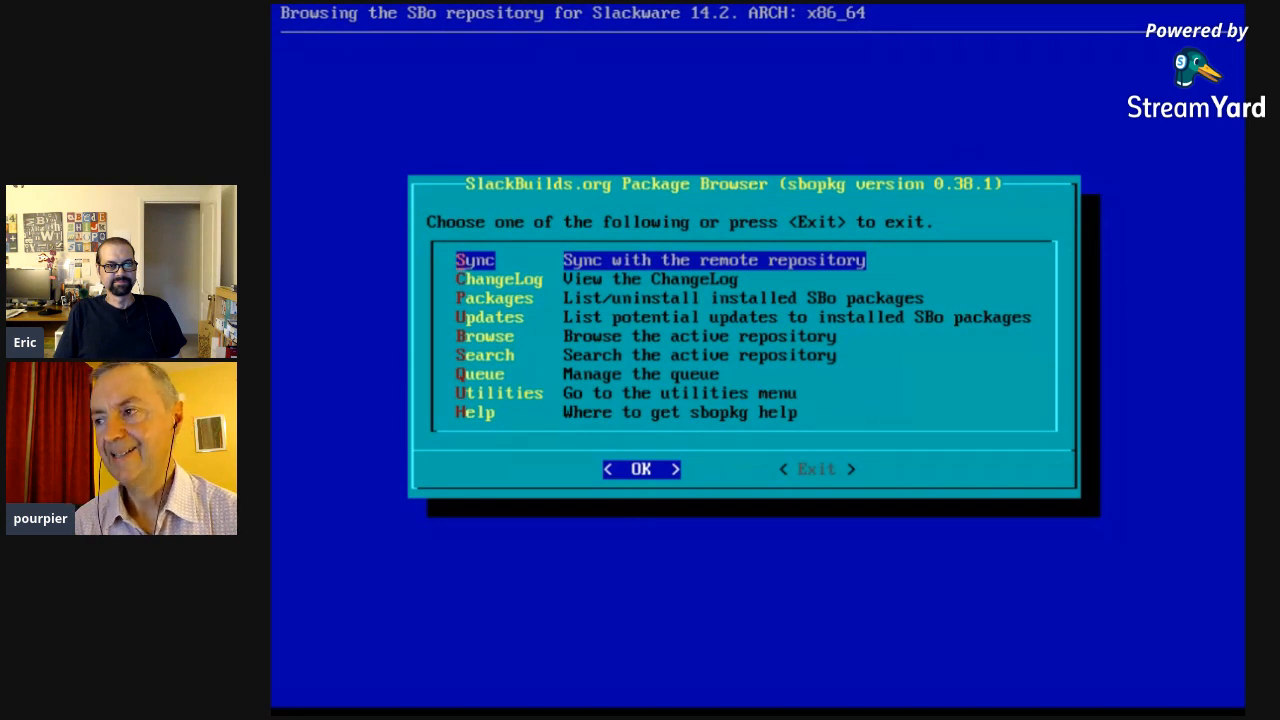
key("Down")
key("Down")
key("Down")
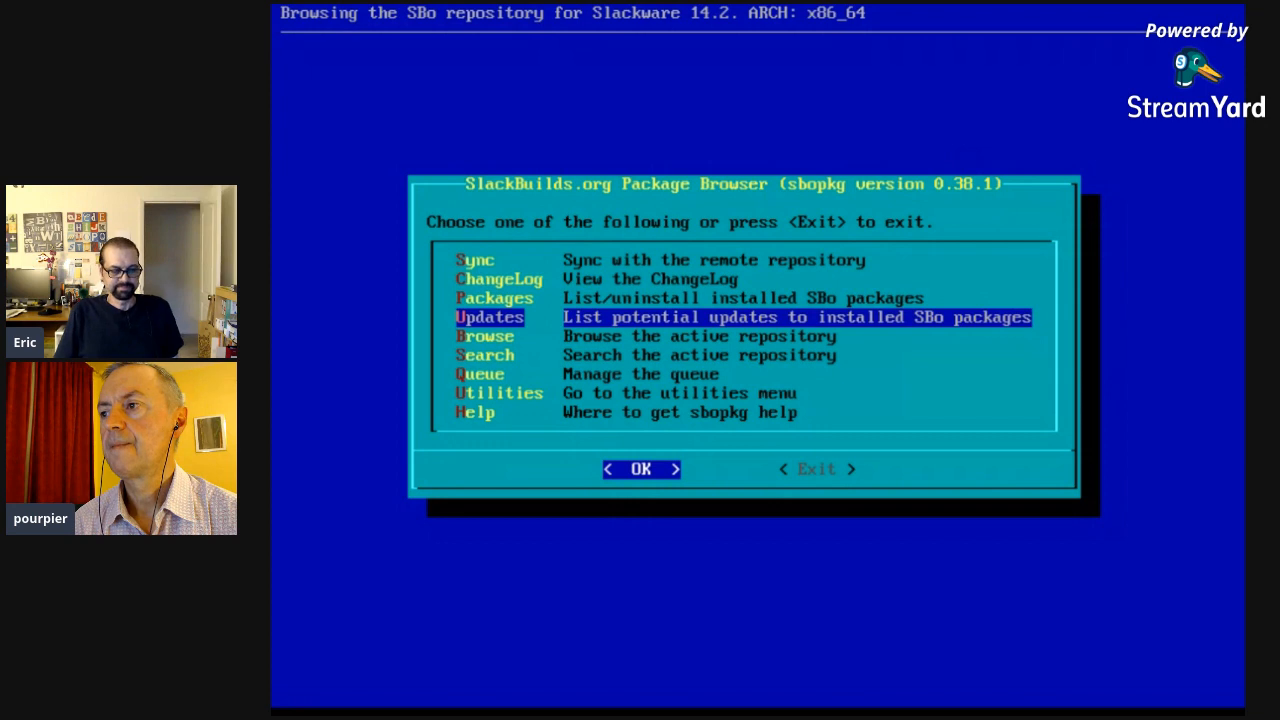
key("Tab")
key("Return")
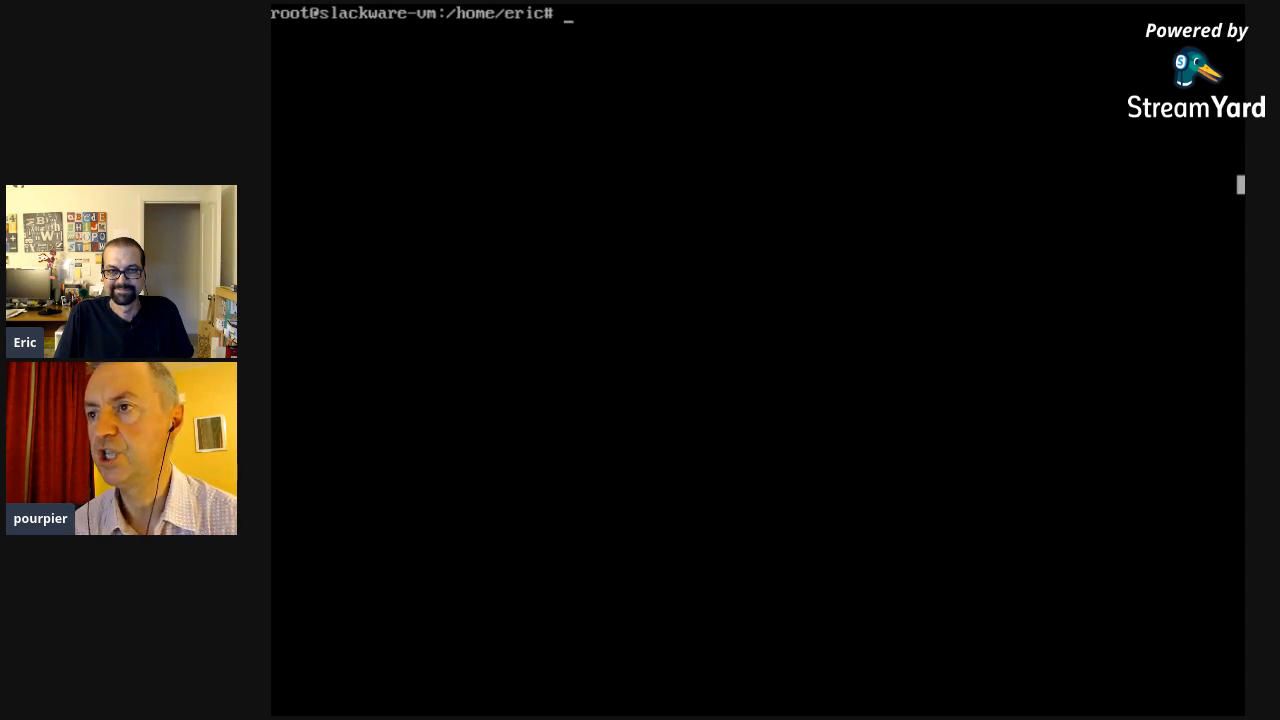
Step: Generate a dependency queue file for the i3 package with sqg -p i3
type("sqg")
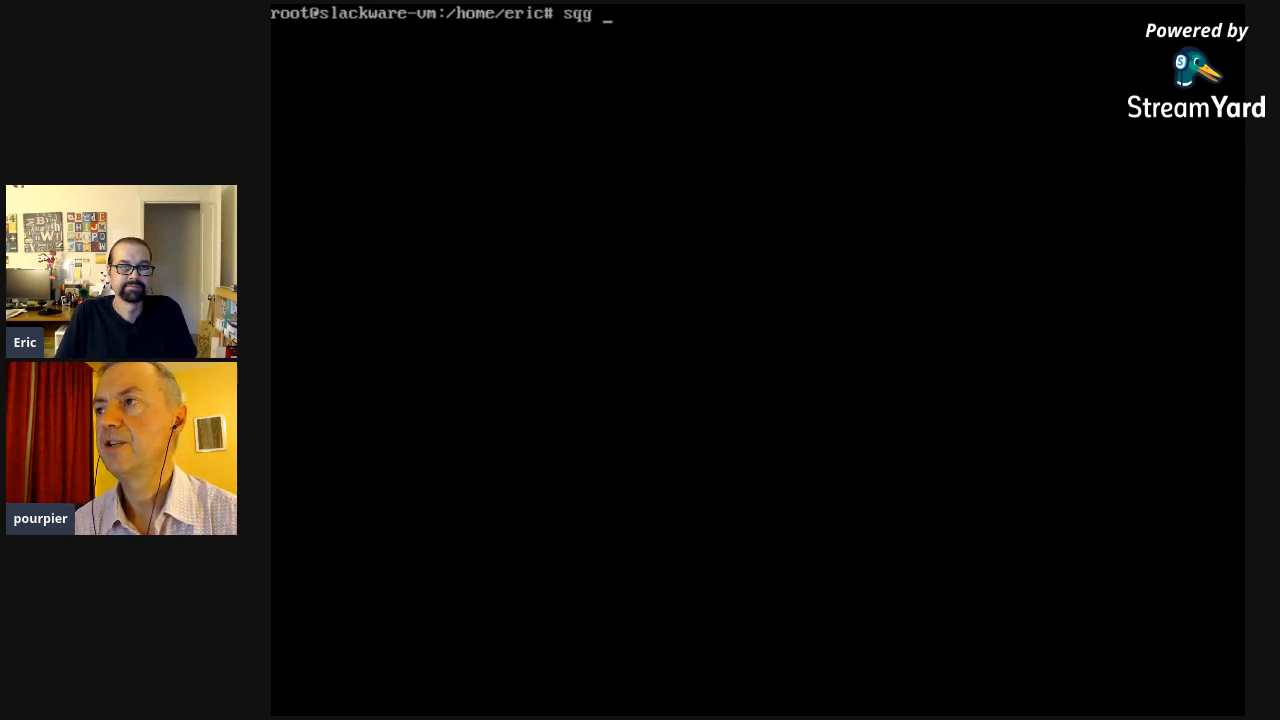
type(" -p")
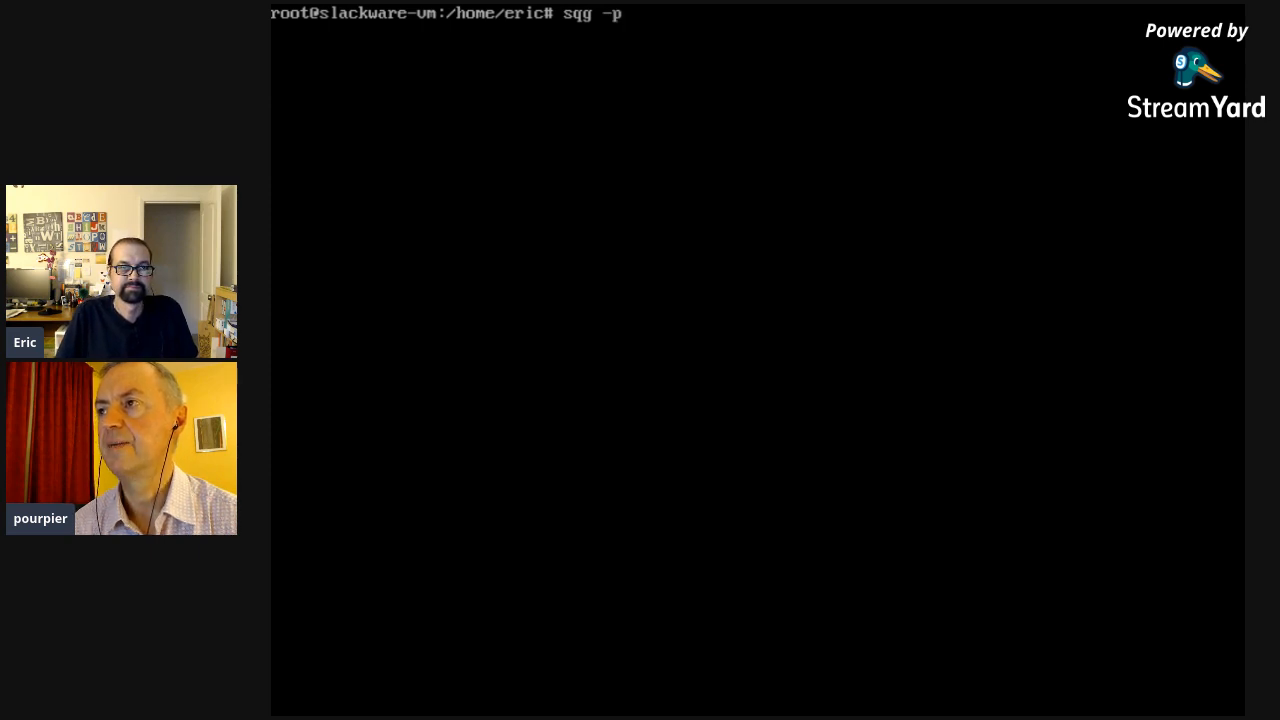
type(" i3")
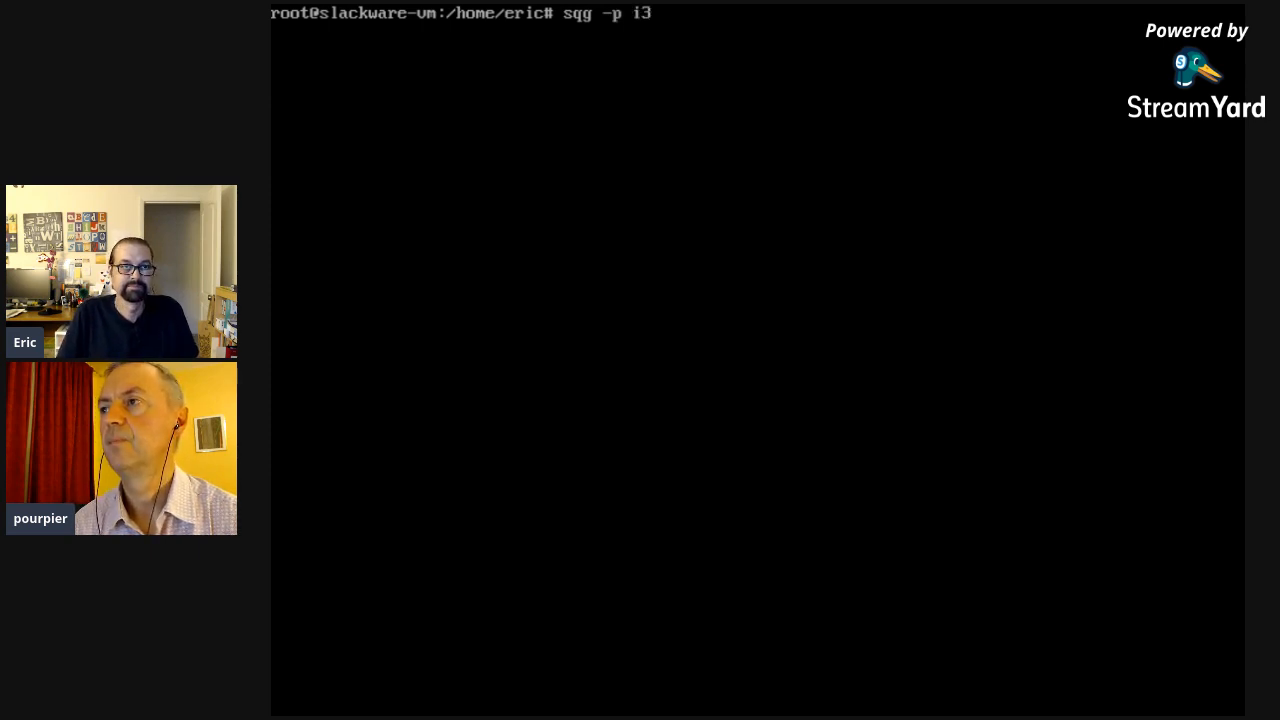
key("Return")
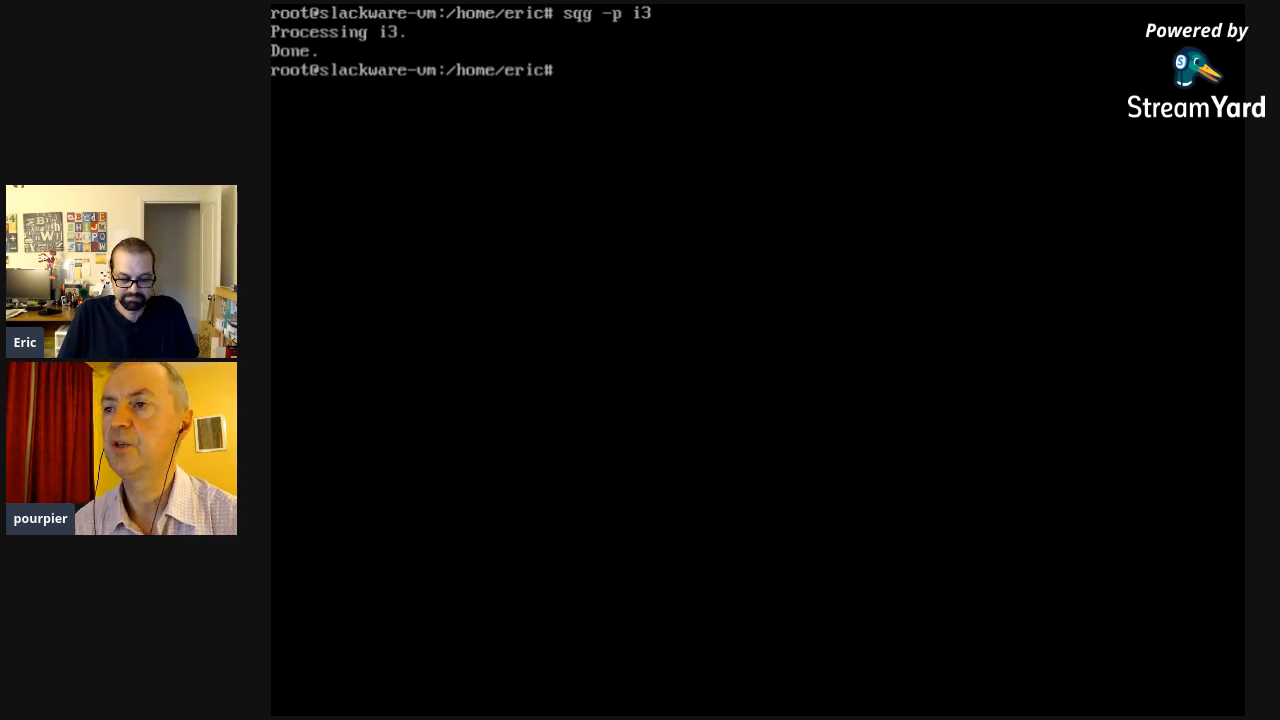
Step: Start sbopkg again and open its queue management options
type("sbopkg")
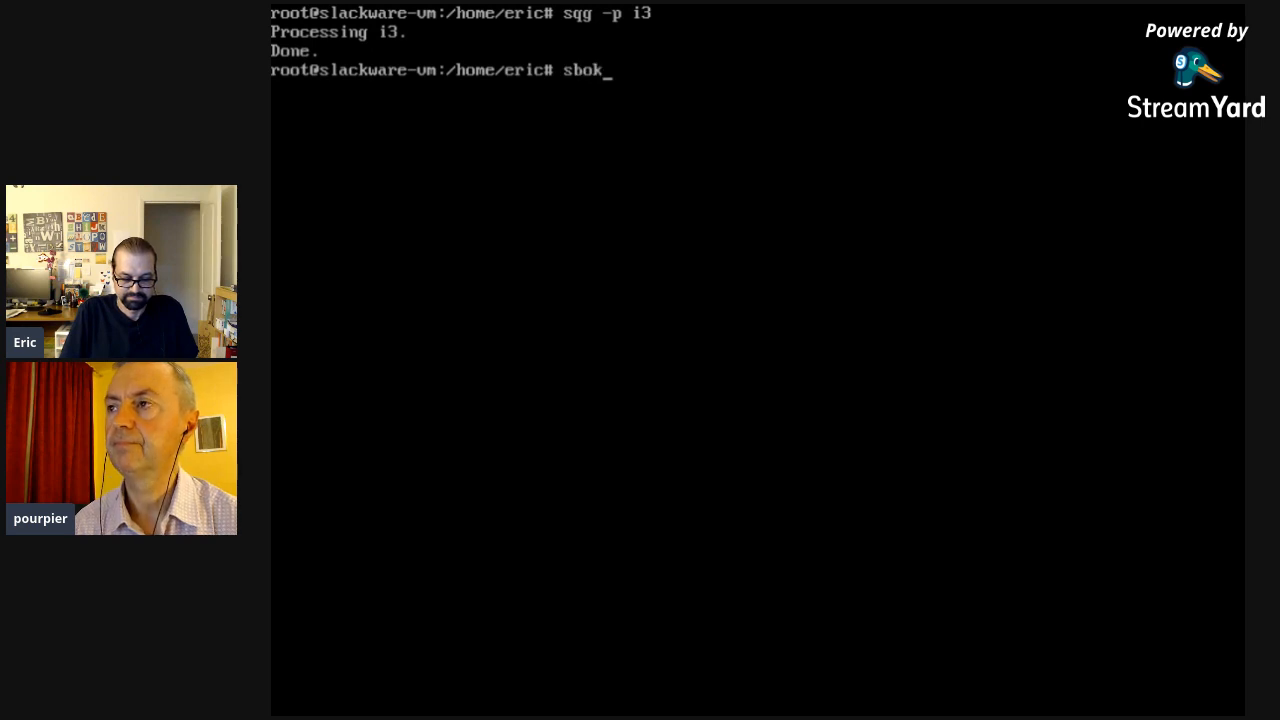
key("Return")
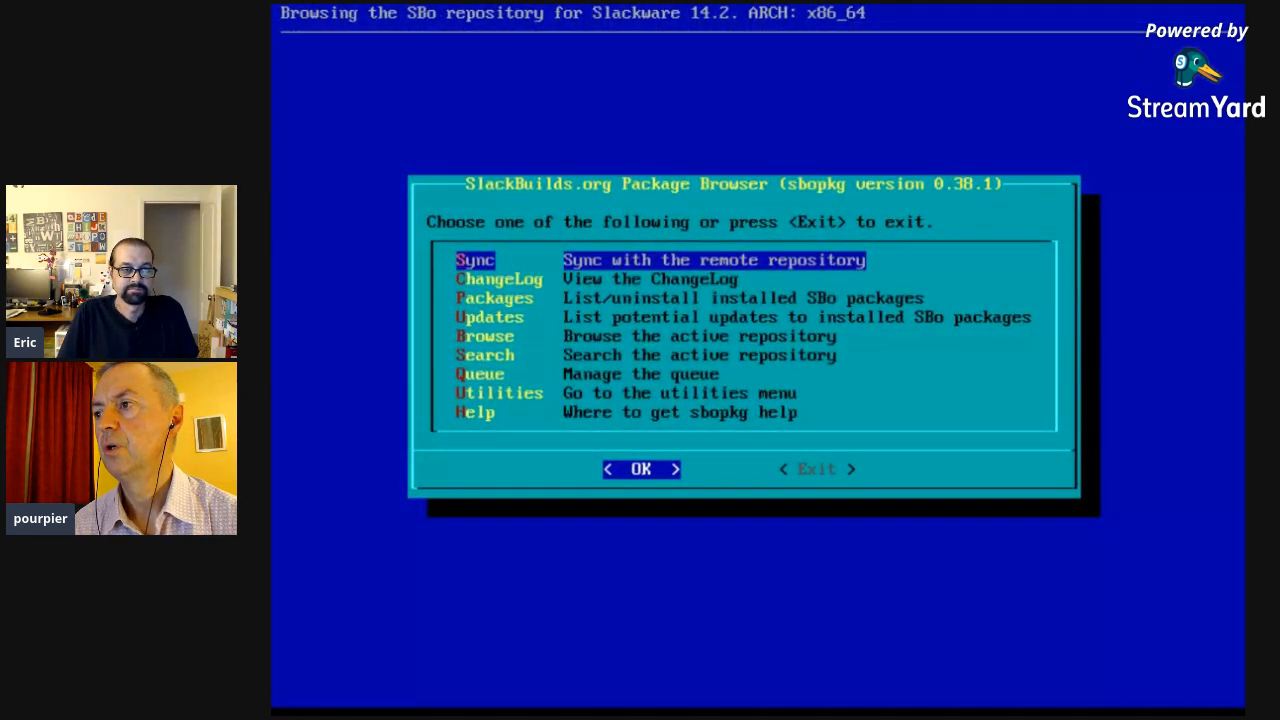
key("Down")
key("Down")
key("Down")
key("Down")
key("Down")
key("Down")
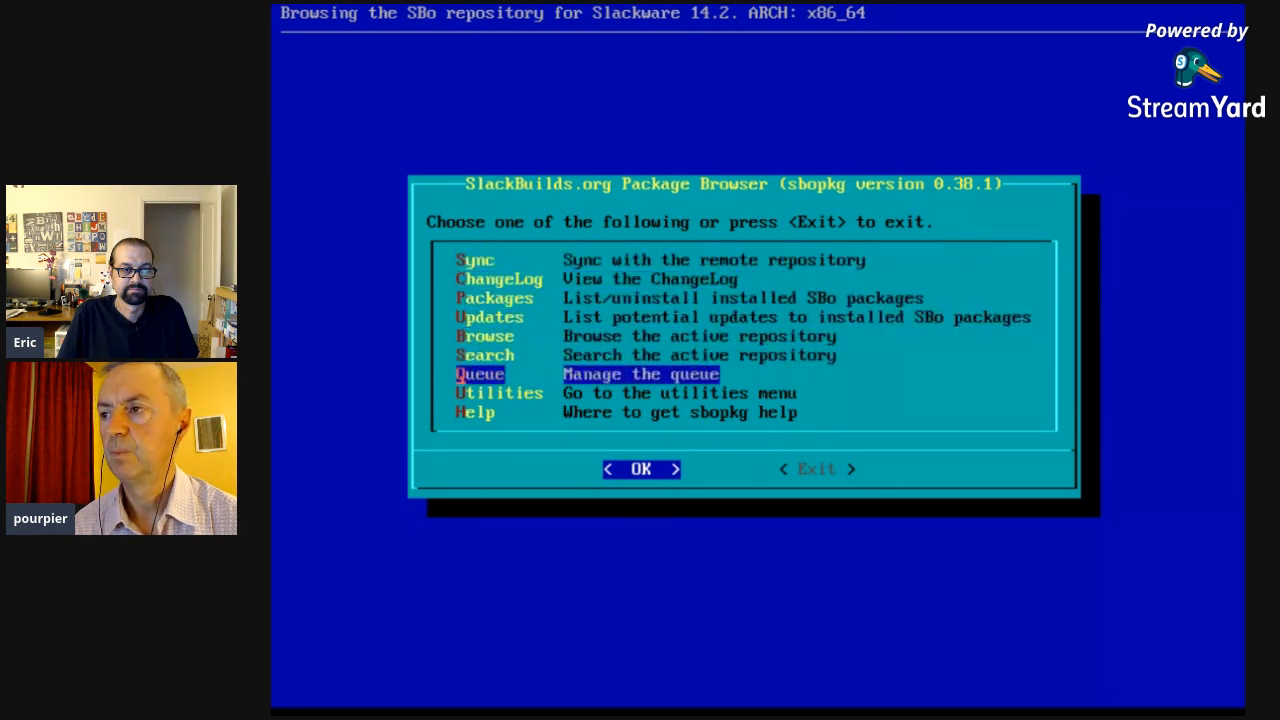
key("Return")
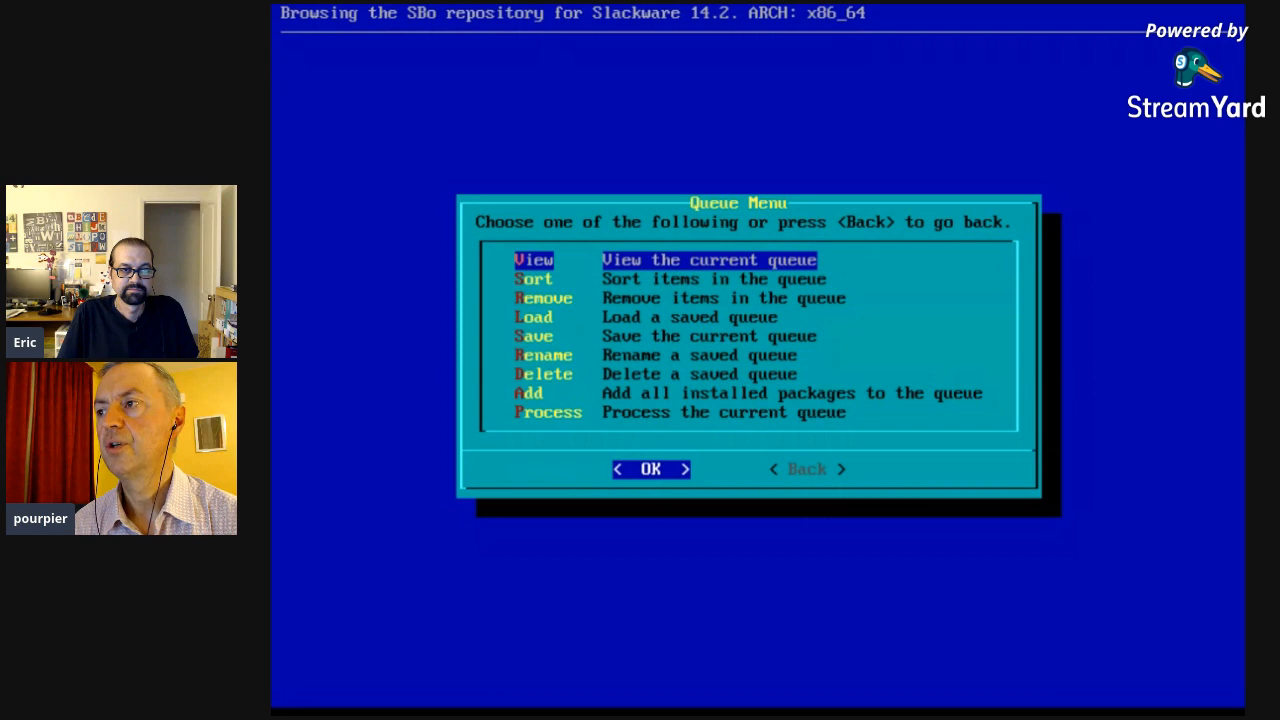
Step: Load the saved i3 queue into the current queue
key("Down")
key("Down")
key("Down")
key("Return")
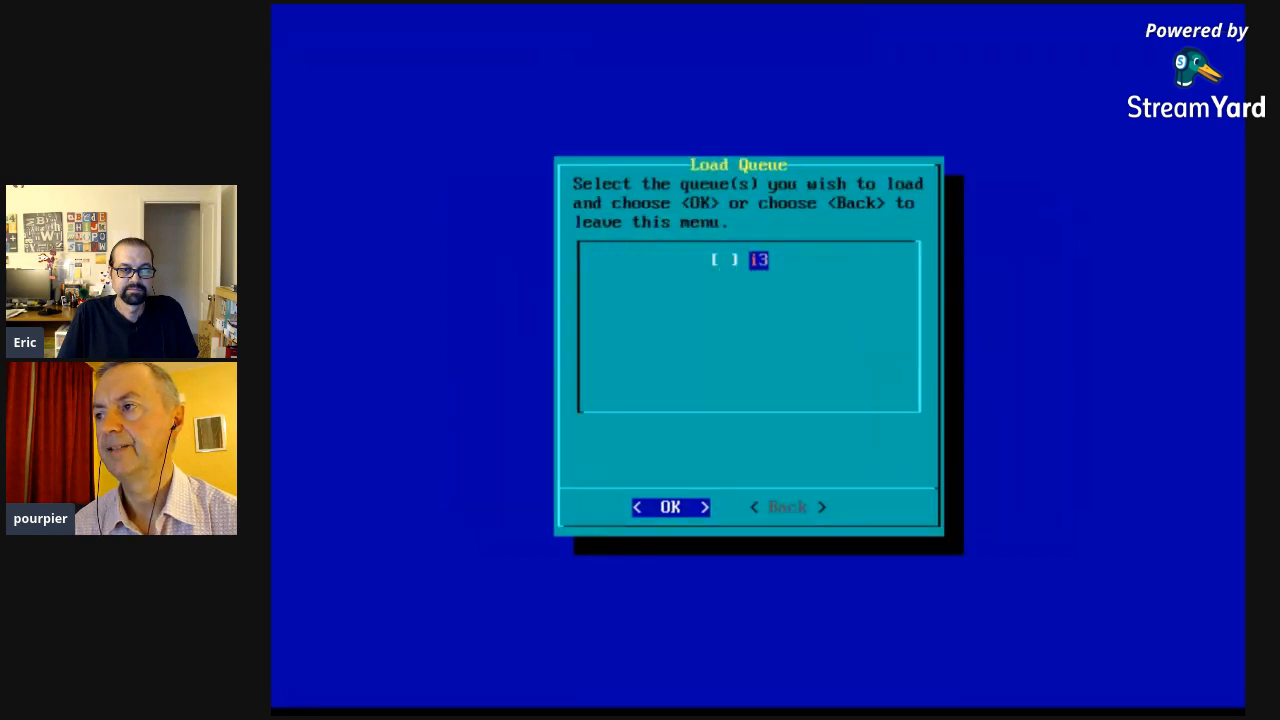
key("space")
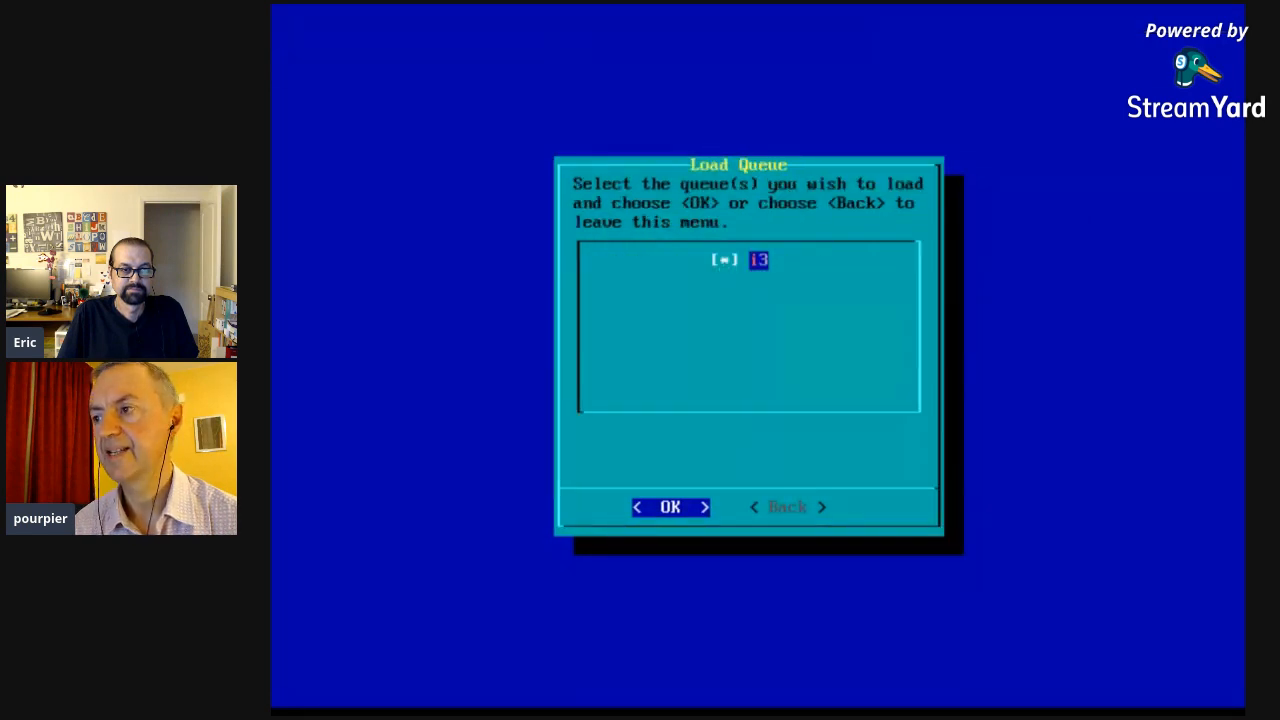
key("Return")
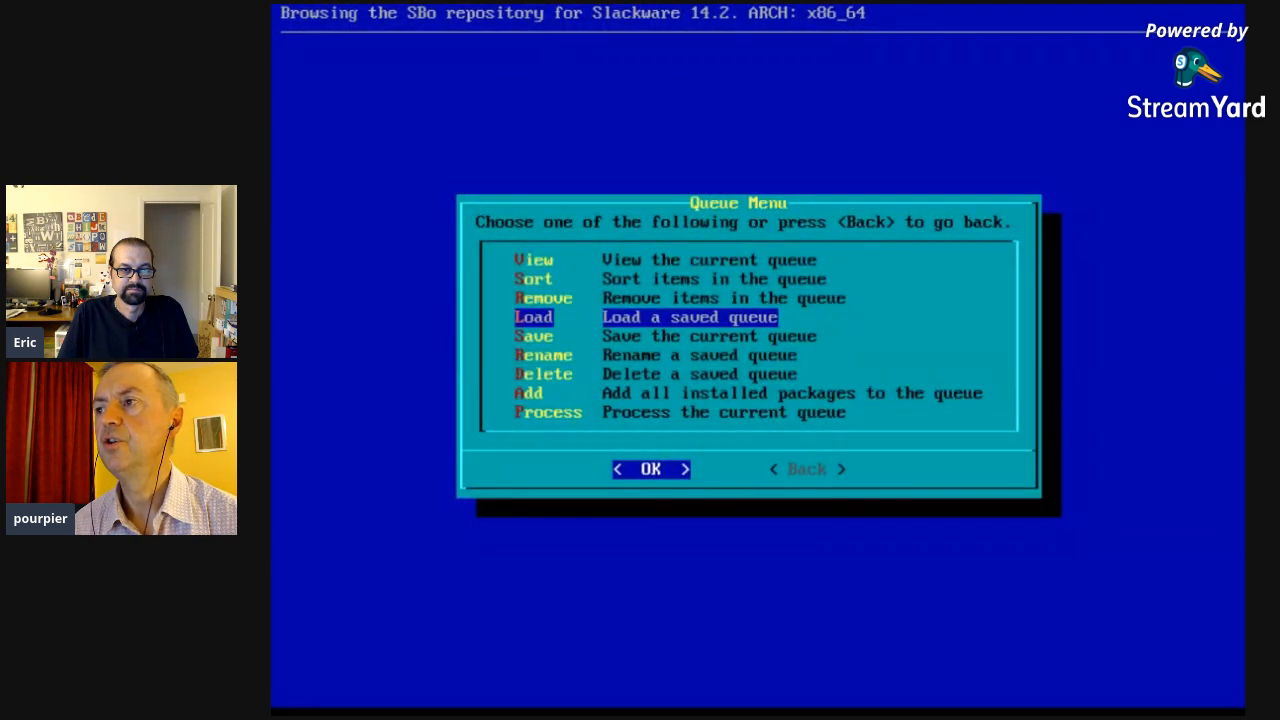
Step: Review the packages in the current queue, keeping all of them selected
key("Up")
key("Up")
key("Up")
key("Return")
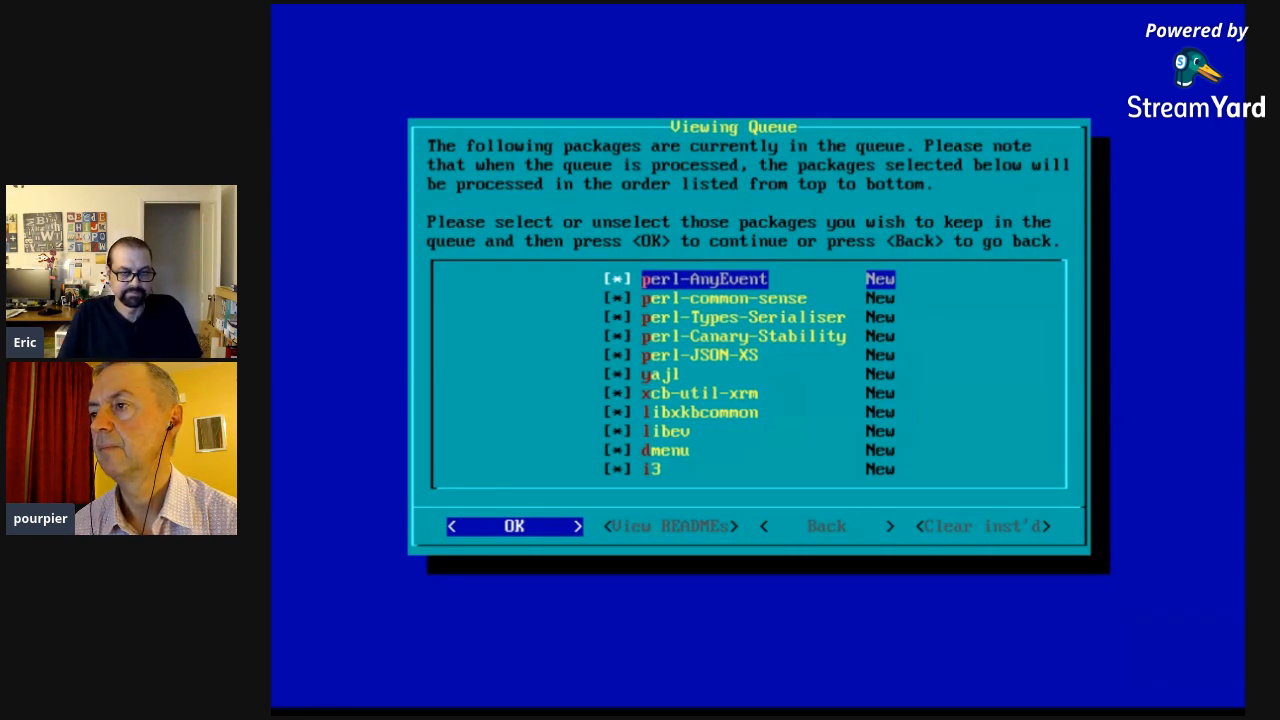
key("Return")
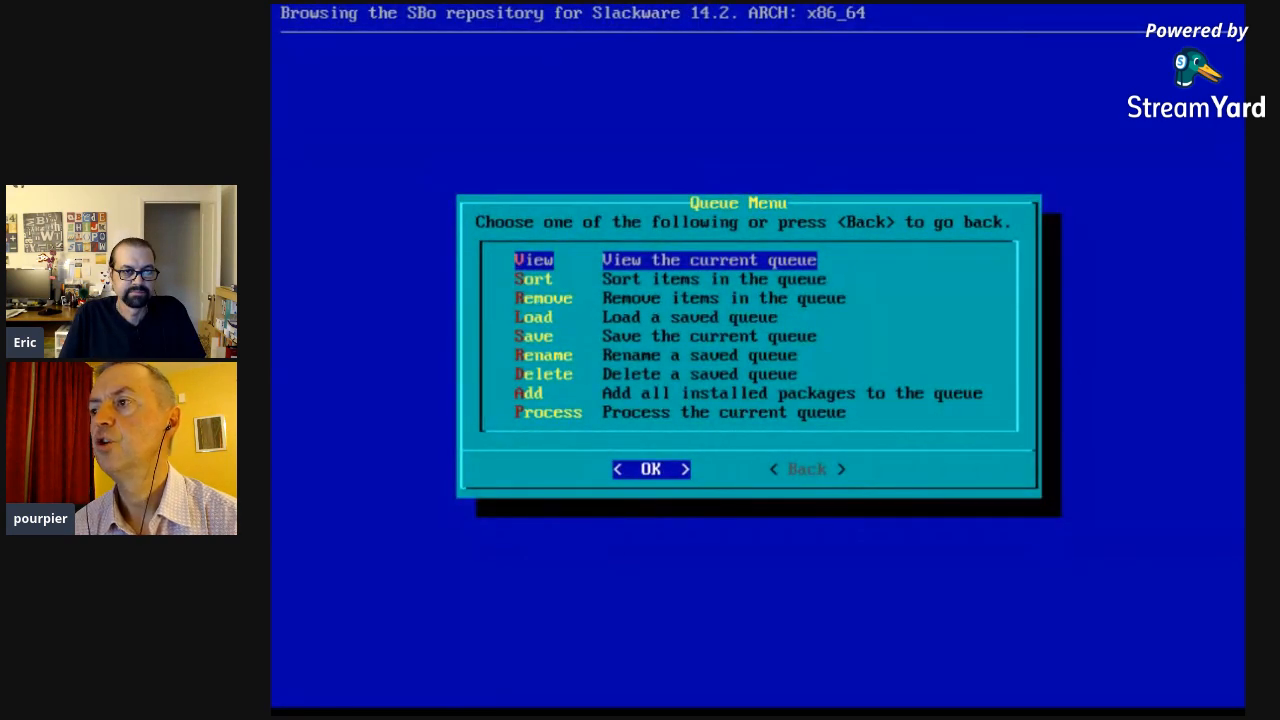
Step: Process the current queue with all packages selected, using the Install option to download, build and install them
key("Down")
key("Down")
key("Down")
key("Down")
key("Down")
key("Down")
key("Down")
key("Down")
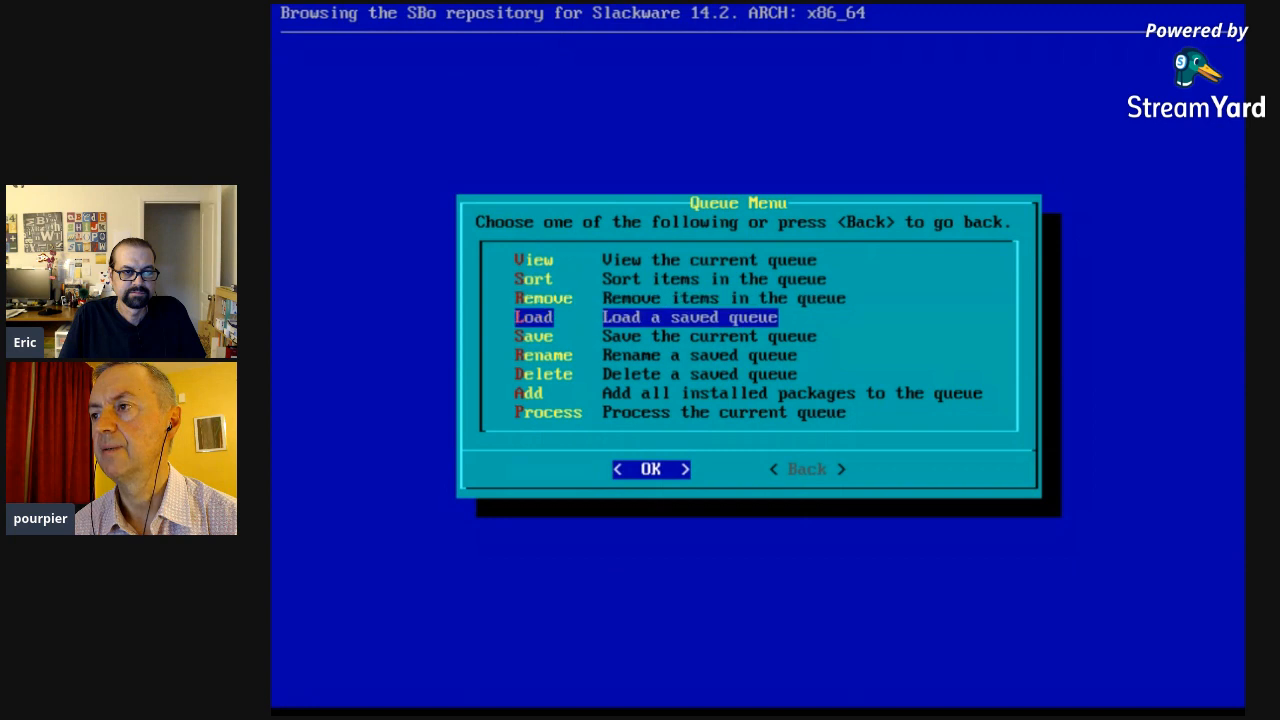
key("Return")
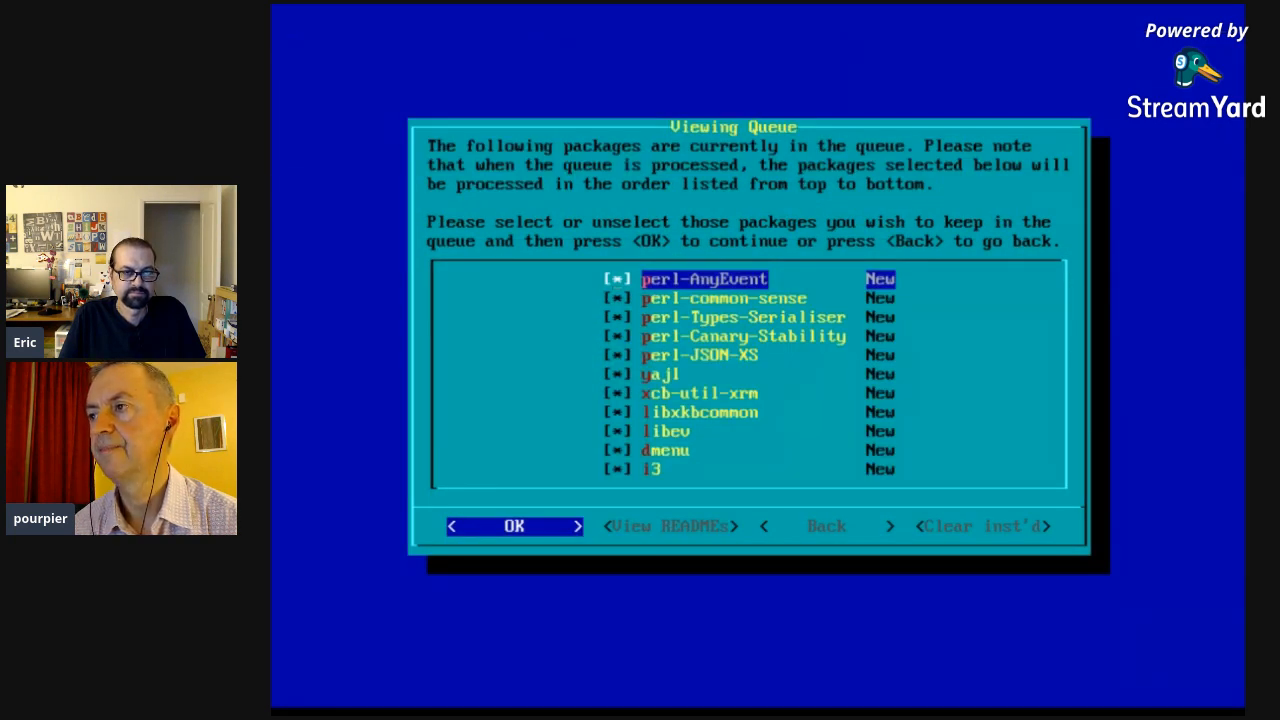
key("Return")
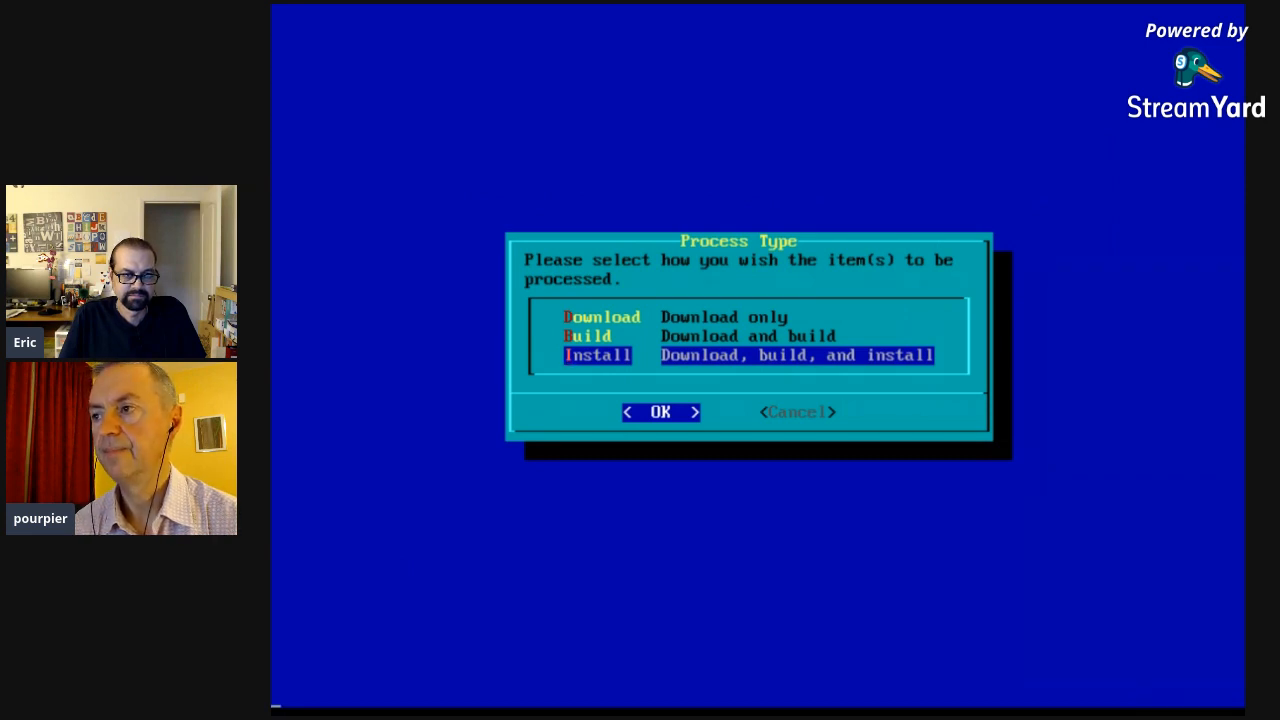
key("Return")
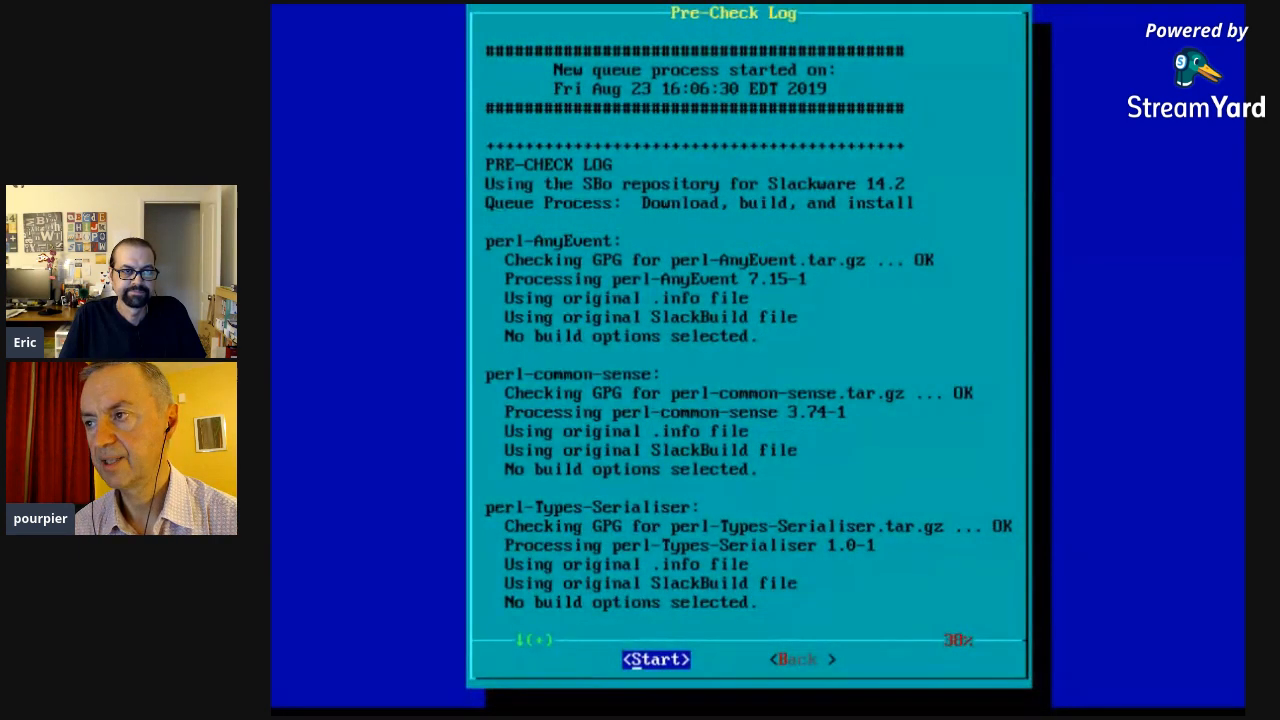
key("Return")
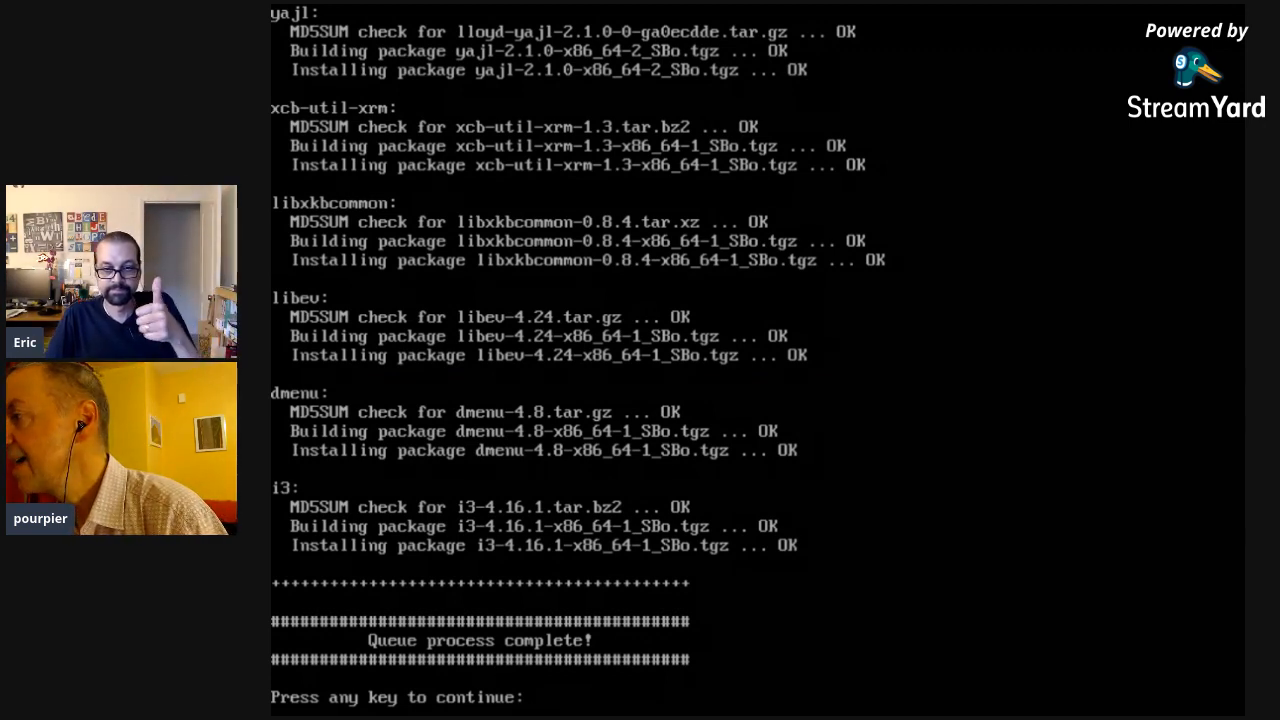
Step: Keep the processed queue and exit sbopkg to return to the root shell
key("Return")
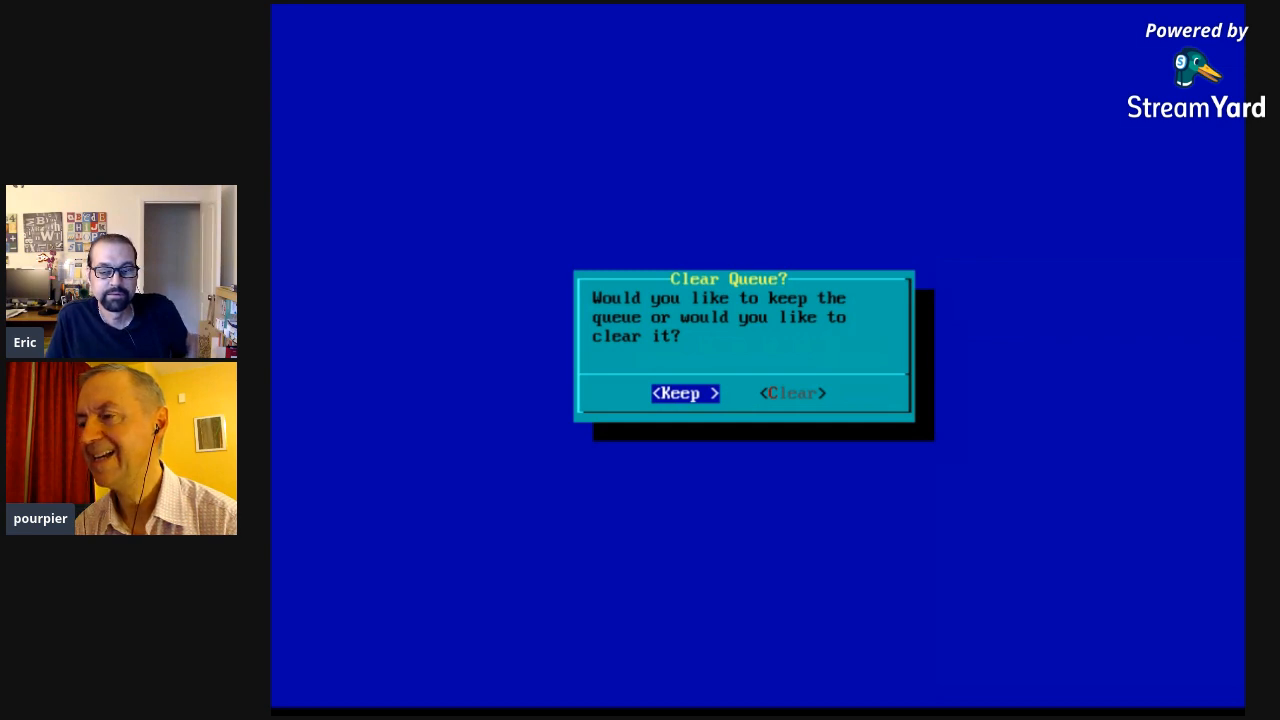
key("Return")
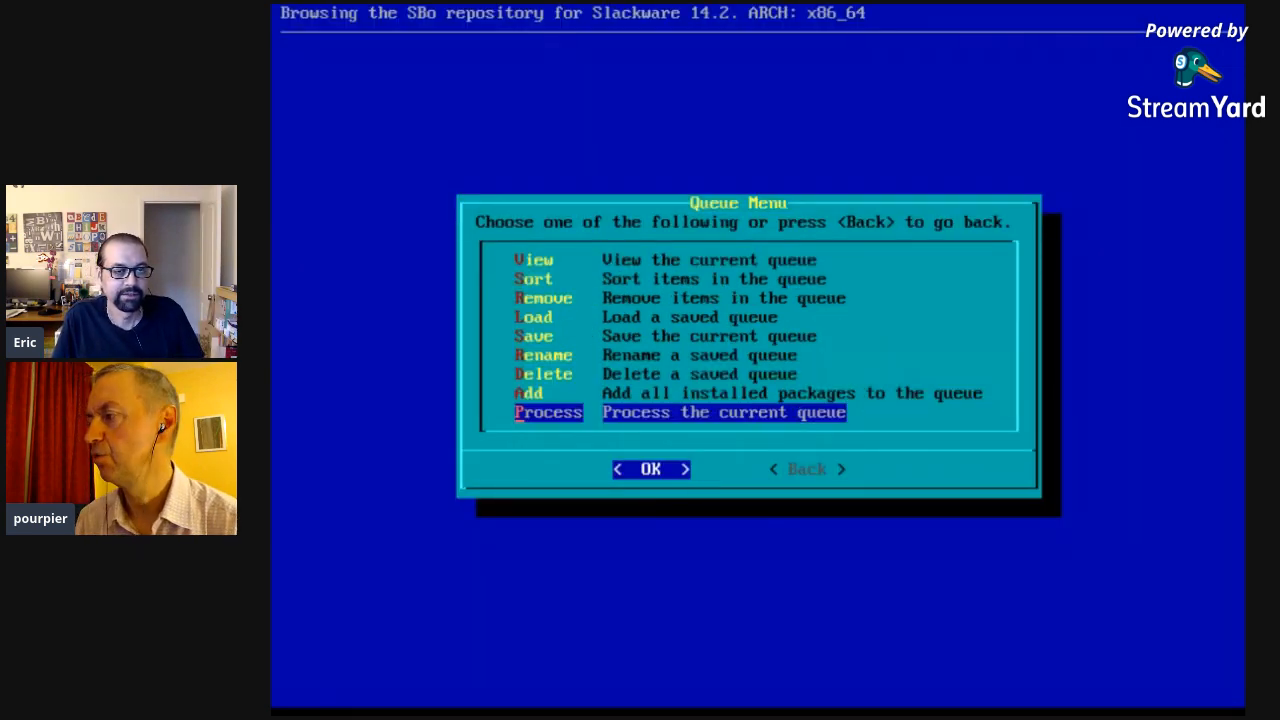
key("Up")
key("Up")
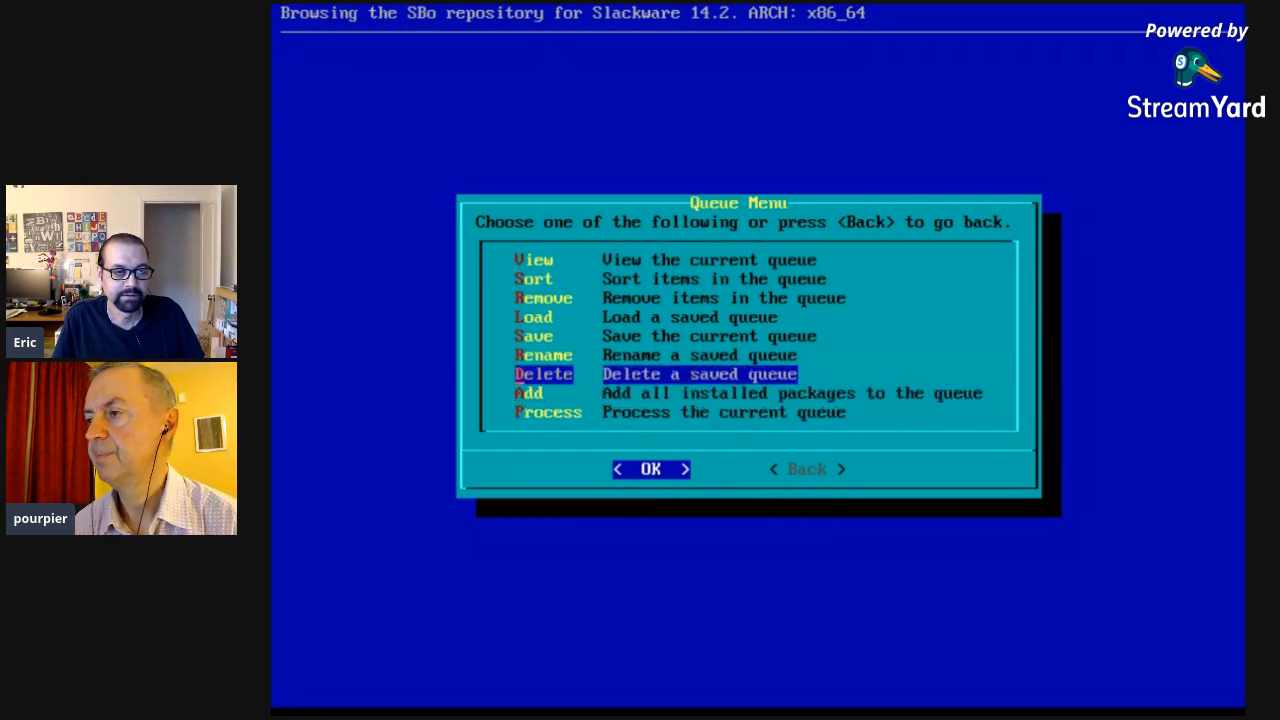
key("Tab")
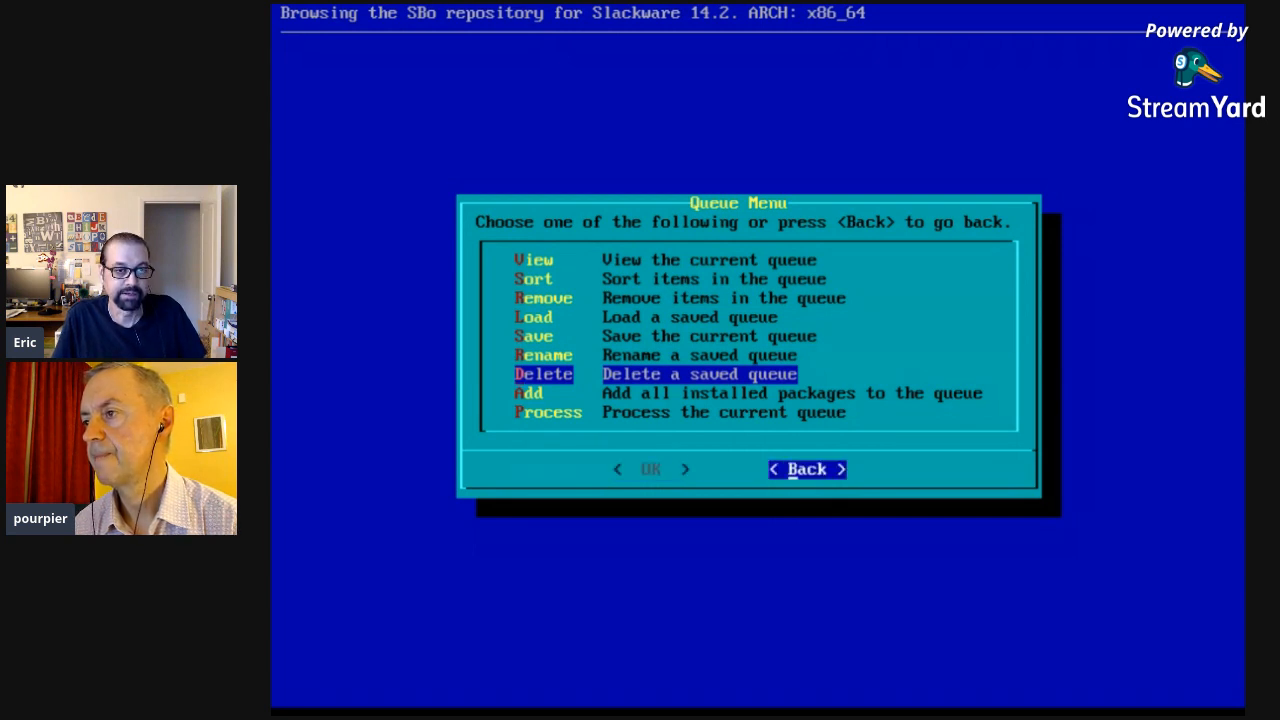
key("Return")
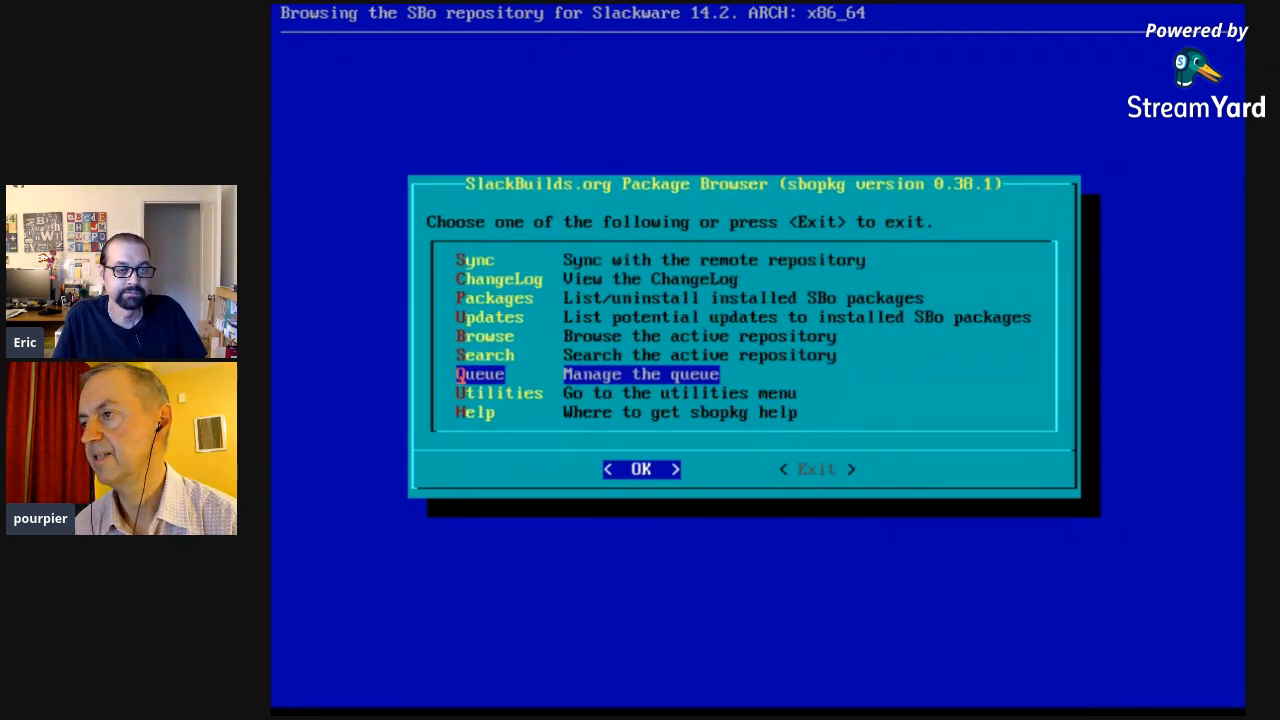
key("Tab")
key("Return")
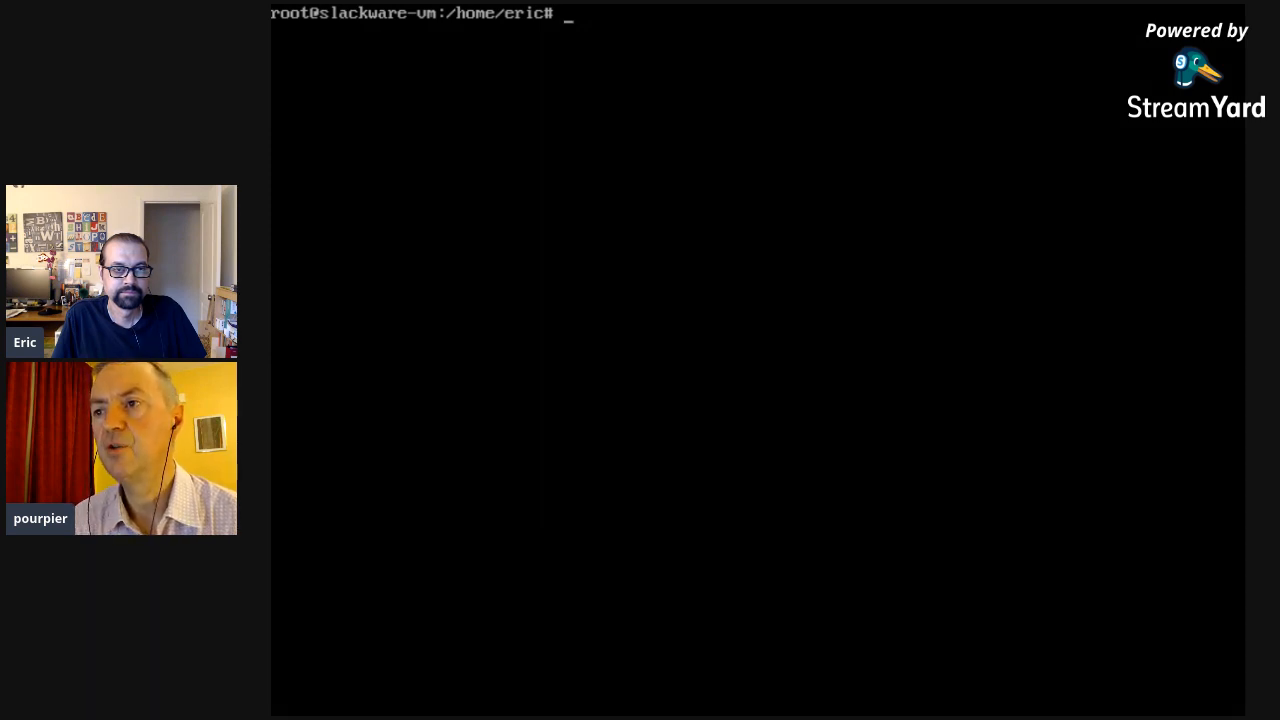
Step: Start sbopkg again and search the active repository for the i3status package
type("sbopkg")
key("Return")
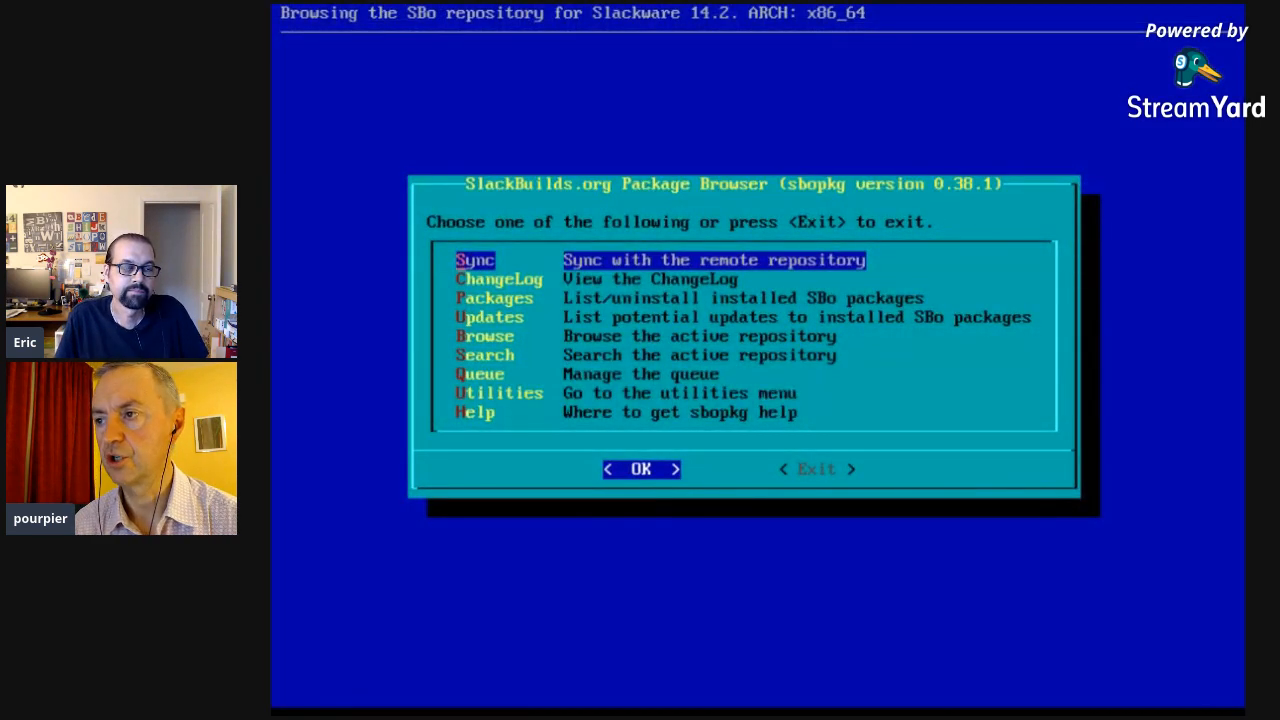
key("Down")
key("Down")
key("Down")
key("Down")
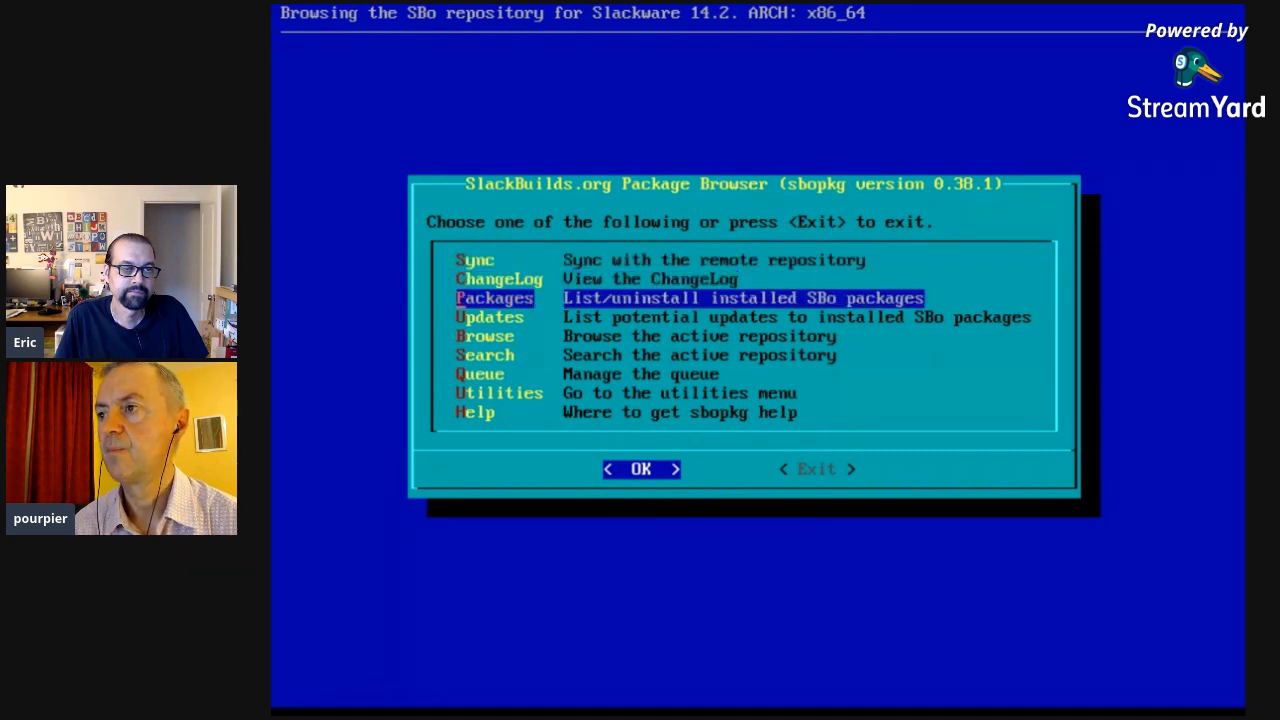
key("Down")
key("Return")
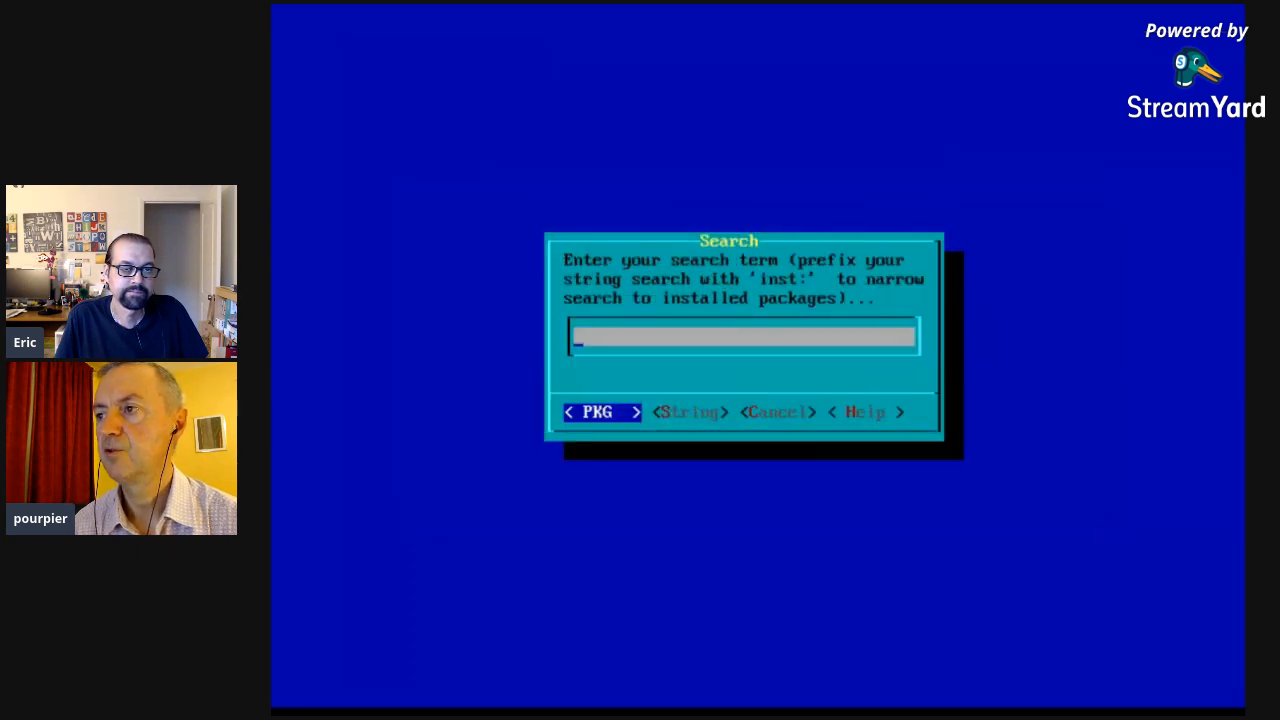
type("3status")
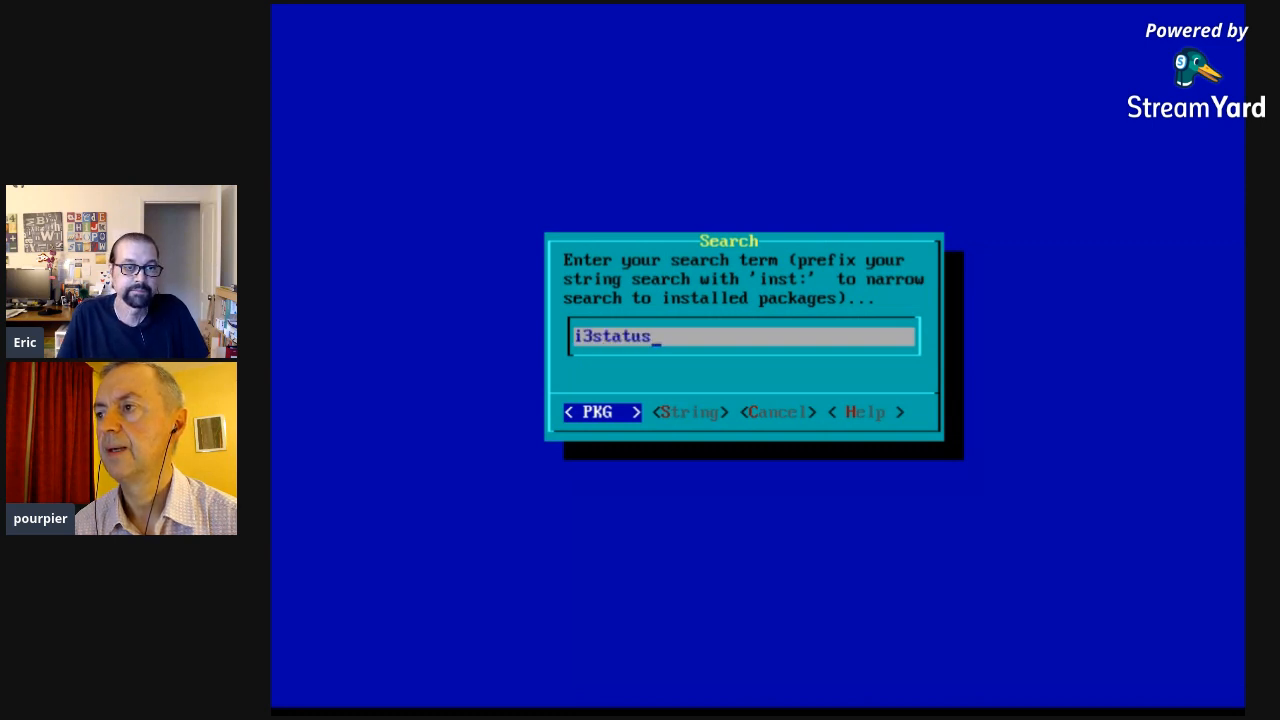
key("Return")
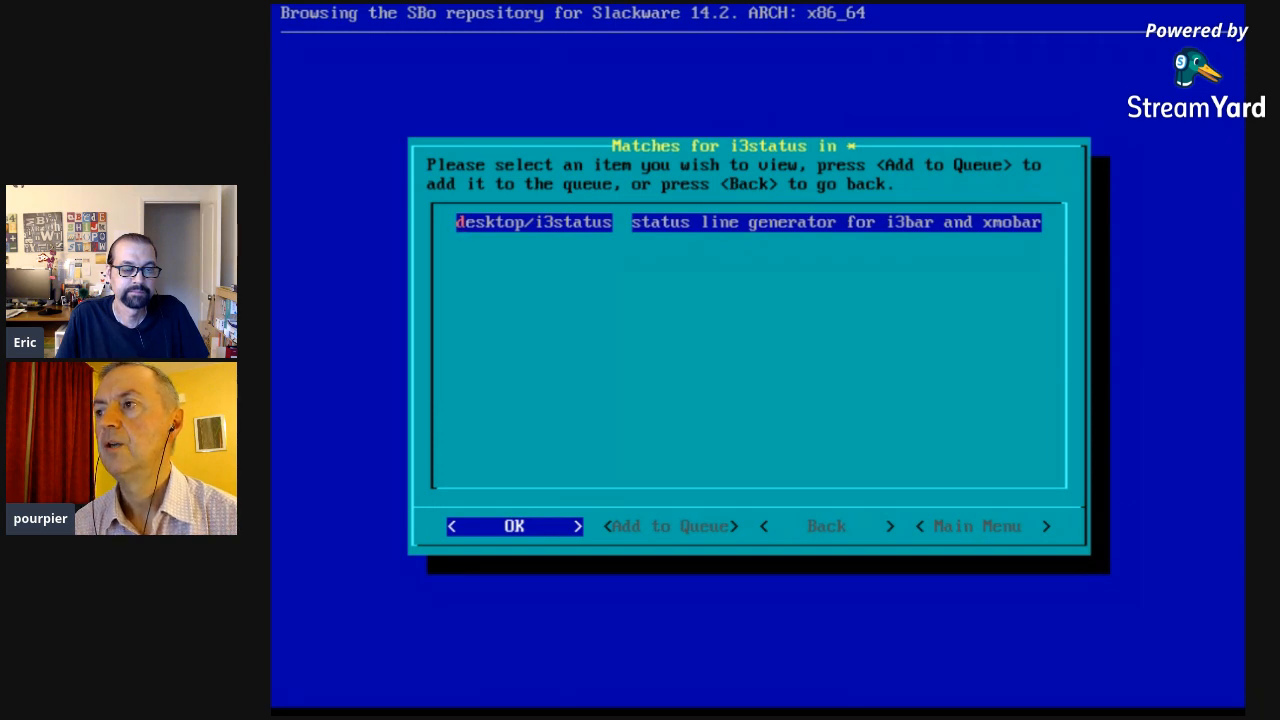
Step: Try to process desktop/i3status on its own with the Install option to download, build and install it
key("Tab")
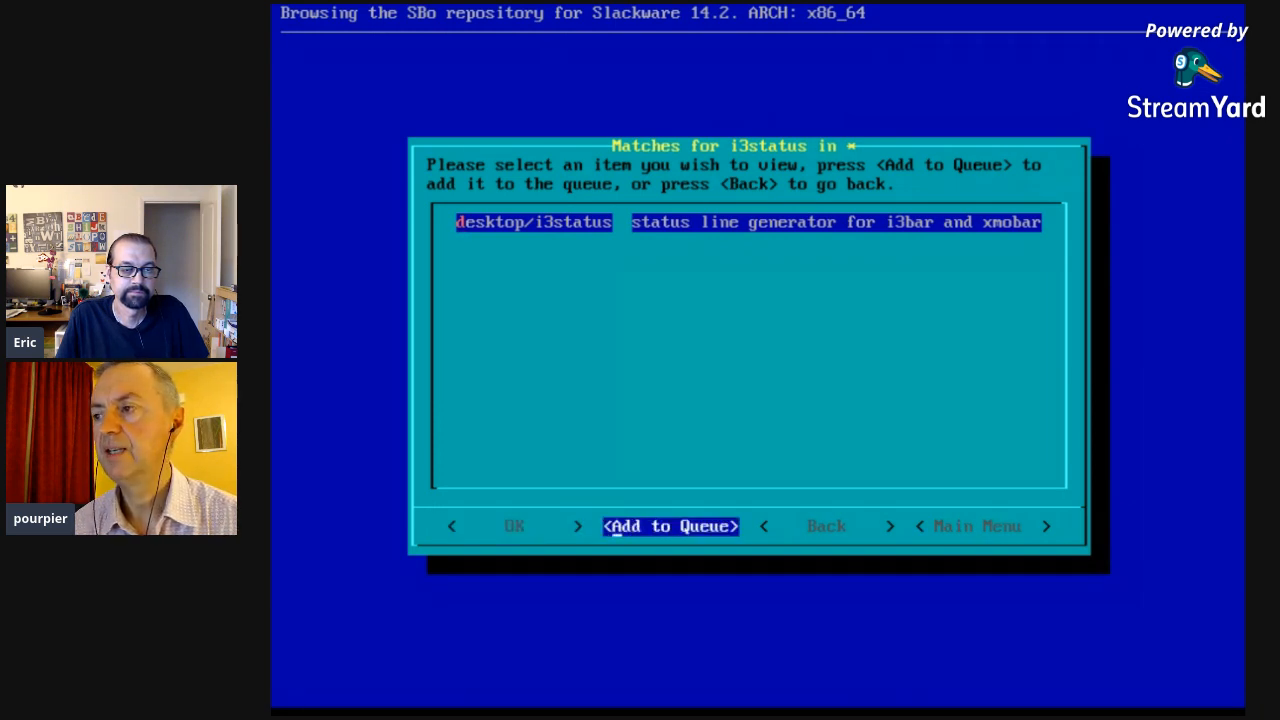
key("Left")
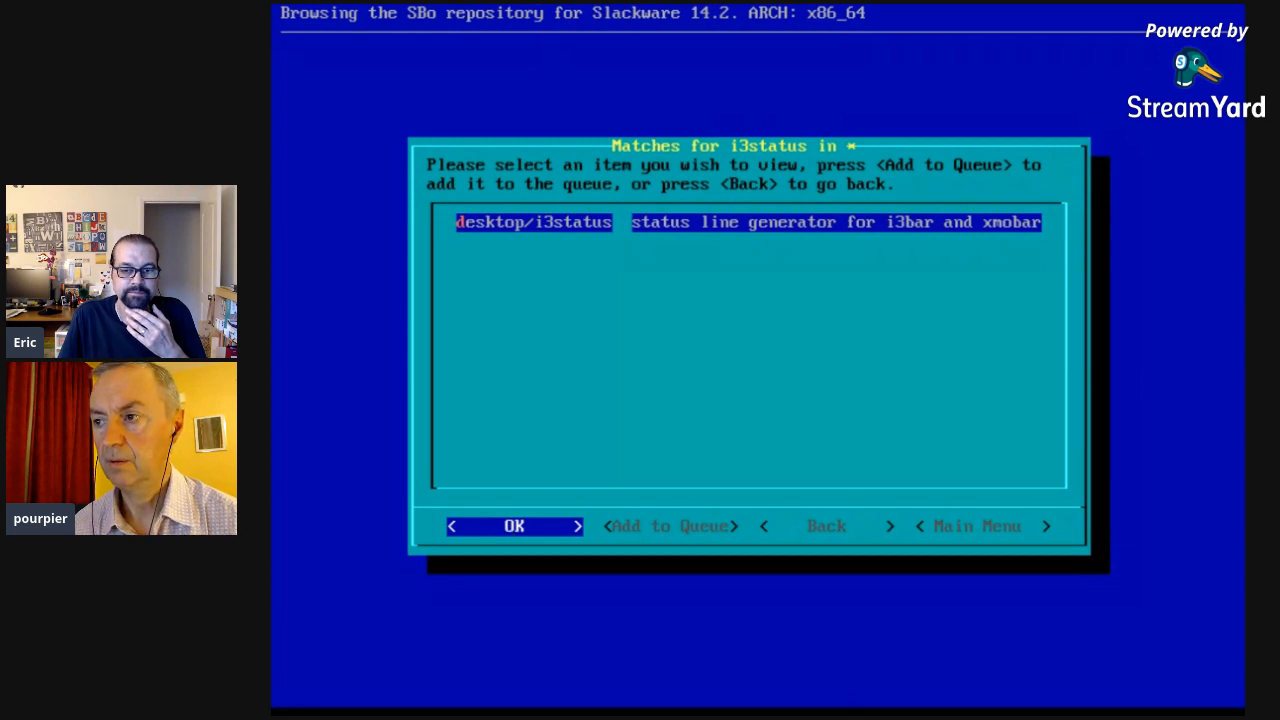
key("Return")
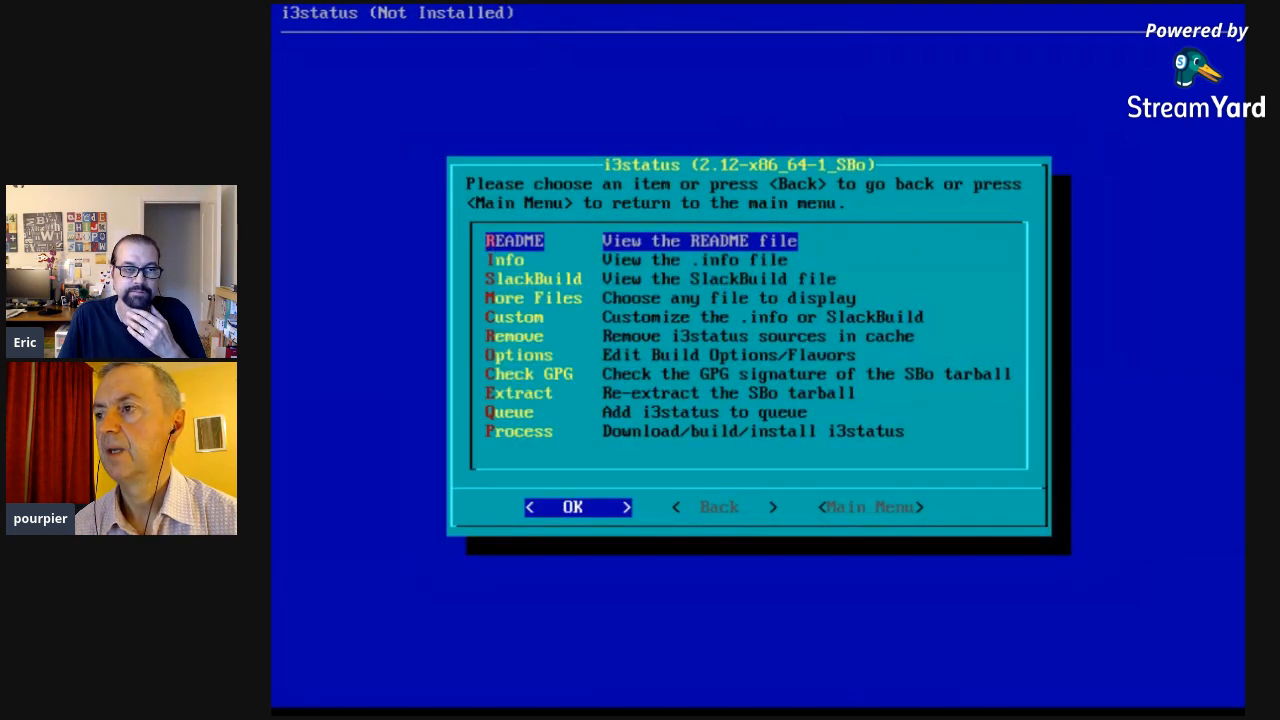
key("Down")
key("Down")
key("Down")
key("Down")
key("Down")
key("Down")
key("Down")
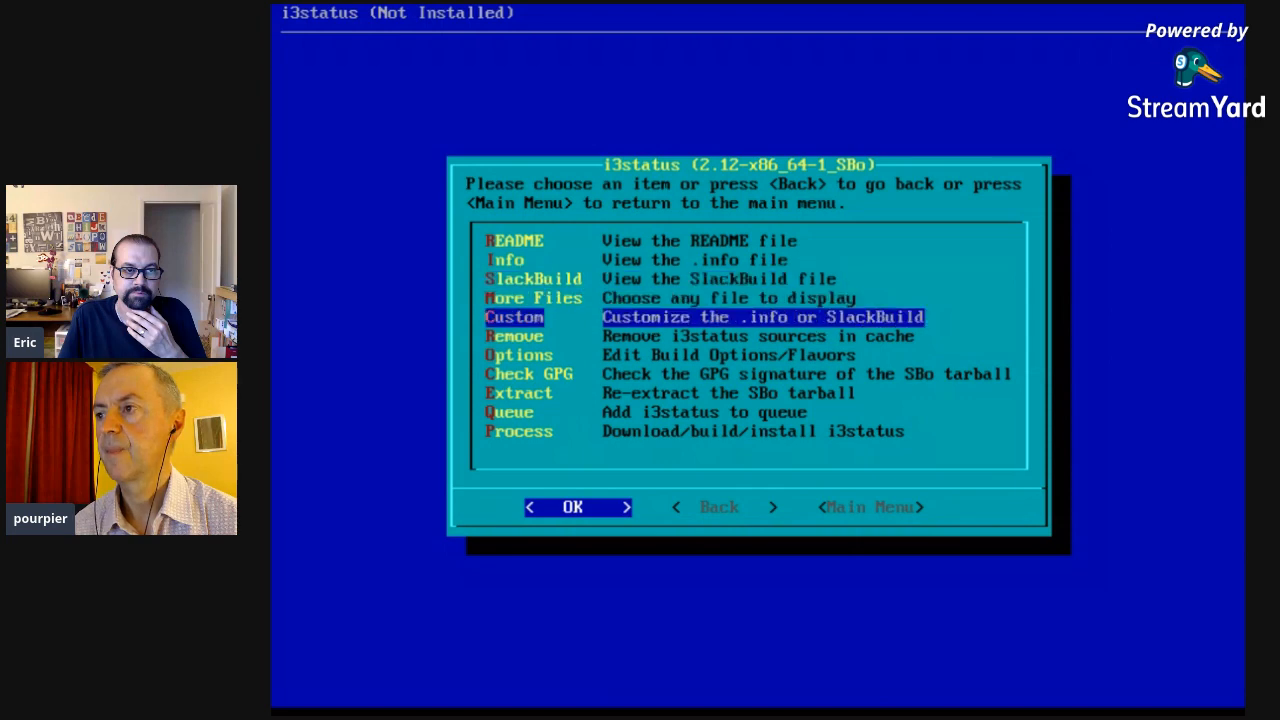
key("Down")
key("Down")
key("Down")
key("Return")
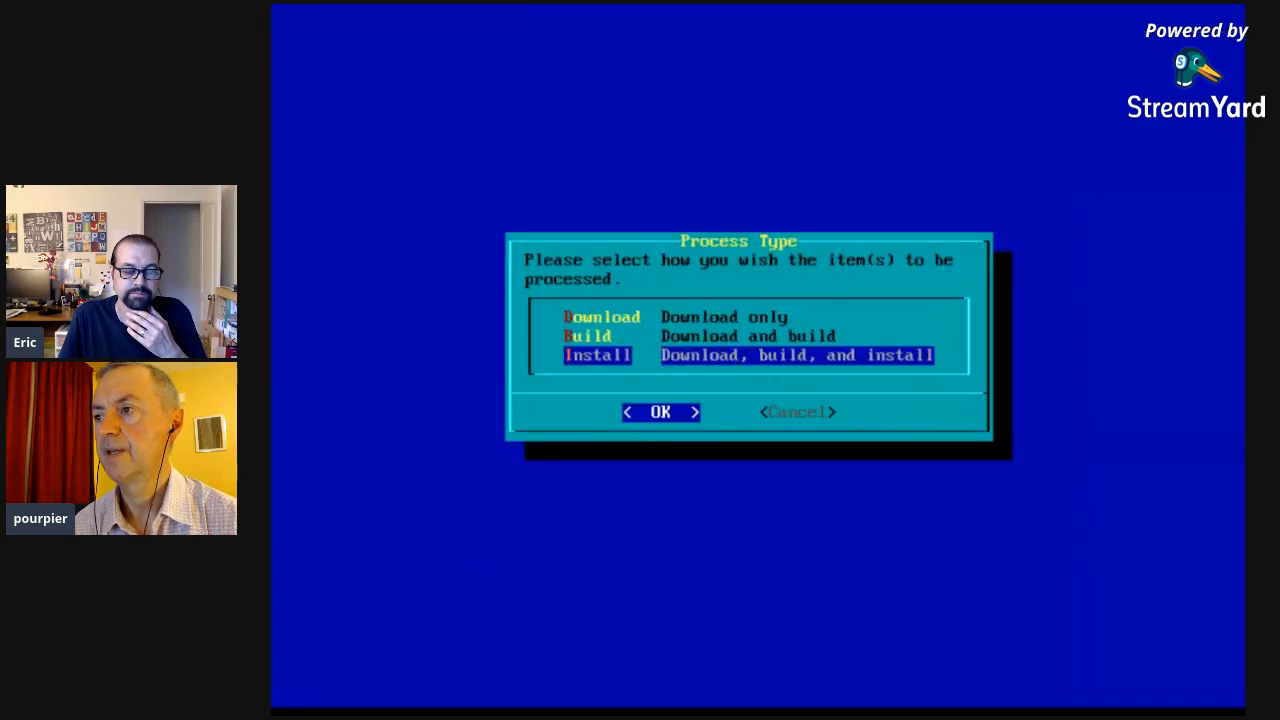
key("Return")
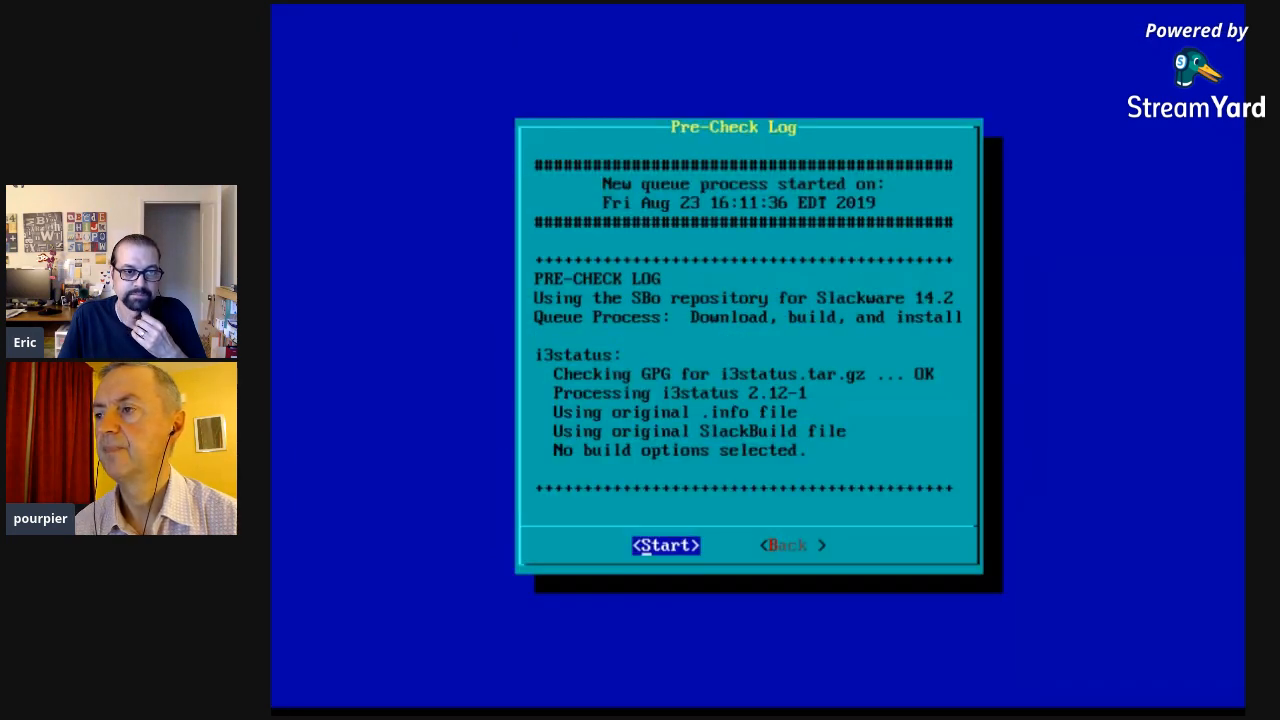
key("Return")
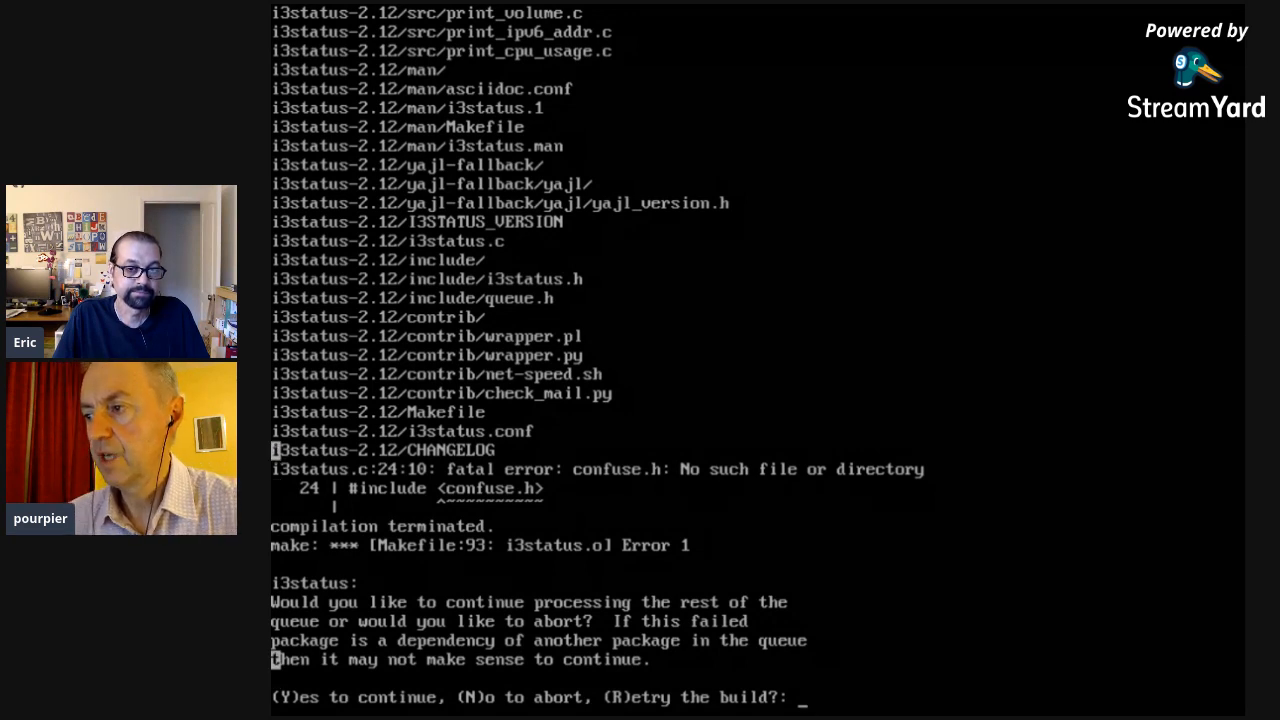
Step: Abort the i3status build process and return to the root shell
type("a")
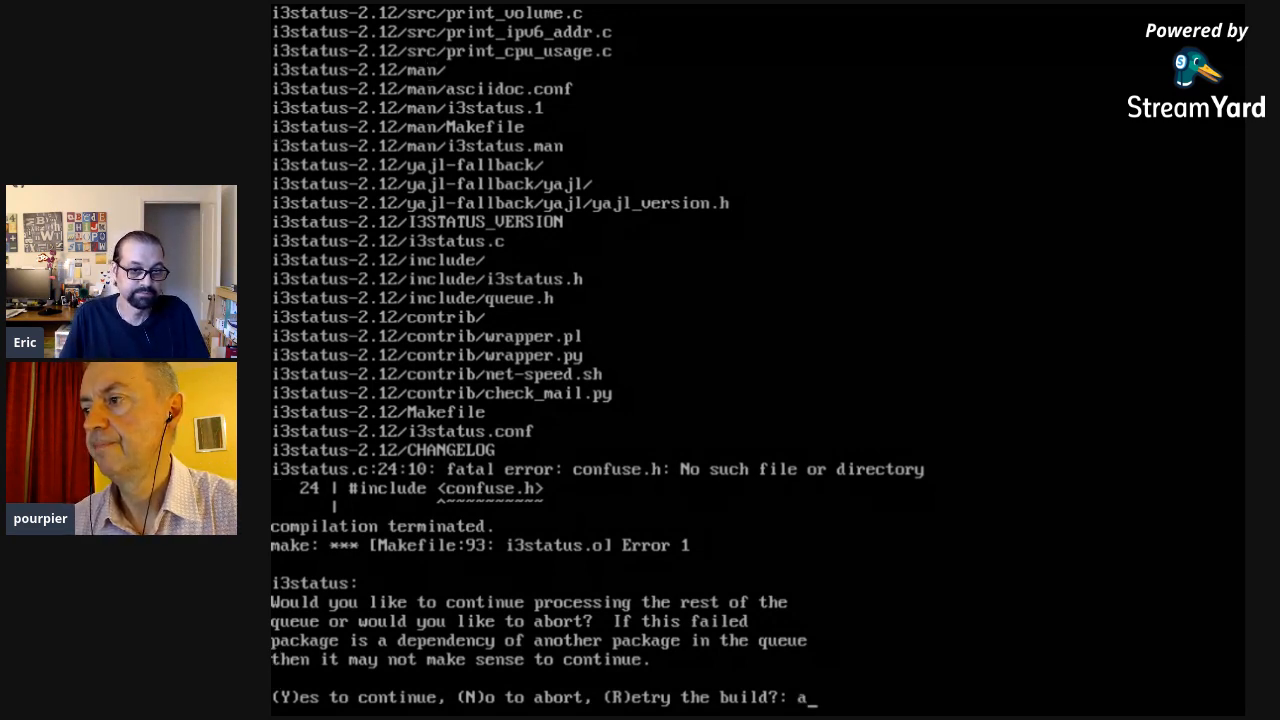
key("Return")
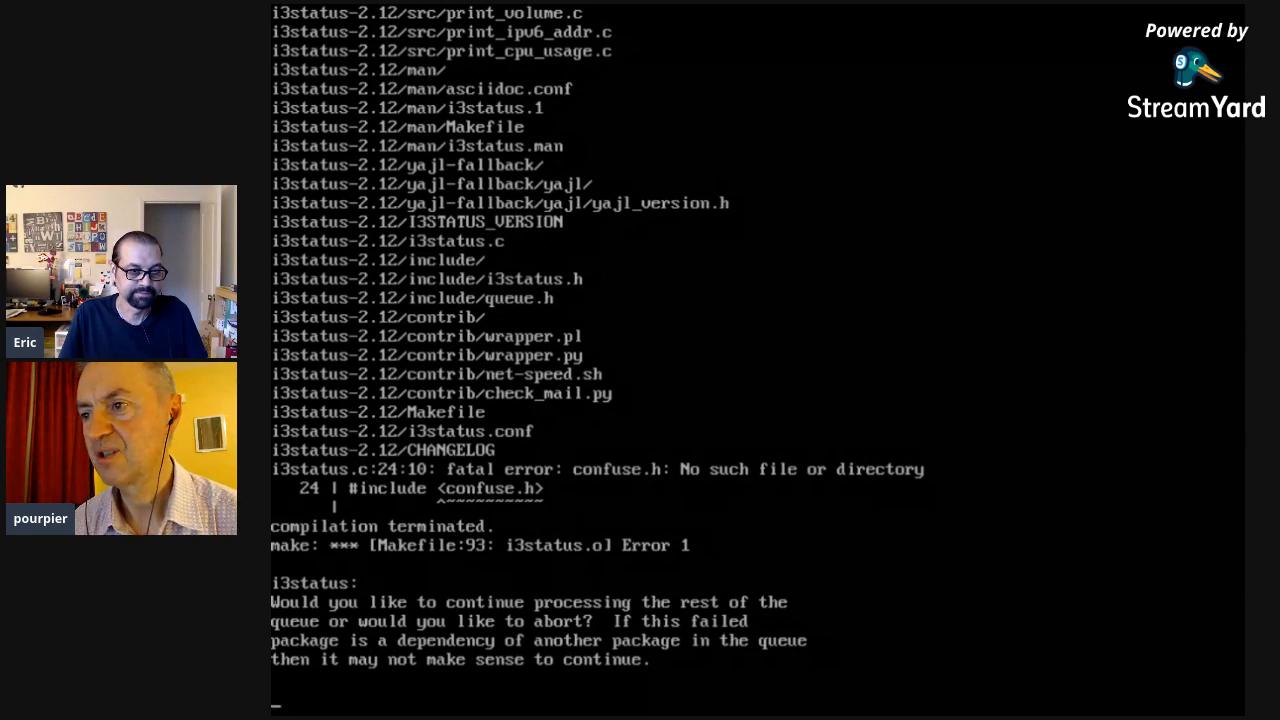
key("ctrl+c")
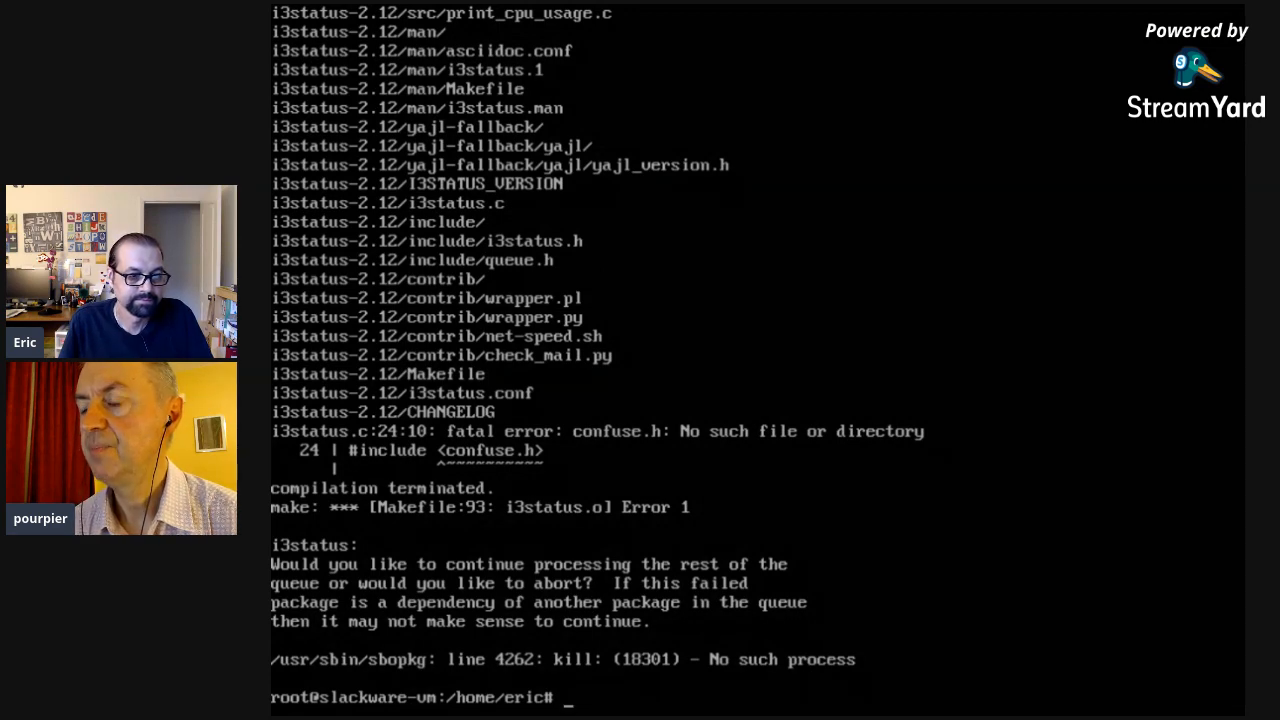
Step: Restart sbopkg and search the active repository for the confuse package
type("sbopkg")
key("Return")
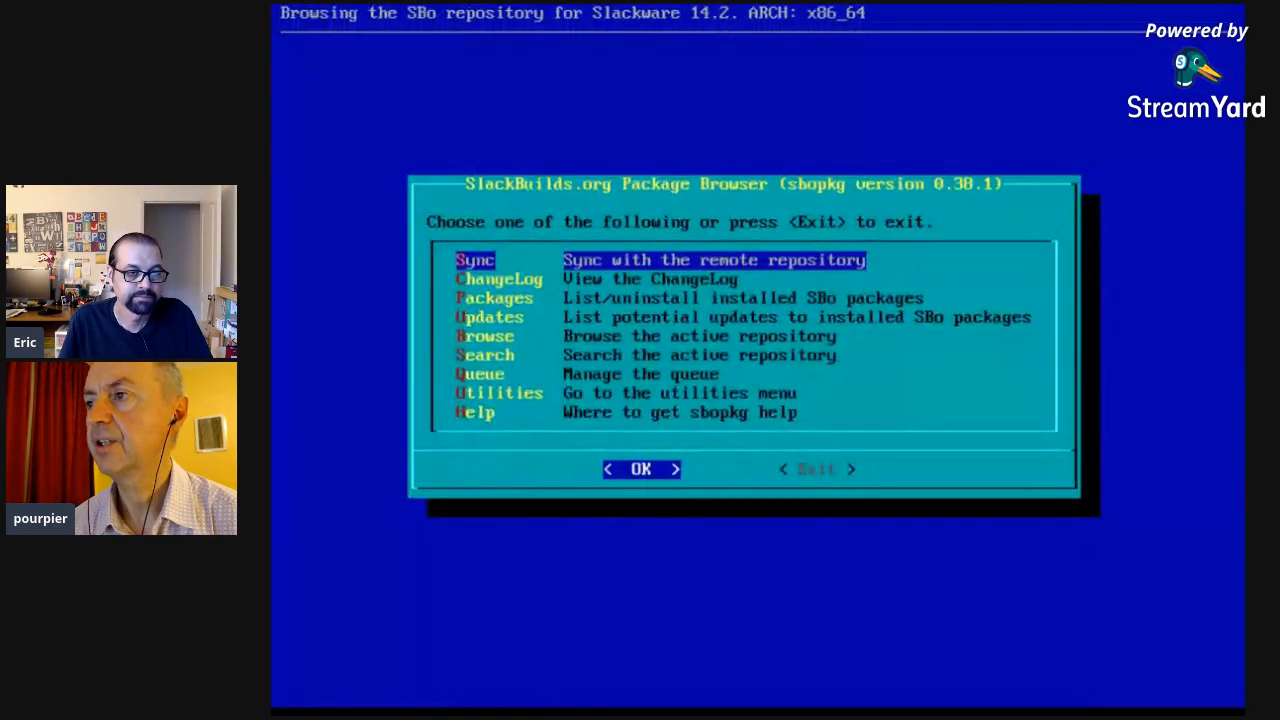
key("Down")
key("Down")
key("Down")
key("Down")
key("Down")
key("Return")
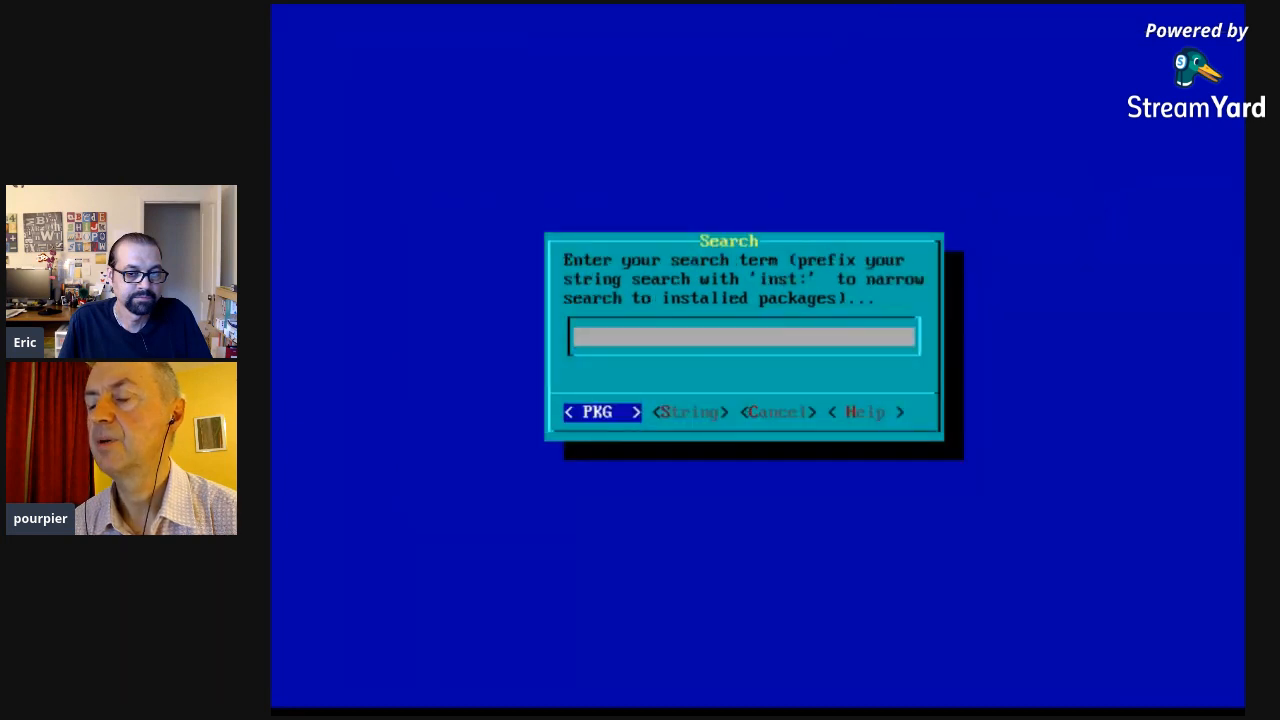
type("confuse")
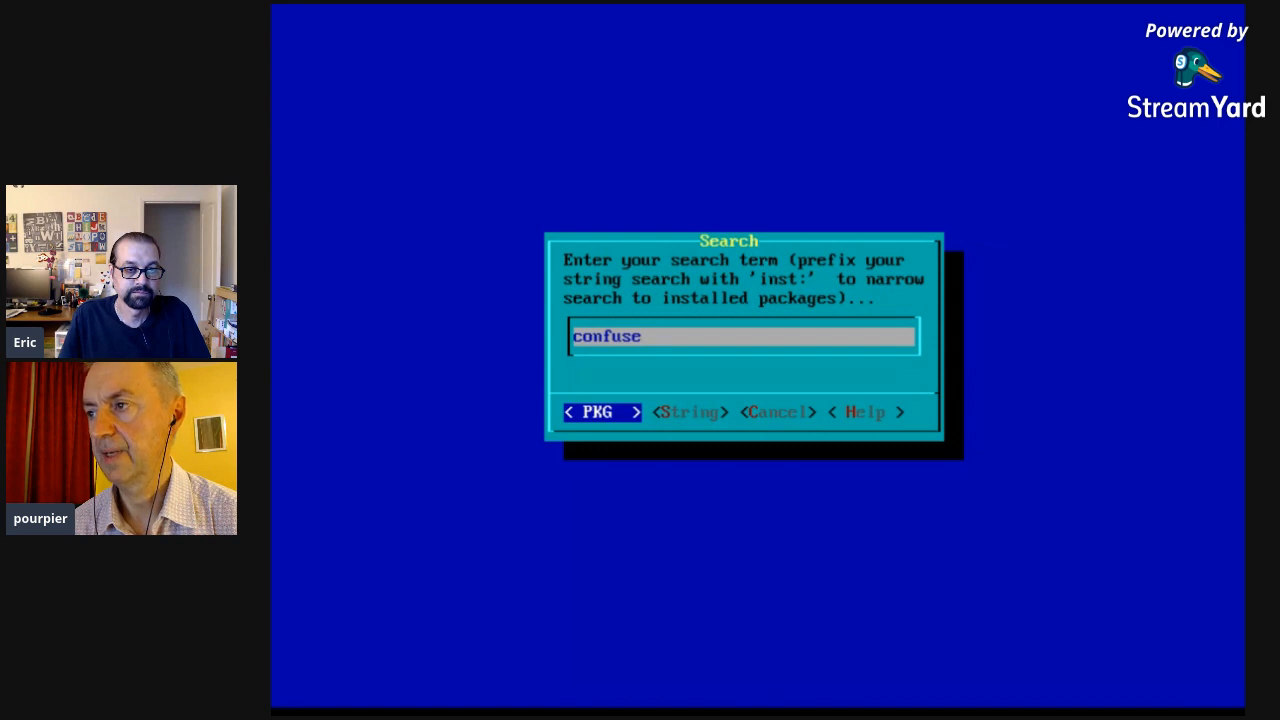
key("Return")
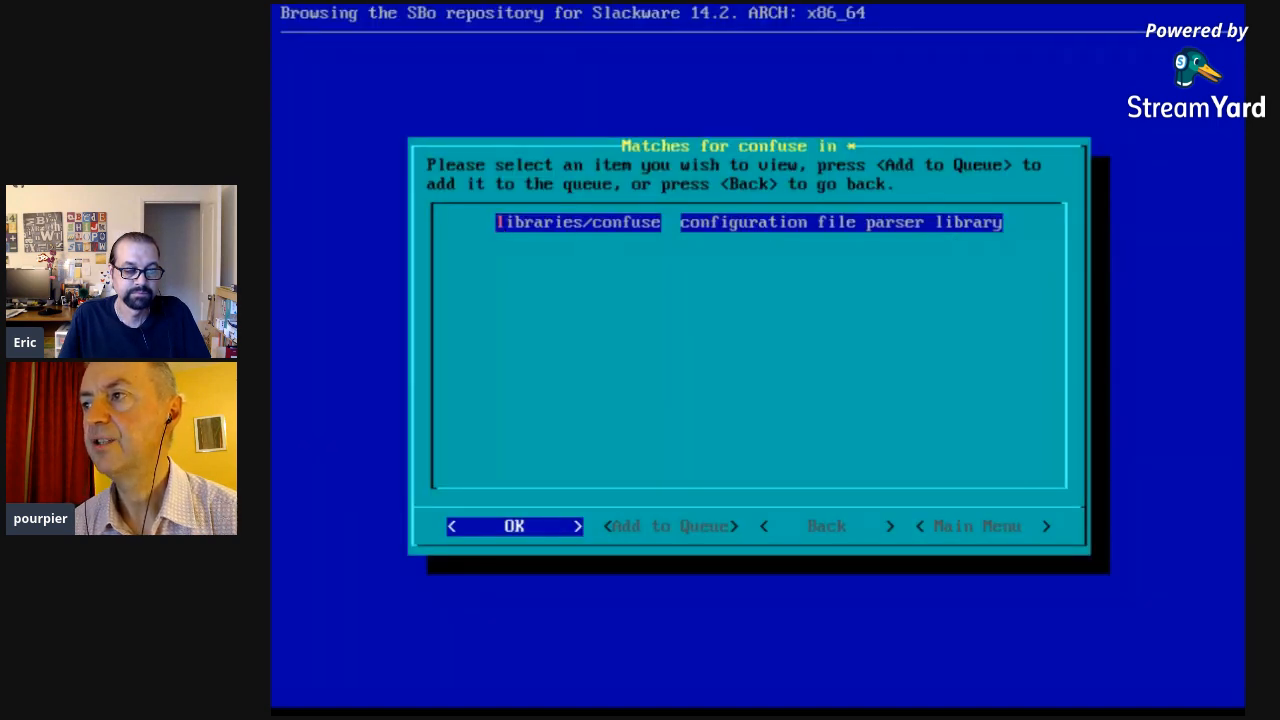
Step: Add libraries/confuse to the queue and go back to the package search
key("Tab")
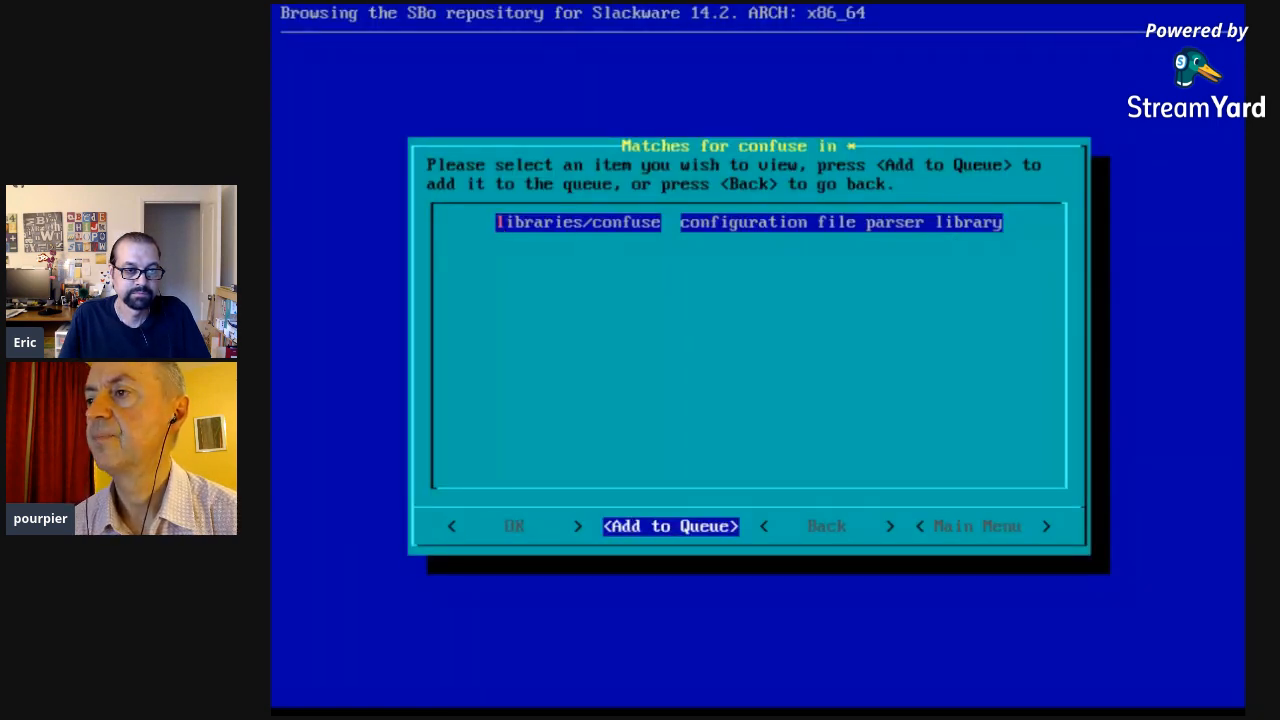
key("Return")
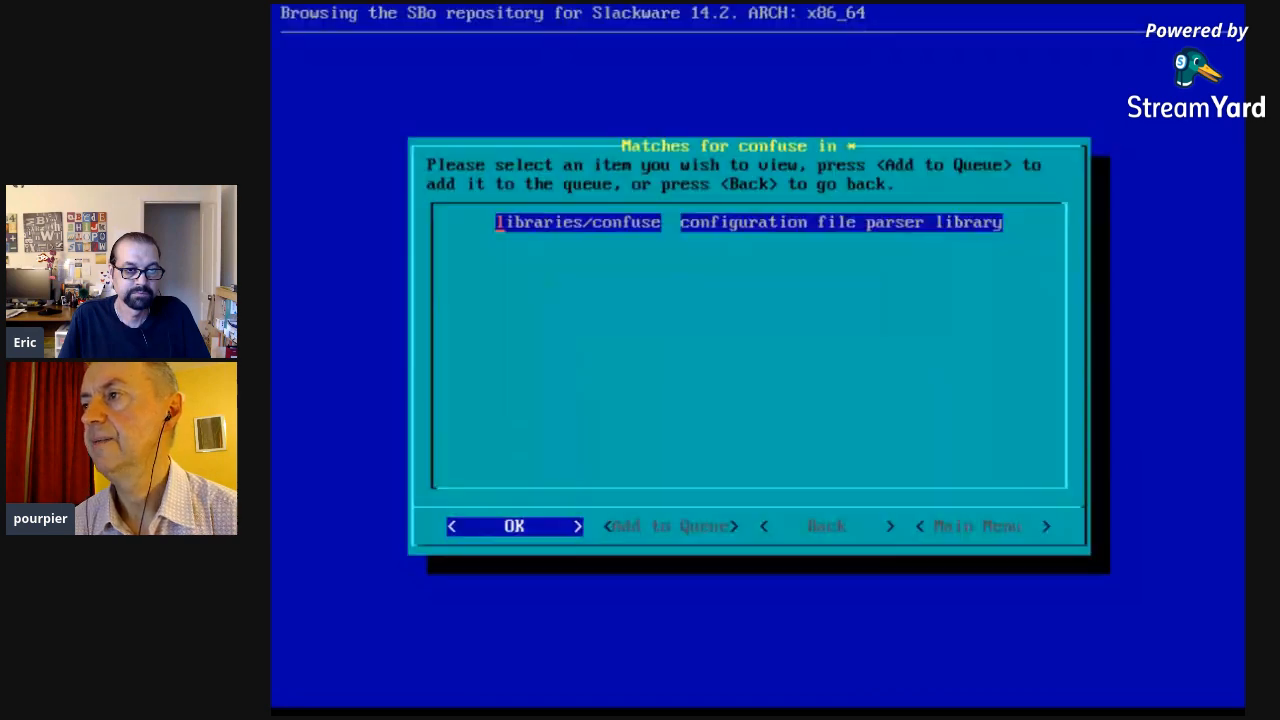
key("Return")
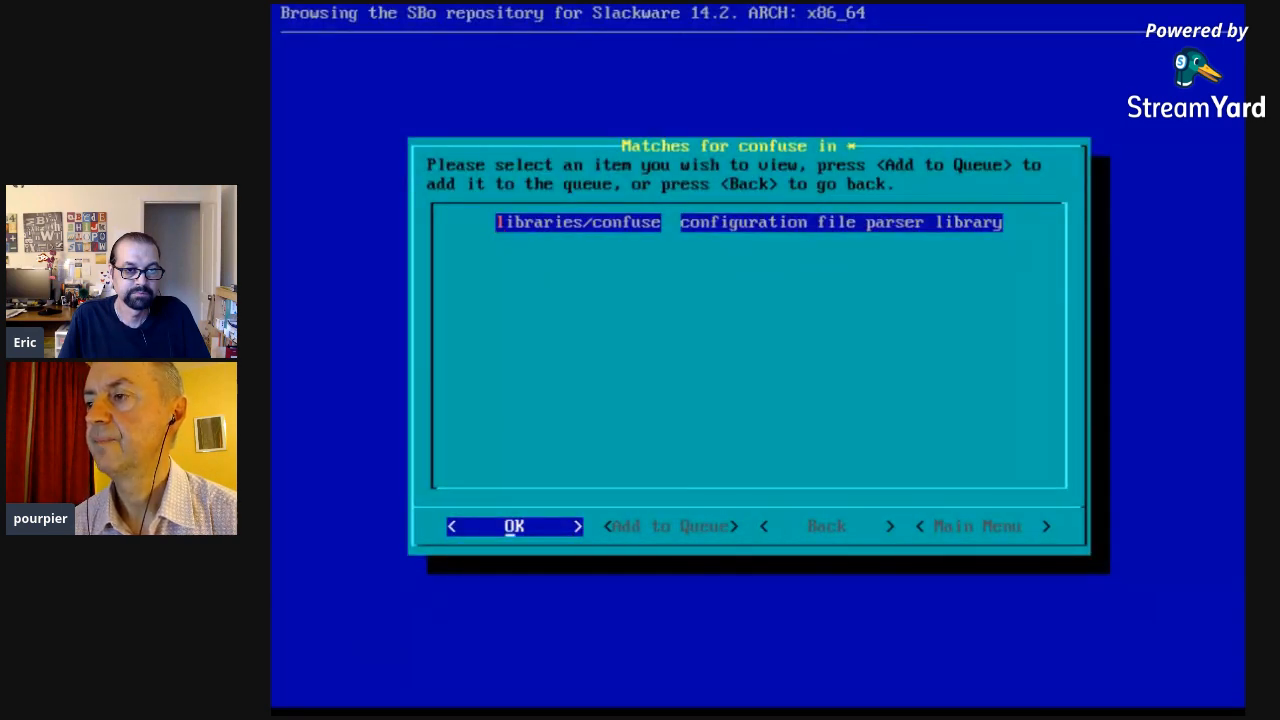
key("Tab")
key("Tab")
key("Return")
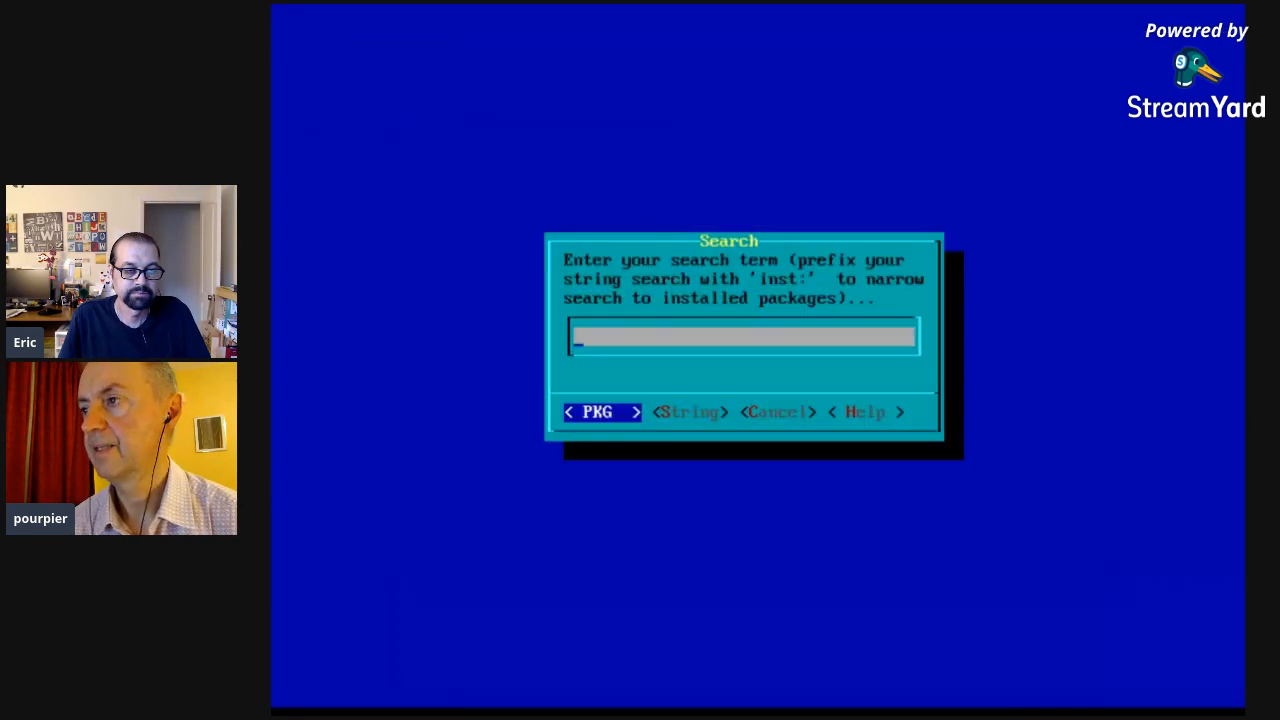
Step: Search the repository packages for i3status
type("i")
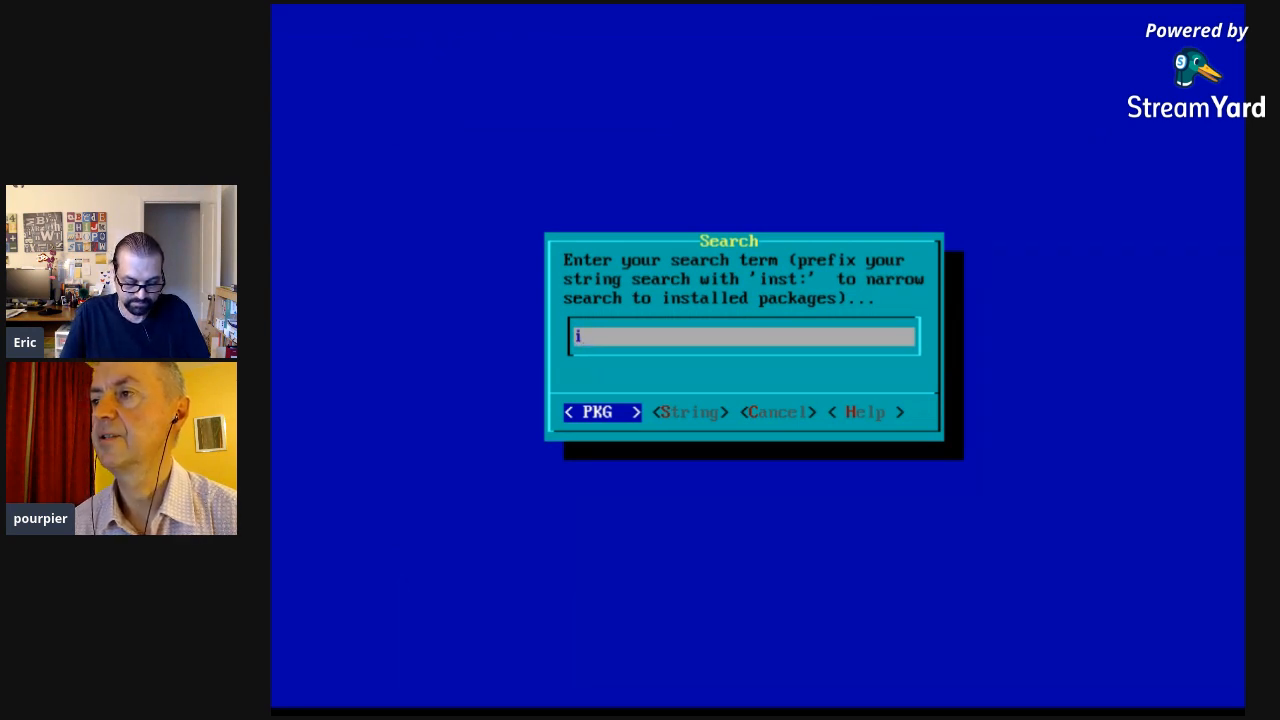
type("3stastus")
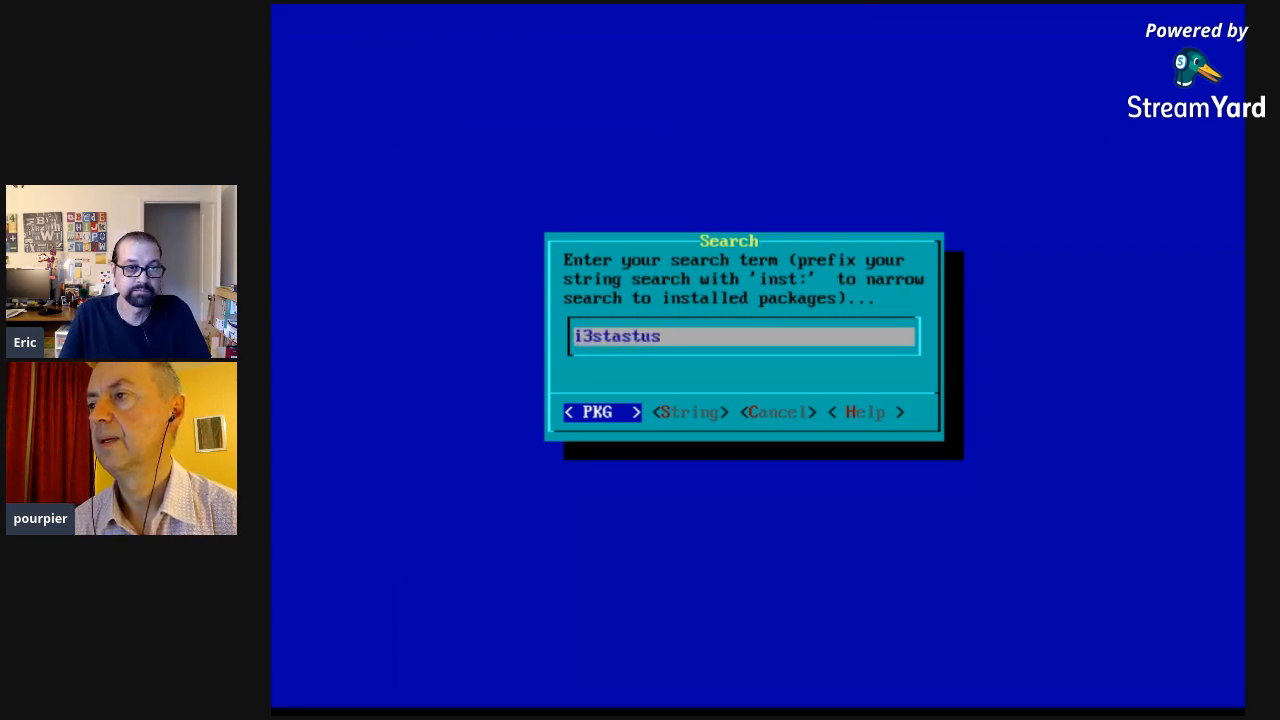
key("BackSpace")
key("BackSpace")
key("BackSpace")
type("t")
key("BackSpace")
key("BackSpace")
type("t")
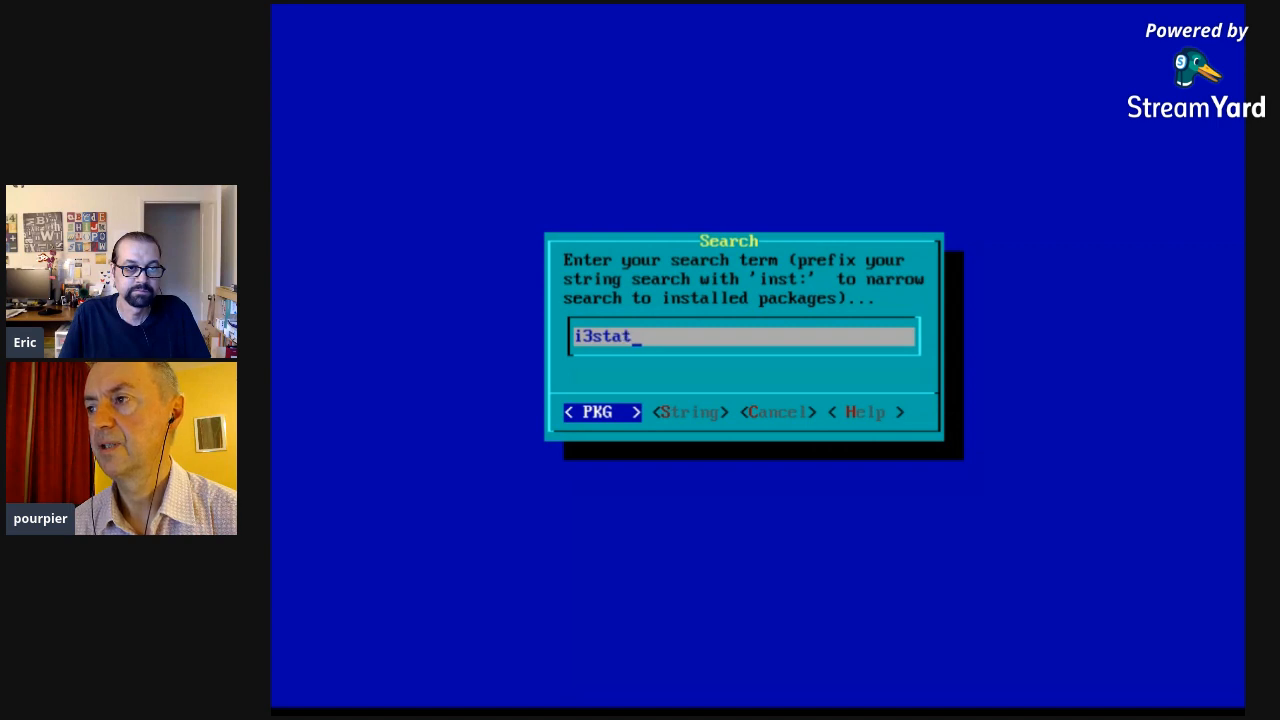
type("us")
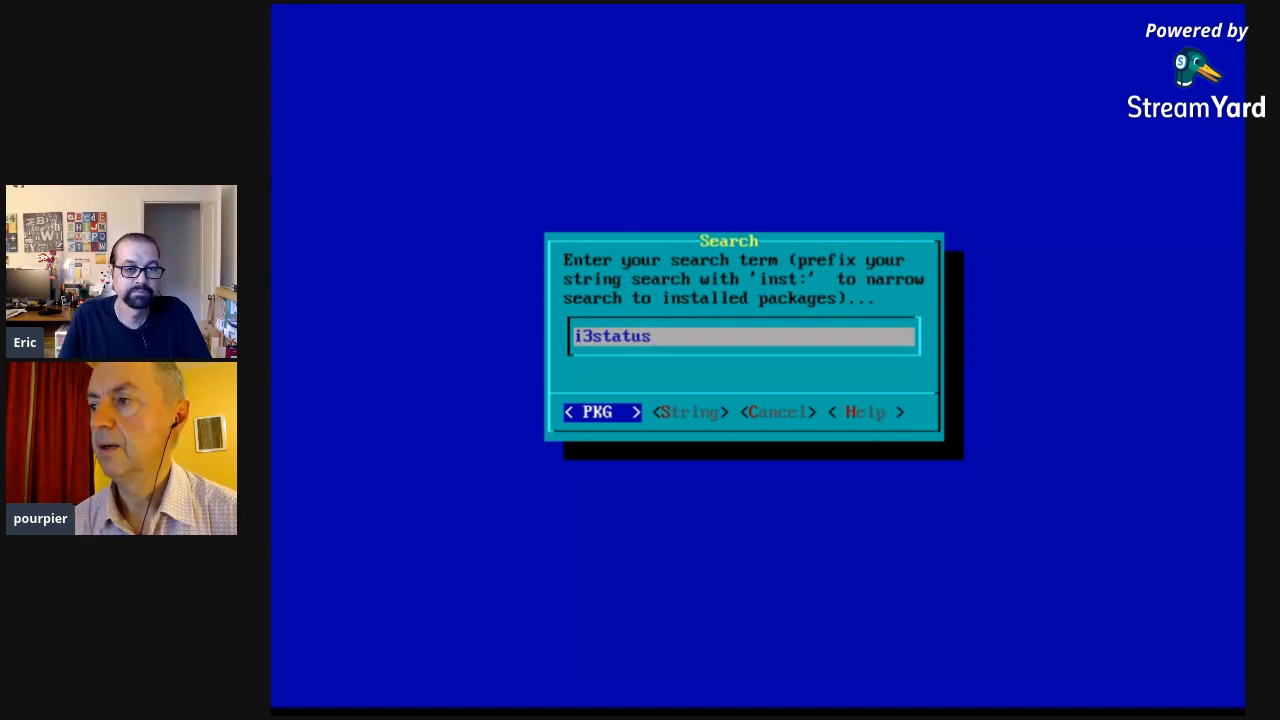
key("Return")
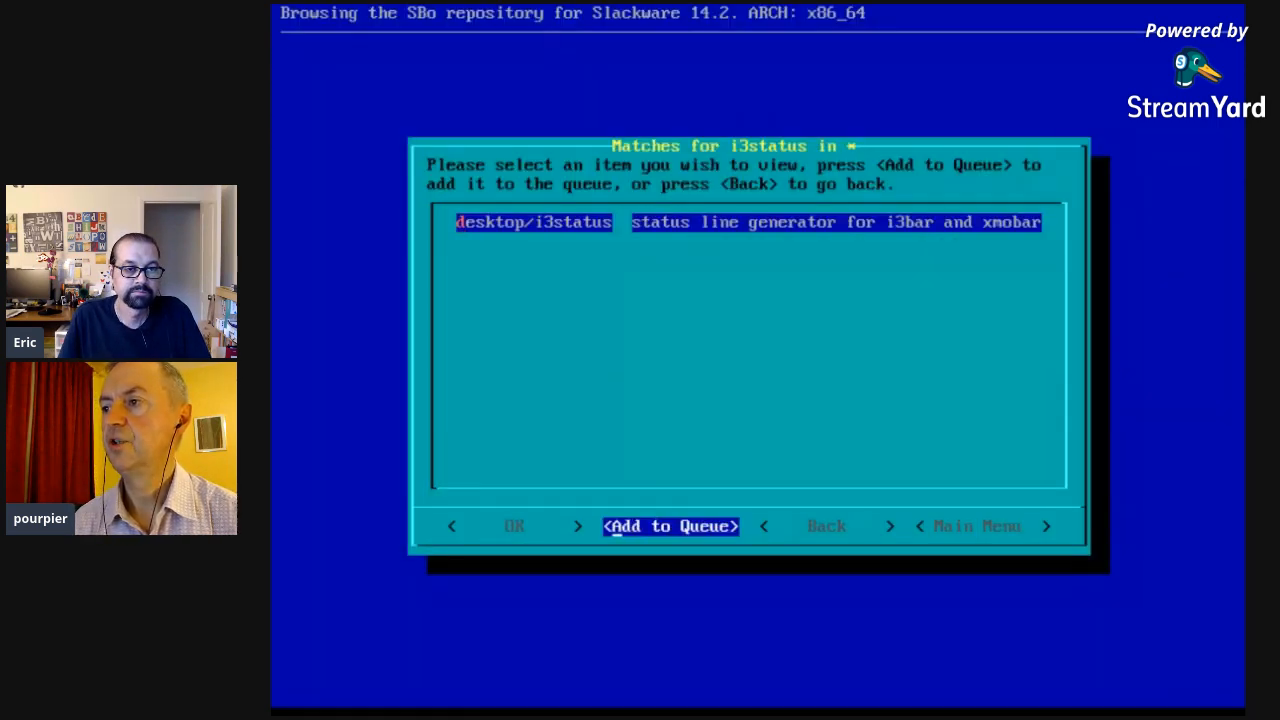
Step: Add desktop/i3status to the queue after the confuse library
key("Right")
key("Return")
key("Return")
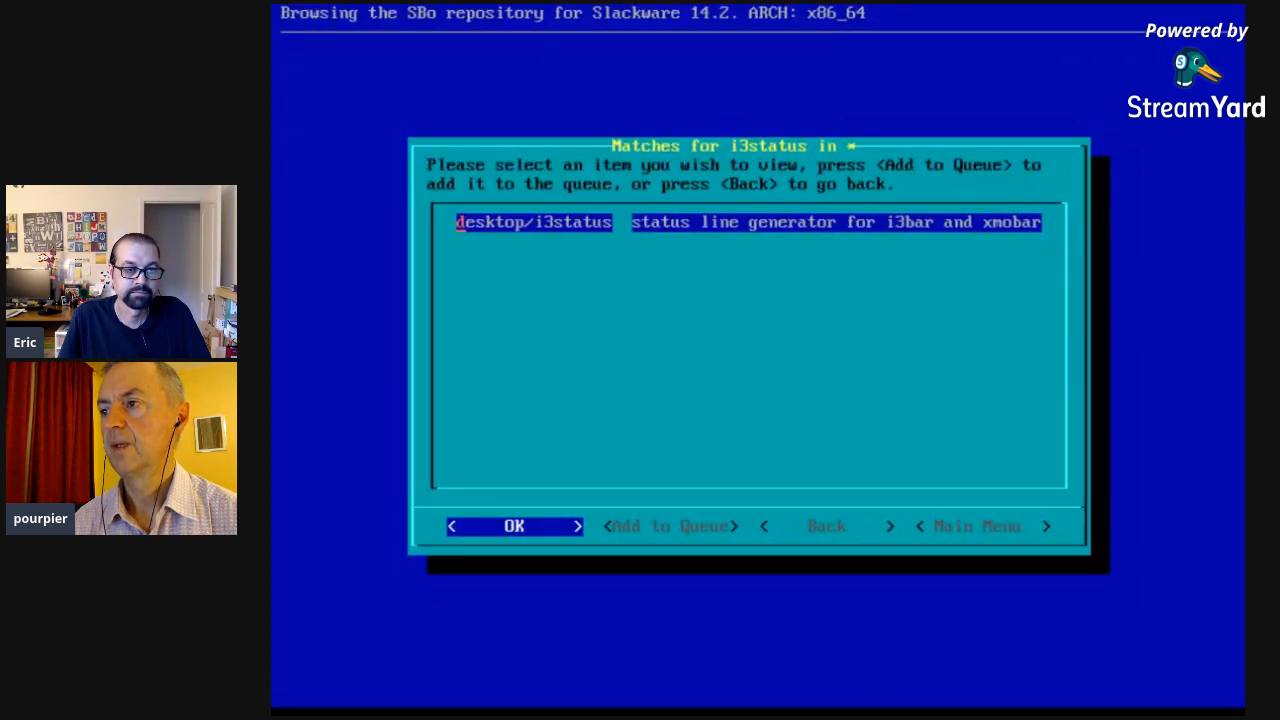
Step: Leave the search results and review the current queue, keeping confuse and i3status selected
key("Right")
key("Right")
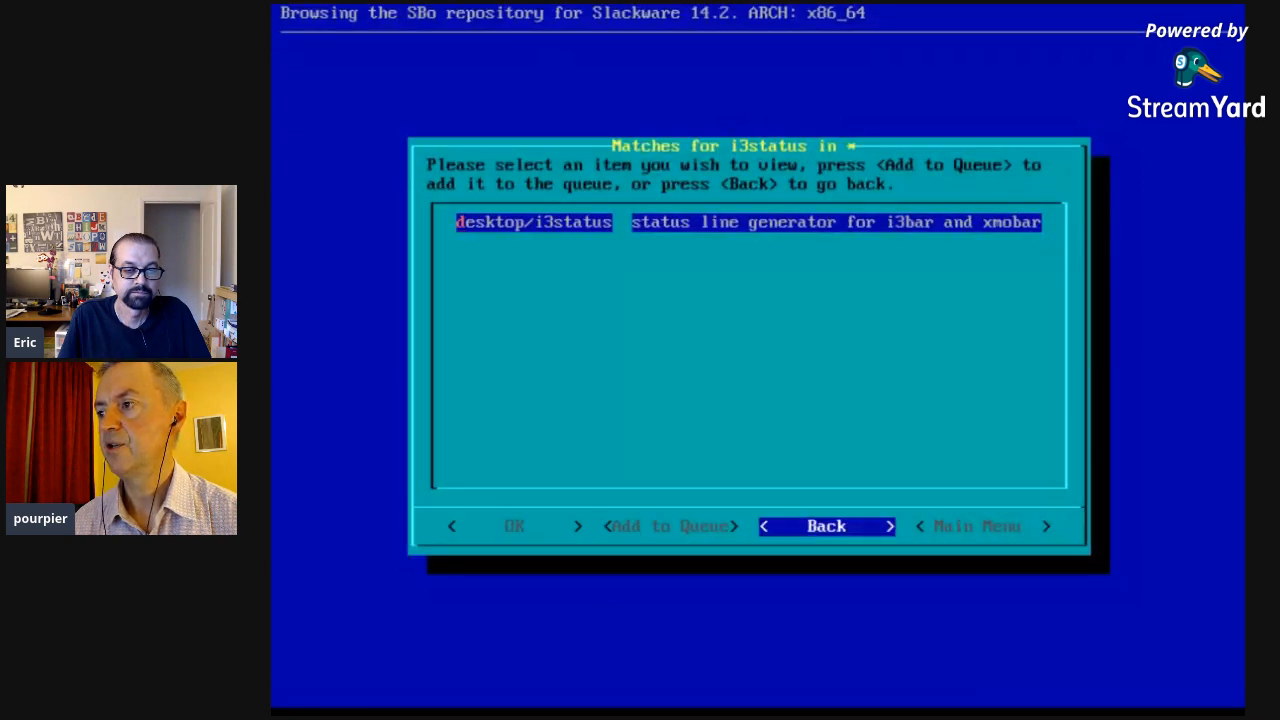
key("Right")
key("Return")
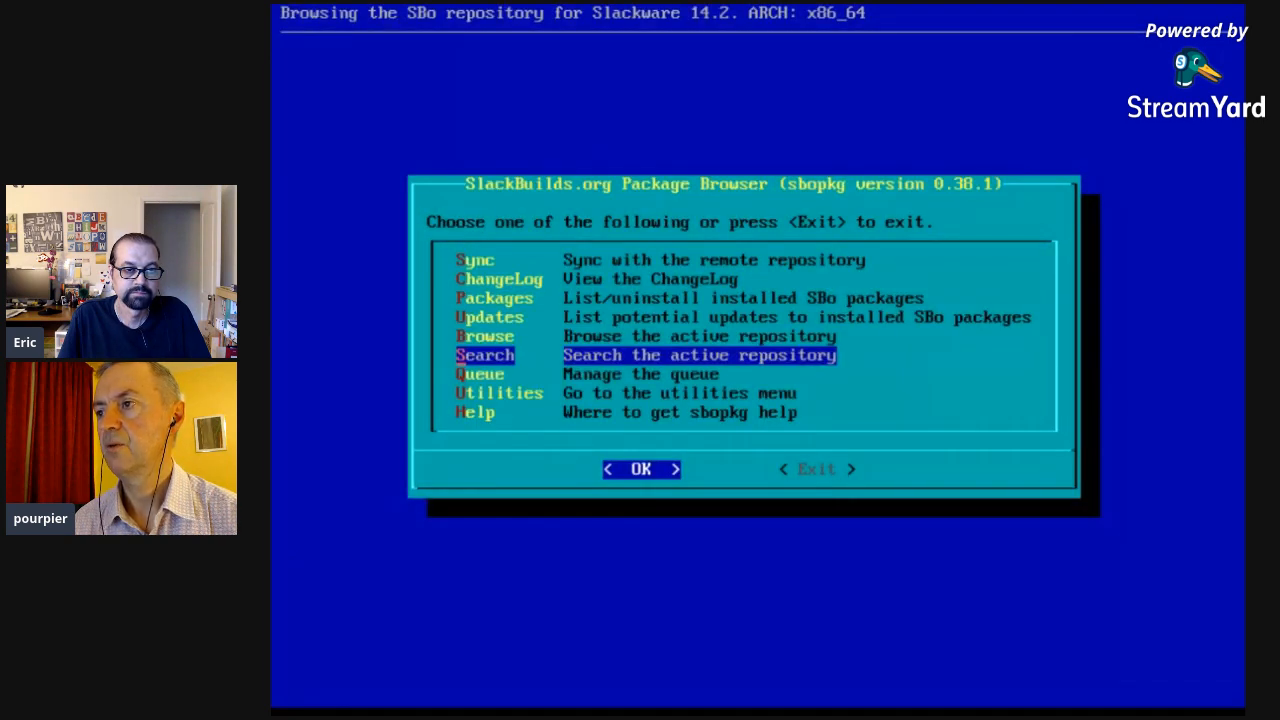
key("Down")
key("Return")
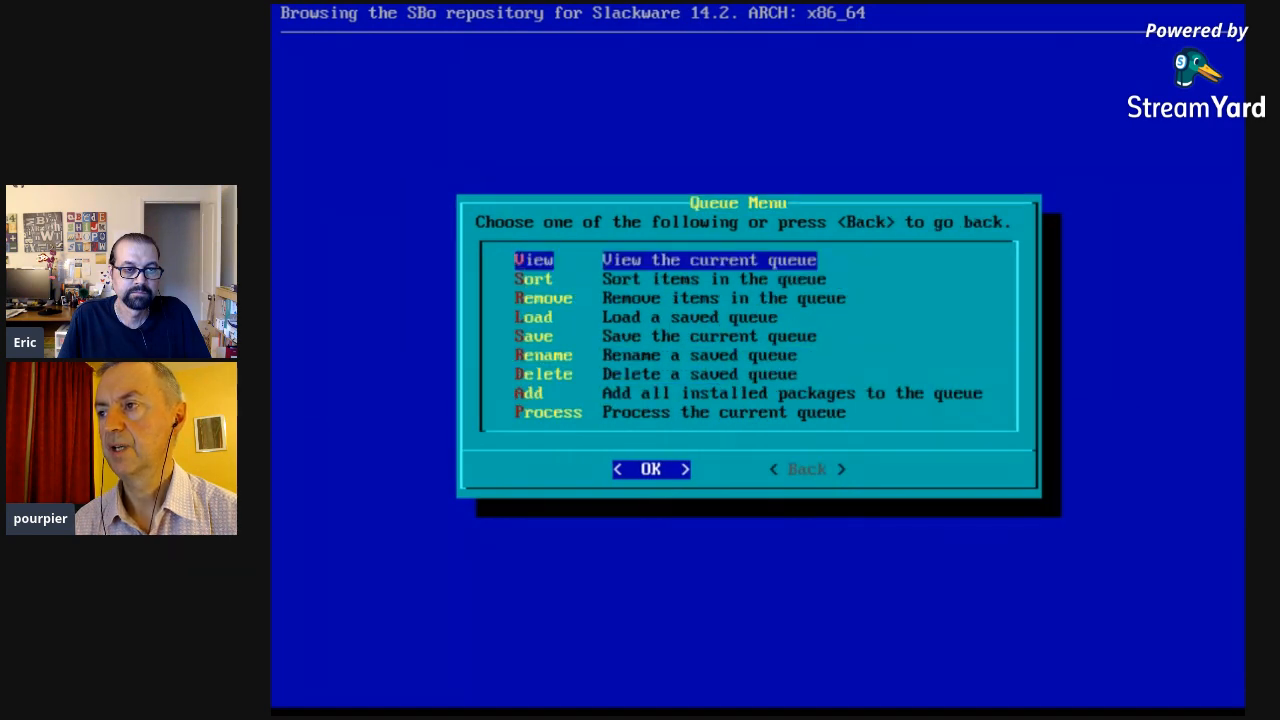
key("Return")
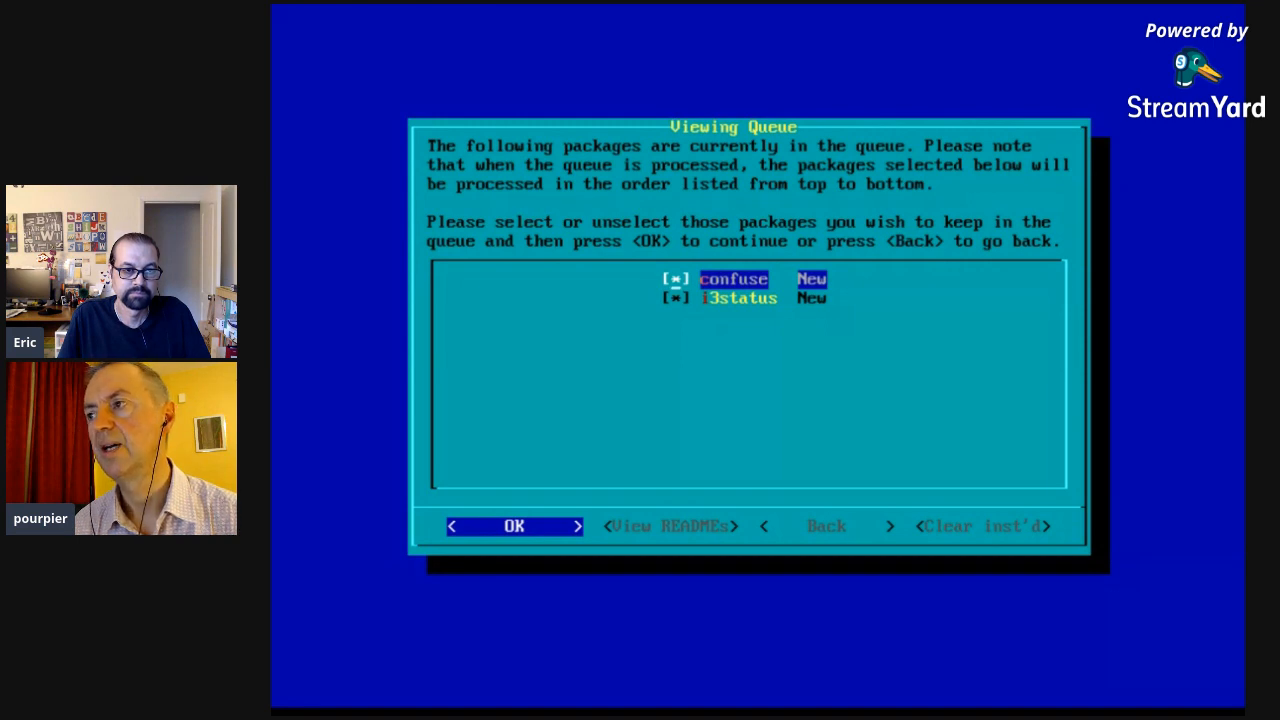
key("Right")
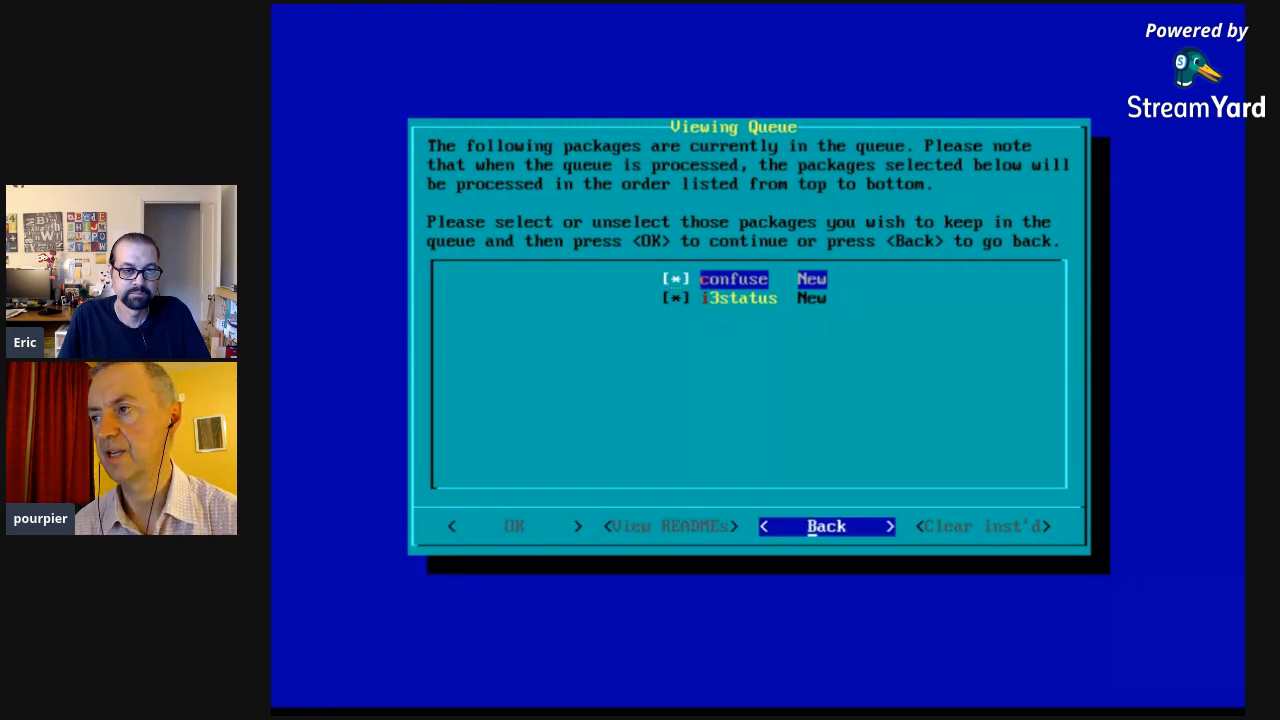
key("Left")
key("Left")
key("Return")
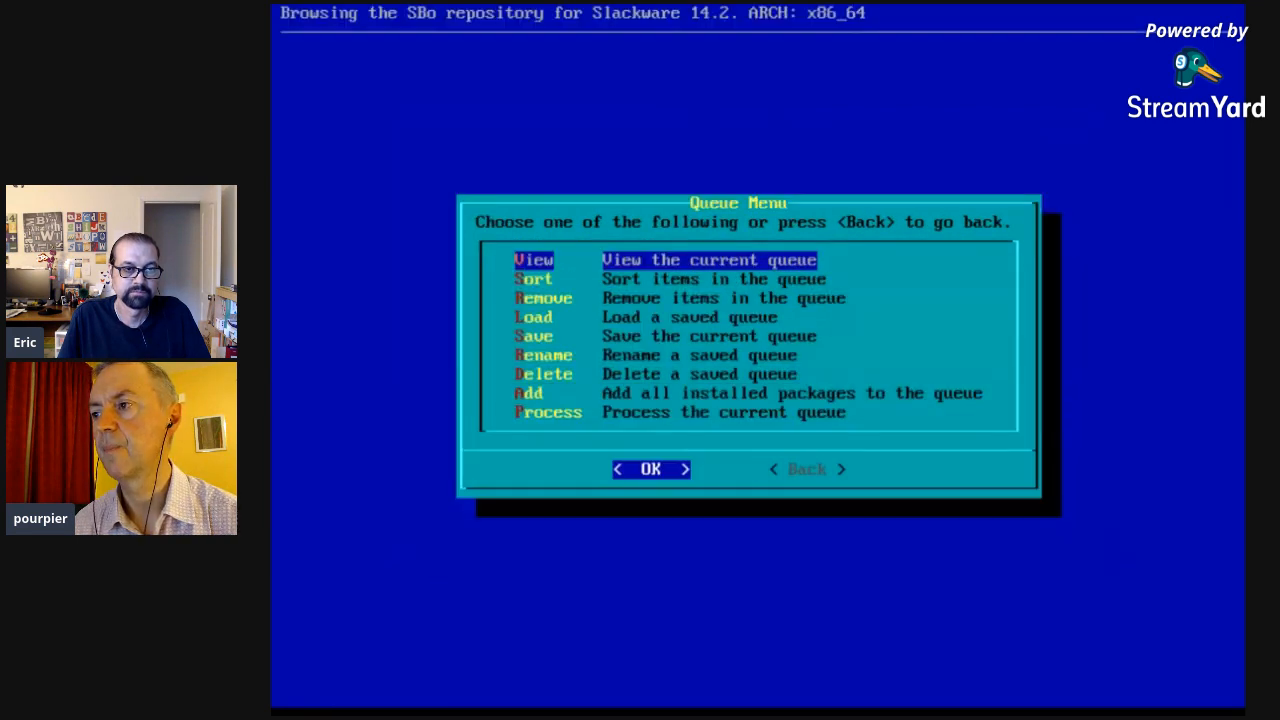
Step: Process the current queue with the Install type to download, build and install confuse and i3status
key("Down")
key("Down")
key("Down")
key("Down")
key("Down")
key("Down")
key("Down")
key("Down")
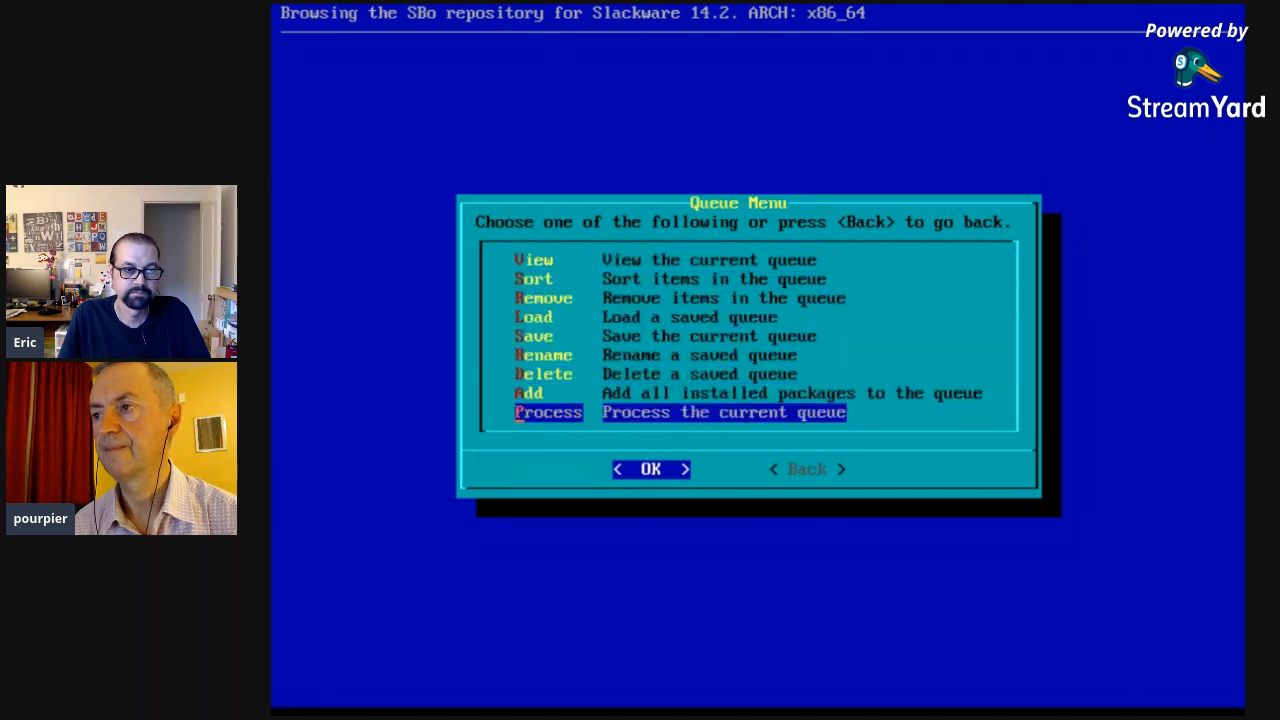
key("Return")
key("Return")
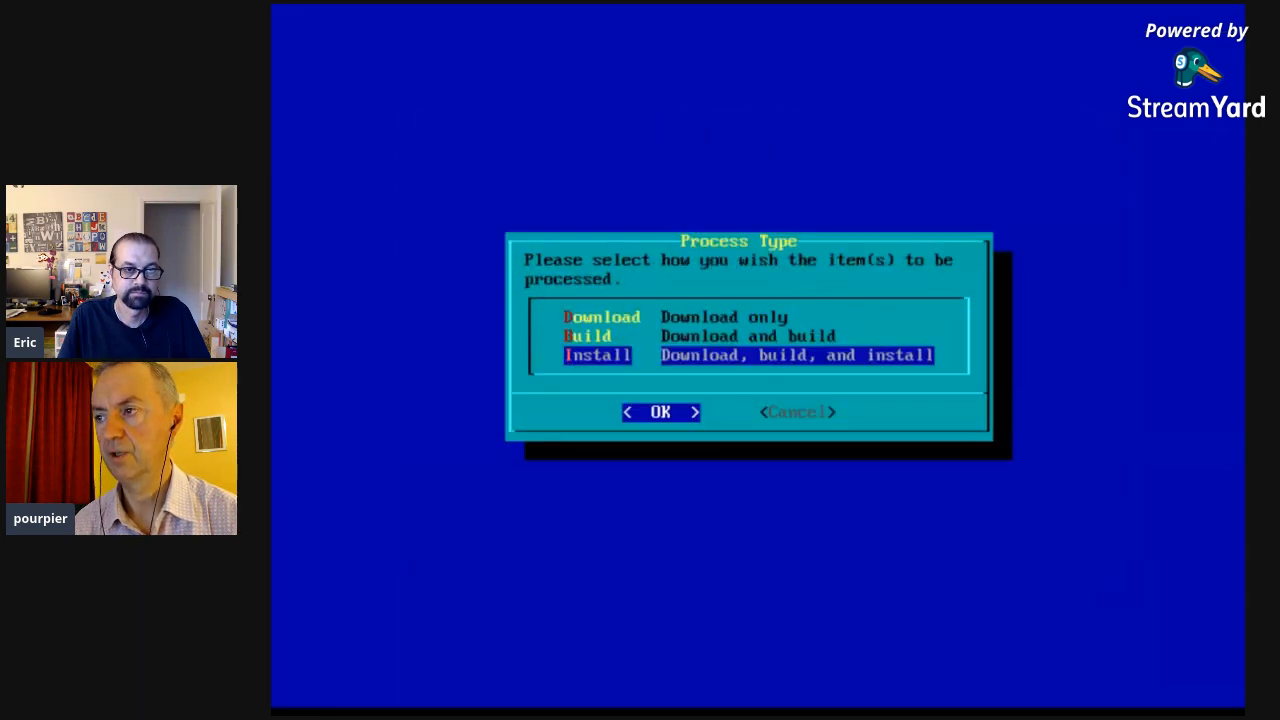
key("Return")
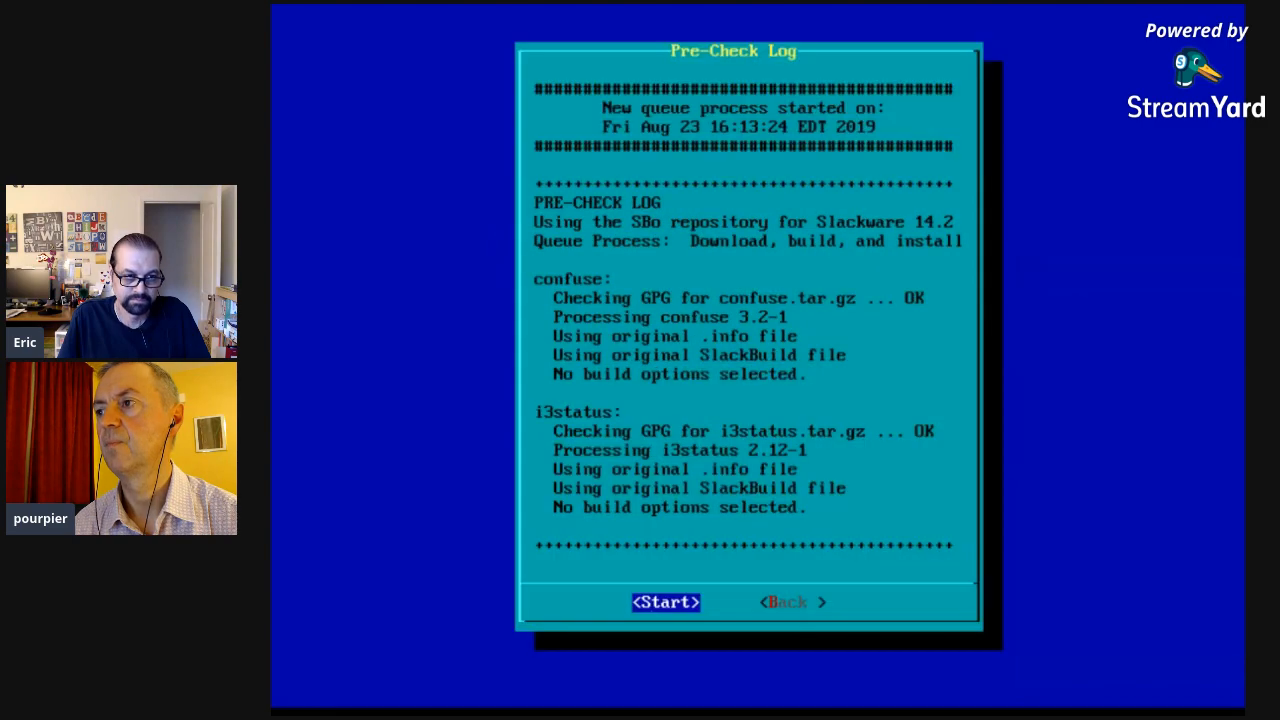
key("Return")
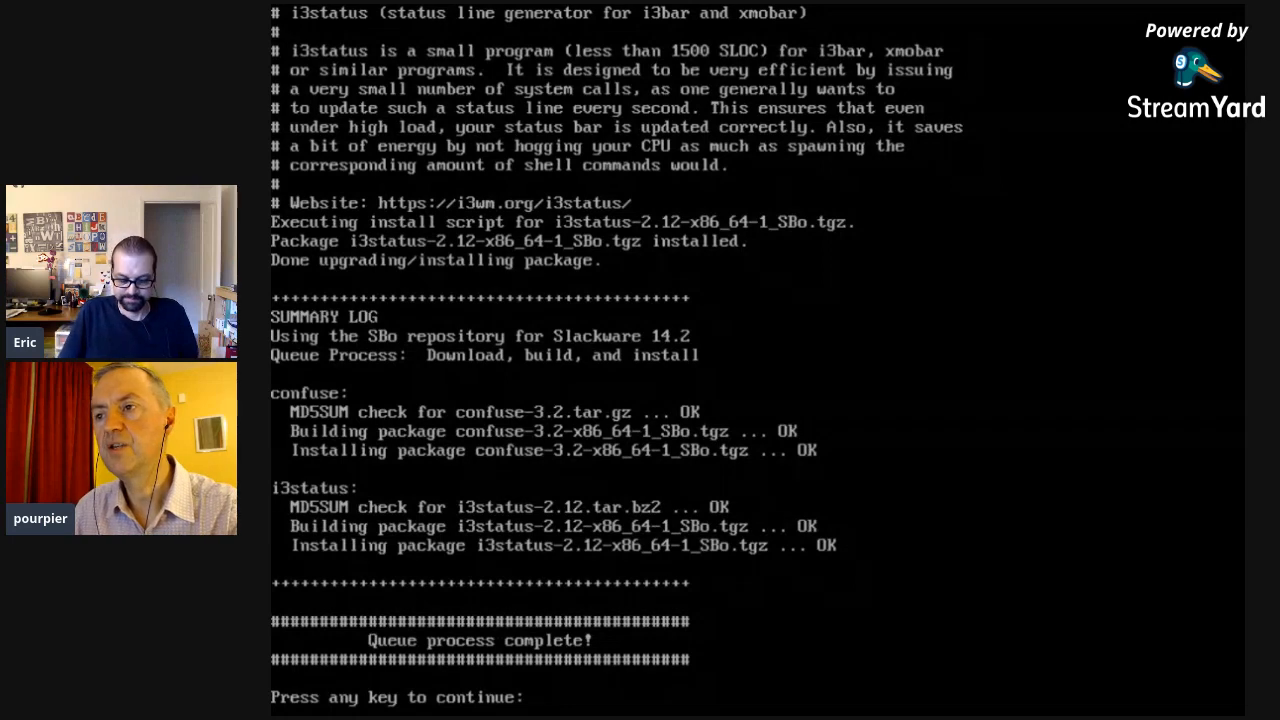
Step: Clear the processed queue and exit sbopkg to the root shell
key("Return")
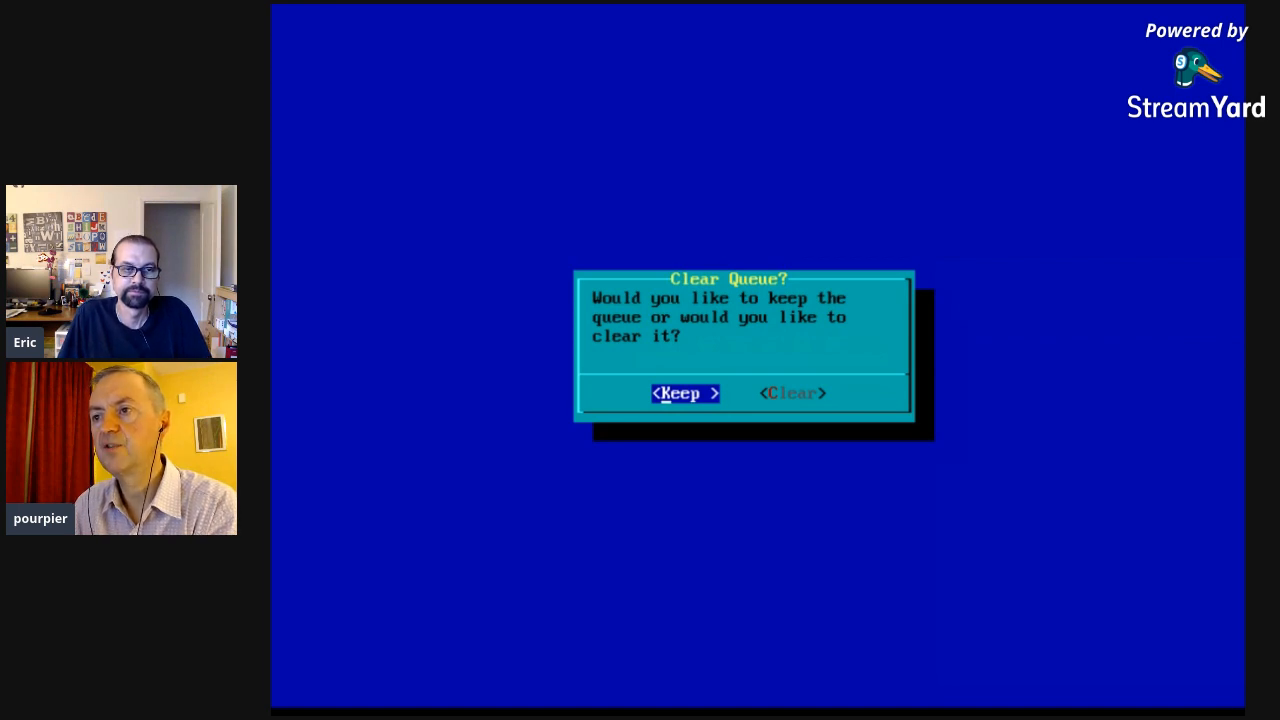
key("Right")
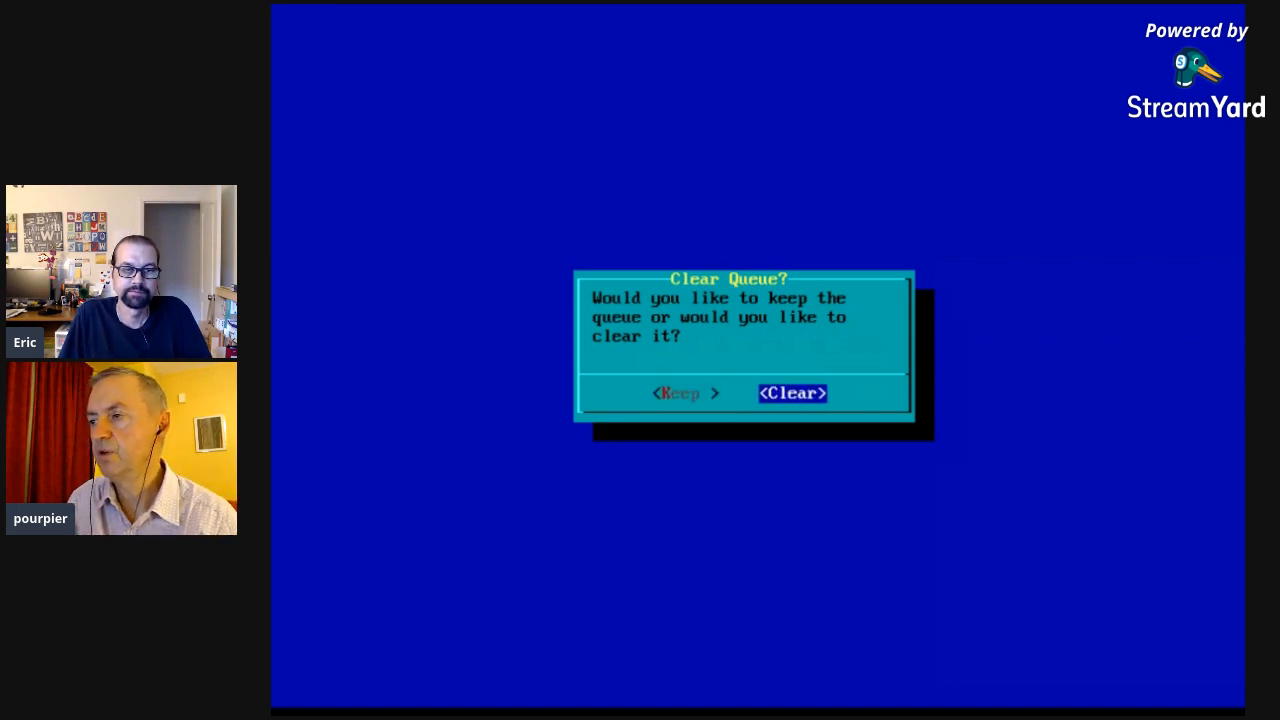
key("Return")
key("Return")
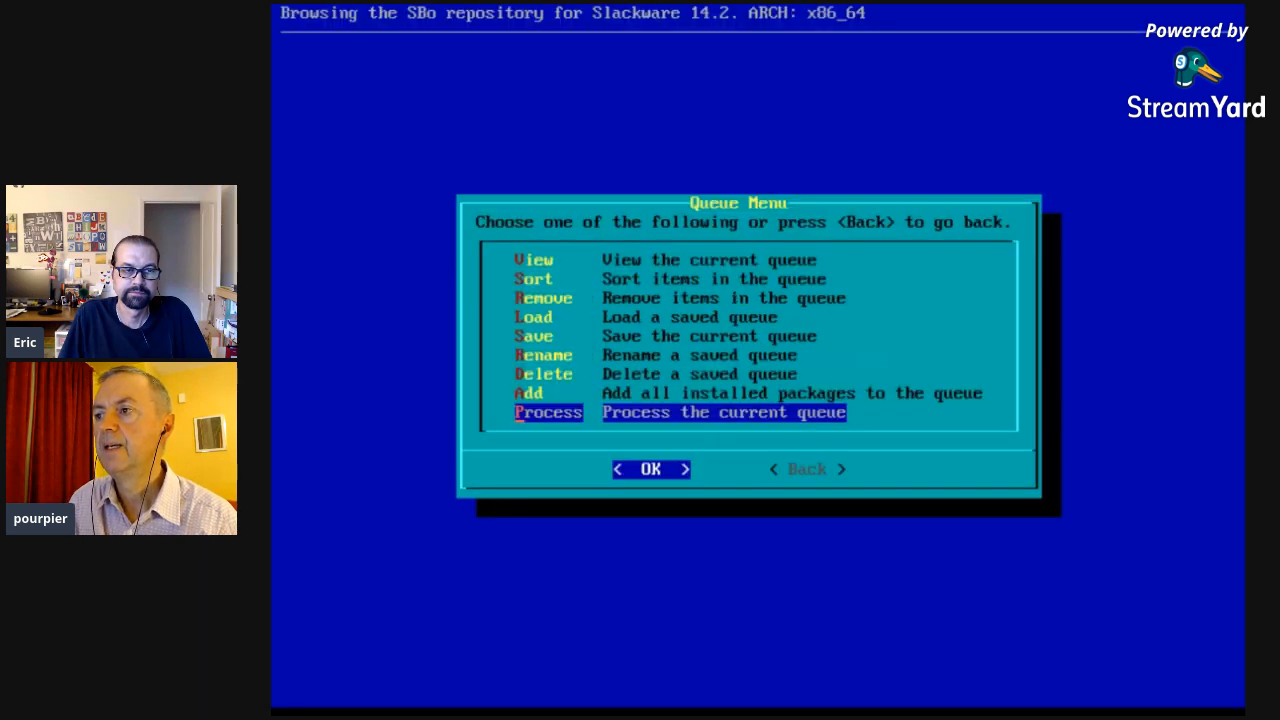
key("Right")
key("Return")
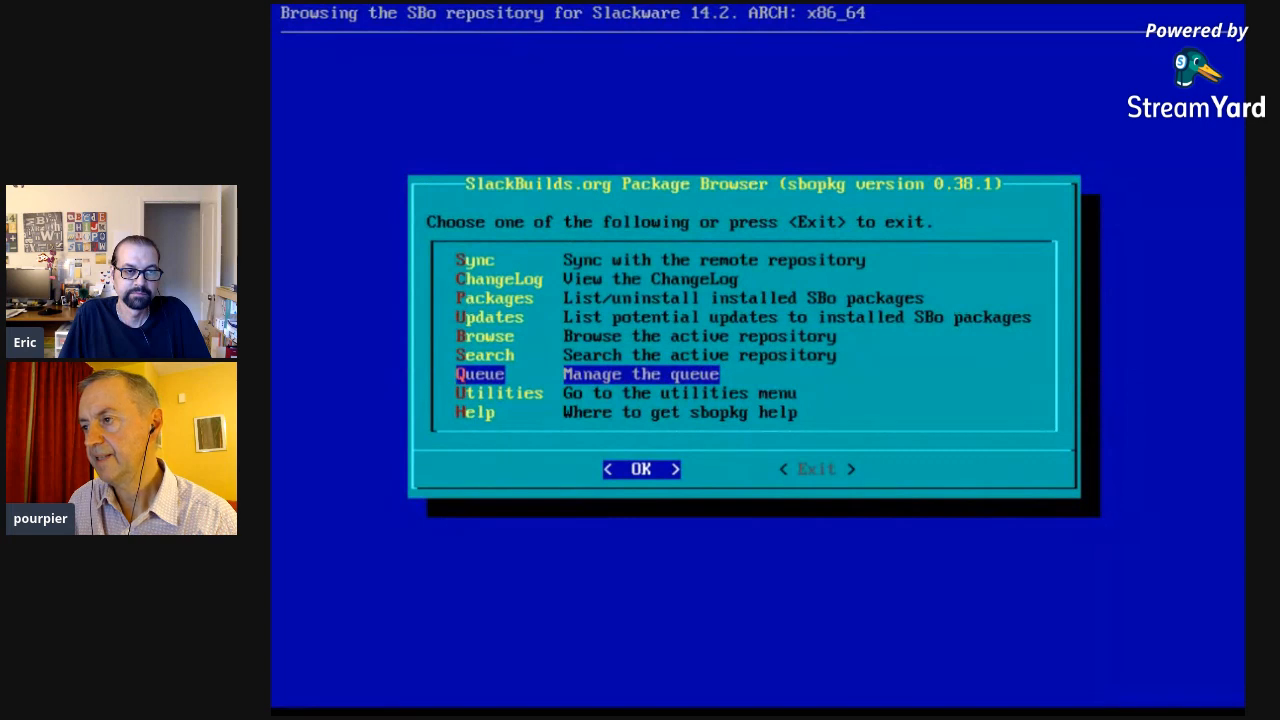
key("Right")
key("Return")
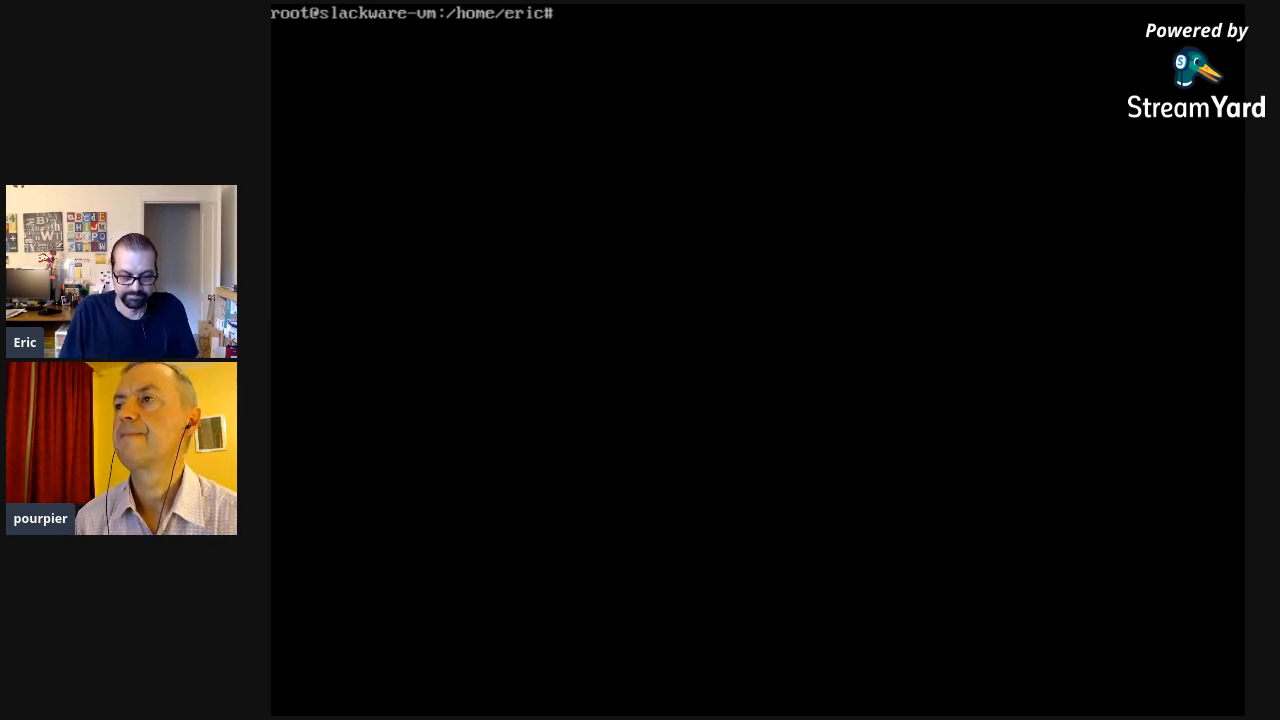
Step: Run xwmconfig and set xinitrc.i3 as the system-wide default window manager for X
type("x")
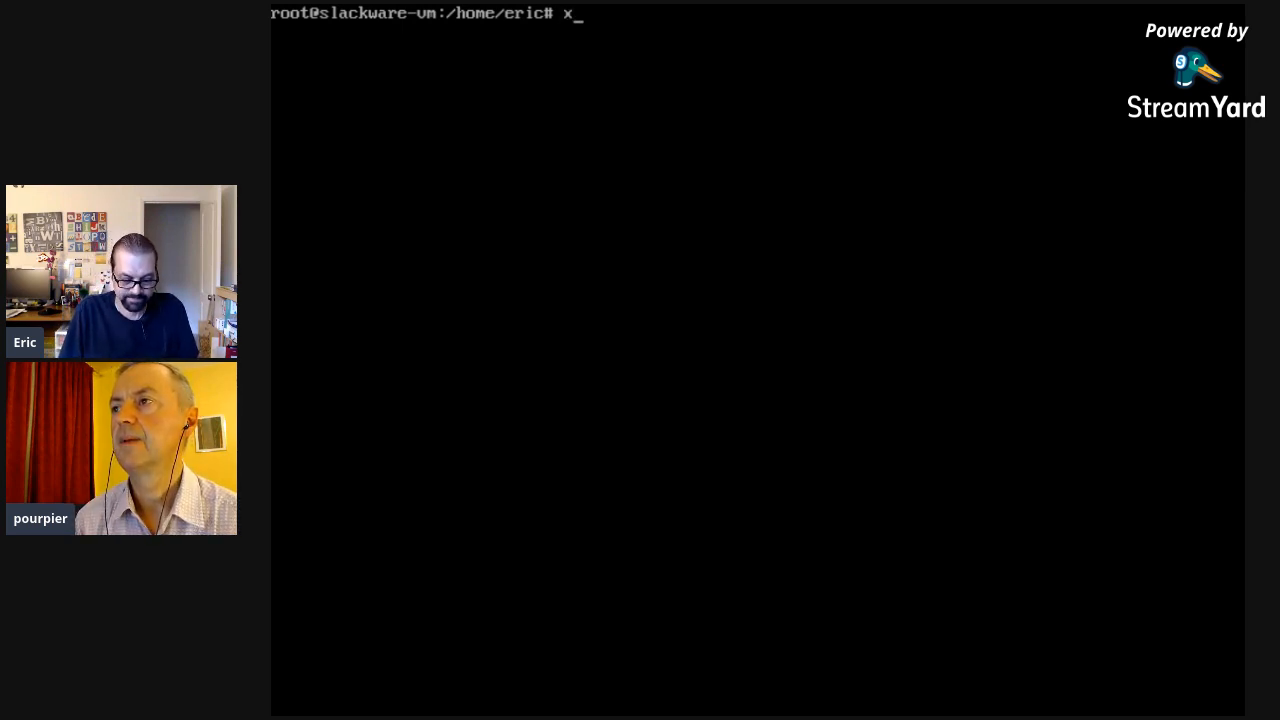
type("wmconfig")
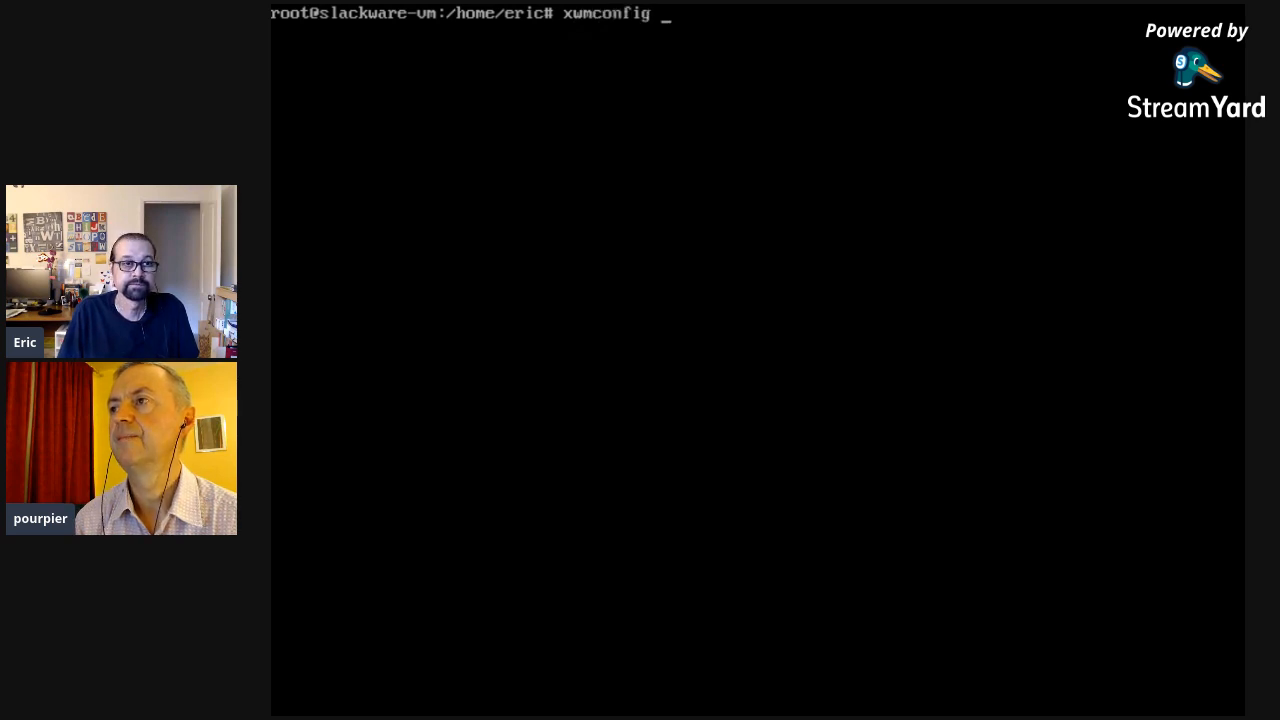
key("Return")
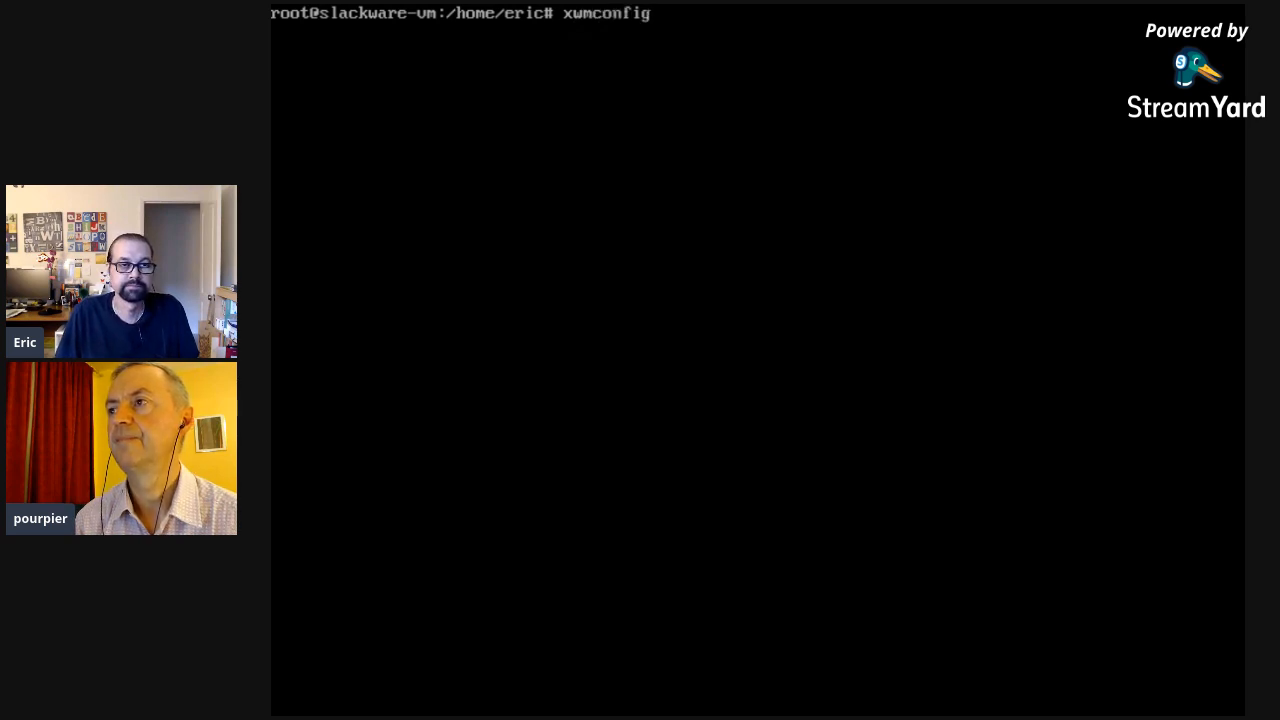
key("Down")
key("Down")
key("Down")
key("Down")
key("Down")
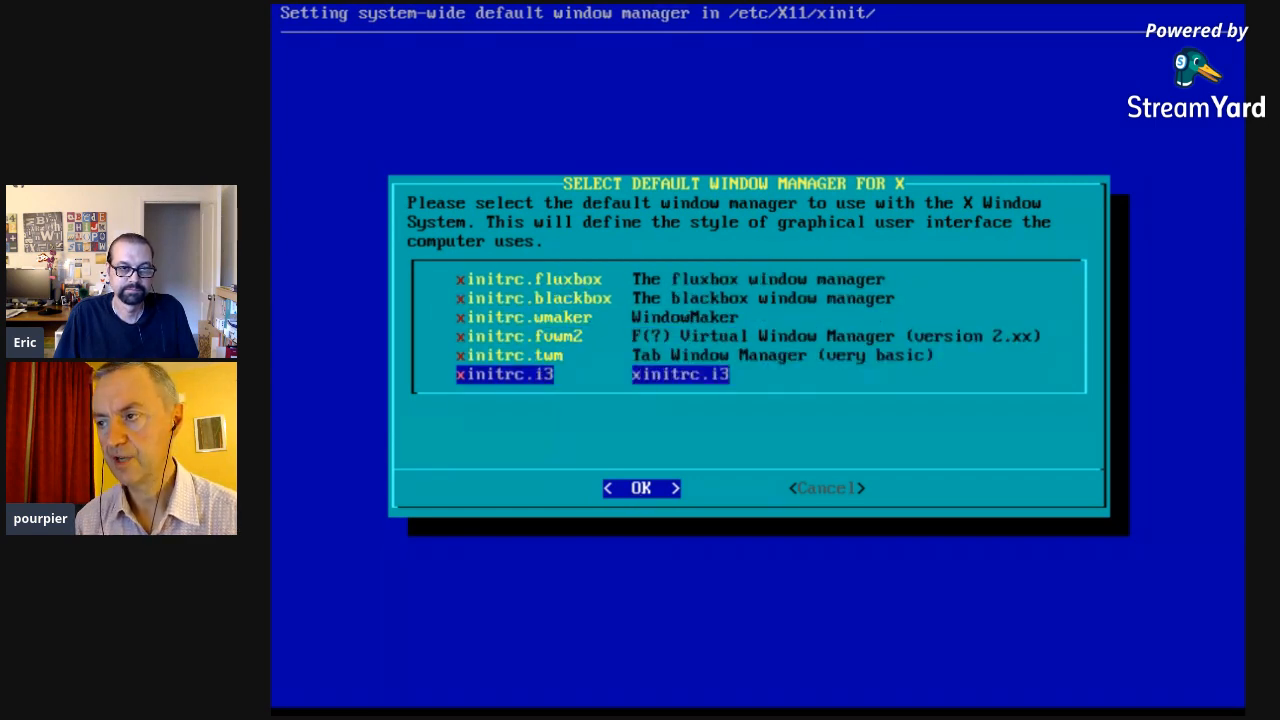
key("Return")
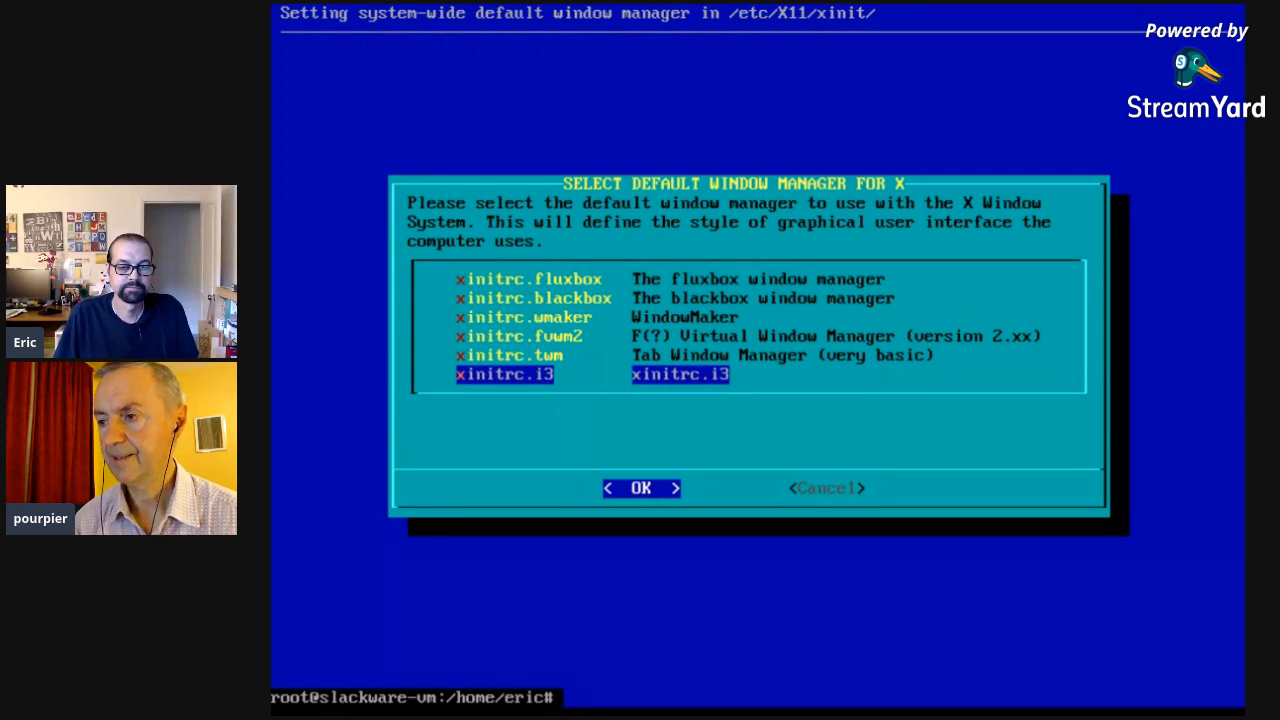
Step: Exit the root shell and launch the graphical session with startx as the regular user
type("exit")
key("Return")
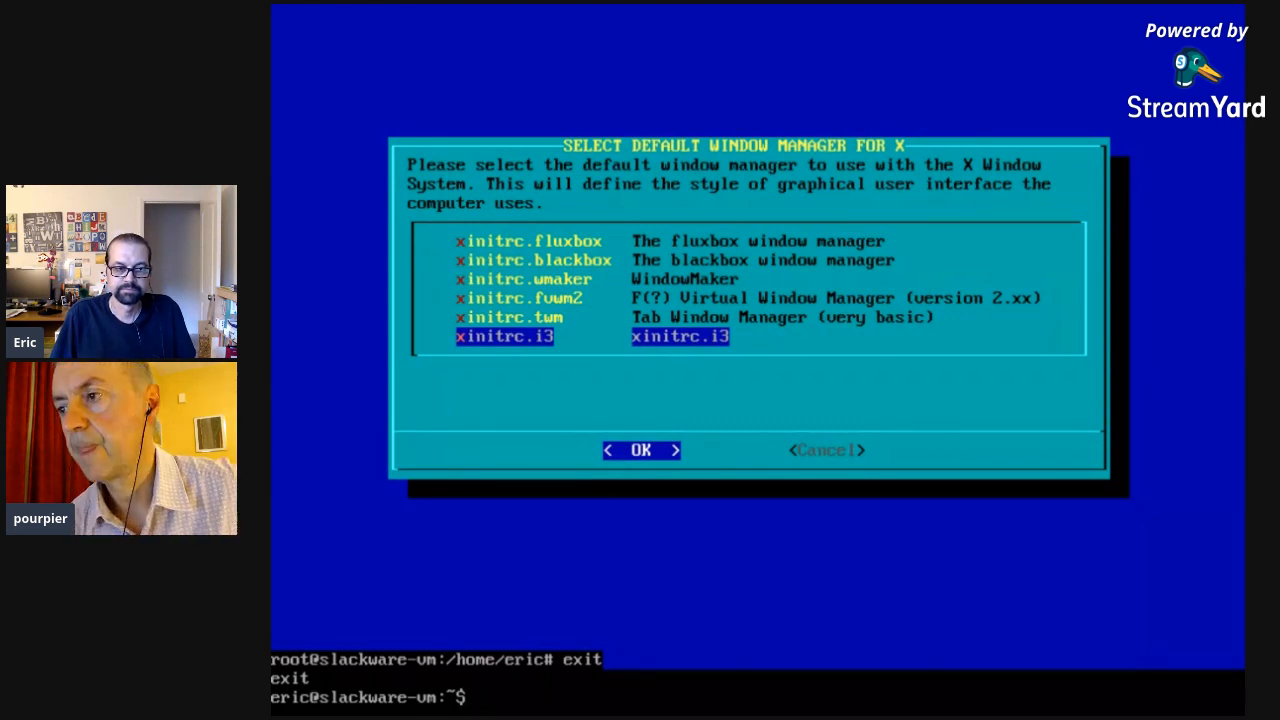
type("startx")
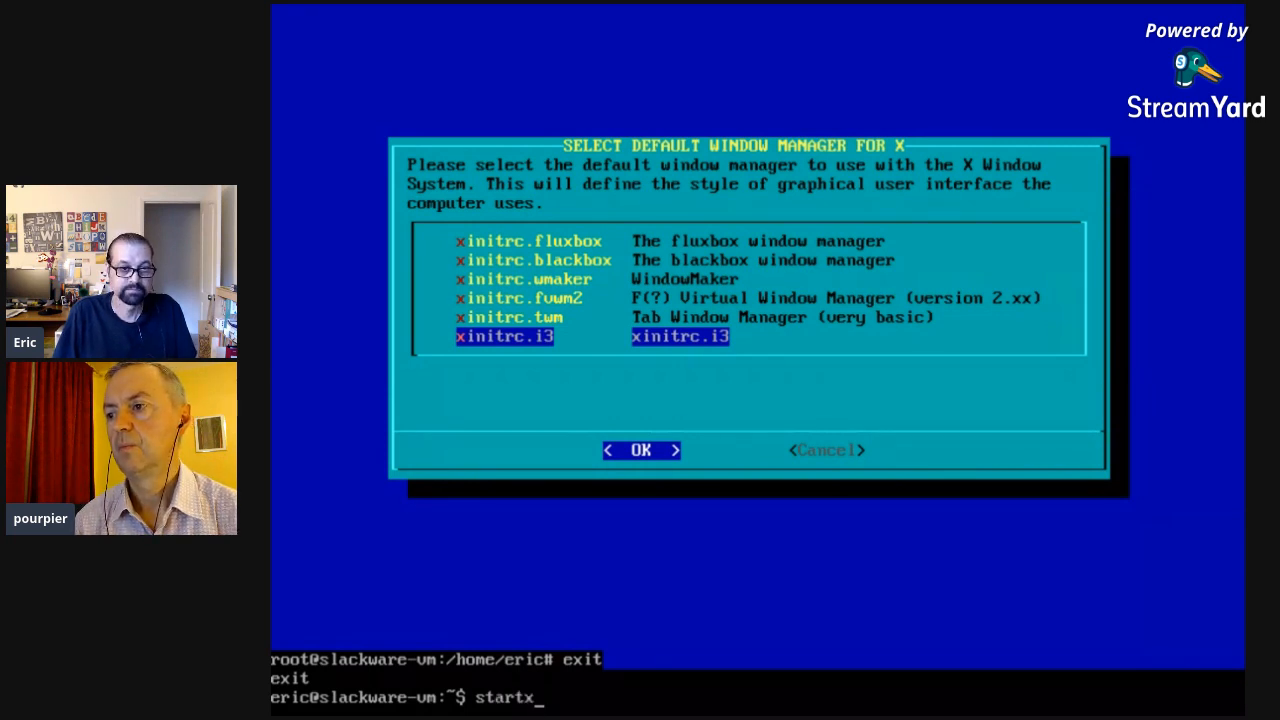
key("Return")
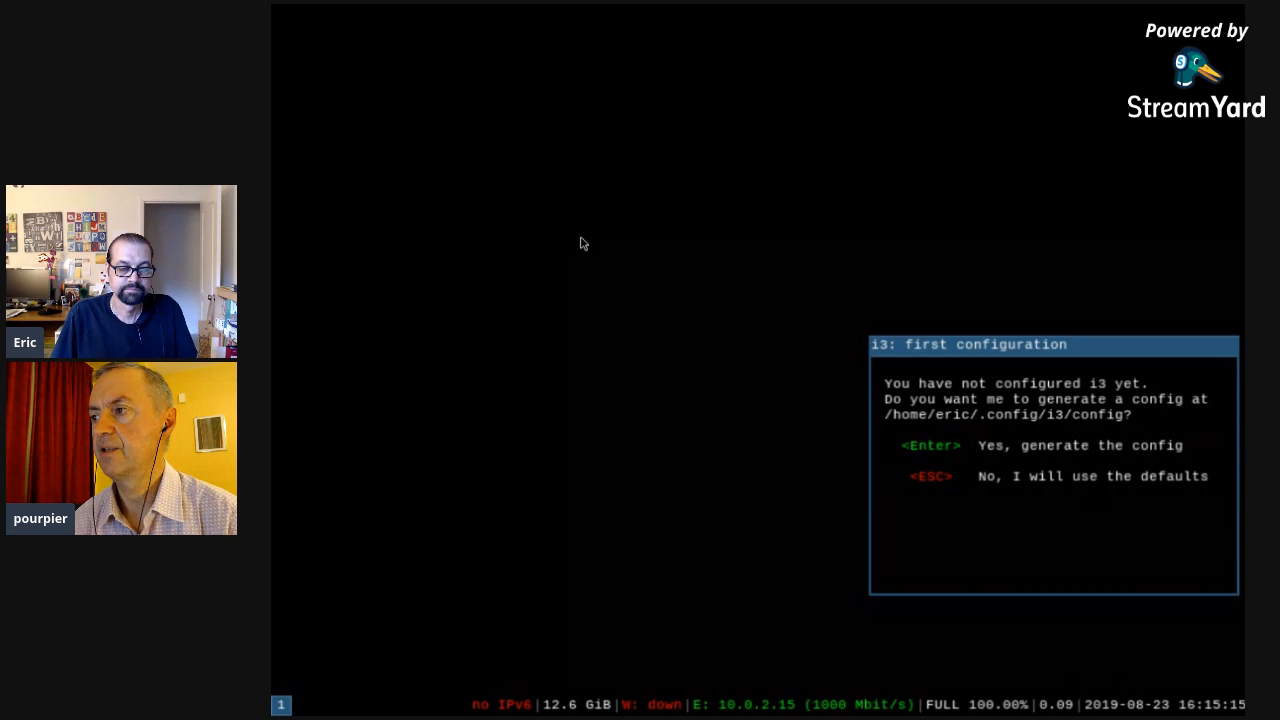
Step: Generate the i3 config with Win as the default modifier, and open a urxvt terminal
key("Return")
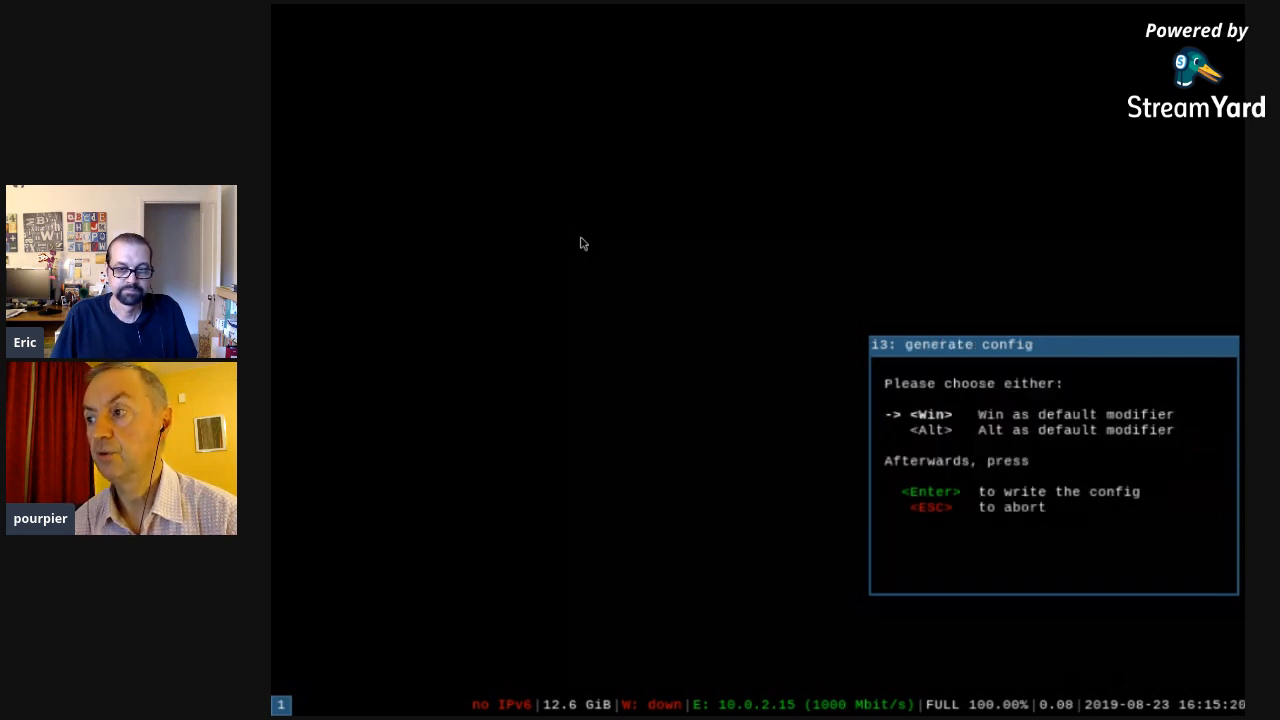
key("Return")
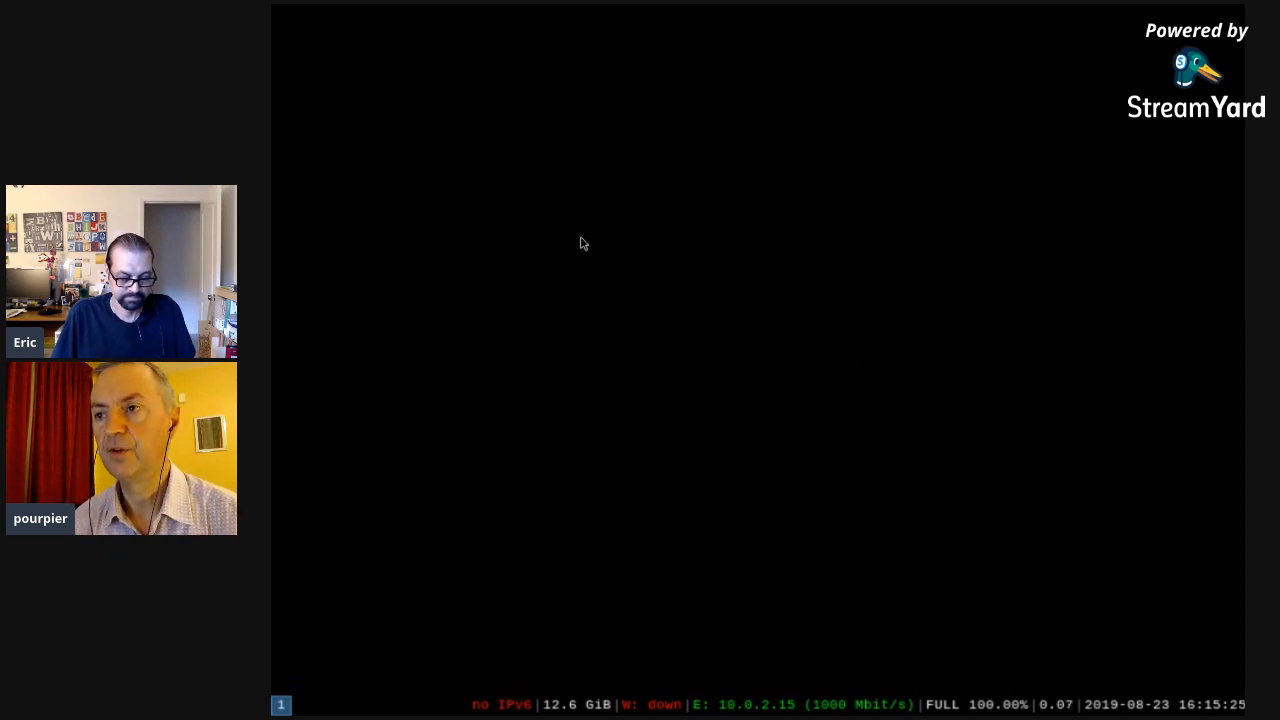
key("super+Return")
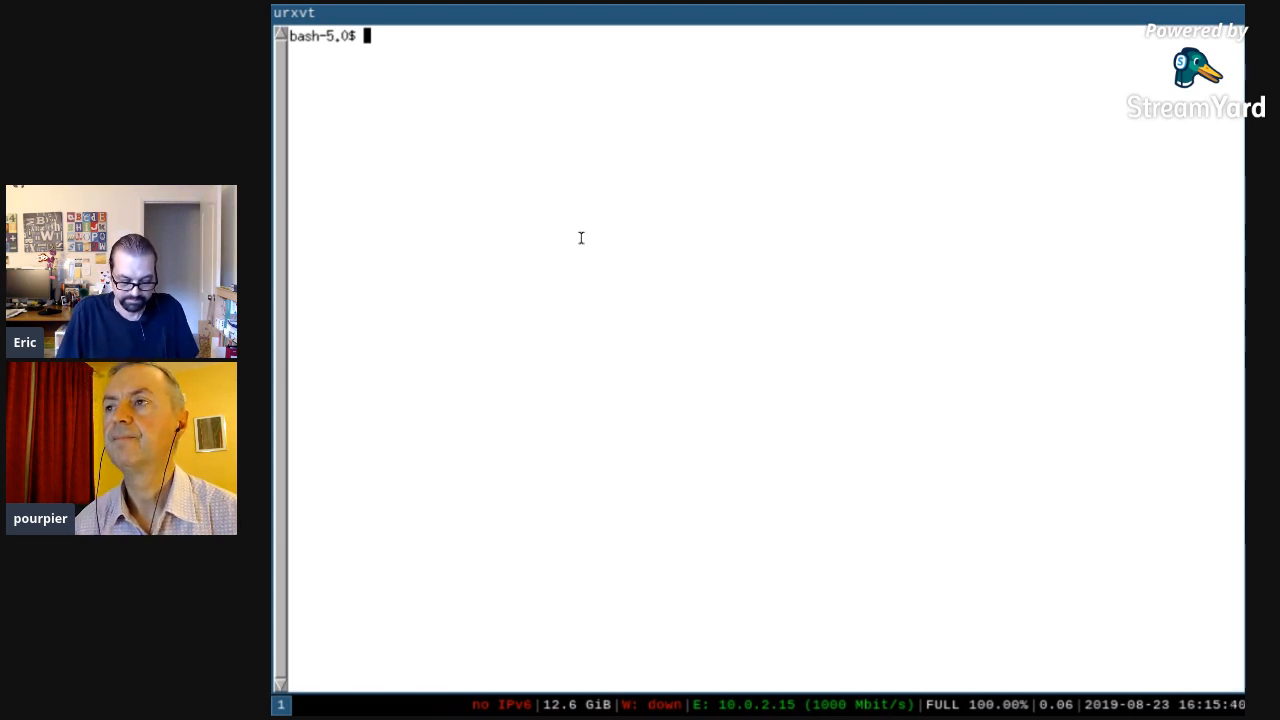
Step: Launch Firefox from the i3 application launcher using the search text "fir"
key("super+d")
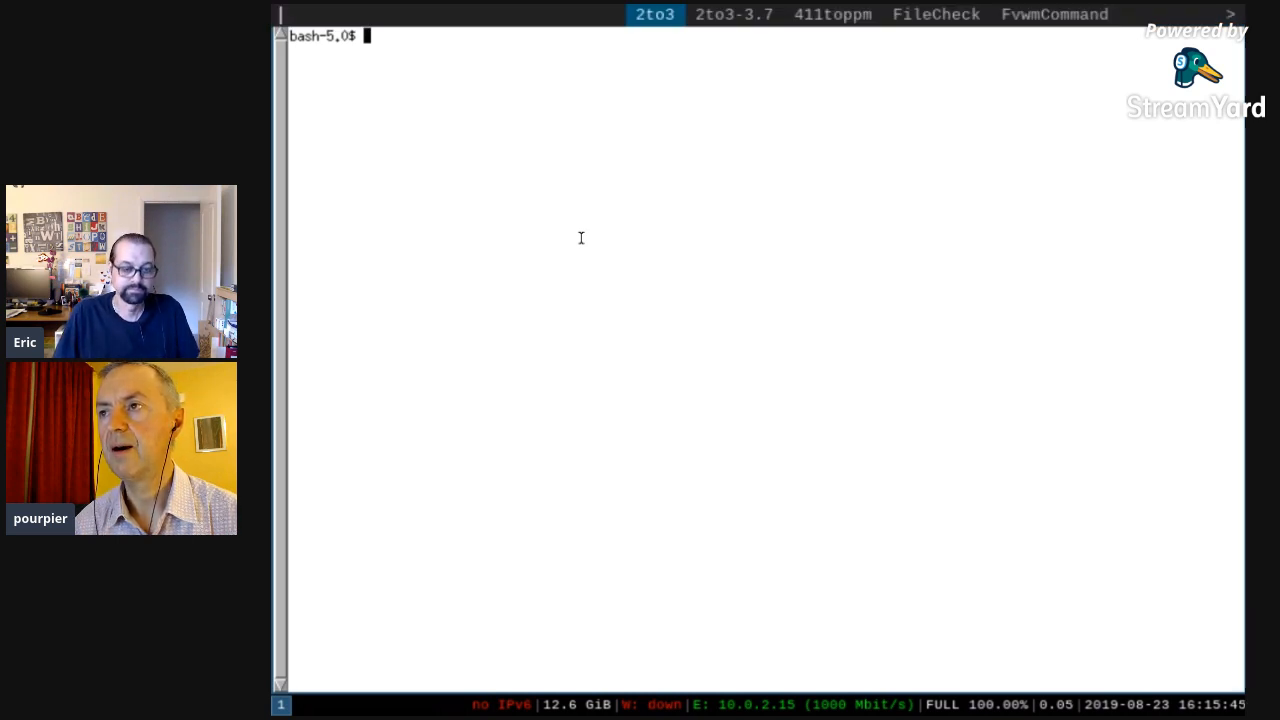
type("fir")
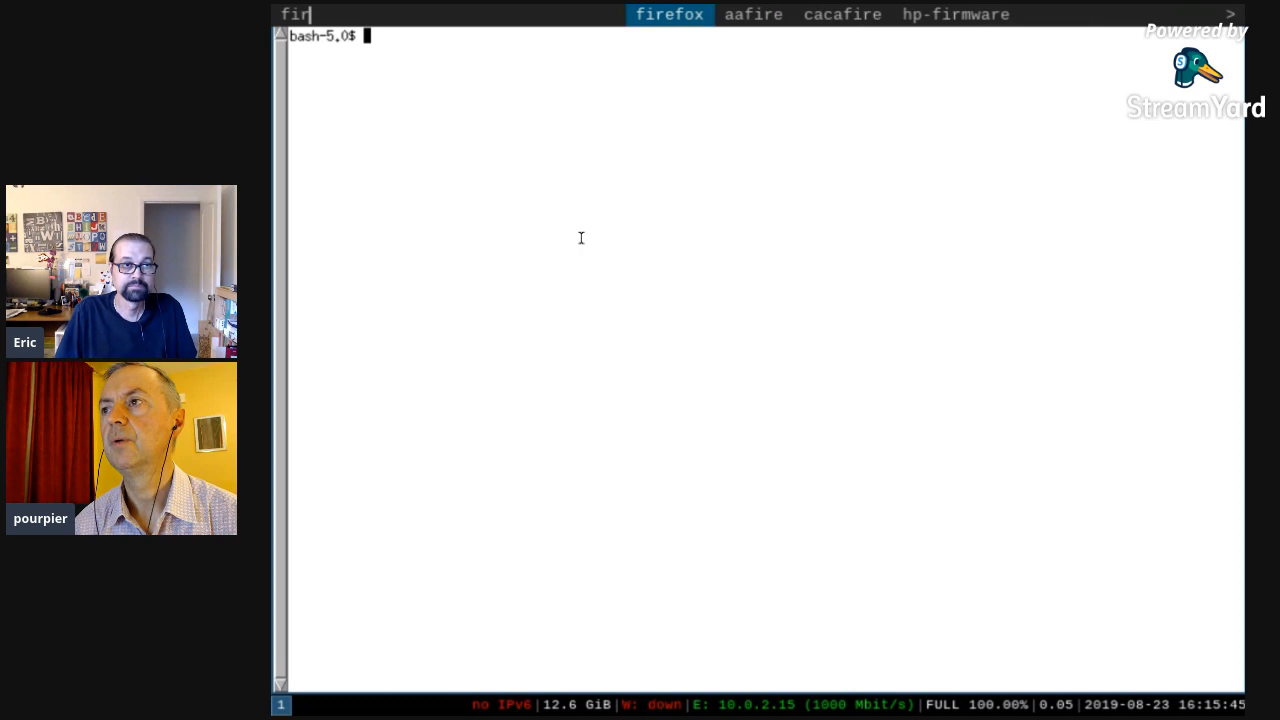
key("Return")
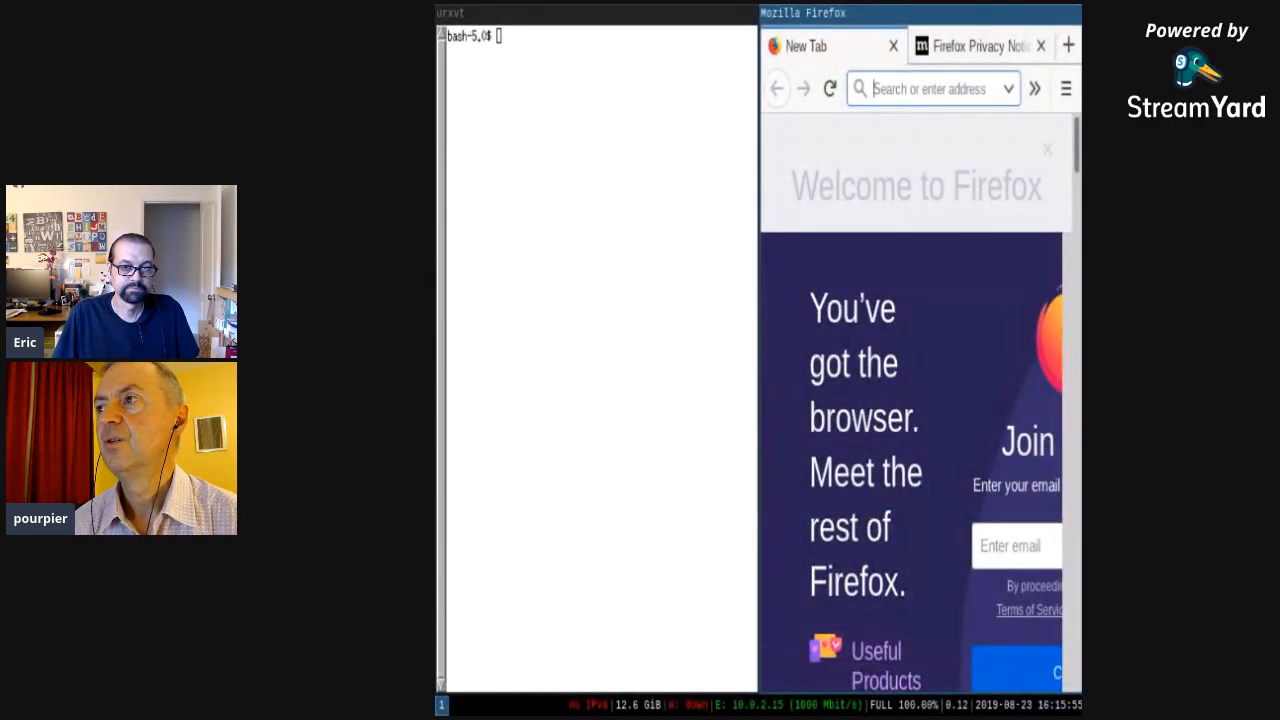
Step: Move the focus from Firefox to the urxvt terminal and close that terminal
key("super+Left")
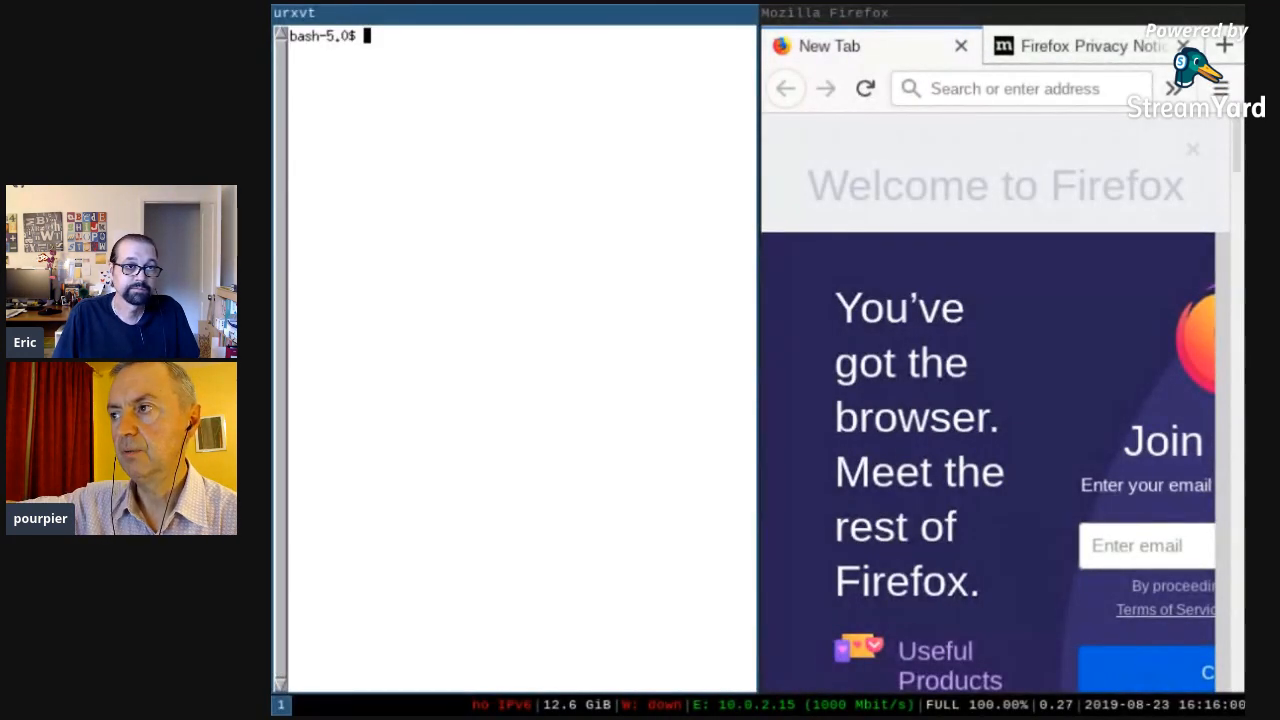
key("super+Left")
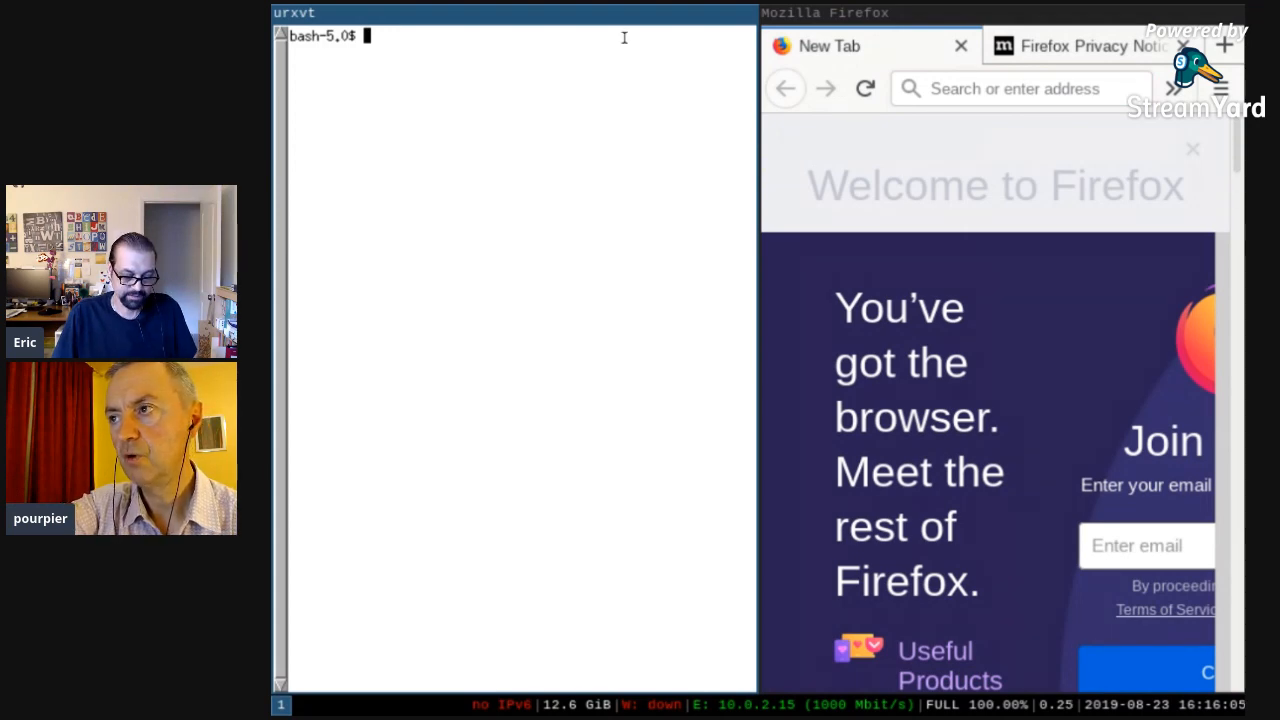
key("super+shift+q")
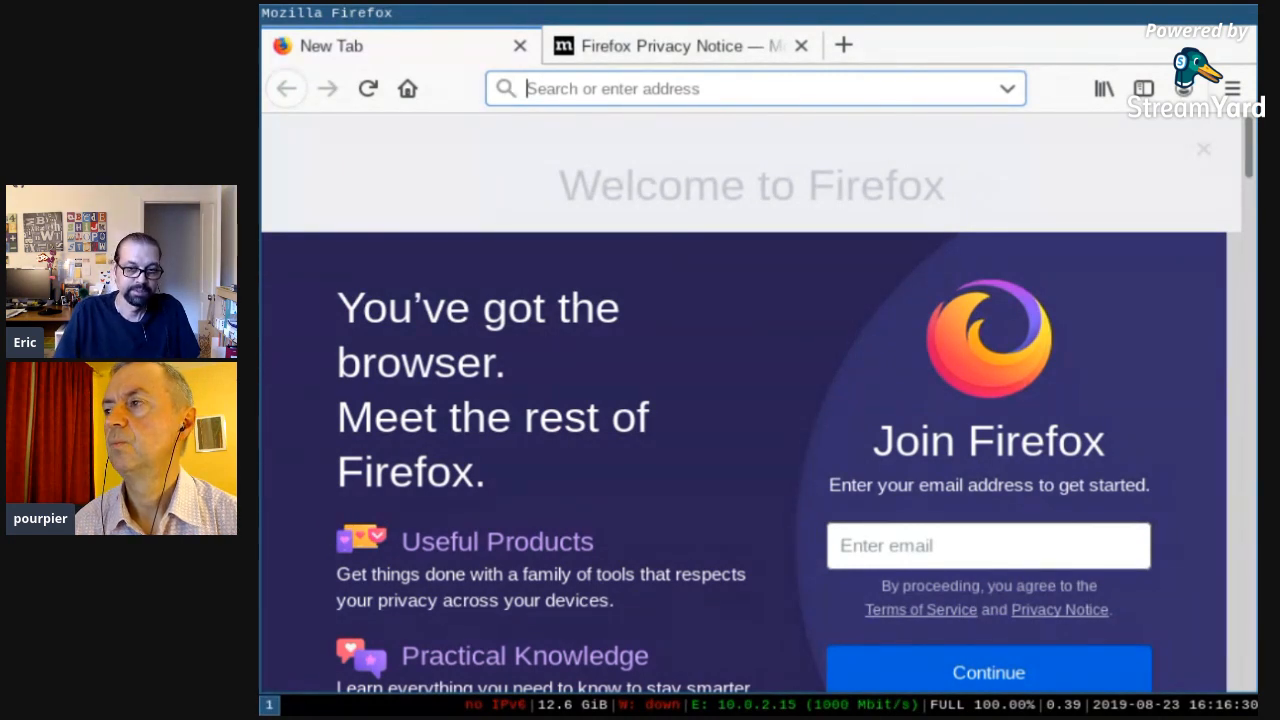
Step: Switch to workspace 2 and open a new urxvt terminal there
left_click(891, 326)
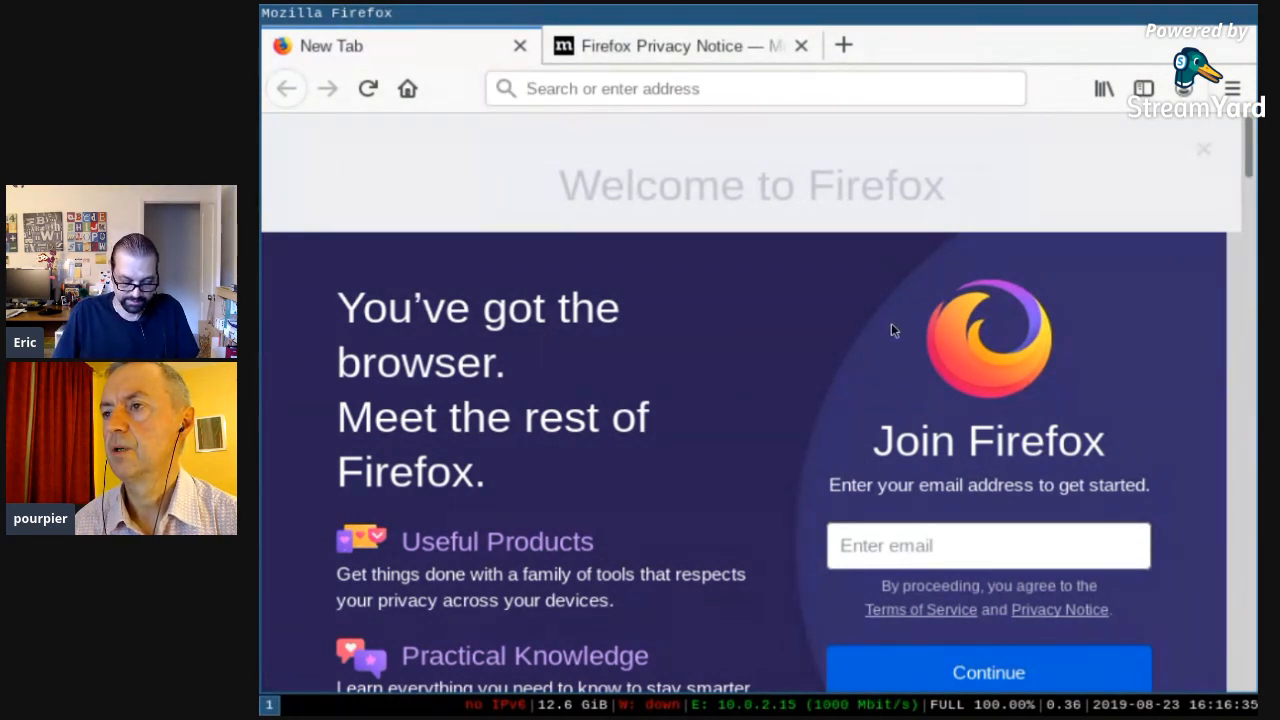
key("Menu")
key("super+2")
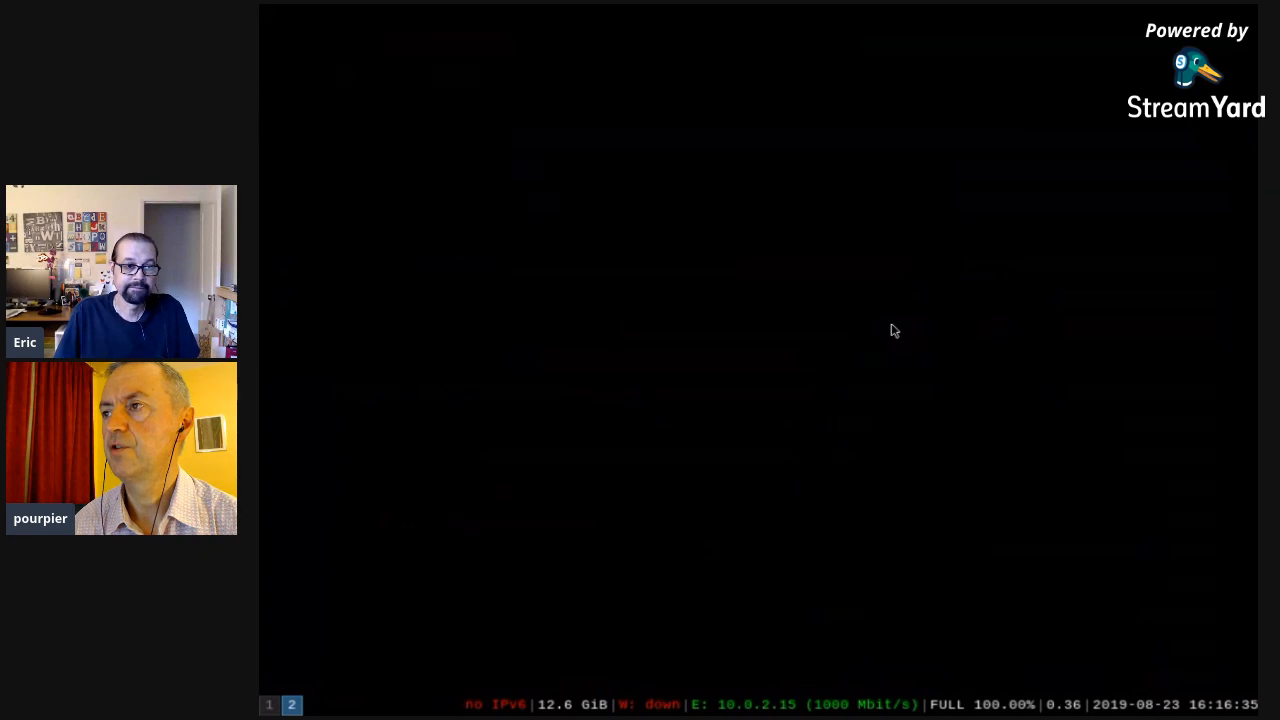
key("super+Return")
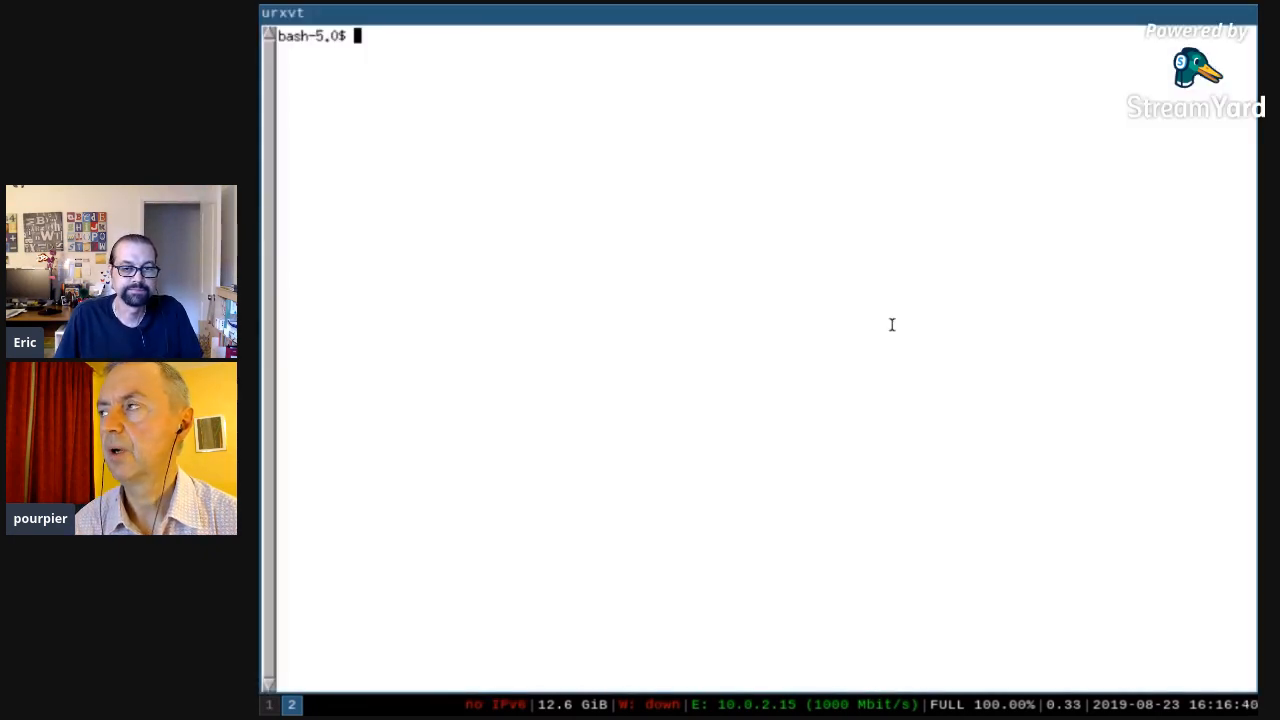
Step: List the available display modes by running xrandr -q in the terminal
type("xrandr ")
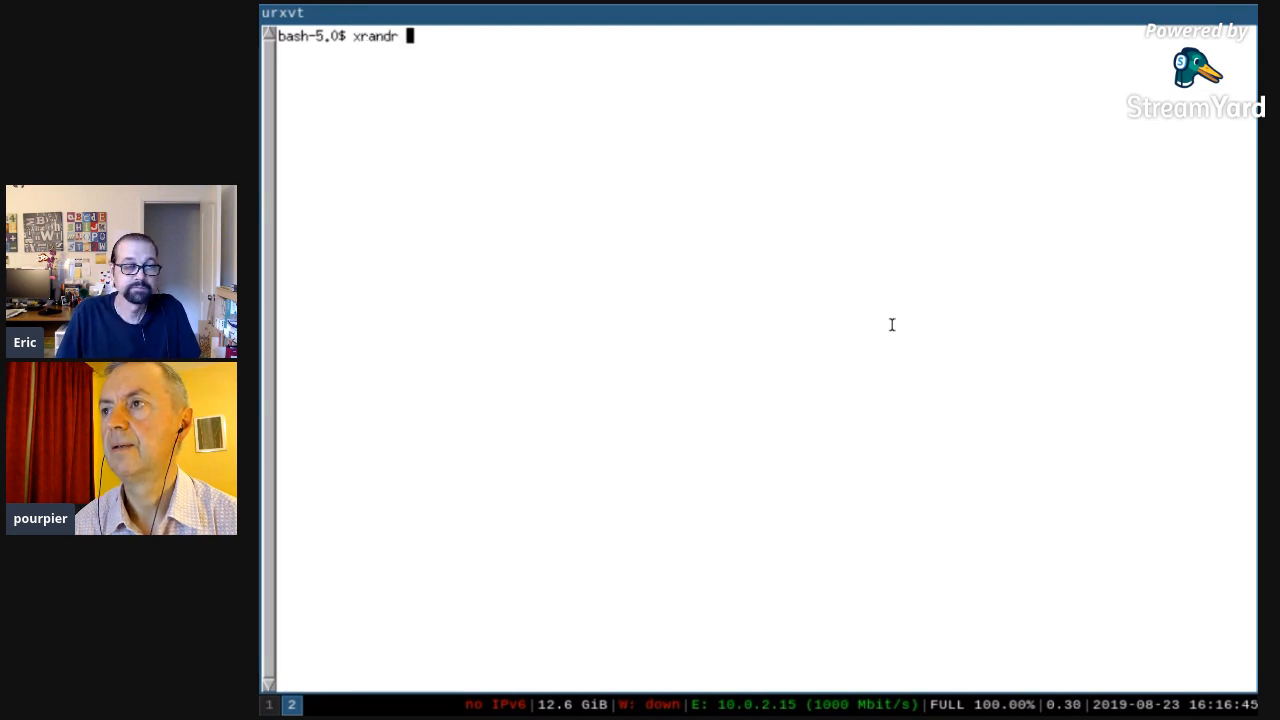
type("-q")
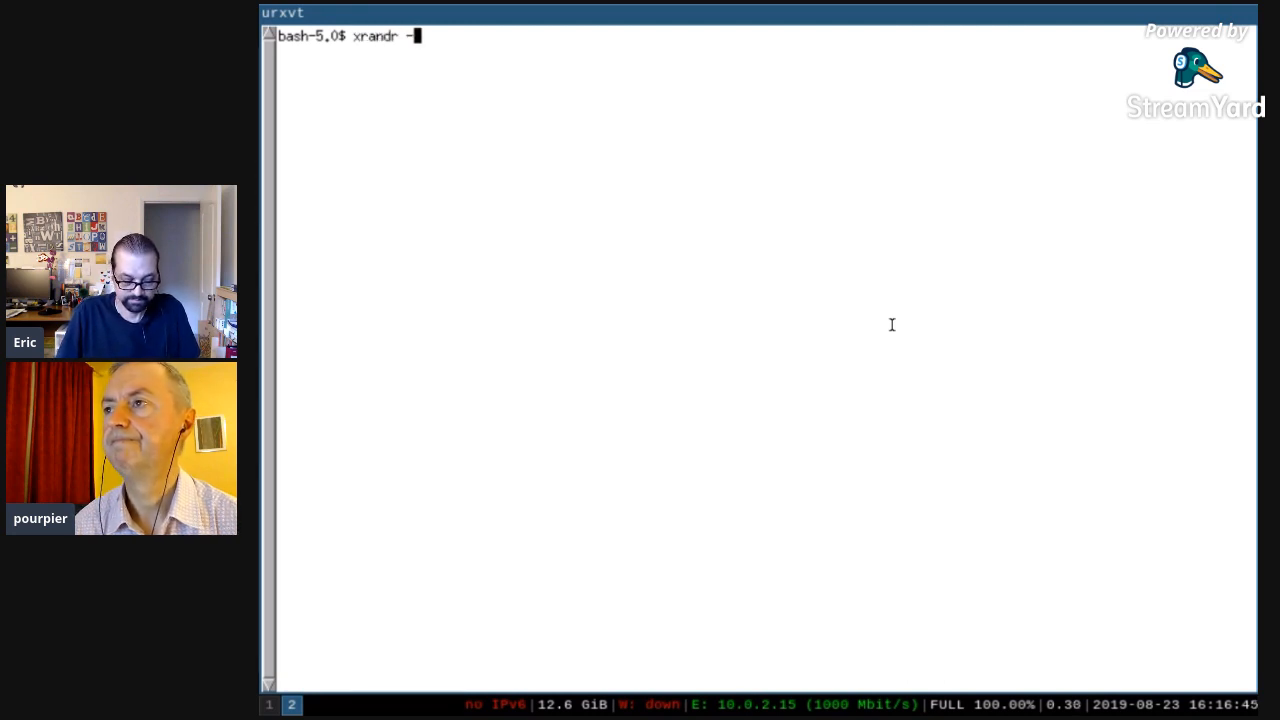
key("Return")
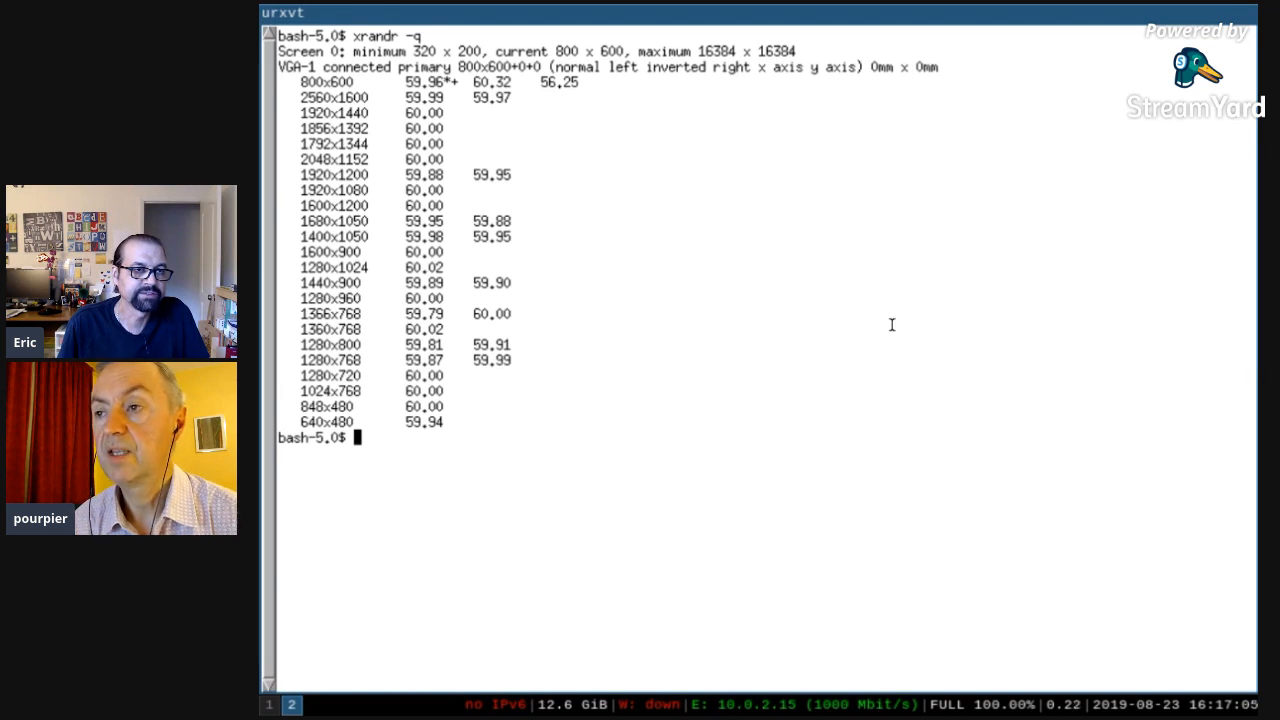
Step: Set the screen resolution to 1920x1080 with the xrandr -s command
type("xras")
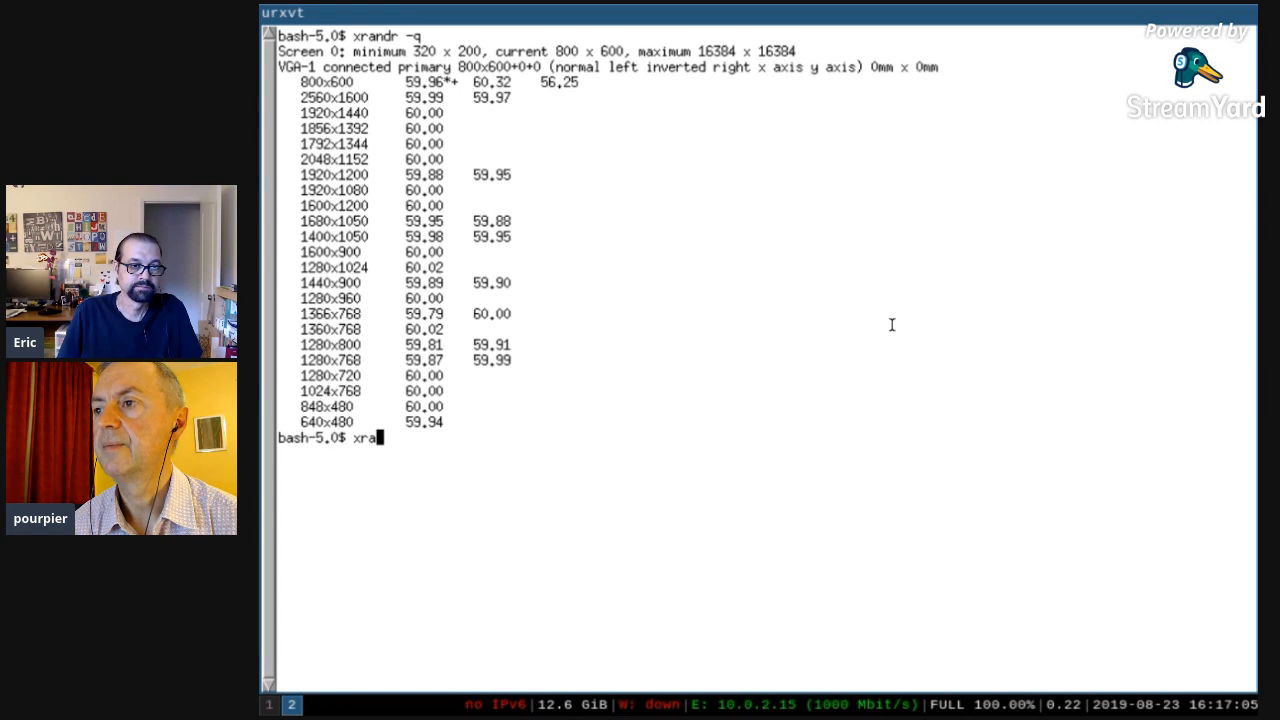
key("BackSpace")
key("Tab")
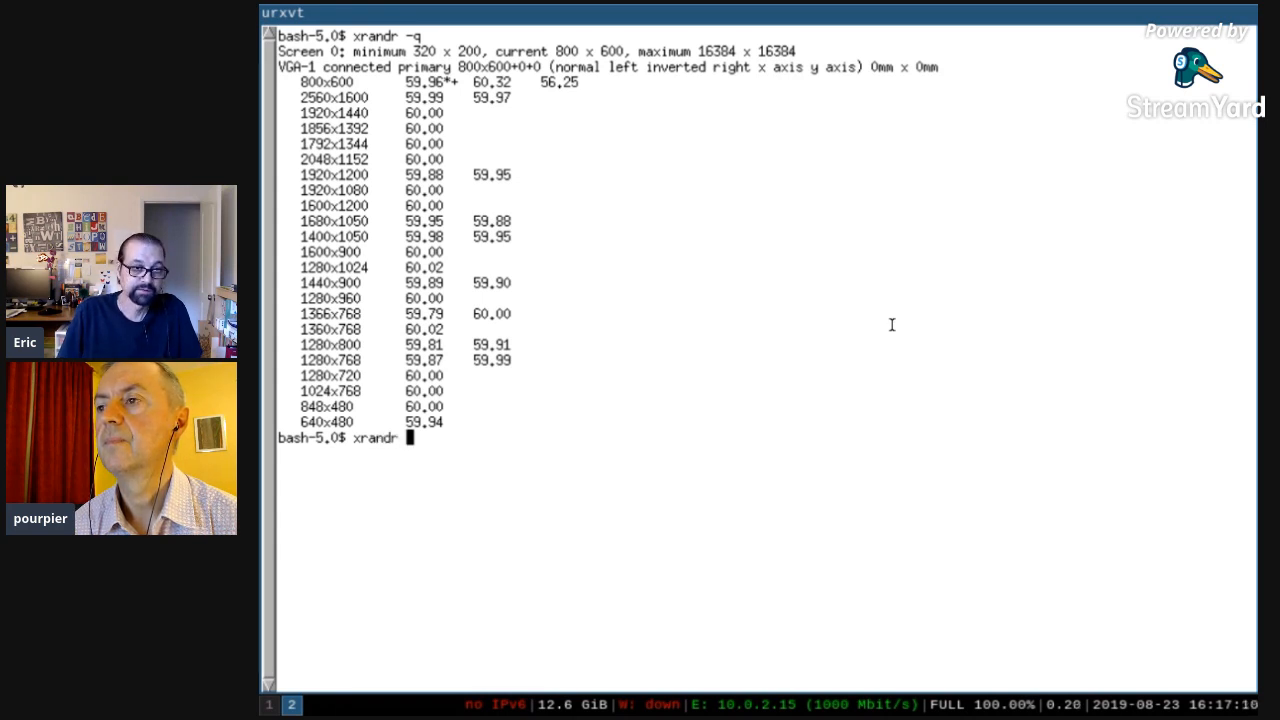
type("-s")
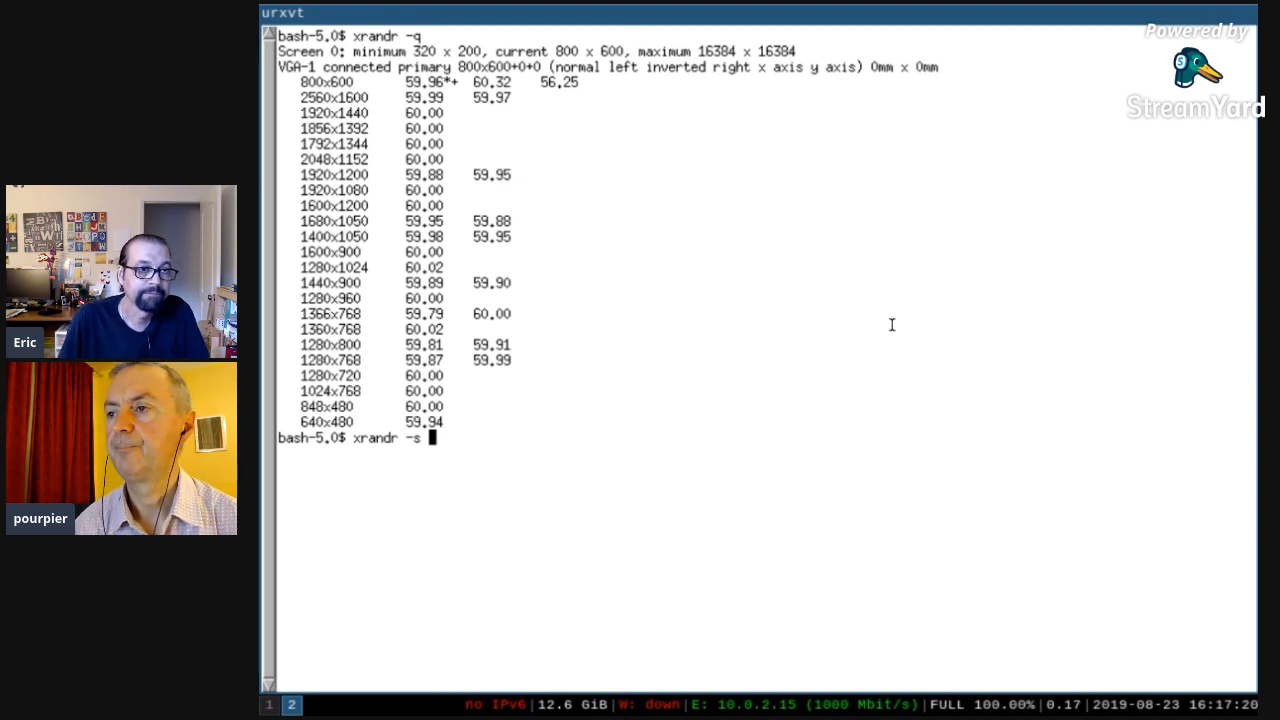
type("1920")
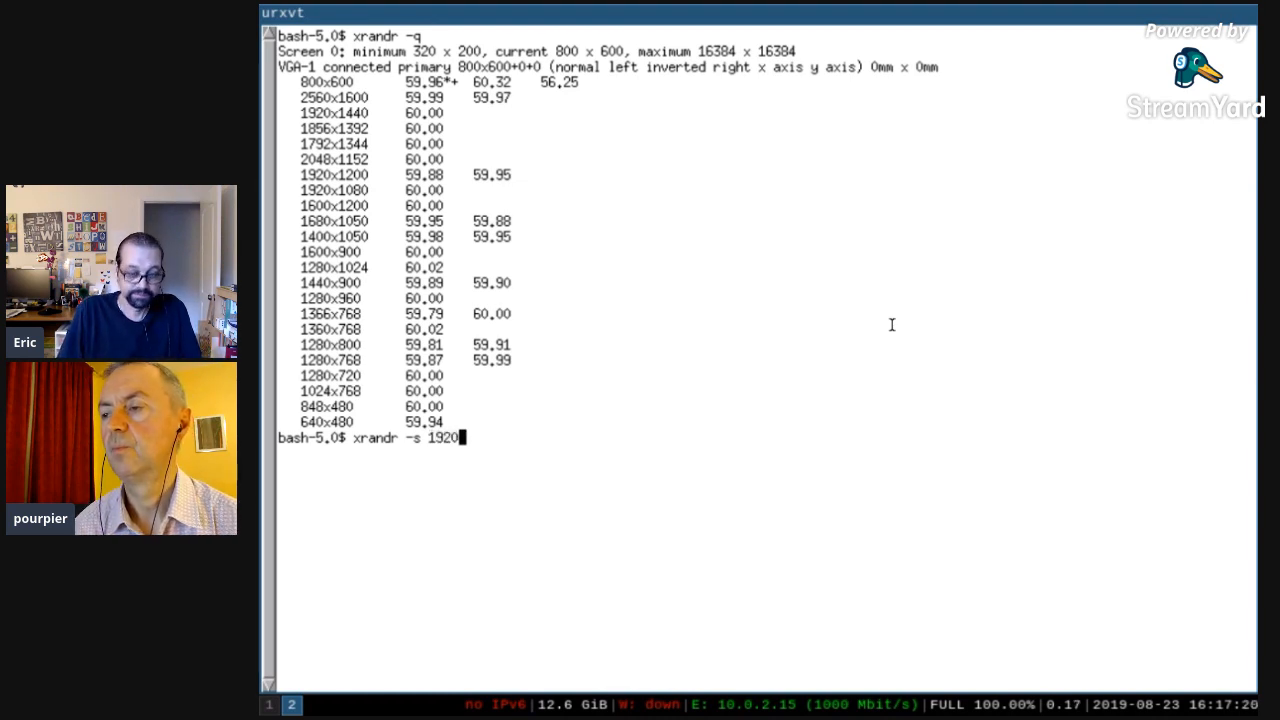
type("x1080")
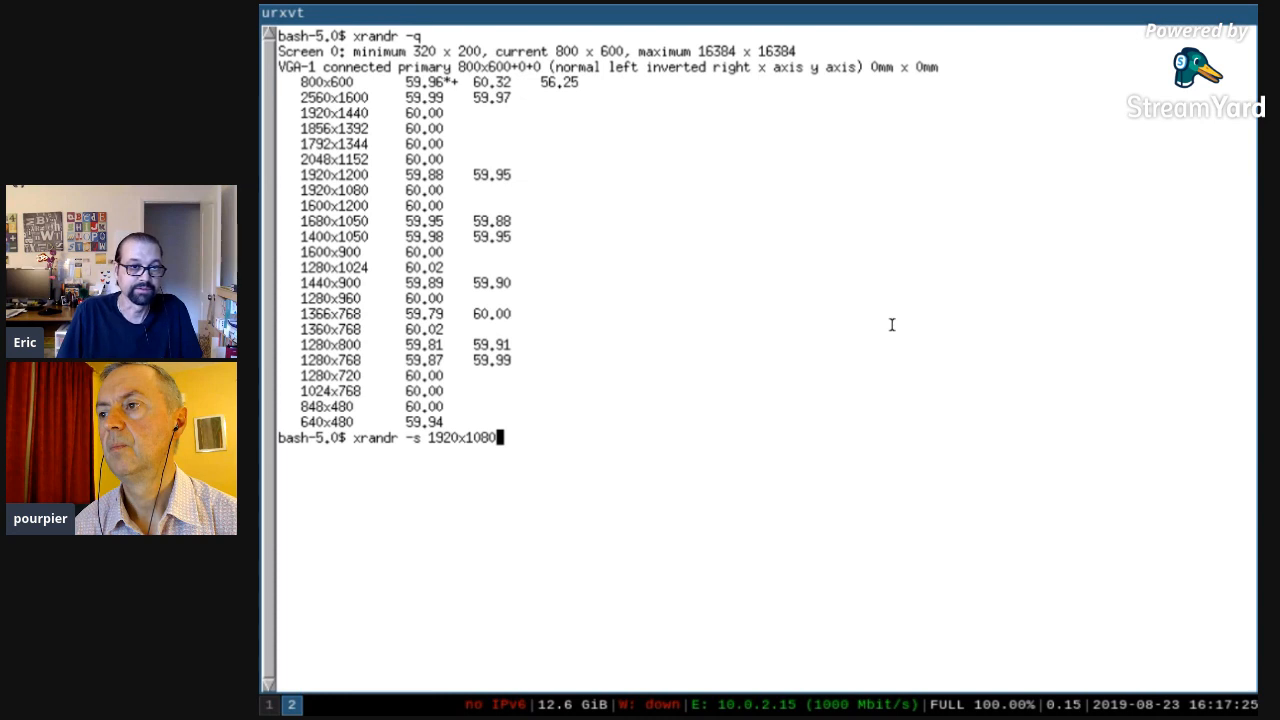
key("Return")
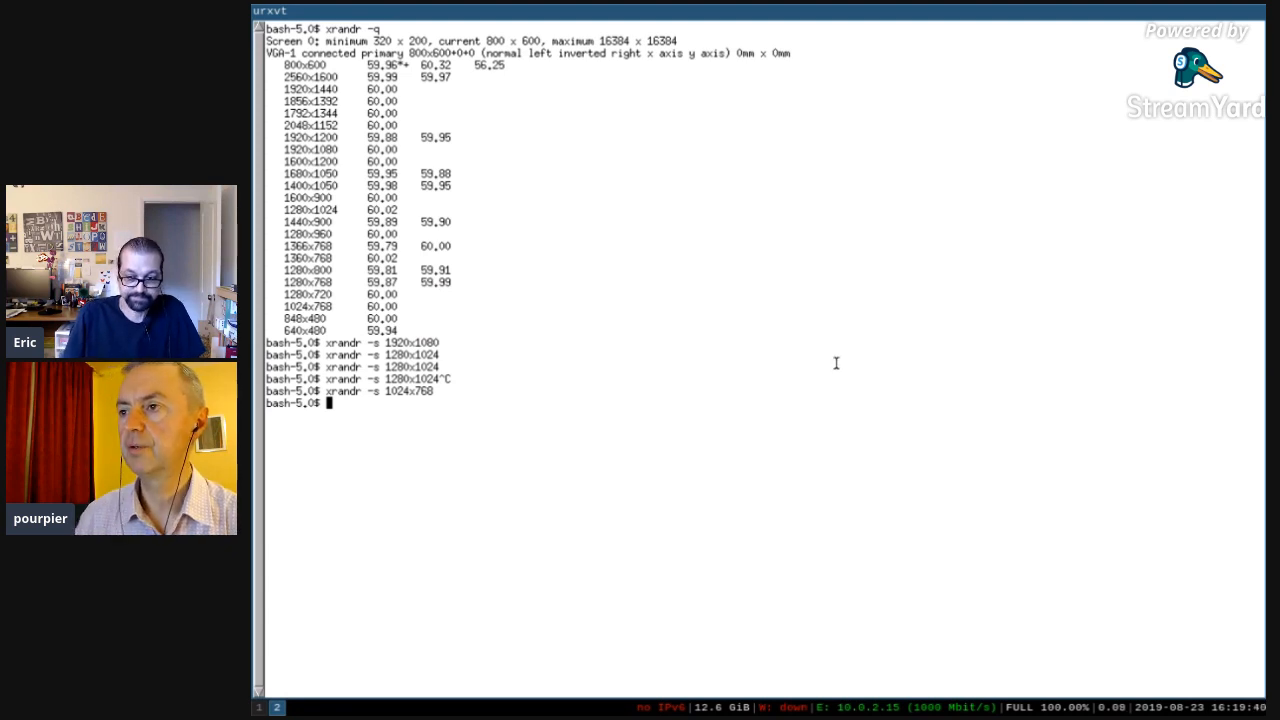
Step: Close the urxvt terminal and switch back to Firefox on workspace 1
key("ctrl+d")
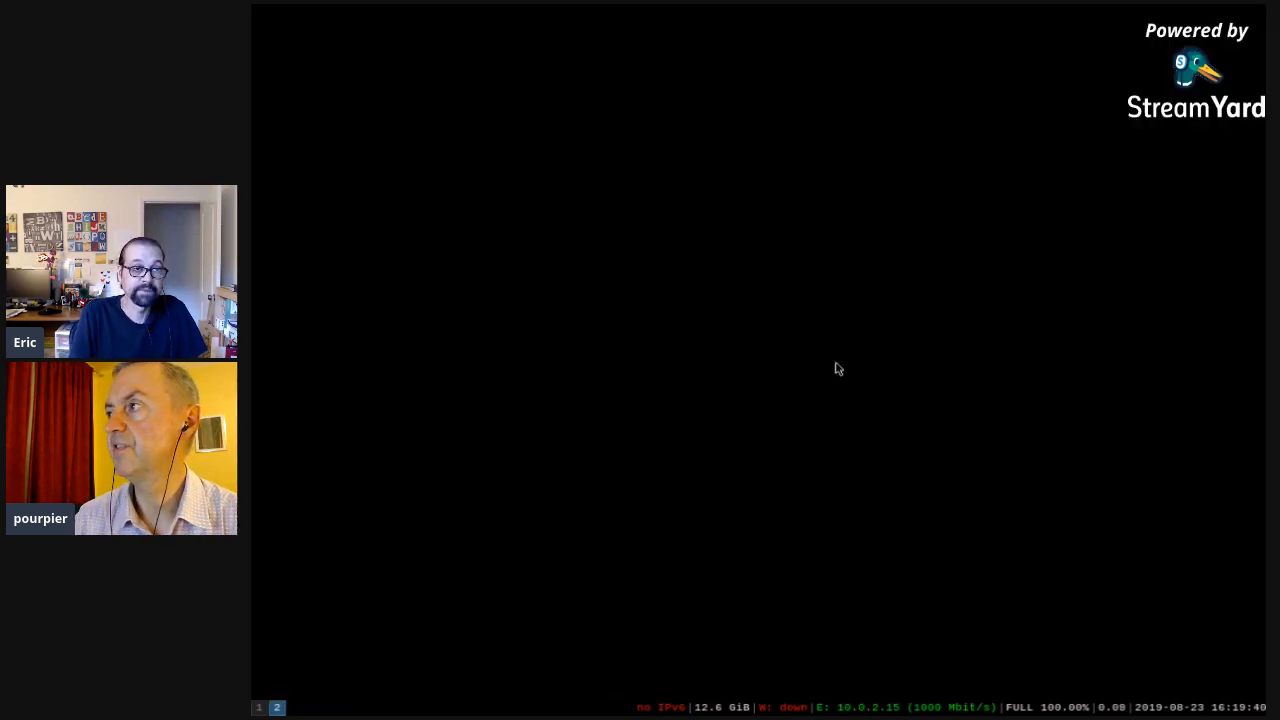
key("super+1")
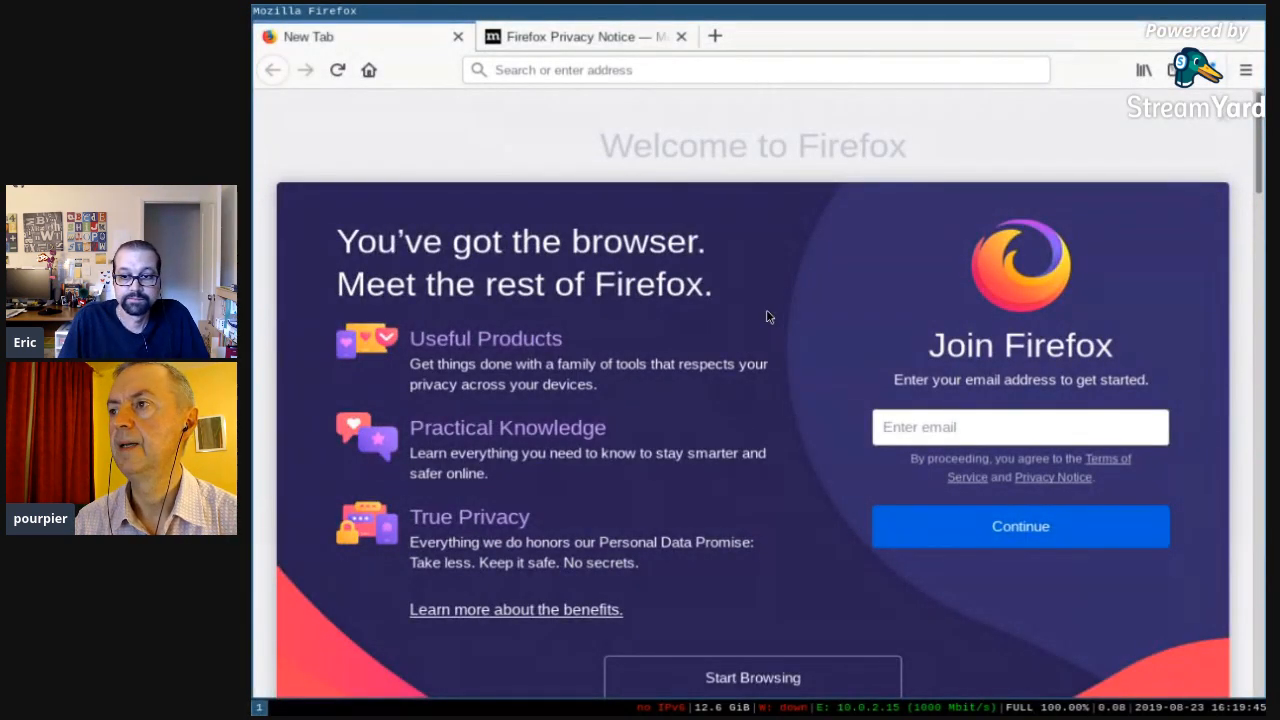
Step: Close Firefox's New Tab page and load pkgs.org in the remaining tab
left_click(457, 36)
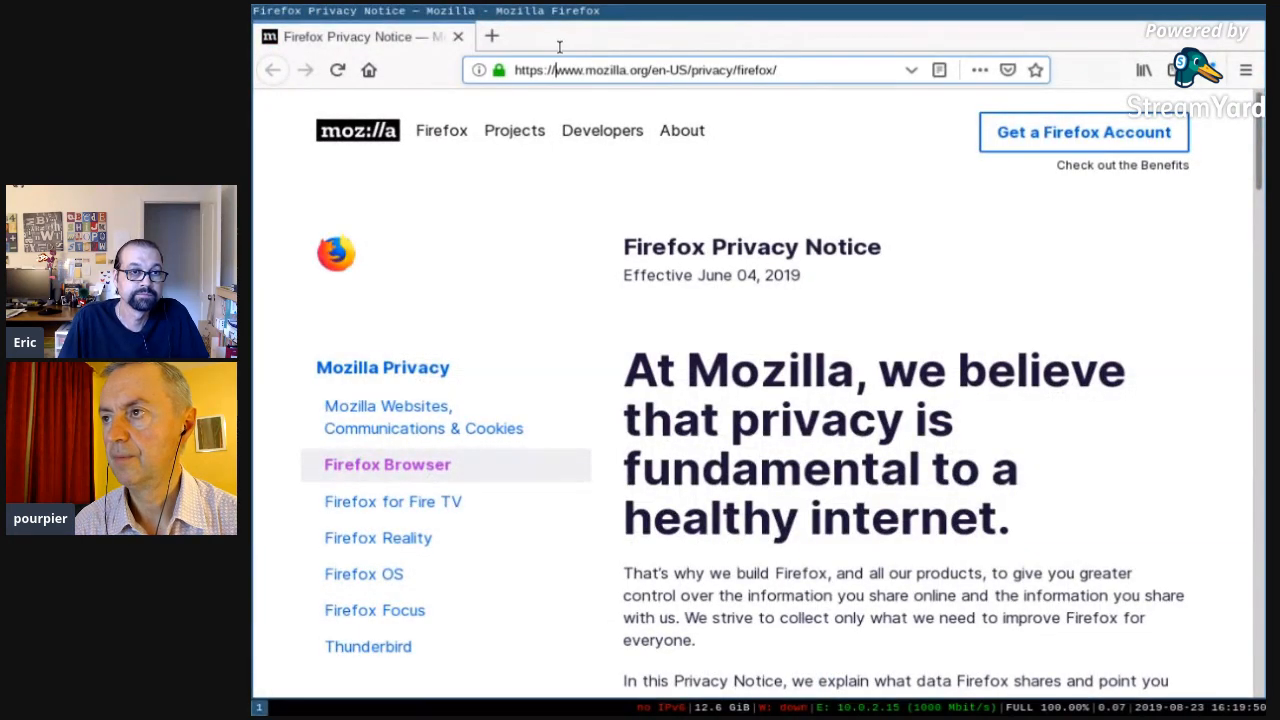
key("ctrl+l")
type("pkg")
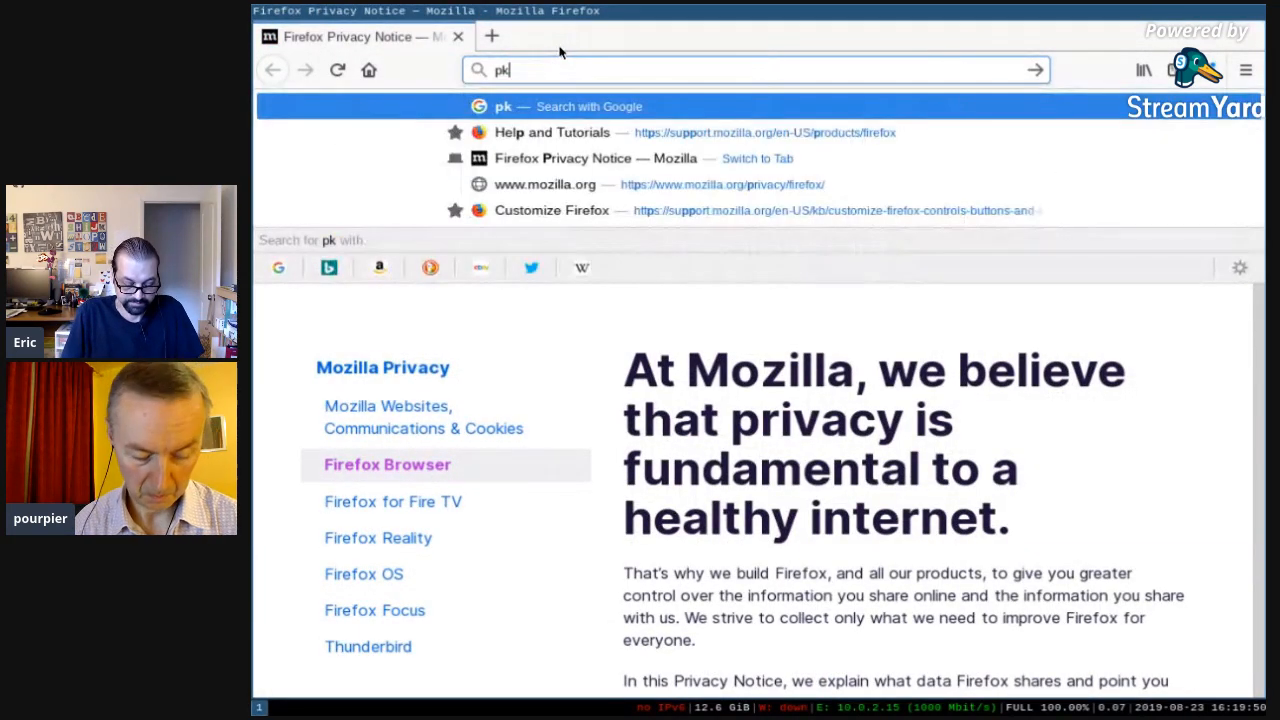
type("s.org")
key("Return")
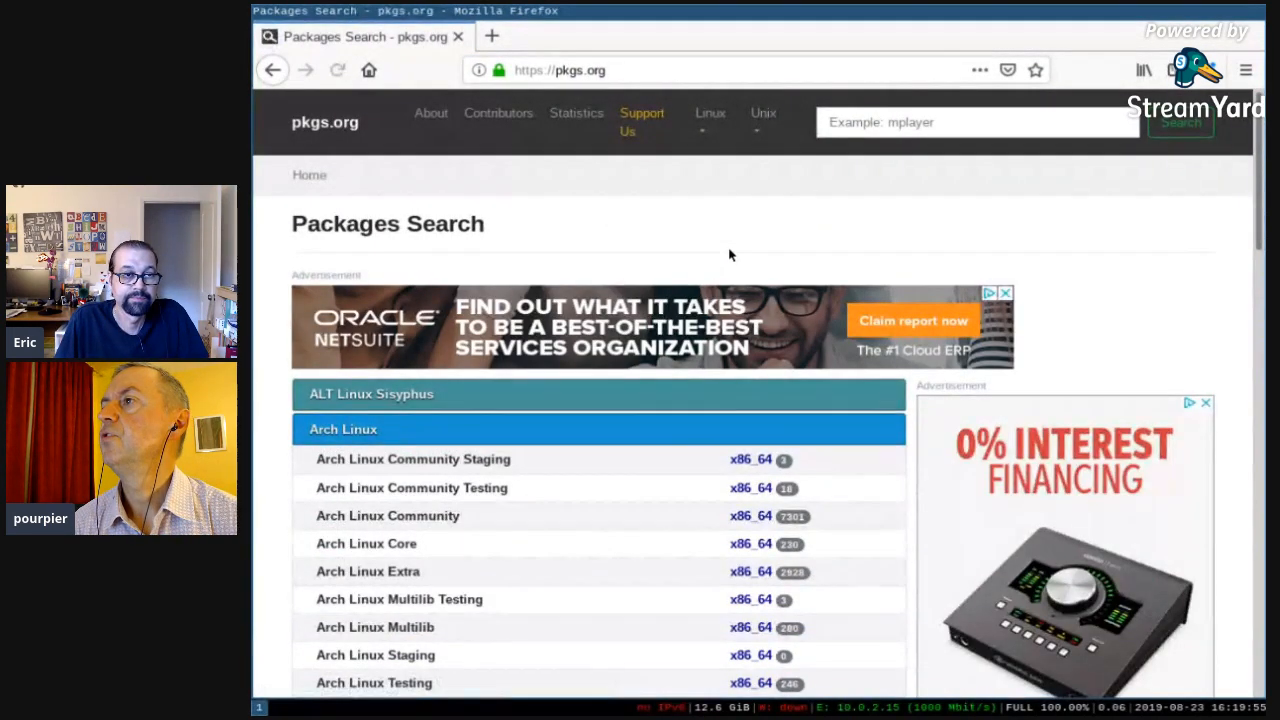
Step: Search pkgs.org for the package smplayer with Slackware Current as the distribution
left_click(910, 100)
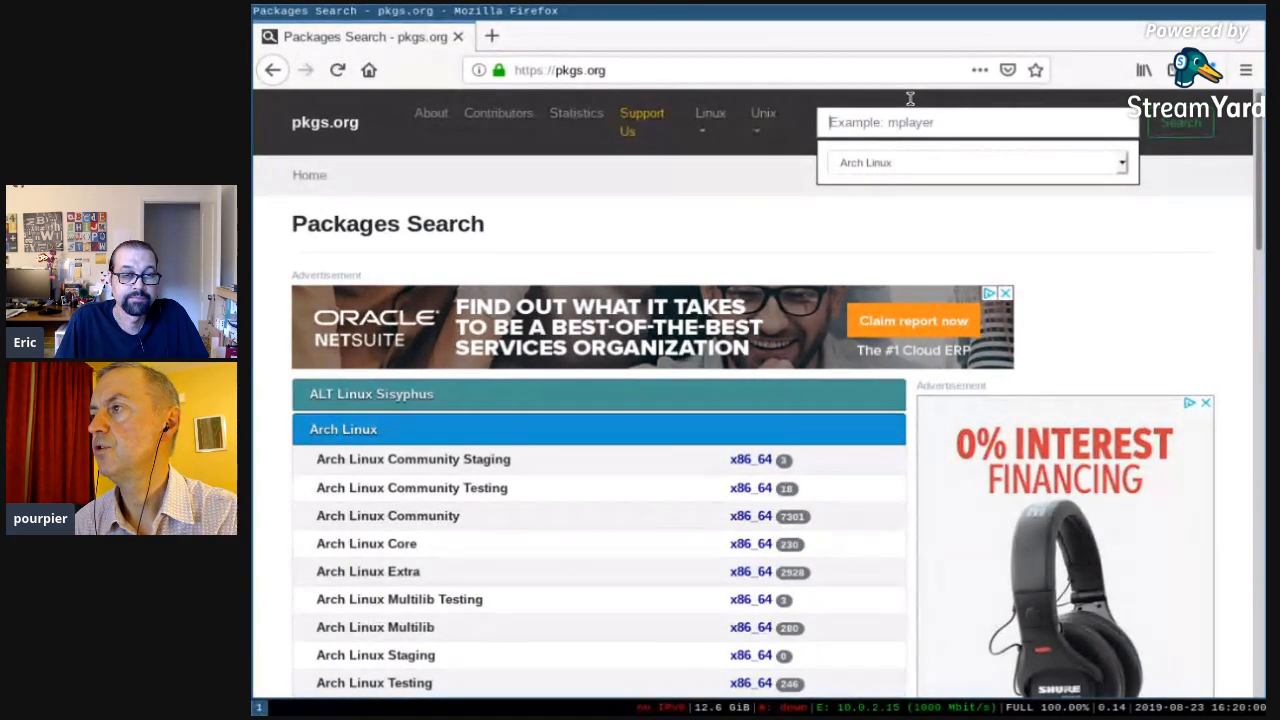
left_click(900, 160)
scroll(920, 320, "down", 10)
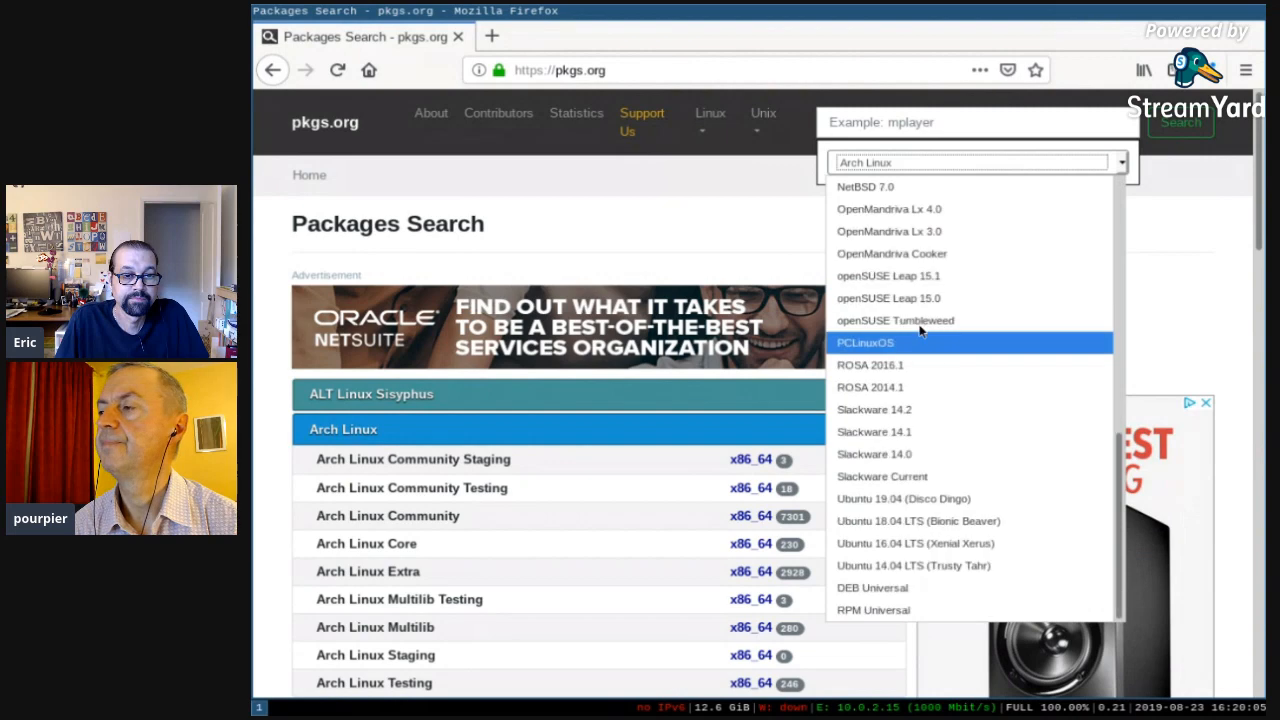
left_click(929, 453)
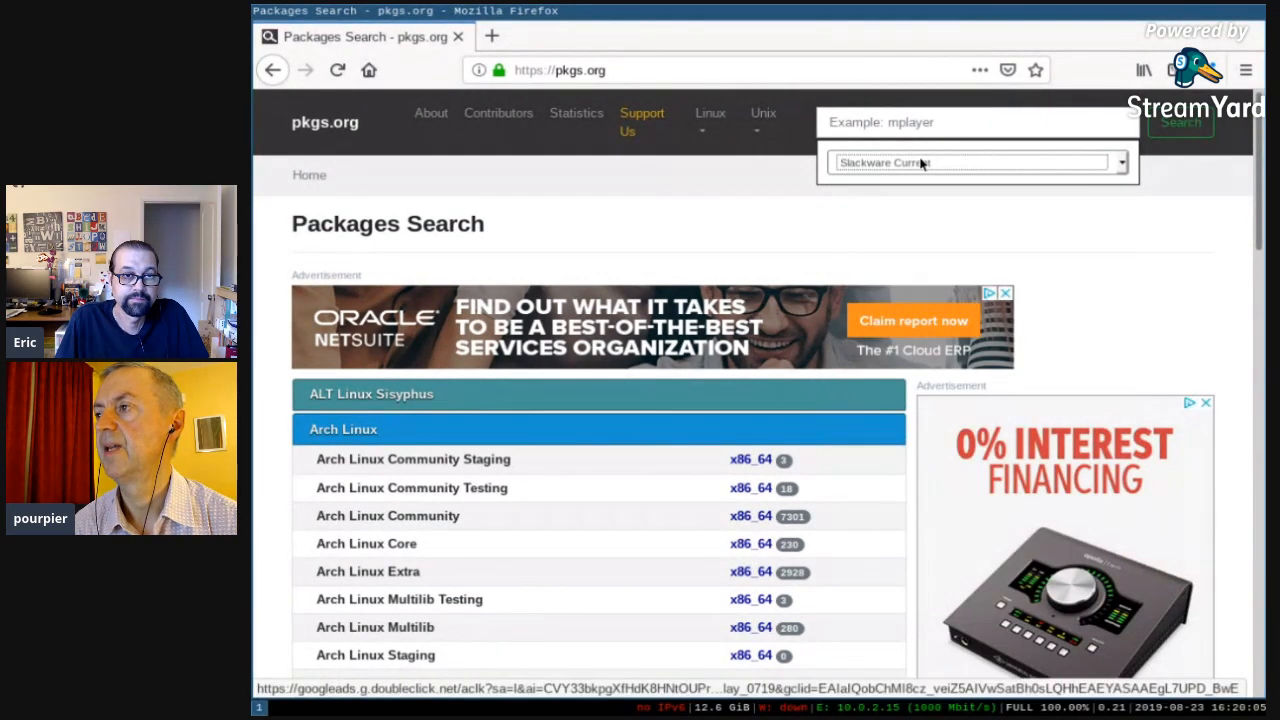
left_click(901, 101)
type("smplayer")
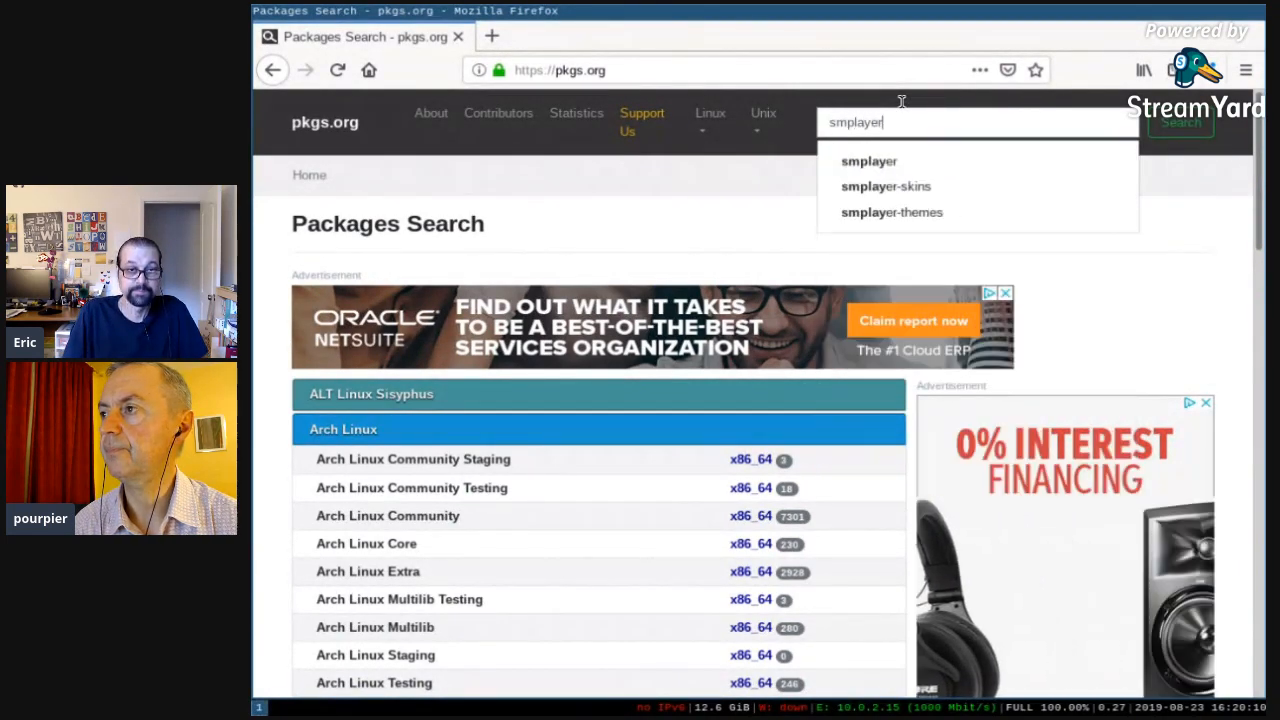
key("Return")
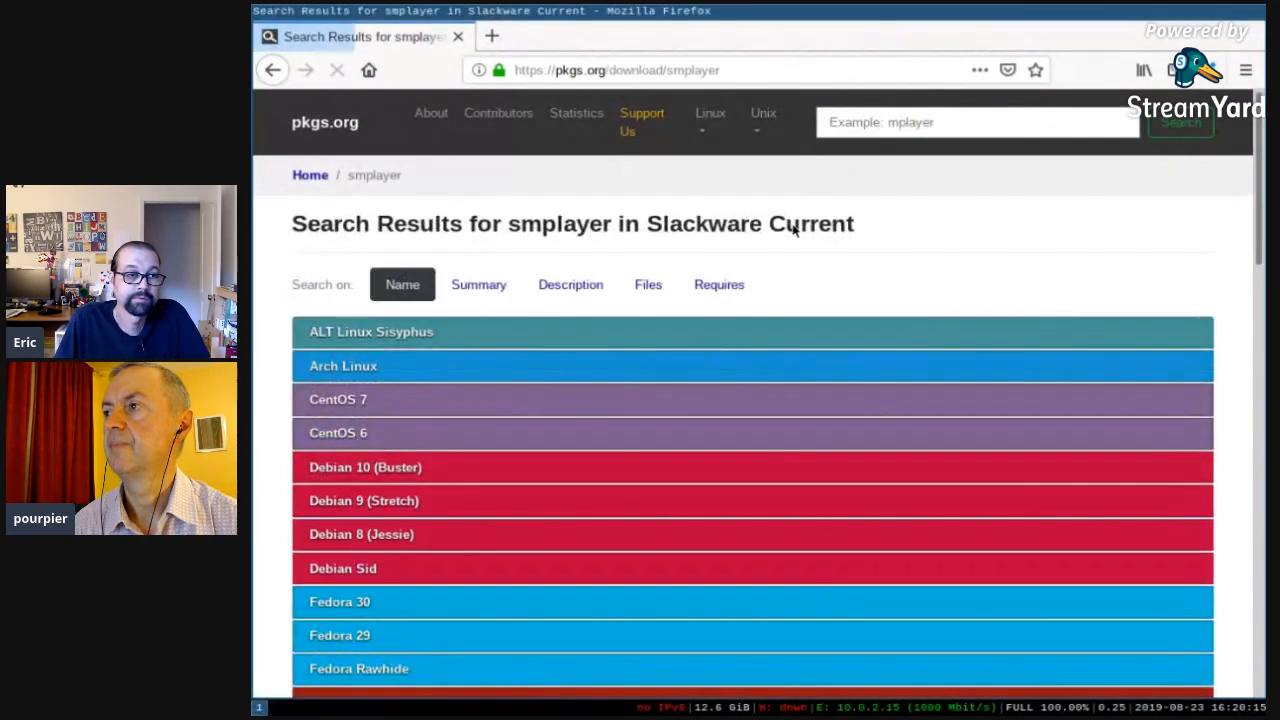
Step: Open the Slackonly x86_64 package smplayer-17.9.0-x86_64-1_slonly.txz from the Slackware Current results
scroll(752, 350, "down", 3)
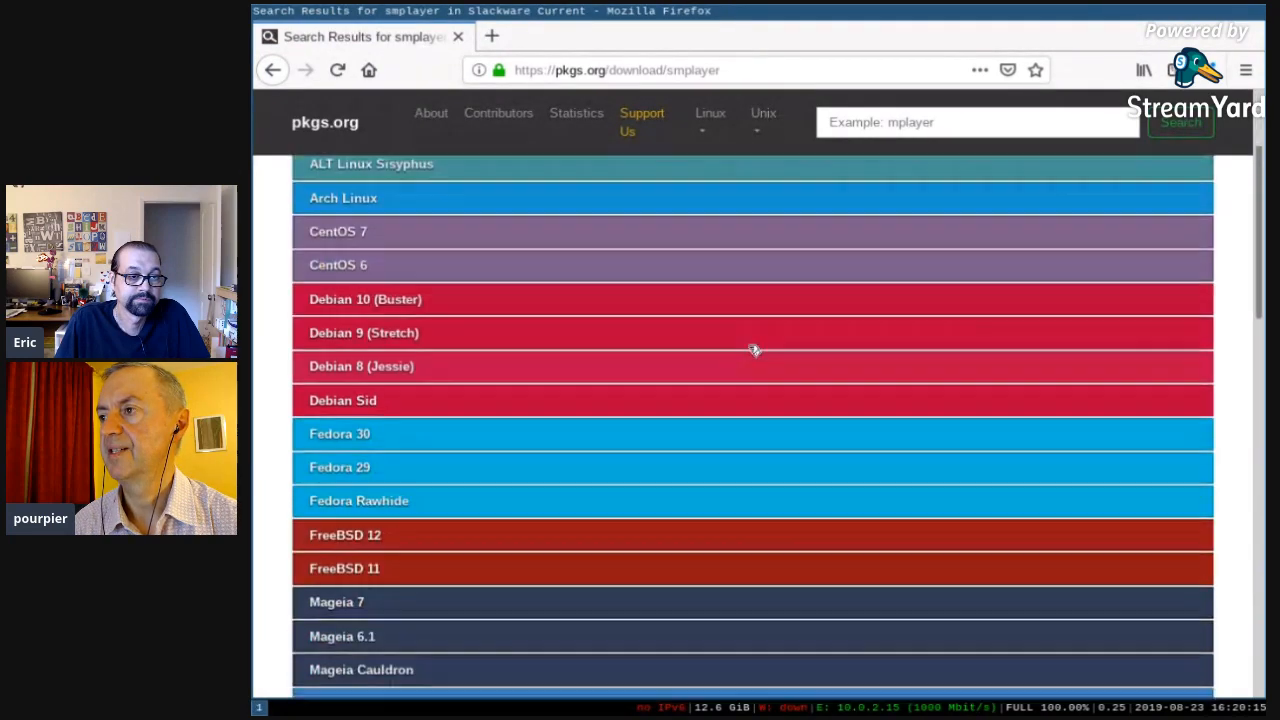
scroll(752, 350, "down", 5)
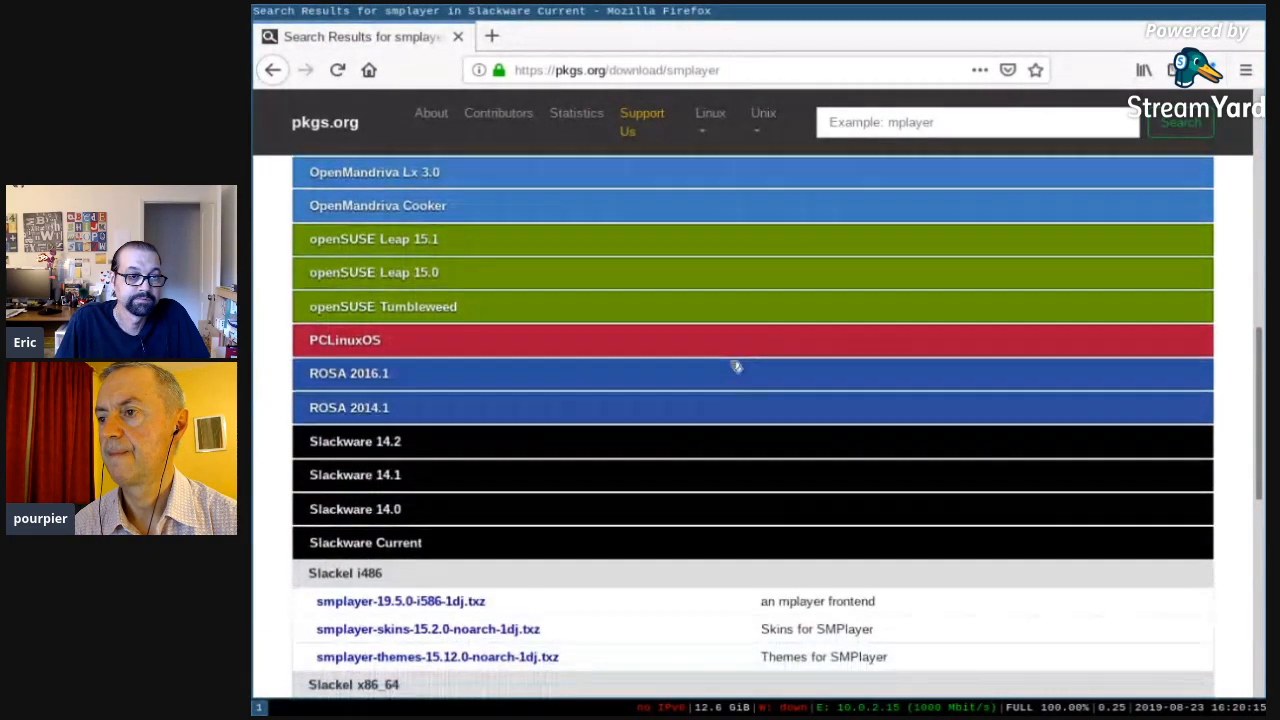
scroll(571, 517, "down", 1)
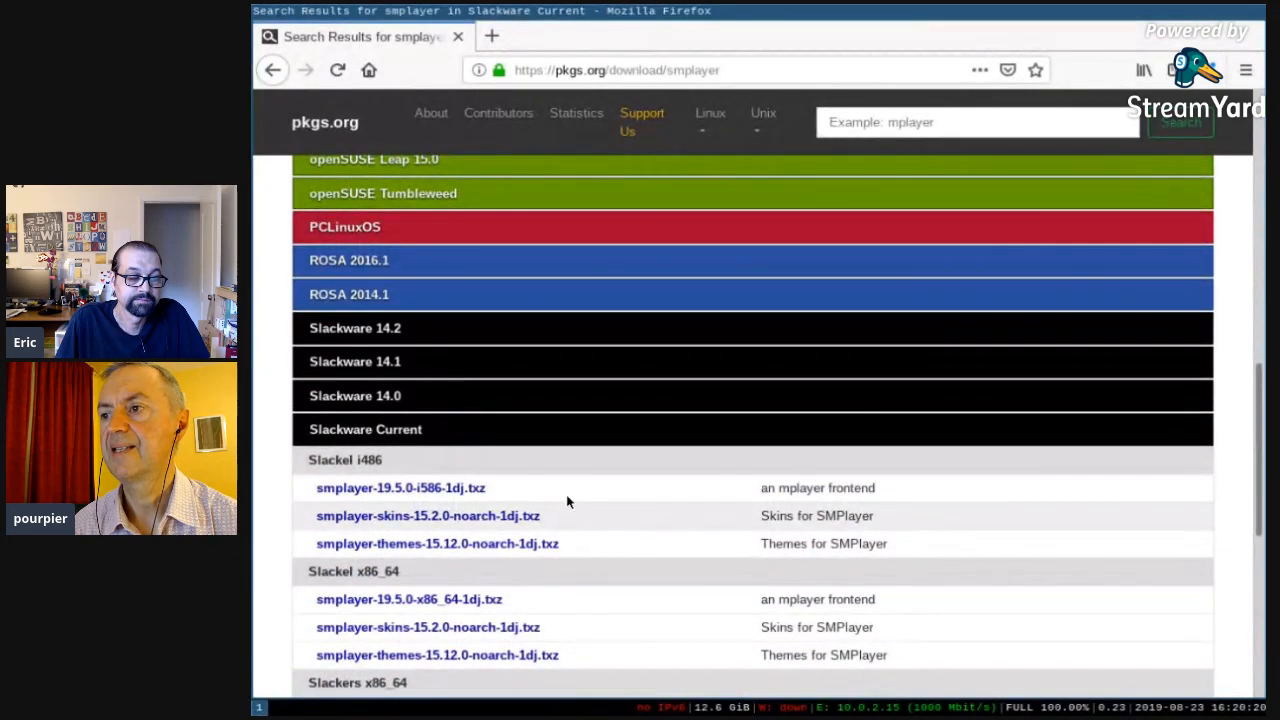
scroll(575, 470, "down", 1)
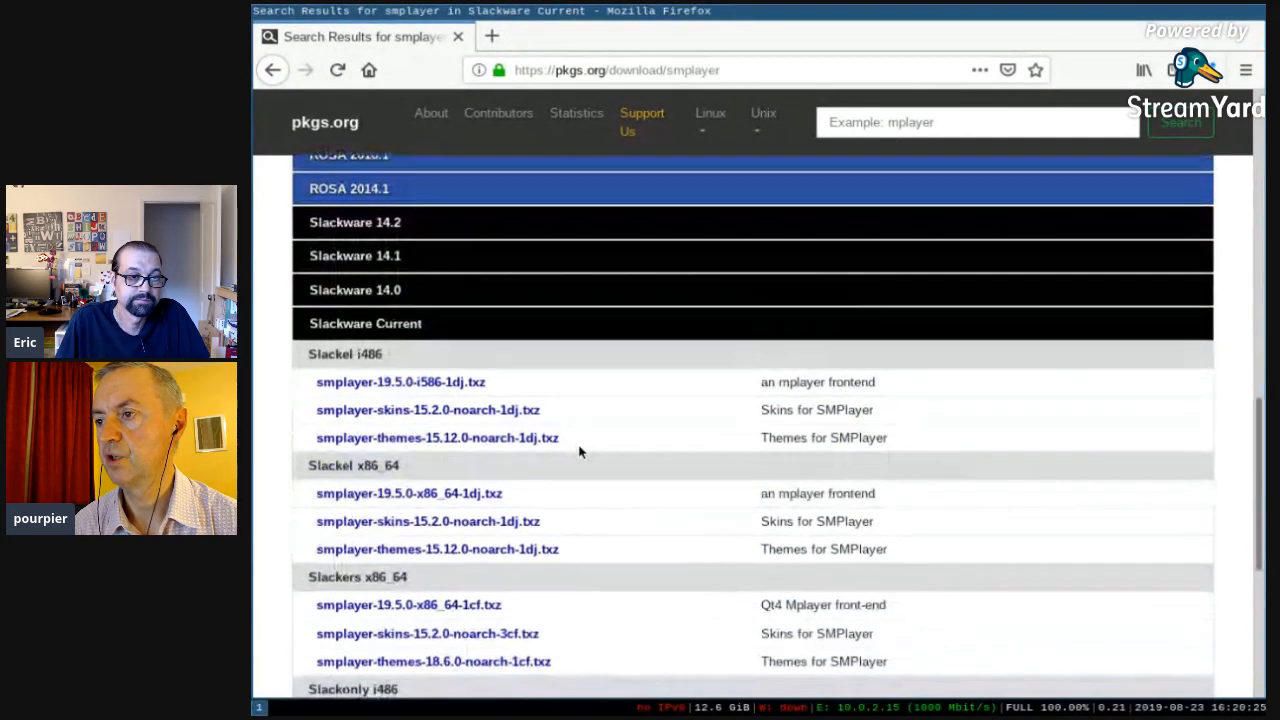
scroll(579, 452, "down", 1)
scroll(578, 450, "down", 2)
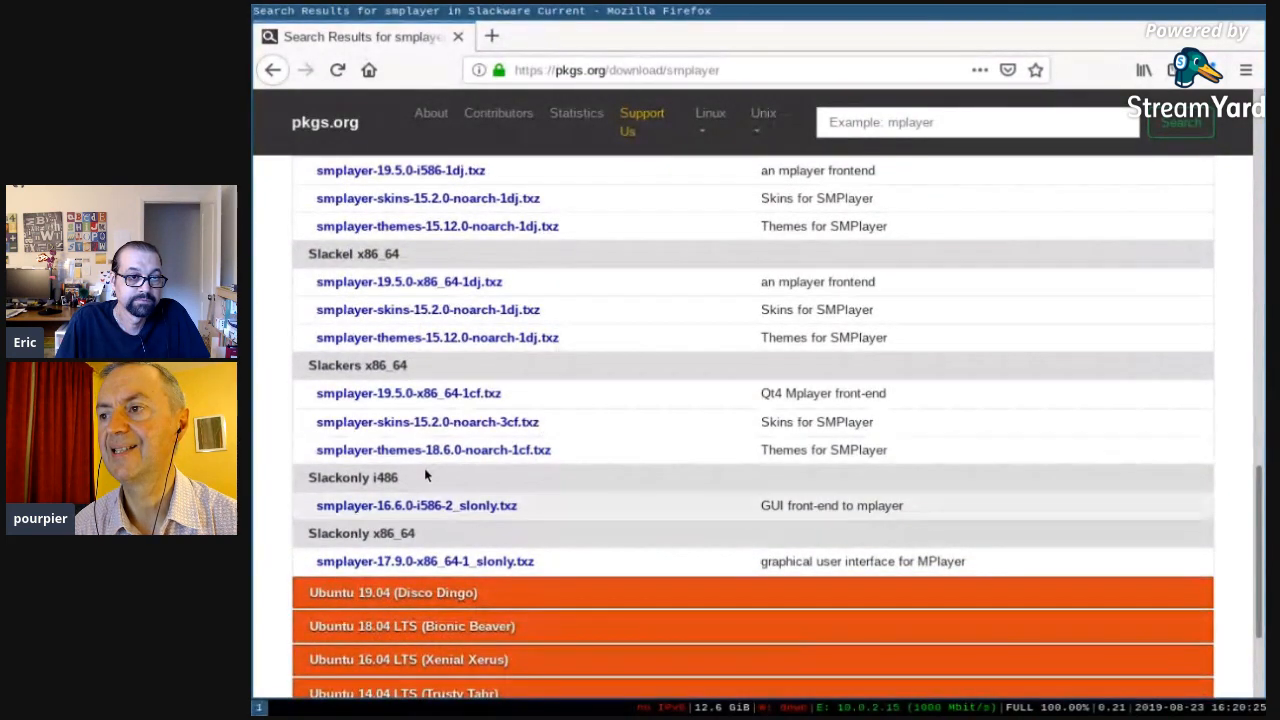
left_click(357, 540)
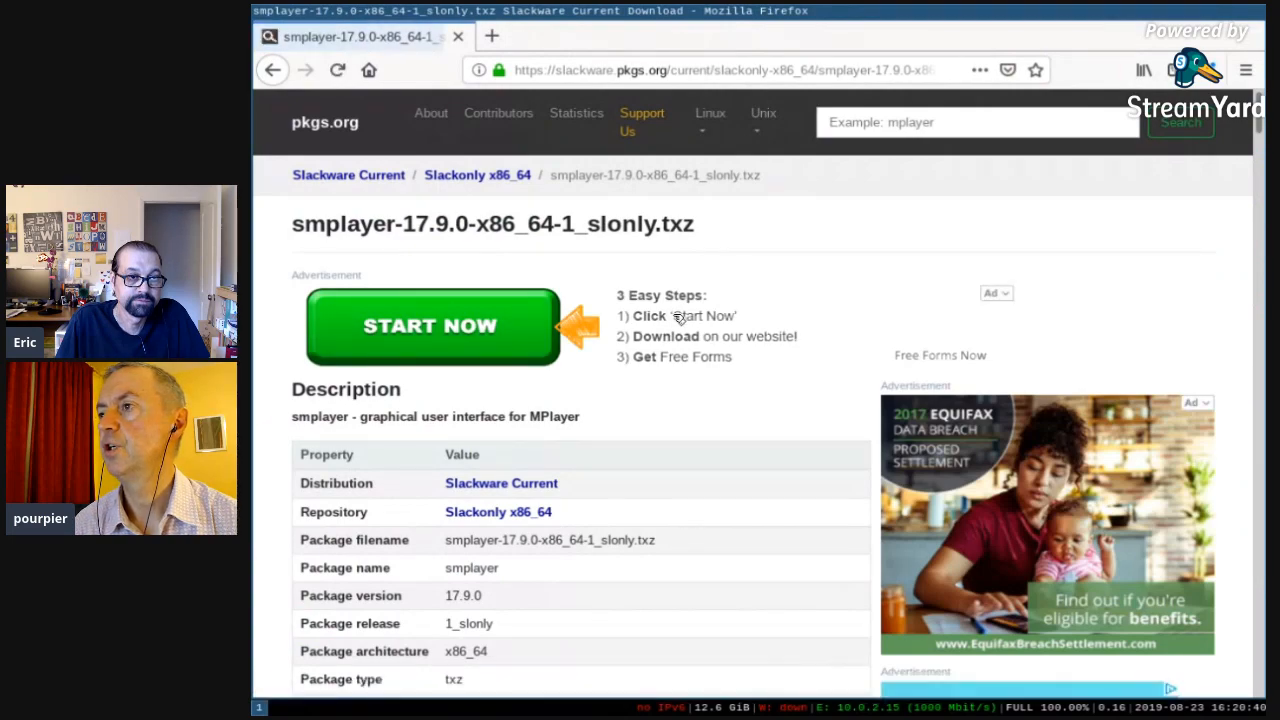
Step: Download the binary package smplayer-17.9.0-x86_64-1_slonly.txz from its package page and dismiss the downloads list
scroll(690, 374, "down", 2)
scroll(690, 374, "down", 4)
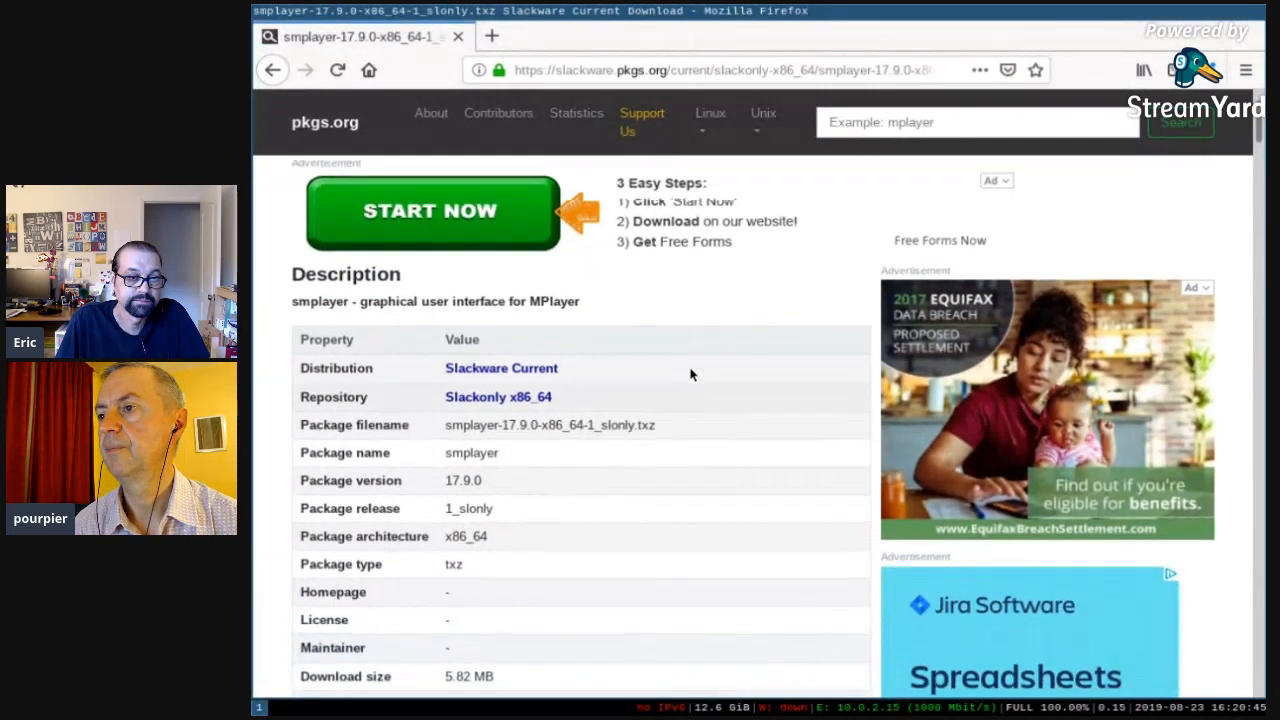
scroll(690, 374, "down", 5)
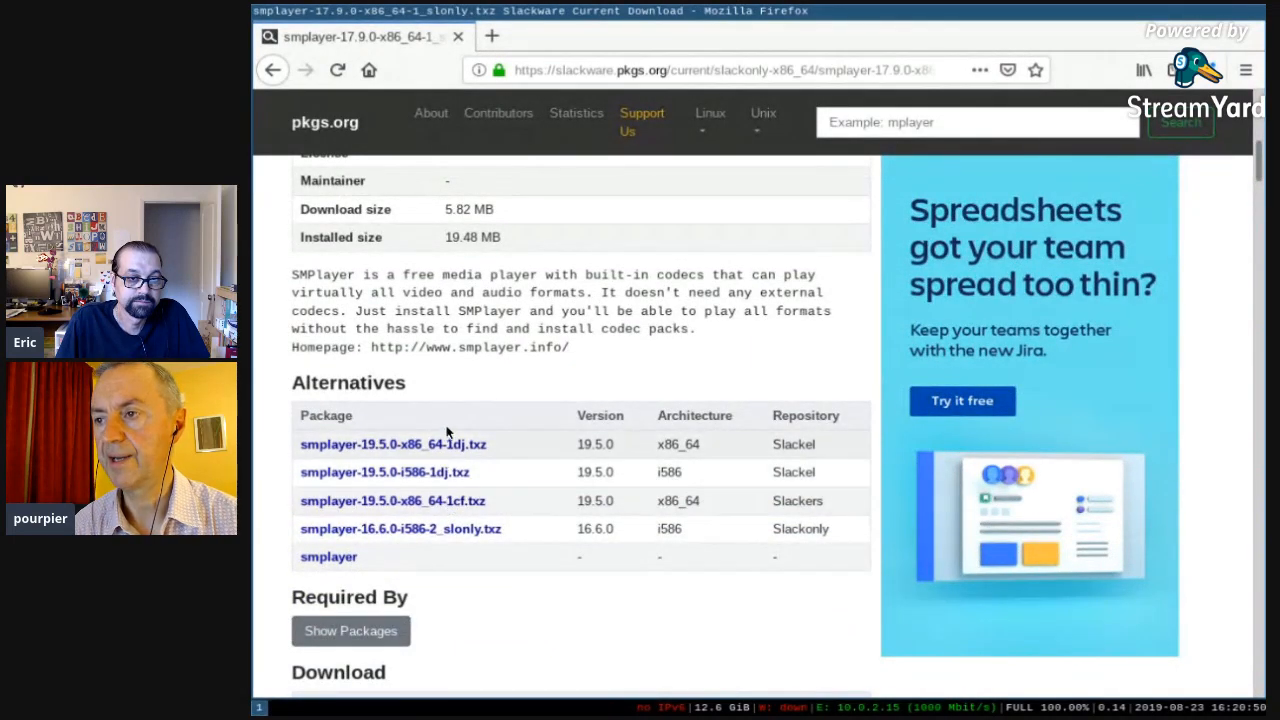
scroll(503, 508, "down", 1)
scroll(500, 505, "down", 3)
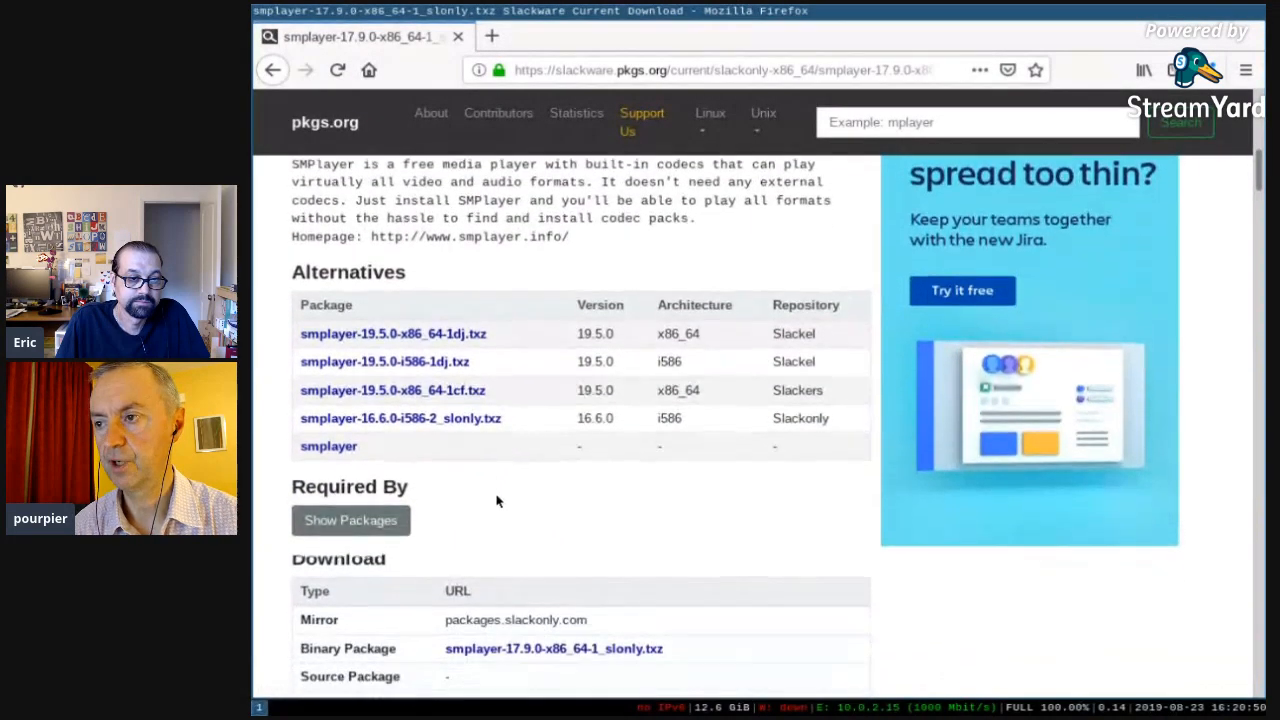
scroll(538, 392, "down", 2)
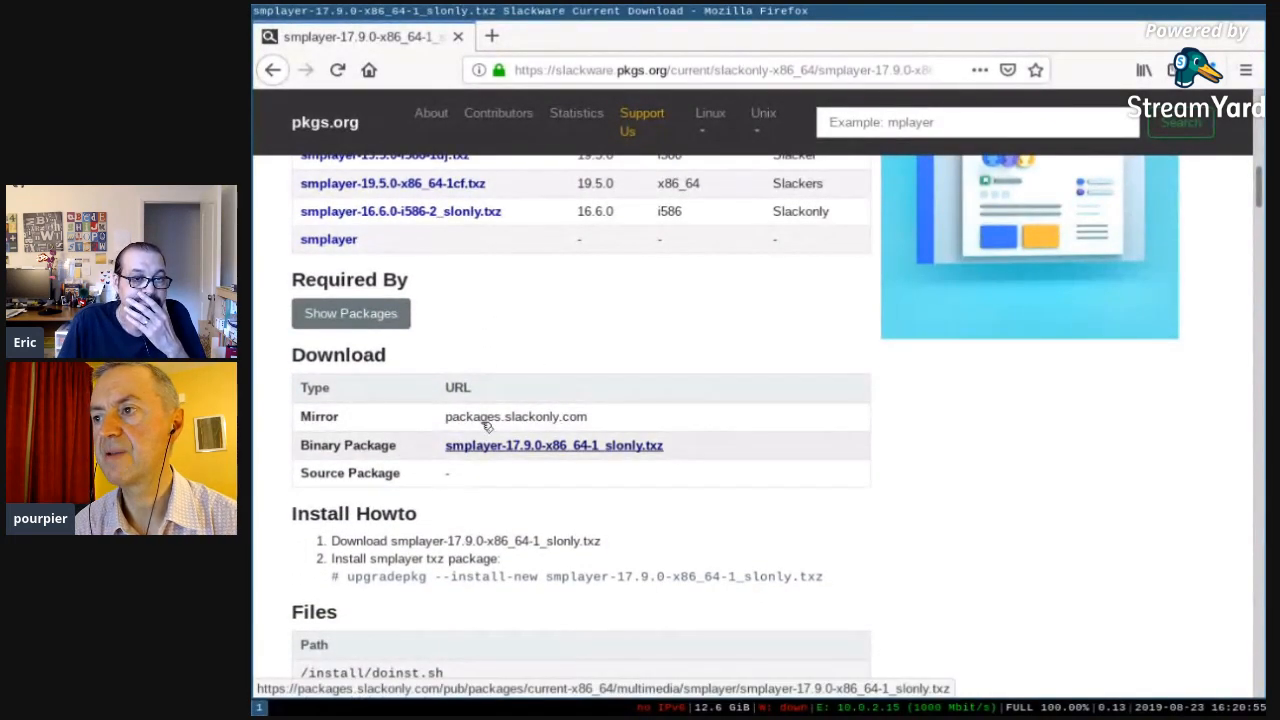
left_click(484, 445)
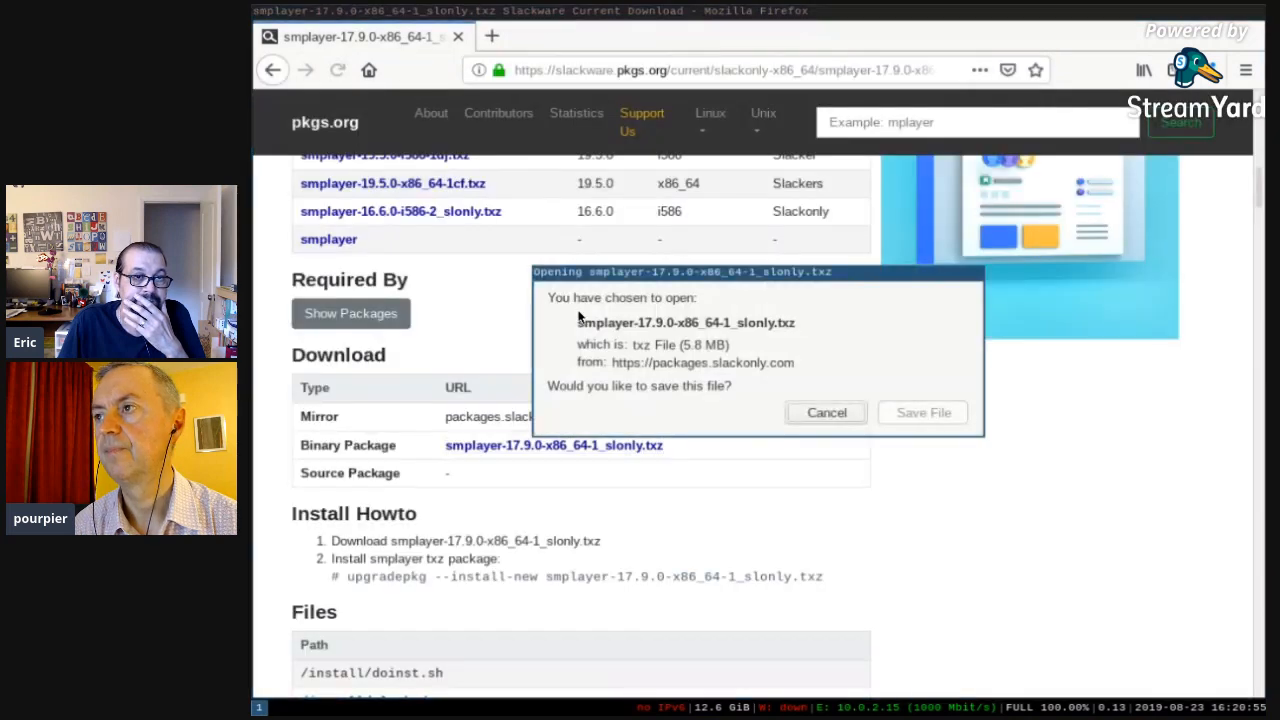
left_click(921, 410)
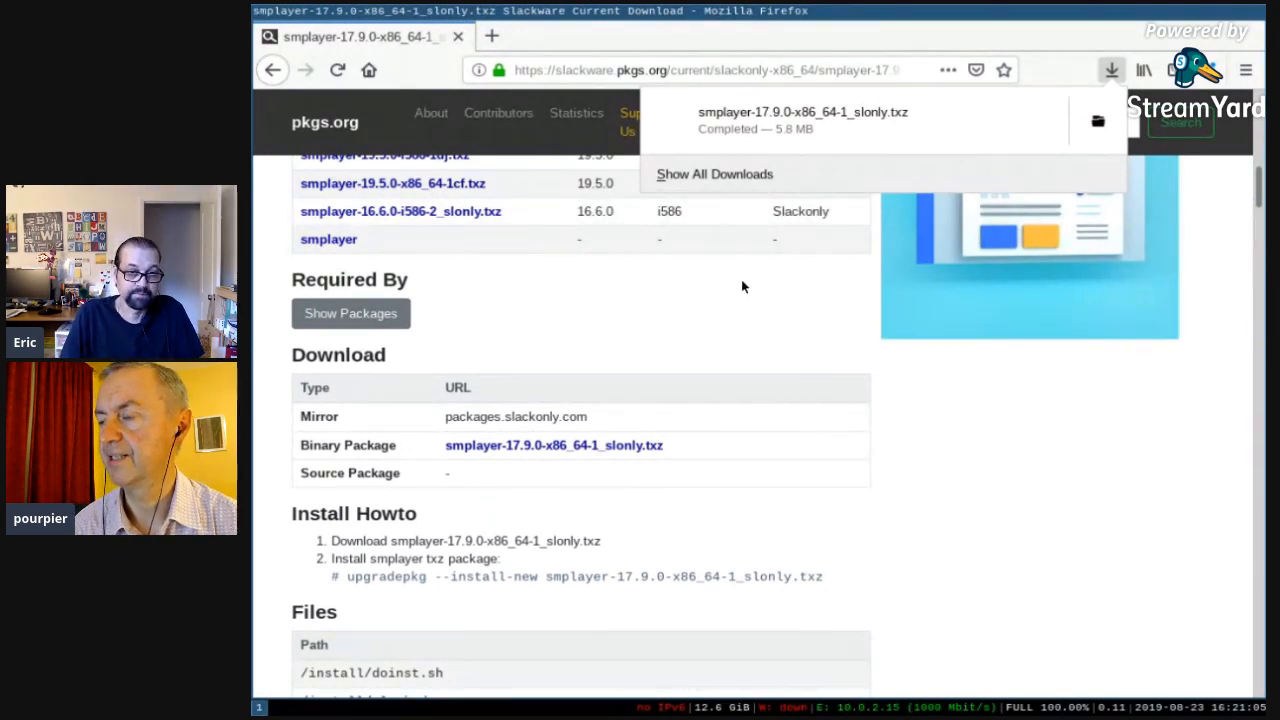
left_click(891, 471)
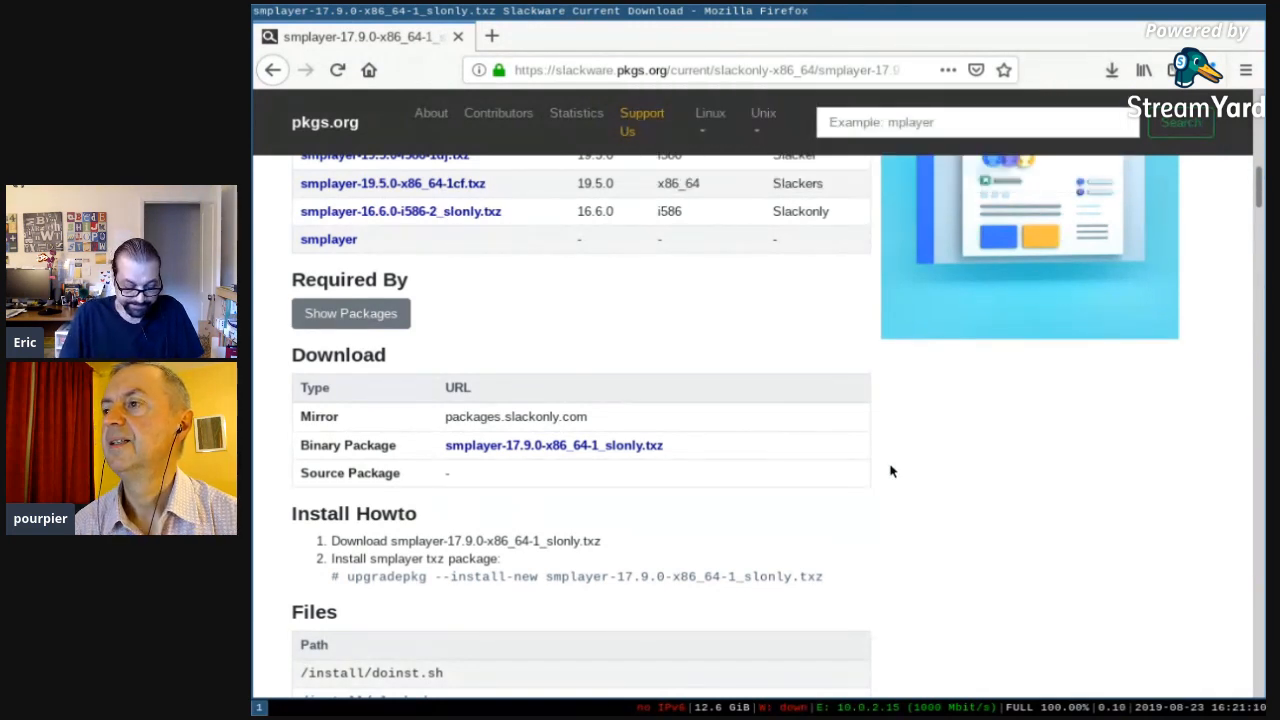
Step: Open a terminal on workspace 2, print the working directory, change into Downloads/ and list its files
key("super+2")
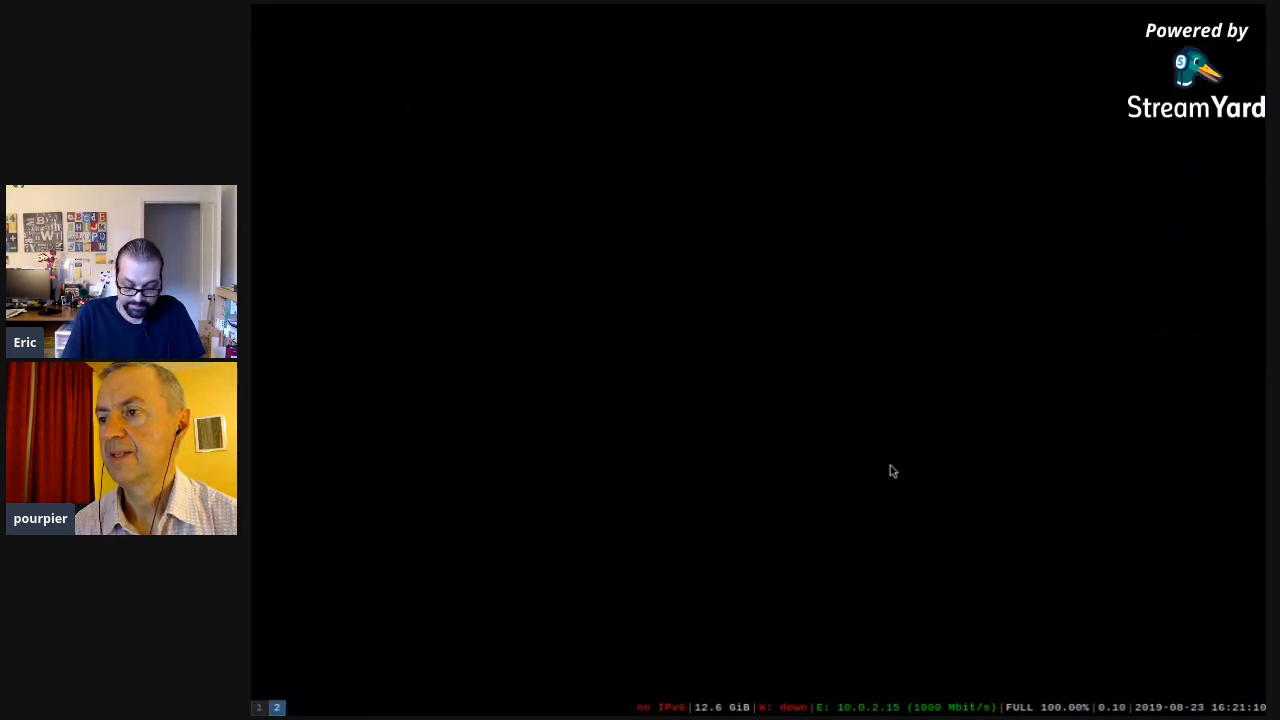
key("super+Return")
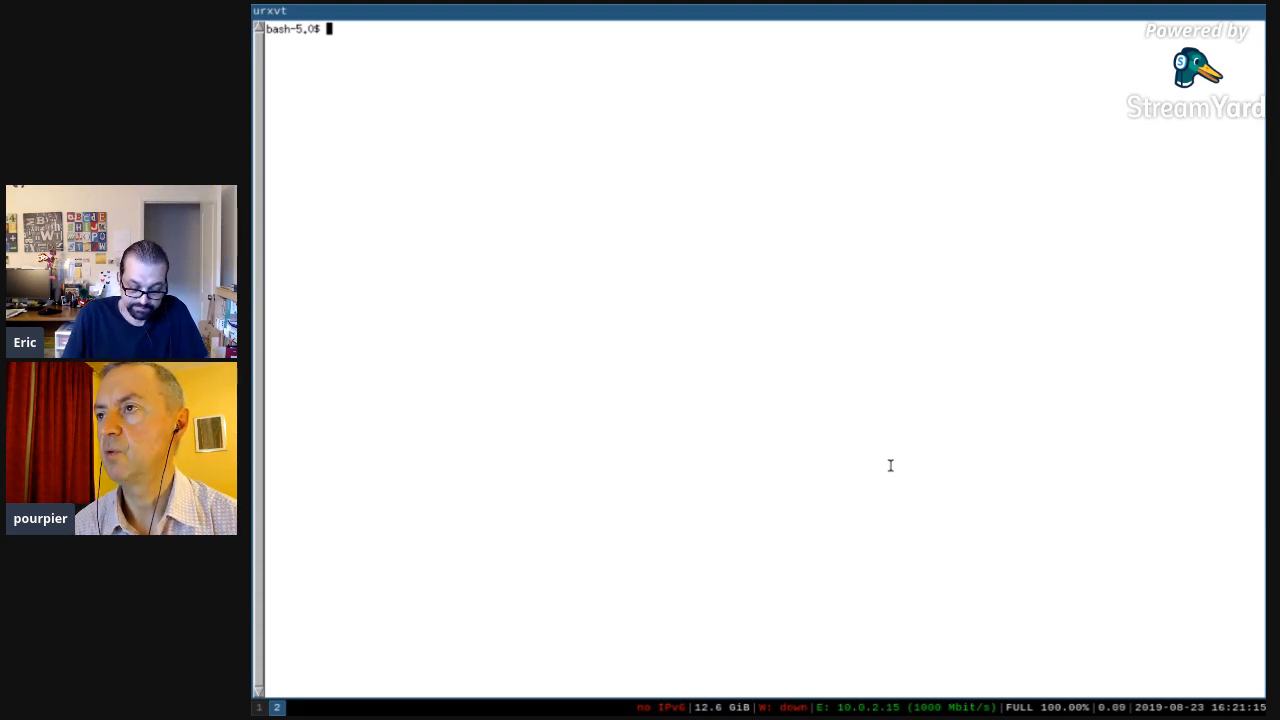
type("pwd")
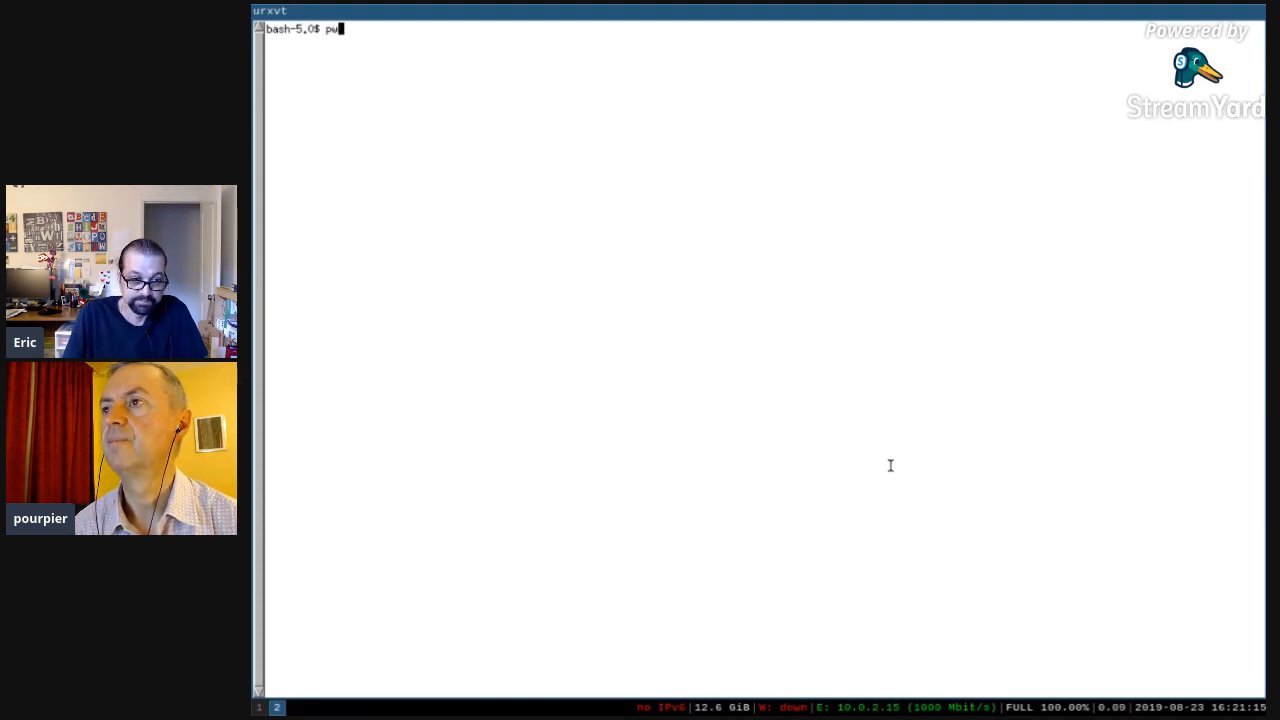
key("Return")
type("cd Downloads/")
key("Return")
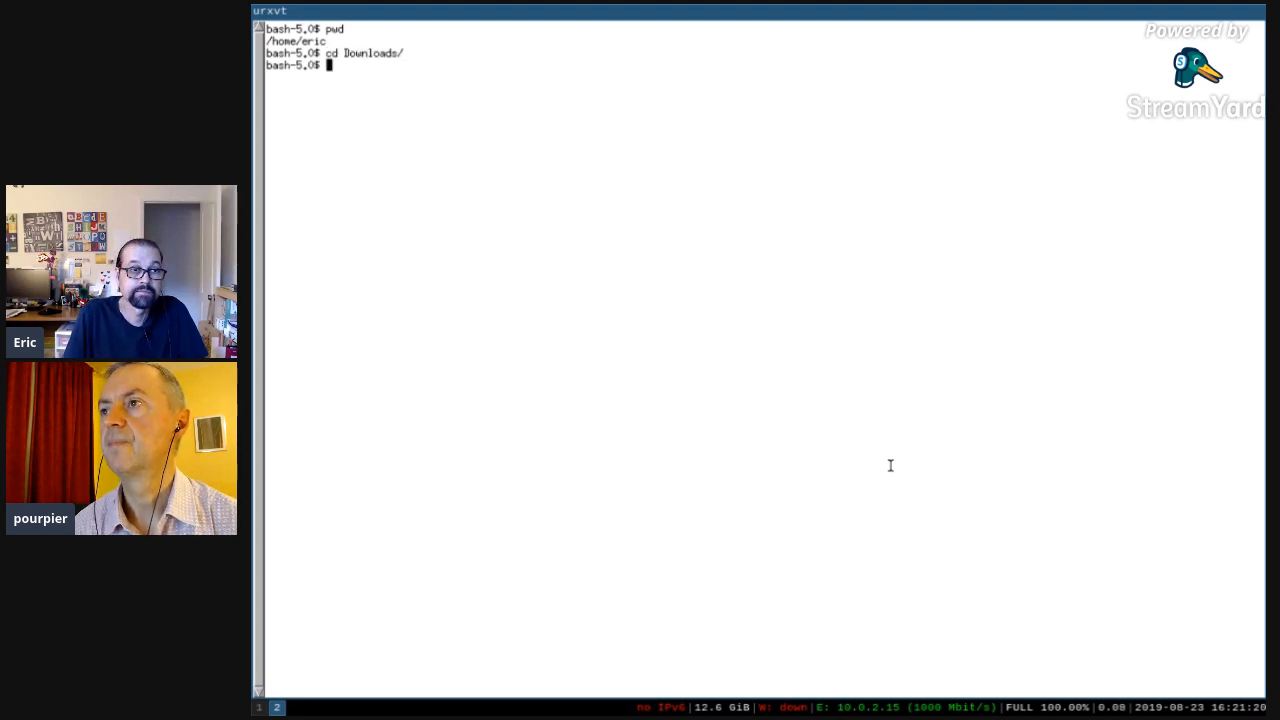
type("ls")
key("Return")
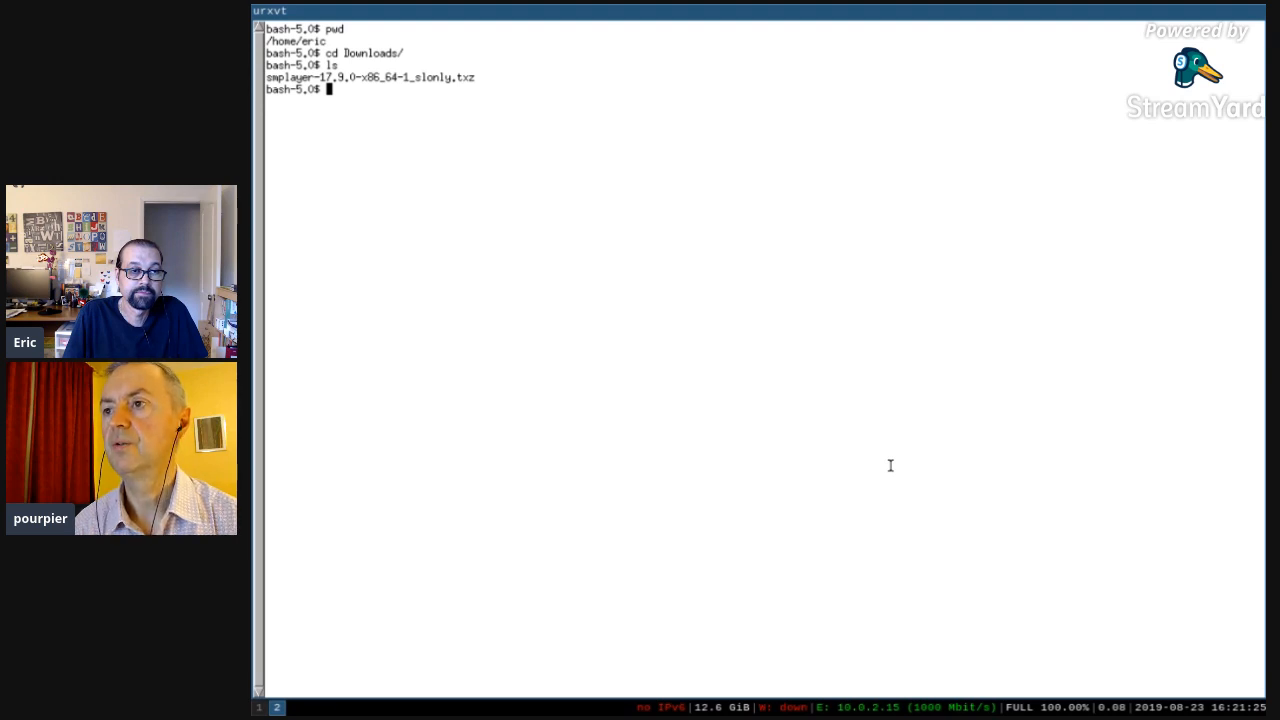
Step: Become the superuser in the terminal with su by entering the root password
type("su")
key("Return")
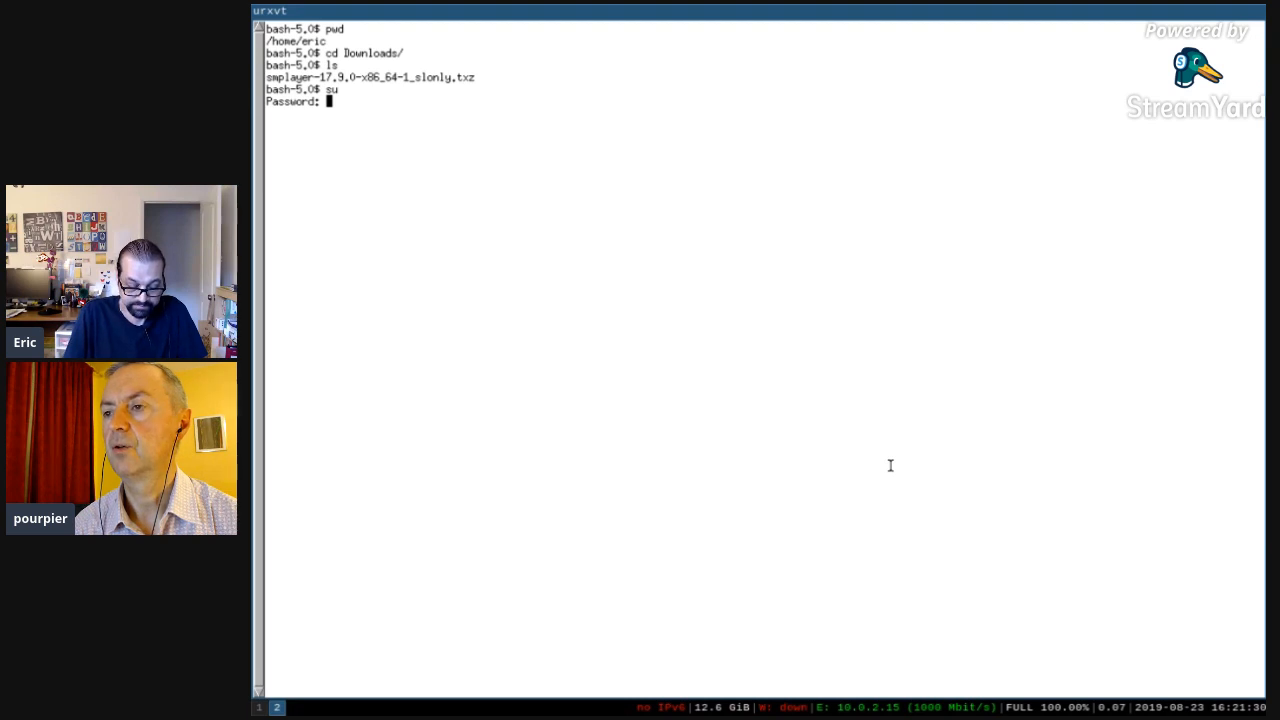
key("Return")
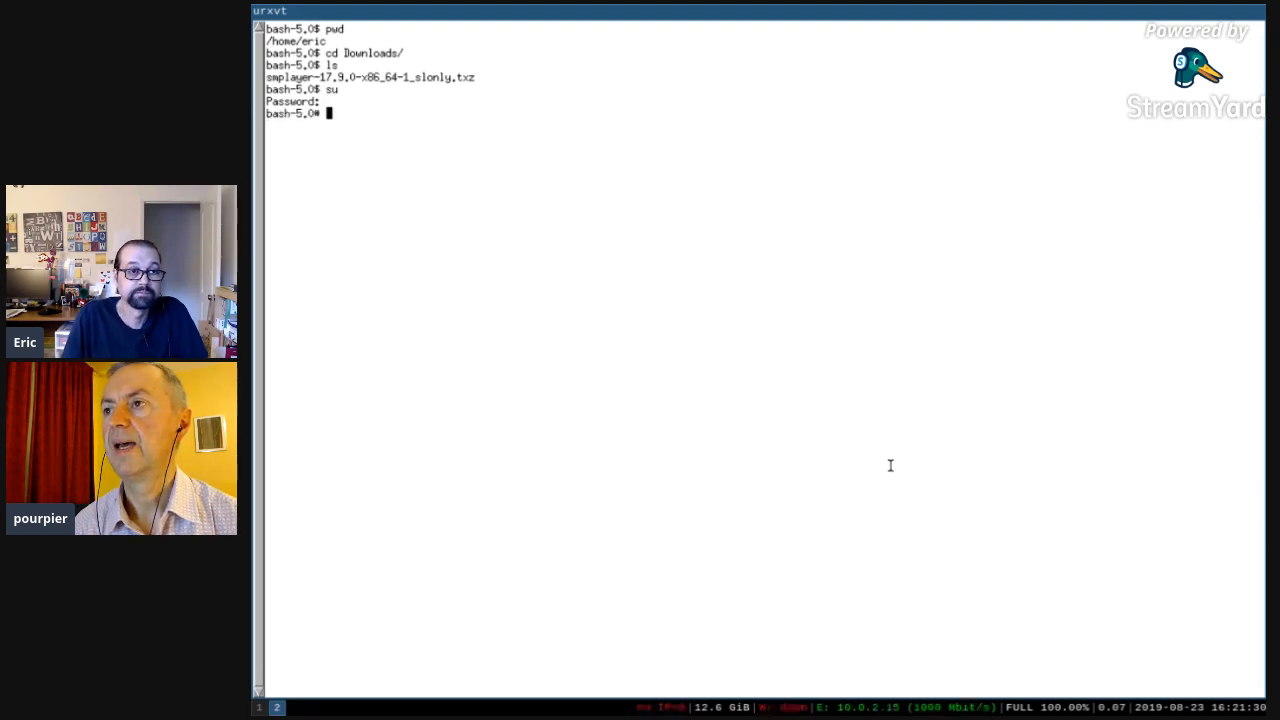
Step: Install the downloaded package smplayer-17.9.0-x86_64-1_slonly.txz with installpkg
type("inst")
type("all")
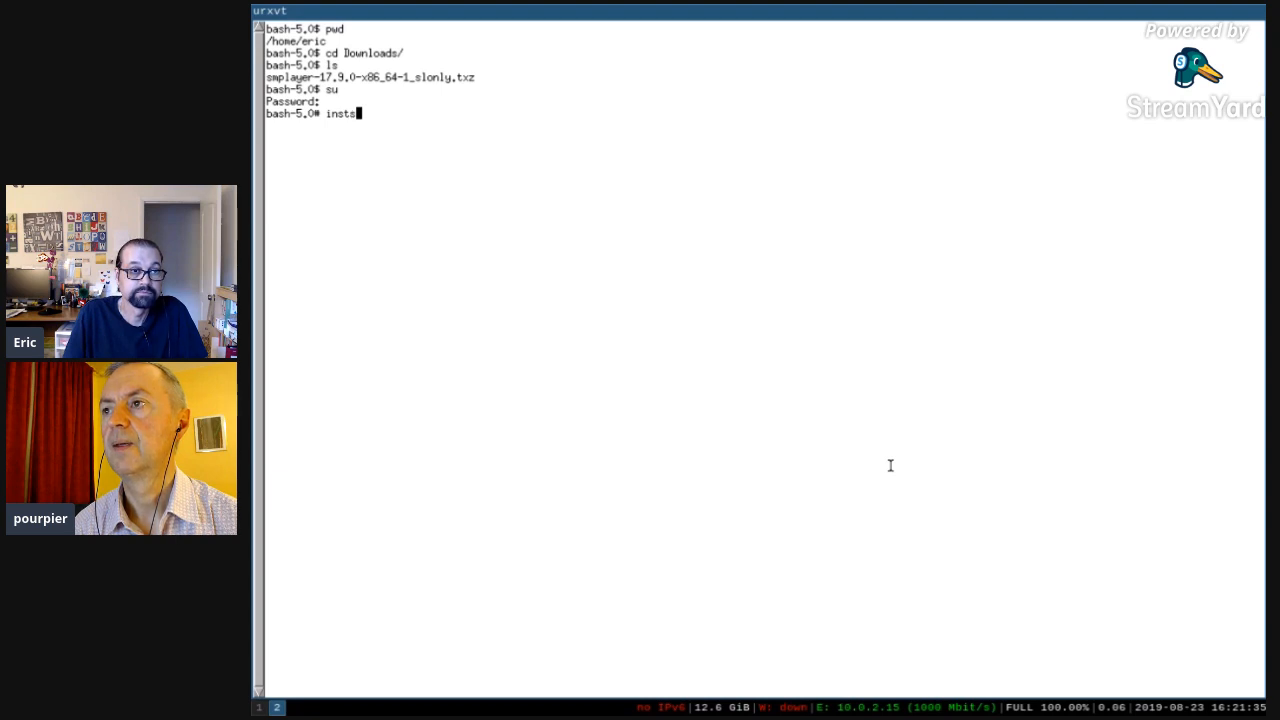
type("pkg ")
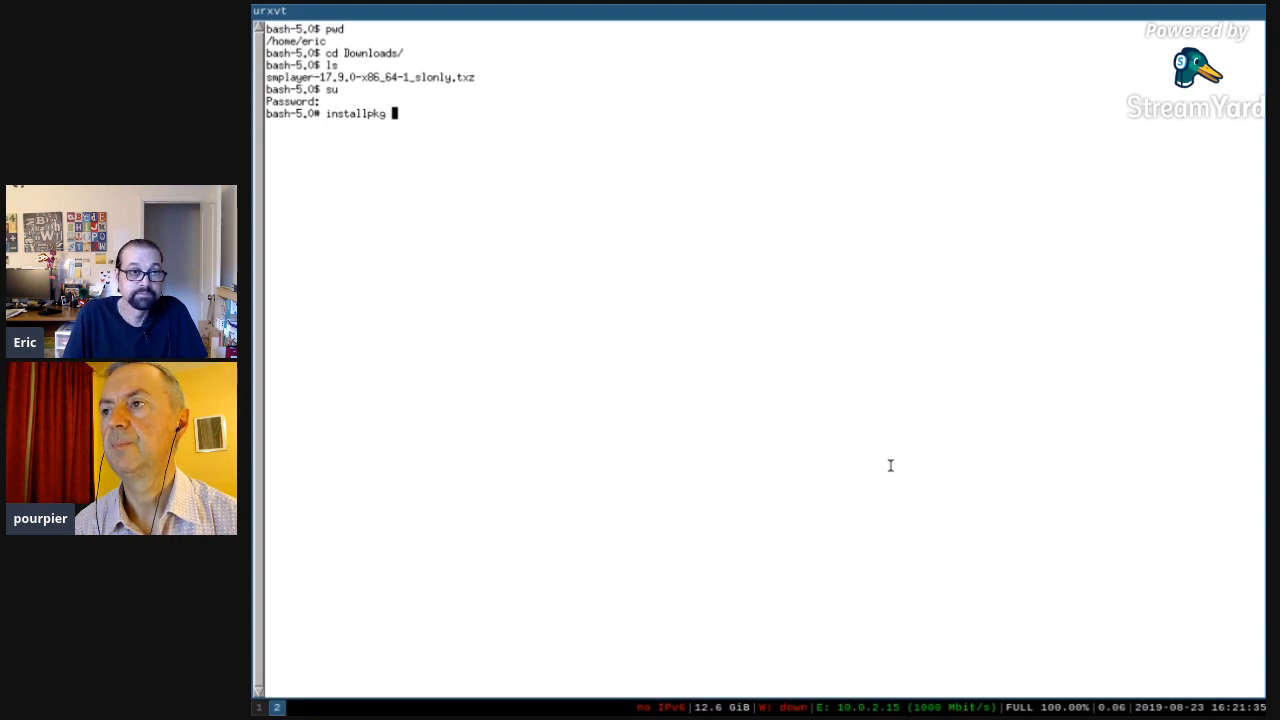
type("smp")
key("Tab")
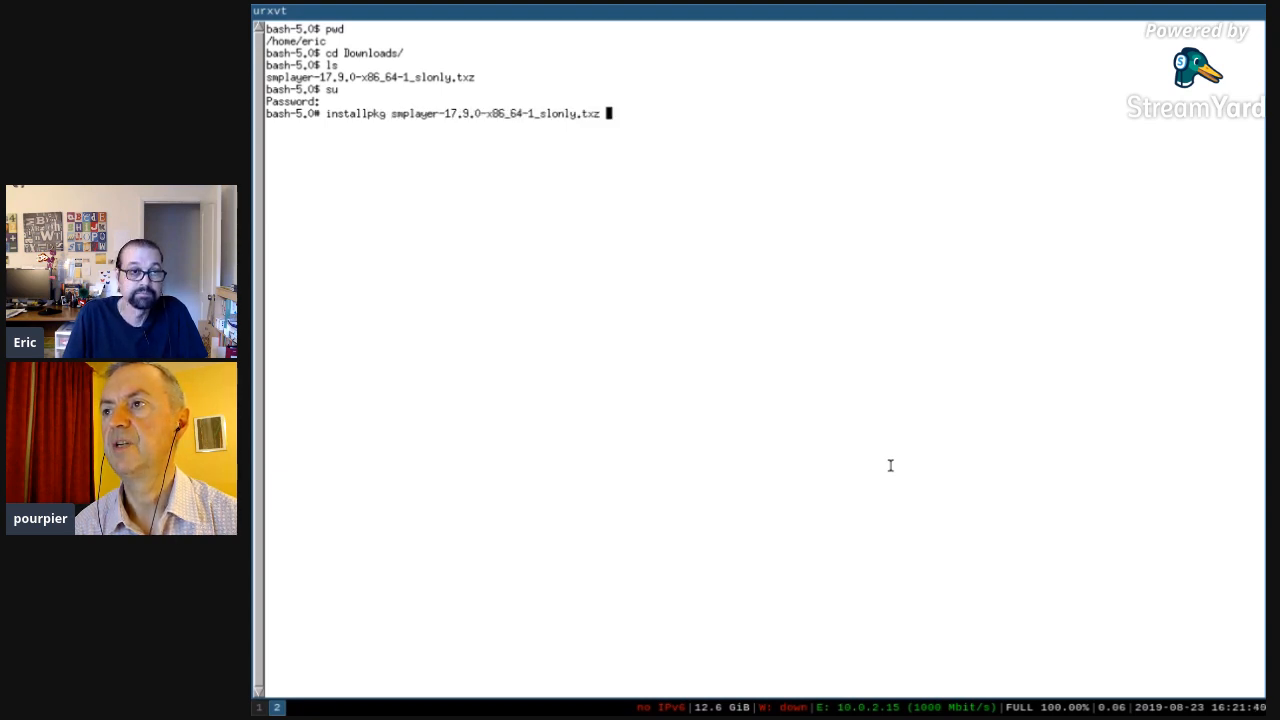
key("Return")
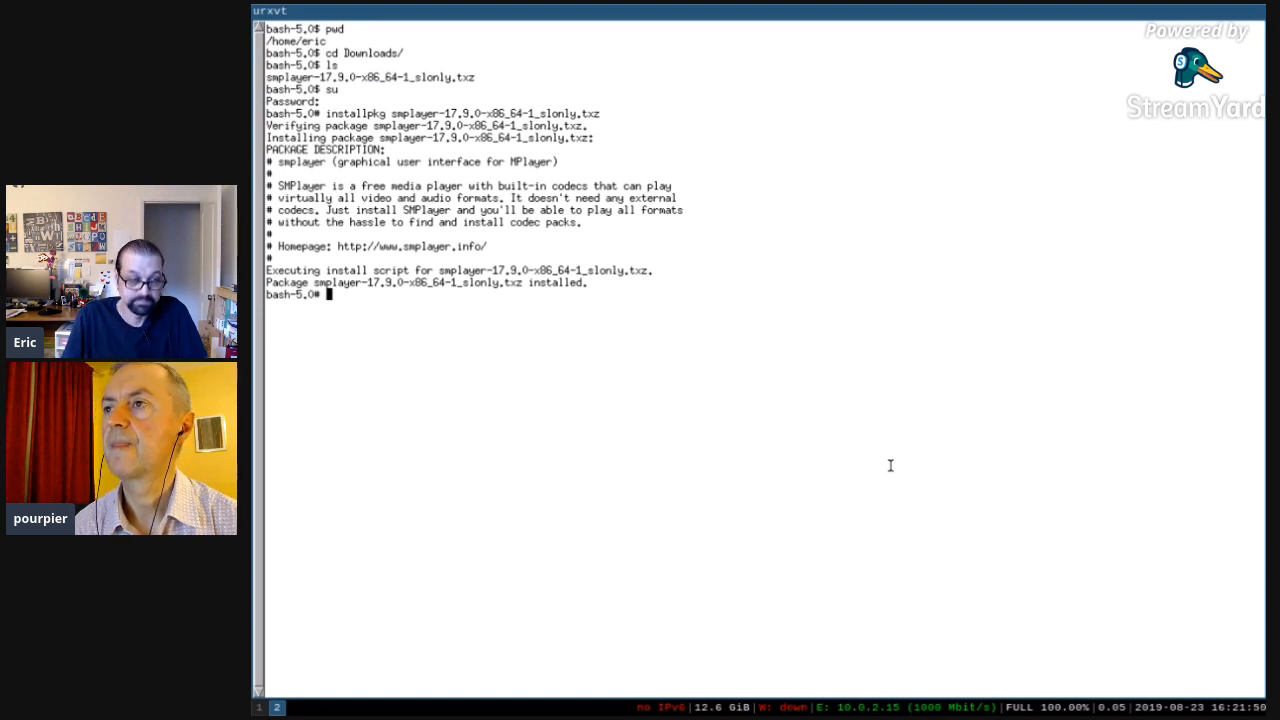
Step: Launch smplayer from the application launcher and decline to learn more about the new version
key("super+d")
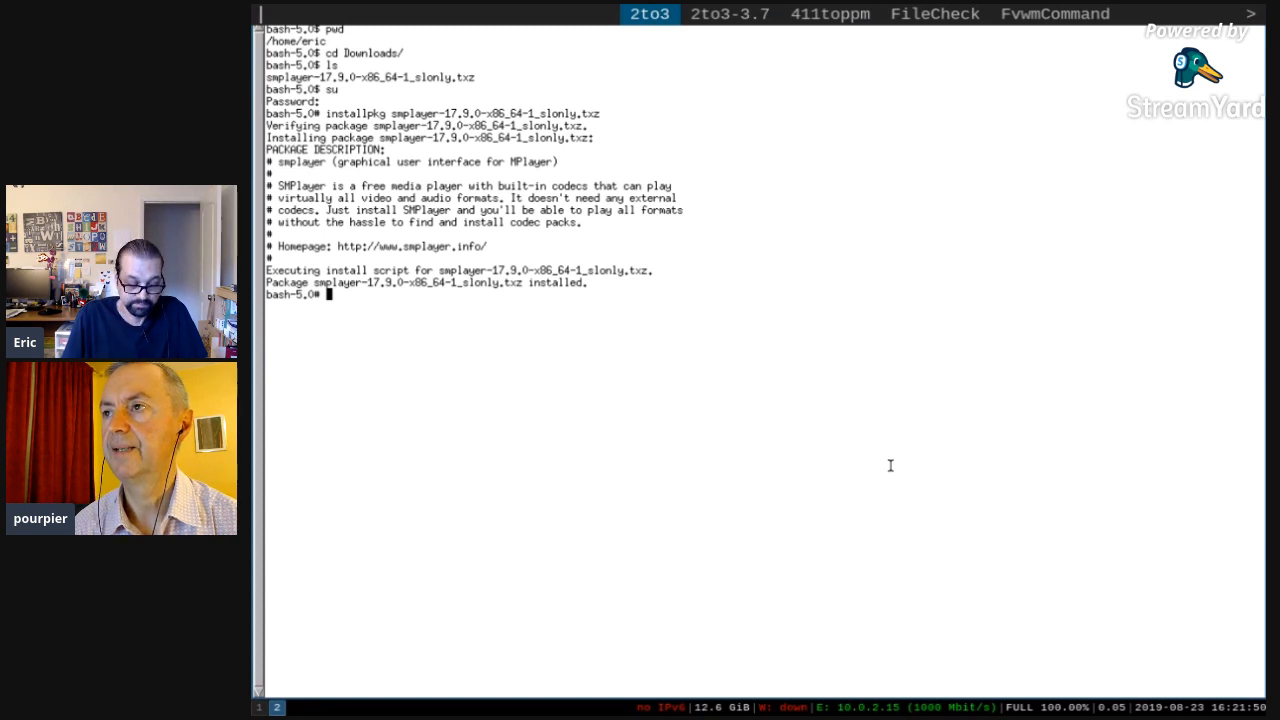
type("smpla")
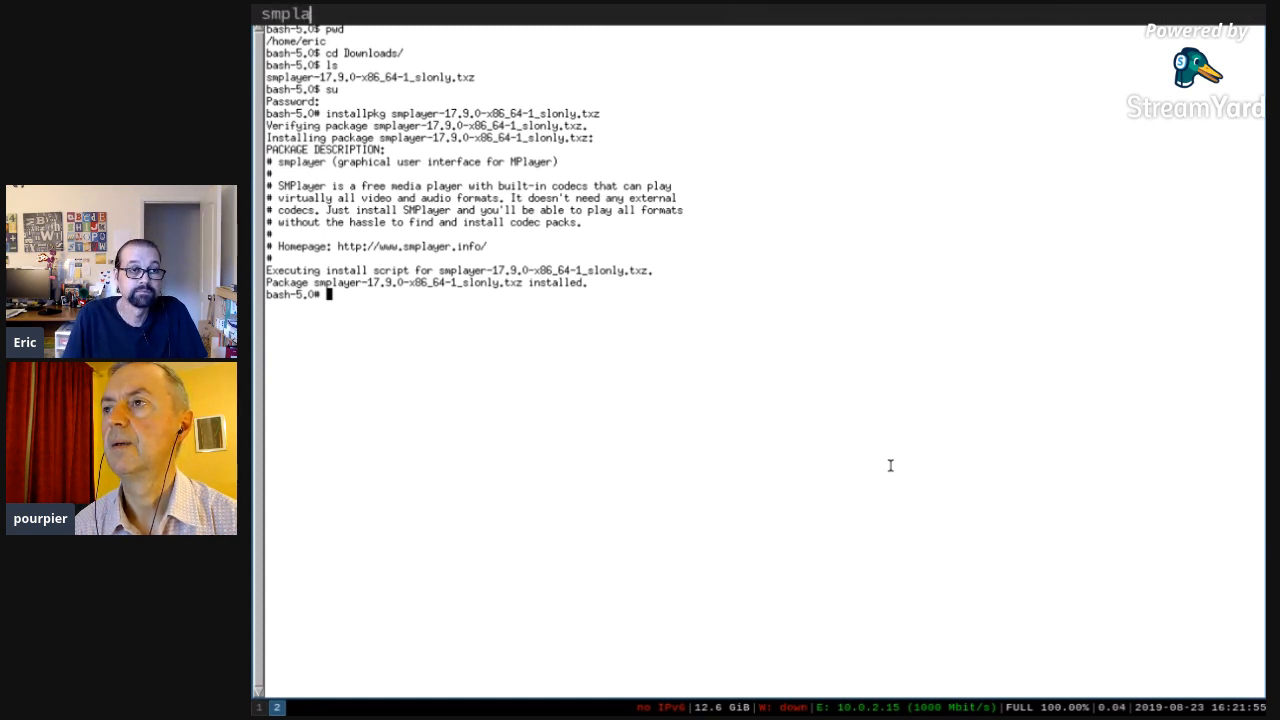
type("yer")
key("Return")
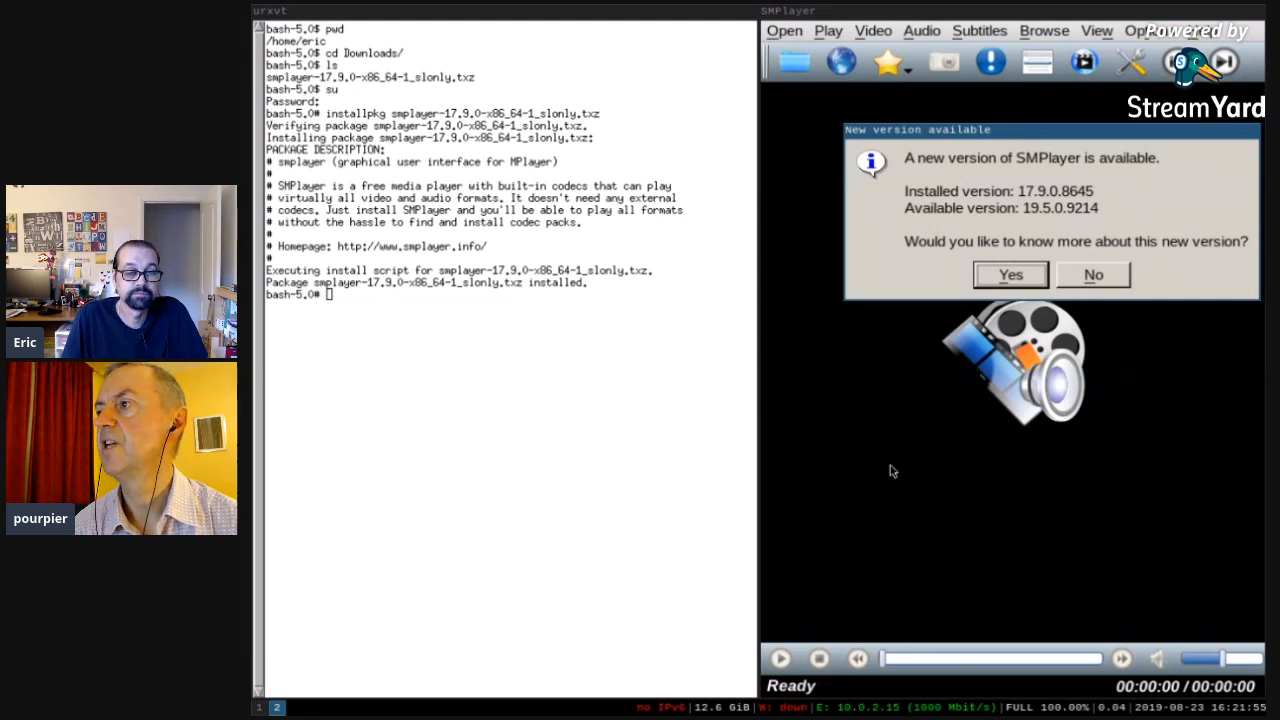
key("Tab")
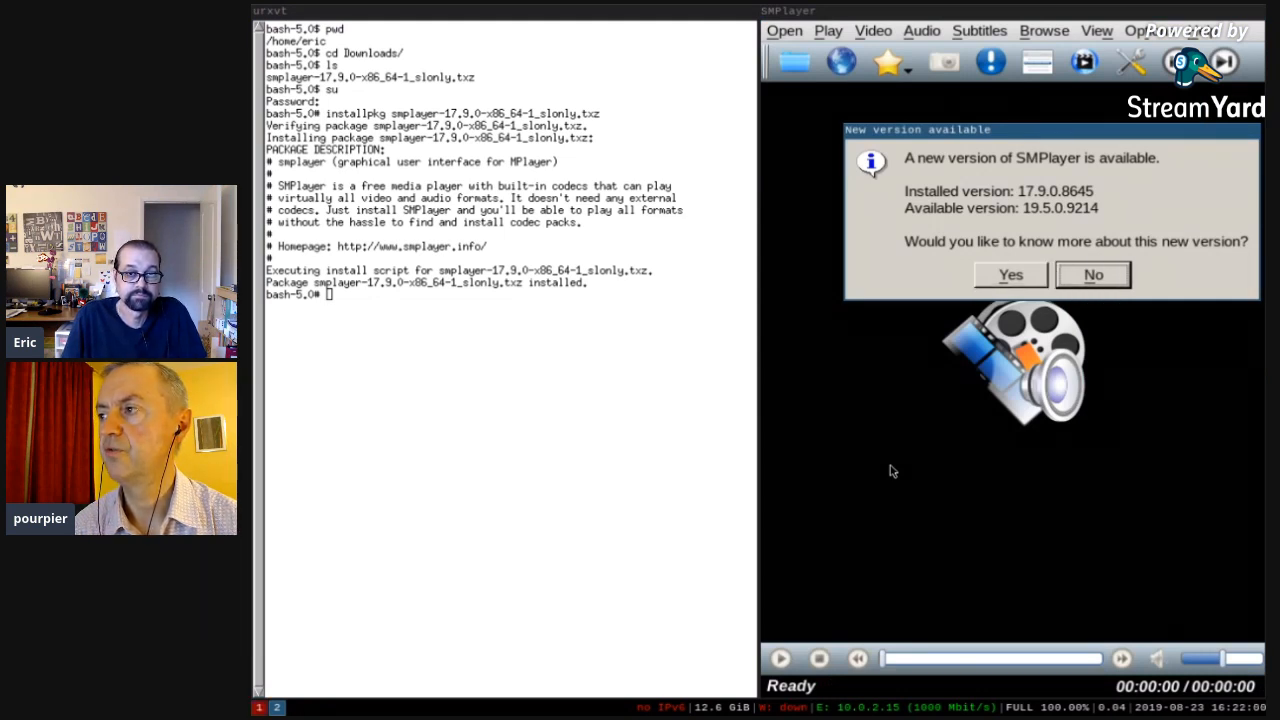
key("Return")
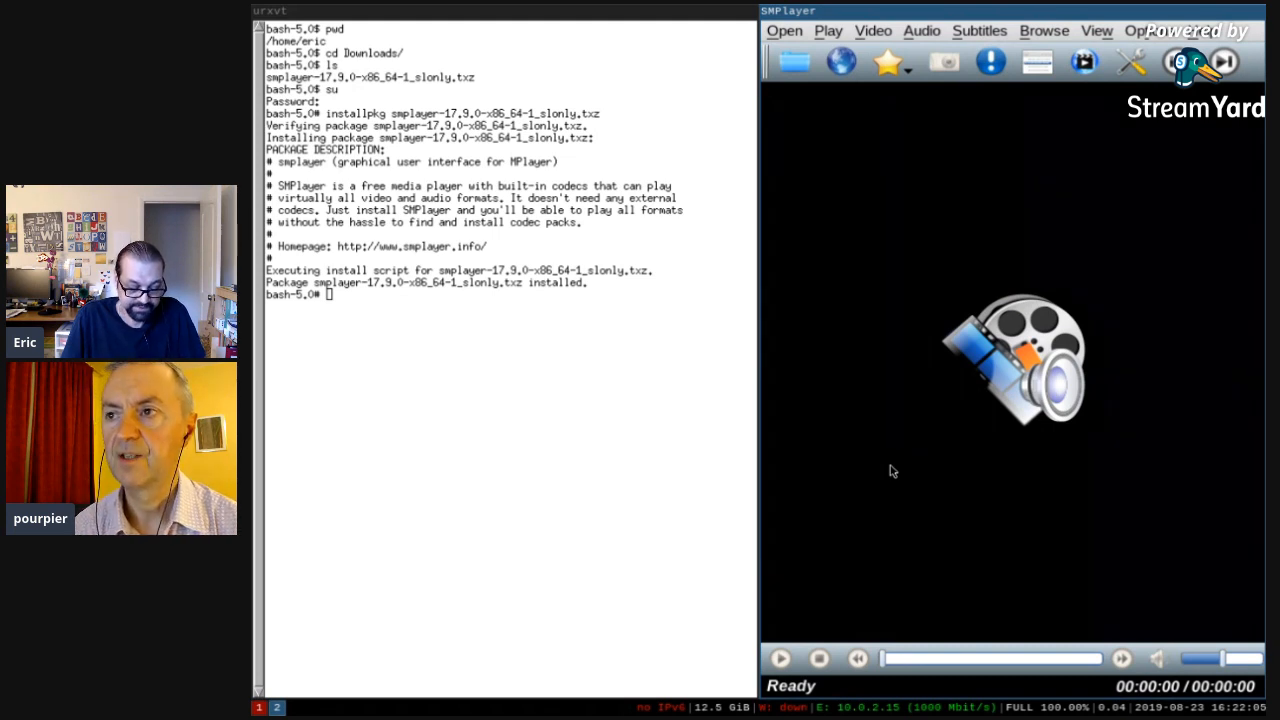
Step: Show the SMPlayer window fullscreen and restore it, and float and move it slightly before returning it to tiling
key("super+f")
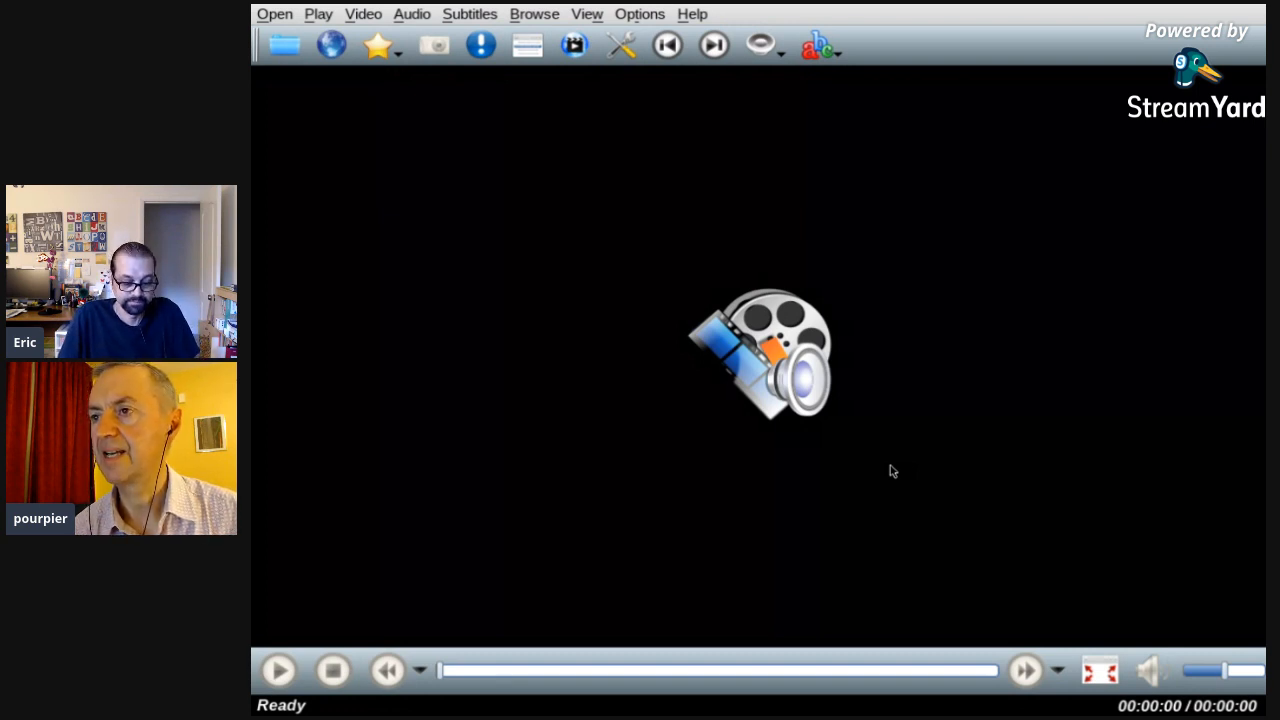
key("super+f")
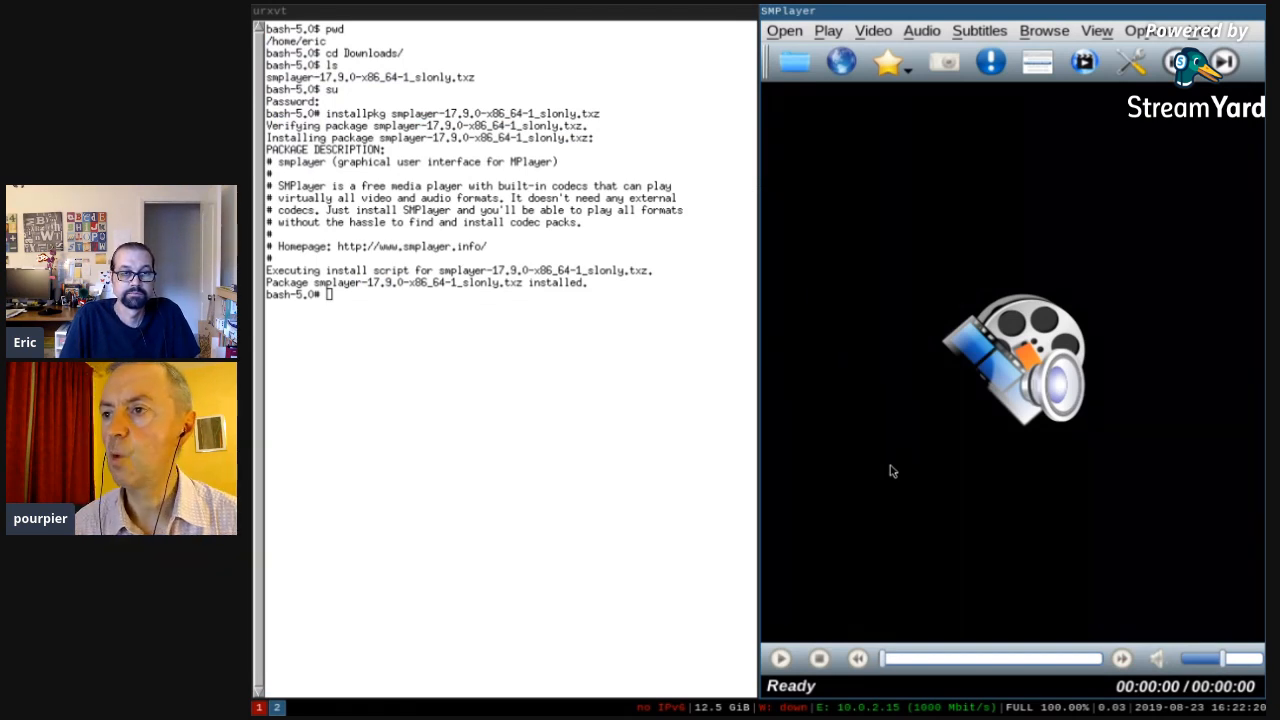
key("super+shift+space")
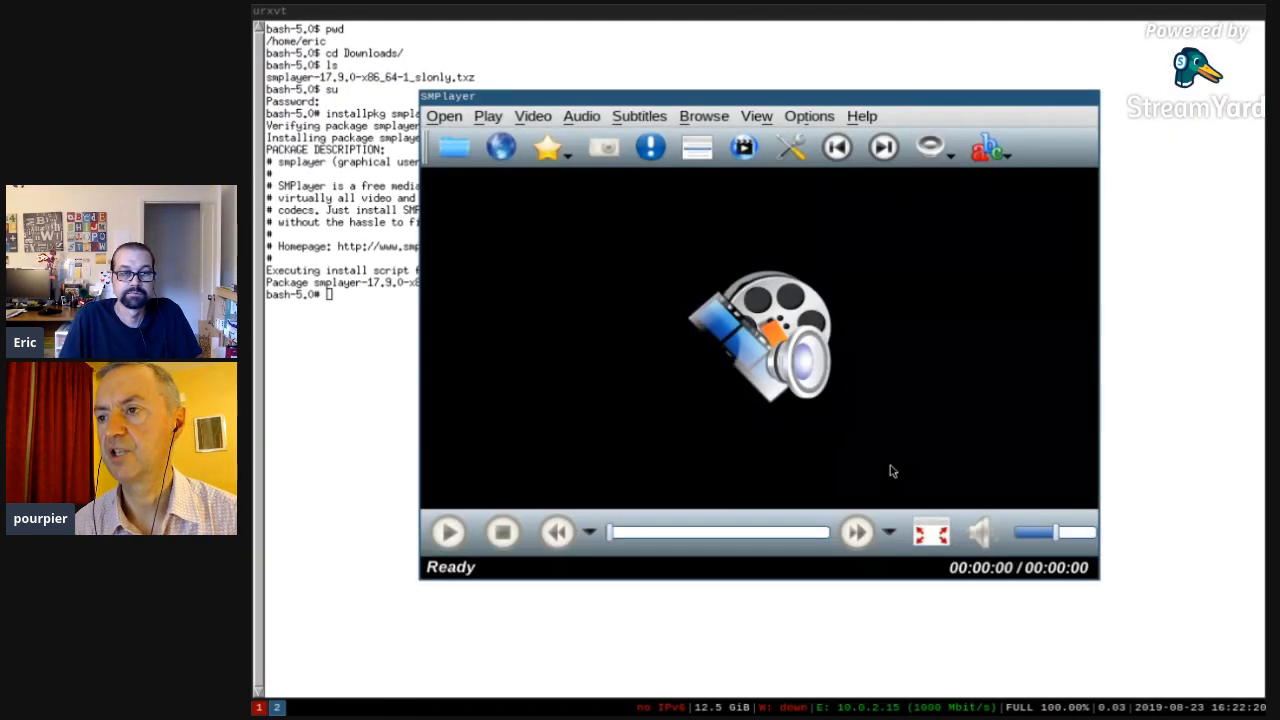
left_click_drag(826, 80, 841, 86)
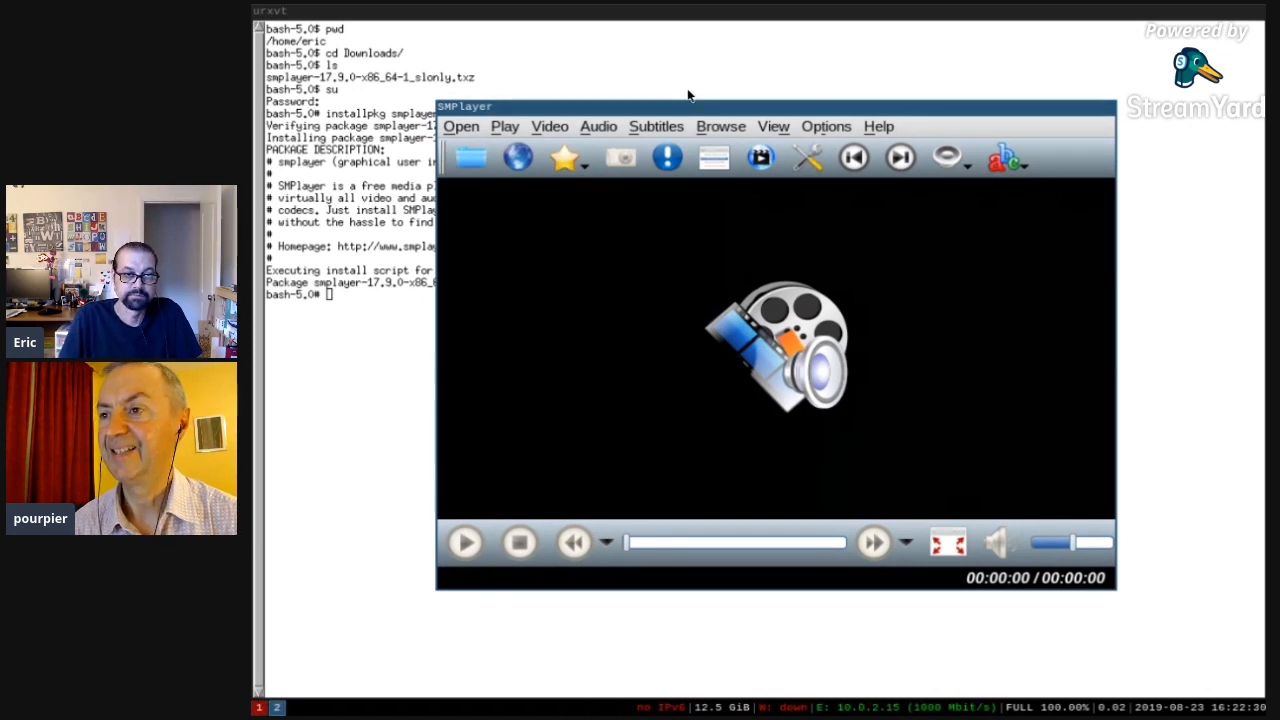
key("super+shift+space")
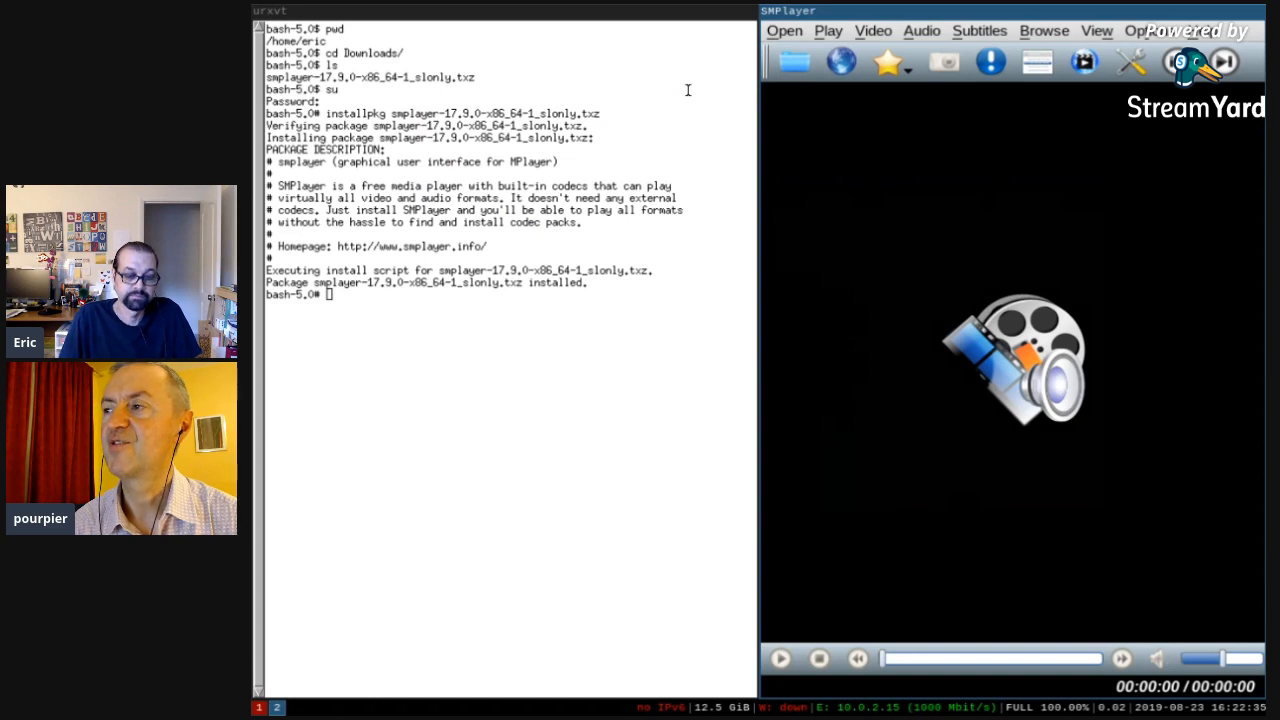
Step: Close SMPlayer and, in Firefox on workspace 1, replace the "First steps with SMPlayer" tab with a new tab
key("super+shift+q")
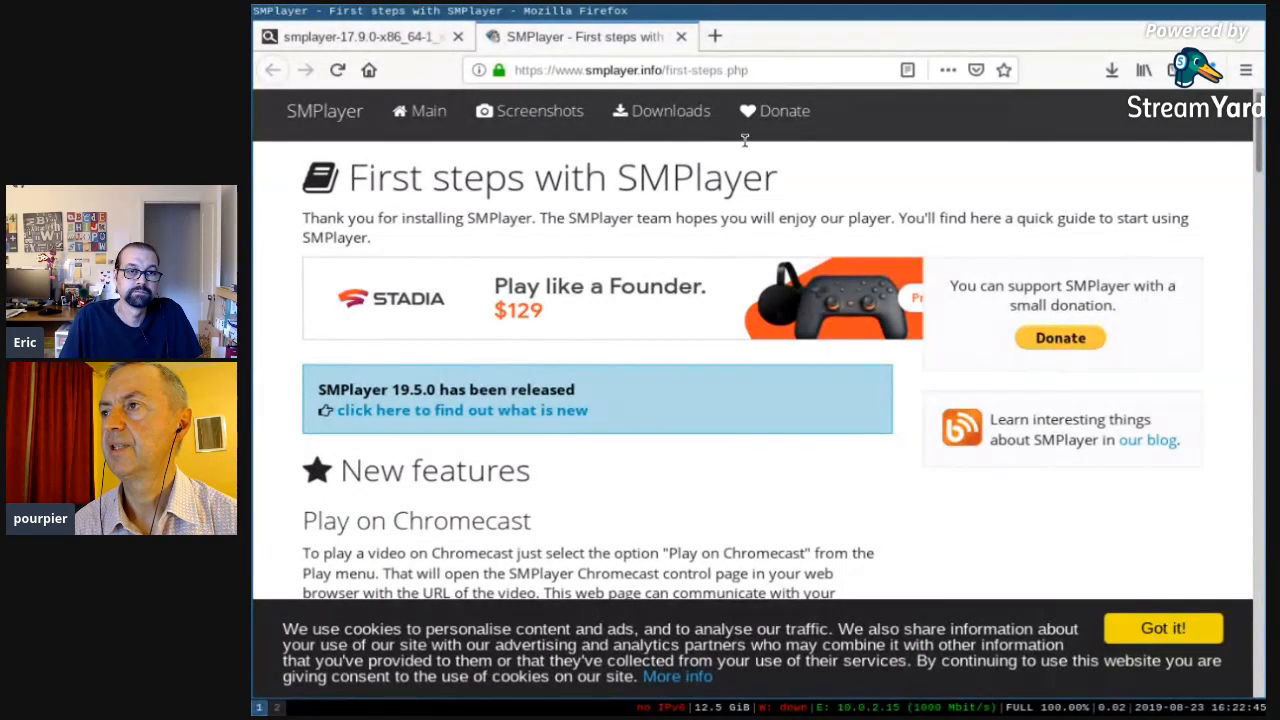
left_click(714, 35)
left_click(678, 37)
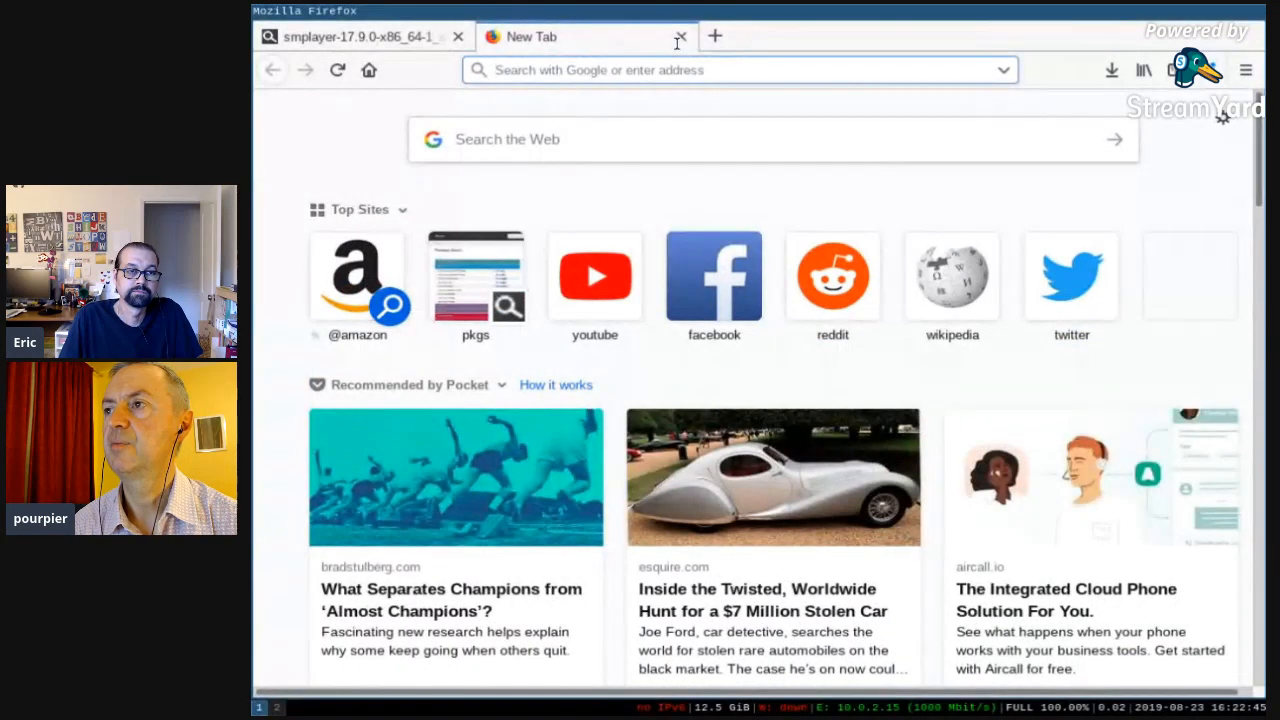
Step: Search the web for "alien bob slackbuilds" in the new tab
type("alien")
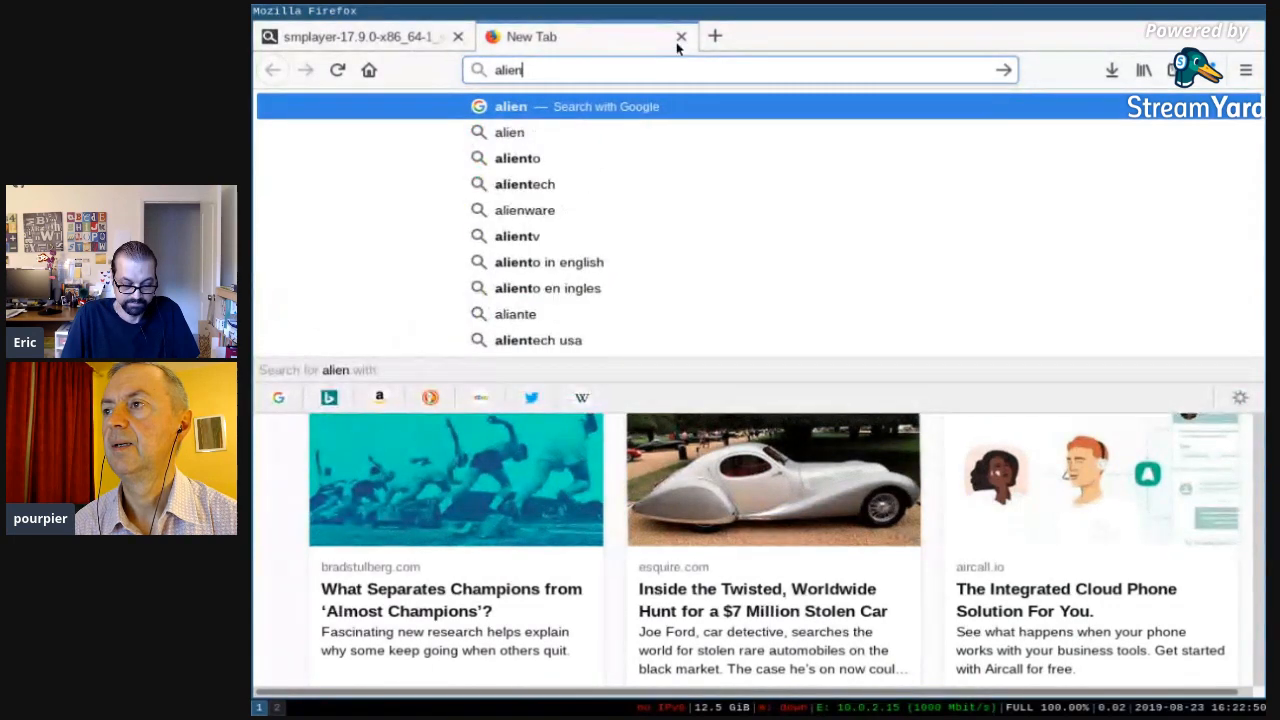
type("bob")
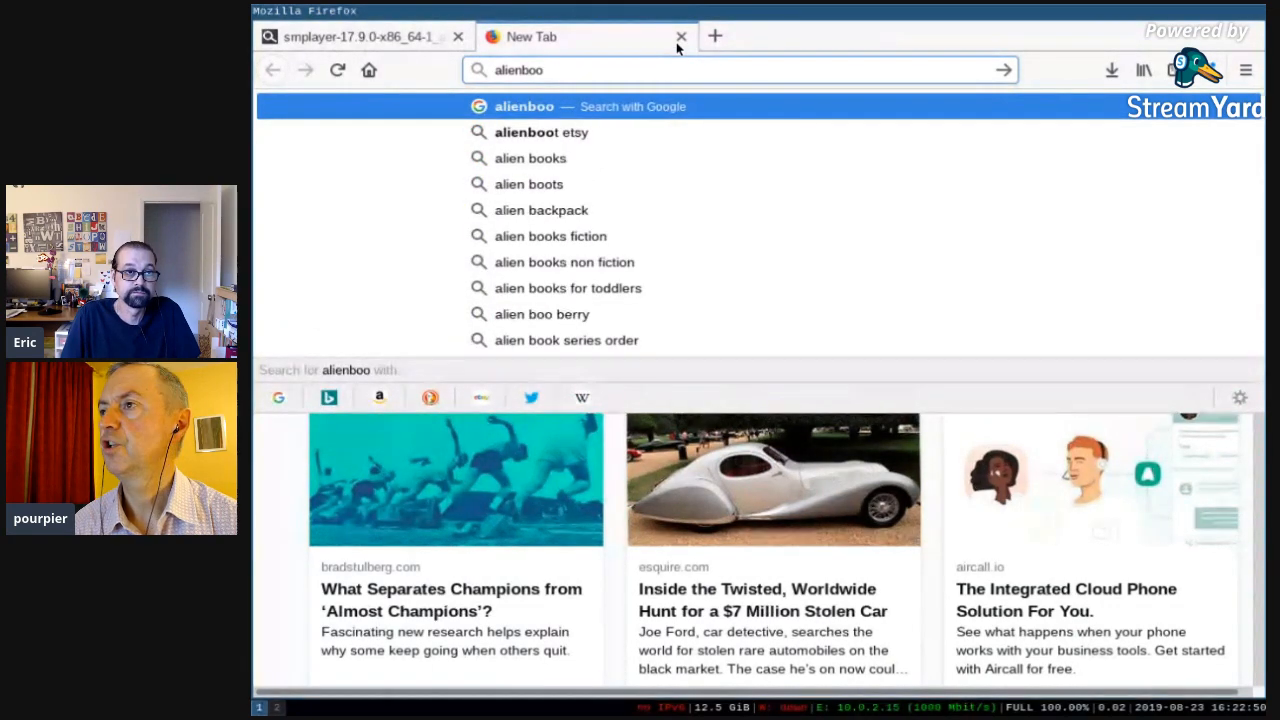
key("BackSpace")
key("BackSpace")
key("BackSpace")
type("bob")
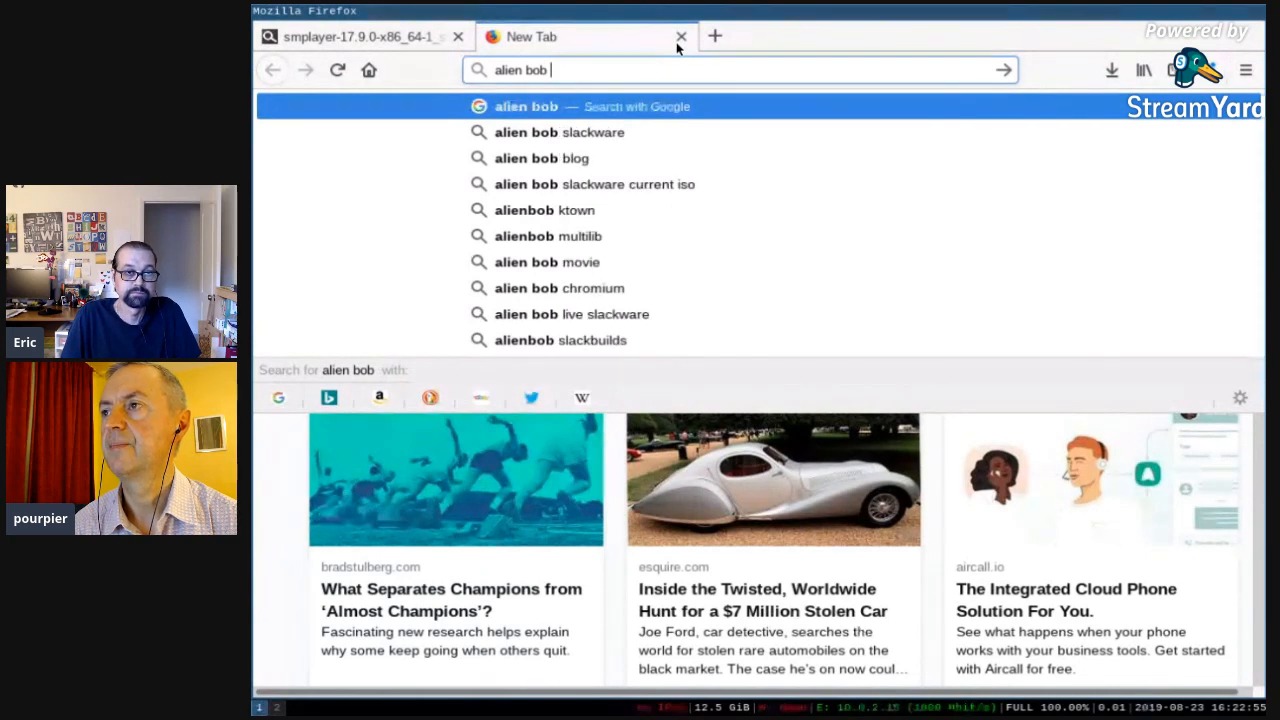
type(" slack")
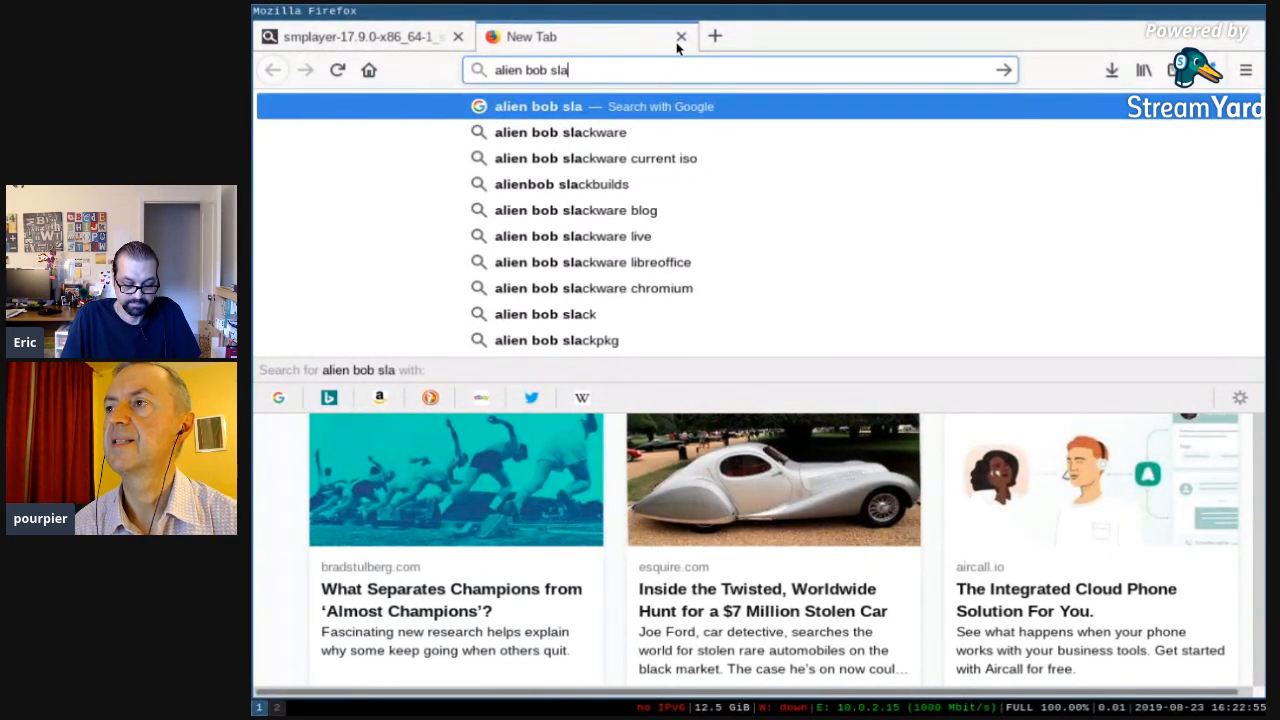
key("BackSpace")
type("ckbuilds")
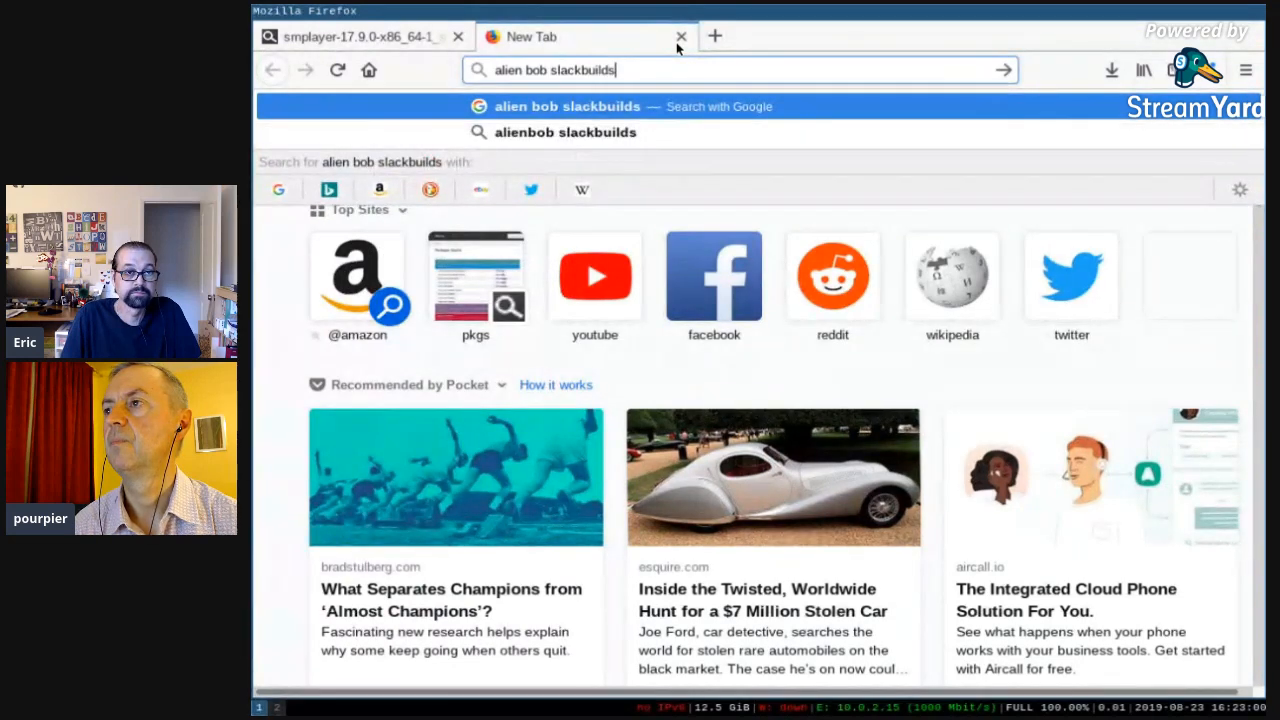
key("Return")
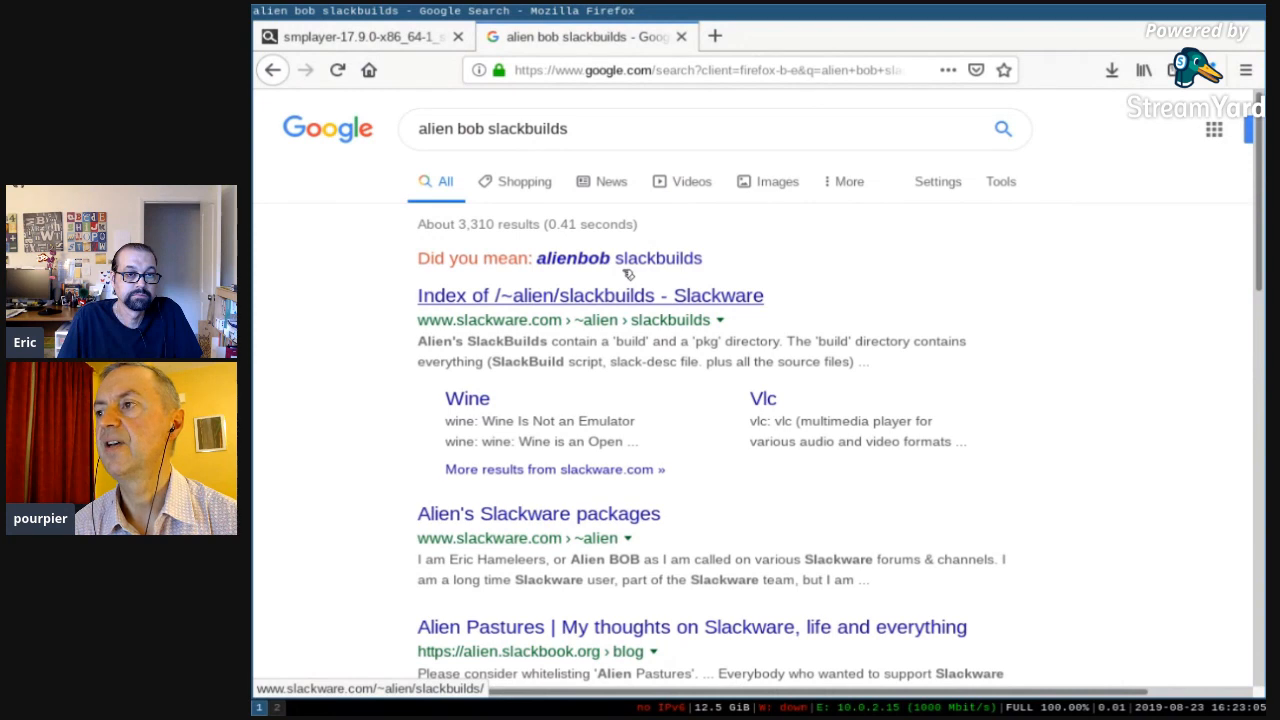
Step: Open the slackware.com index of Alien's slackbuilds from the search results and enter its libreoffice directory
left_click(545, 292)
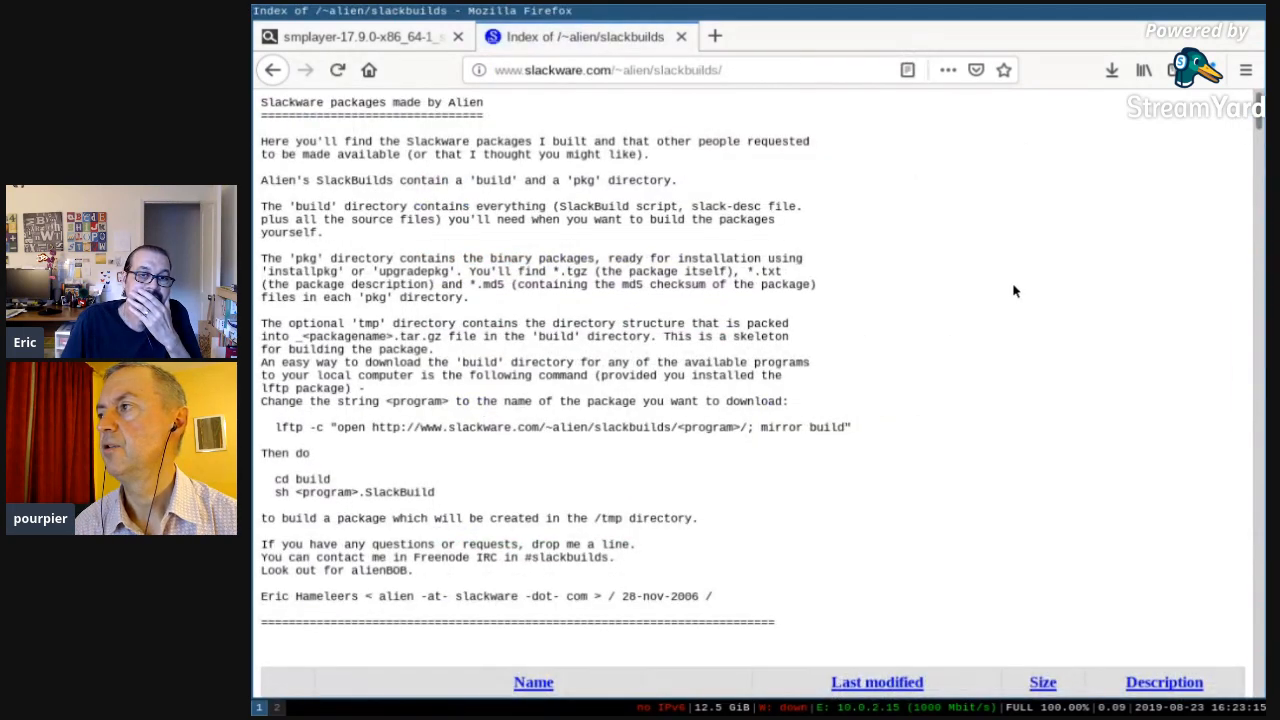
scroll(1013, 291, "down", 3)
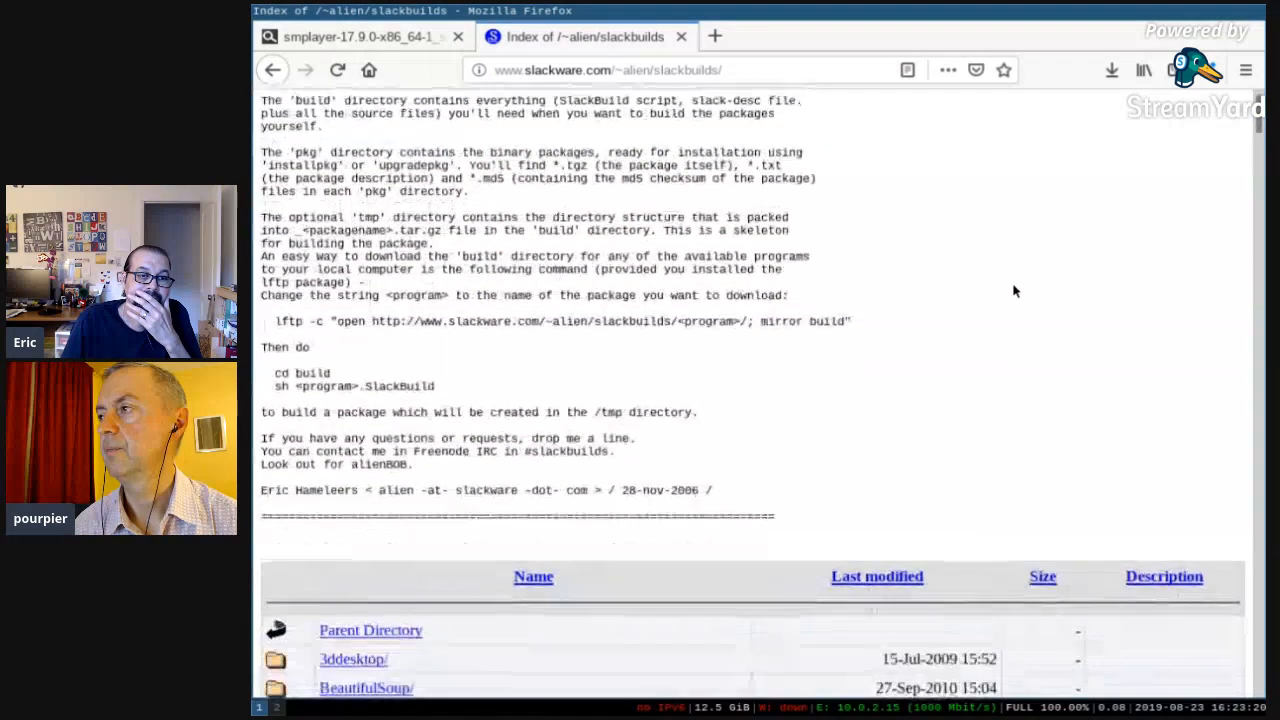
scroll(1013, 291, "down", 10)
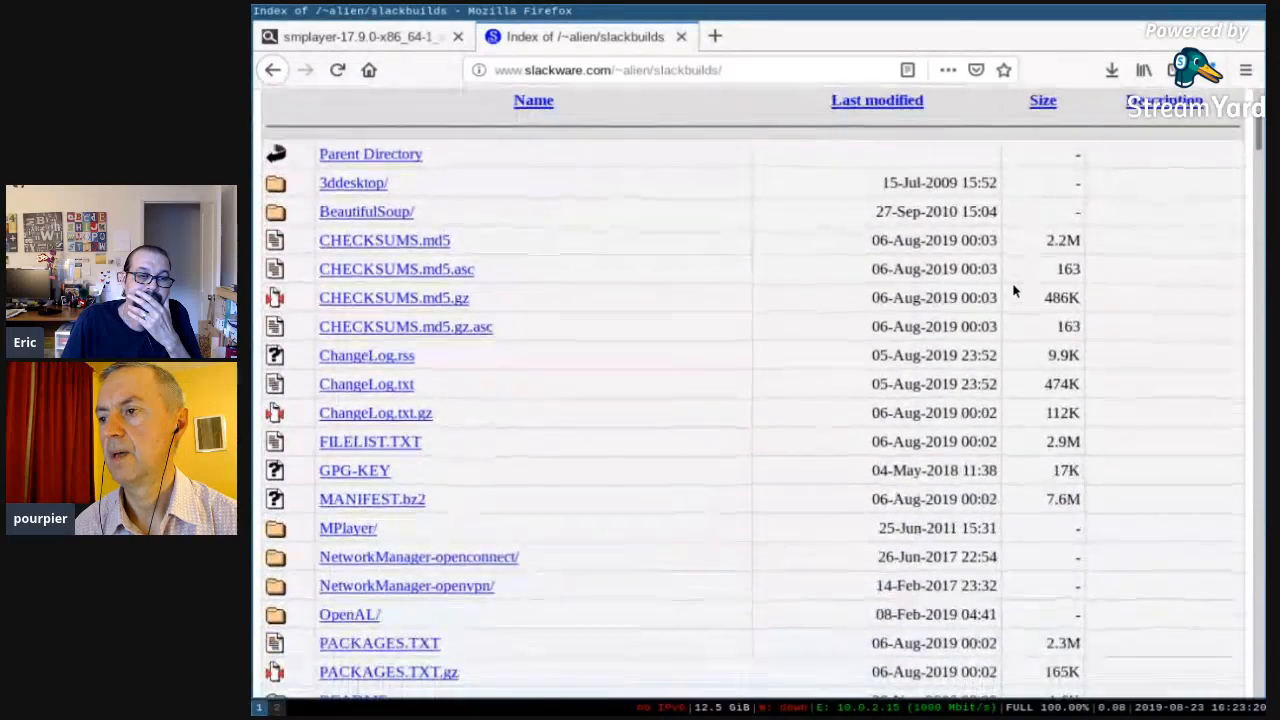
scroll(1013, 291, "down", 5)
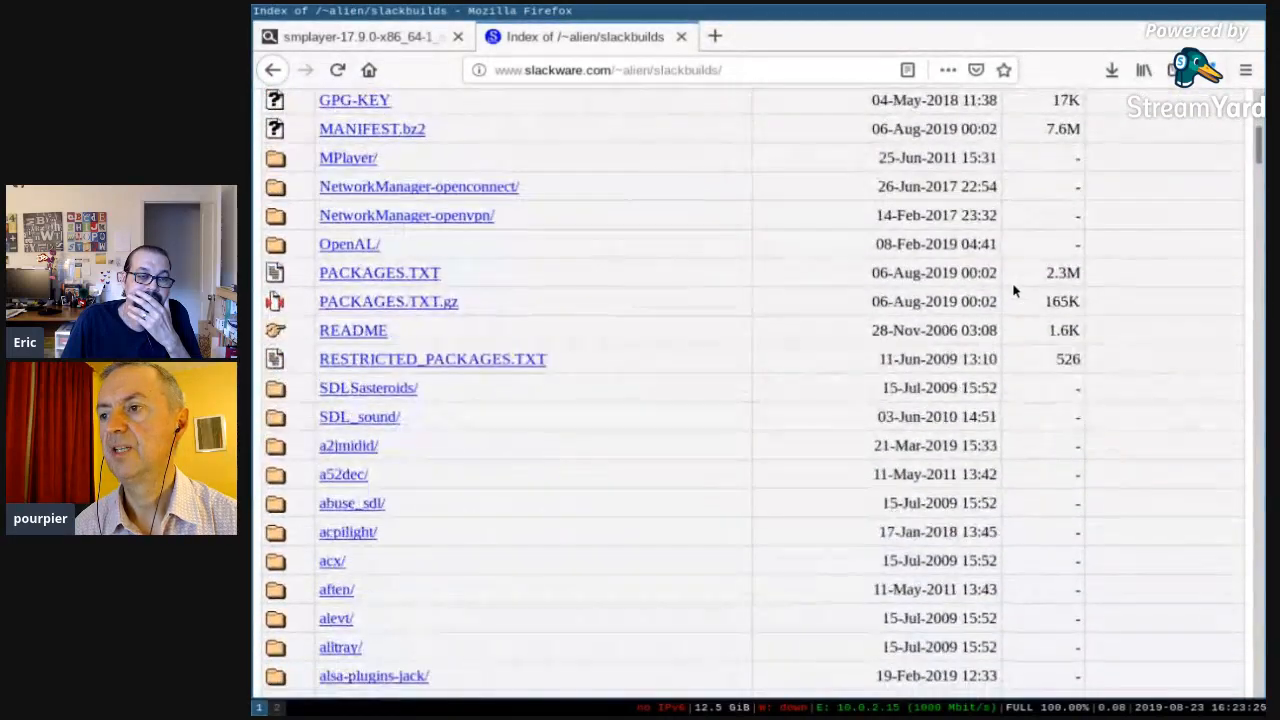
scroll(1014, 291, "down", 20)
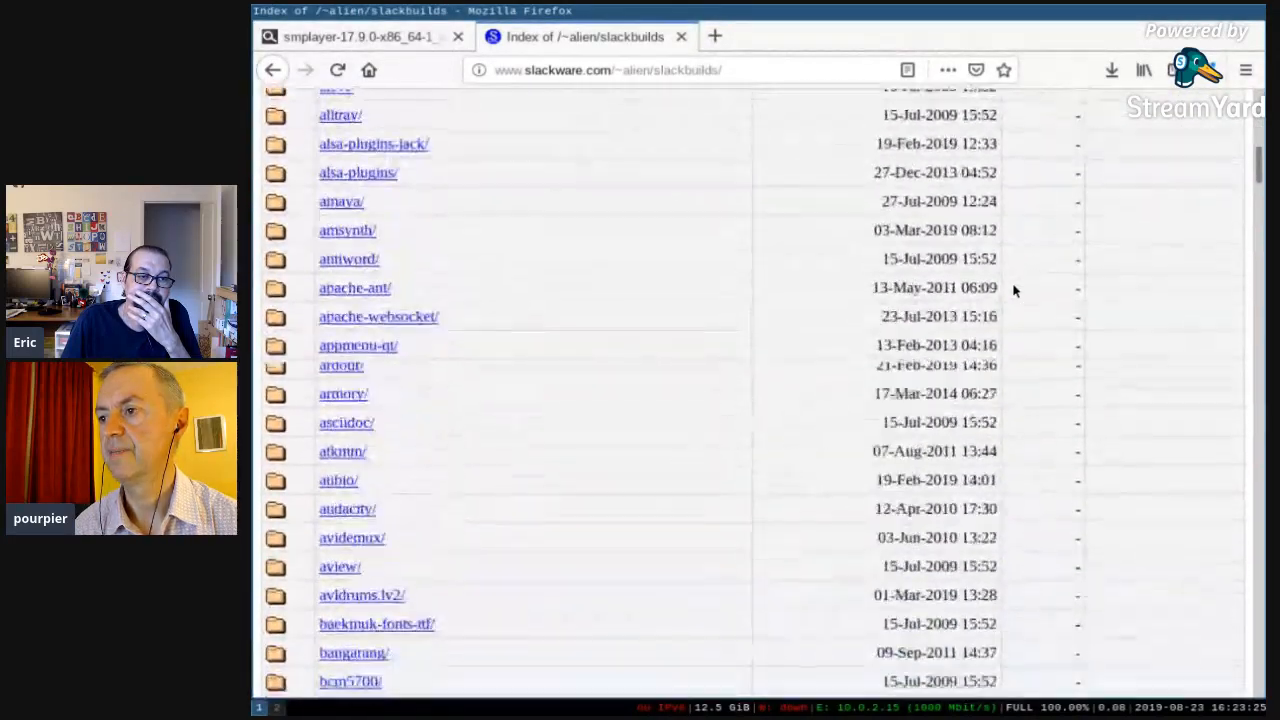
scroll(1020, 301, "down", 20)
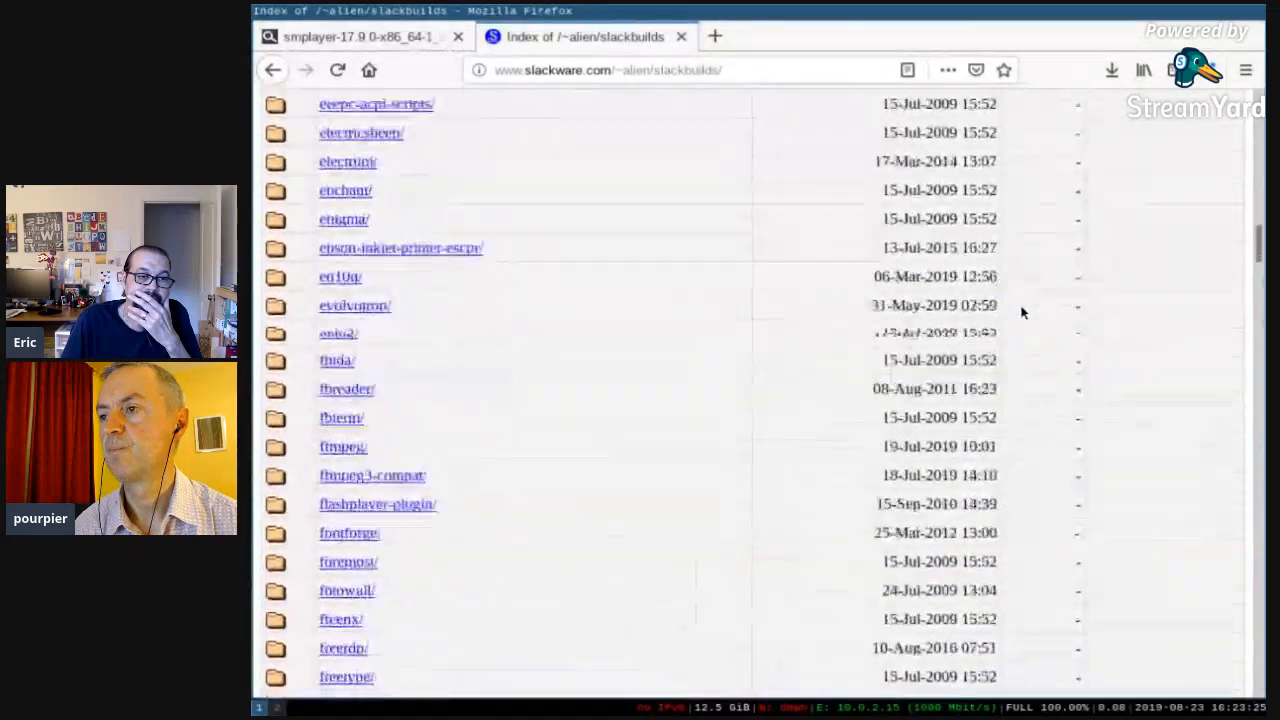
scroll(1020, 314, "down", 20)
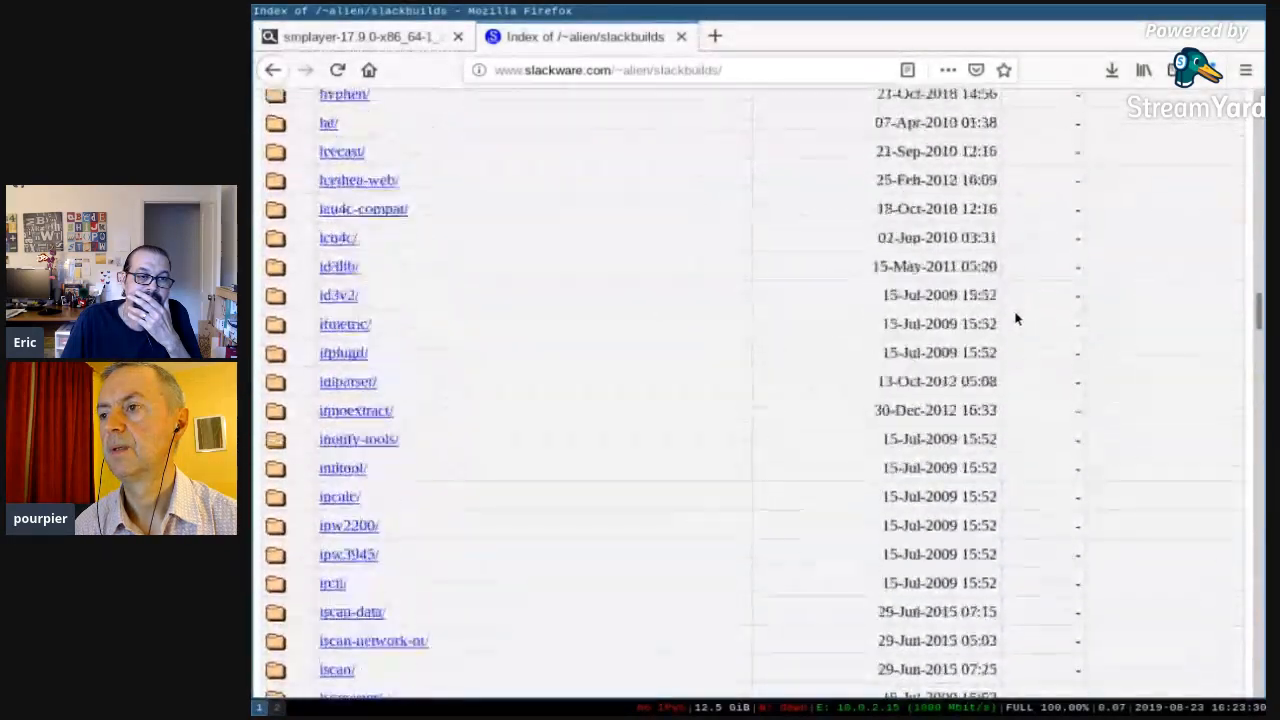
scroll(1014, 318, "down", 14)
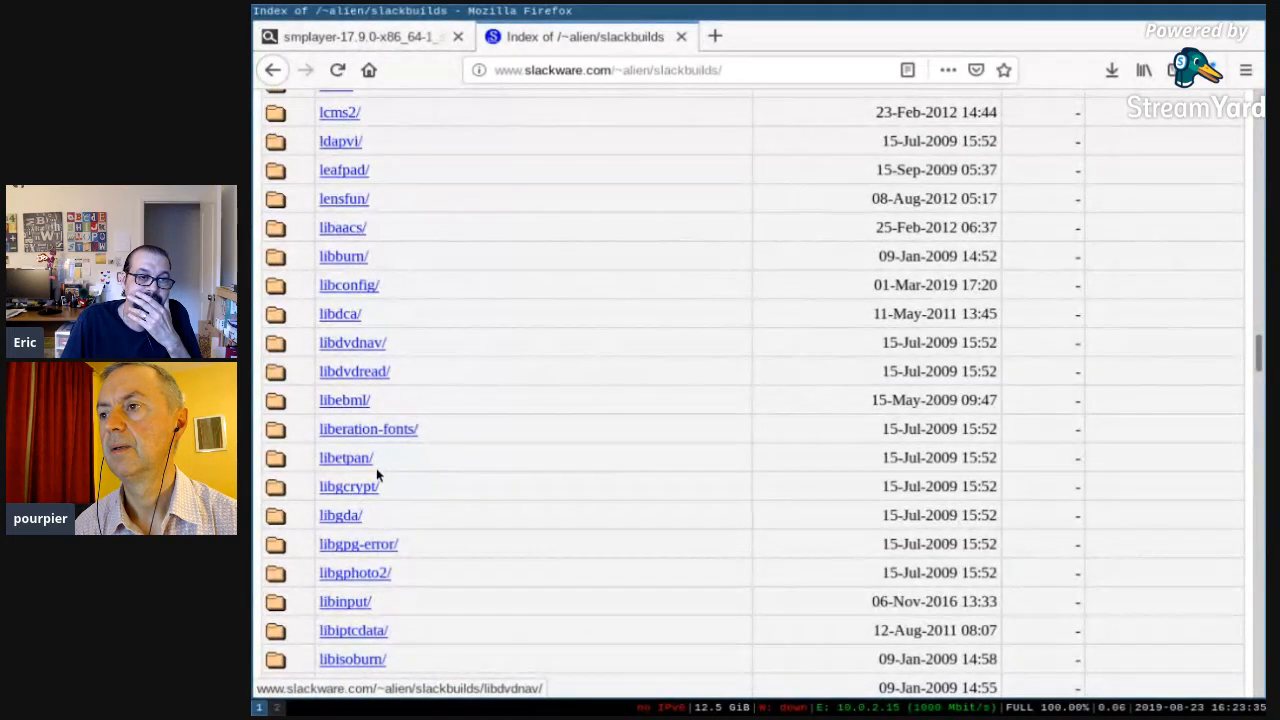
scroll(392, 498, "down", 7)
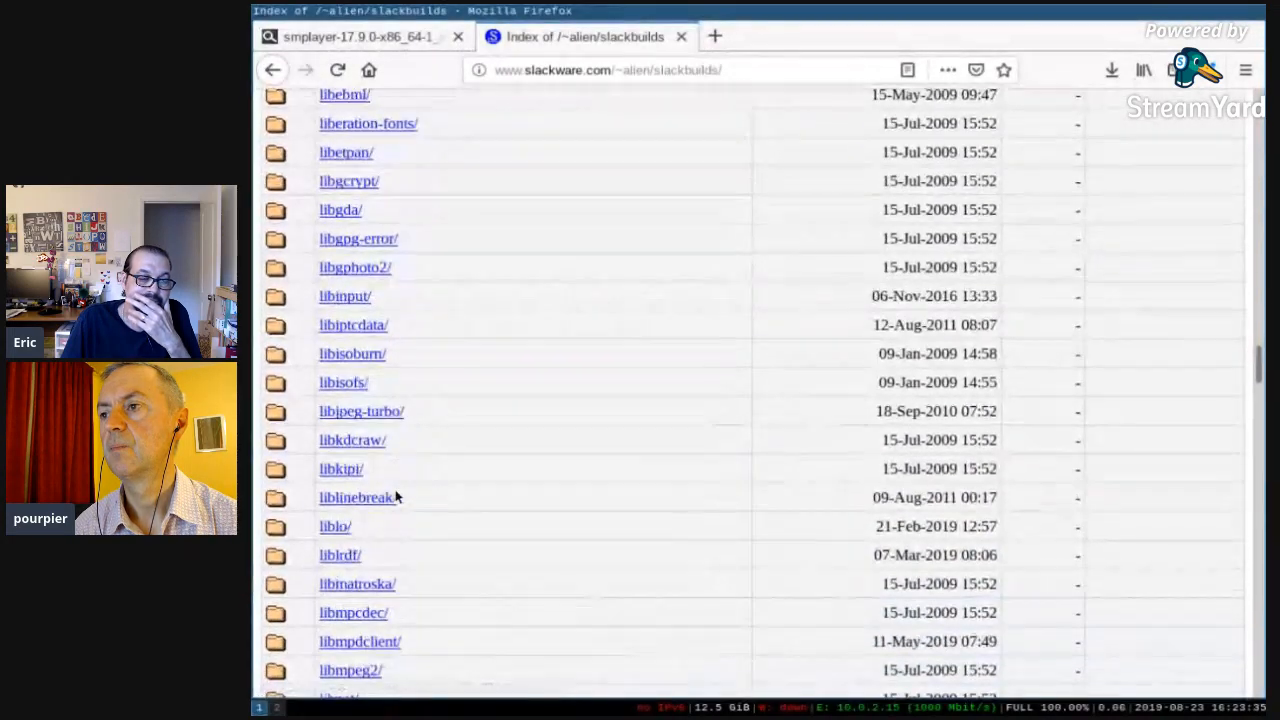
scroll(395, 495, "down", 2)
left_click(353, 561)
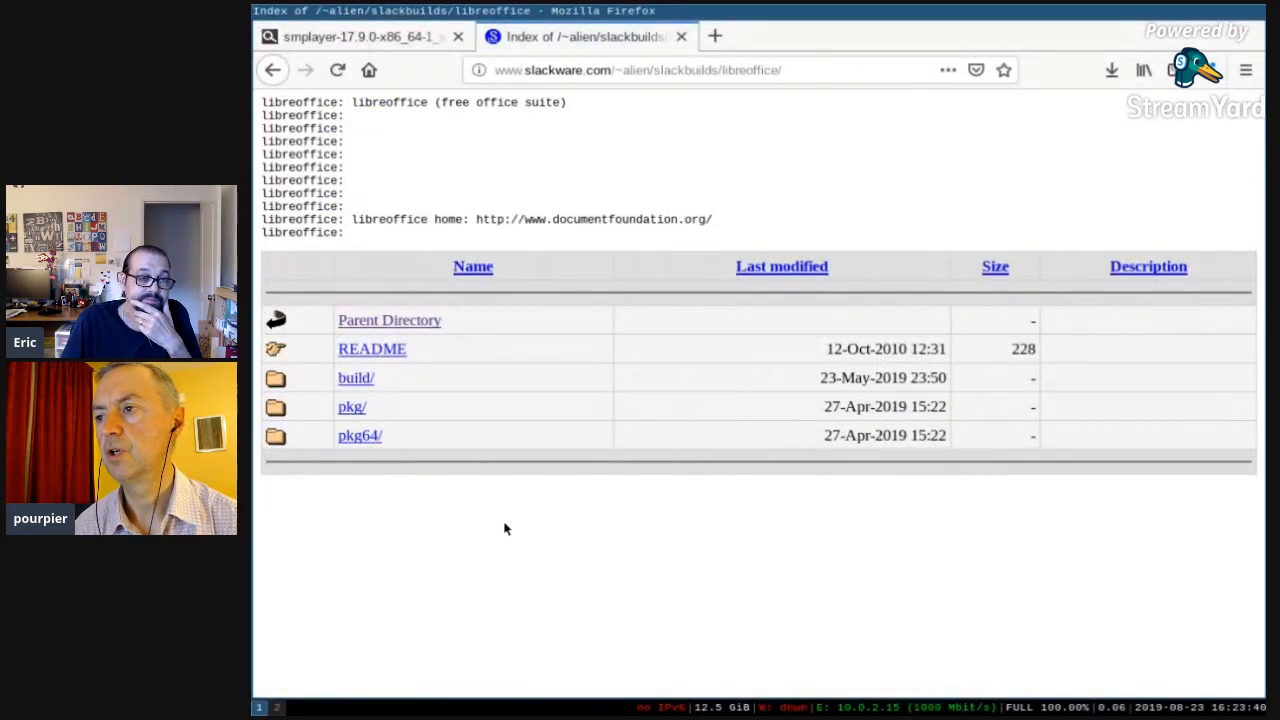
Step: Download libreoffice-6.2.5-x86_64-1alien.txz from the pkg64/current directory and display the download's progress
left_click(360, 435)
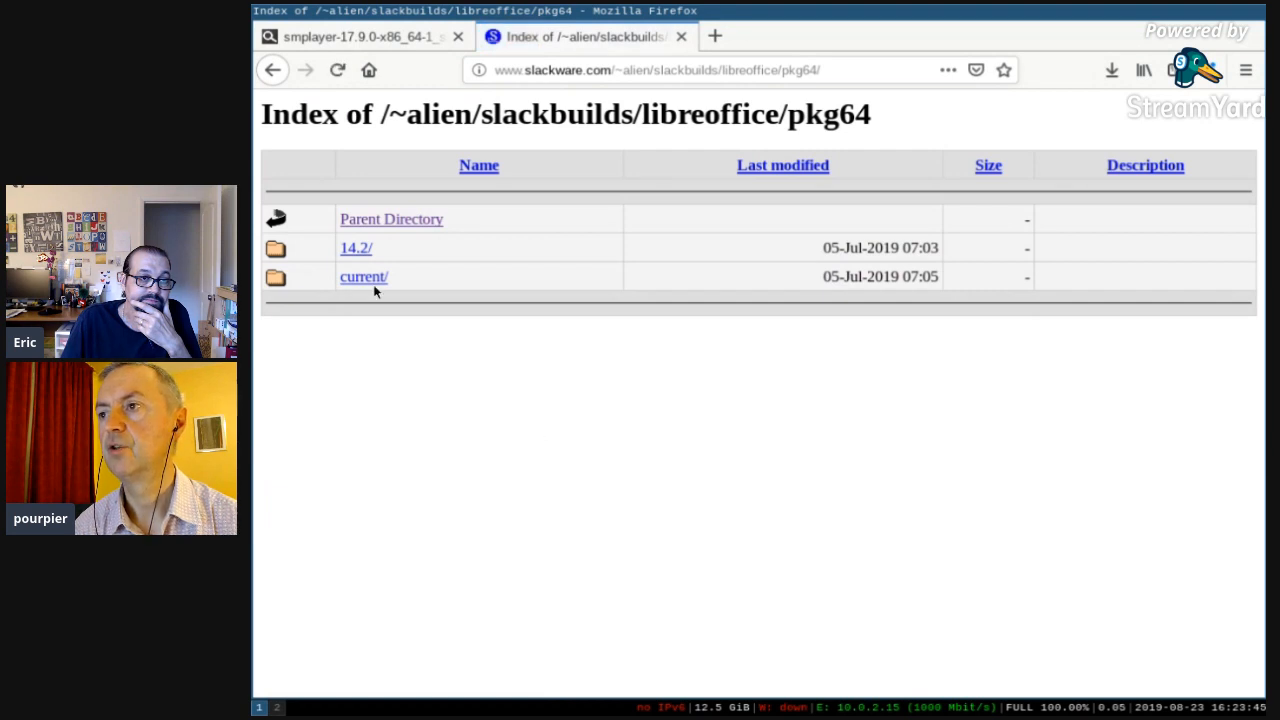
left_click(361, 274)
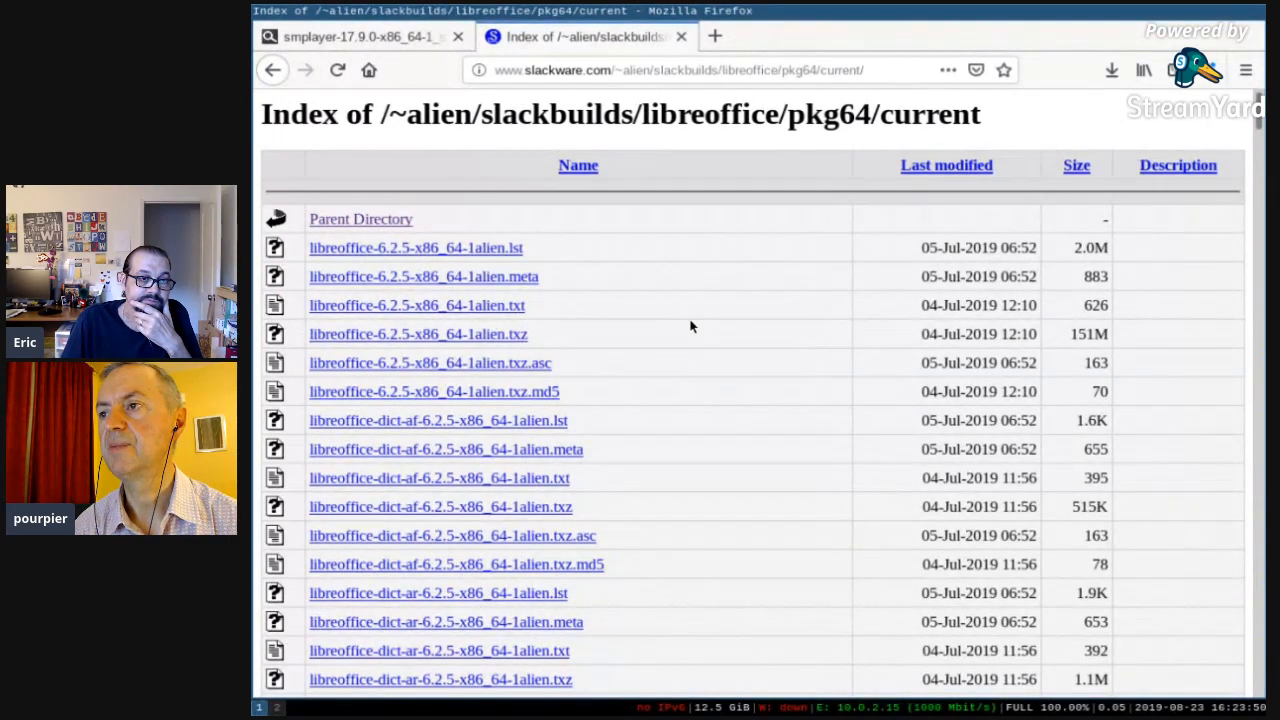
left_click(449, 311)
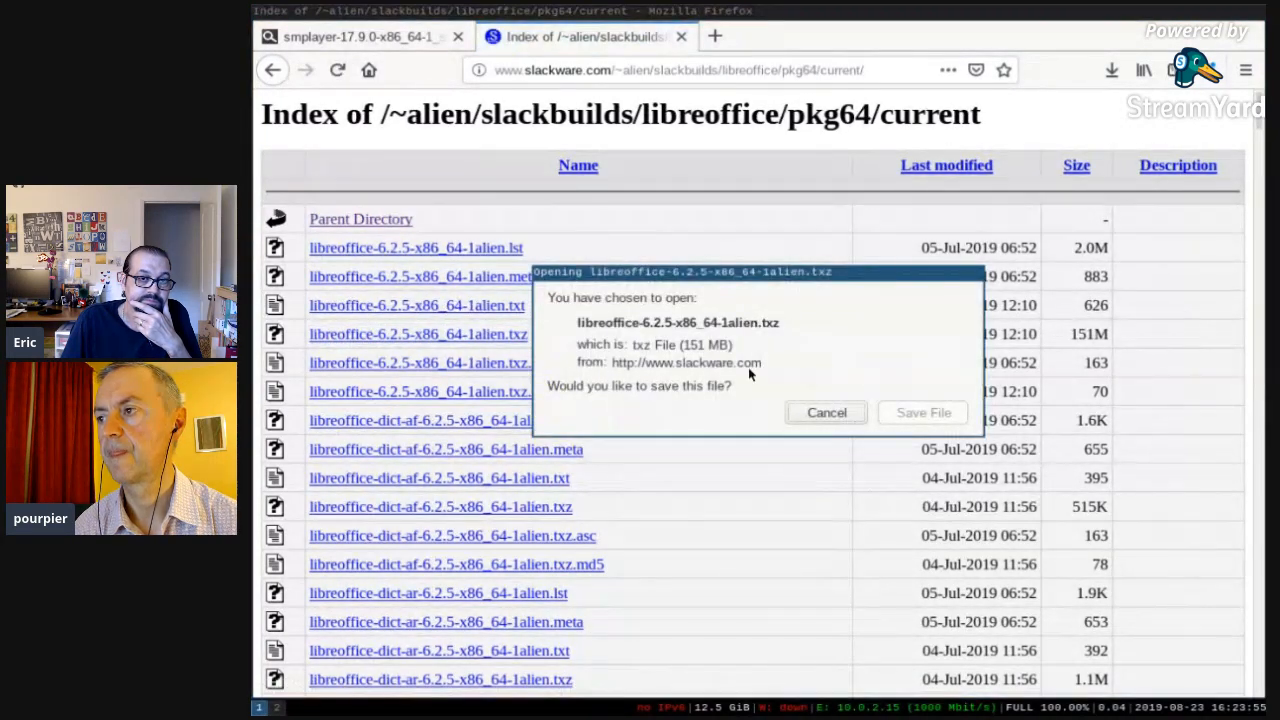
left_click(912, 408)
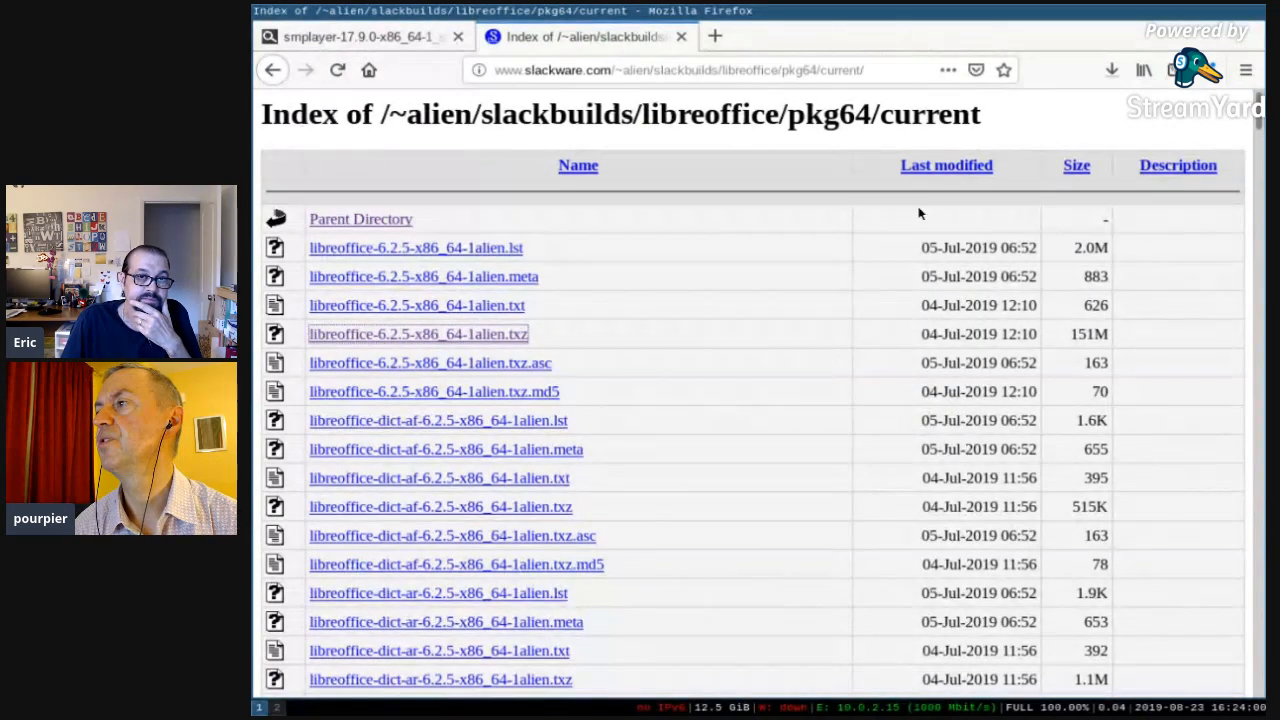
left_click(1111, 69)
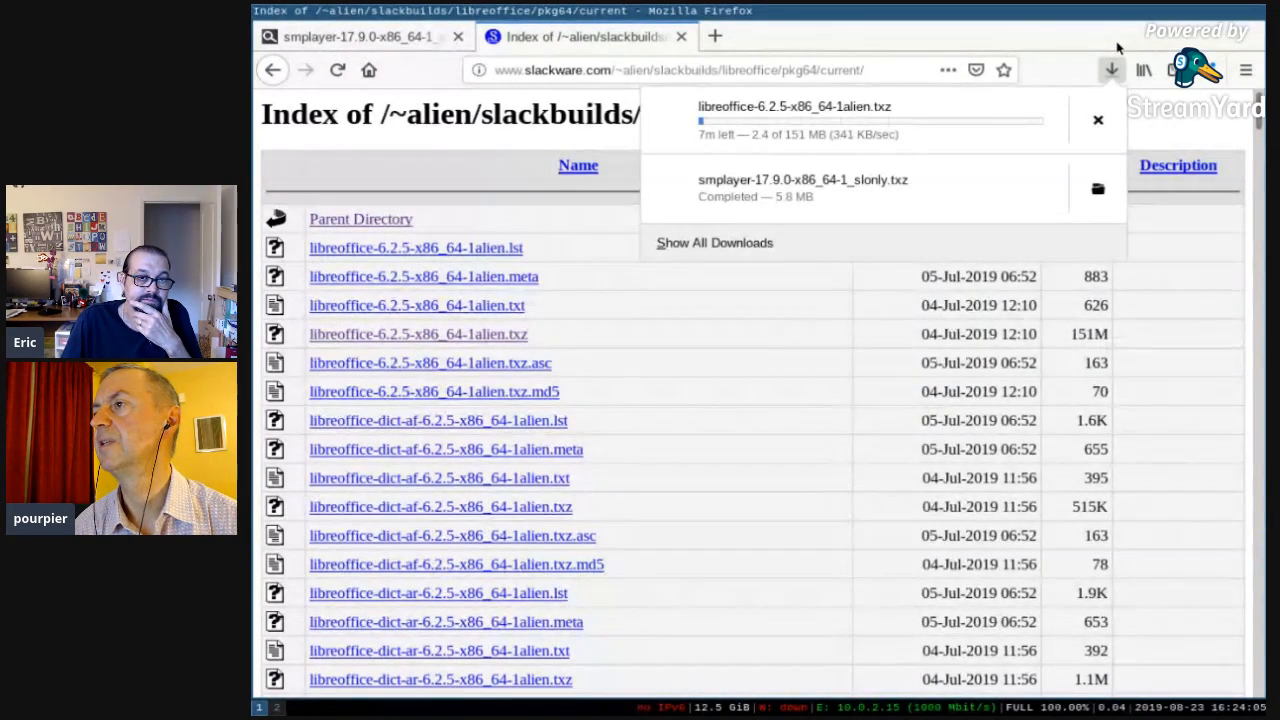